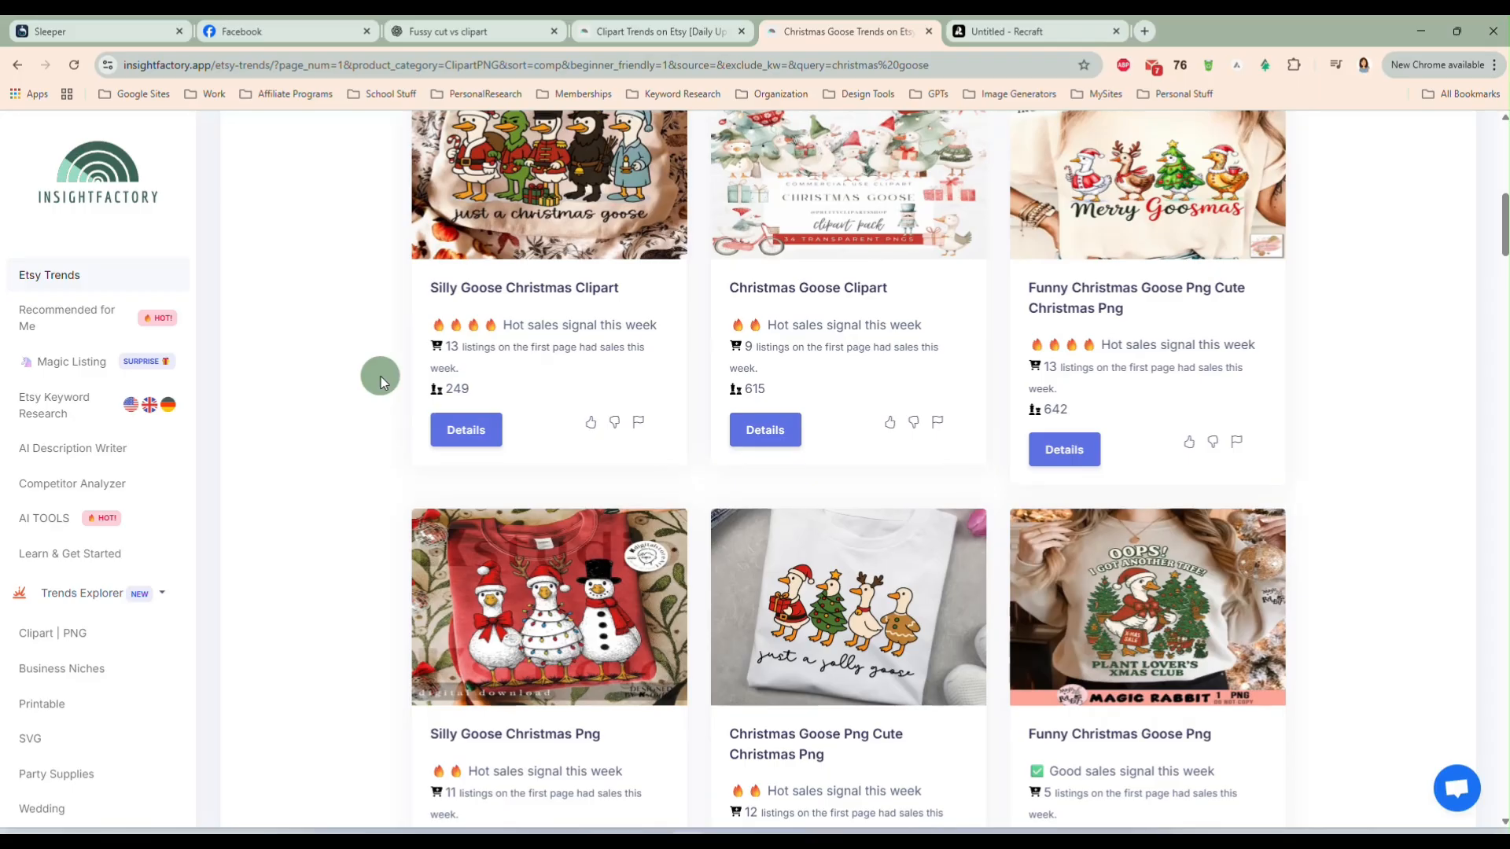
# - Examine the beginner-friendly Christmas goose clipart trends and their weekly sales signals
pyautogui.scroll(-4, 381, 370)
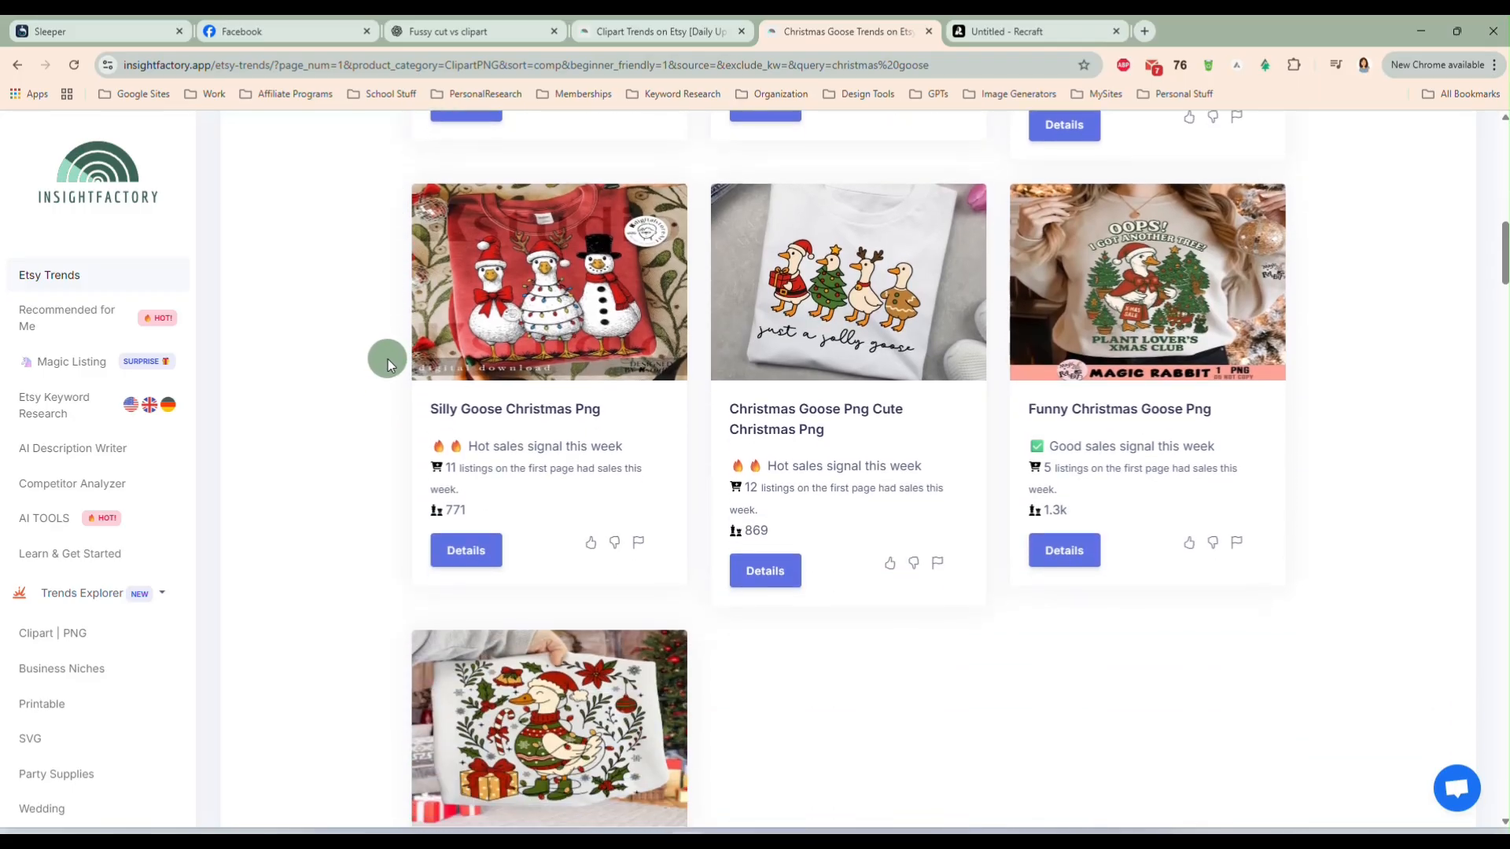
pyautogui.scroll(-3, 387, 361)
pyautogui.scroll(4, 388, 422)
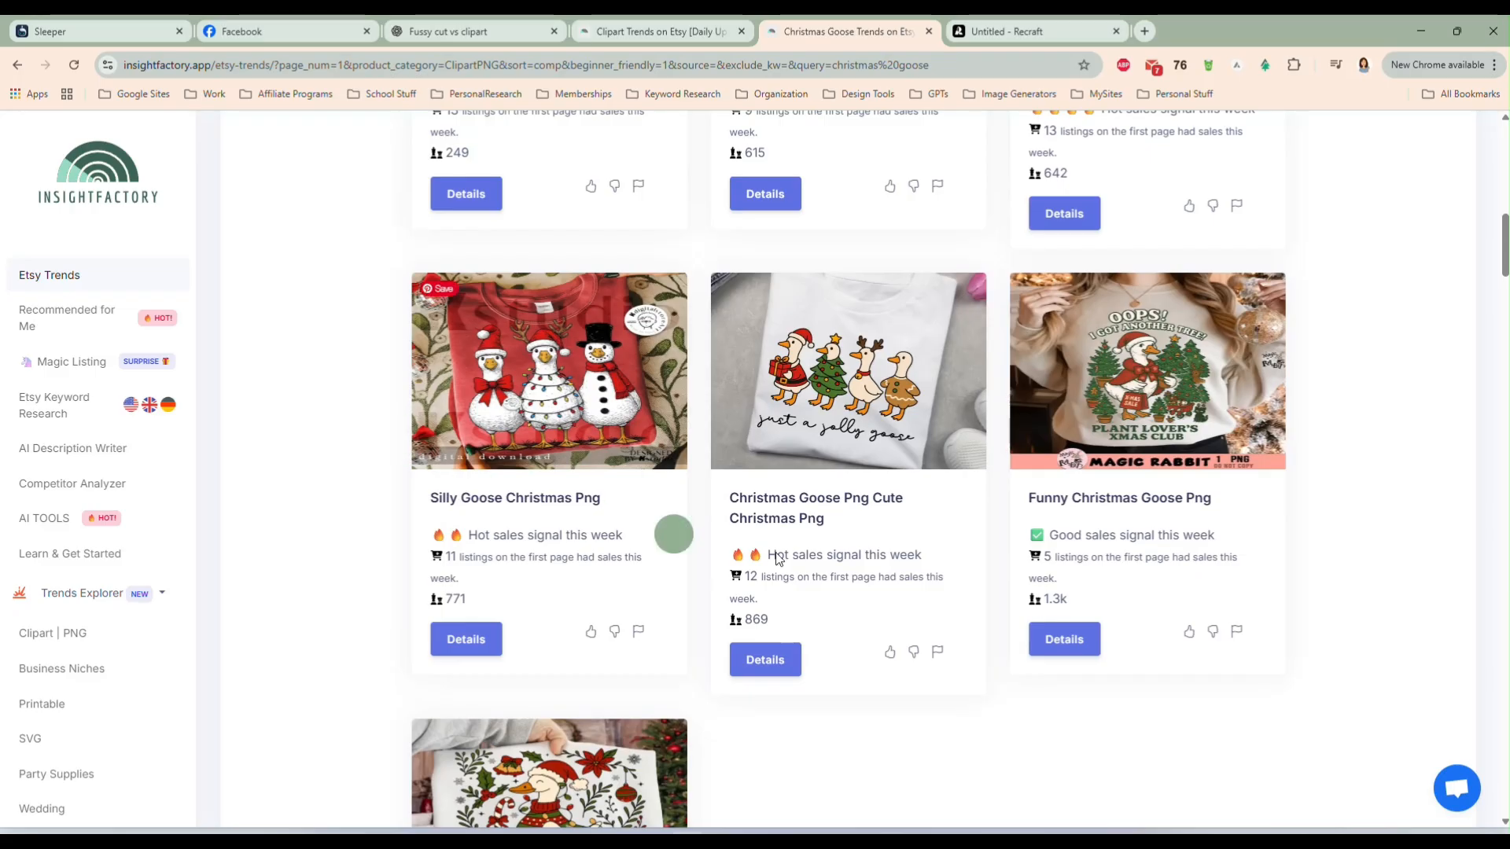
pyautogui.scroll(2, 568, 530)
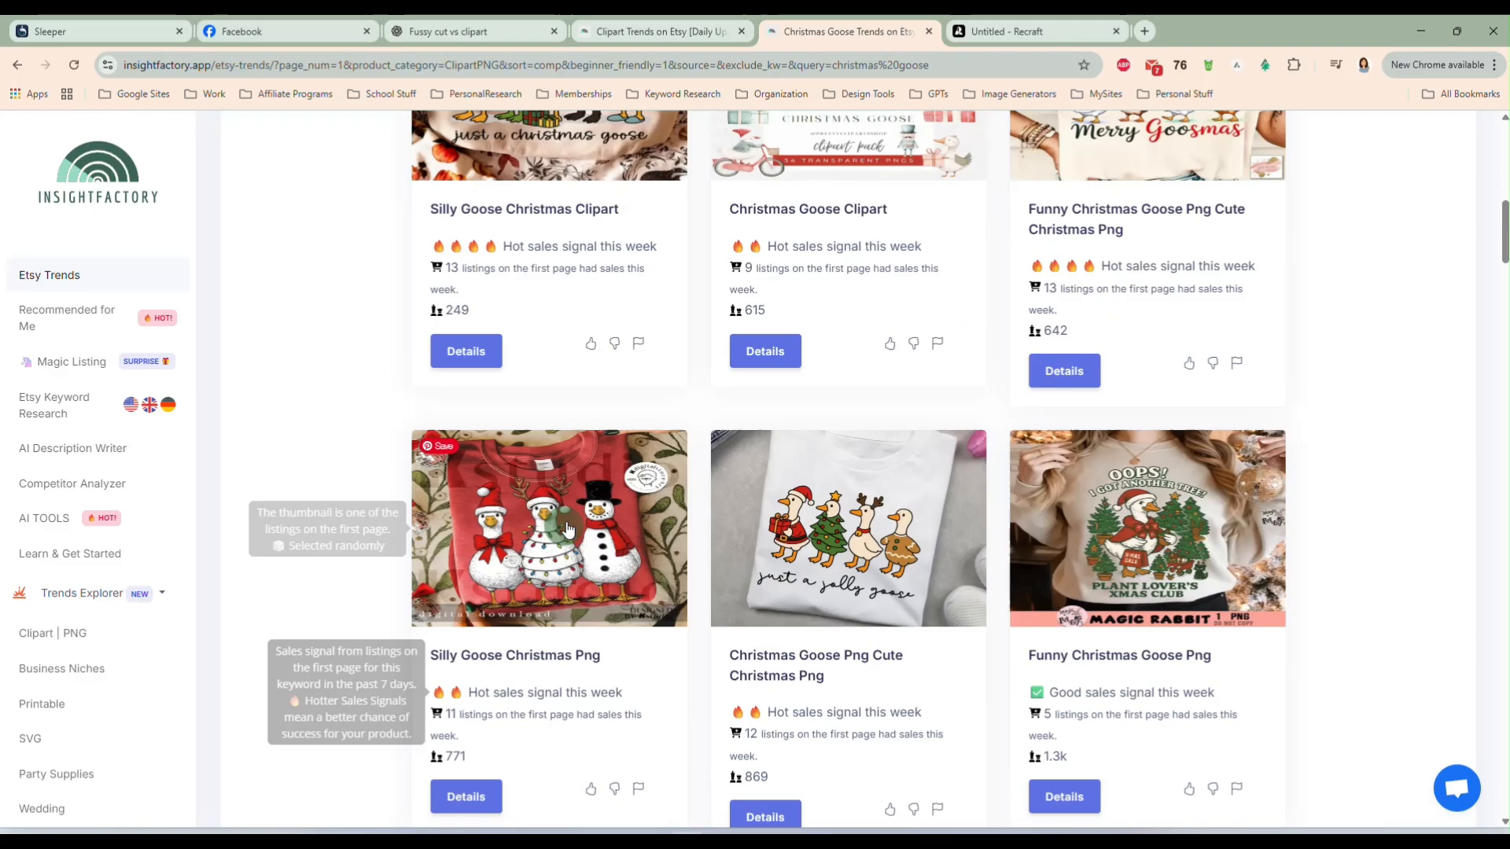
pyautogui.scroll(2, 569, 529)
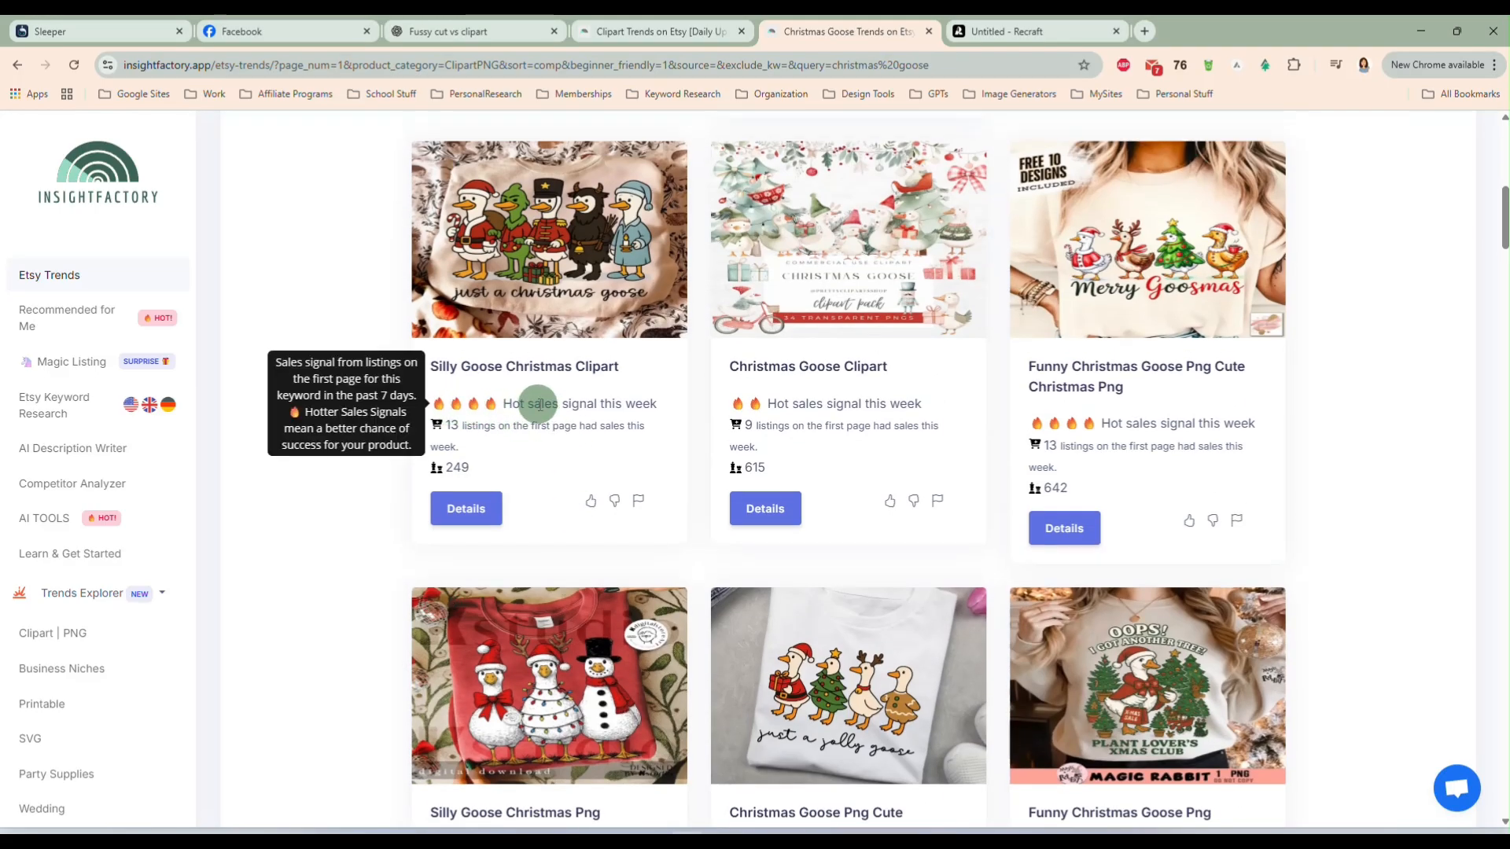
pyautogui.scroll(5, 1009, 420)
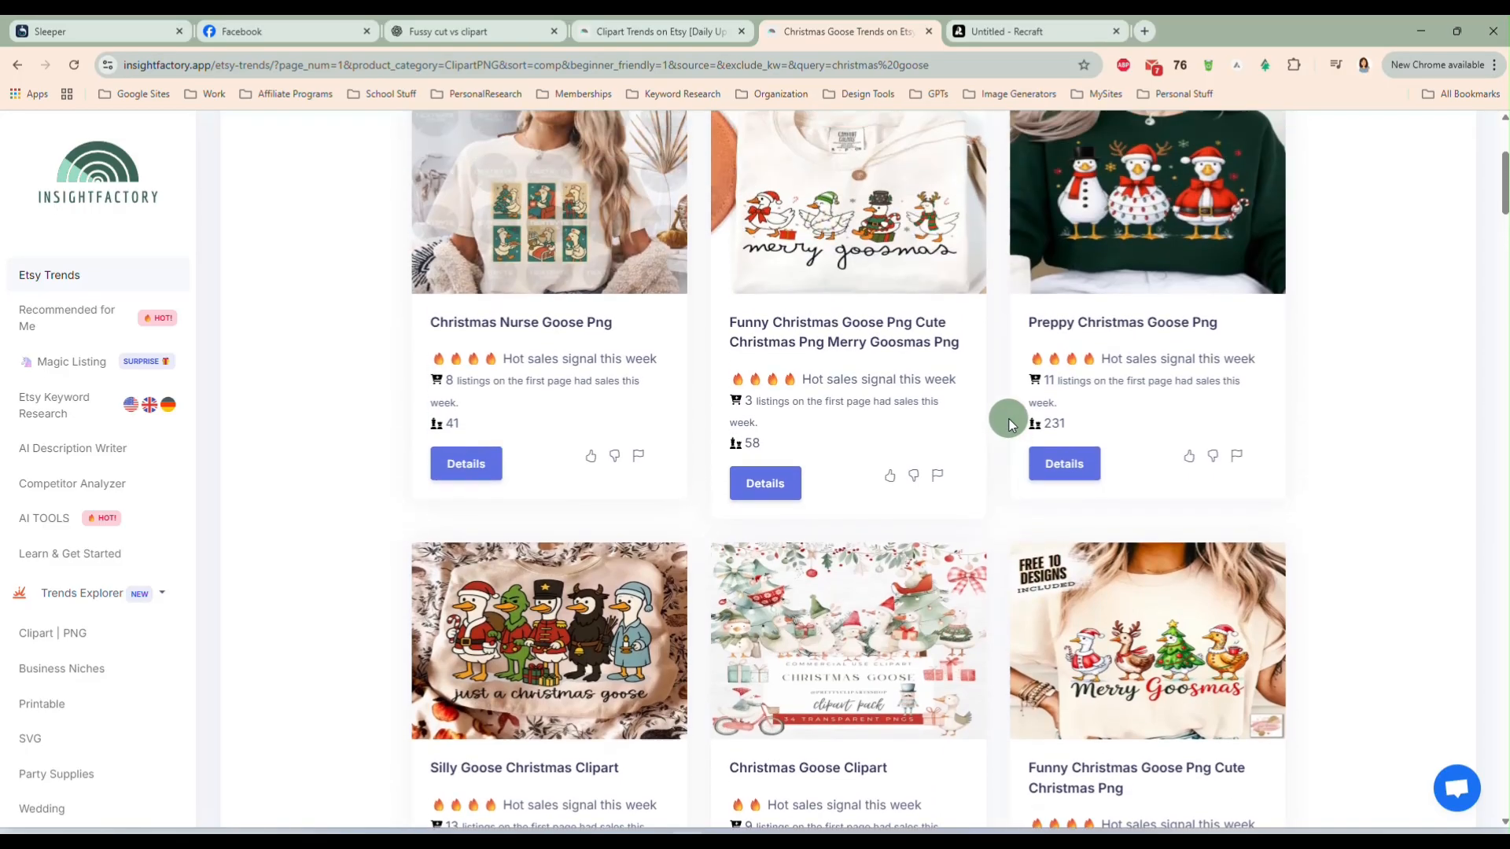
pyautogui.scroll(2, 1008, 418)
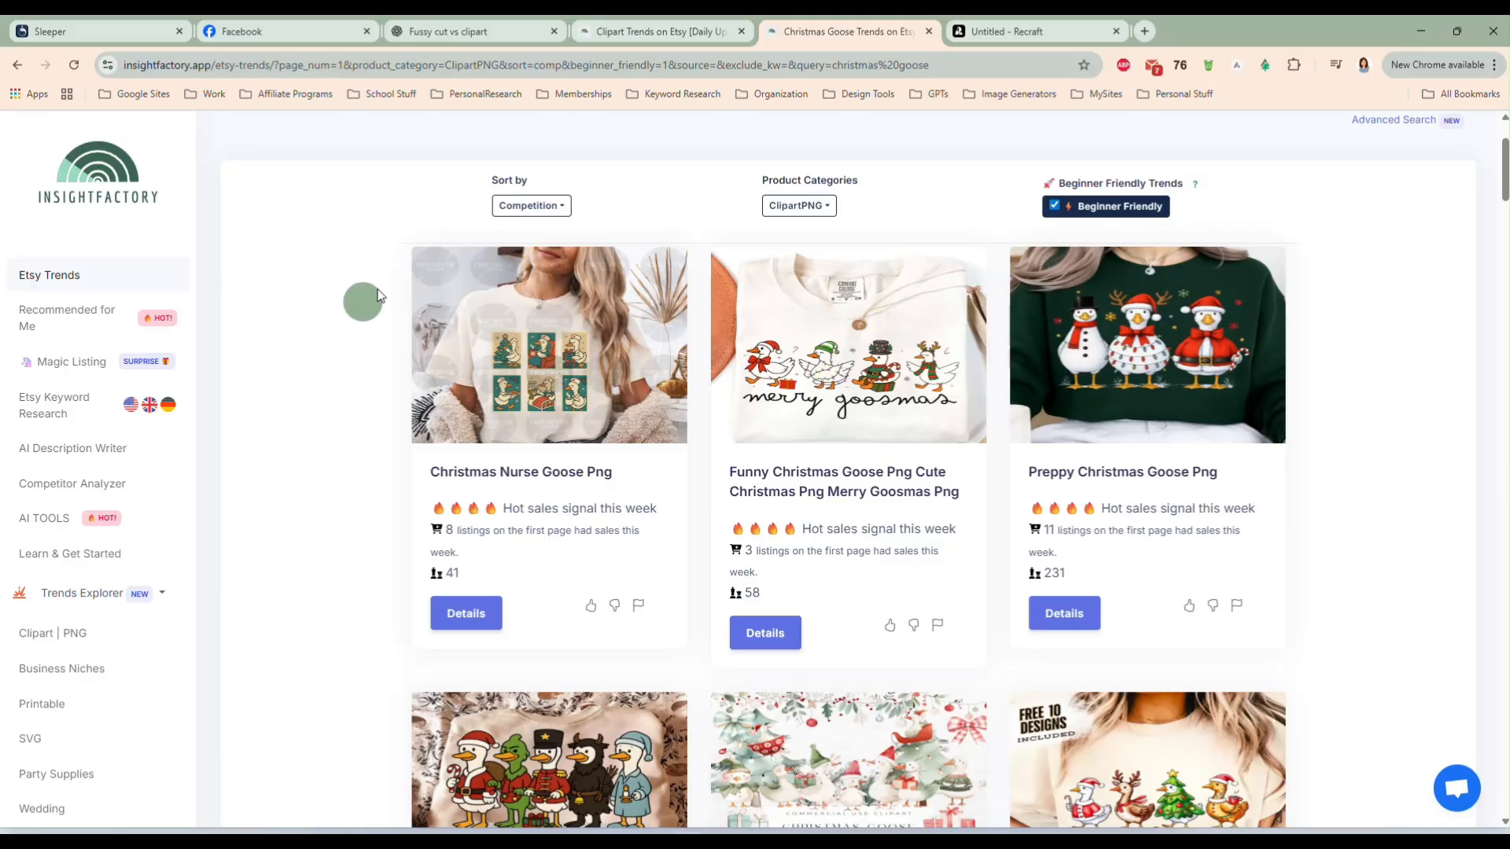
# - Close both Etsy trends pages and switch to the ChatGPT conversation with the Christmas goose prompts
pyautogui.click(929, 33)
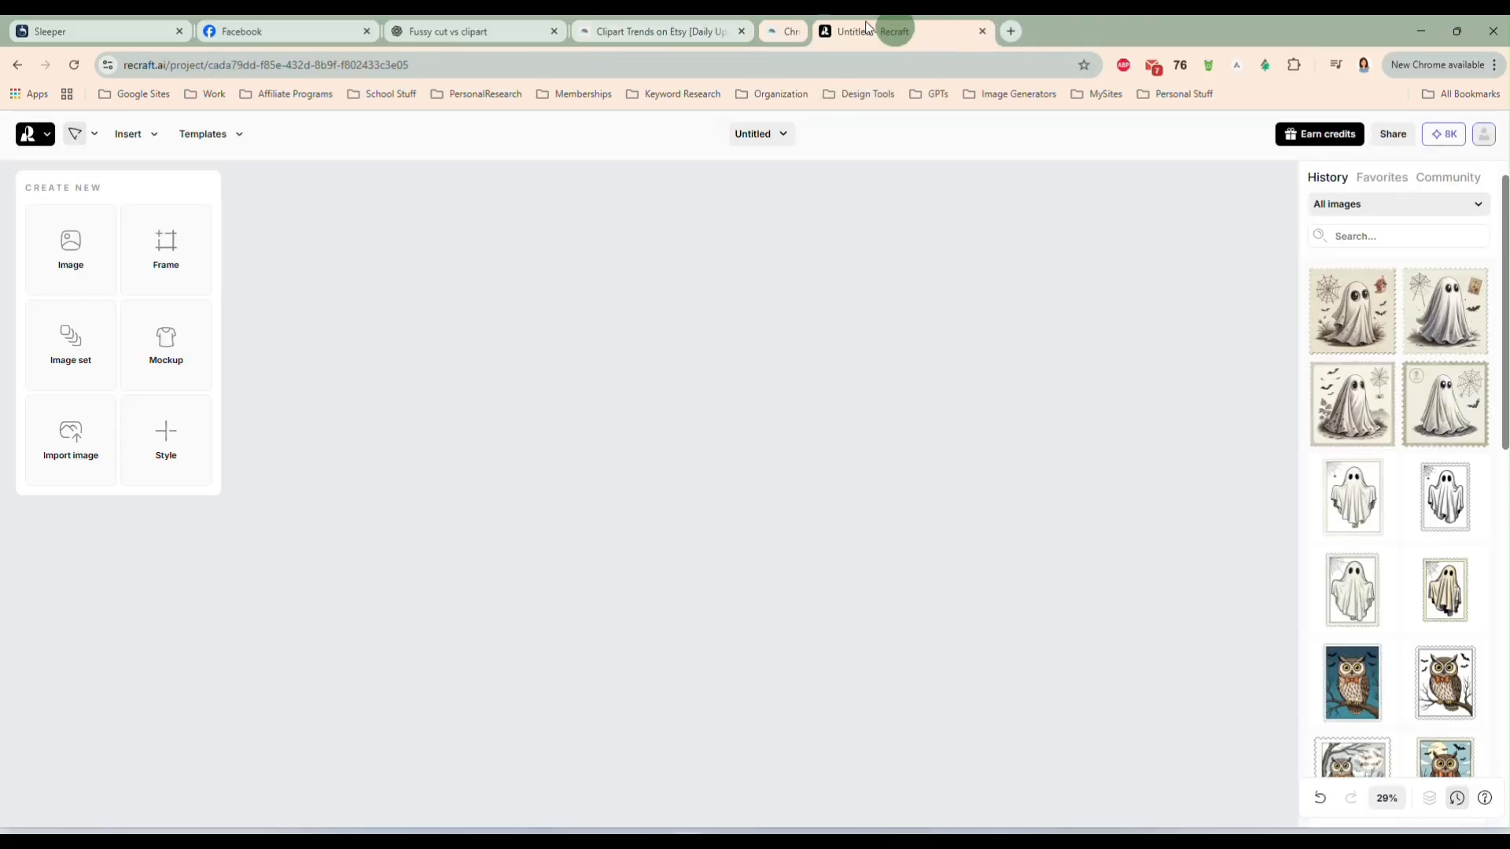
pyautogui.click(740, 32)
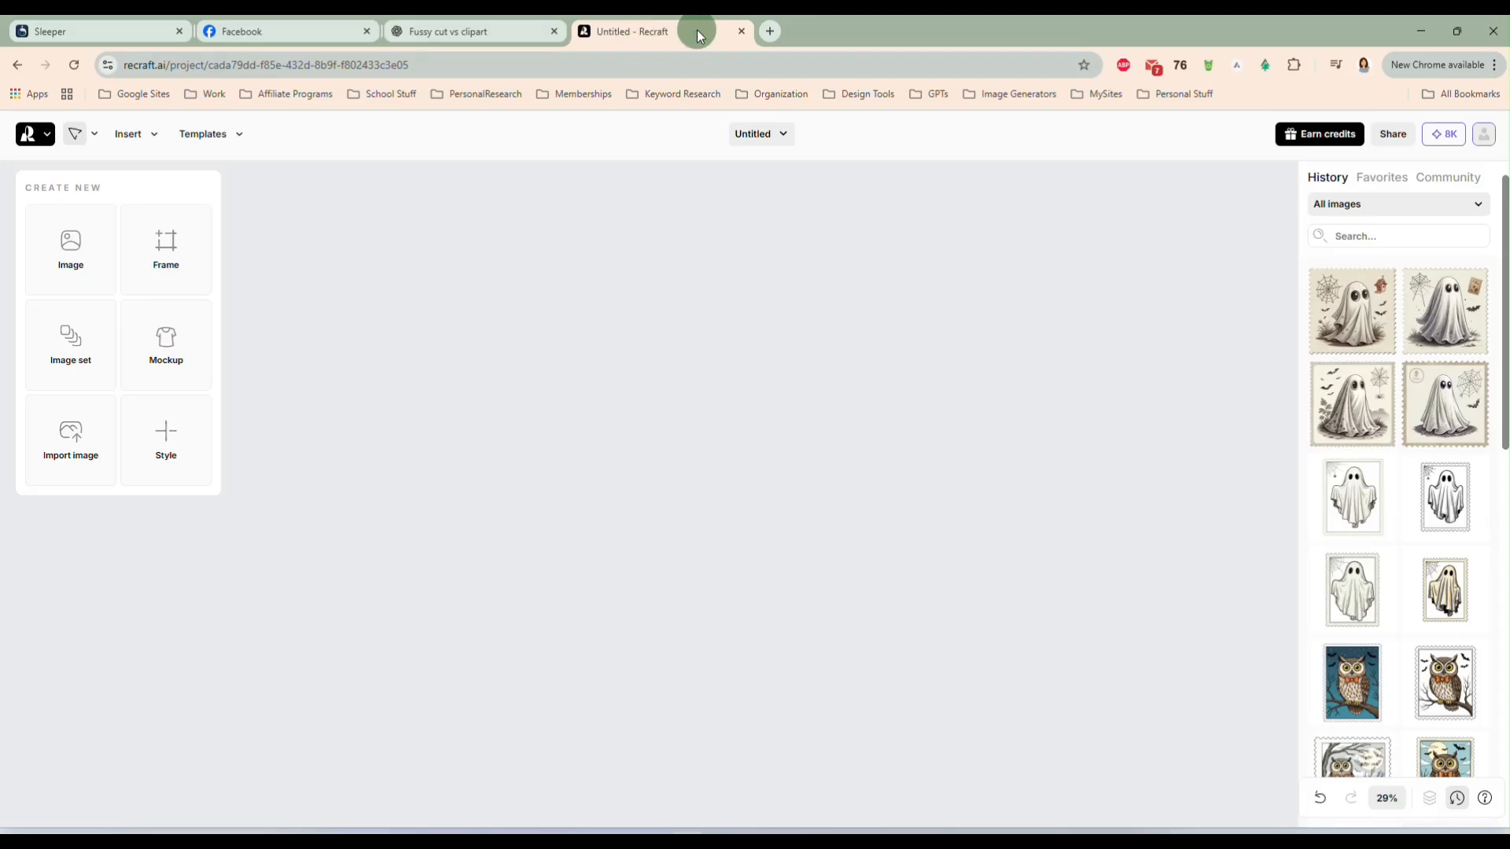
pyautogui.click(468, 33)
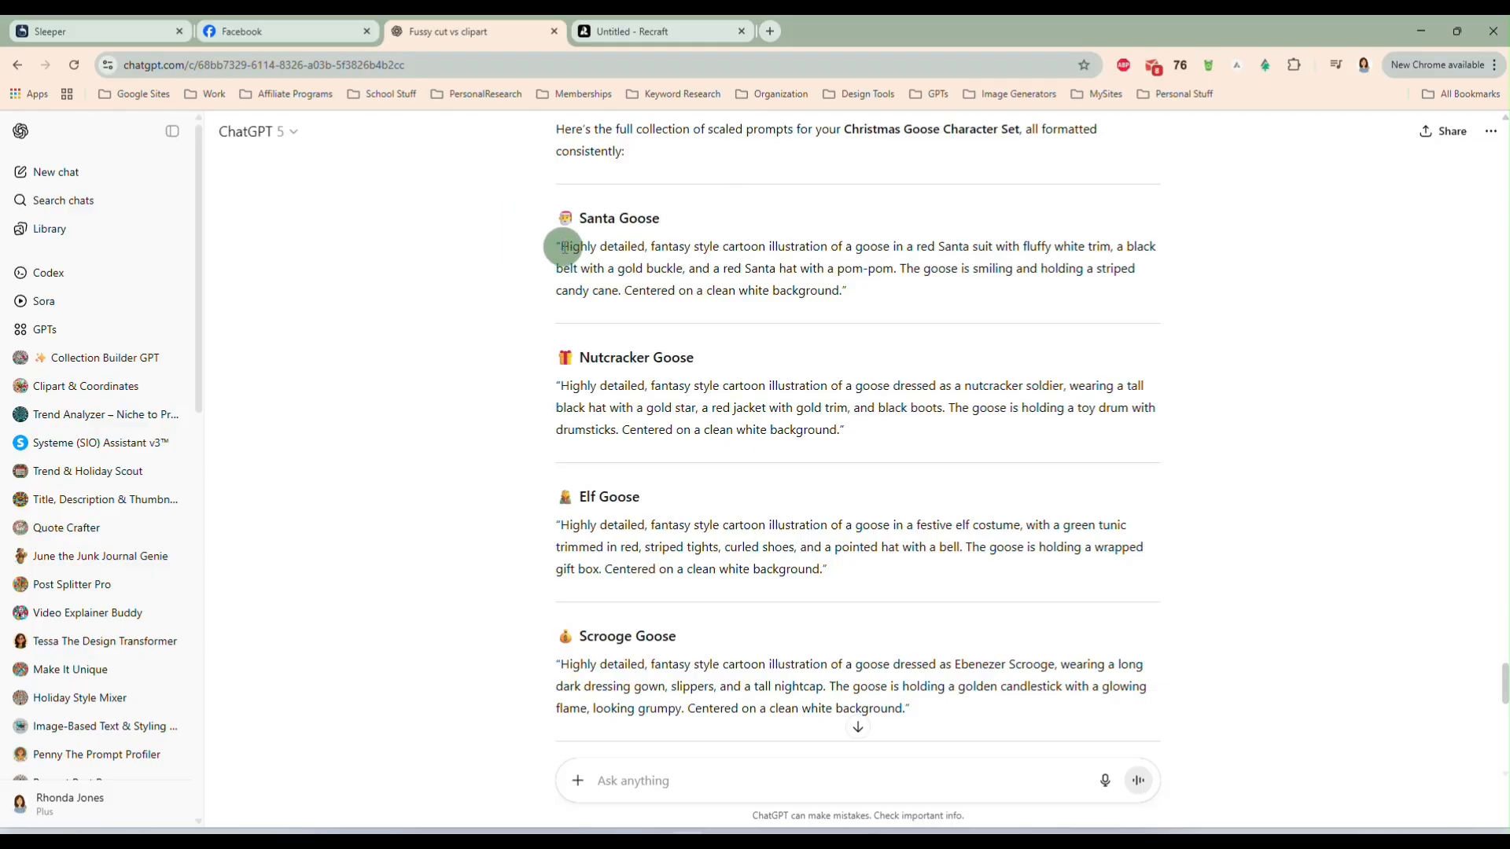
# - Read through the Christmas Goose Character Set prompts, from Santa Goose to Gingerbread Goose
pyautogui.moveTo(561, 246); pyautogui.dragTo(839, 289)
pyautogui.click(515, 235)
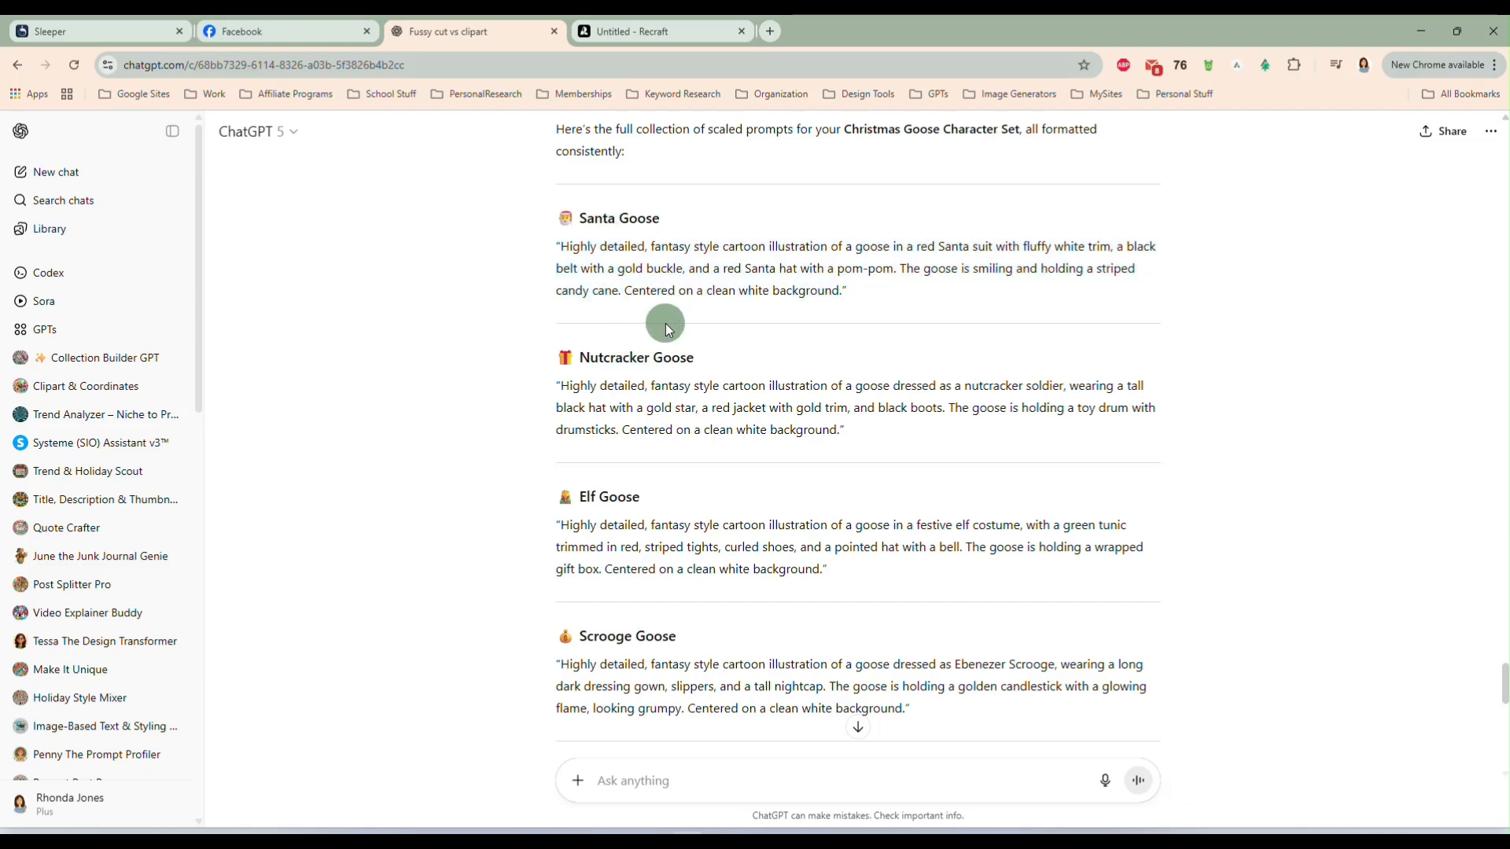
pyautogui.scroll(-2, 666, 329)
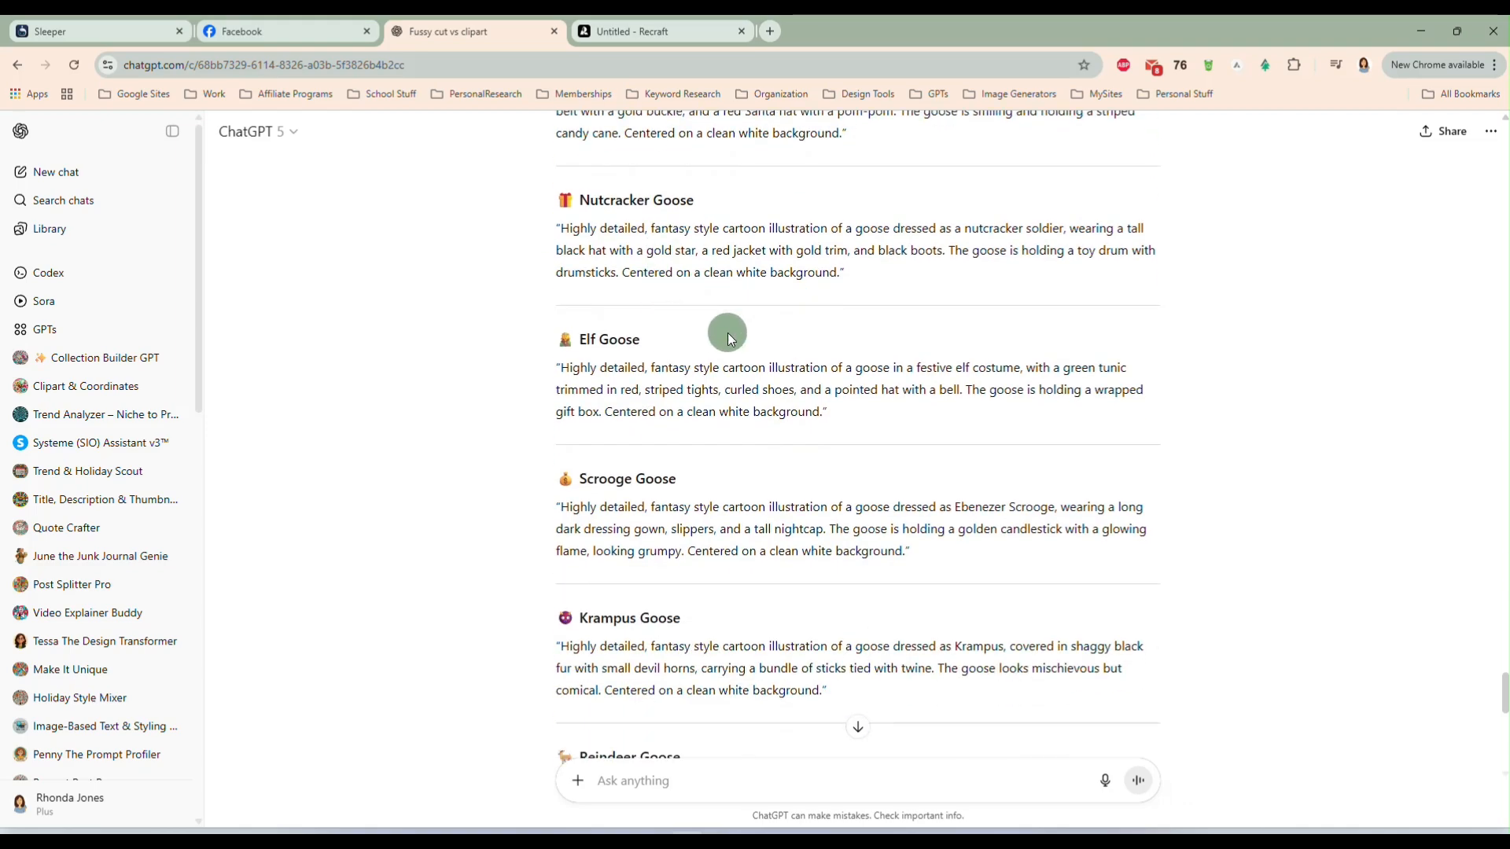
pyautogui.scroll(-3, 728, 333)
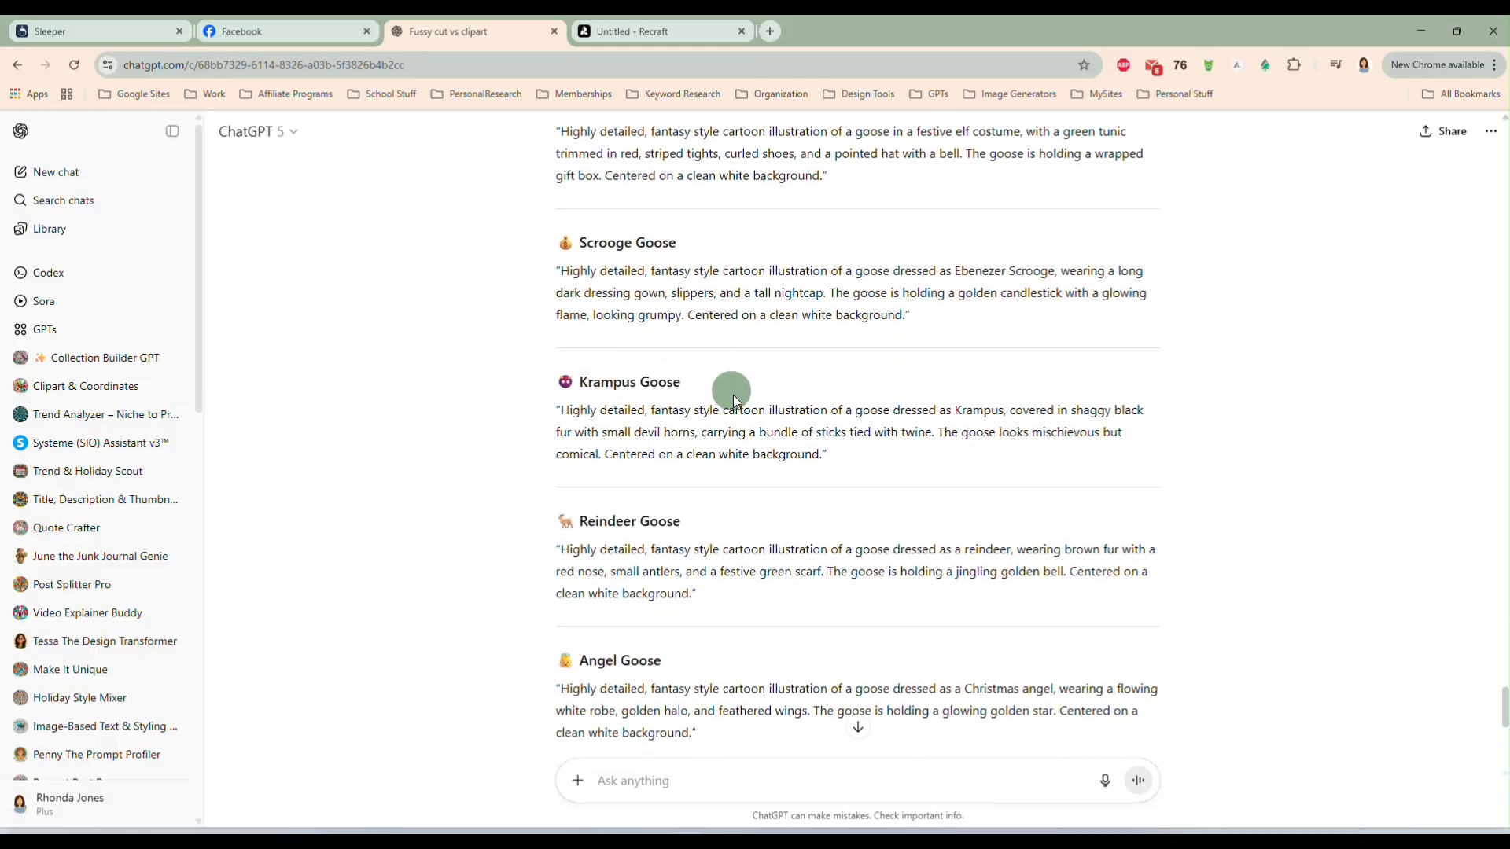
pyautogui.scroll(-2, 733, 394)
pyautogui.scroll(8, 739, 426)
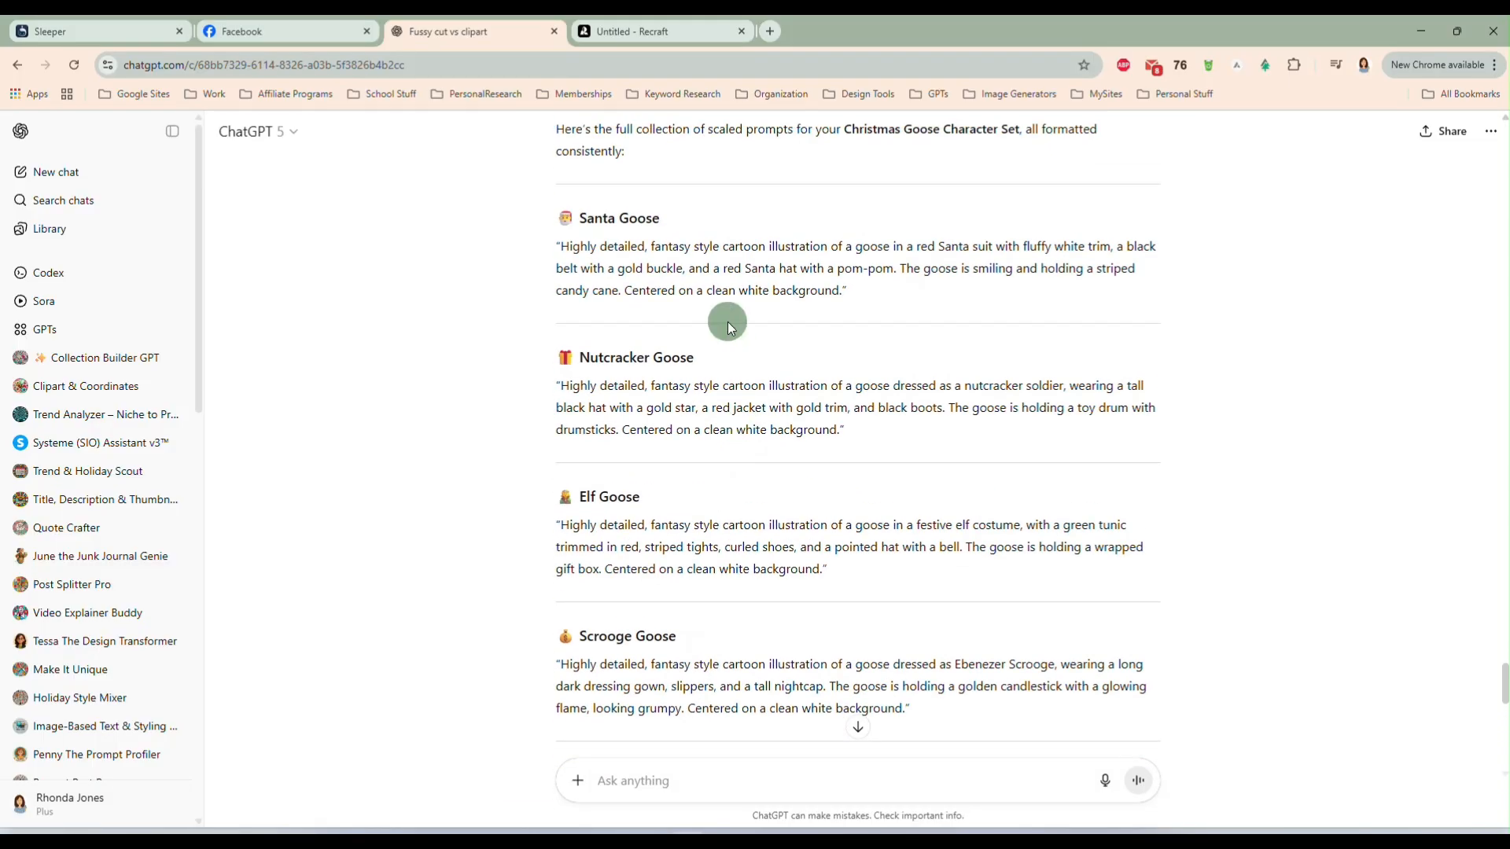
pyautogui.scroll(-7, 782, 354)
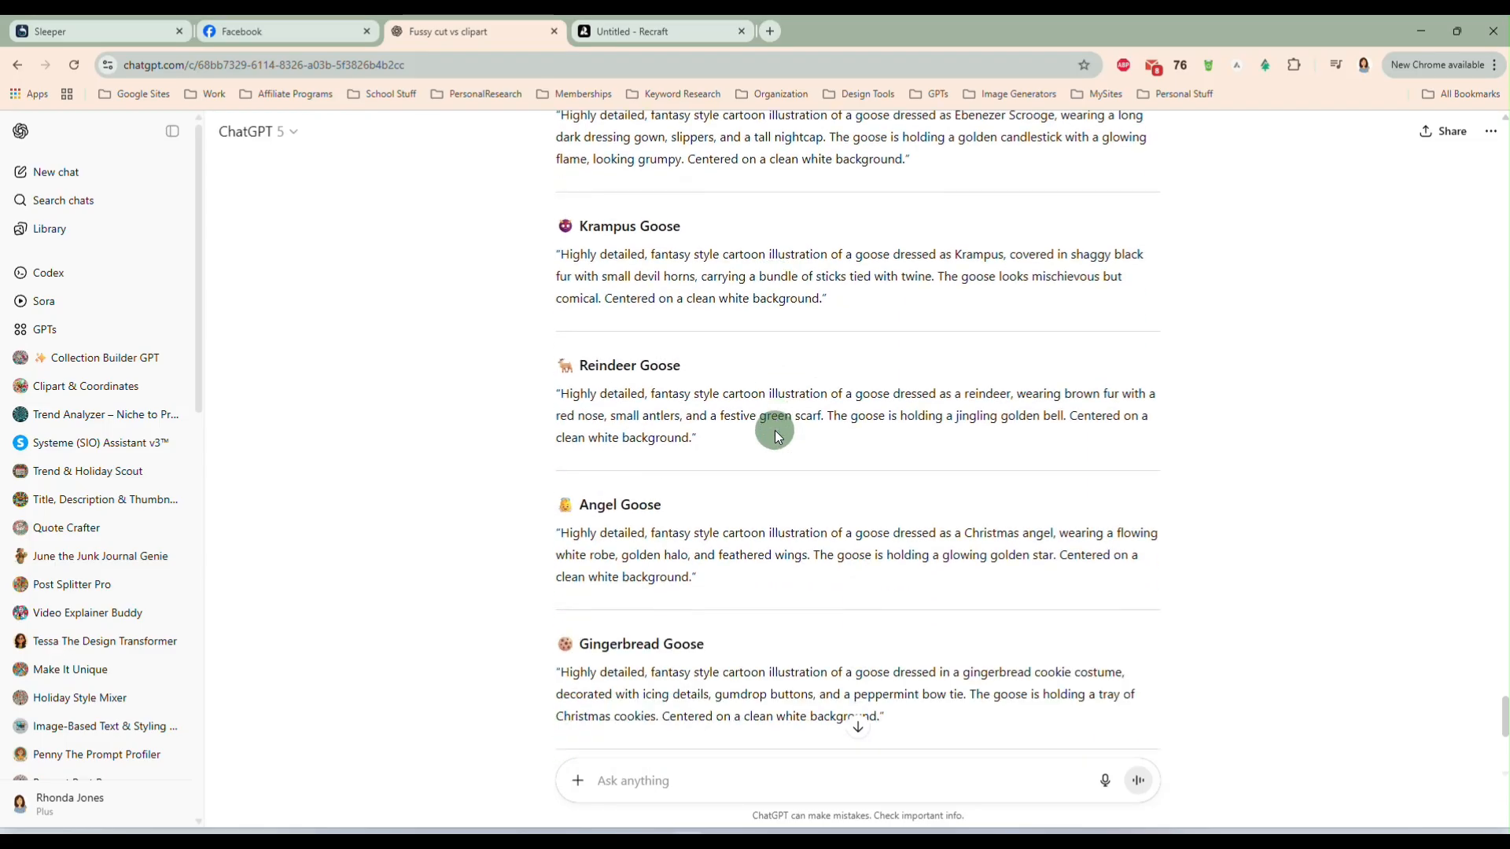
# - Switch to Recraft and place a new 1024 × 1024 image frame in the canvas's upper-left area
pyautogui.click(684, 35)
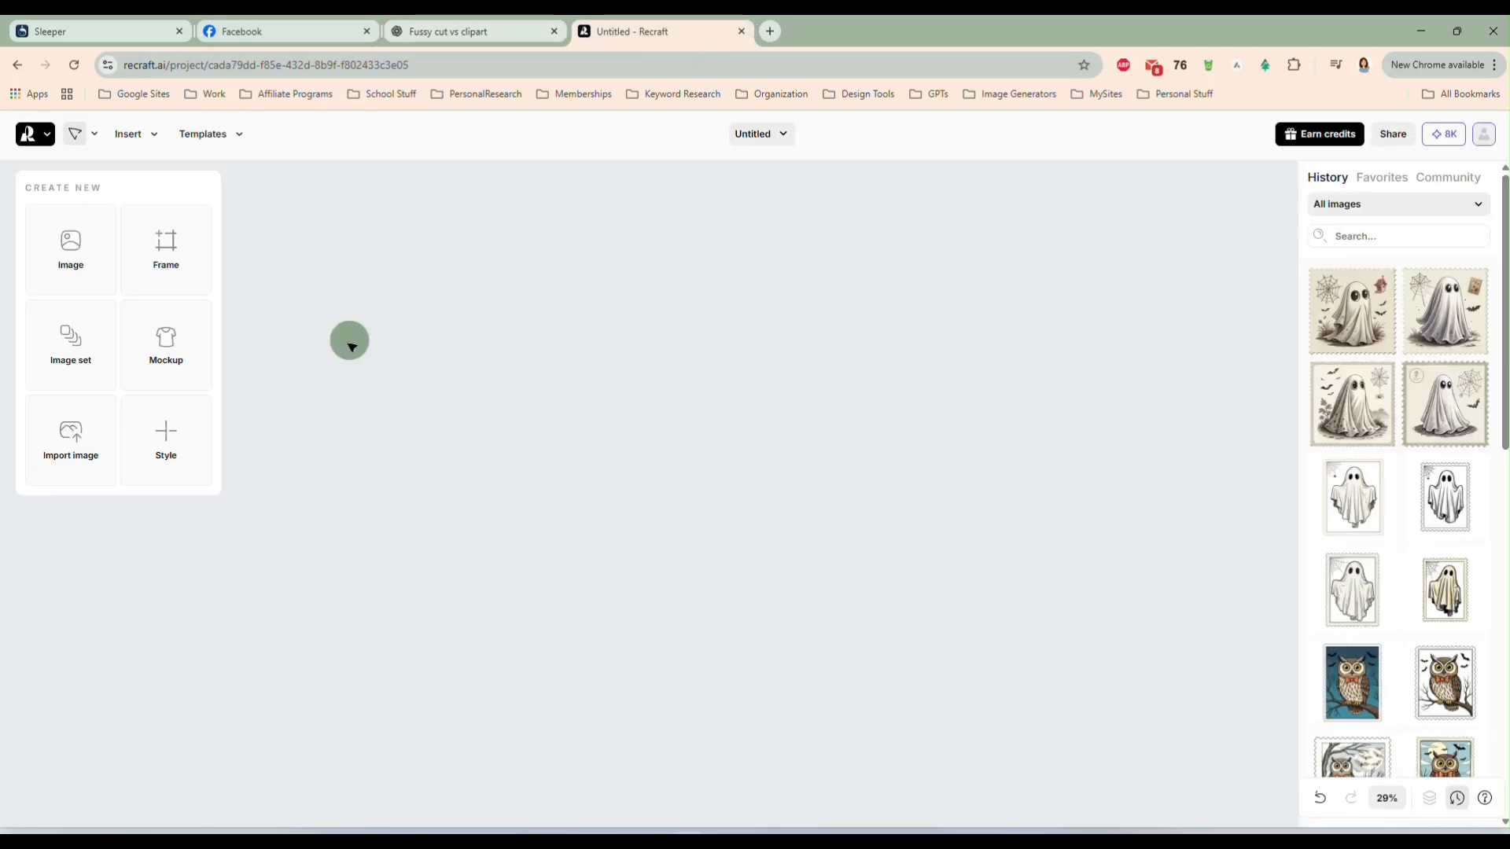
pyautogui.click(67, 246)
pyautogui.moveTo(767, 497); pyautogui.dragTo(422, 311)
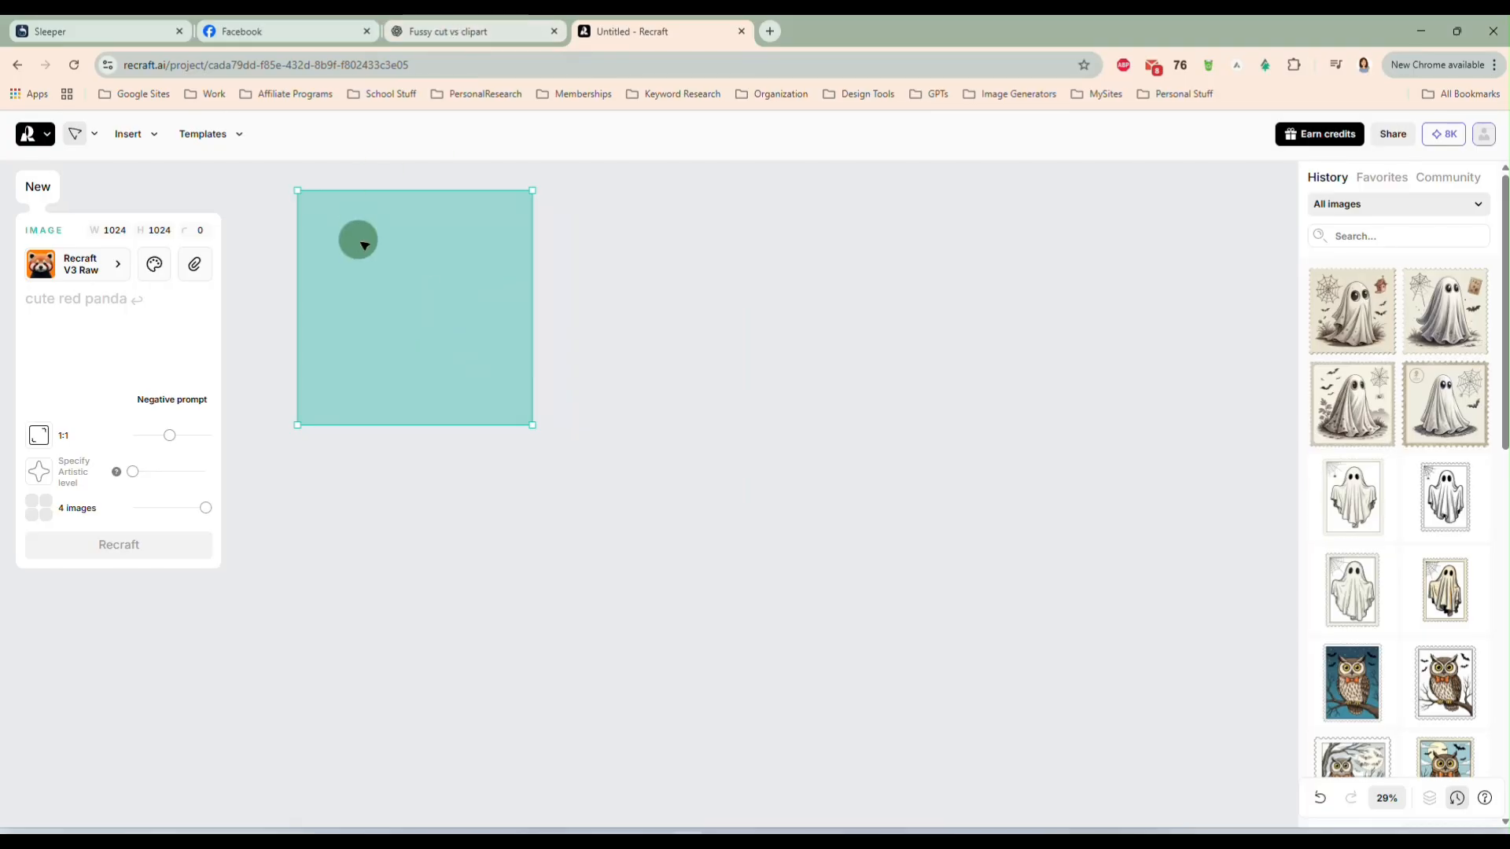
pyautogui.moveTo(397, 270); pyautogui.dragTo(388, 263)
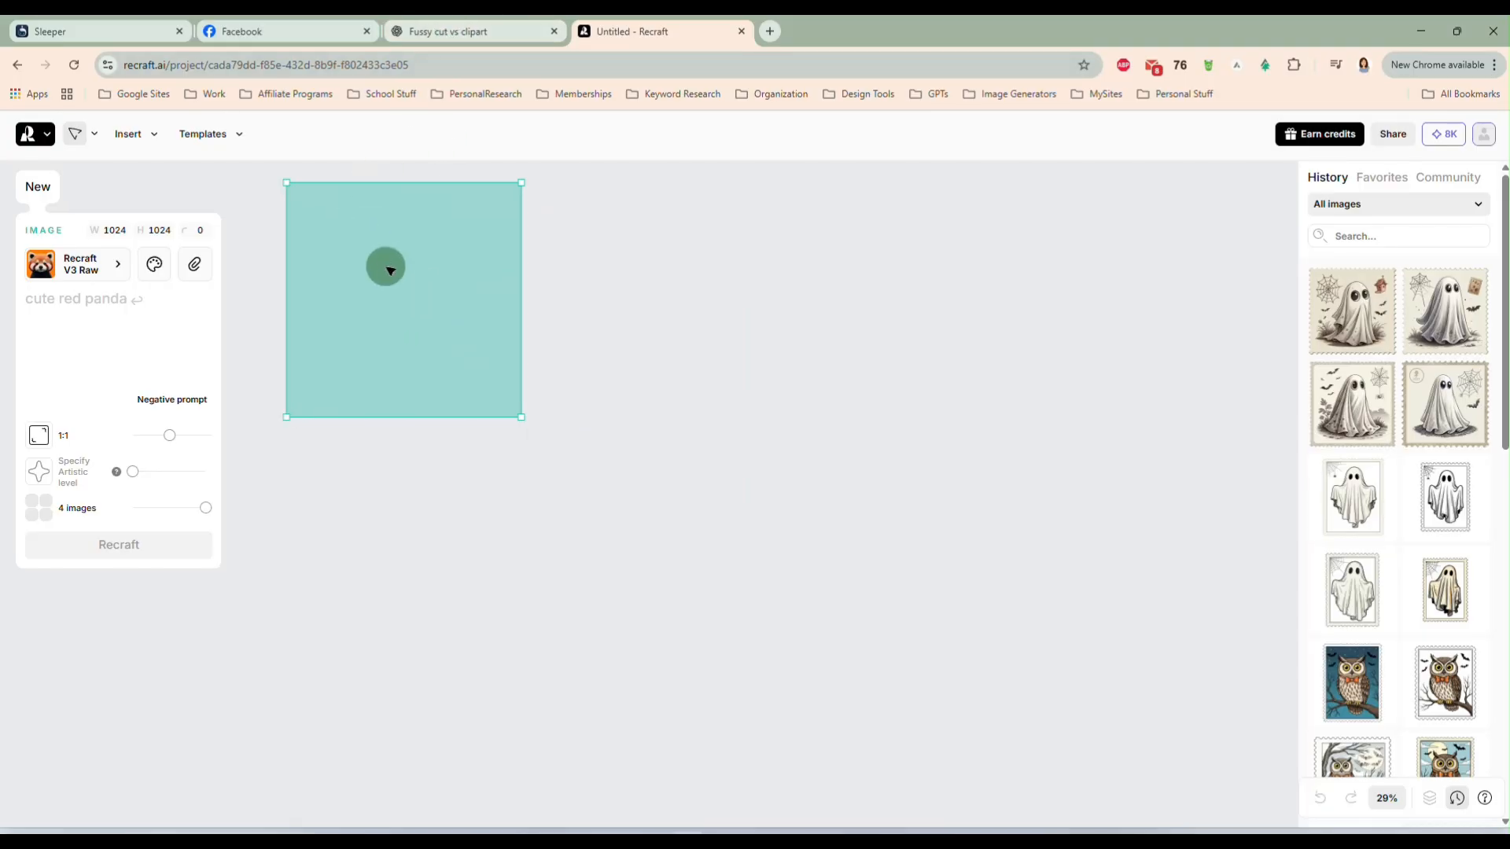
pyautogui.click(464, 42)
pyautogui.click(560, 266)
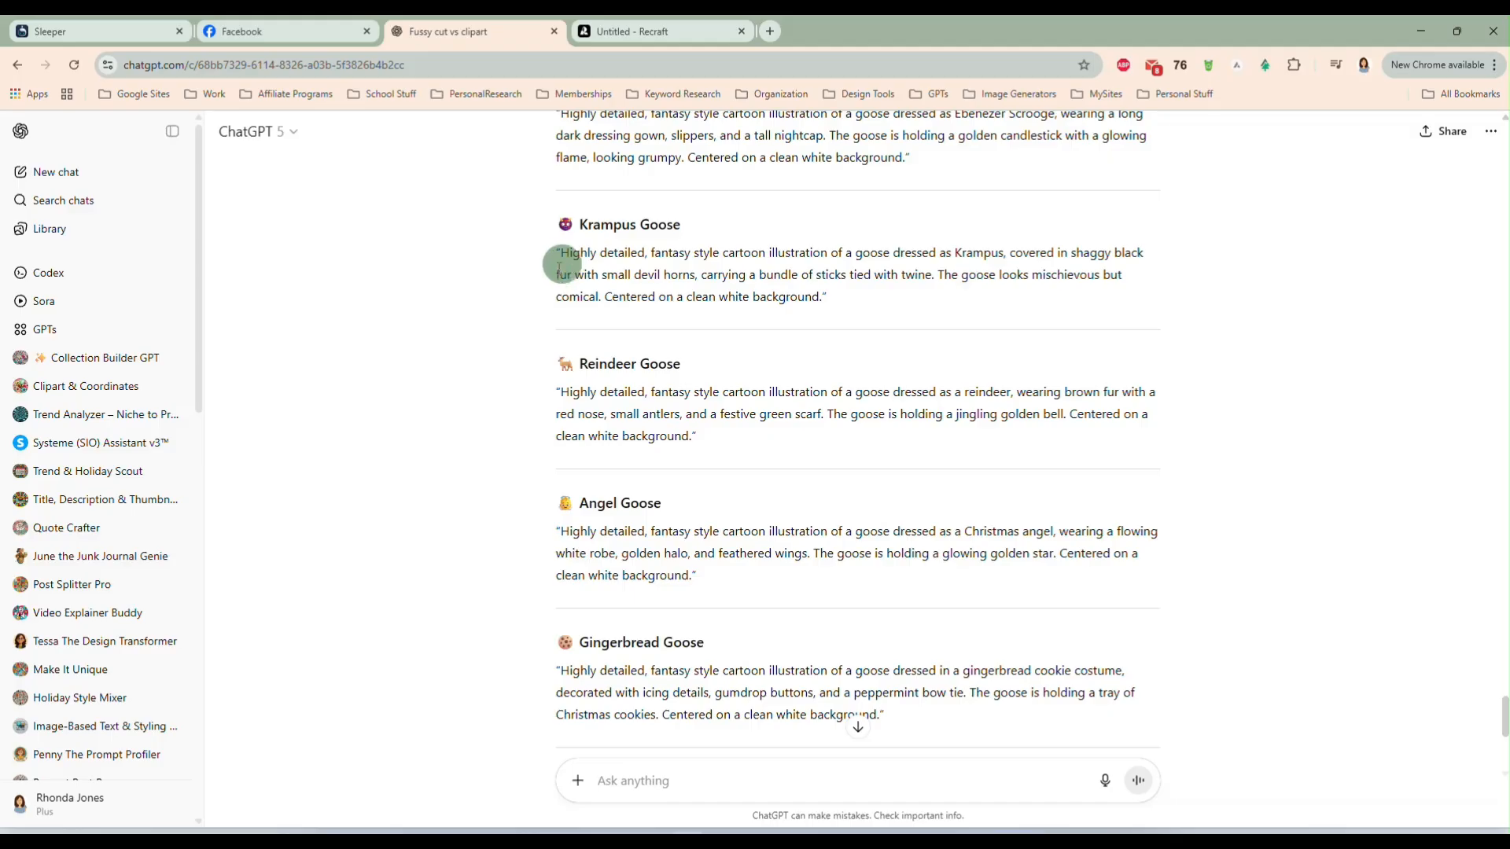
pyautogui.click(627, 33)
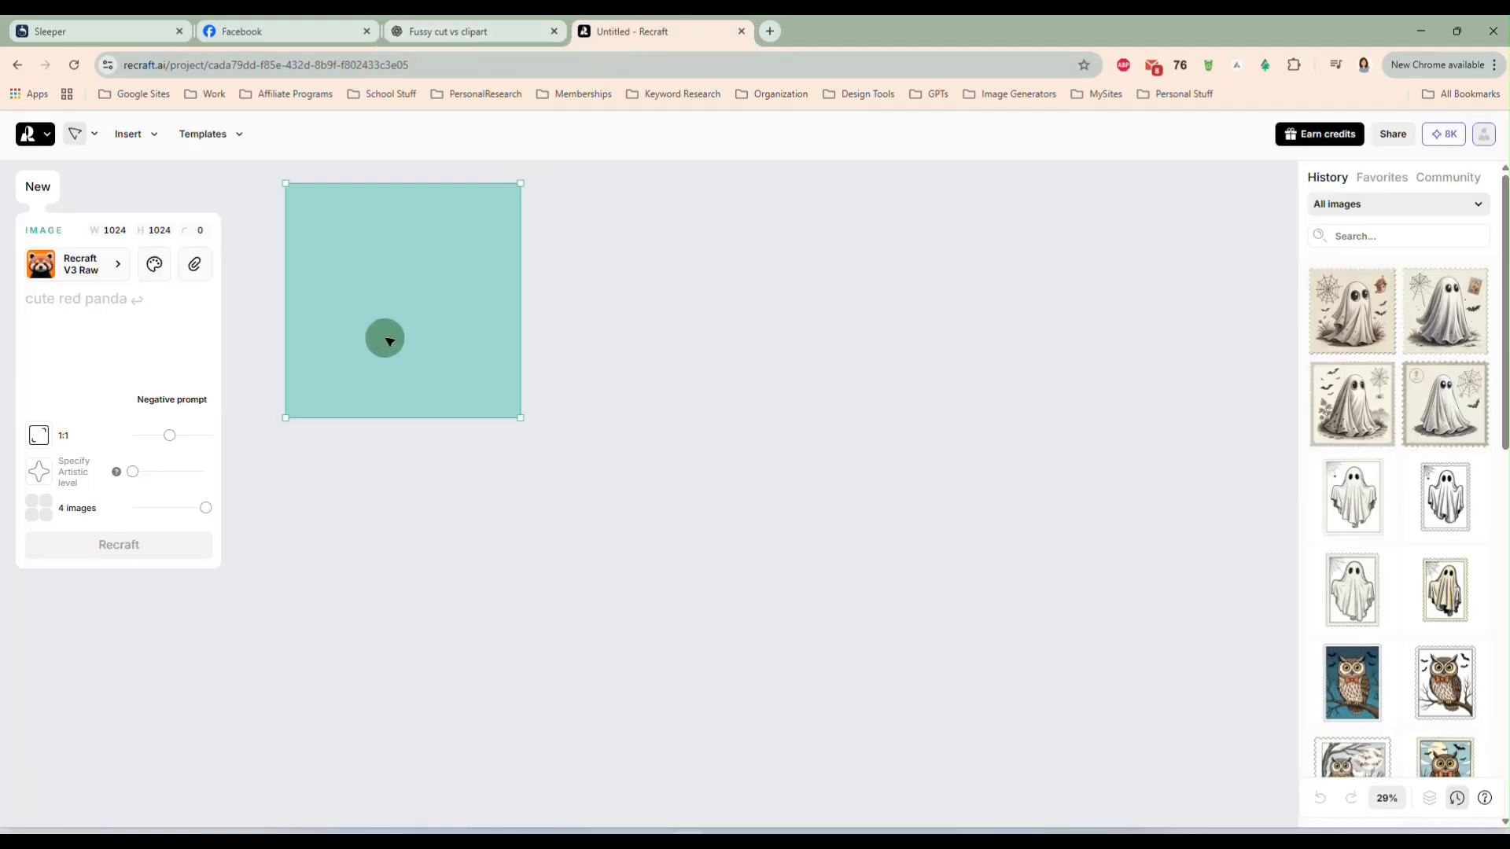
# - Duplicate the image frame into a row of four, and copy that row directly below to form a grid of eight
pyautogui.moveTo(386, 338); pyautogui.dragTo(1116, 304)
pyautogui.moveTo(263, 170); pyautogui.dragTo(1268, 445)
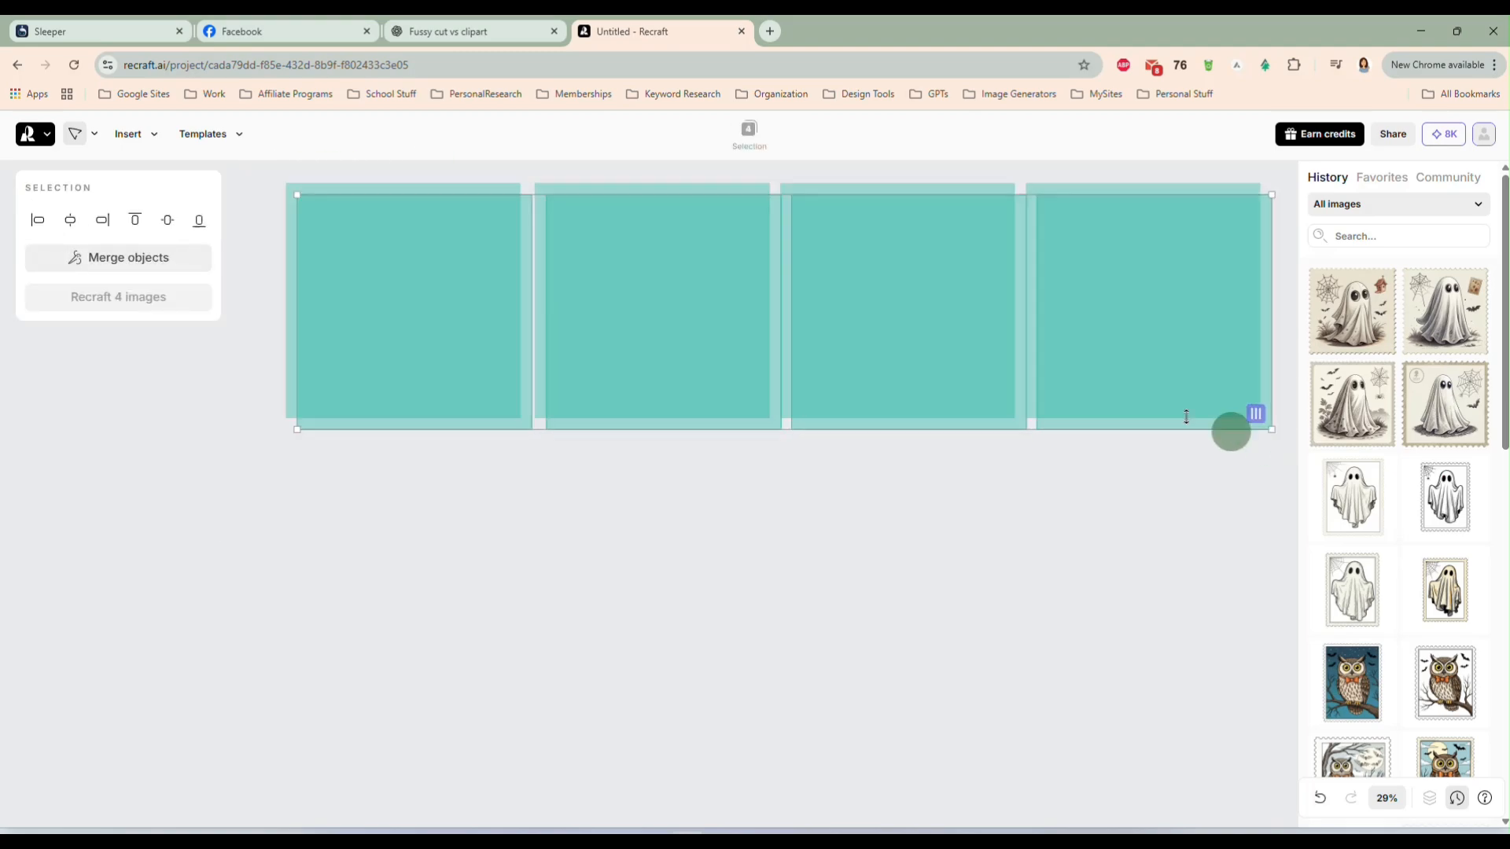
pyautogui.moveTo(944, 320); pyautogui.dragTo(900, 536)
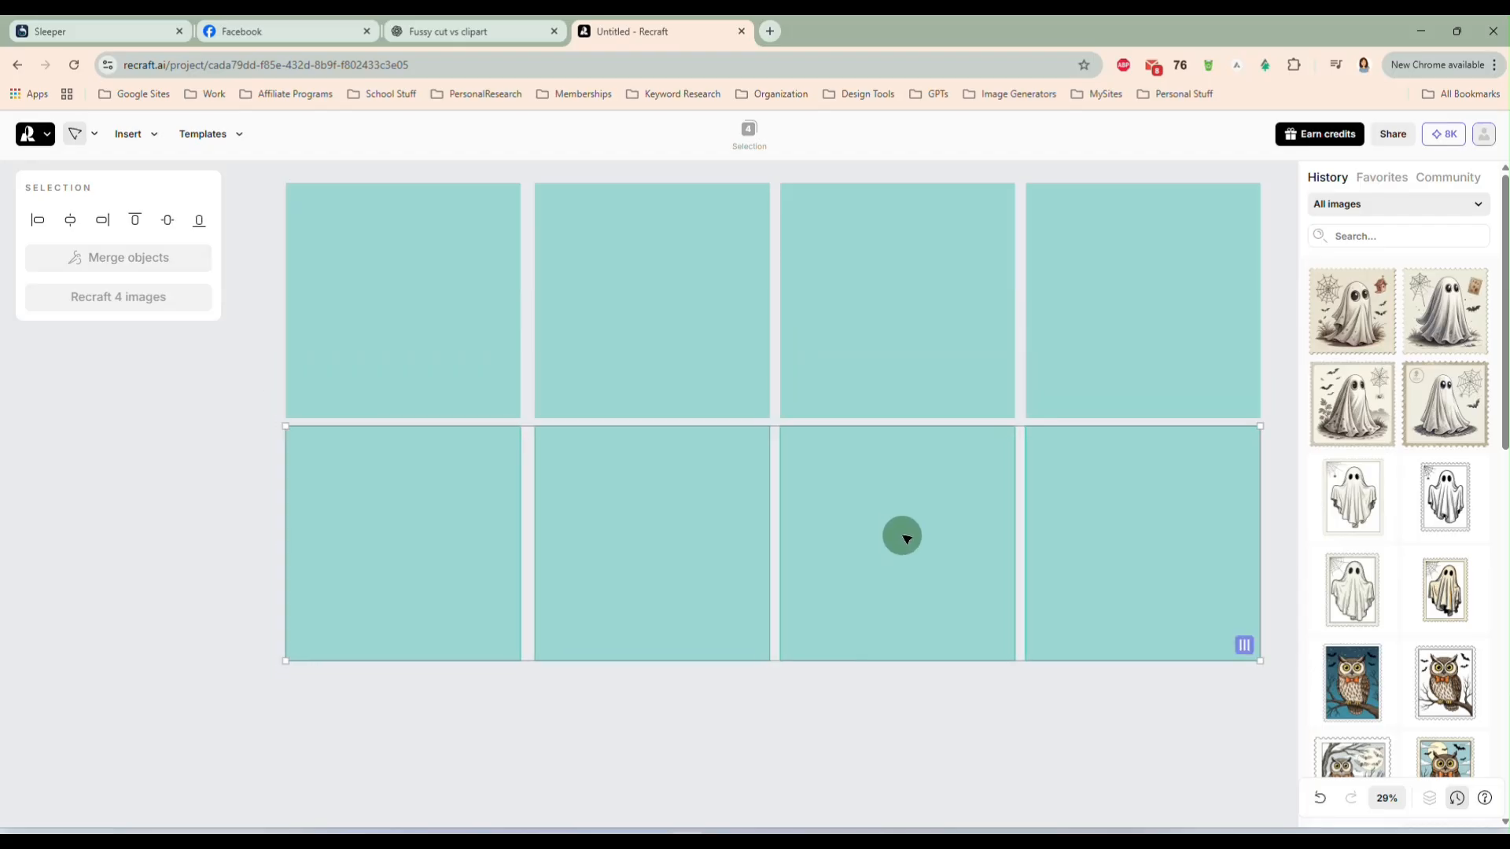
# - Apply the external model HiDream I1 Dev to the first frame in the upper row
pyautogui.click(353, 291)
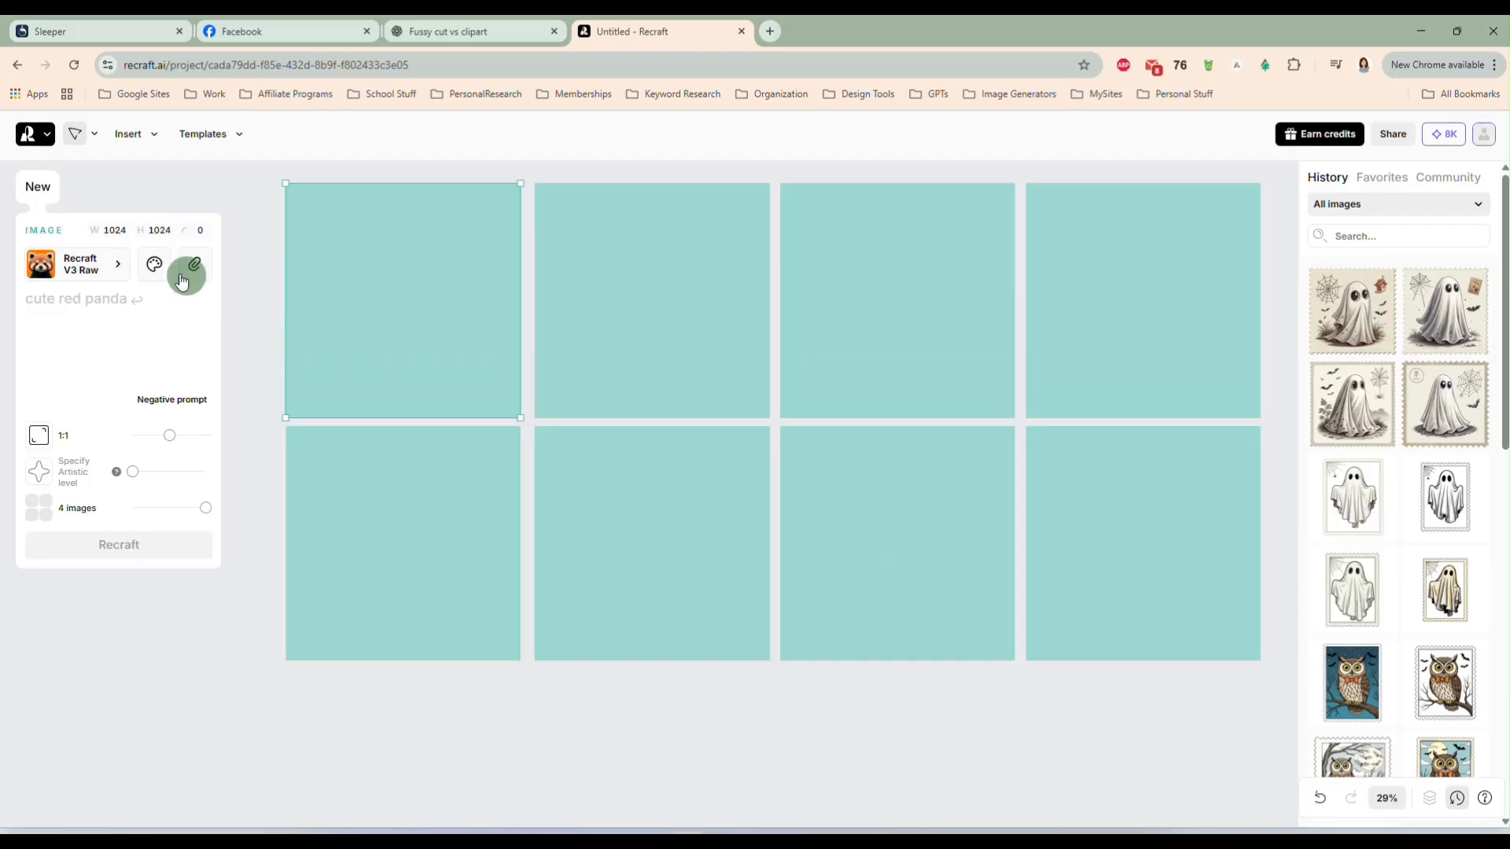
pyautogui.click(95, 261)
pyautogui.click(456, 224)
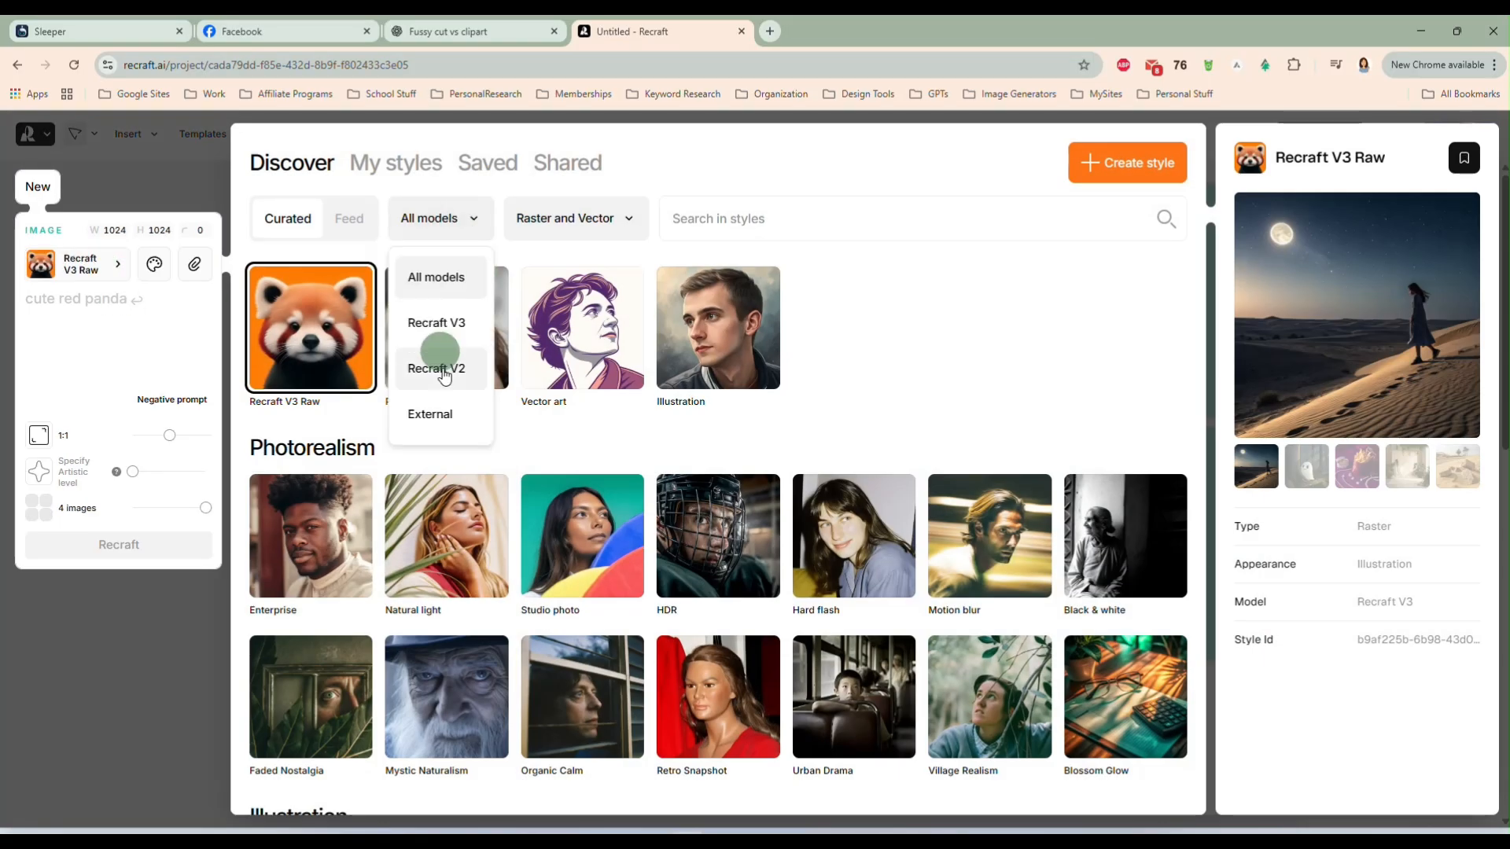
pyautogui.click(436, 413)
pyautogui.click(446, 747)
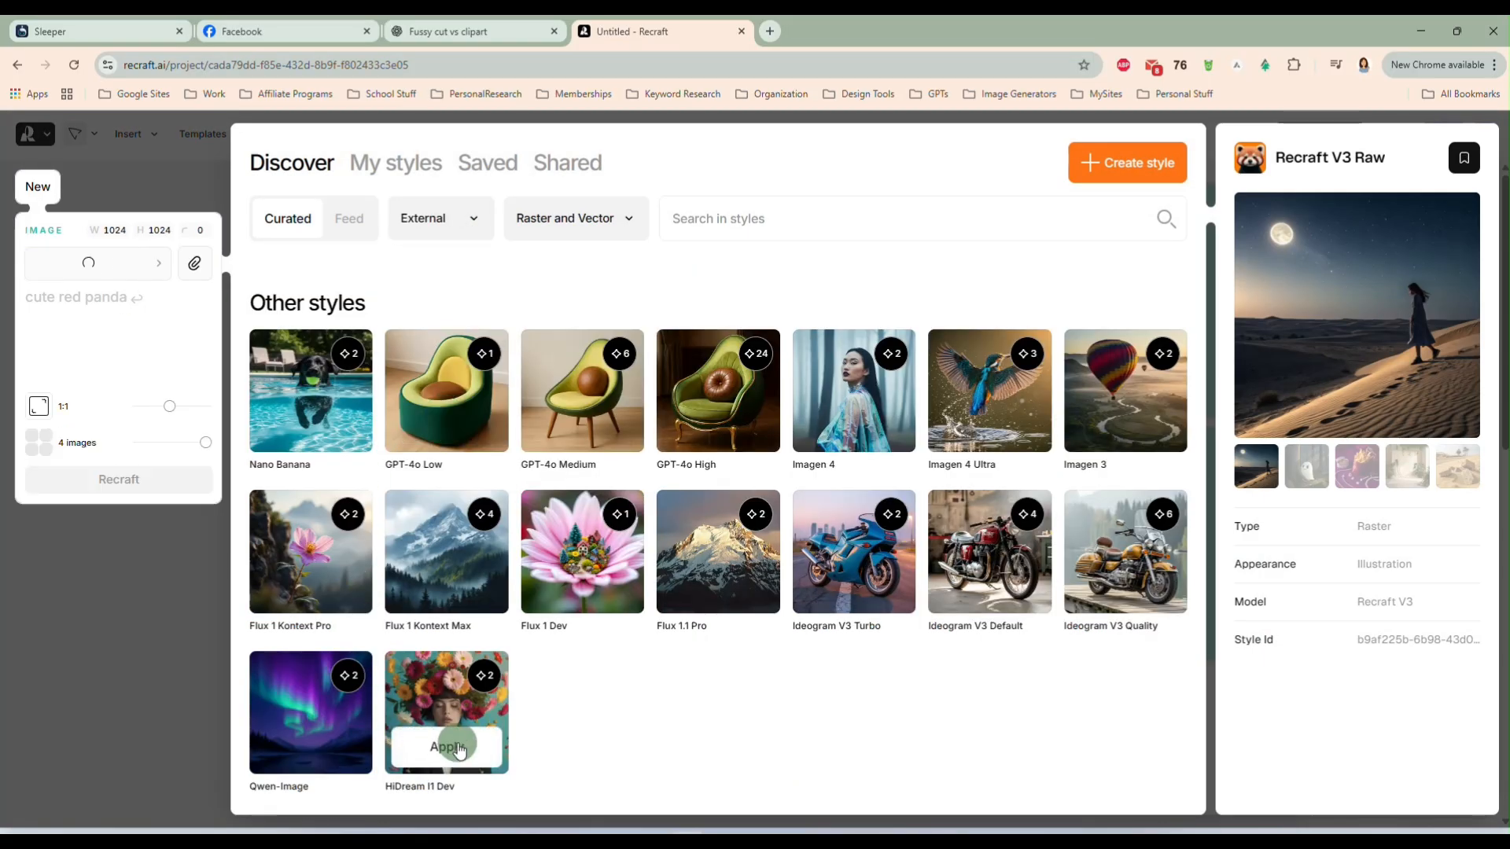
# - Copy the Santa Goose prompt from ChatGPT and generate four images from it in the first Recraft frame
pyautogui.click(491, 31)
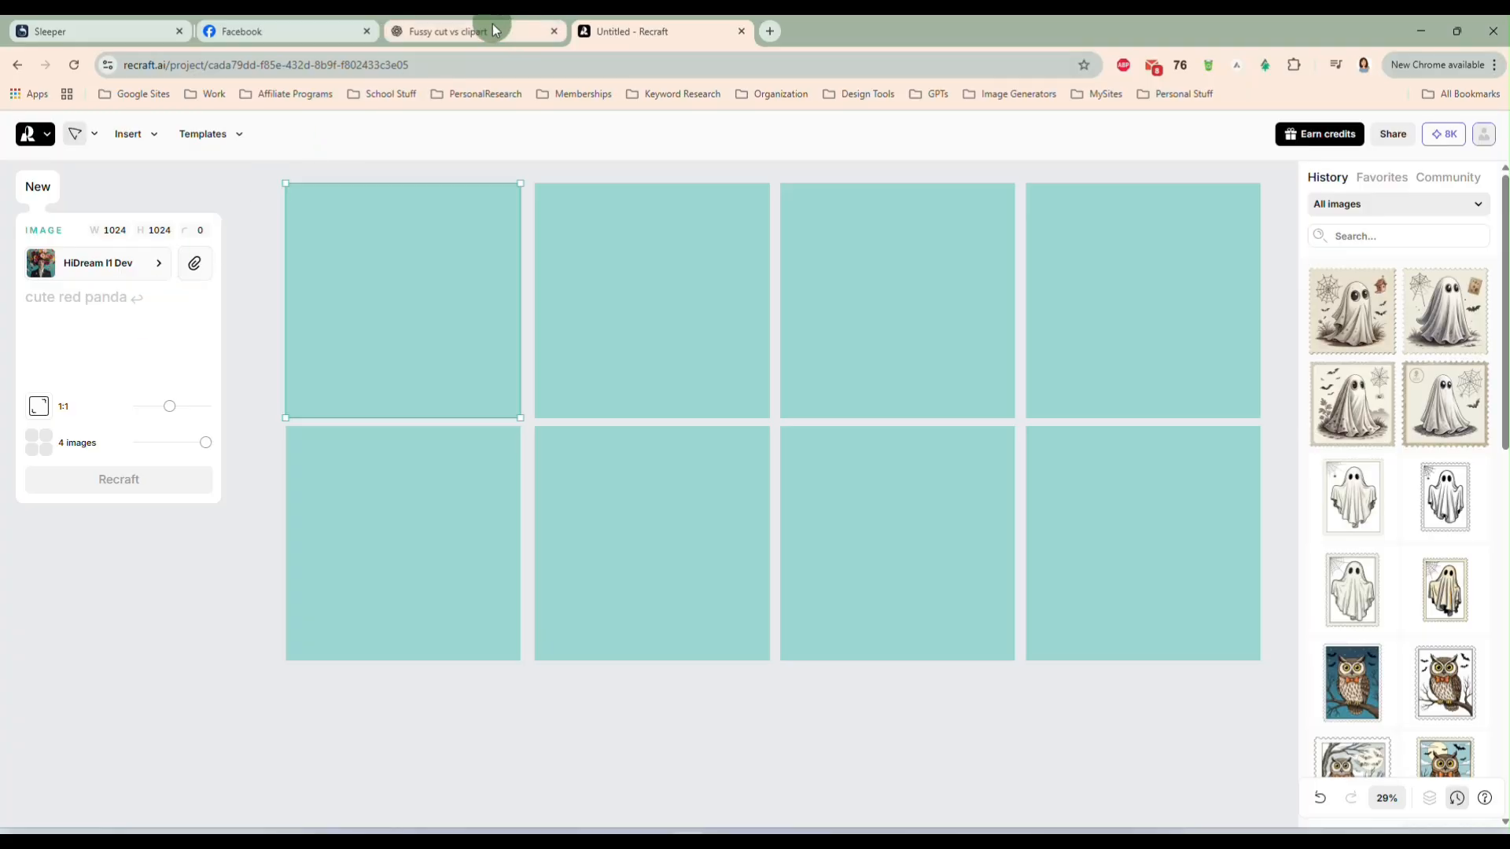
pyautogui.scroll(8, 719, 287)
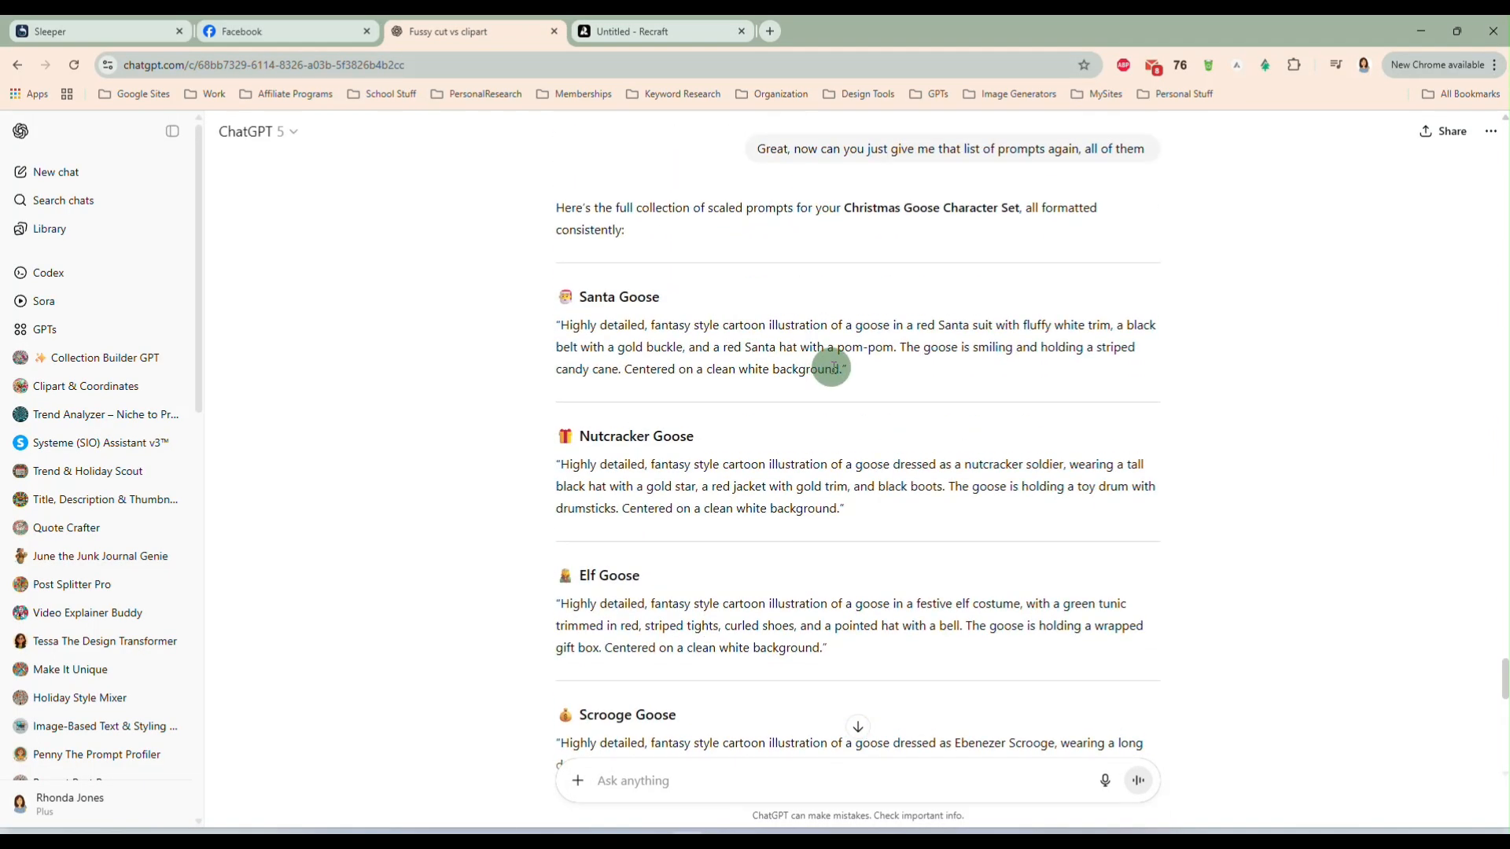
pyautogui.moveTo(837, 369); pyautogui.dragTo(566, 326)
pyautogui.hotkey('ctrl', 'c')
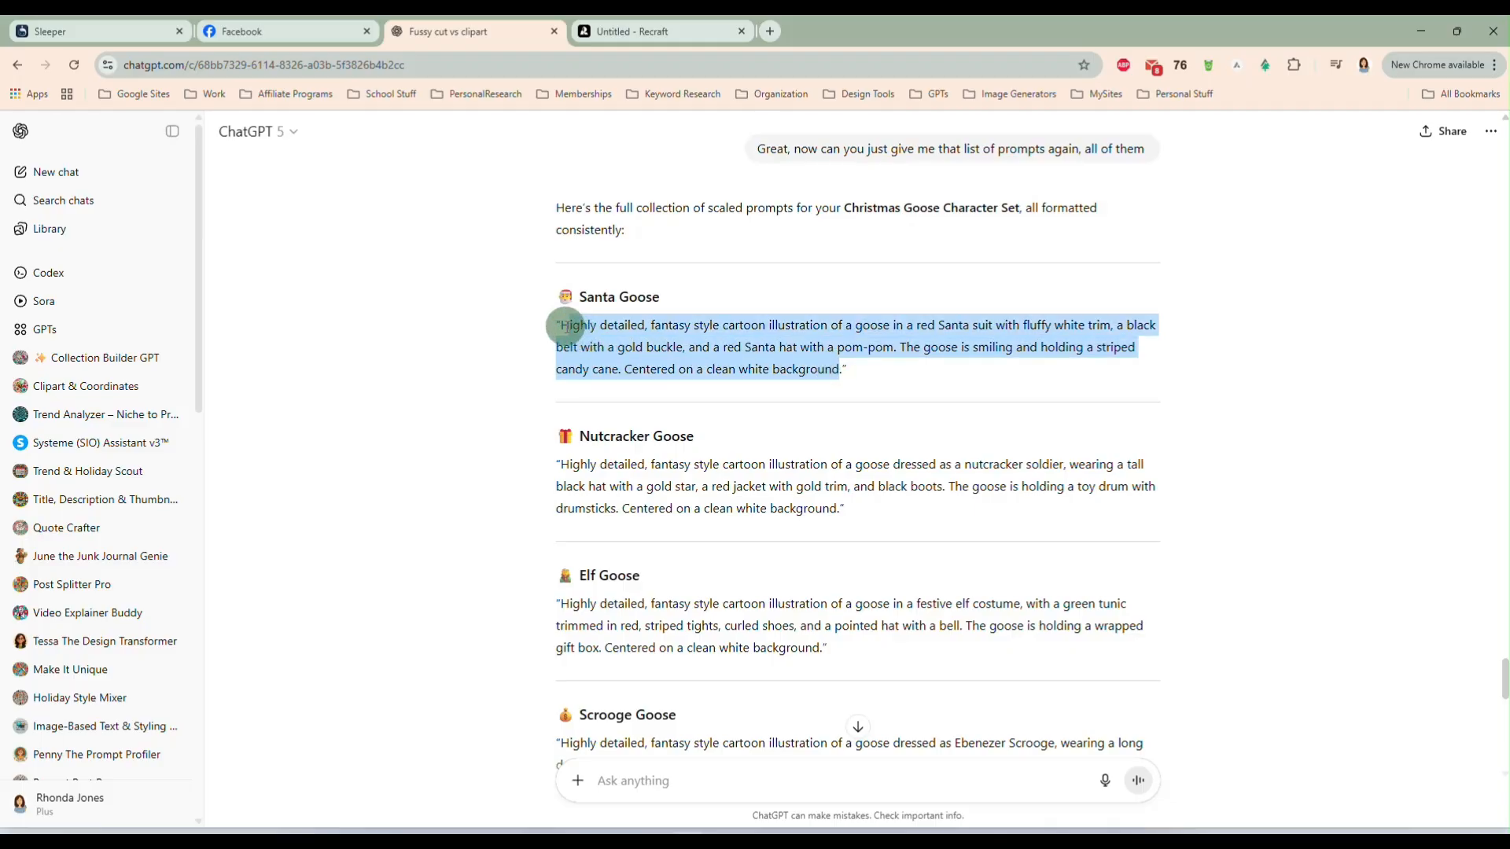
pyautogui.click(653, 24)
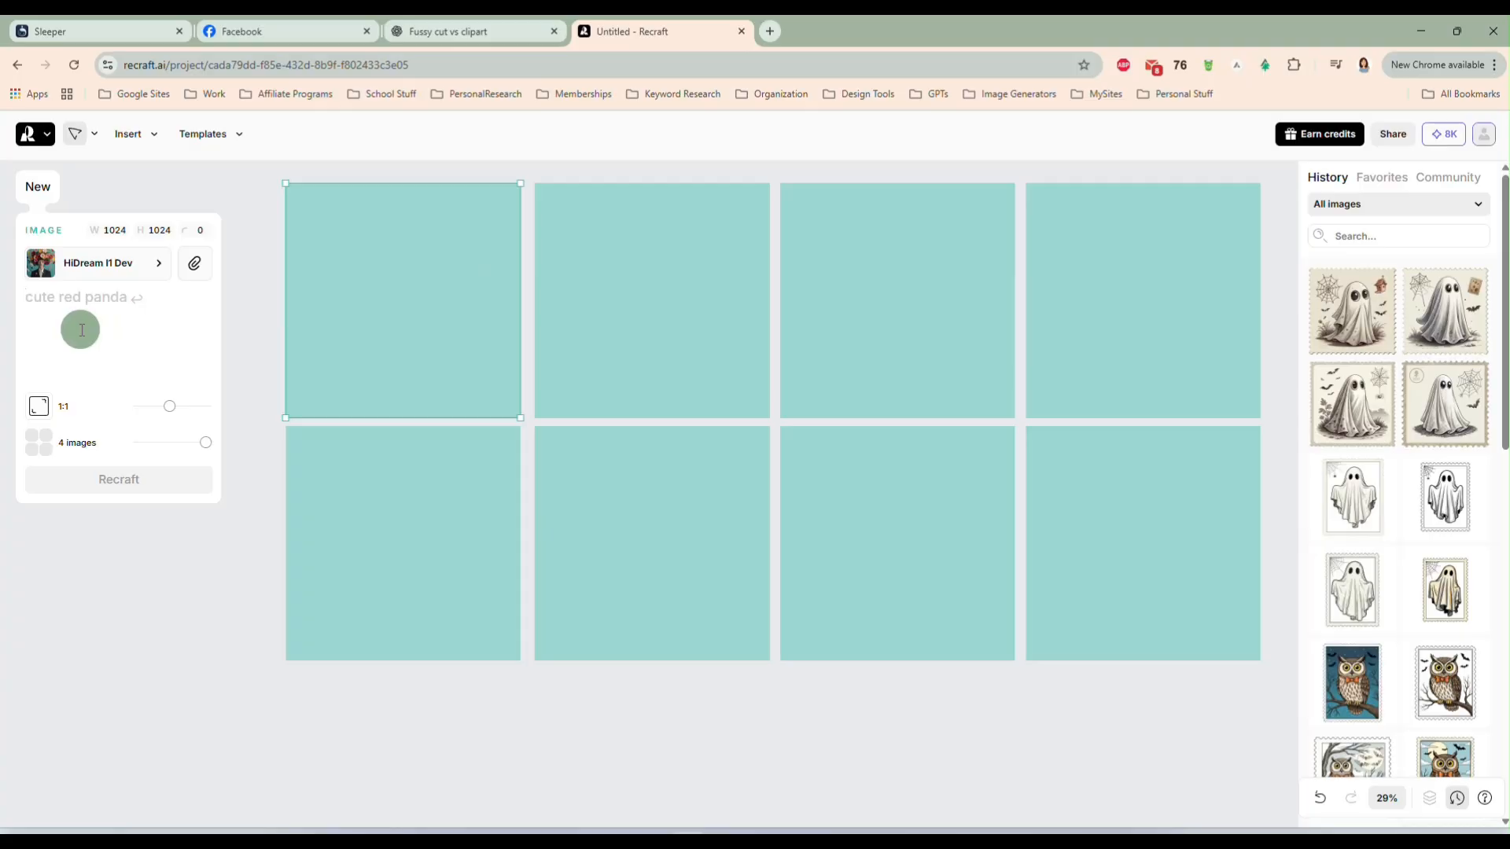
pyautogui.hotkey('ctrl', 'v')
pyautogui.click(161, 589)
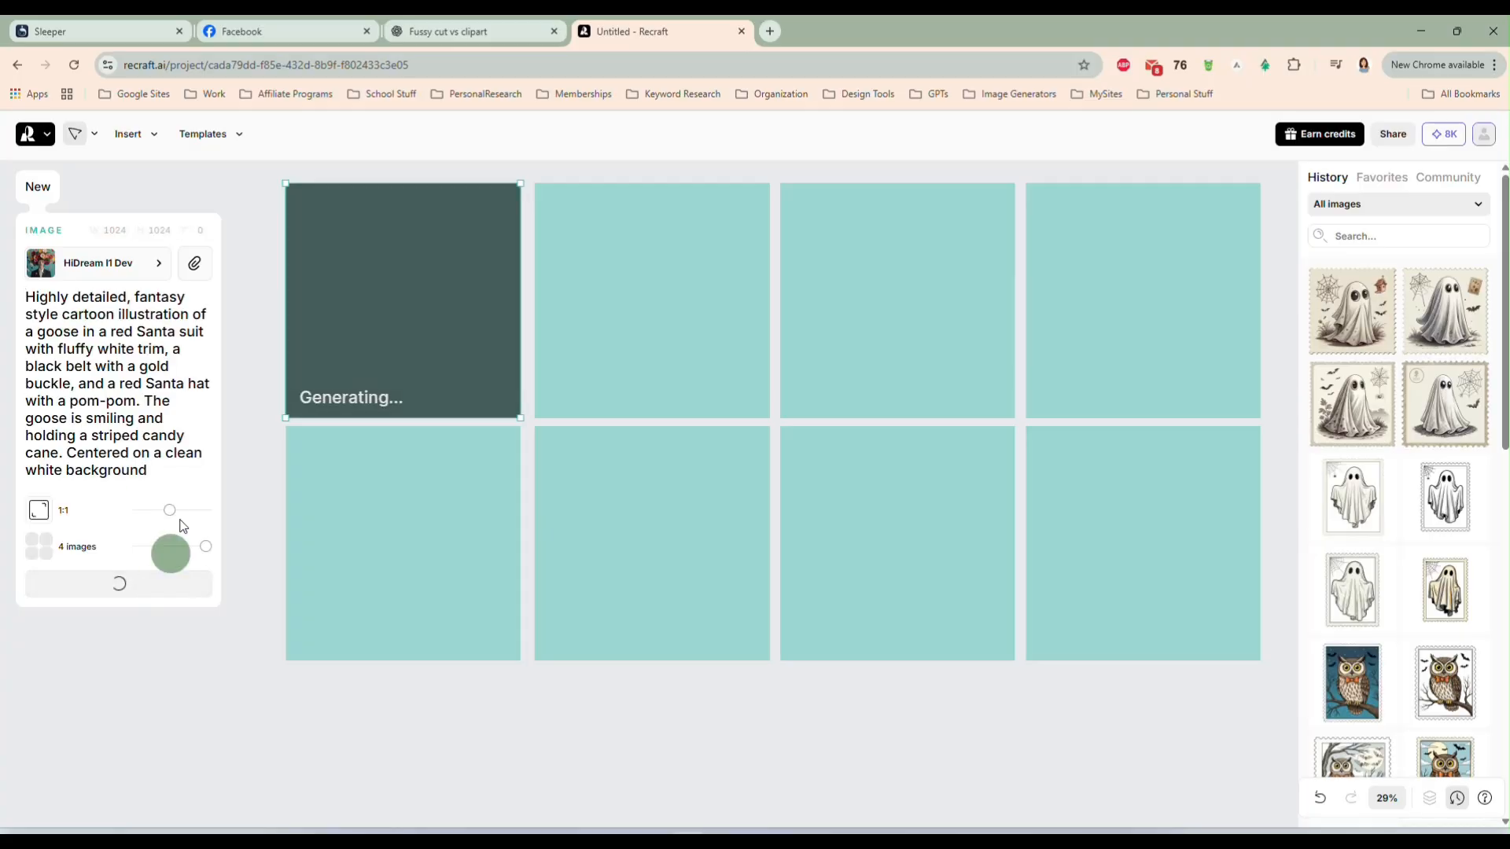
# - Apply the external model HiDream I1 Dev to the second frame in the upper row
pyautogui.click(645, 280)
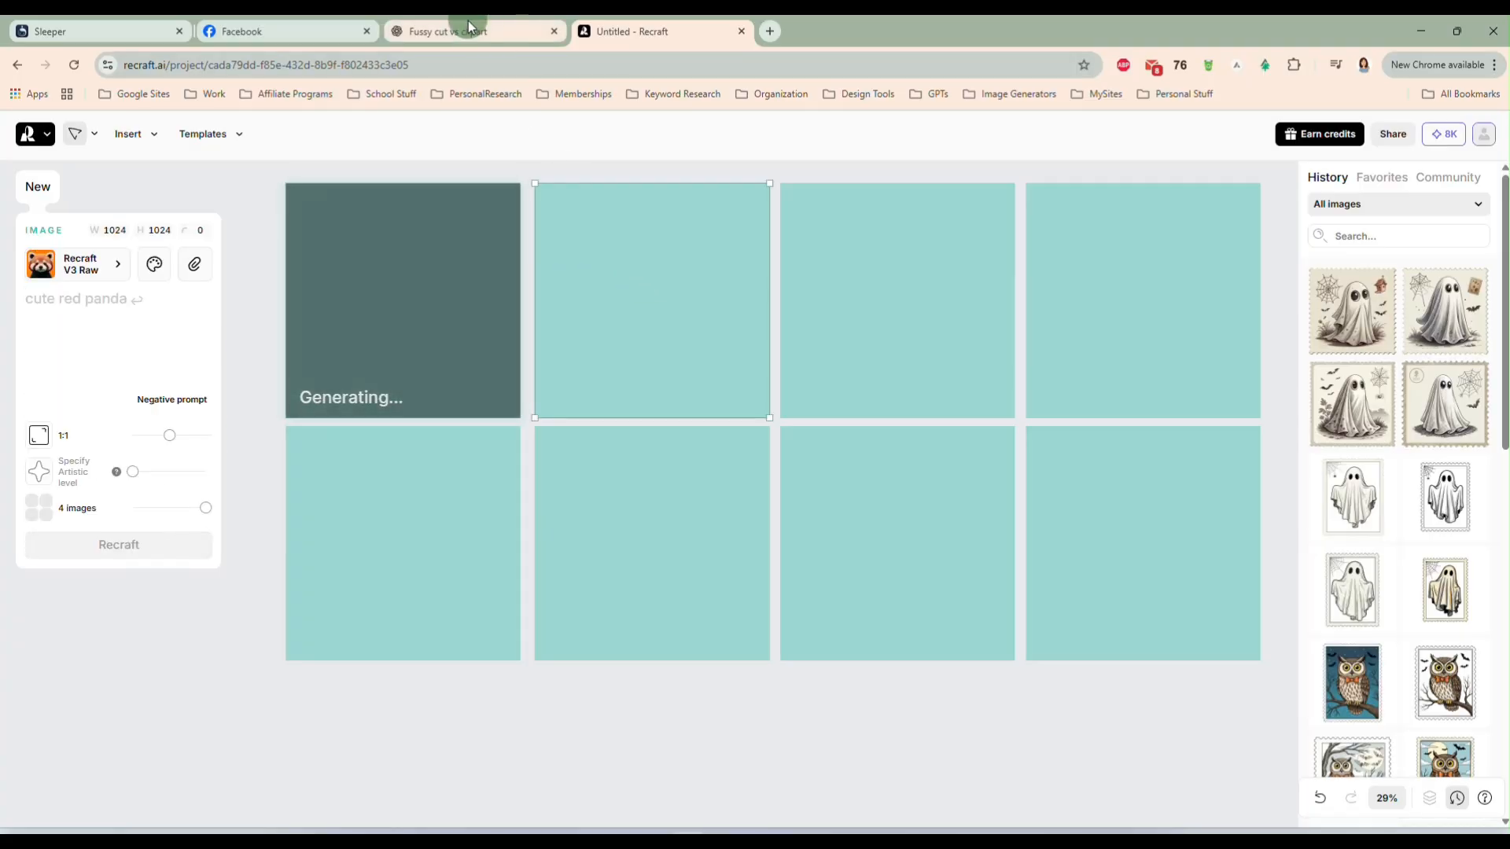
pyautogui.click(100, 266)
pyautogui.click(427, 220)
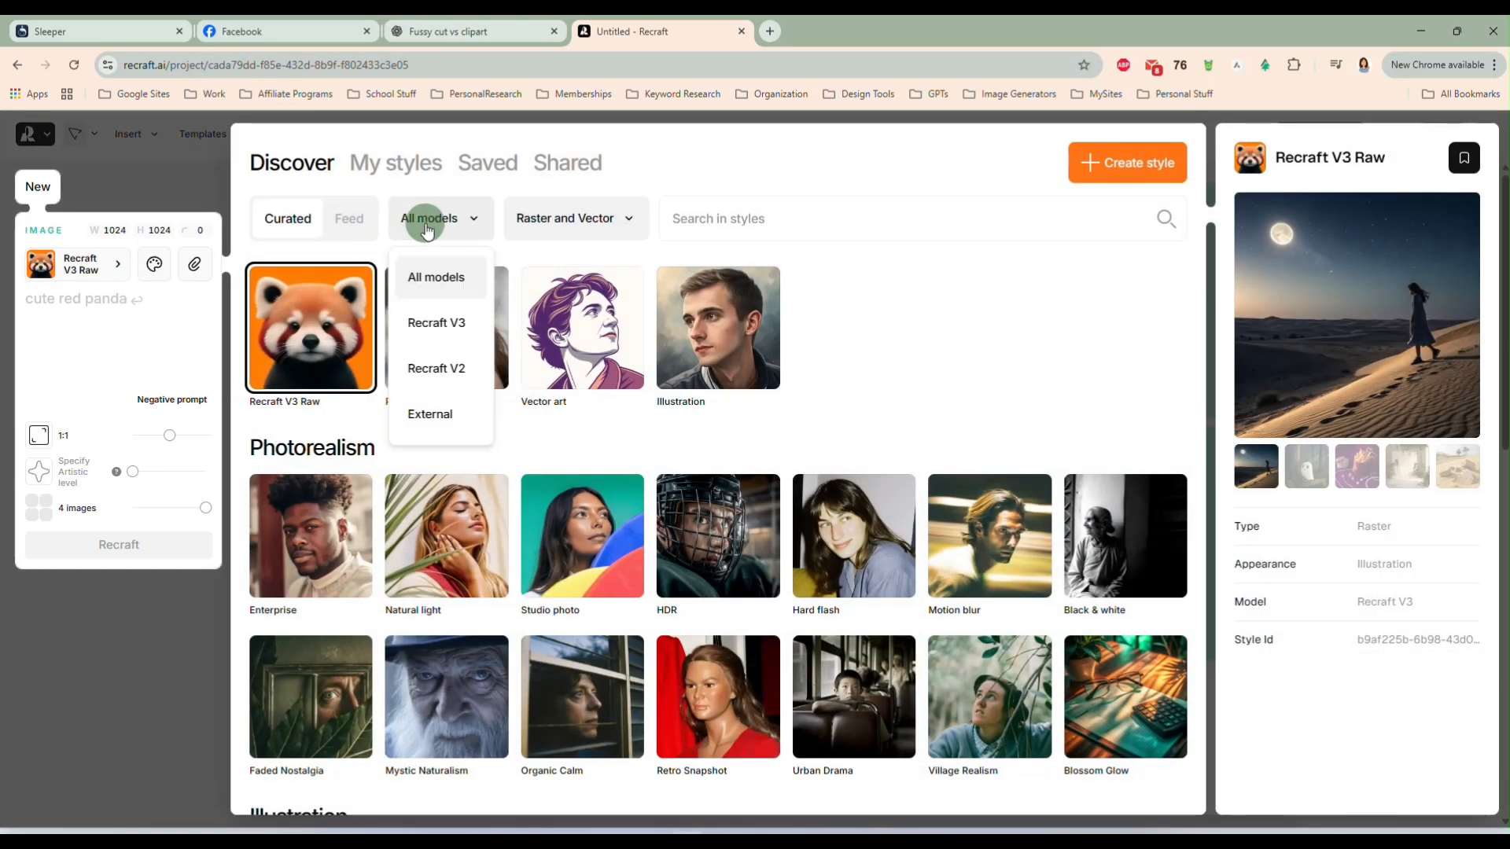
pyautogui.click(430, 414)
pyautogui.click(438, 704)
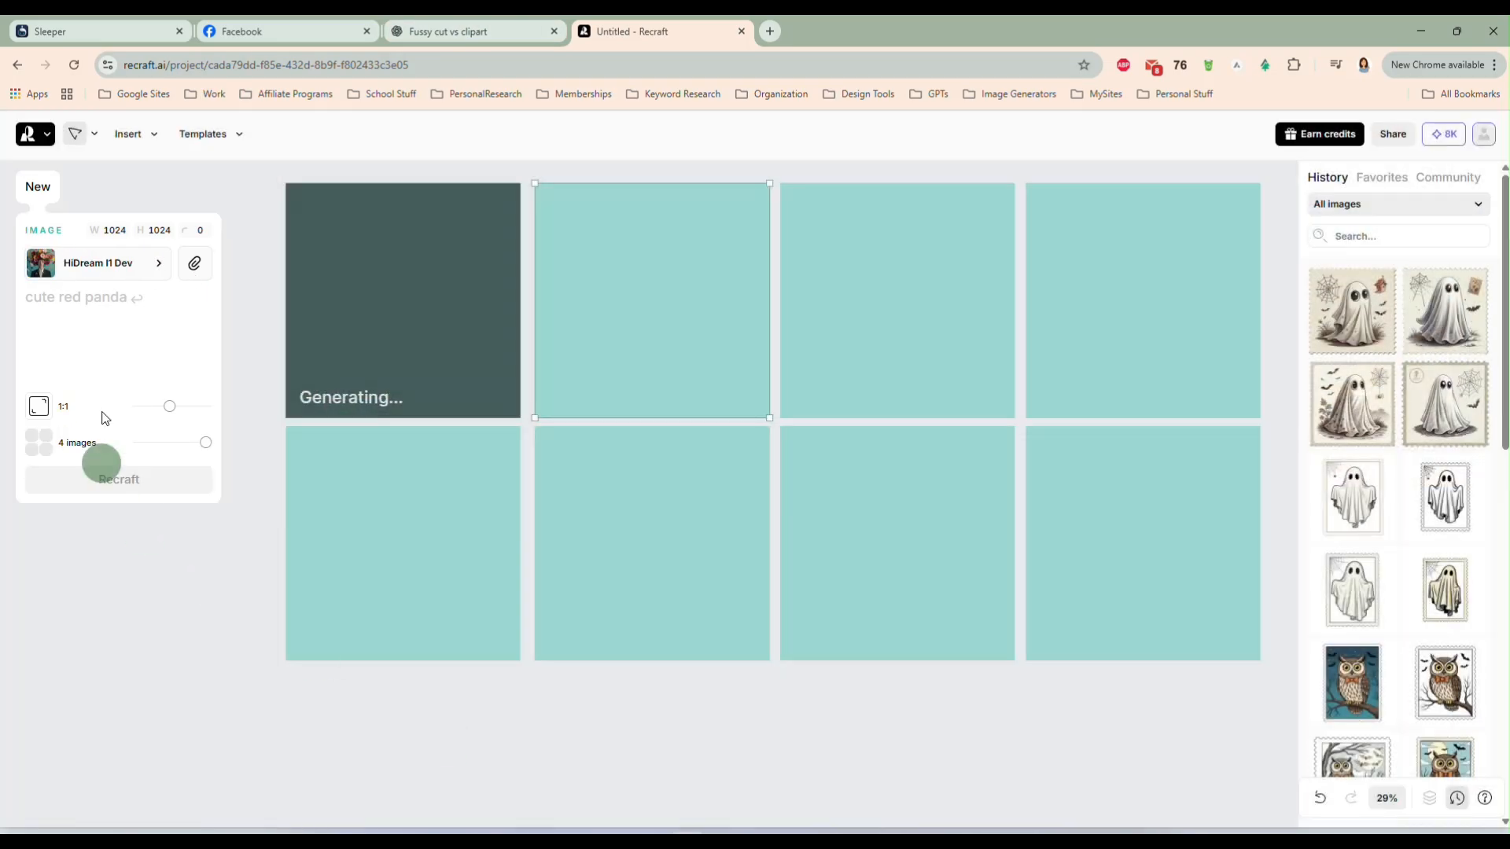
# - Copy the Nutcracker Goose prompt from ChatGPT and generate four images from it in the second upper Recraft frame
pyautogui.click(437, 35)
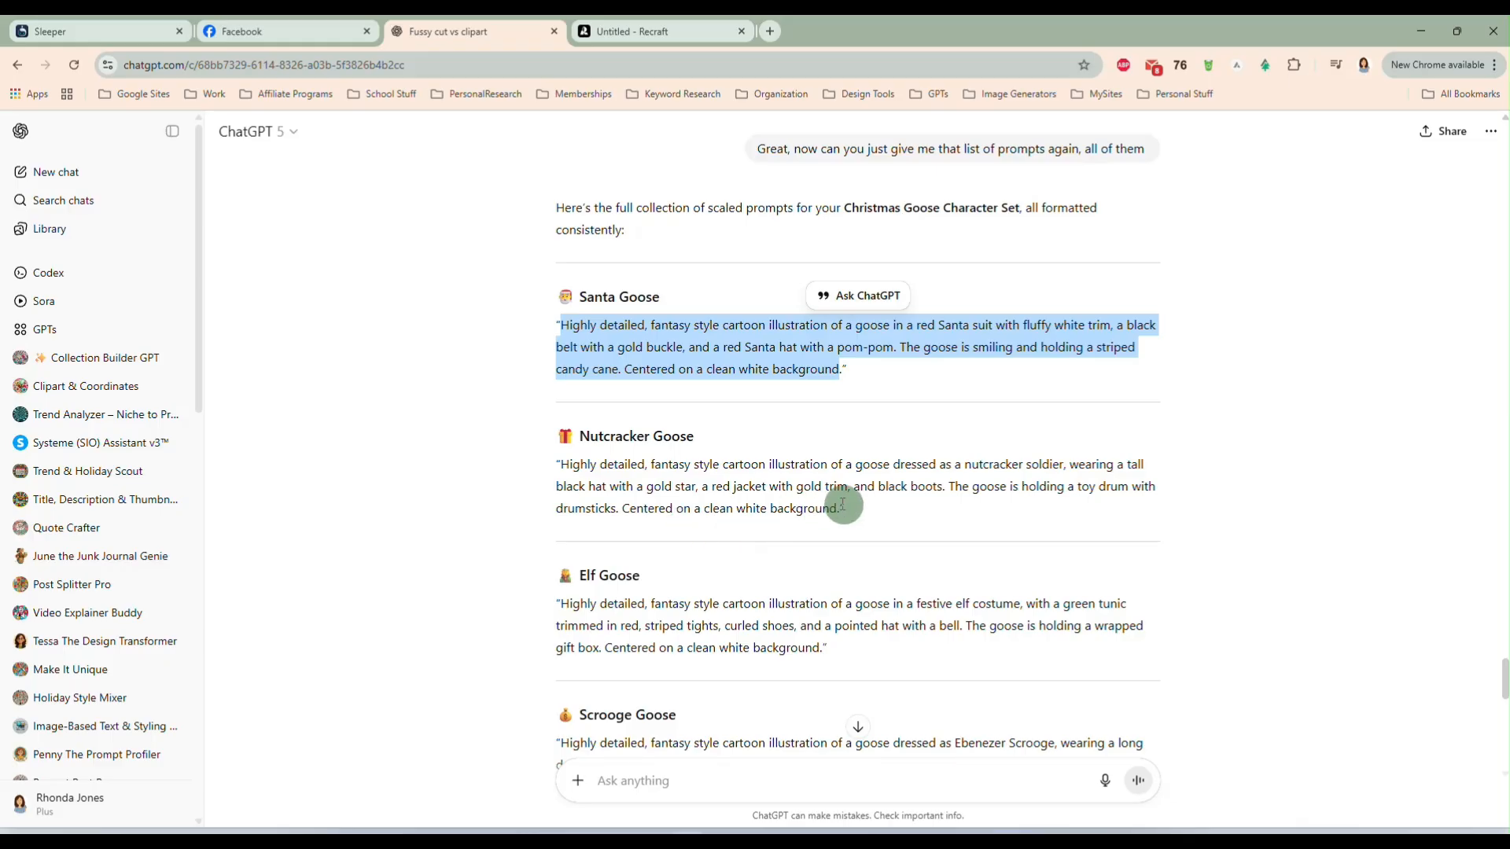
pyautogui.moveTo(842, 504); pyautogui.dragTo(564, 466)
pyautogui.hotkey('ctrl', 'c')
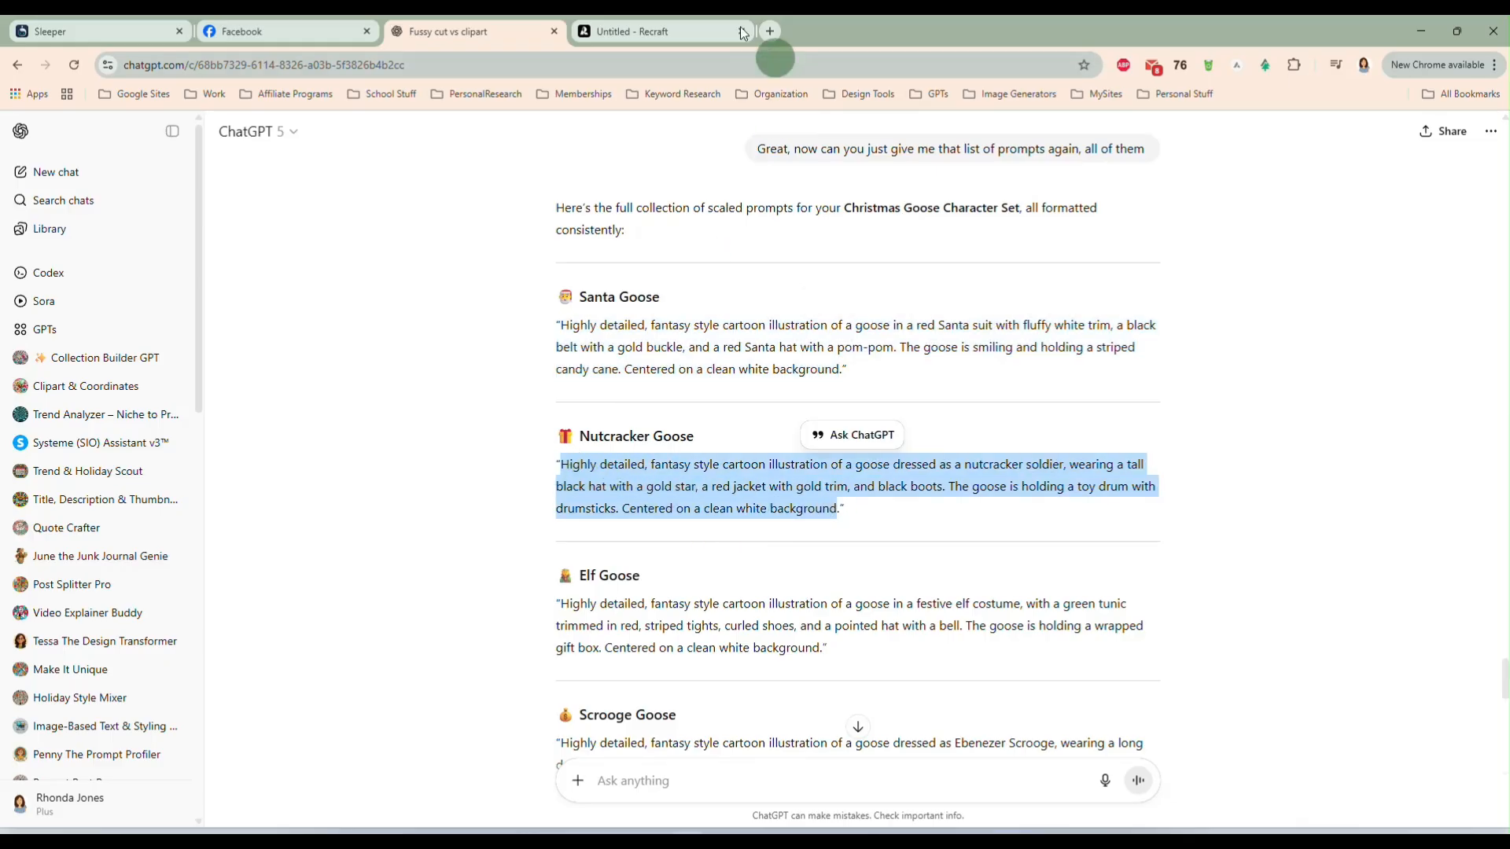
pyautogui.click(674, 31)
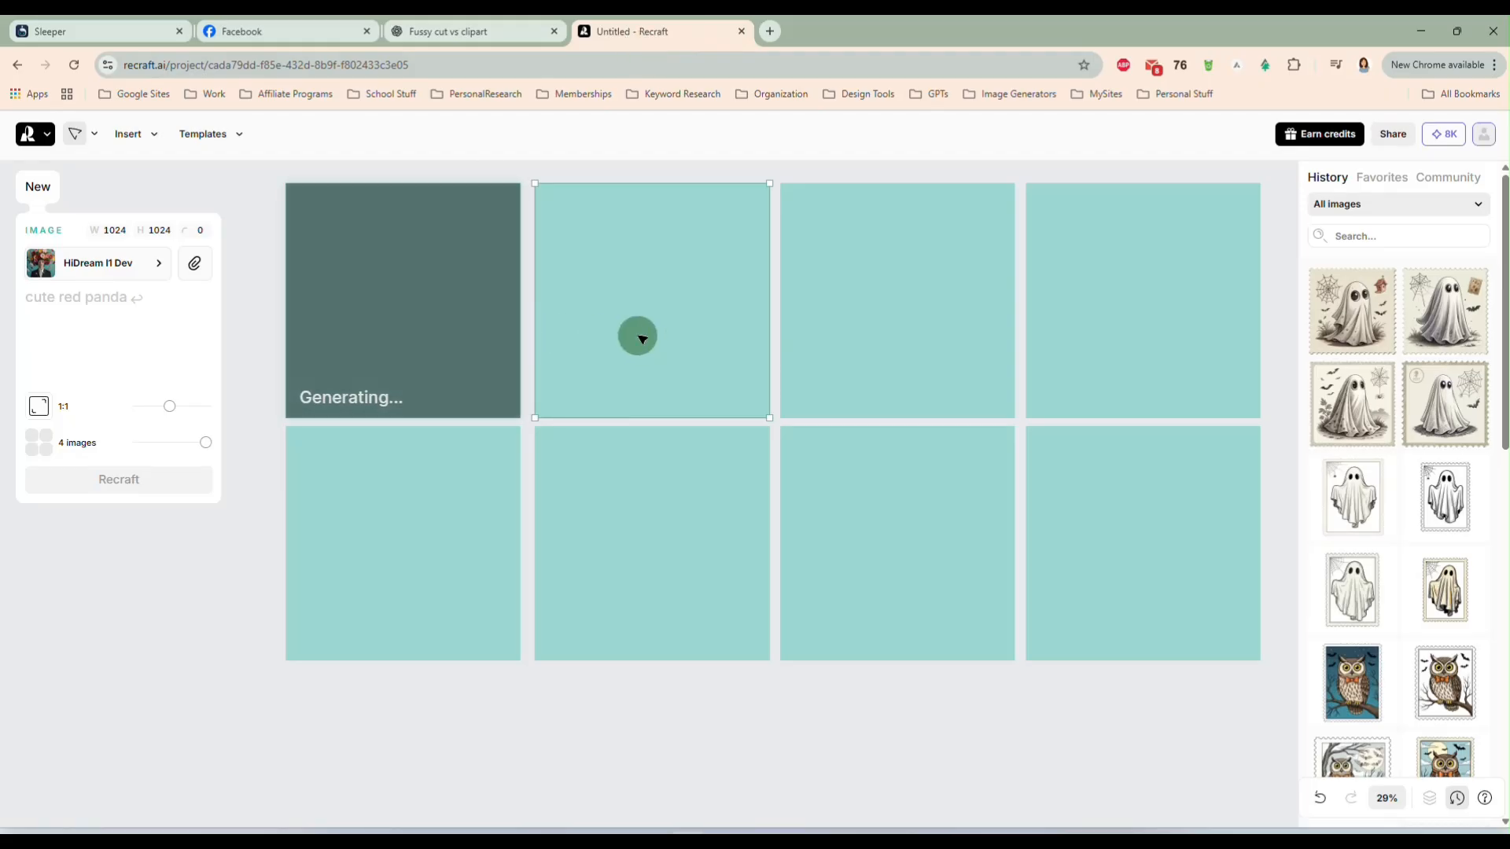
pyautogui.hotkey('ctrl', 'v')
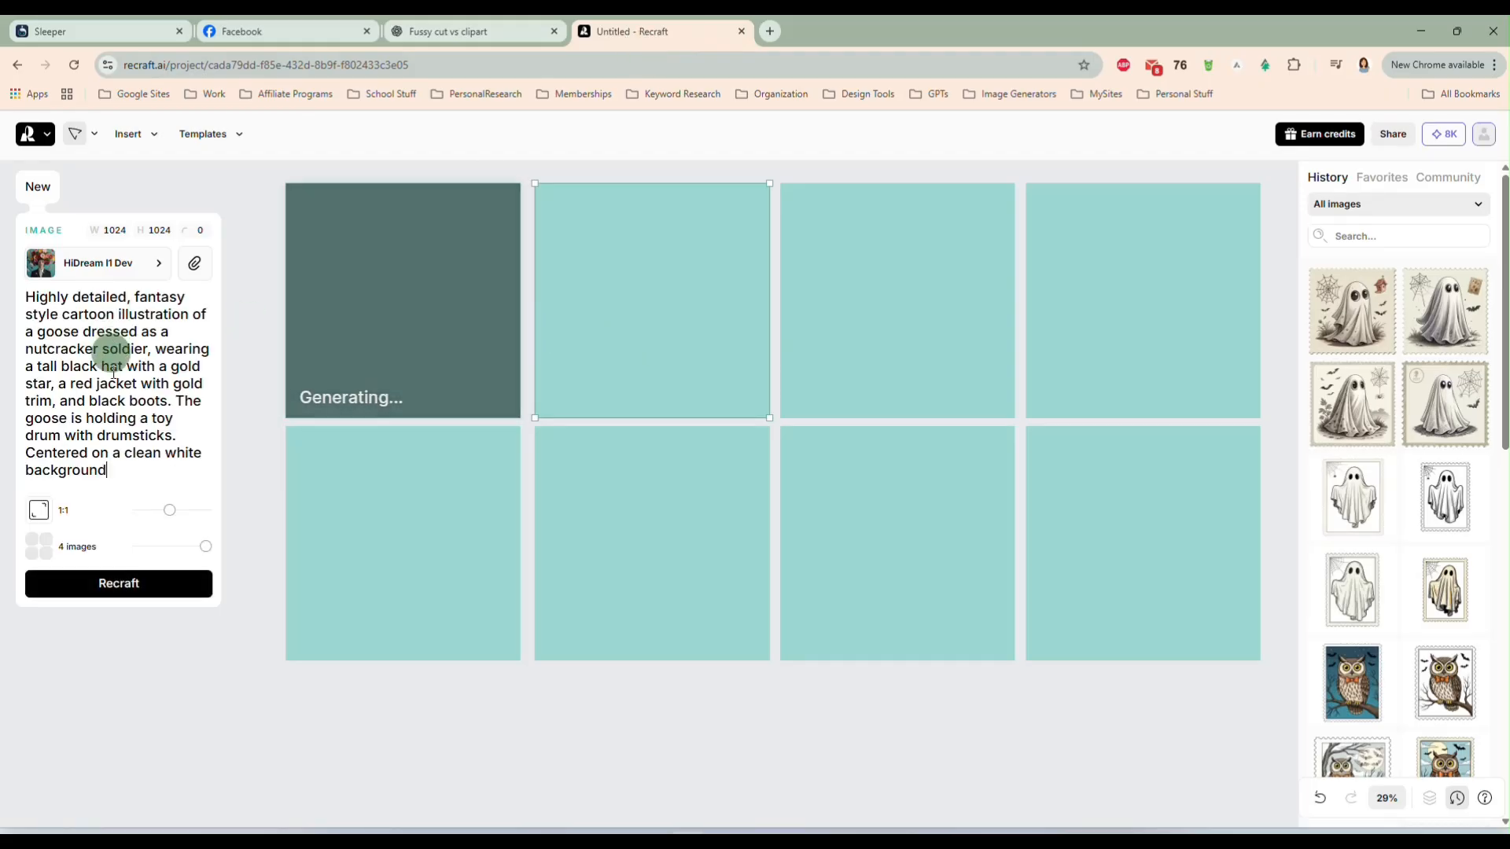
pyautogui.click(121, 583)
# - Apply the external model HiDream I1 Dev to the third frame in the upper row
pyautogui.click(856, 272)
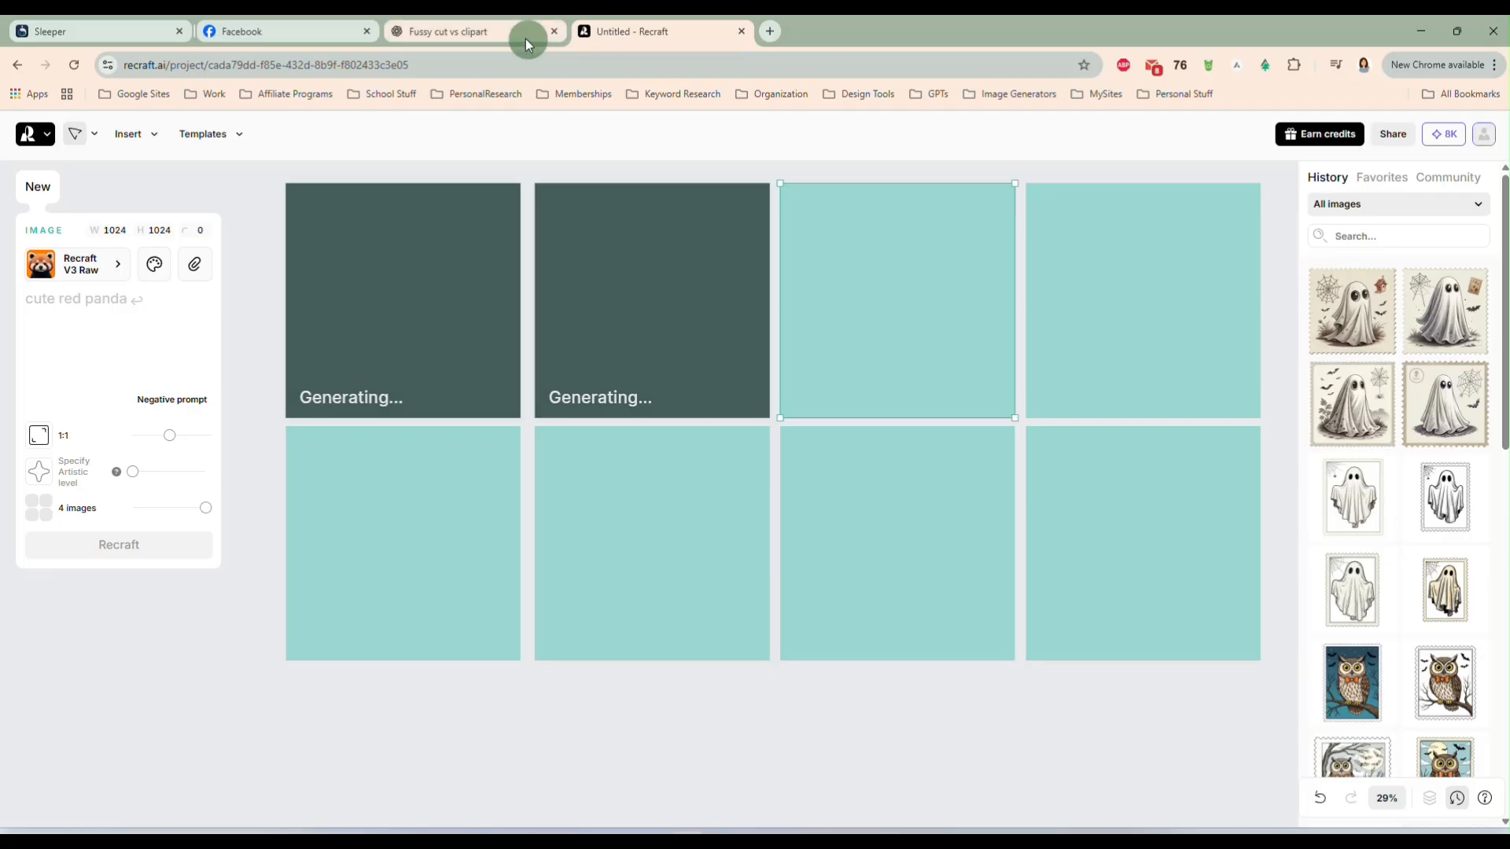
pyautogui.click(82, 275)
pyautogui.click(440, 218)
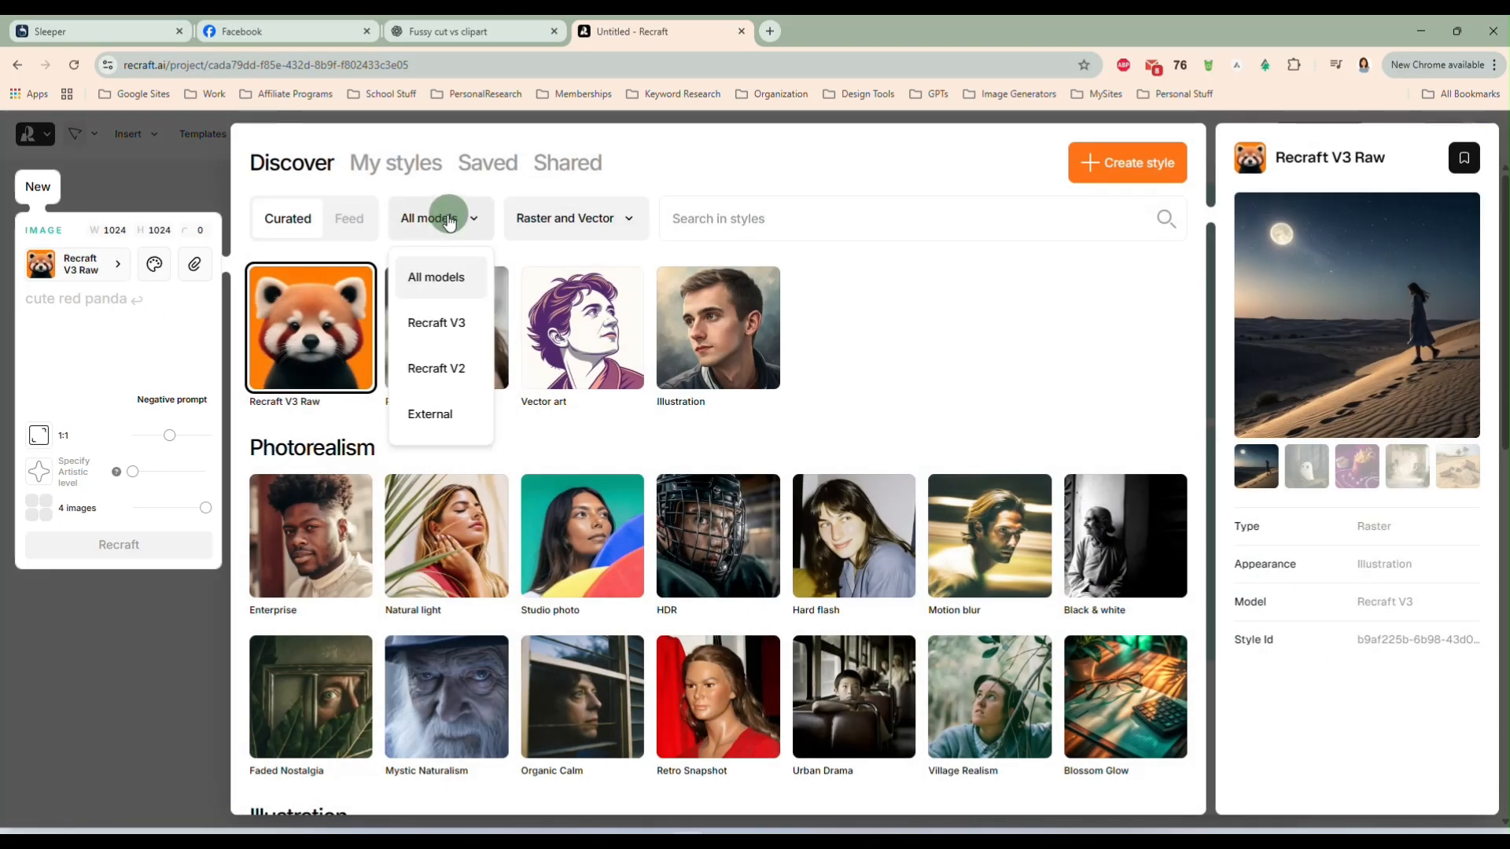
pyautogui.click(424, 411)
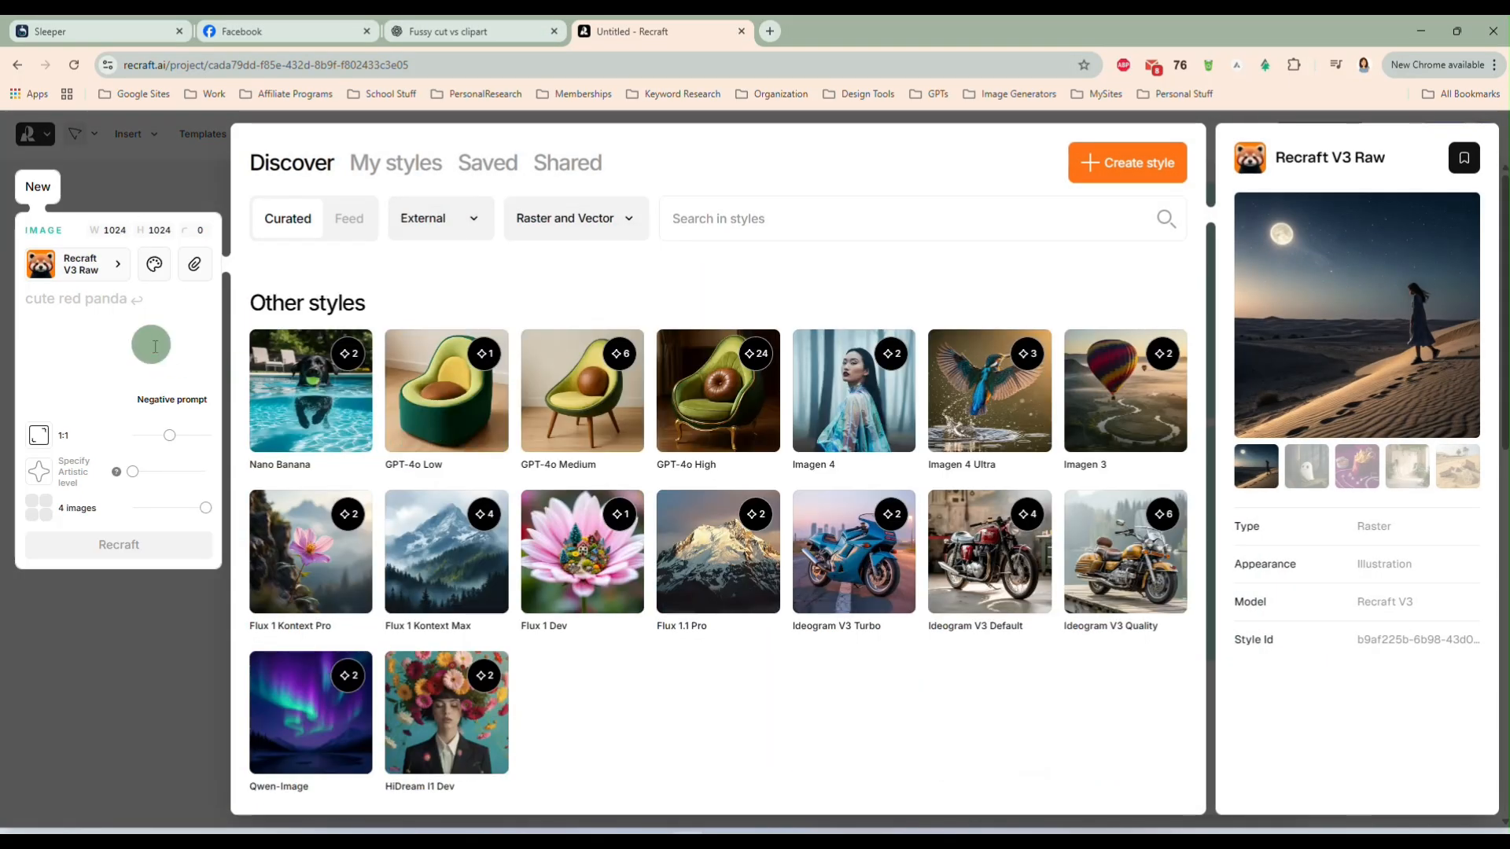
pyautogui.click(439, 733)
pyautogui.click(437, 745)
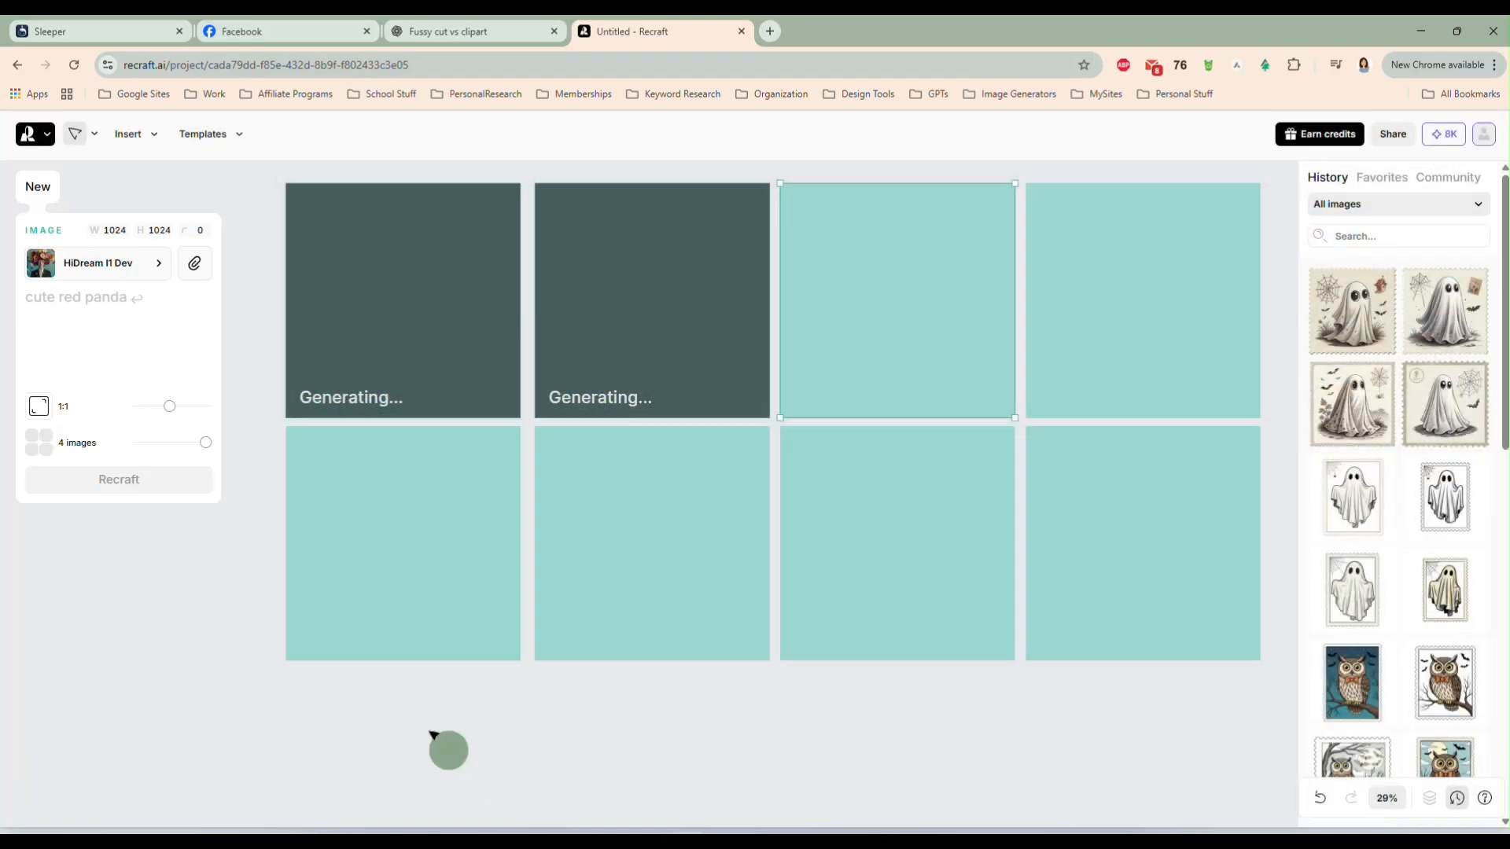
# - Copy the Elf Goose prompt from ChatGPT and generate four images from it in the third upper Recraft frame
pyautogui.click(481, 31)
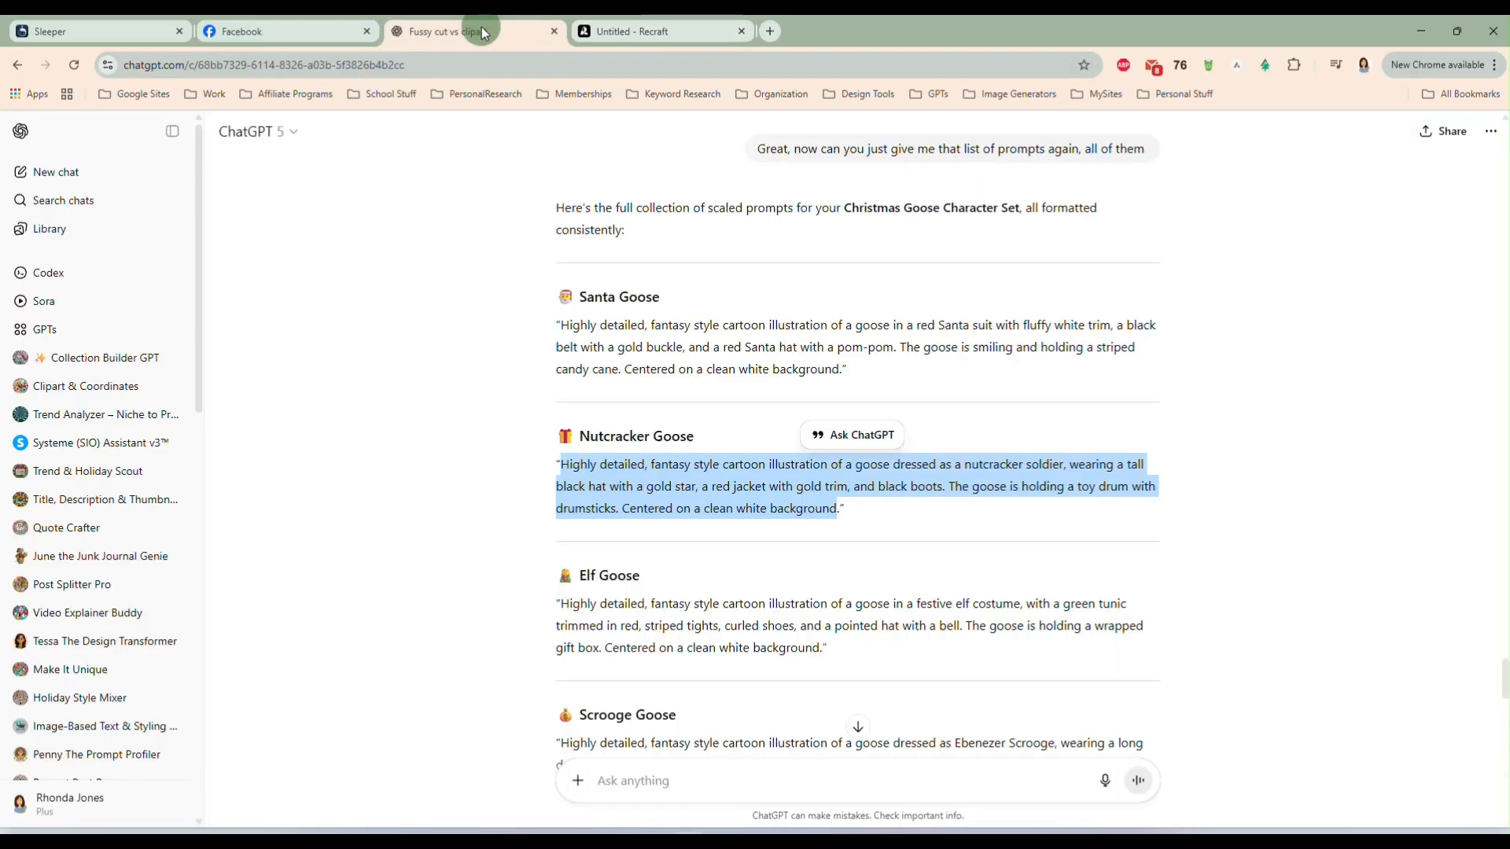
pyautogui.scroll(-3, 542, 488)
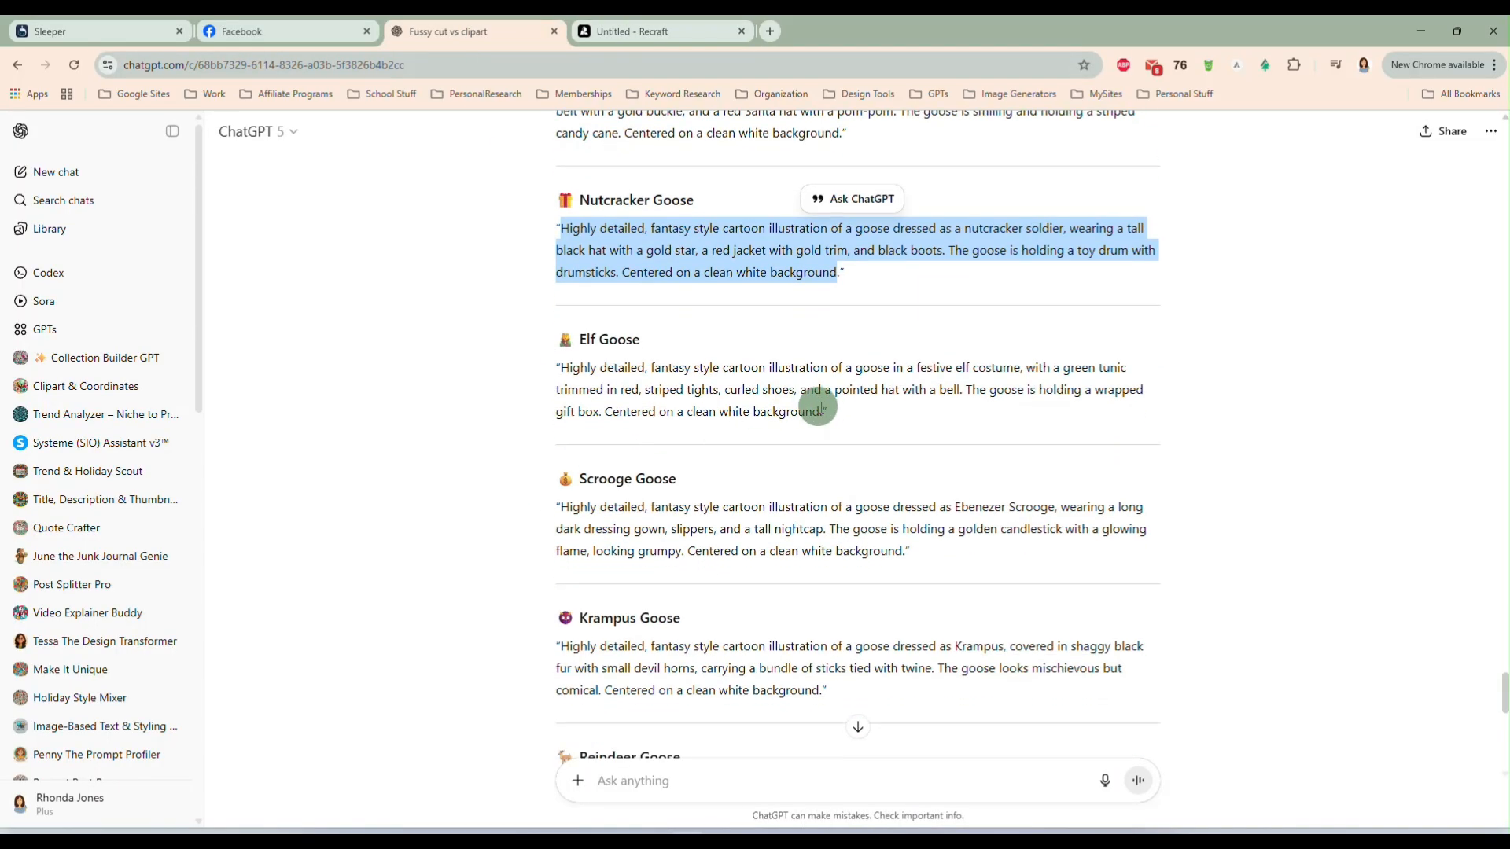
pyautogui.moveTo(820, 409); pyautogui.dragTo(566, 368)
pyautogui.hotkey('ctrl', 'c')
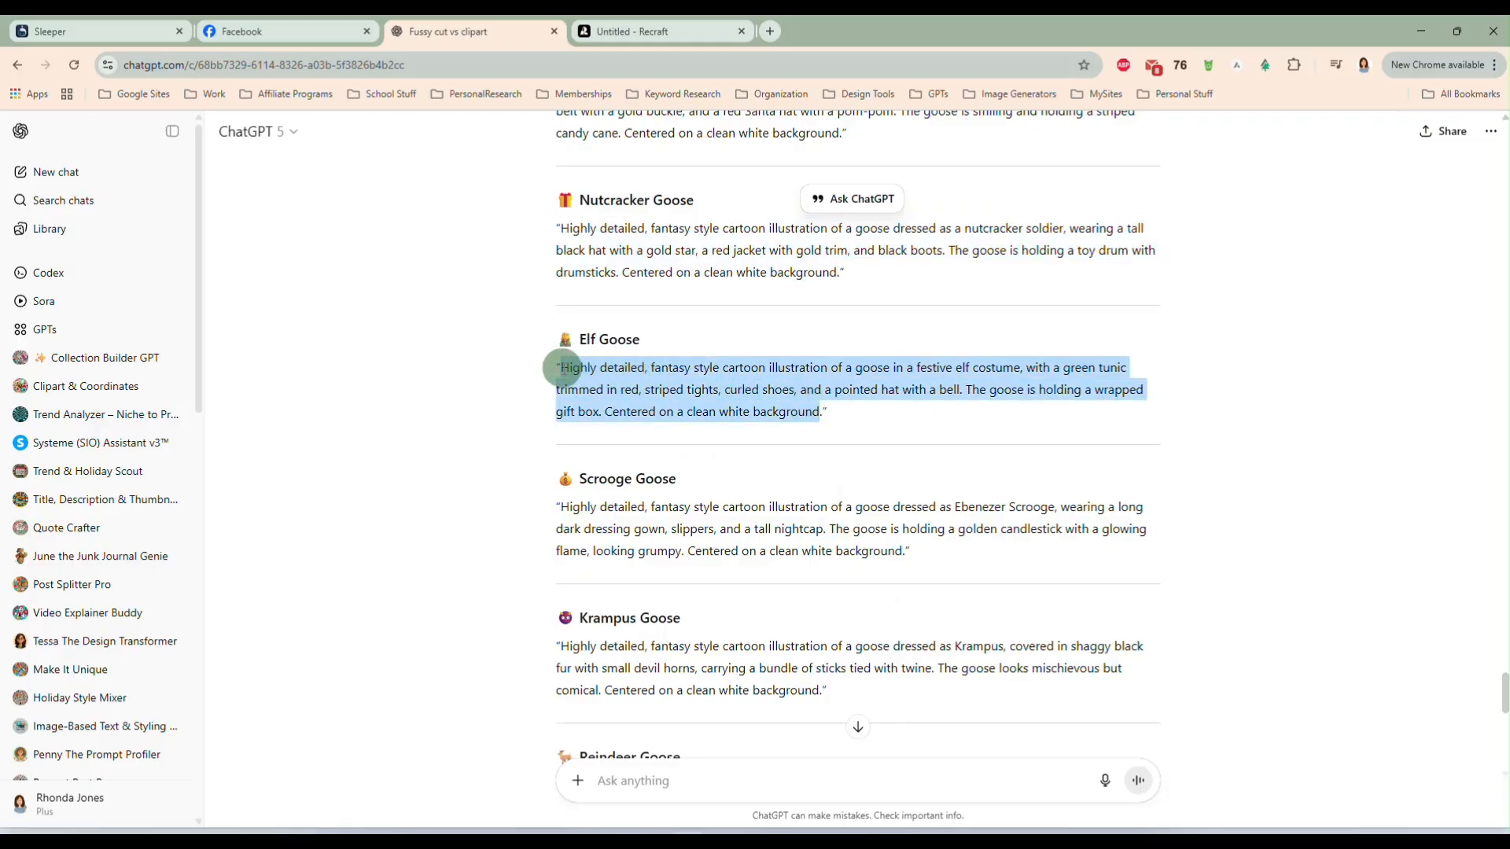
pyautogui.click(668, 32)
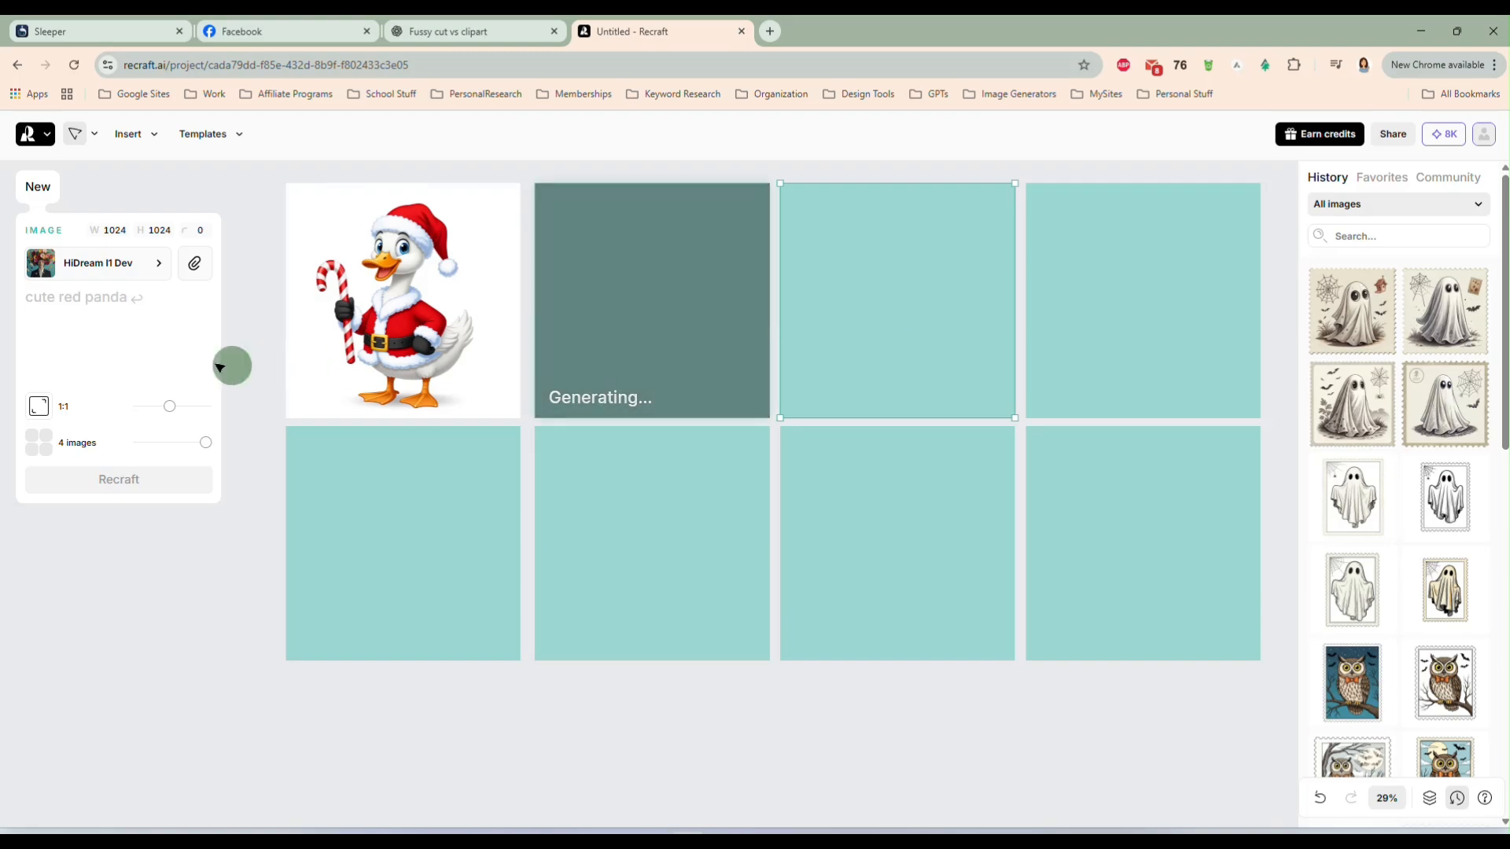
pyautogui.click(72, 340)
pyautogui.hotkey('ctrl', 'v')
pyautogui.click(124, 583)
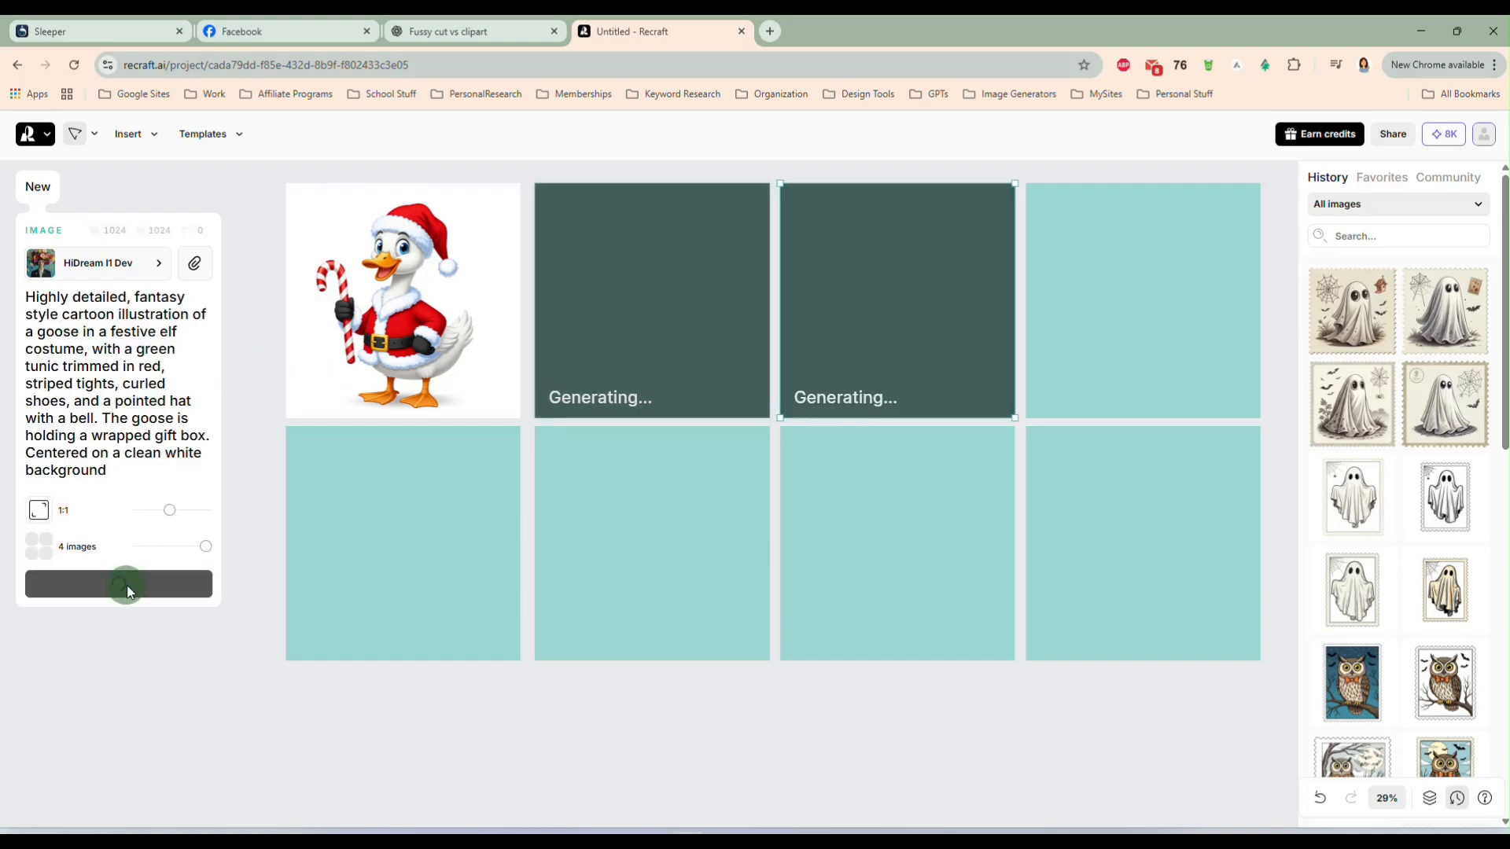
# - Copy the Scrooge Goose prompt from the ChatGPT prompt list, without its quotation marks
pyautogui.click(477, 33)
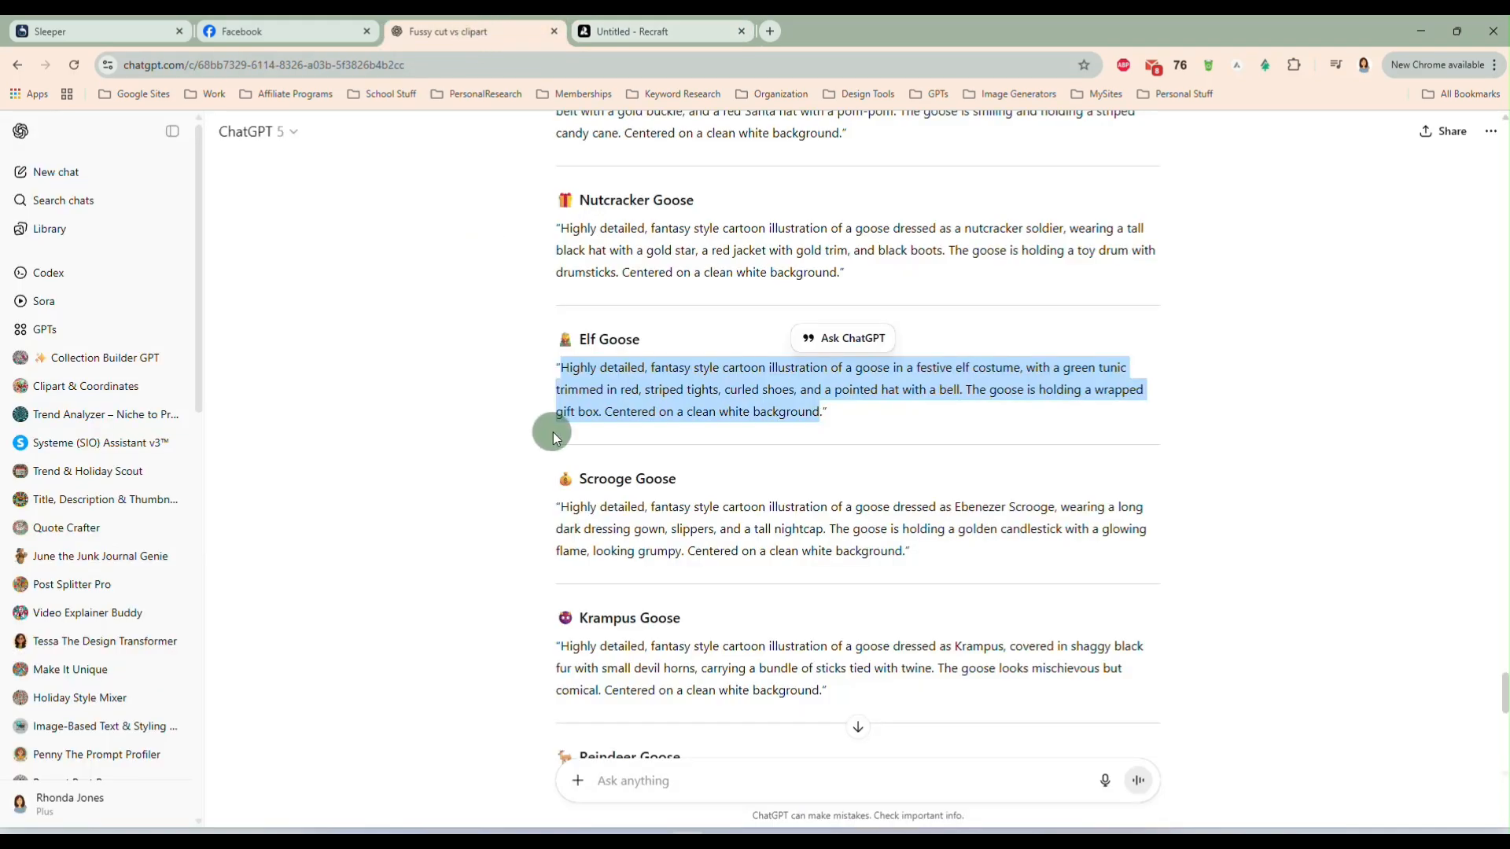
pyautogui.scroll(-1, 786, 460)
pyautogui.moveTo(896, 467); pyautogui.dragTo(562, 426)
pyautogui.hotkey('ctrl', 'c')
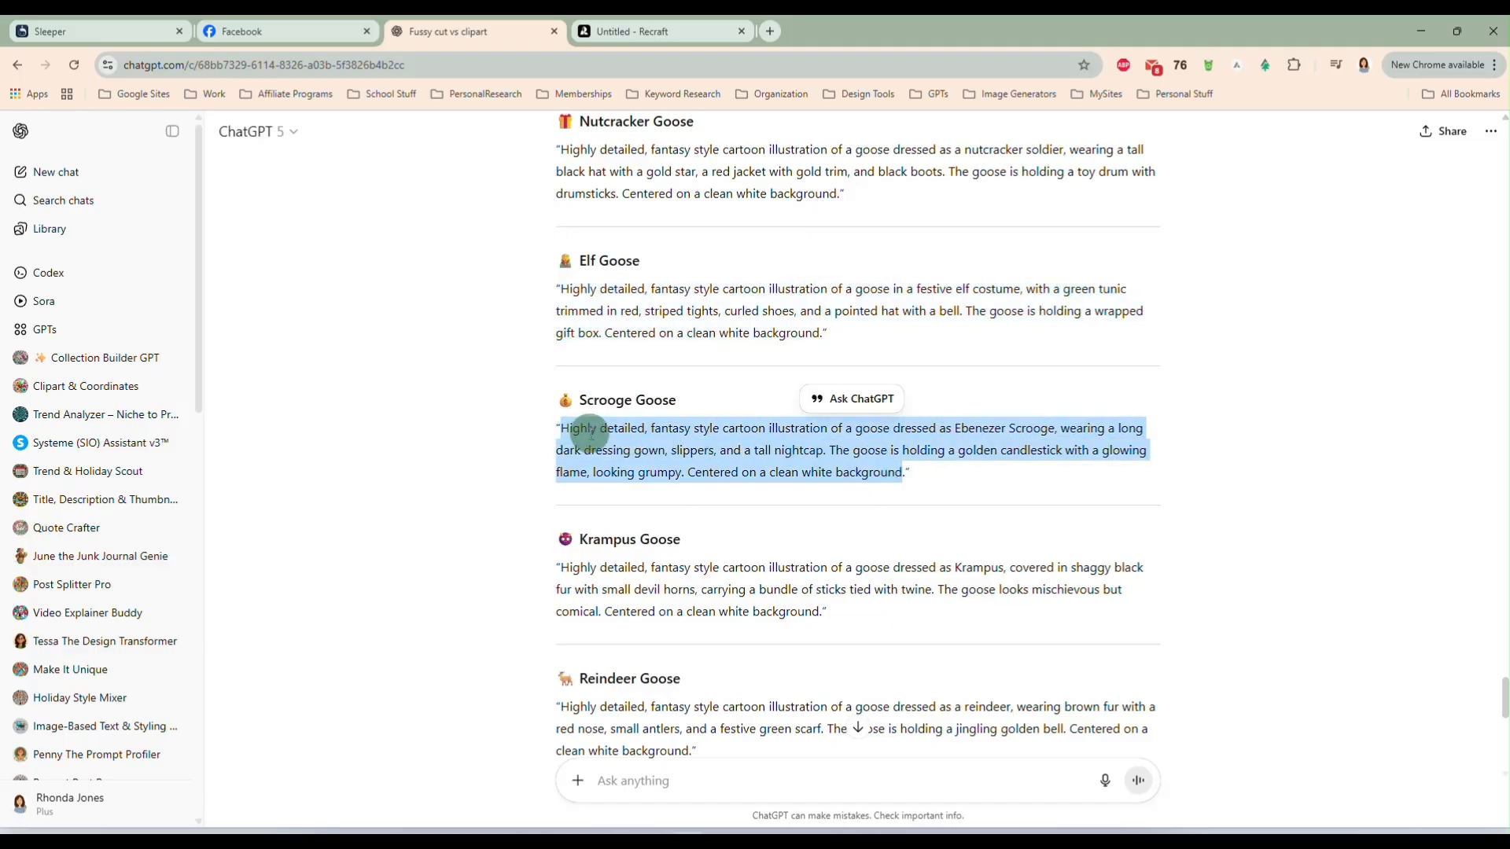
# - Switch to Recraft and apply the external model HiDream I1 Dev to the fourth frame in the upper row
pyautogui.click(692, 31)
pyautogui.click(1122, 306)
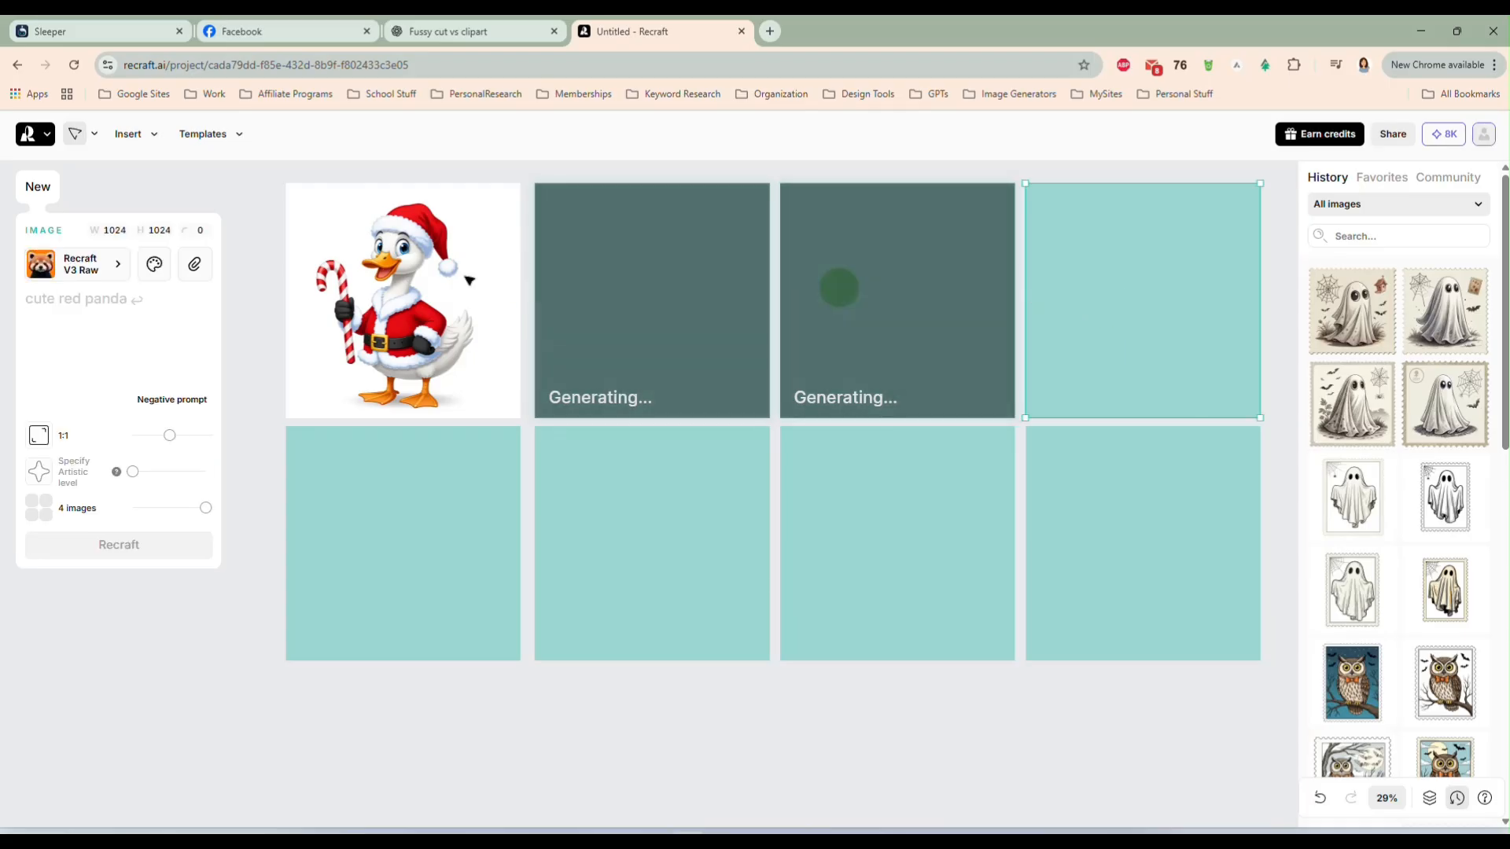
pyautogui.click(84, 261)
pyautogui.click(431, 220)
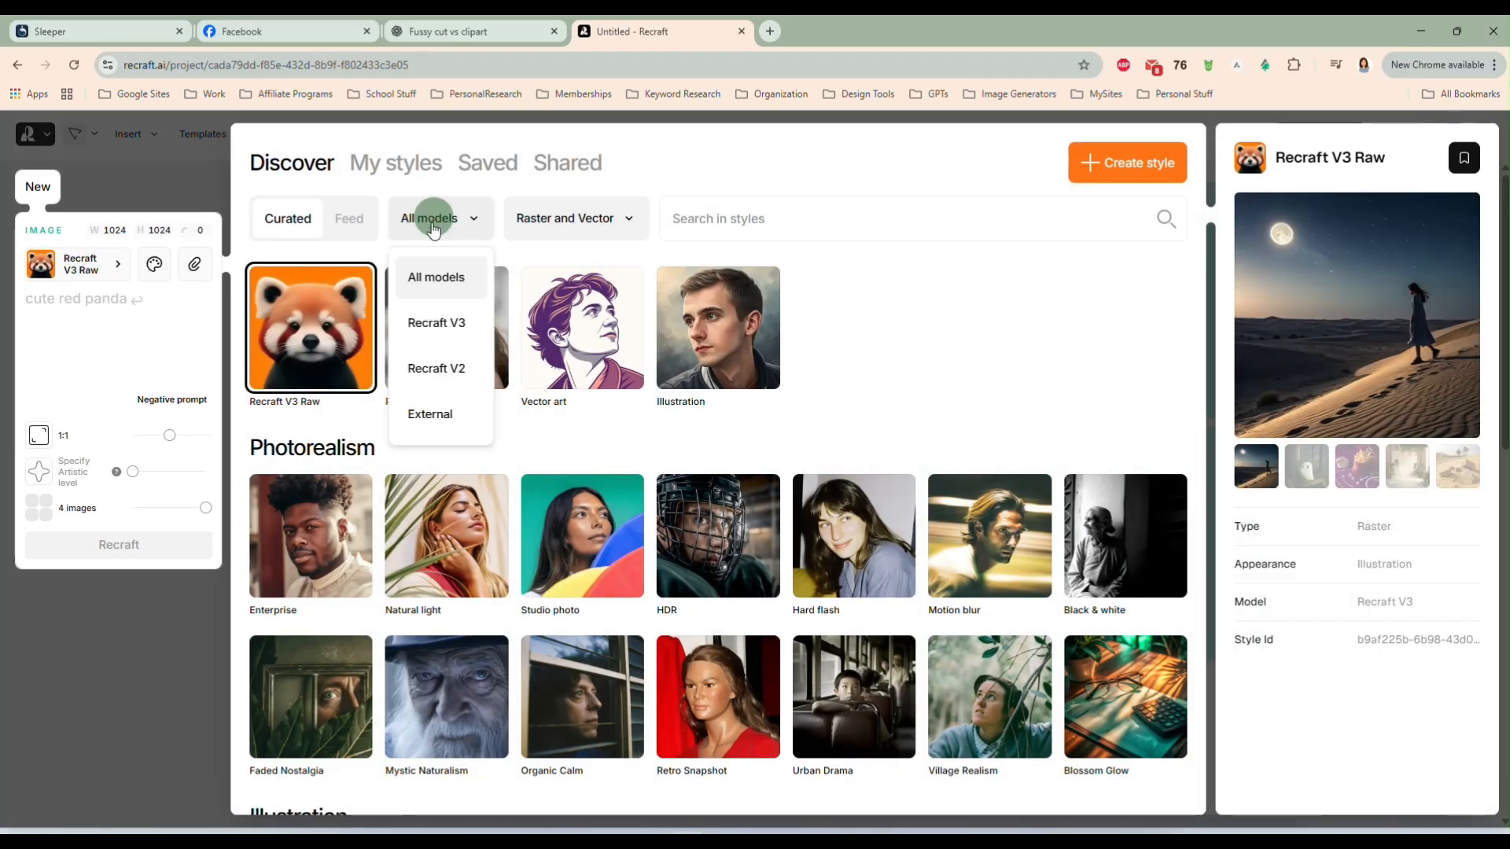
pyautogui.click(430, 414)
pyautogui.click(444, 727)
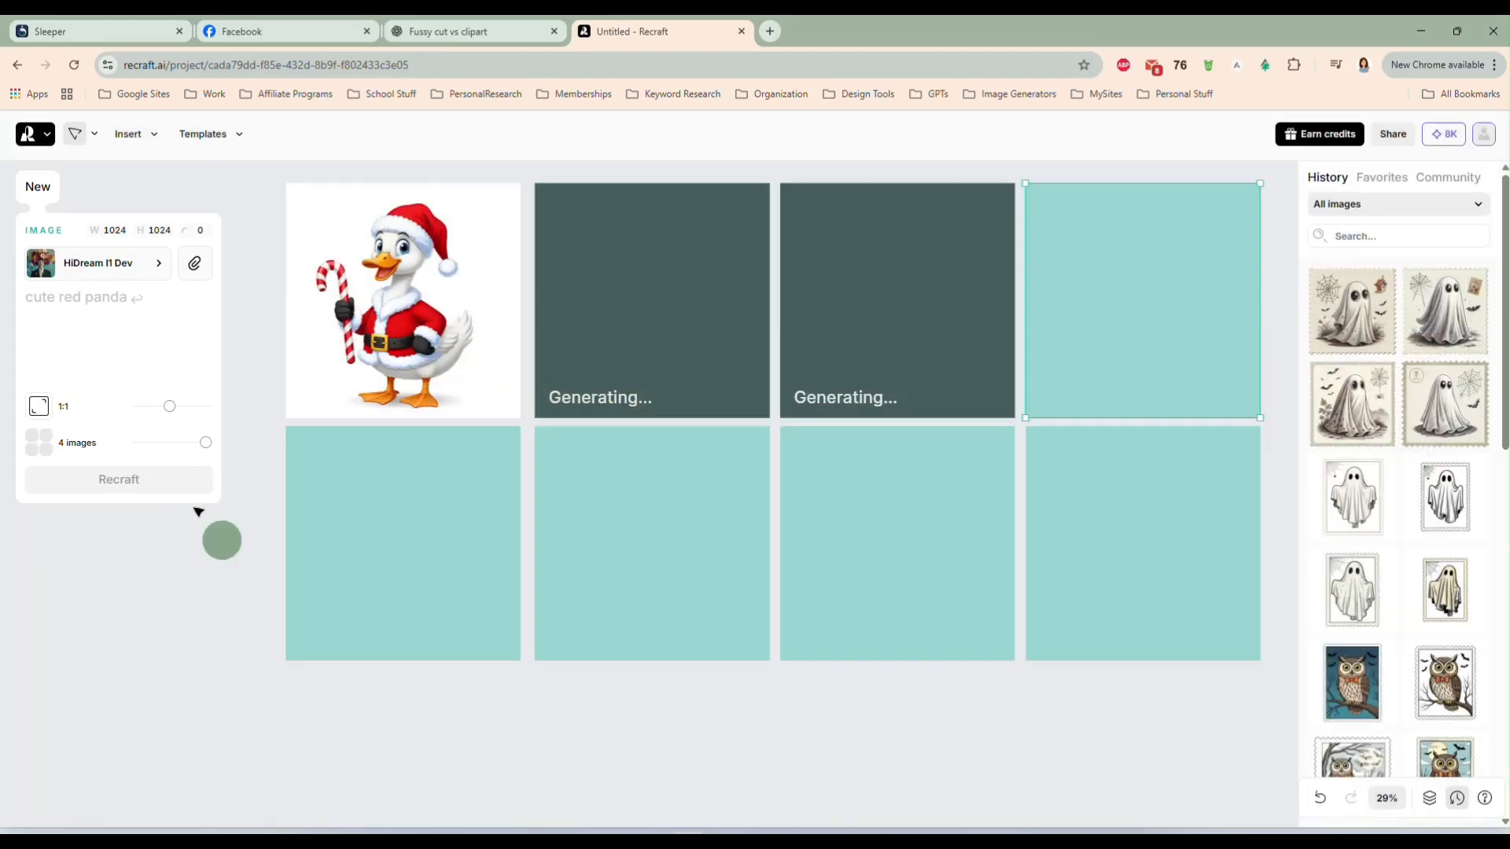
# - Paste the Scrooge Goose prompt into the fourth upper frame and generate four images from it
pyautogui.click(141, 313)
pyautogui.hotkey('ctrl', 'v')
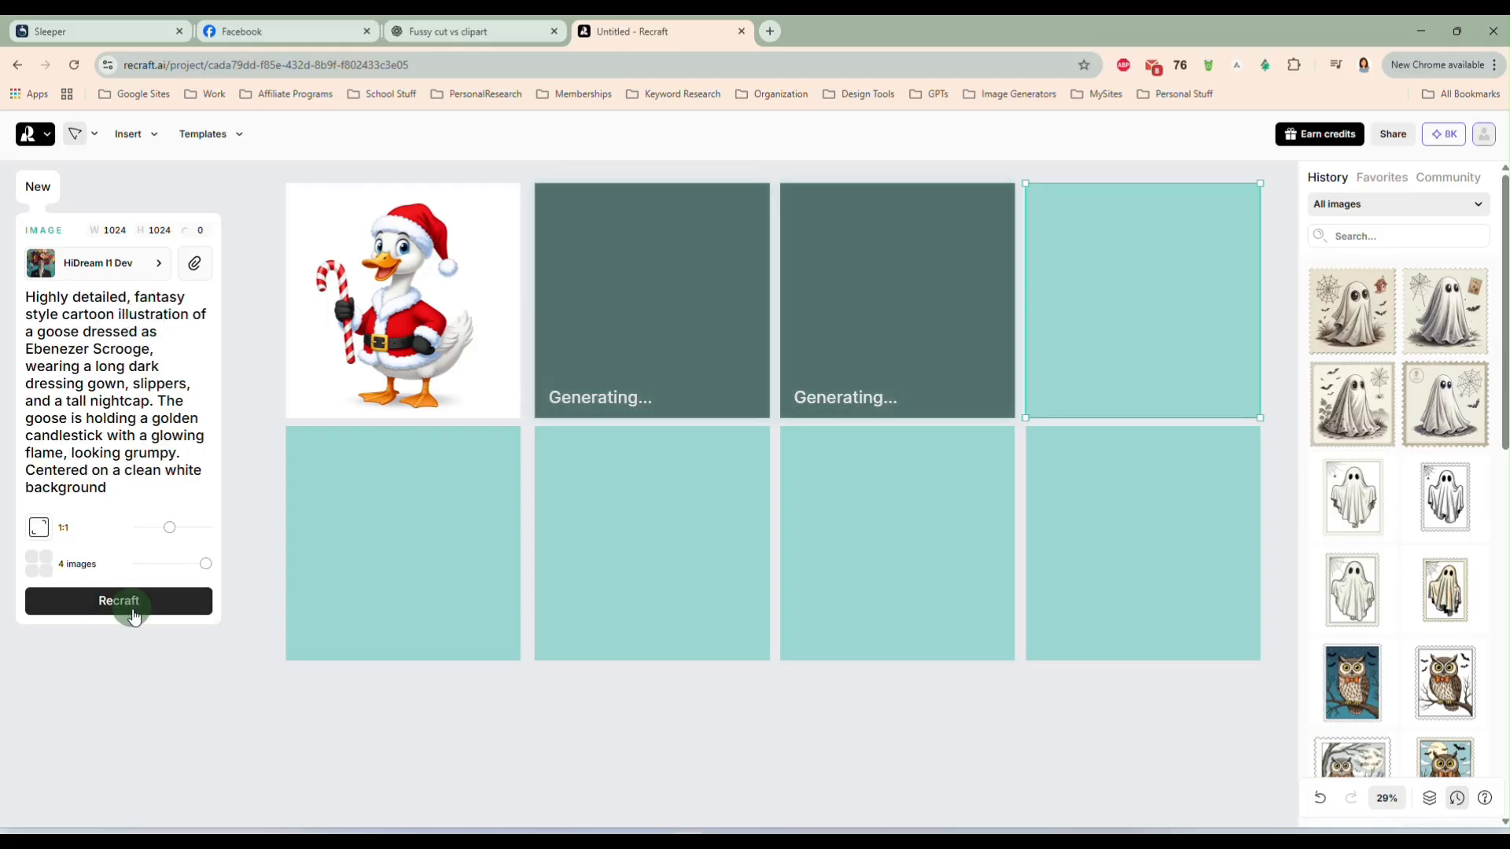
pyautogui.click(134, 616)
# - Apply the external model HiDream I1 Dev to the first frame in the lower row
pyautogui.click(388, 556)
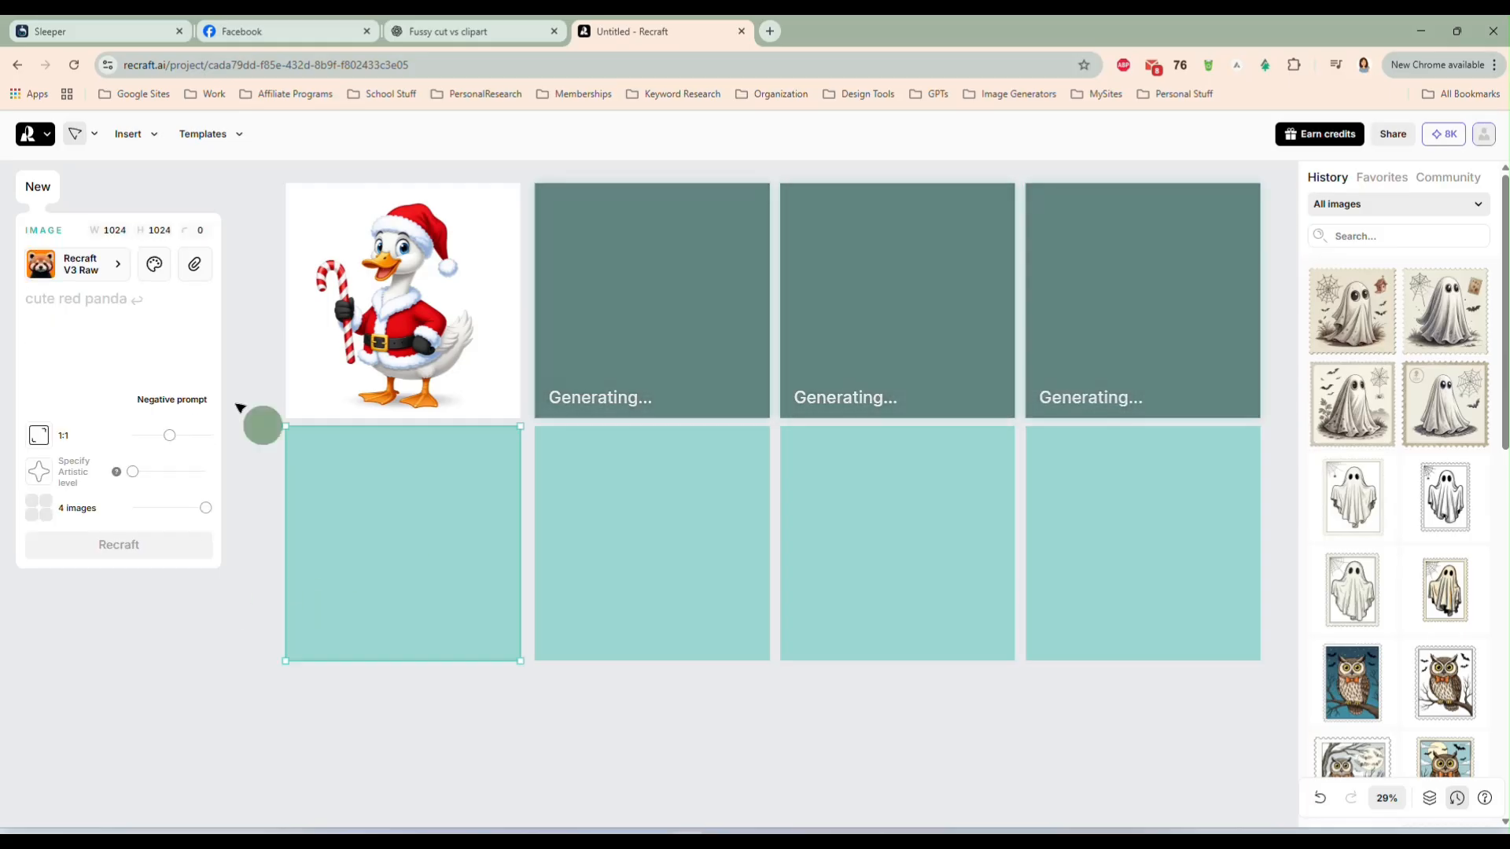
pyautogui.click(102, 260)
pyautogui.click(432, 220)
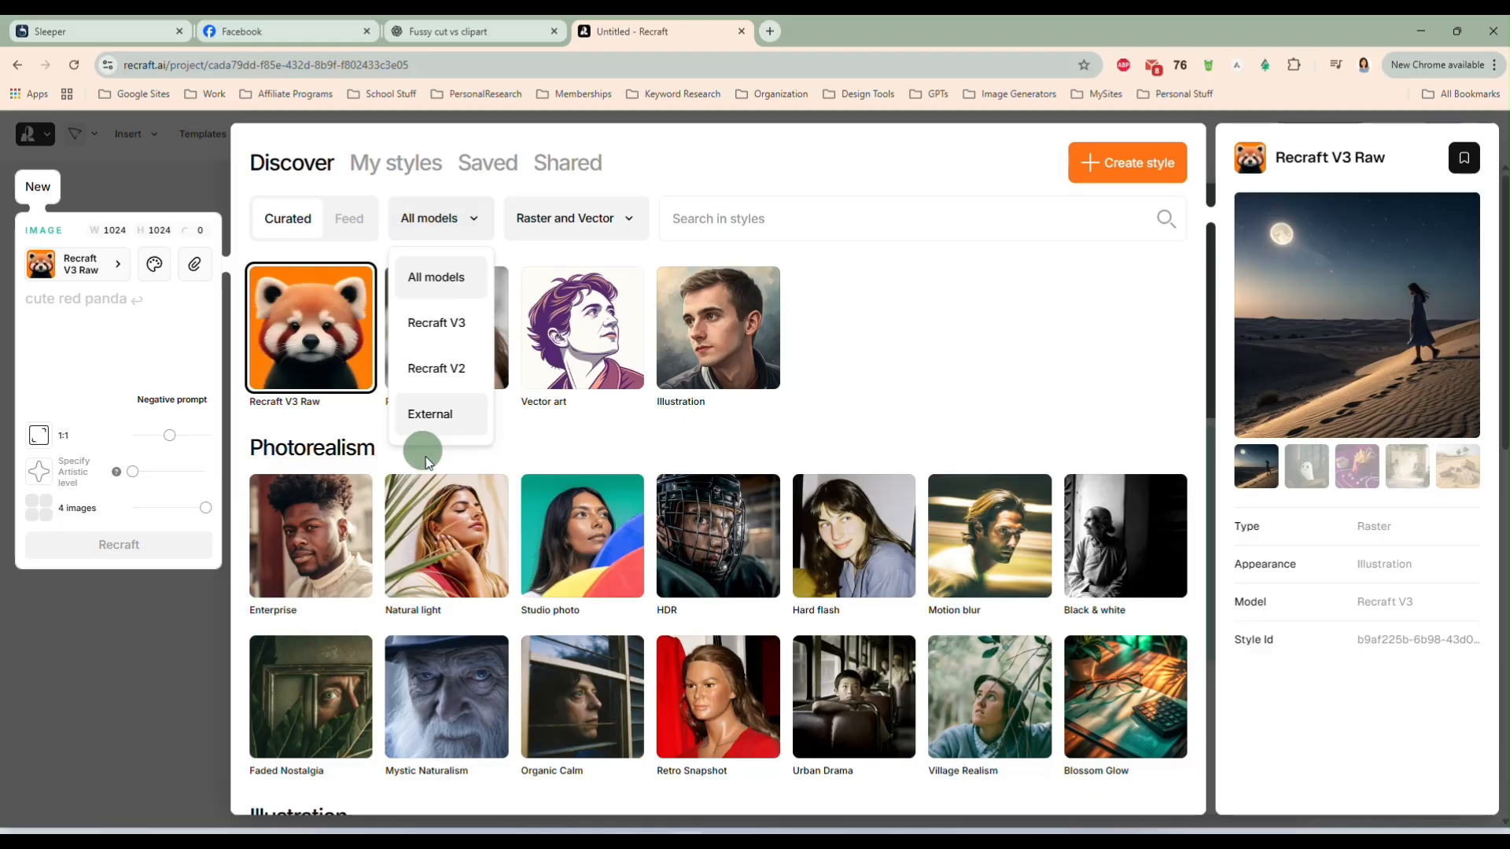
pyautogui.click(426, 424)
pyautogui.click(431, 755)
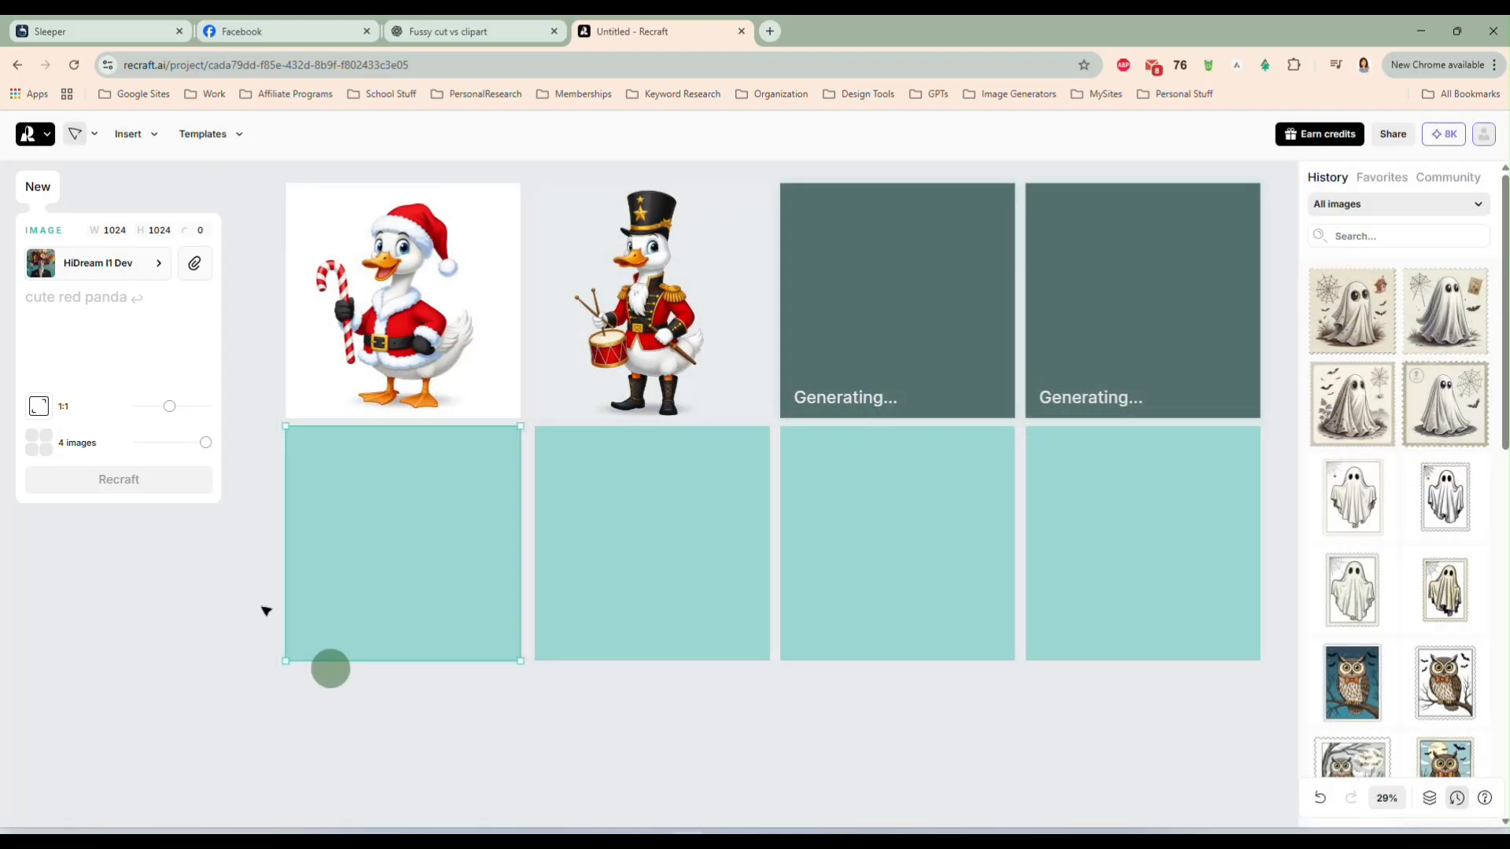
# - Copy the Reindeer Goose prompt from ChatGPT and generate four images from it in the first lower Recraft frame
pyautogui.click(454, 26)
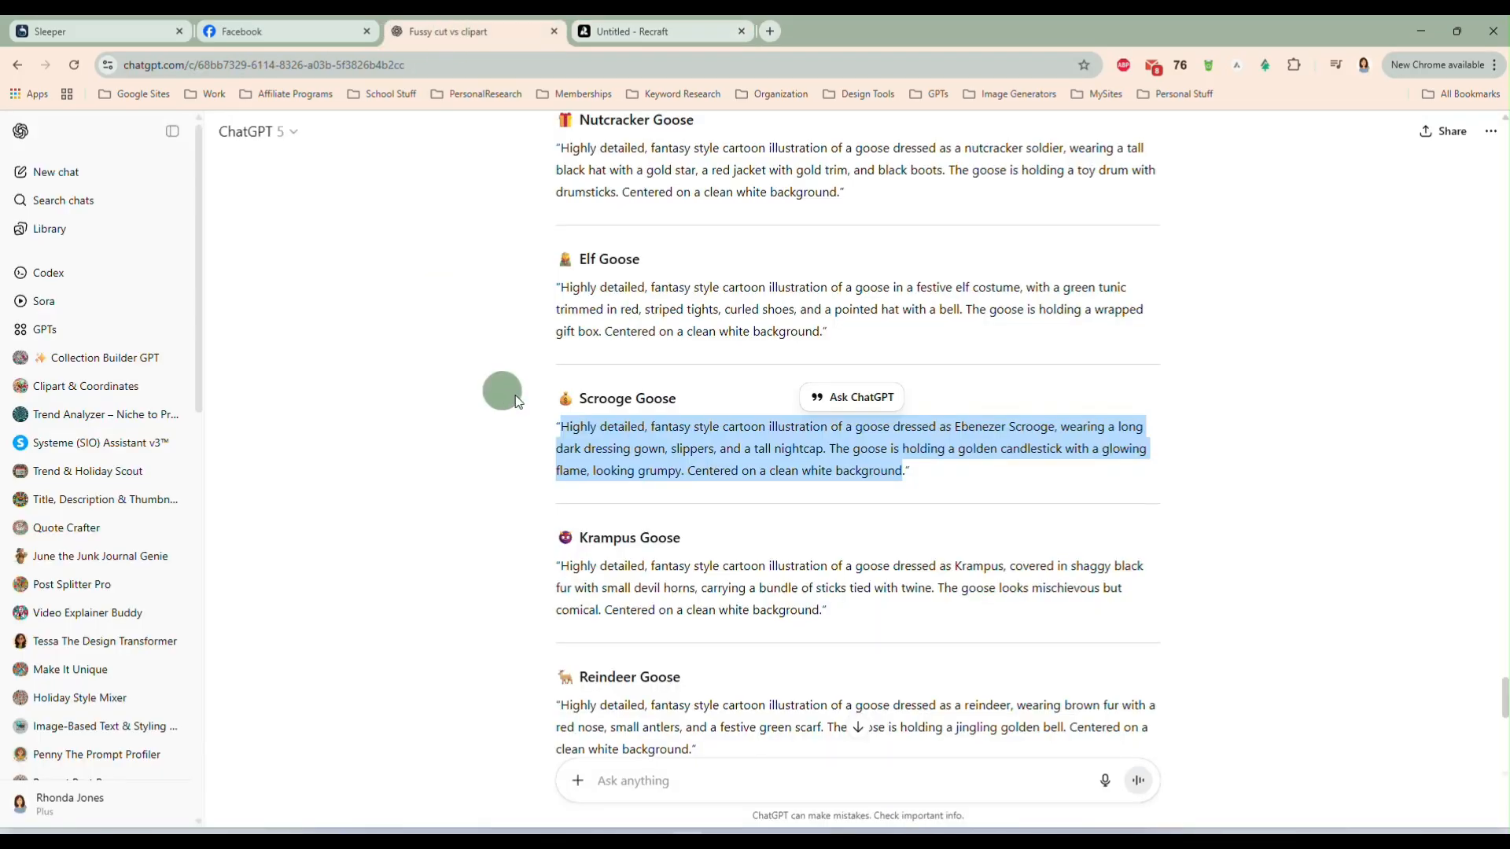
pyautogui.scroll(-4, 522, 398)
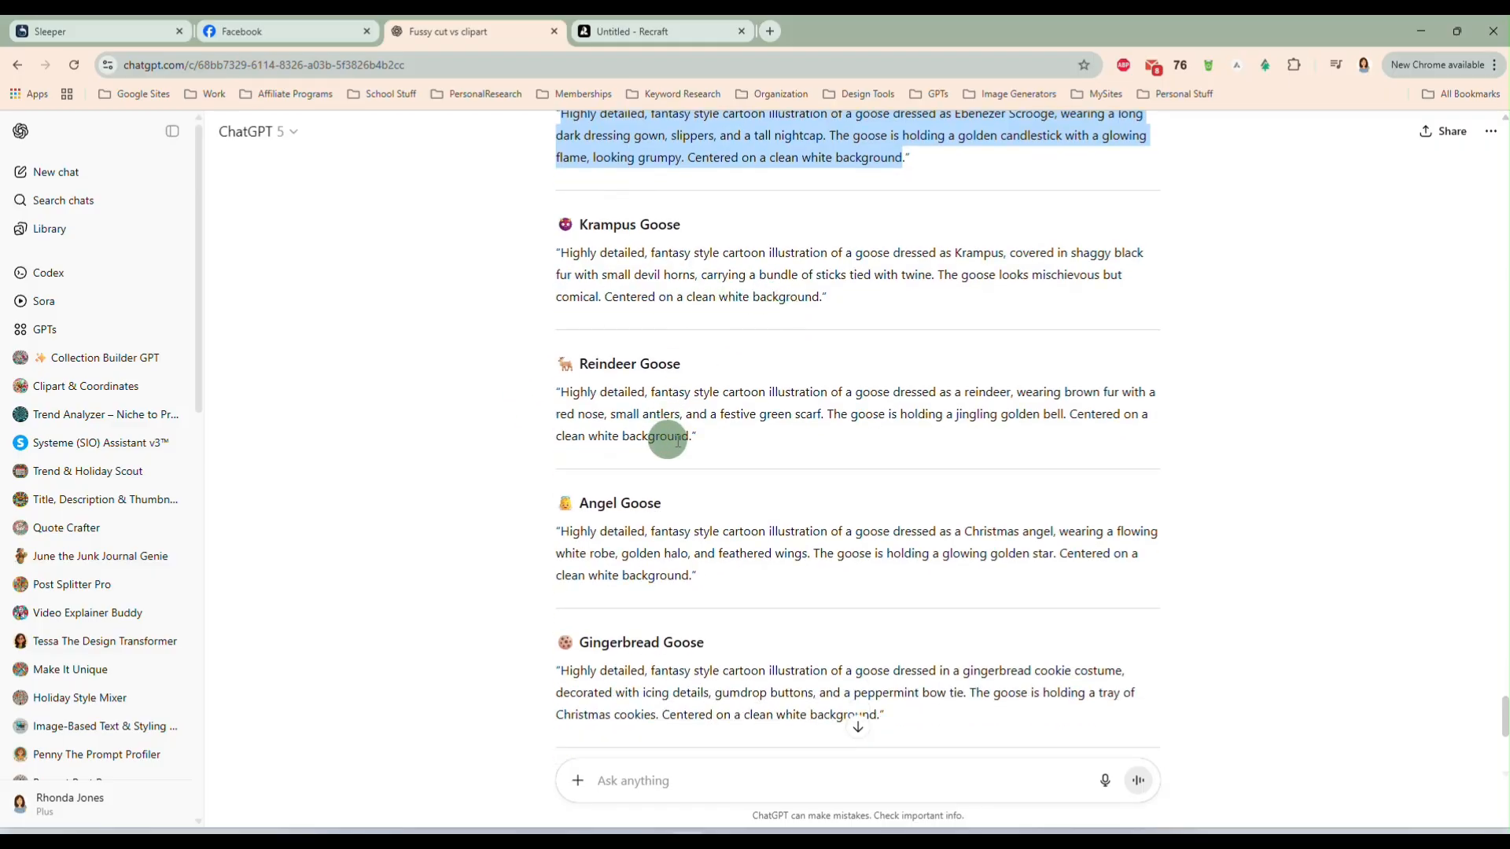
pyautogui.moveTo(687, 437); pyautogui.dragTo(566, 395)
pyautogui.hotkey('ctrl', 'c')
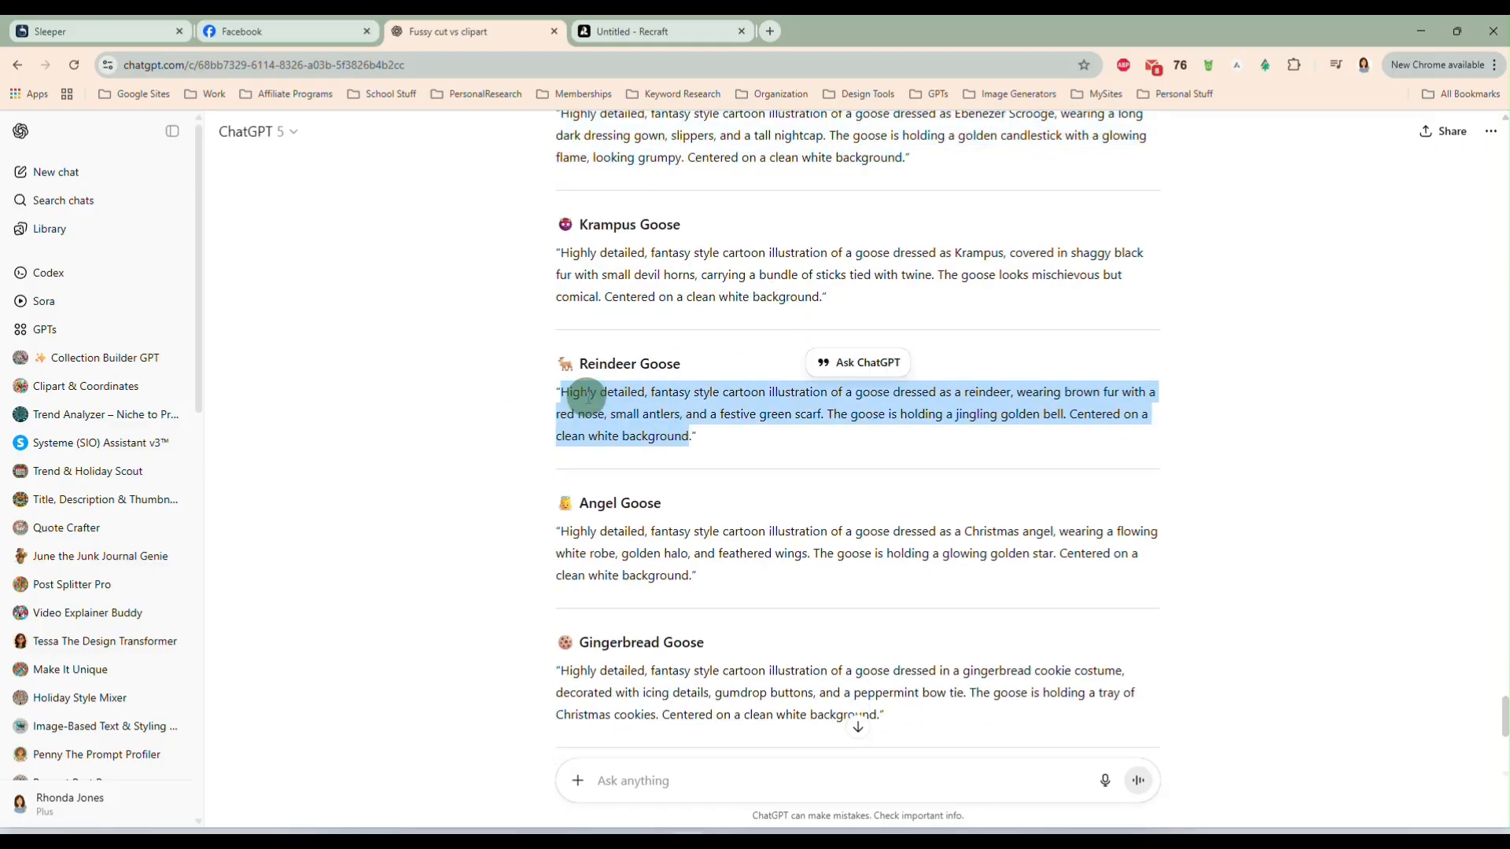
pyautogui.click(717, 33)
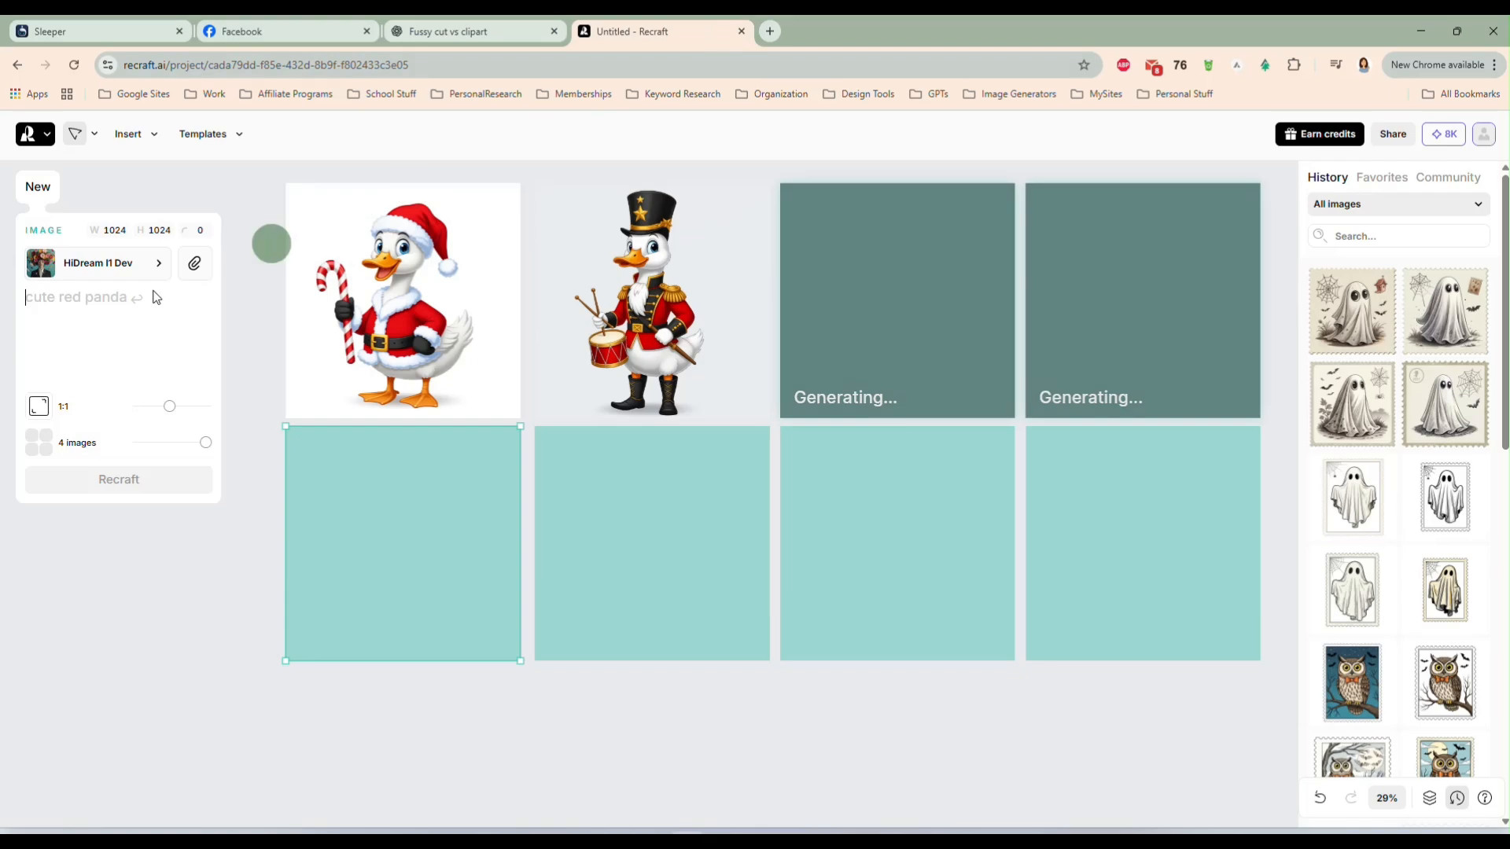
pyautogui.click(128, 319)
pyautogui.hotkey('ctrl', 'v')
pyautogui.click(137, 450)
pyautogui.click(135, 566)
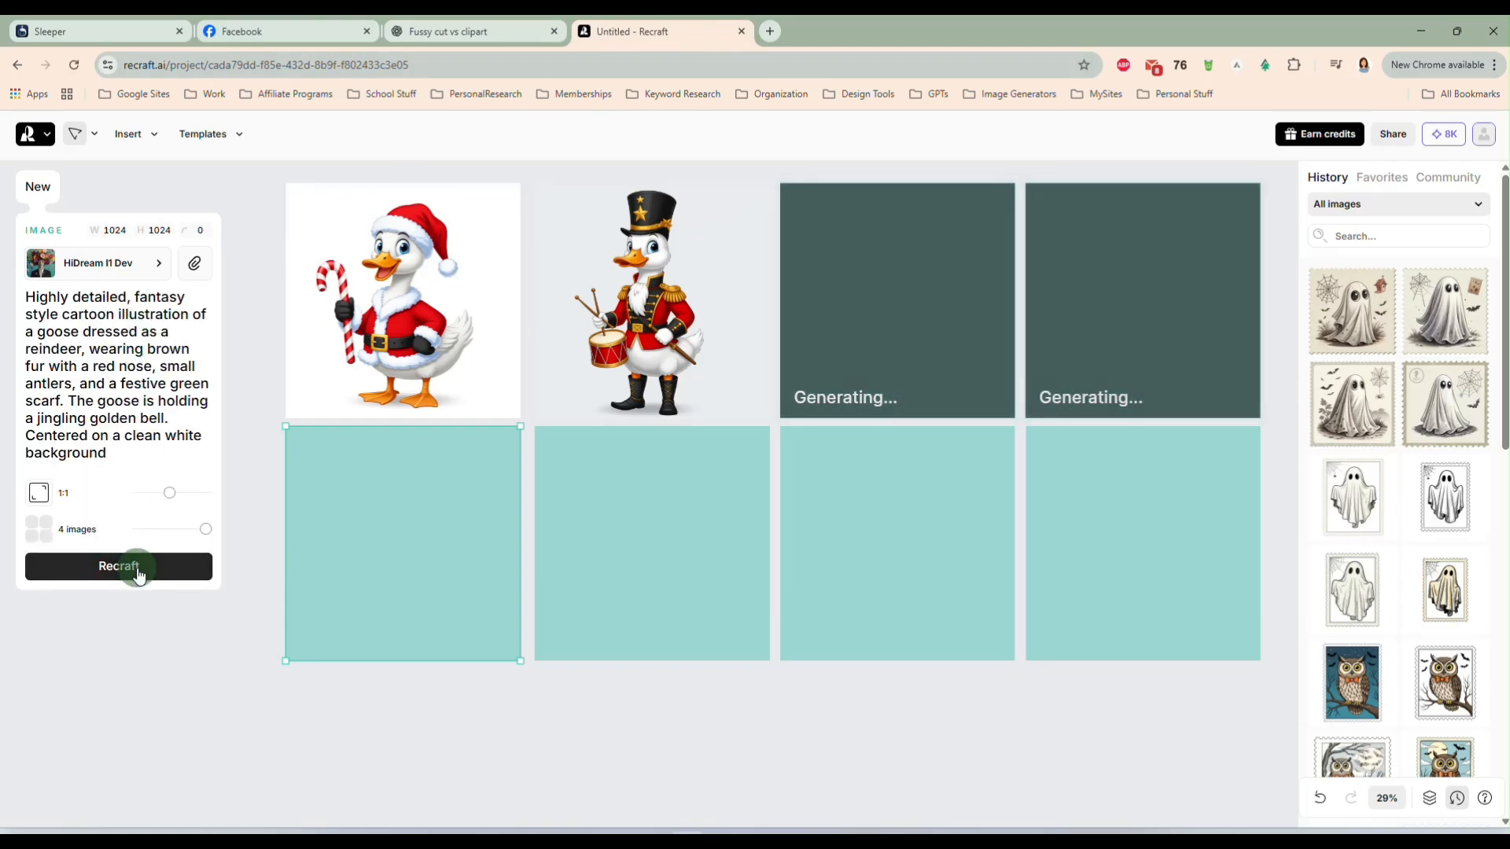
# - Apply the external model HiDream I1 Dev to the second frame in the lower row
pyautogui.click(599, 517)
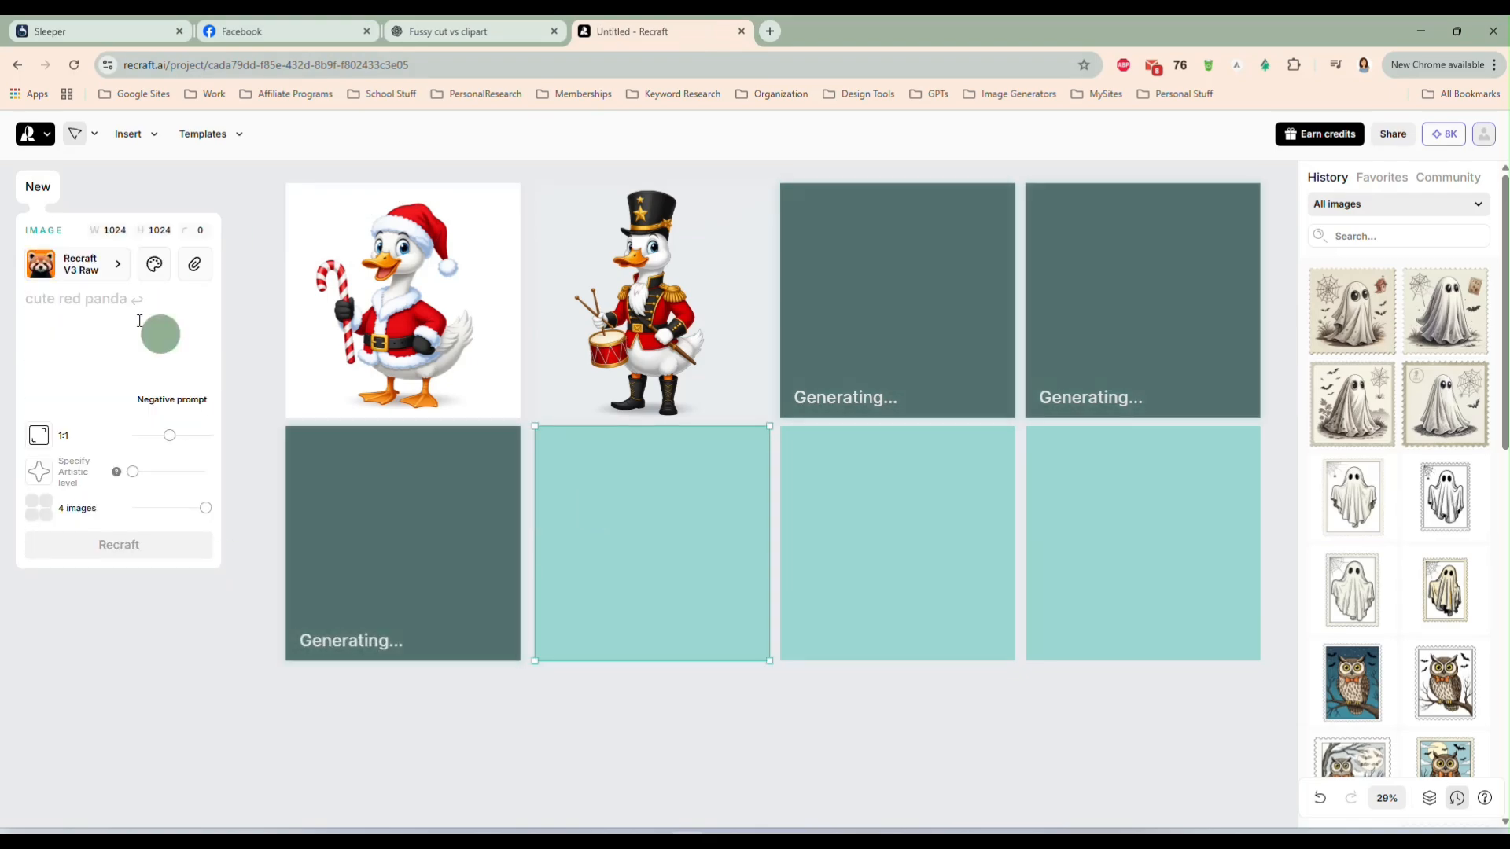
pyautogui.click(74, 262)
pyautogui.click(435, 234)
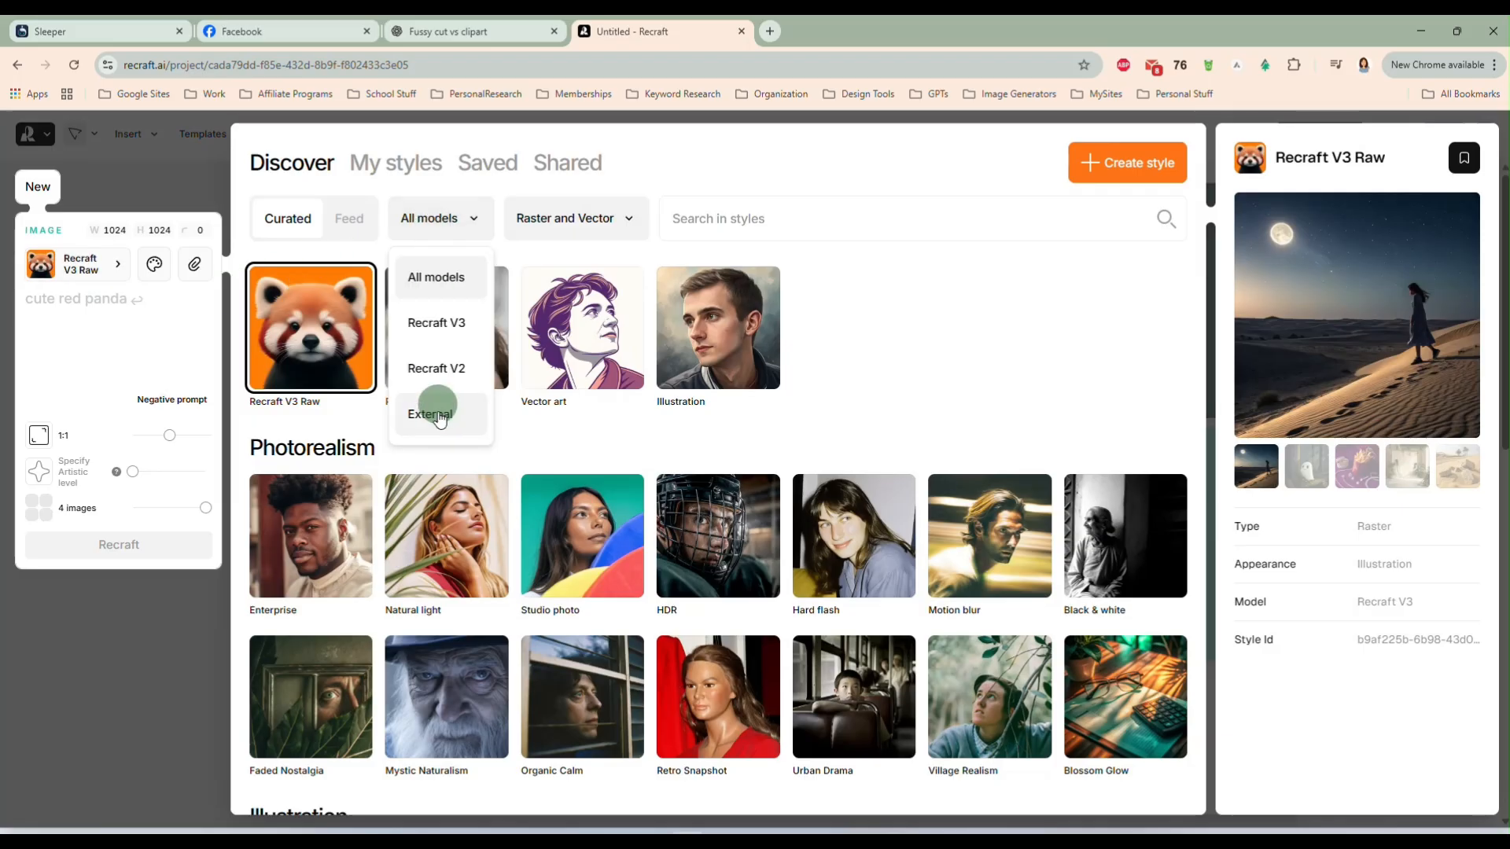
pyautogui.click(435, 408)
pyautogui.click(425, 746)
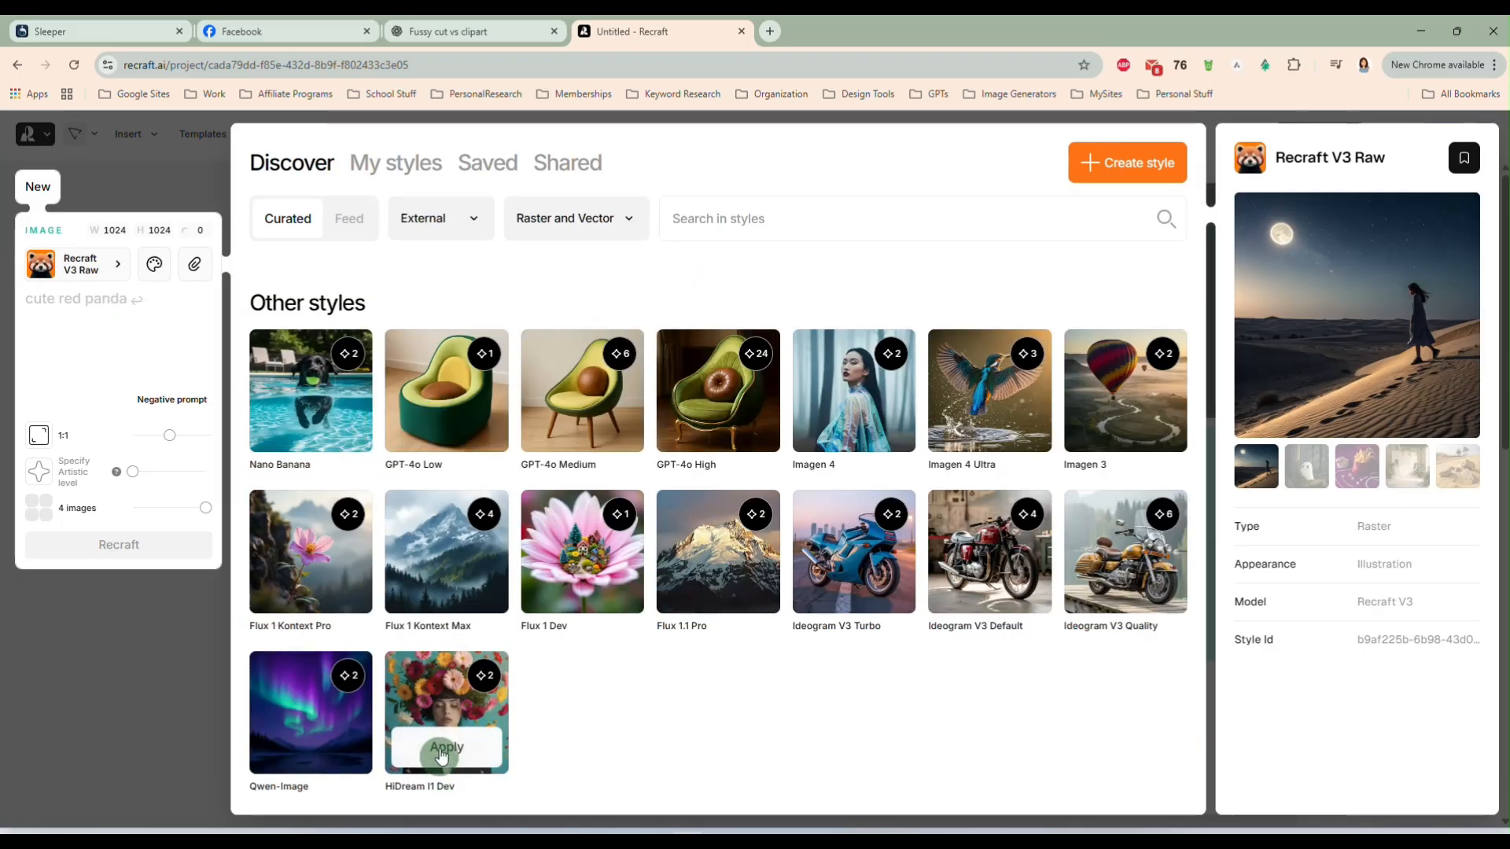
# - Copy the Krampus Goose prompt from ChatGPT and generate four images from it in the second lower Recraft frame
pyautogui.click(460, 32)
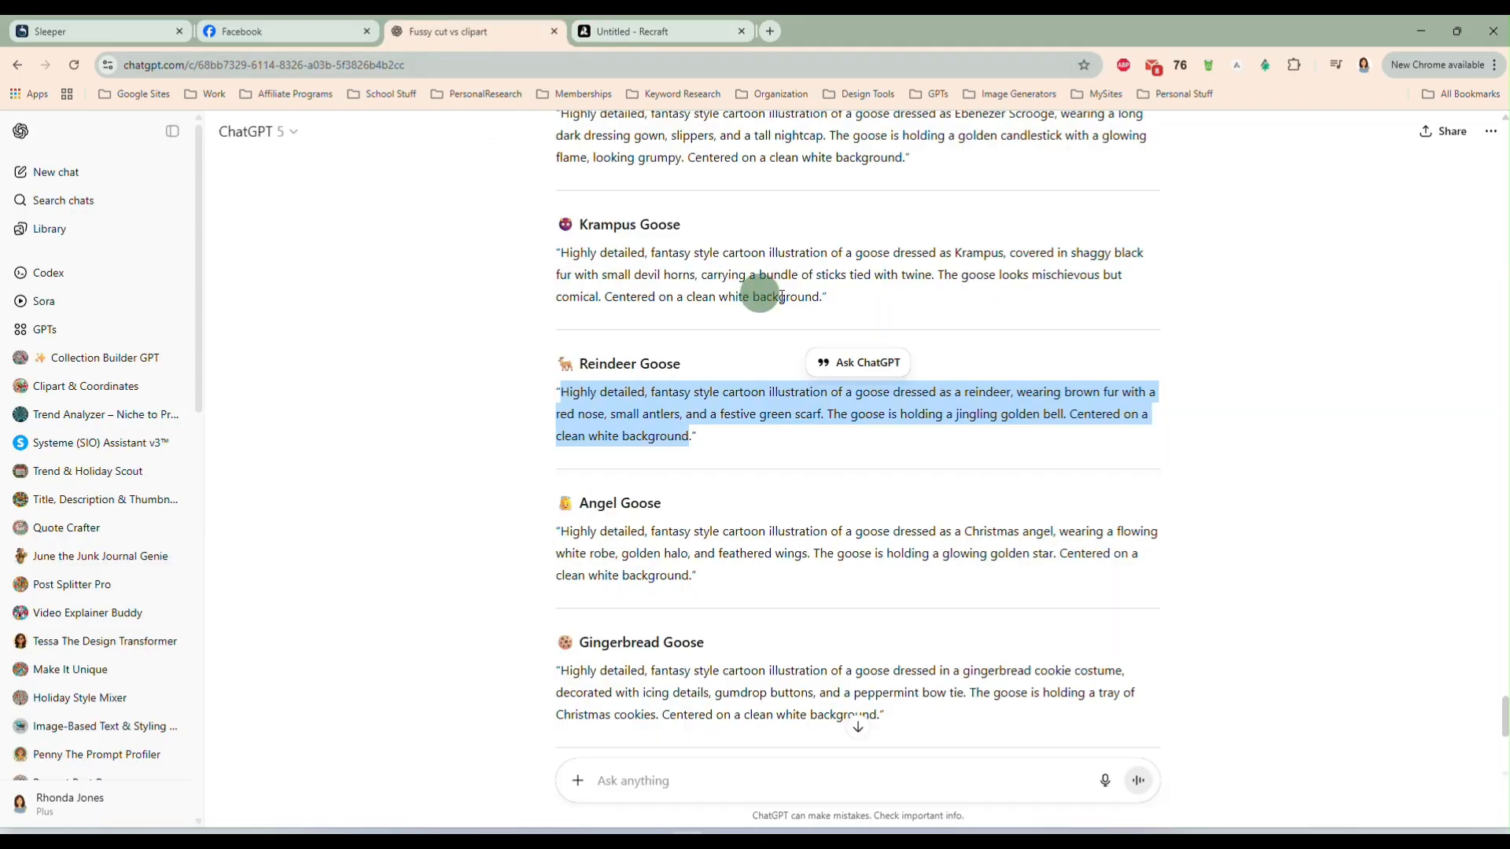
pyautogui.moveTo(817, 297); pyautogui.dragTo(575, 253)
pyautogui.hotkey('ctrl', 'c')
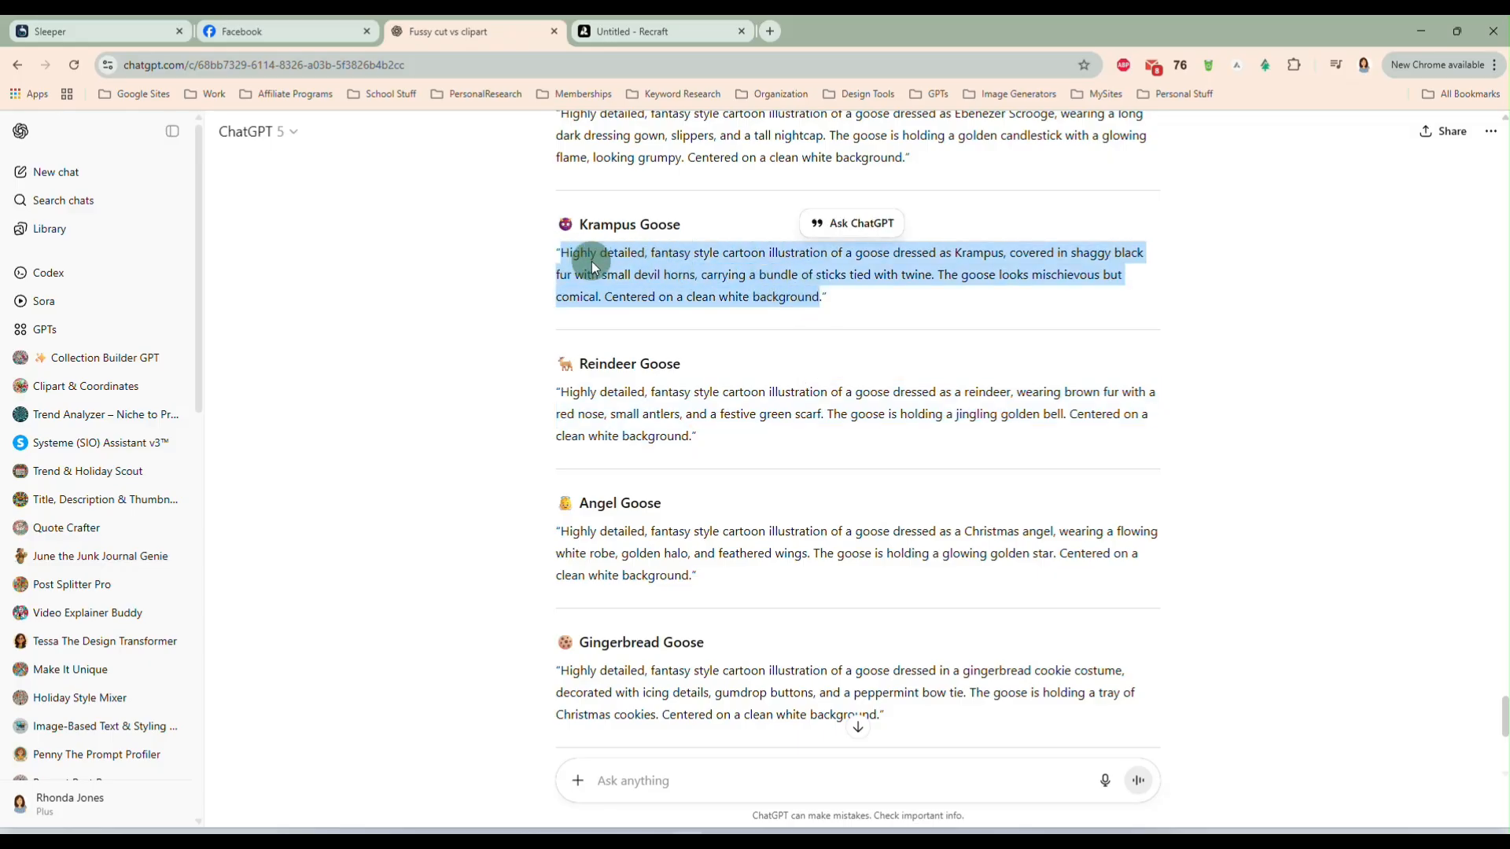
pyautogui.click(663, 35)
pyautogui.click(95, 333)
pyautogui.hotkey('ctrl', 'v')
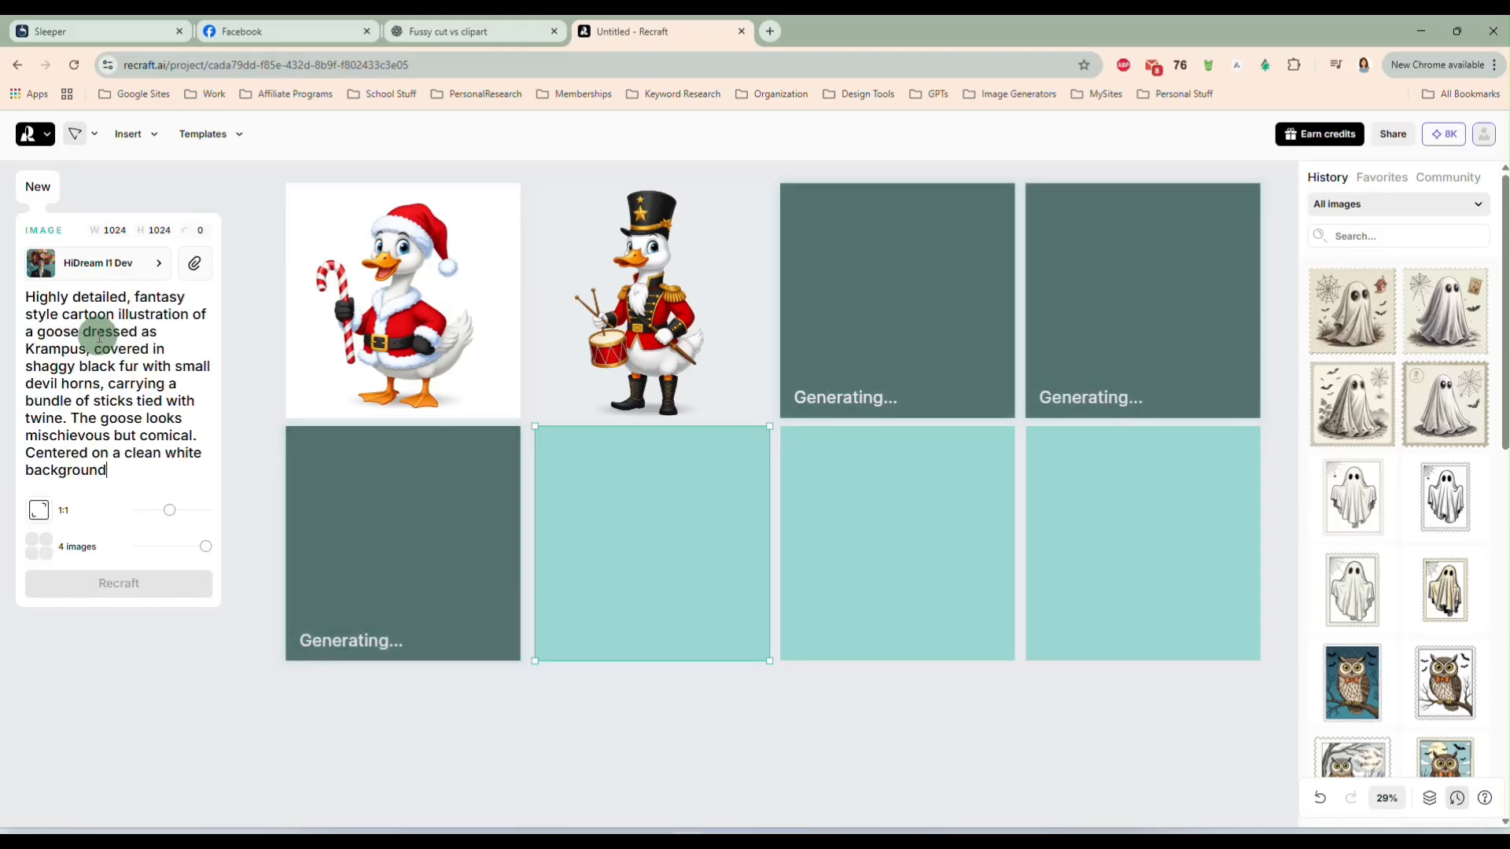
pyautogui.click(139, 586)
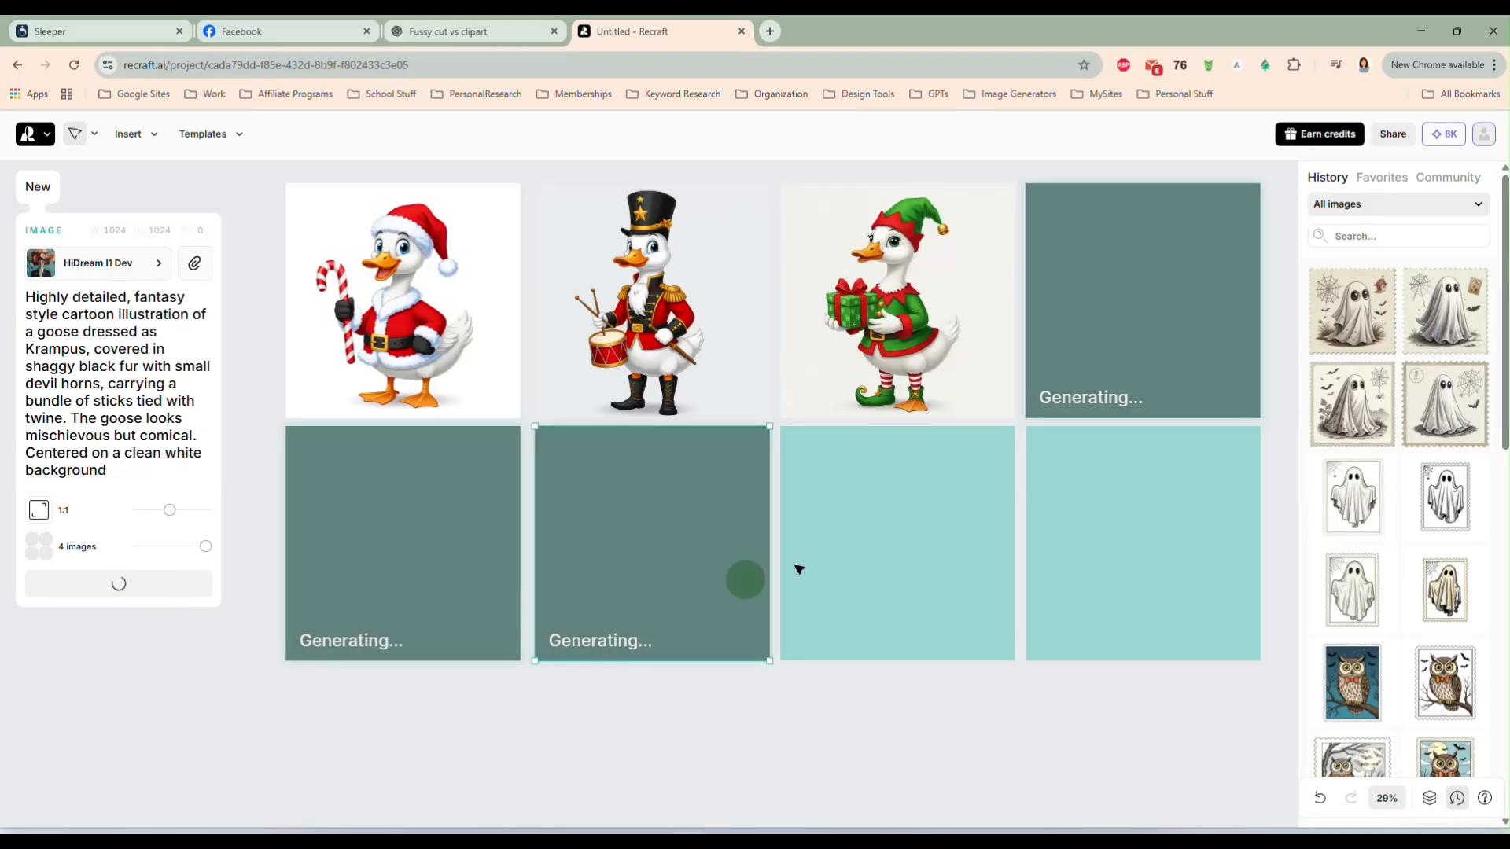
# - Switch to ChatGPT and copy the Reindeer Goose prompt without its quotation marks
pyautogui.click(732, 290)
pyautogui.click(498, 33)
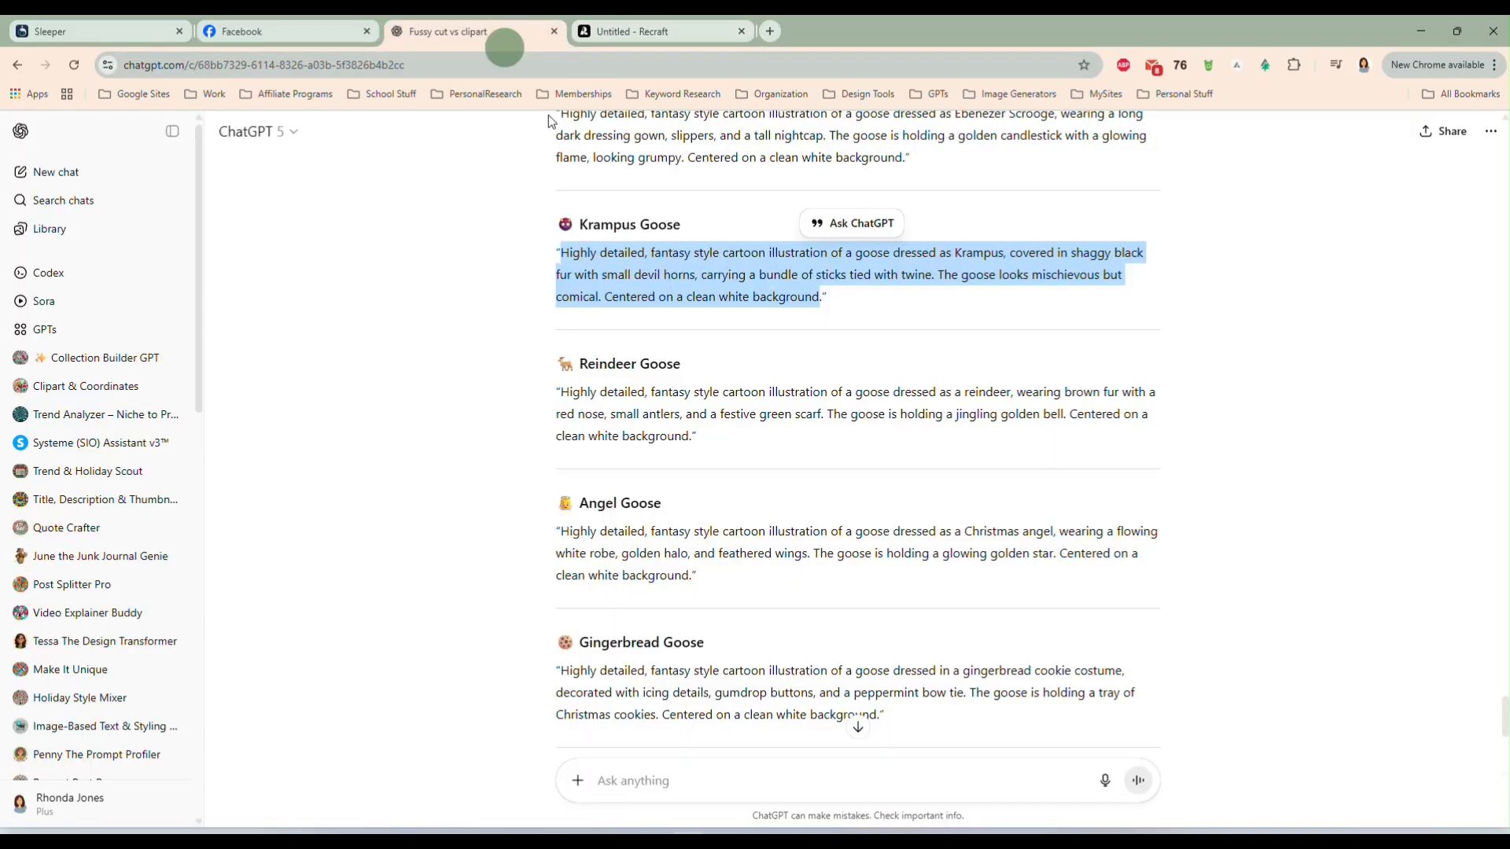
pyautogui.scroll(-1, 656, 358)
pyautogui.click(652, 358)
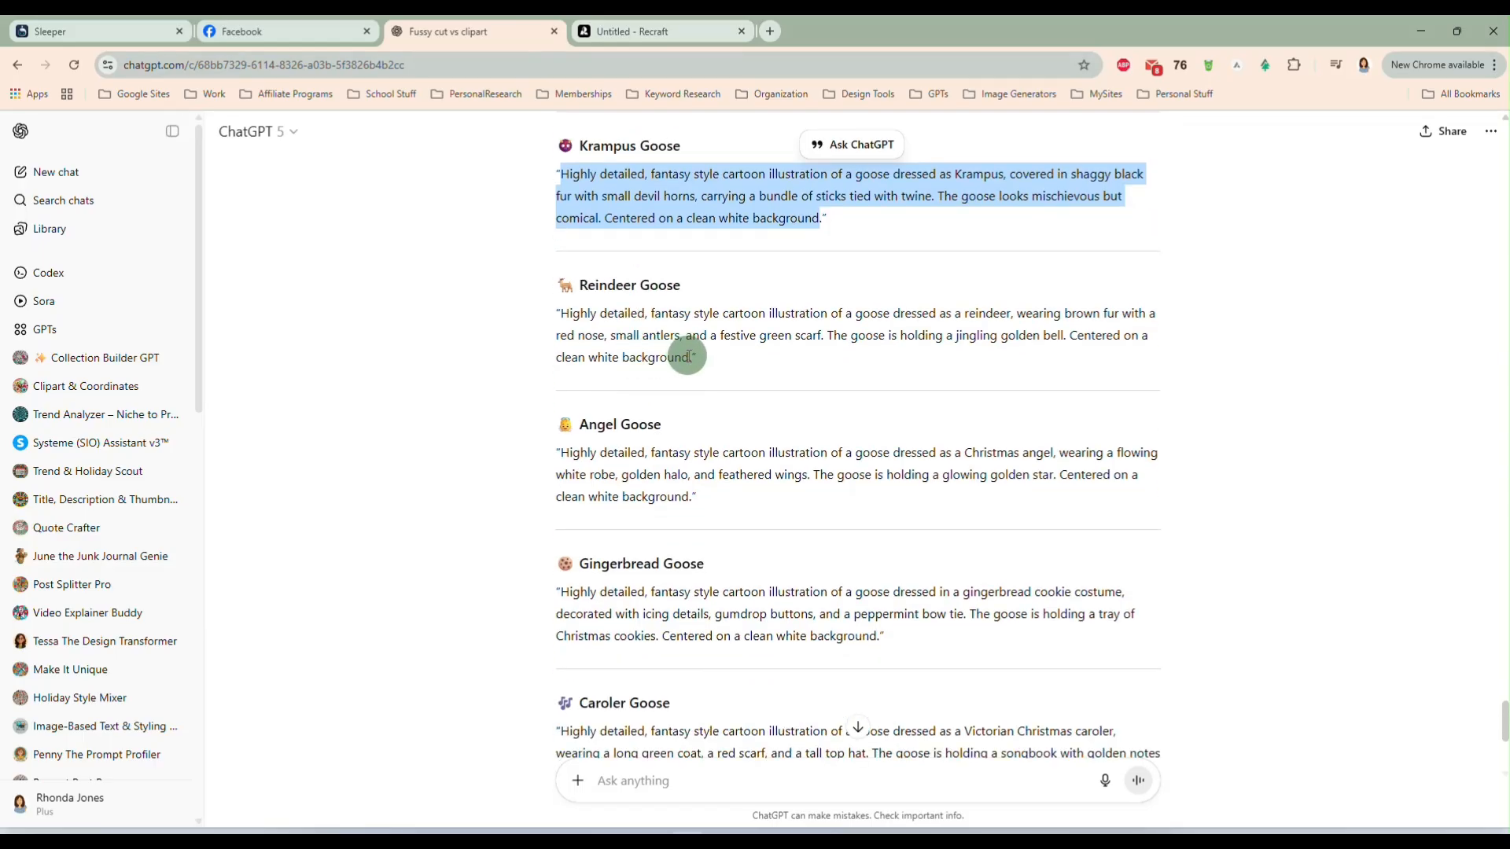
pyautogui.moveTo(689, 357); pyautogui.dragTo(561, 313)
pyautogui.hotkey('ctrl', 'c')
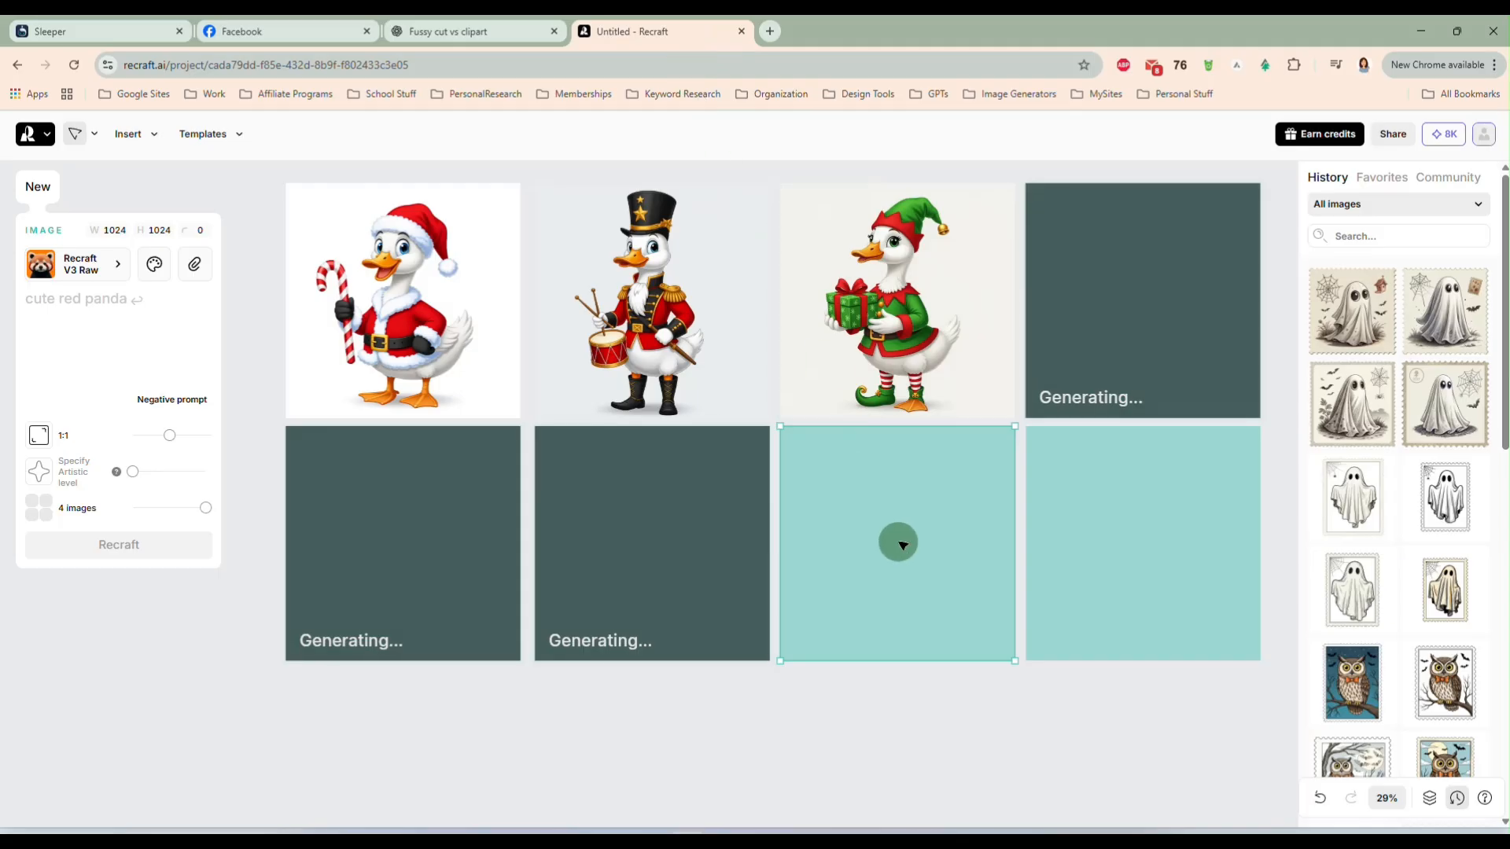
# - Apply the external model HiDream I1 Dev to the third lower Recraft frame and generate four images from the copied Reindeer Goose prompt
pyautogui.click(117, 262)
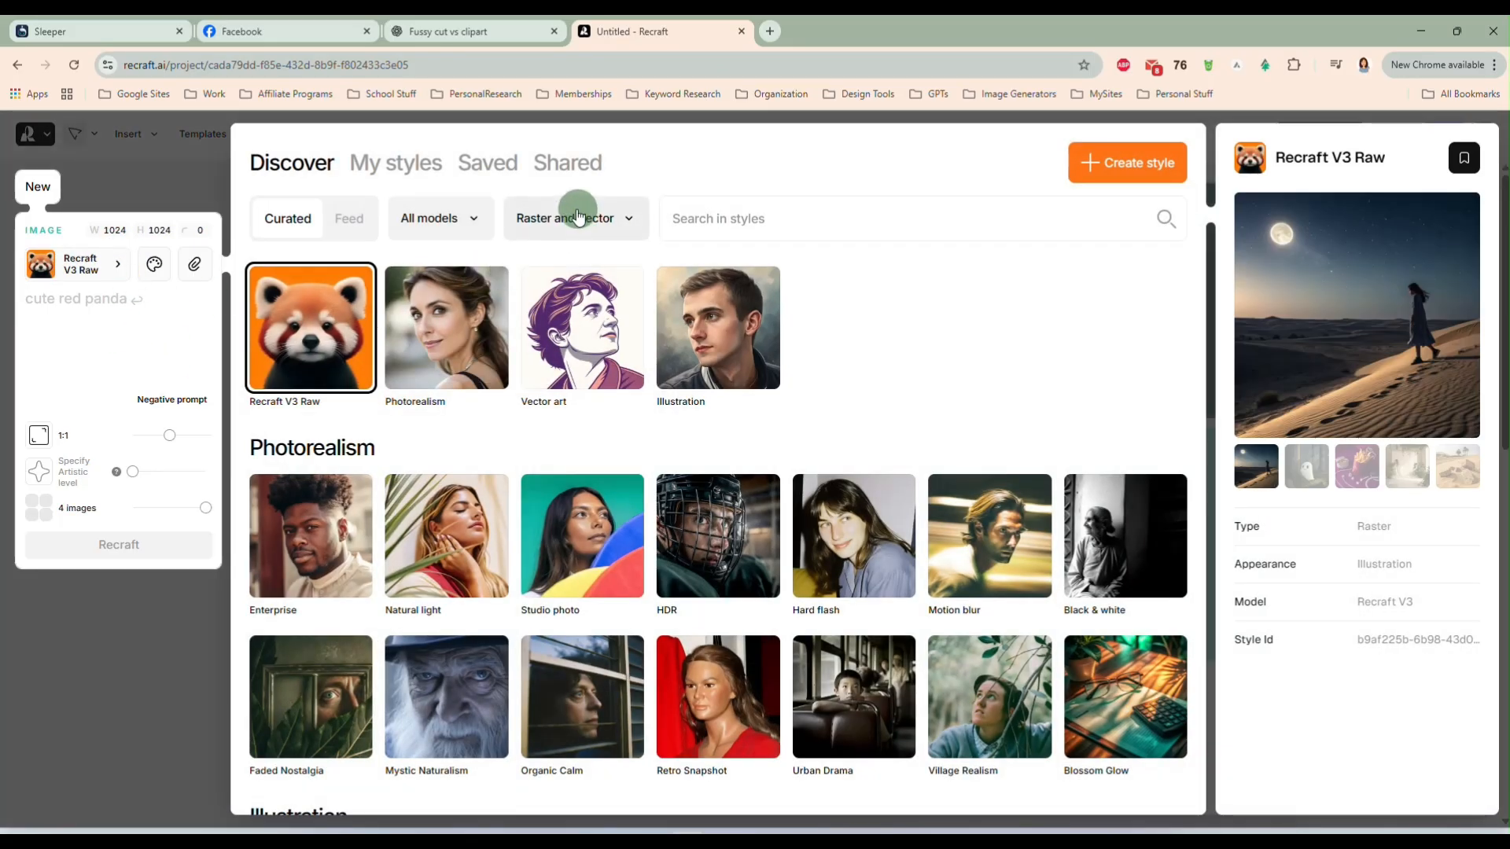
pyautogui.click(440, 218)
pyautogui.click(436, 411)
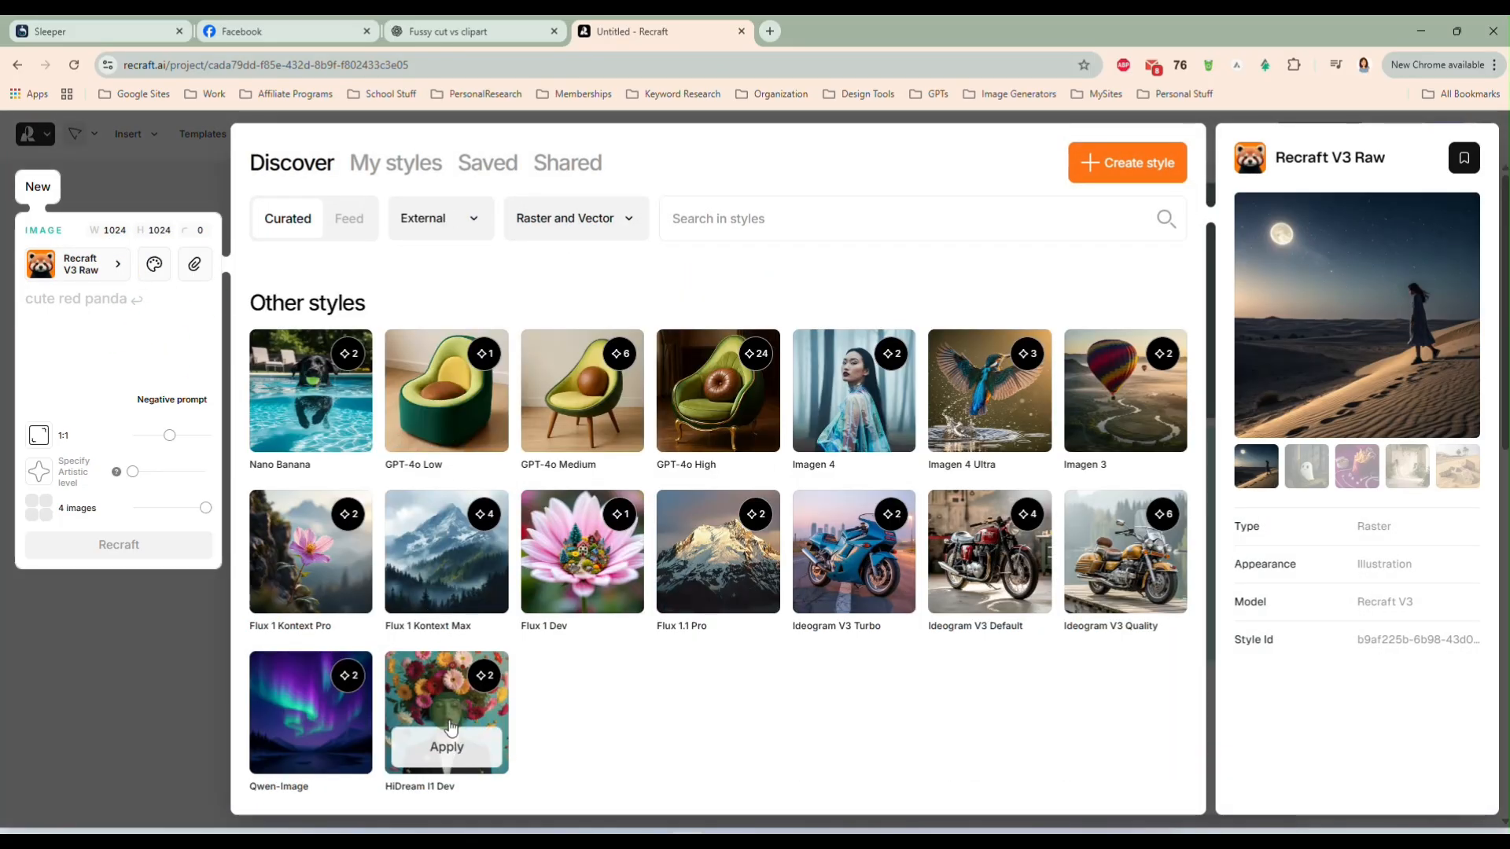
pyautogui.click(447, 746)
pyautogui.click(94, 313)
pyautogui.hotkey('ctrl', 'v')
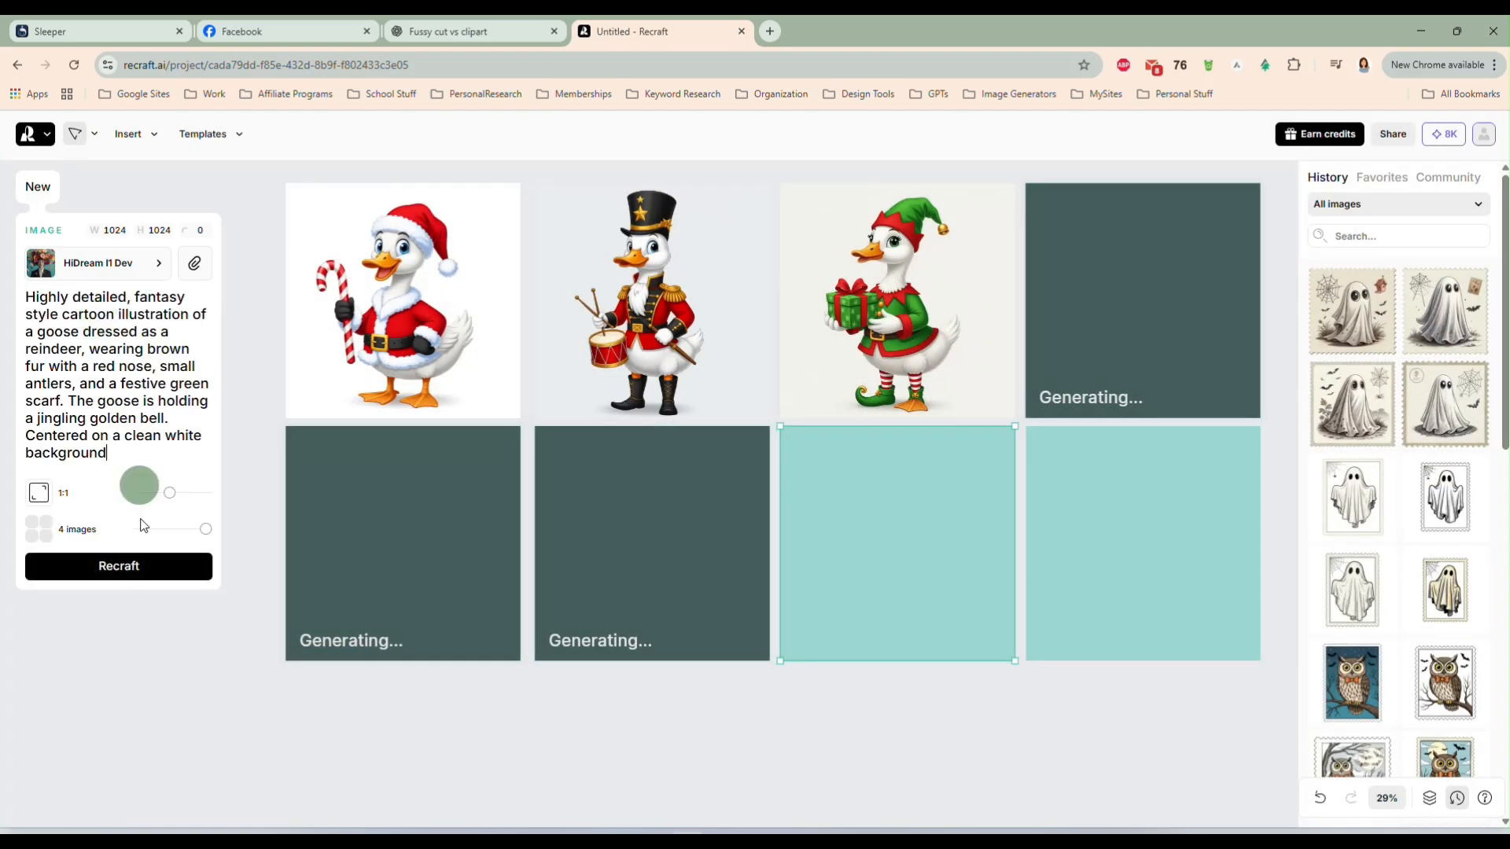
pyautogui.click(148, 567)
# - Apply the external model HiDream I1 Dev to the fourth frame in the lower row
pyautogui.click(1146, 522)
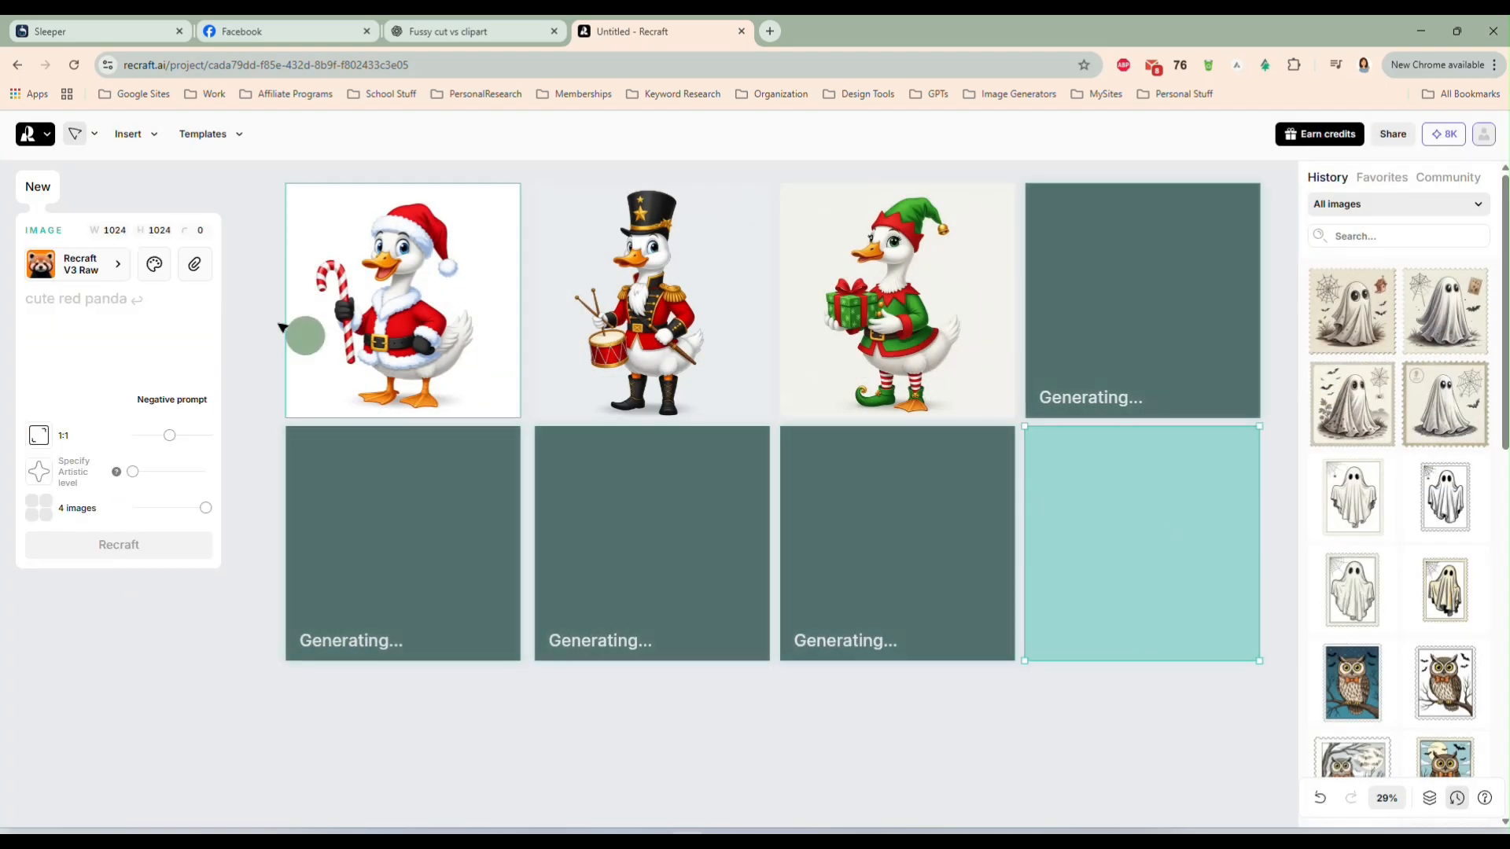
pyautogui.click(79, 264)
pyautogui.click(449, 227)
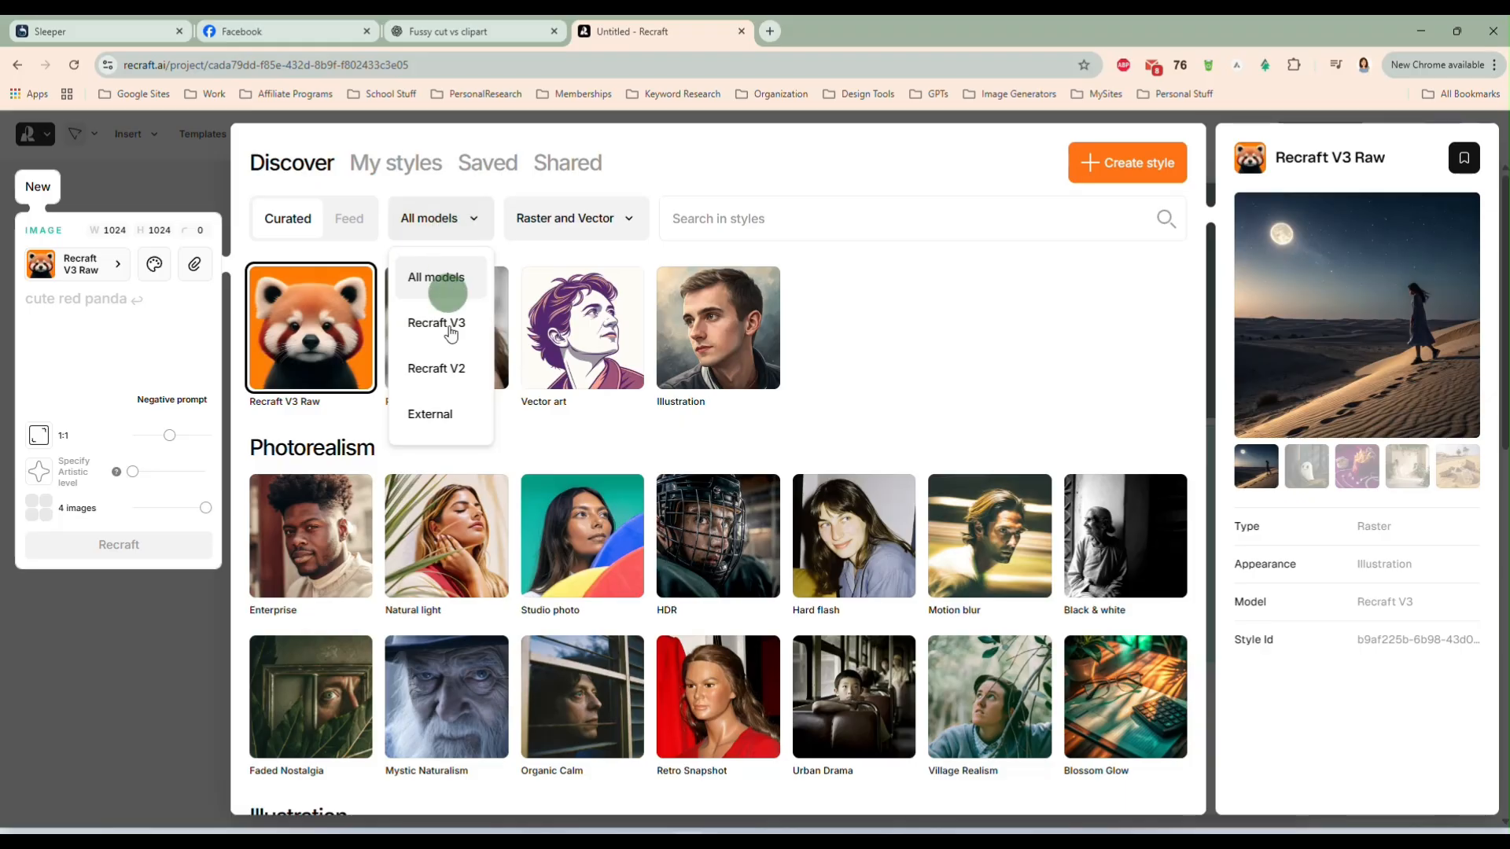
pyautogui.click(430, 413)
pyautogui.click(447, 746)
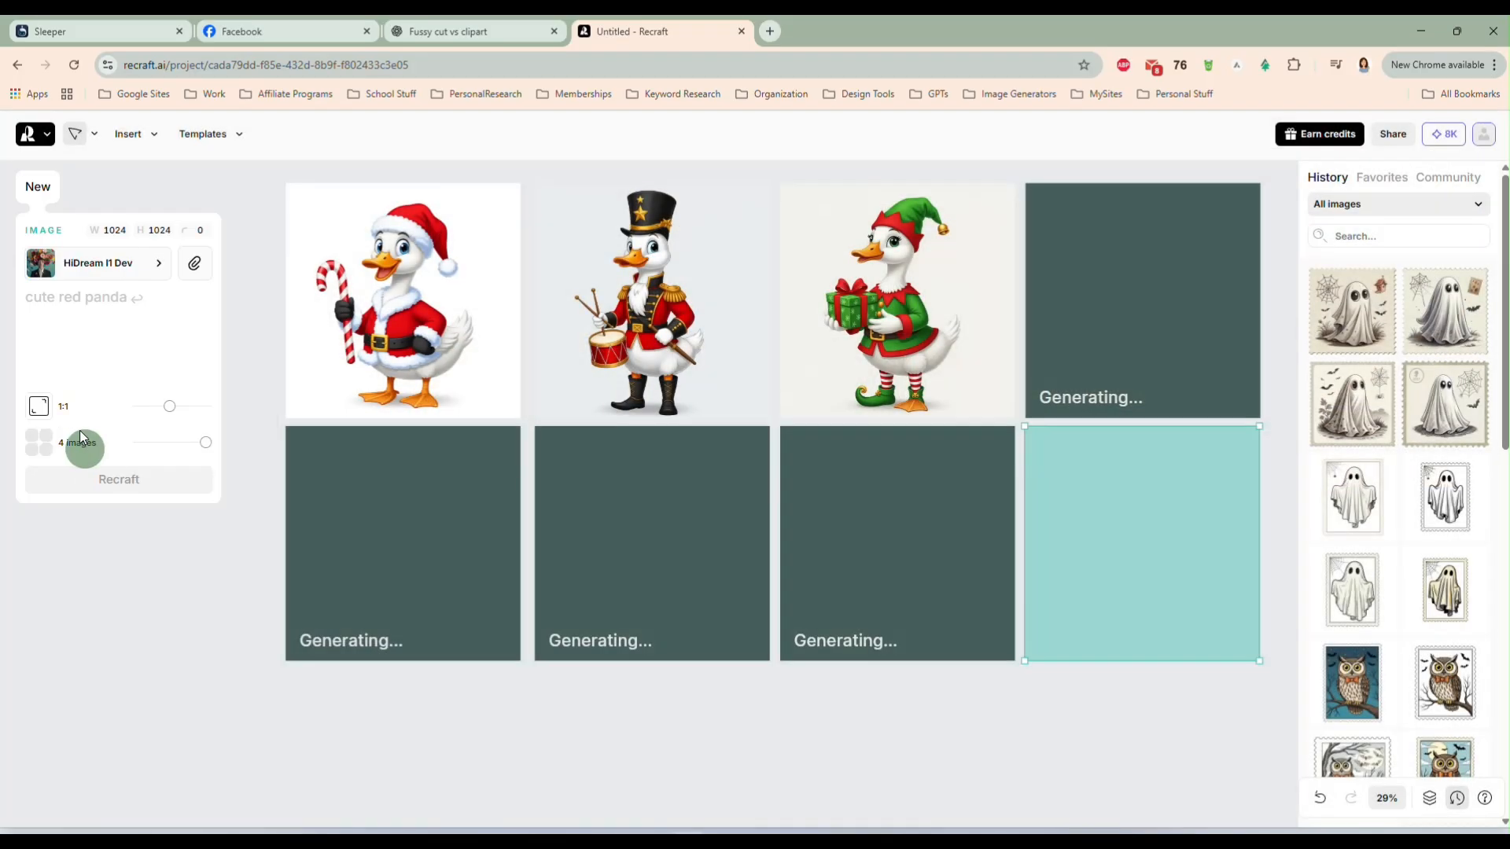
# - Copy the Caroler Goose prompt from ChatGPT and paste it as the prompt of the fourth lower Recraft frame
pyautogui.click(454, 31)
pyautogui.scroll(-3, 549, 428)
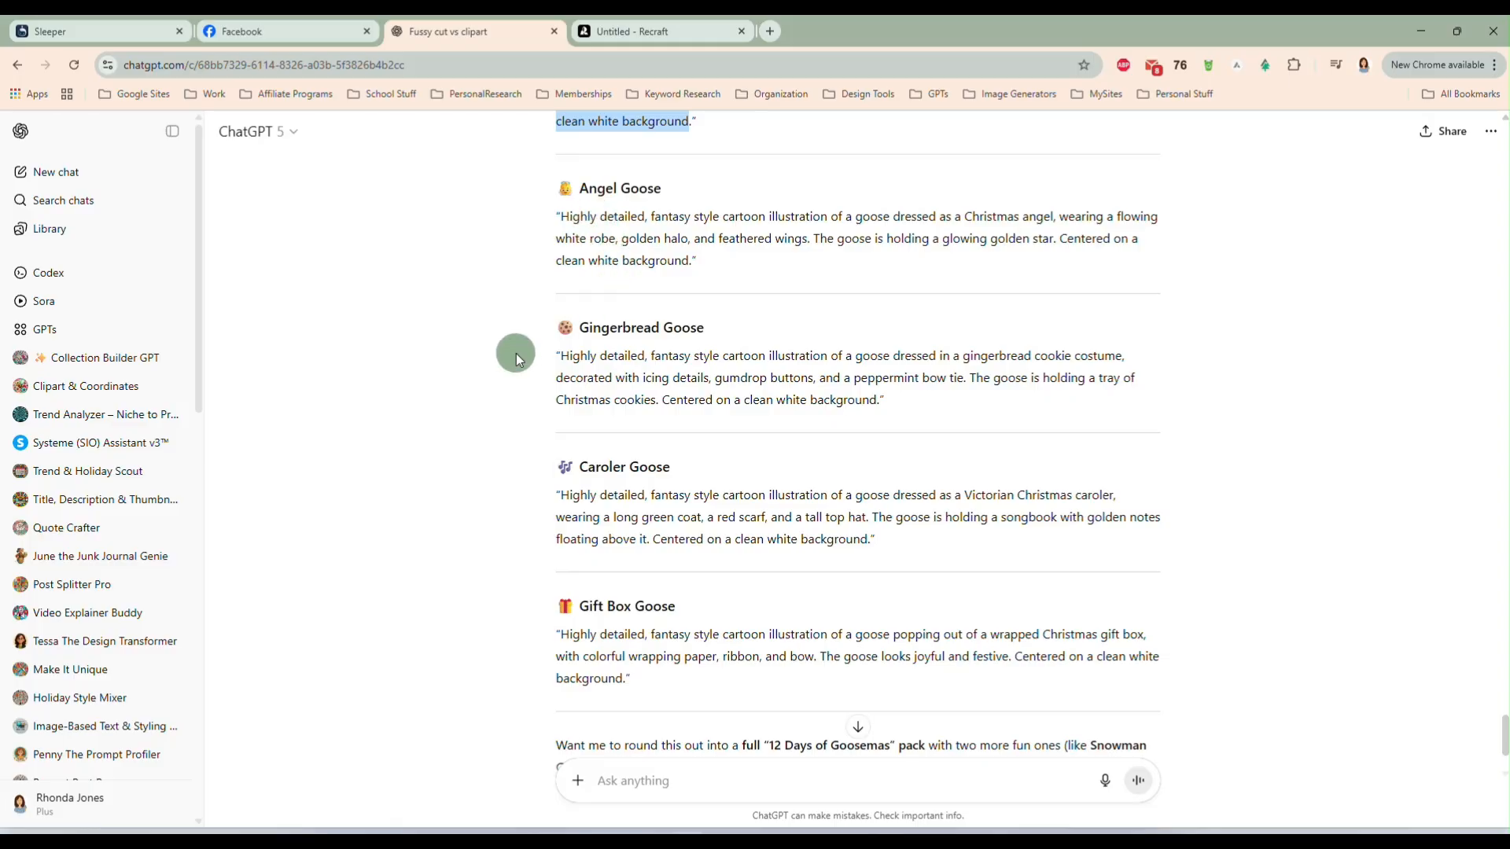
pyautogui.scroll(-1, 516, 352)
pyautogui.moveTo(865, 461); pyautogui.dragTo(743, 438)
pyautogui.moveTo(865, 462); pyautogui.dragTo(561, 416)
pyautogui.hotkey('ctrl', 'c')
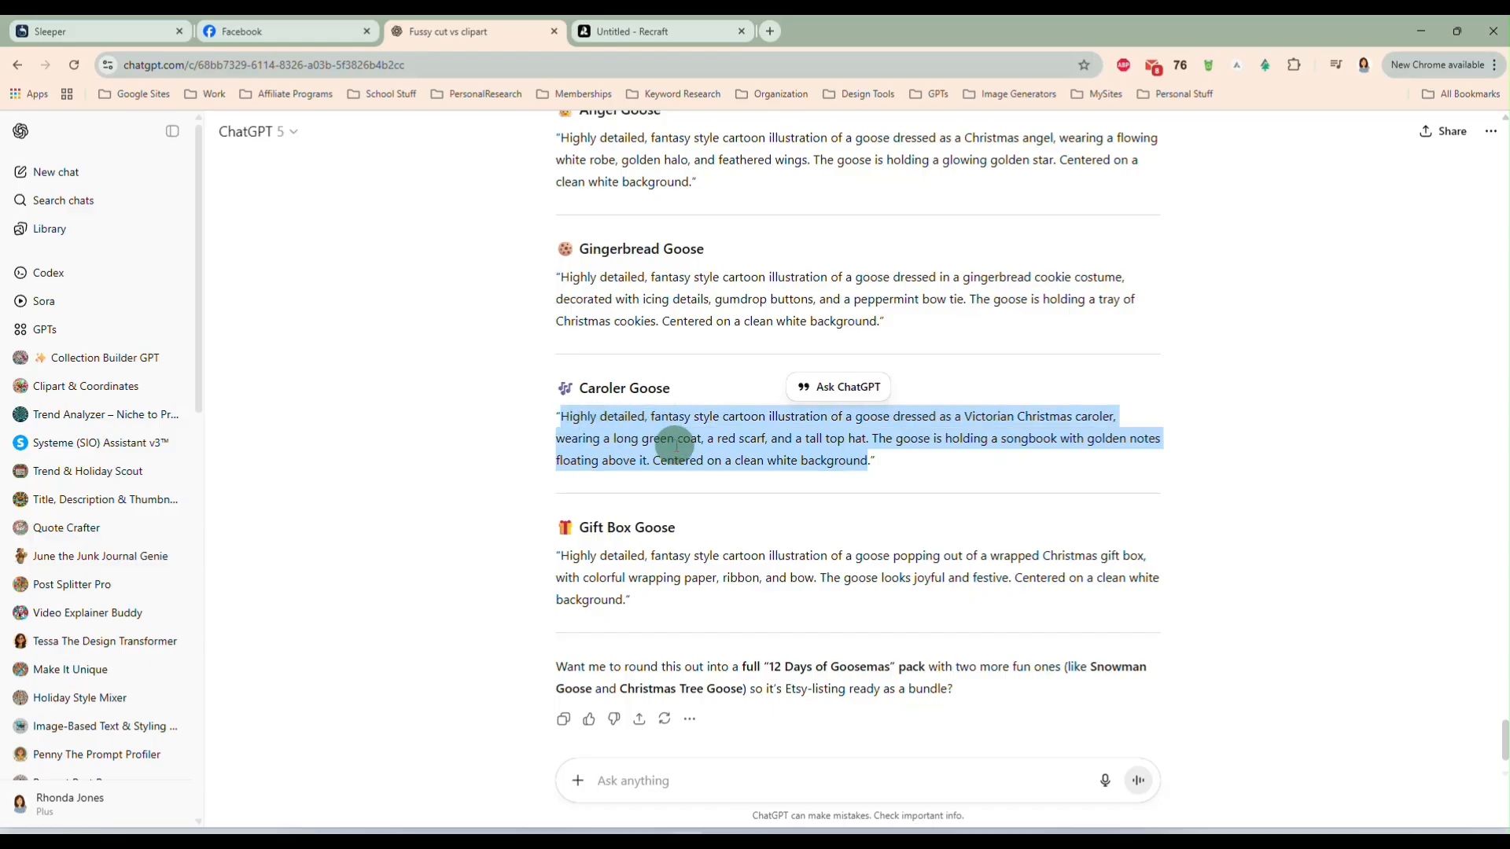
pyautogui.click(664, 35)
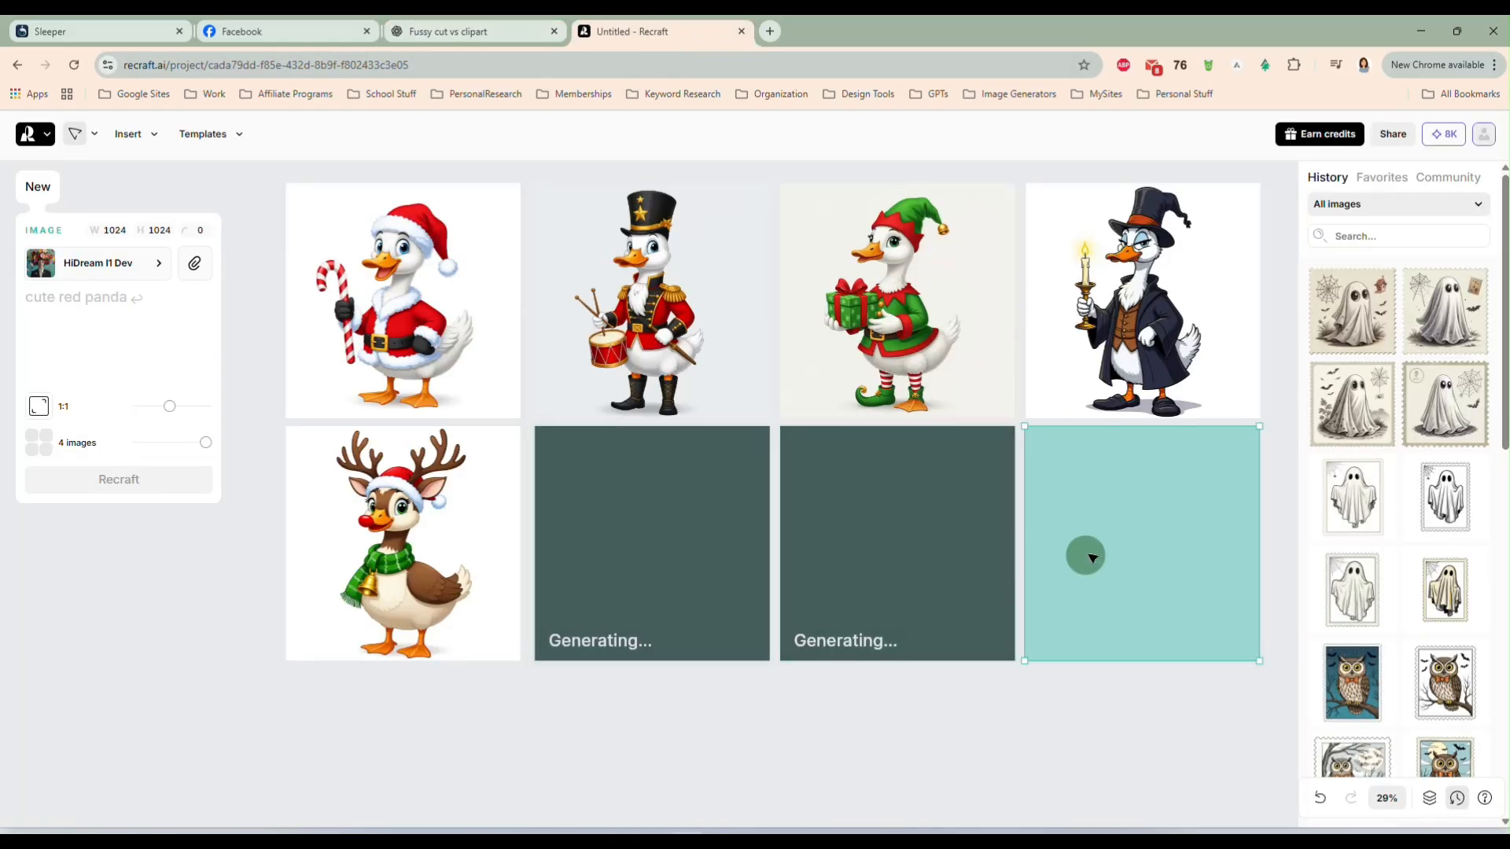
pyautogui.hotkey('ctrl', 'v')
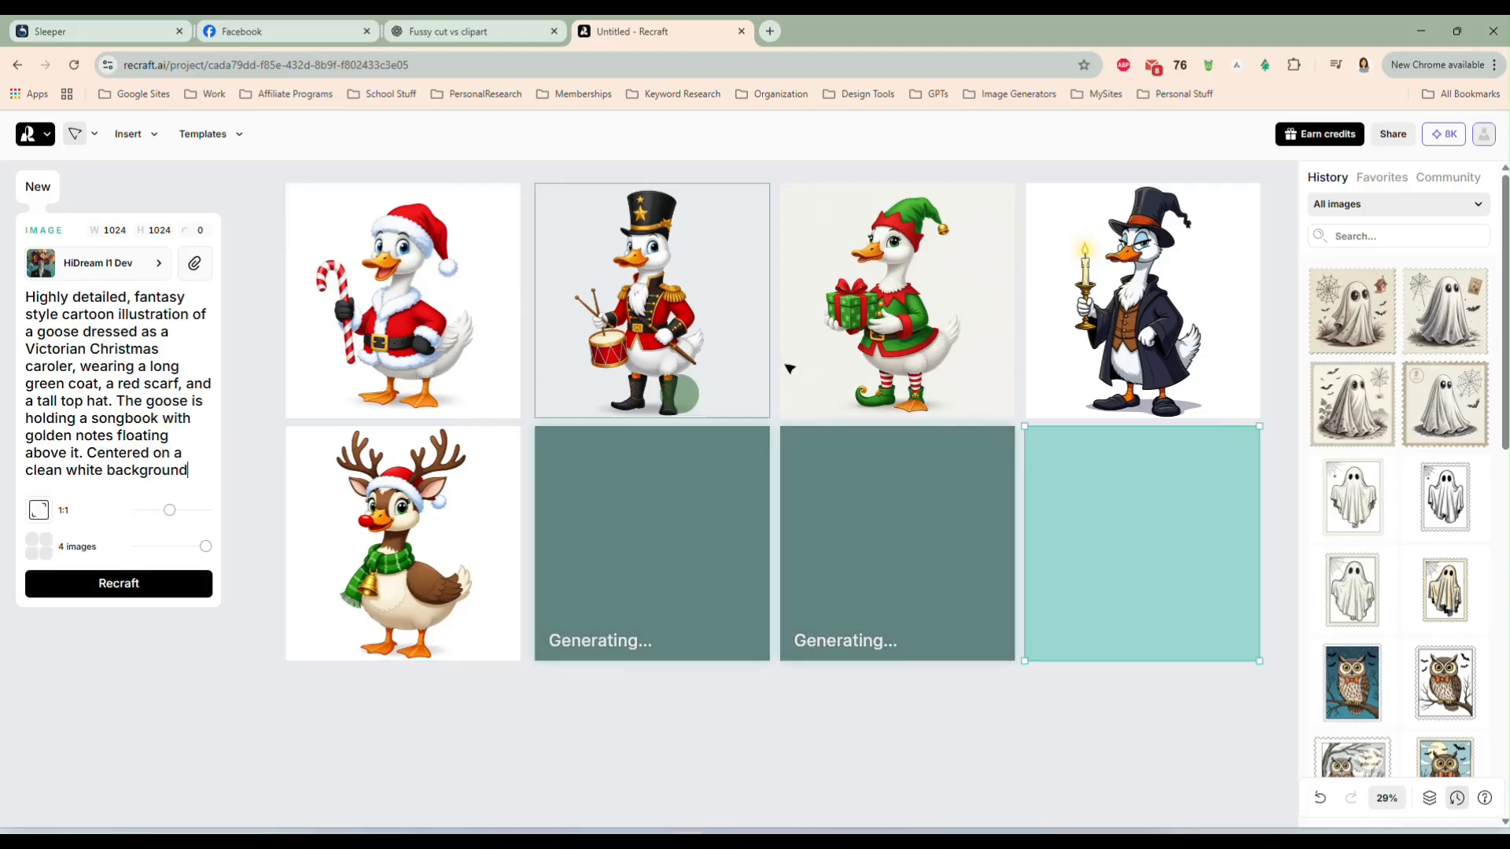
pyautogui.scroll(-1, 1284, 350)
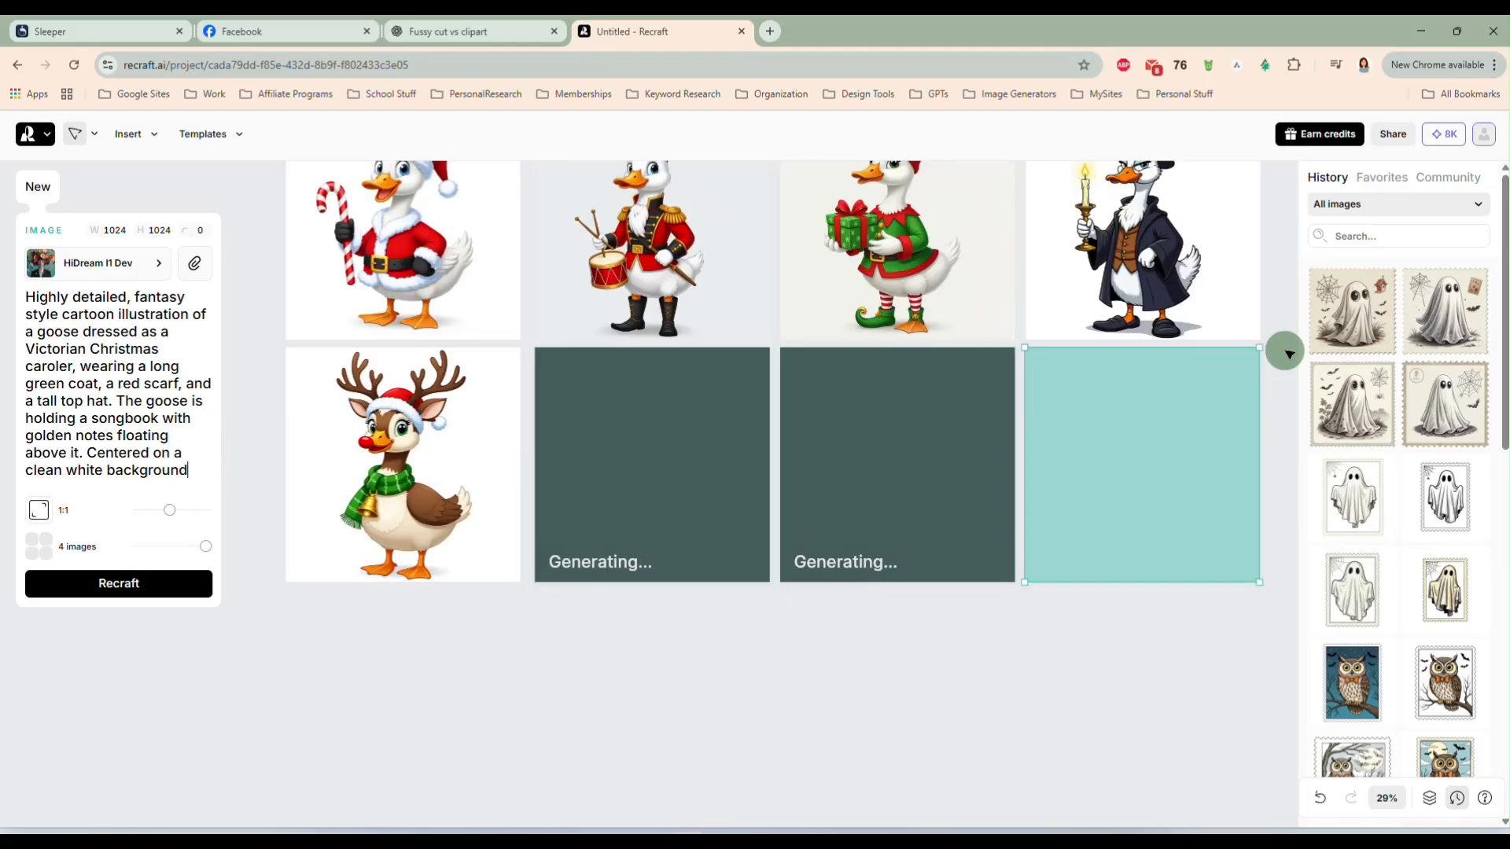
pyautogui.scroll(1, 1287, 353)
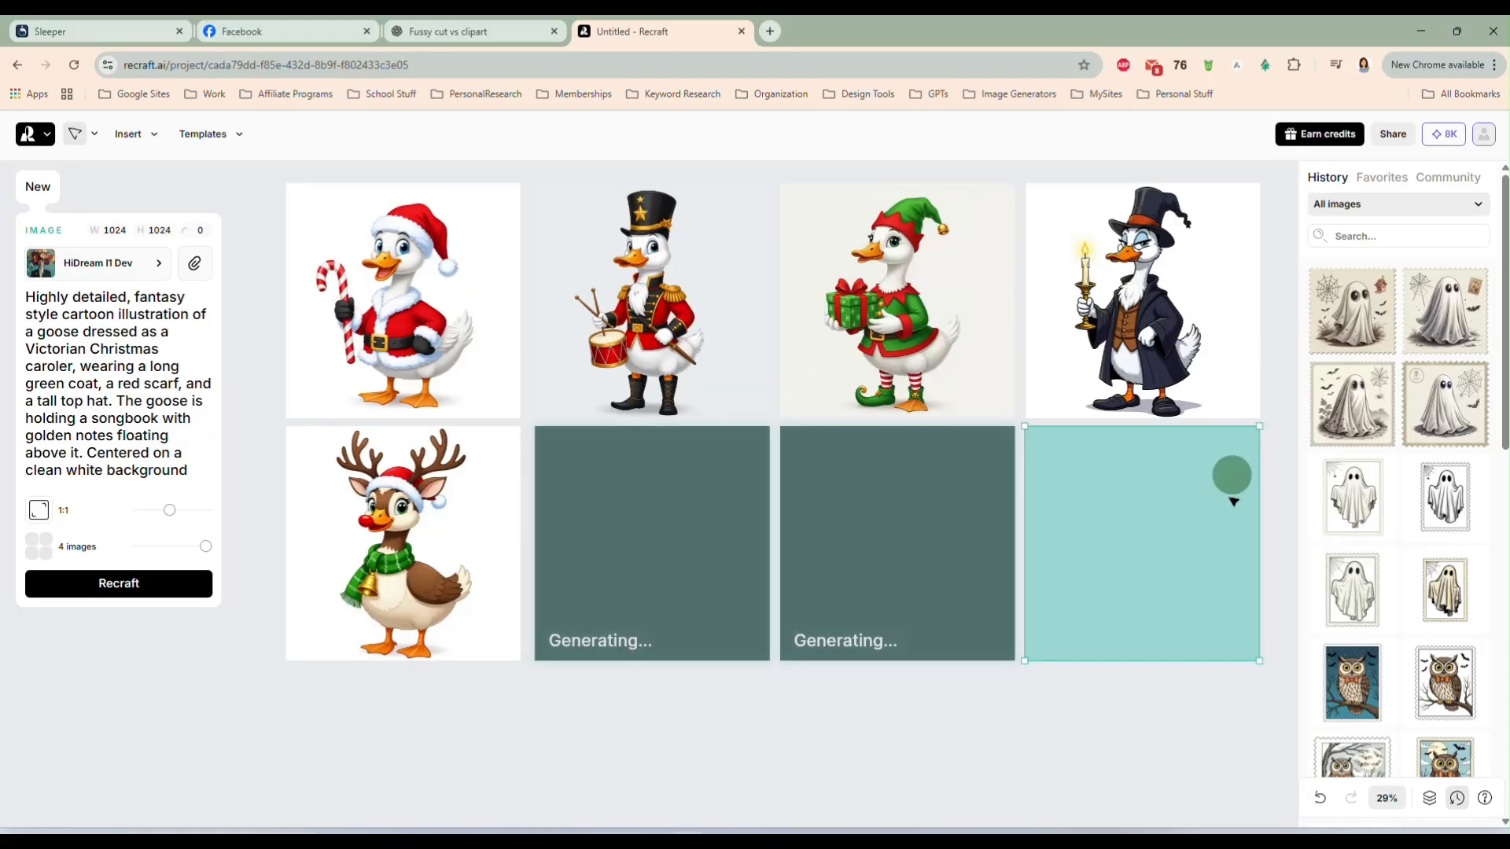
# - Duplicate the empty fourth frame twice and place the copies as the first two frames of a new third row
pyautogui.hotkey('ctrl', 'd')
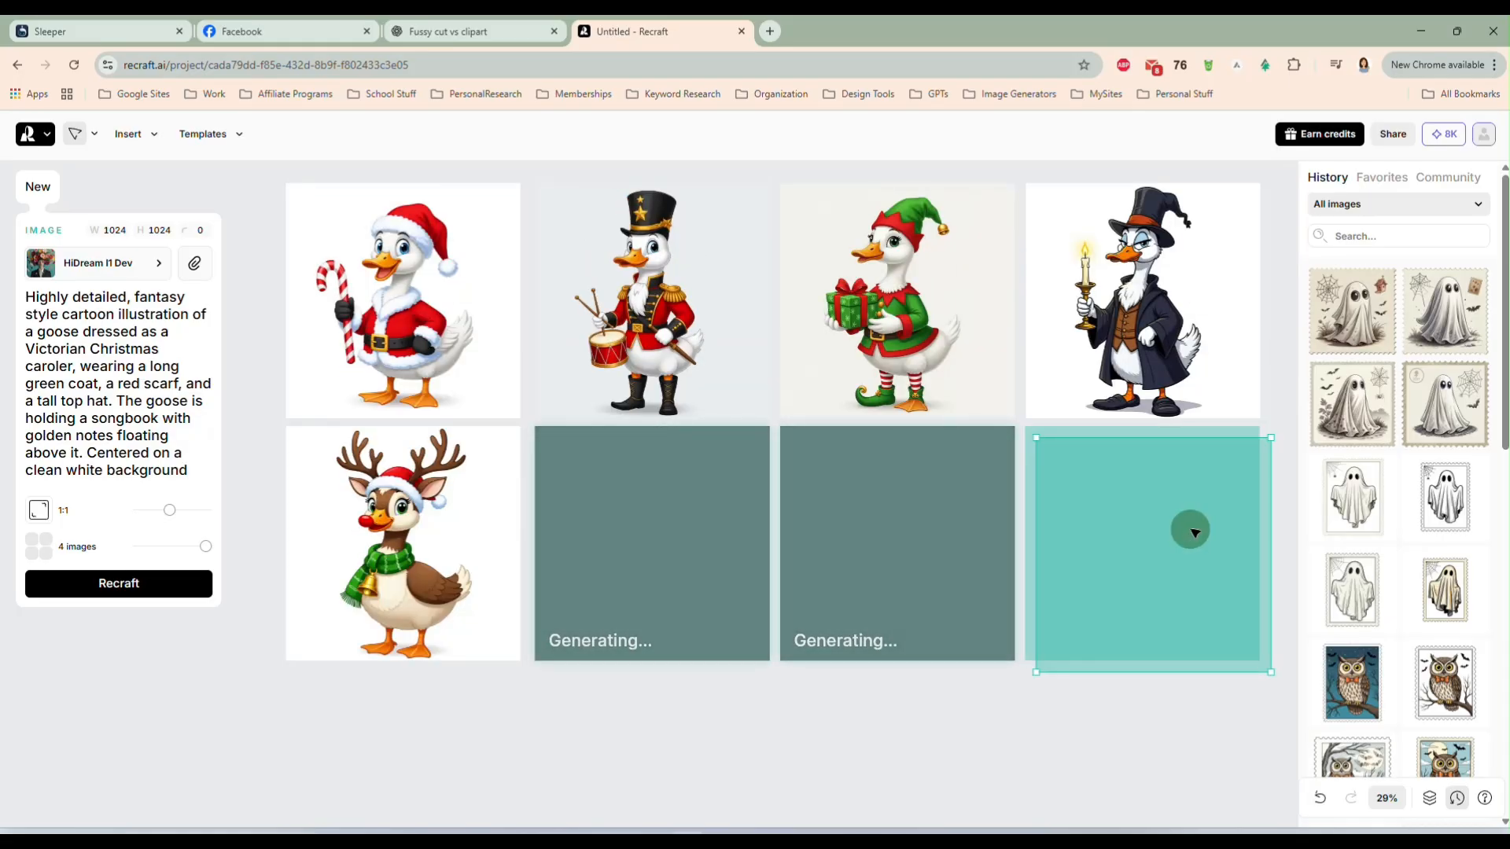
pyautogui.scroll(-1, 1124, 553)
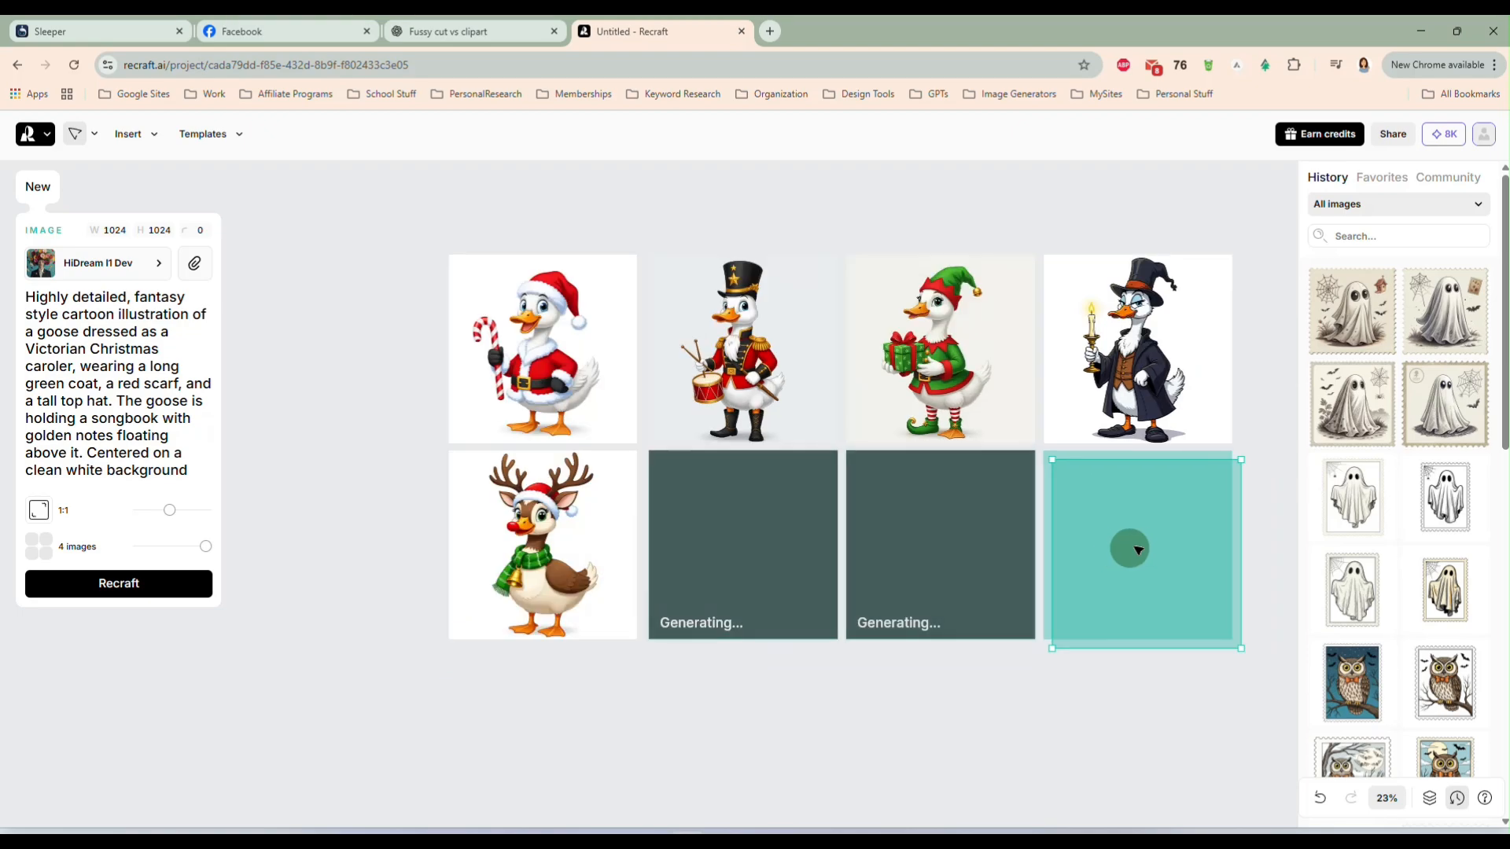
pyautogui.moveTo(1133, 550); pyautogui.dragTo(795, 719)
pyautogui.hotkey('ctrl', 'd')
# - Draft a ChatGPT message: "Give me a few more prompts for the goose, I'd like one with a goose wrapped in christmas lights"
pyautogui.click(452, 33)
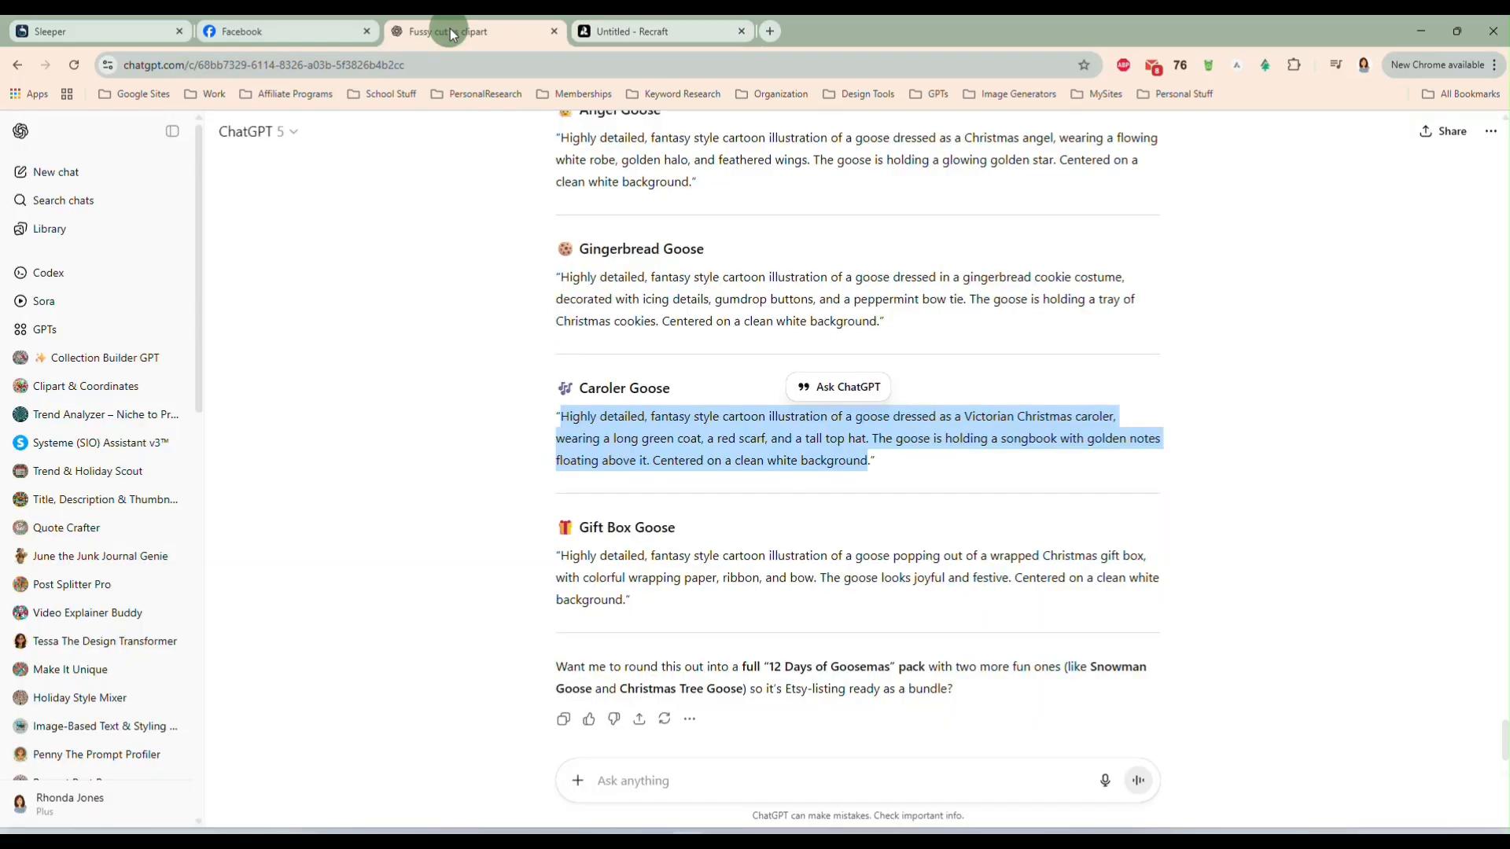
pyautogui.scroll(-1, 774, 590)
pyautogui.click(805, 773)
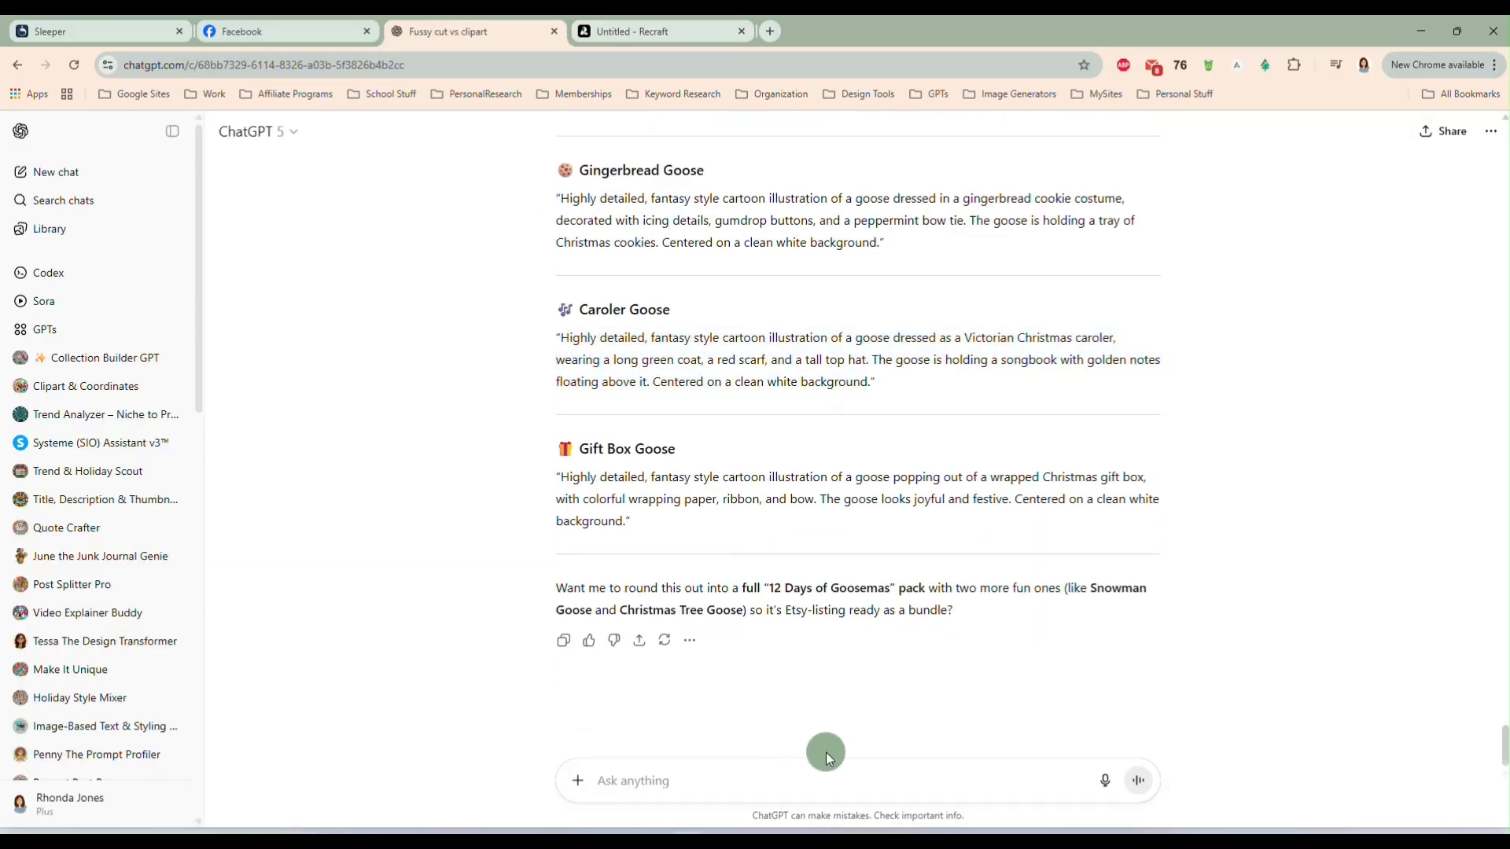
pyautogui.write('Give ')
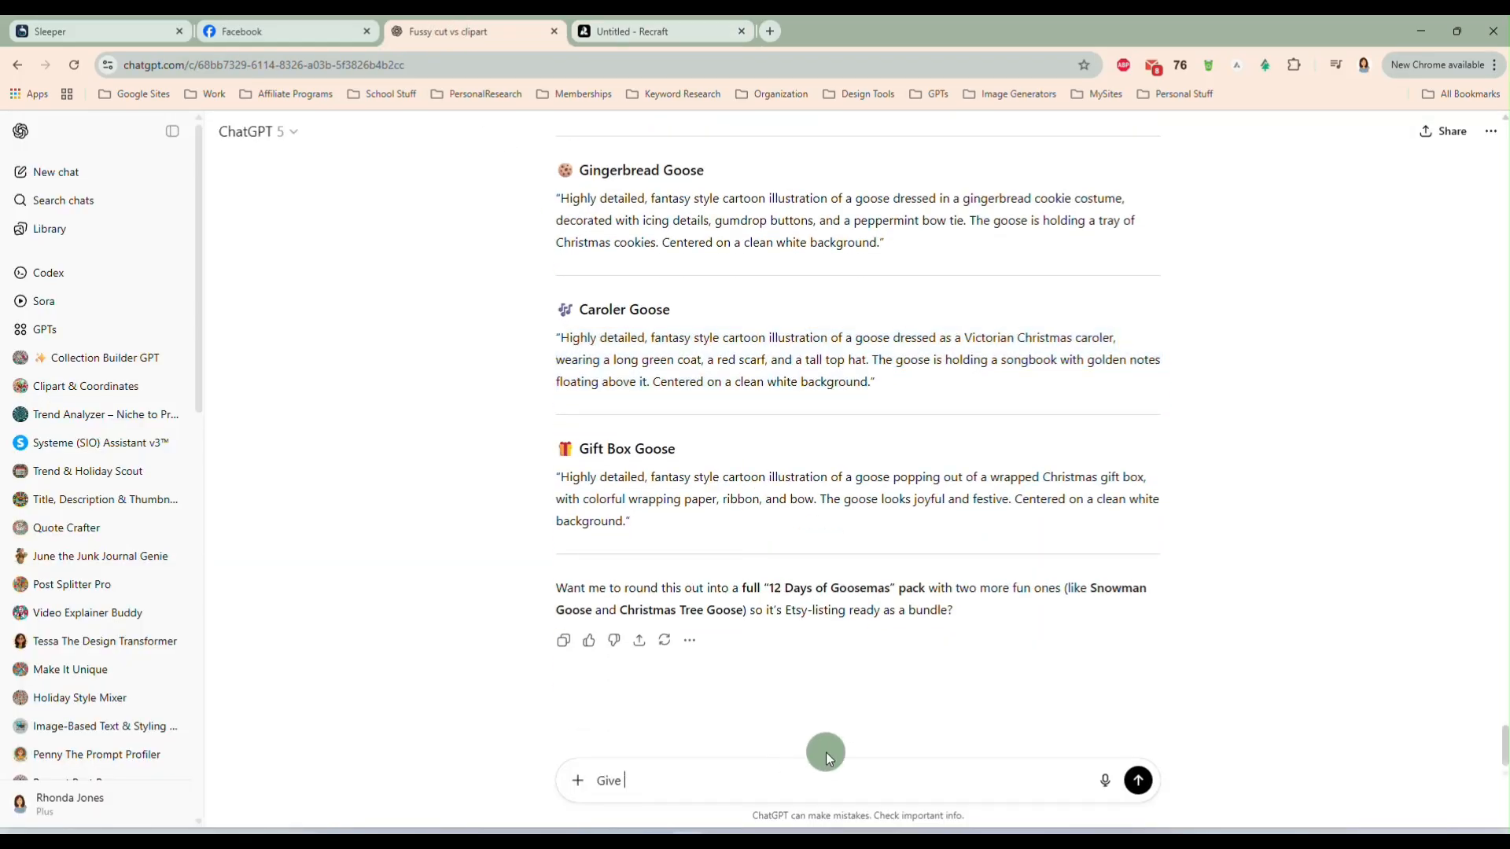
pyautogui.write("me a few more prompts for the goose, I'd like")
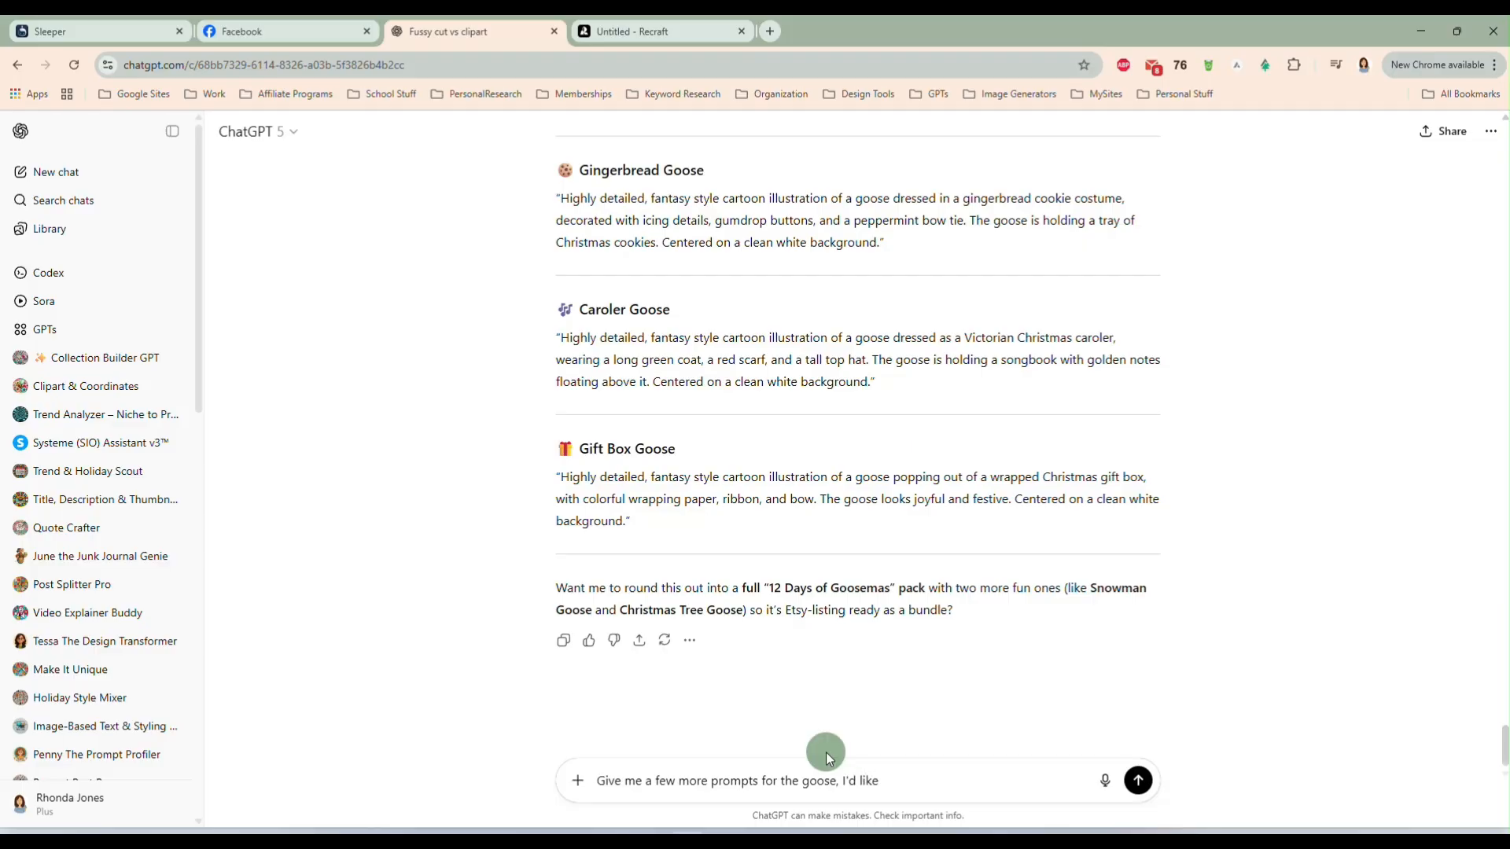
pyautogui.write(' one with a goose wrapped in christmas lights')
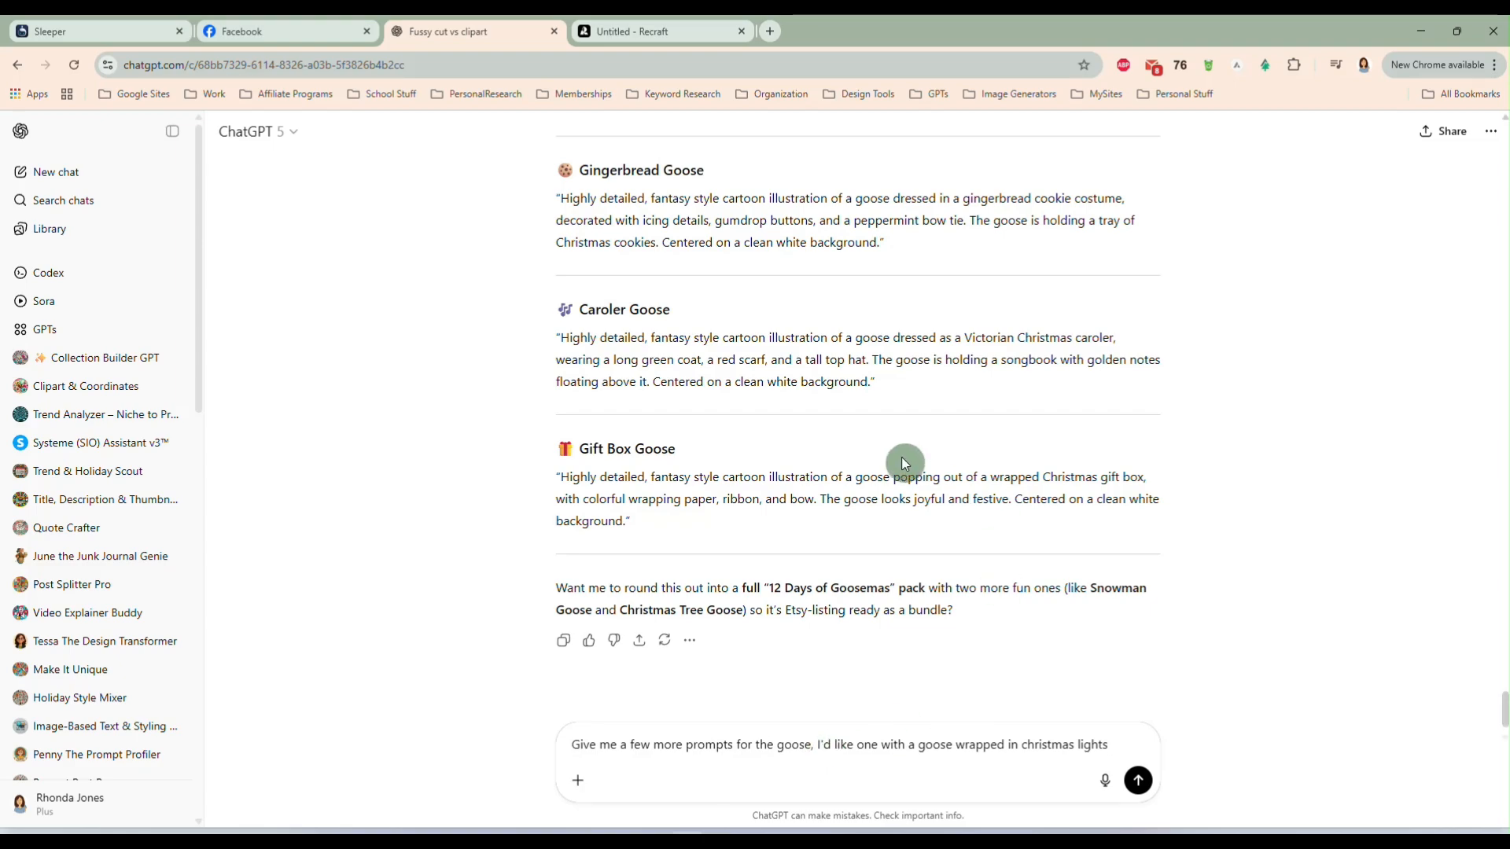
# - Review the existing goose prompts, complete the message with ", and a few others" and send it
pyautogui.scroll(3, 861, 467)
pyautogui.scroll(7, 818, 399)
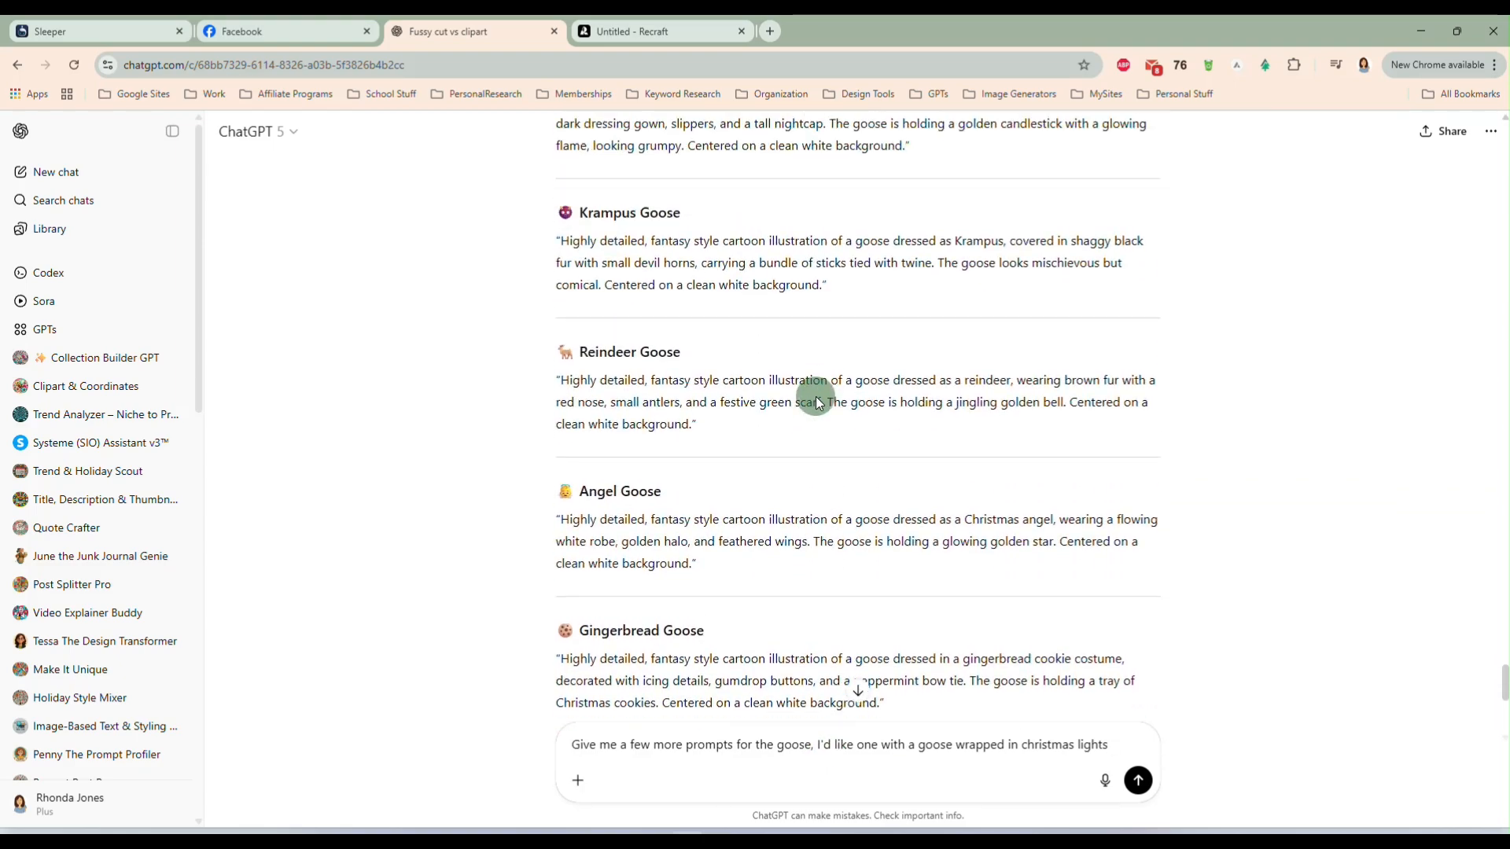
pyautogui.scroll(5, 814, 390)
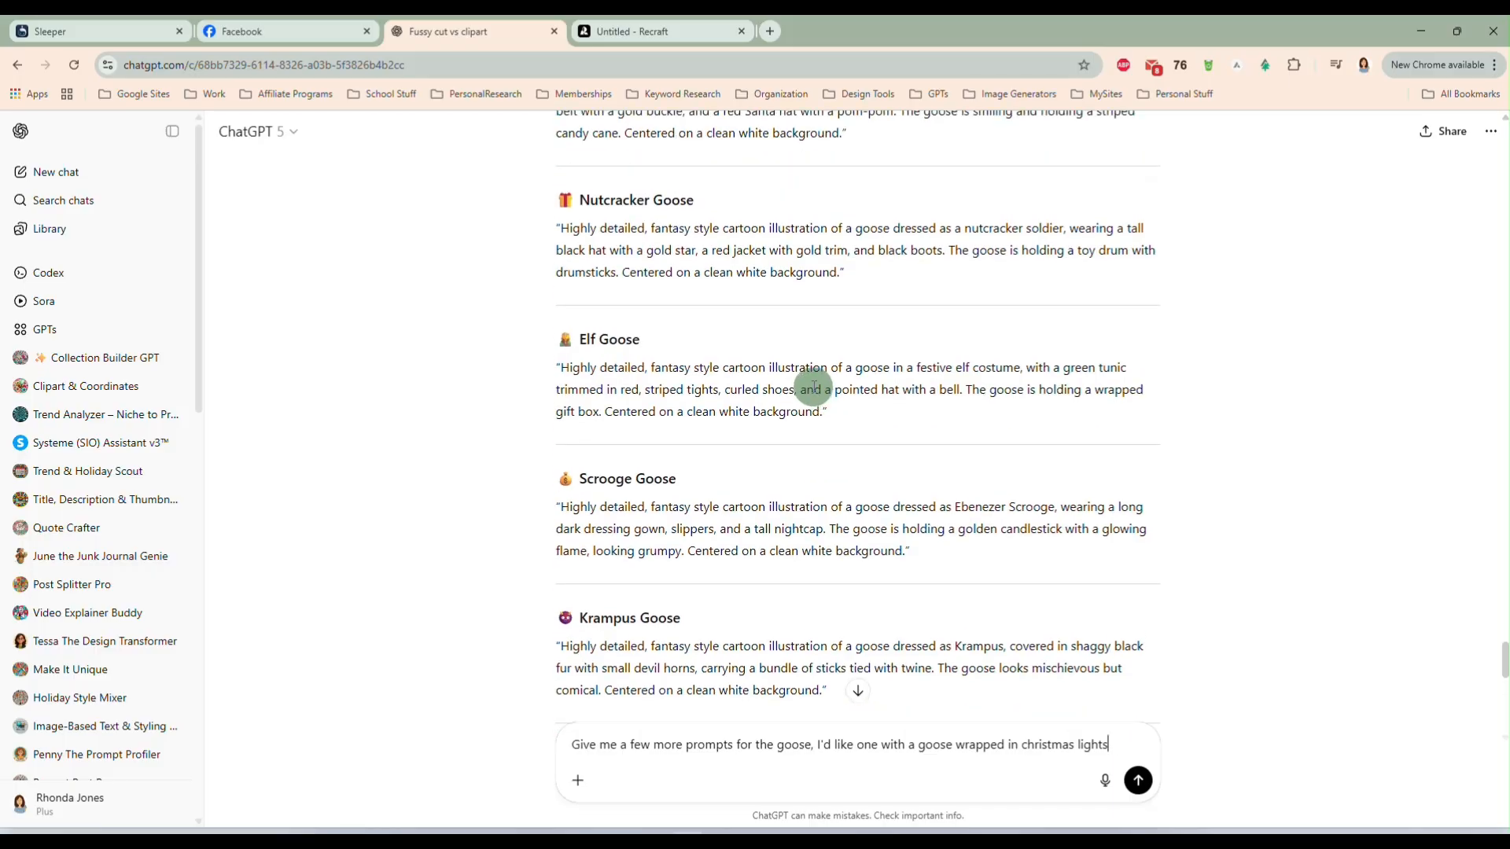
pyautogui.scroll(-13, 813, 393)
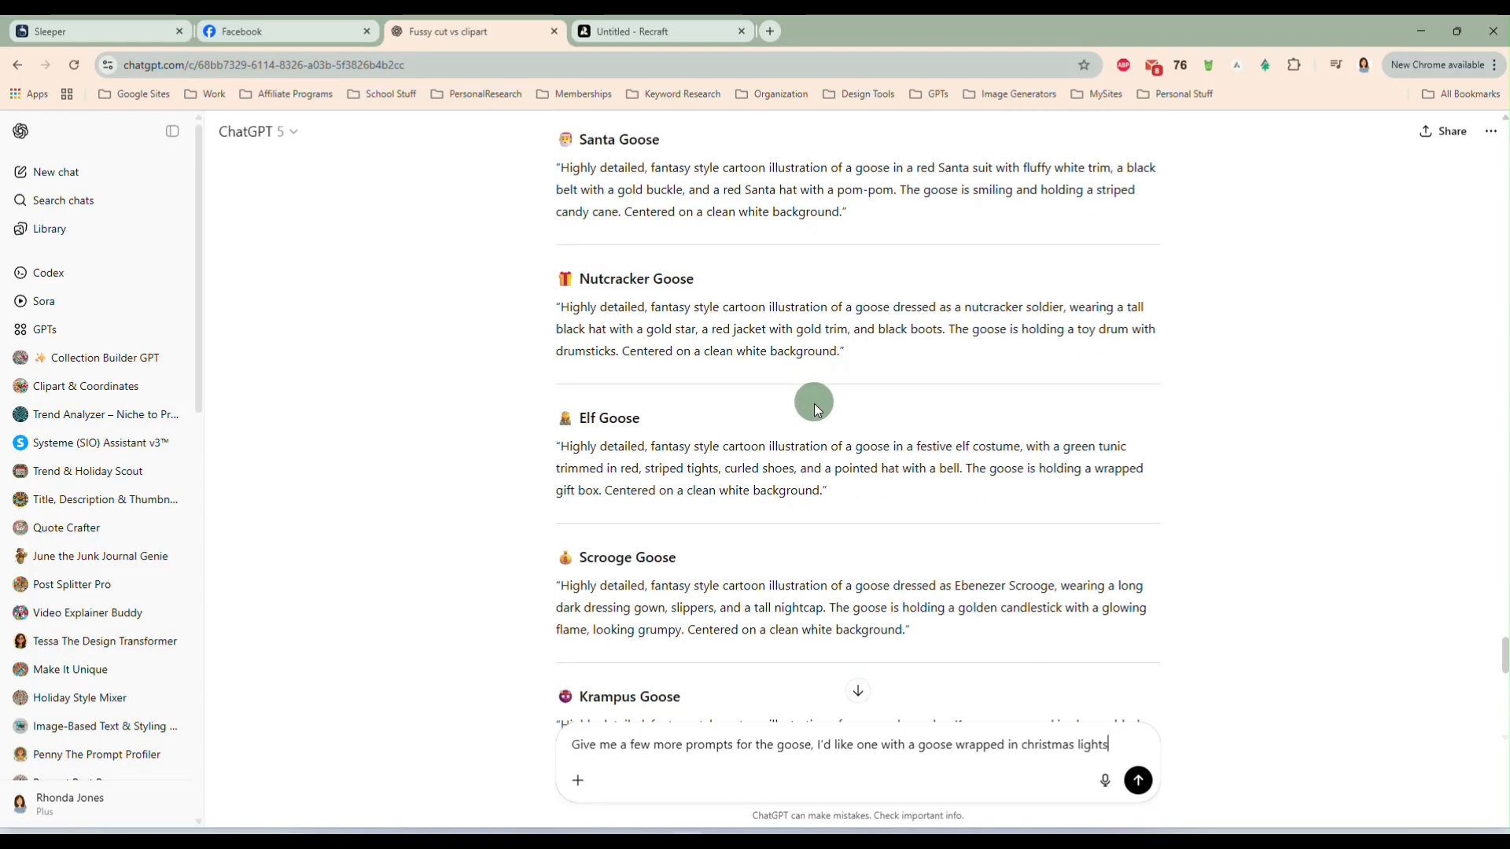
pyautogui.scroll(-2, 828, 515)
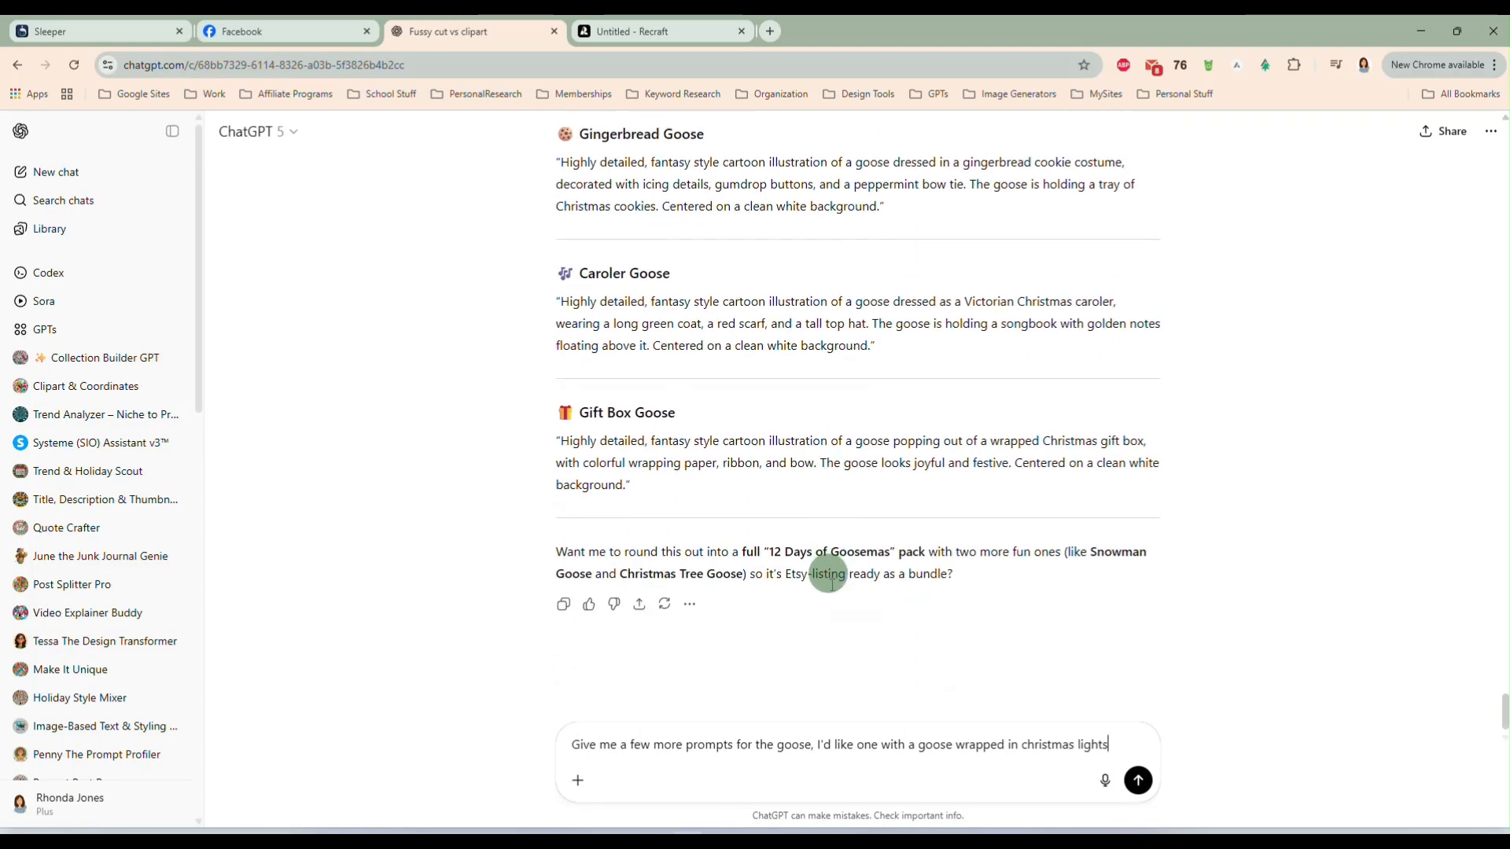
pyautogui.write(',')
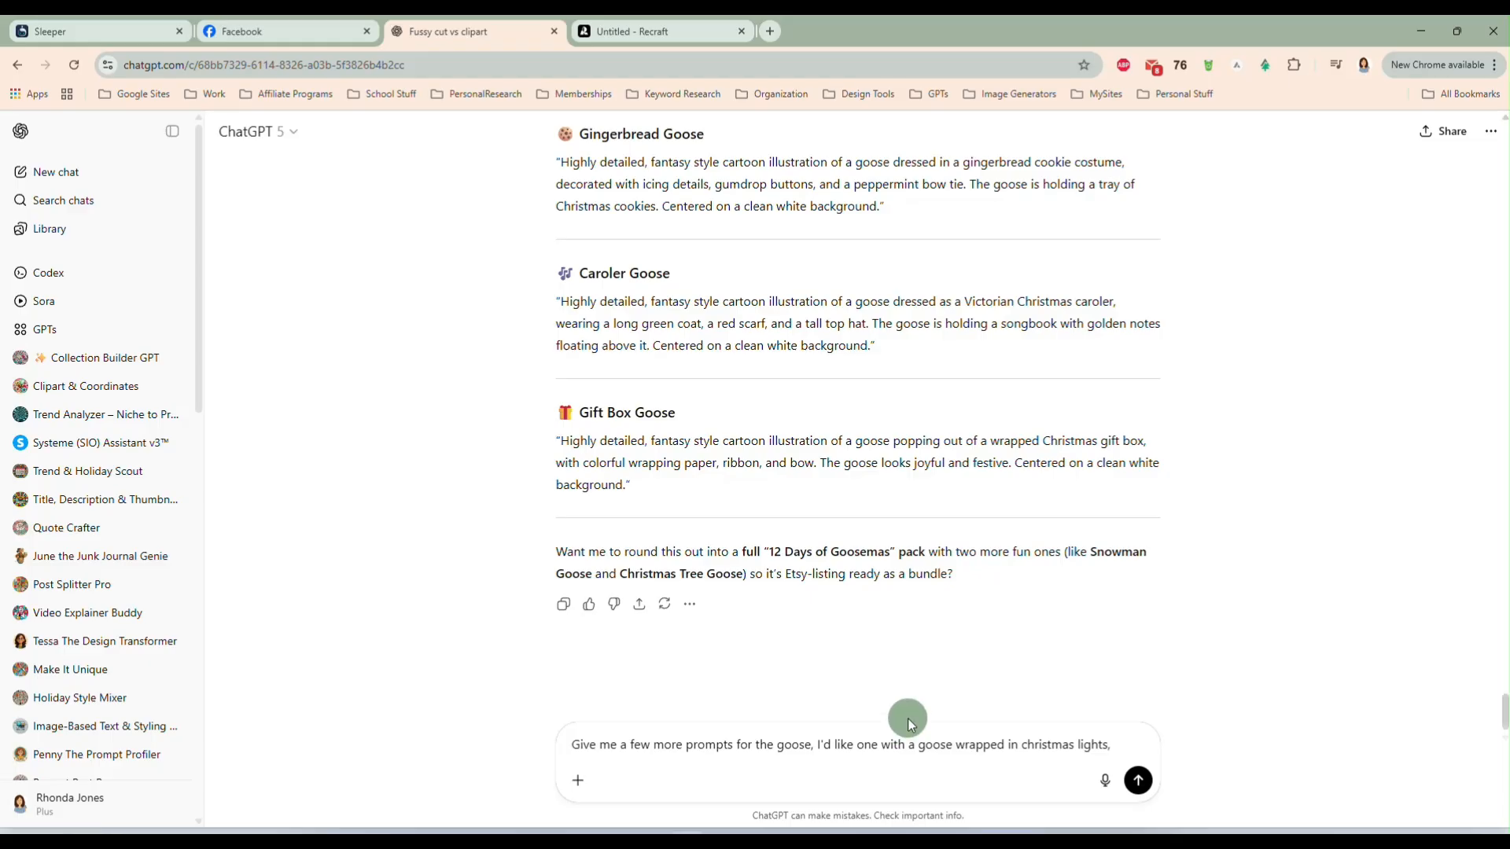
pyautogui.write(' and a few')
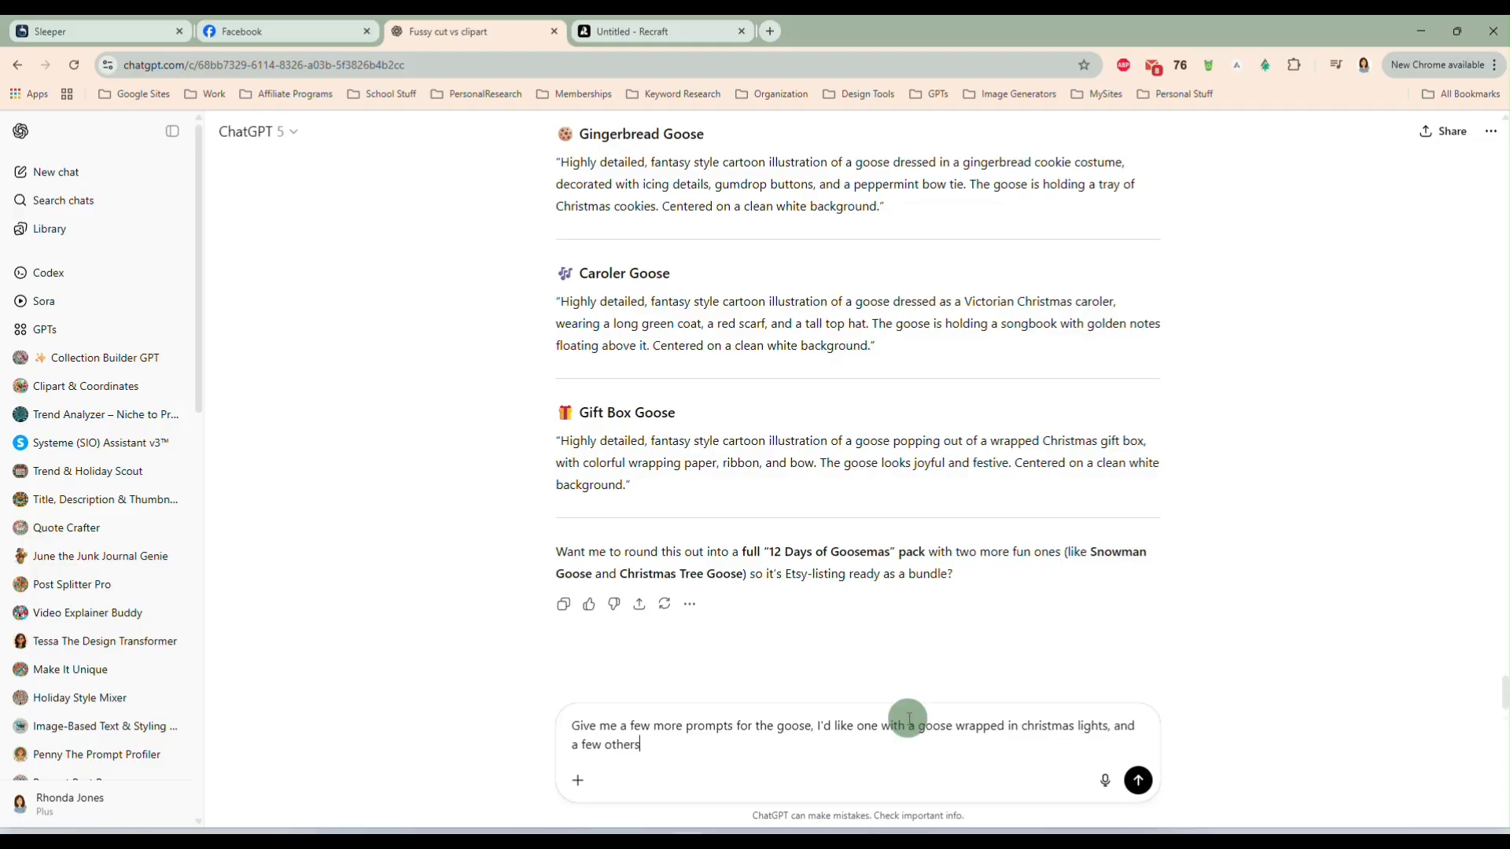
pyautogui.write(' others')
pyautogui.press('Return')
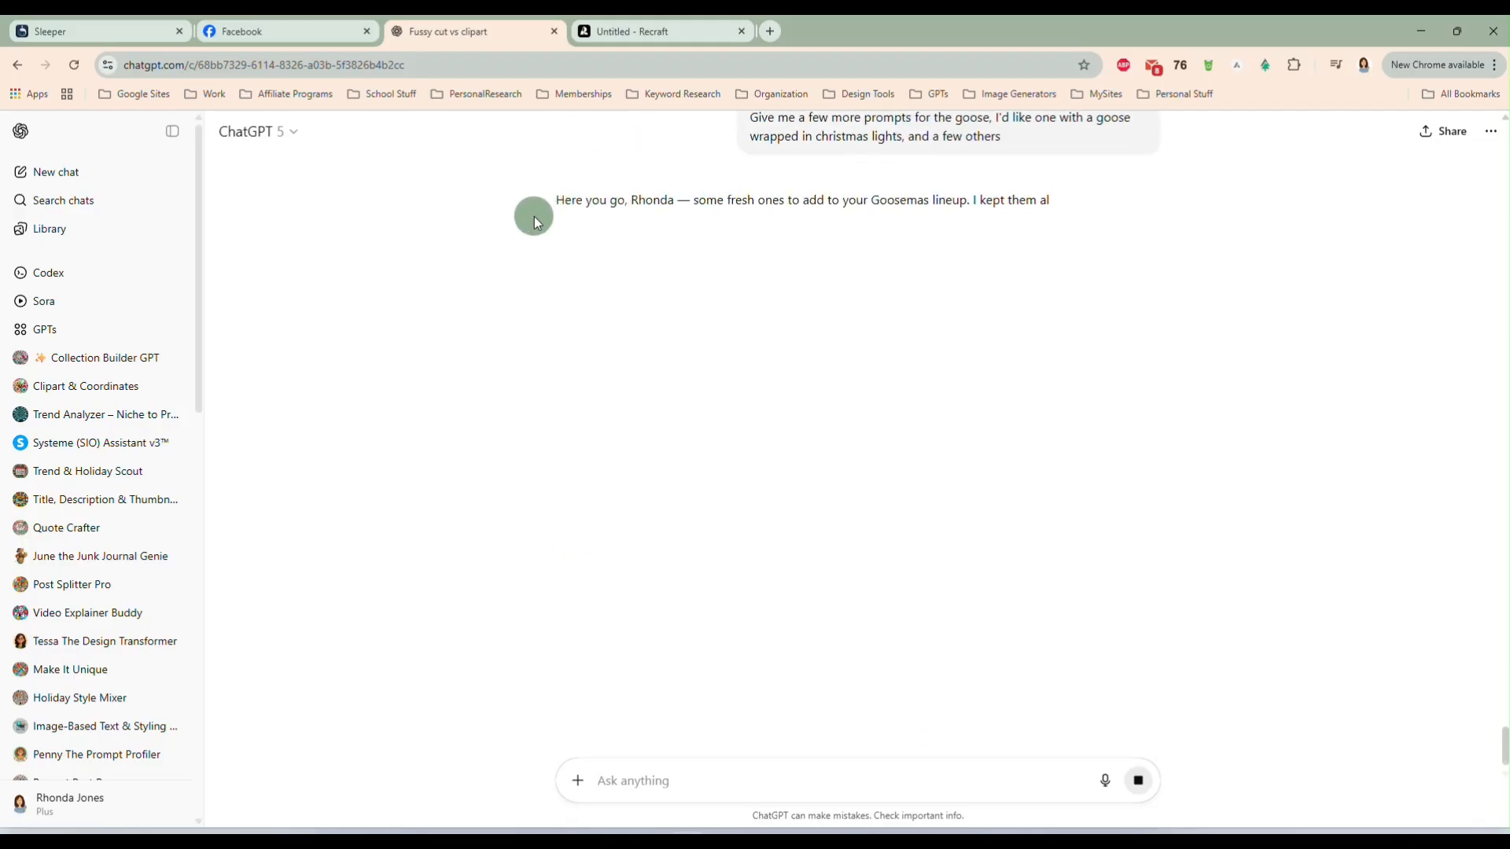
# - Copy the Gingerbread Goose prompt from the earlier ChatGPT answer and return to the Recraft project
pyautogui.scroll(7, 543, 221)
pyautogui.scroll(2, 550, 236)
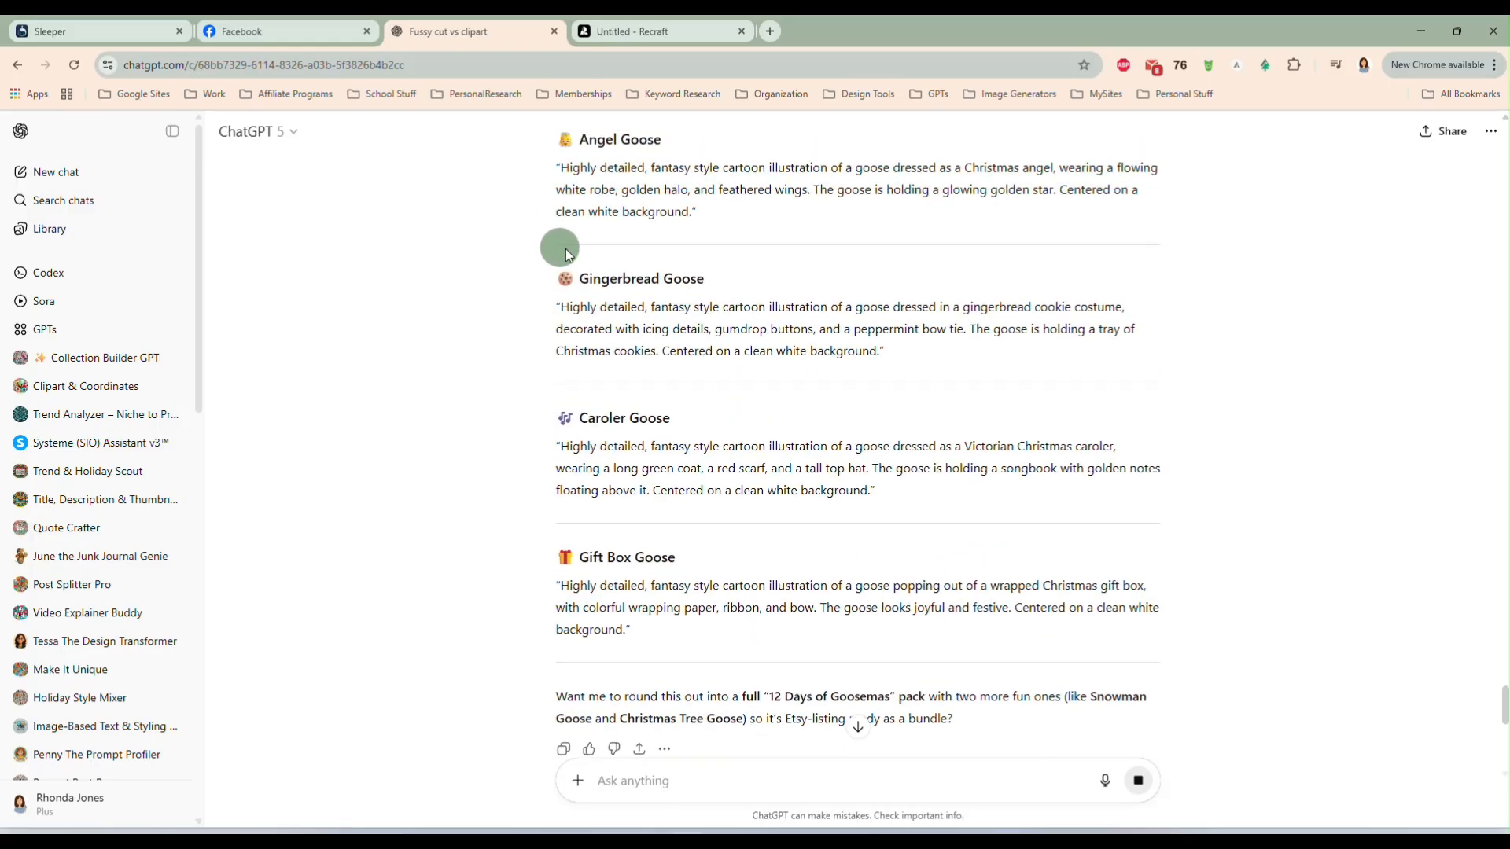
pyautogui.moveTo(878, 352); pyautogui.dragTo(574, 306)
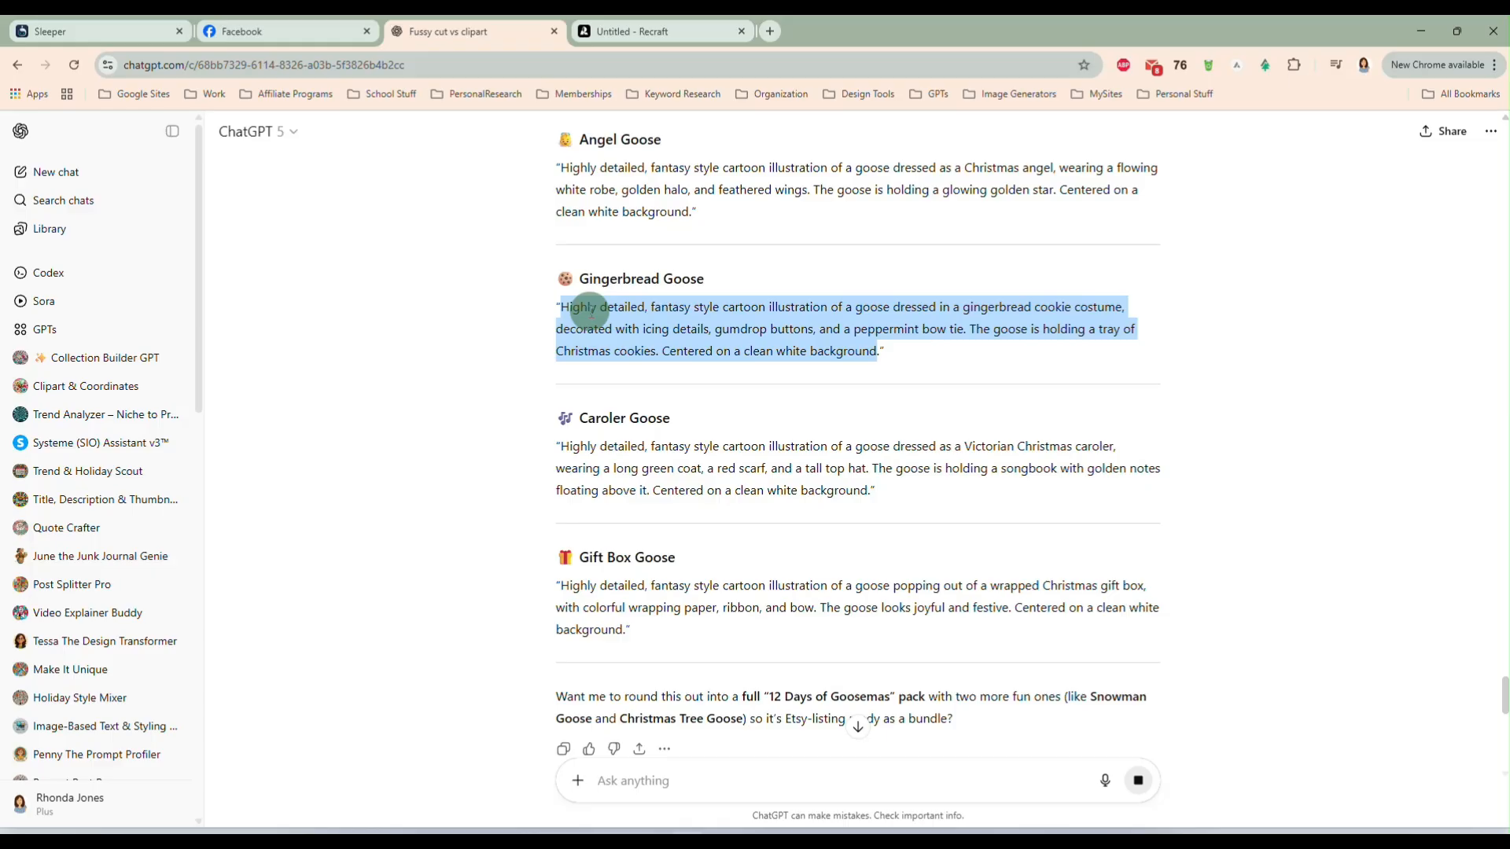
pyautogui.click(695, 34)
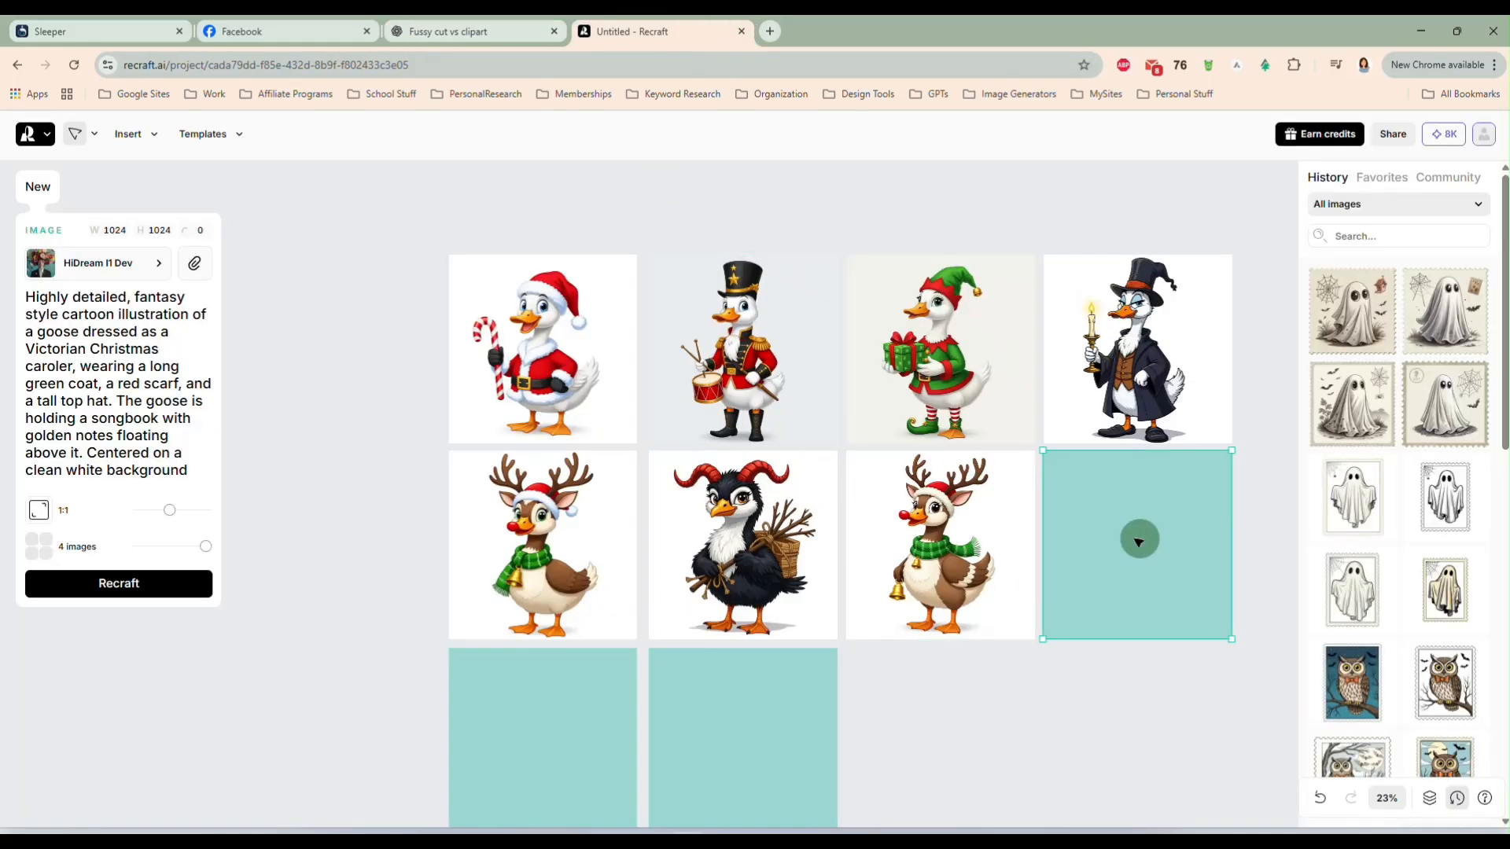
# - Check the prompt and image variations of the third frame in the second row, and reselect the empty fourth frame
pyautogui.scroll(-1, 1133, 541)
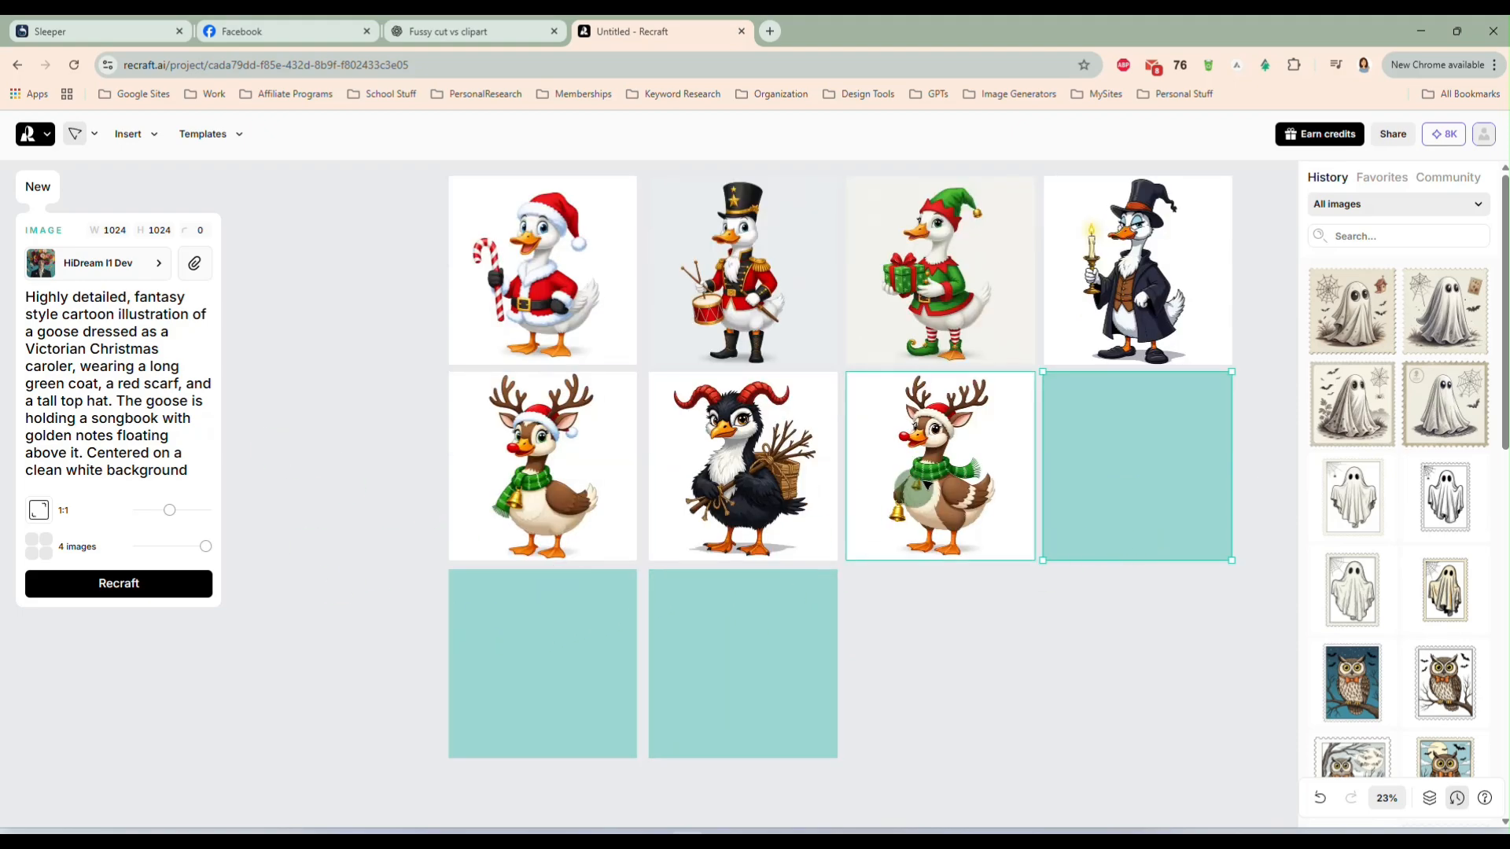
pyautogui.click(928, 485)
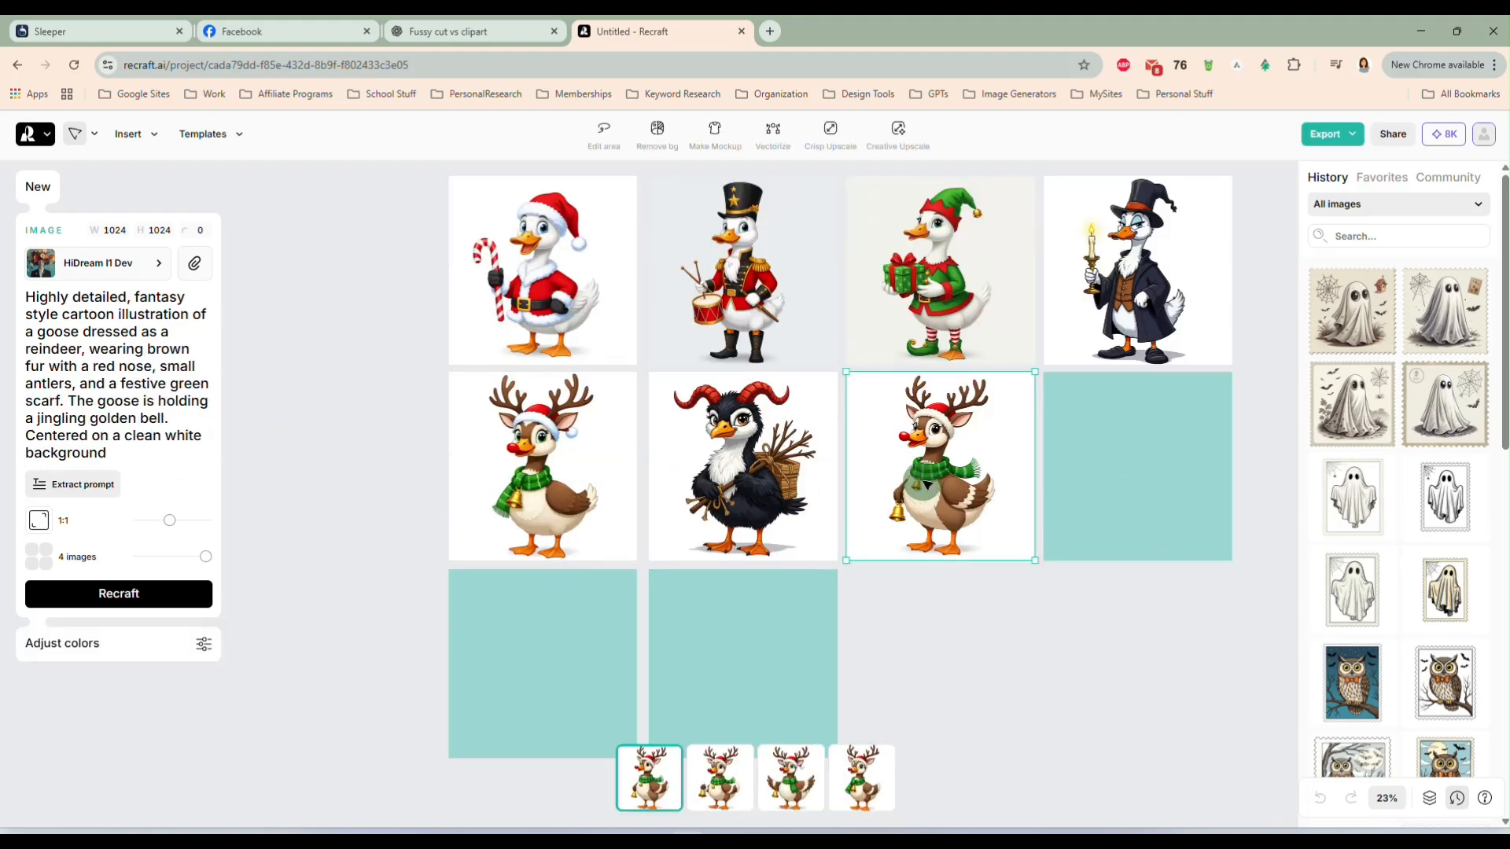
pyautogui.click(1124, 485)
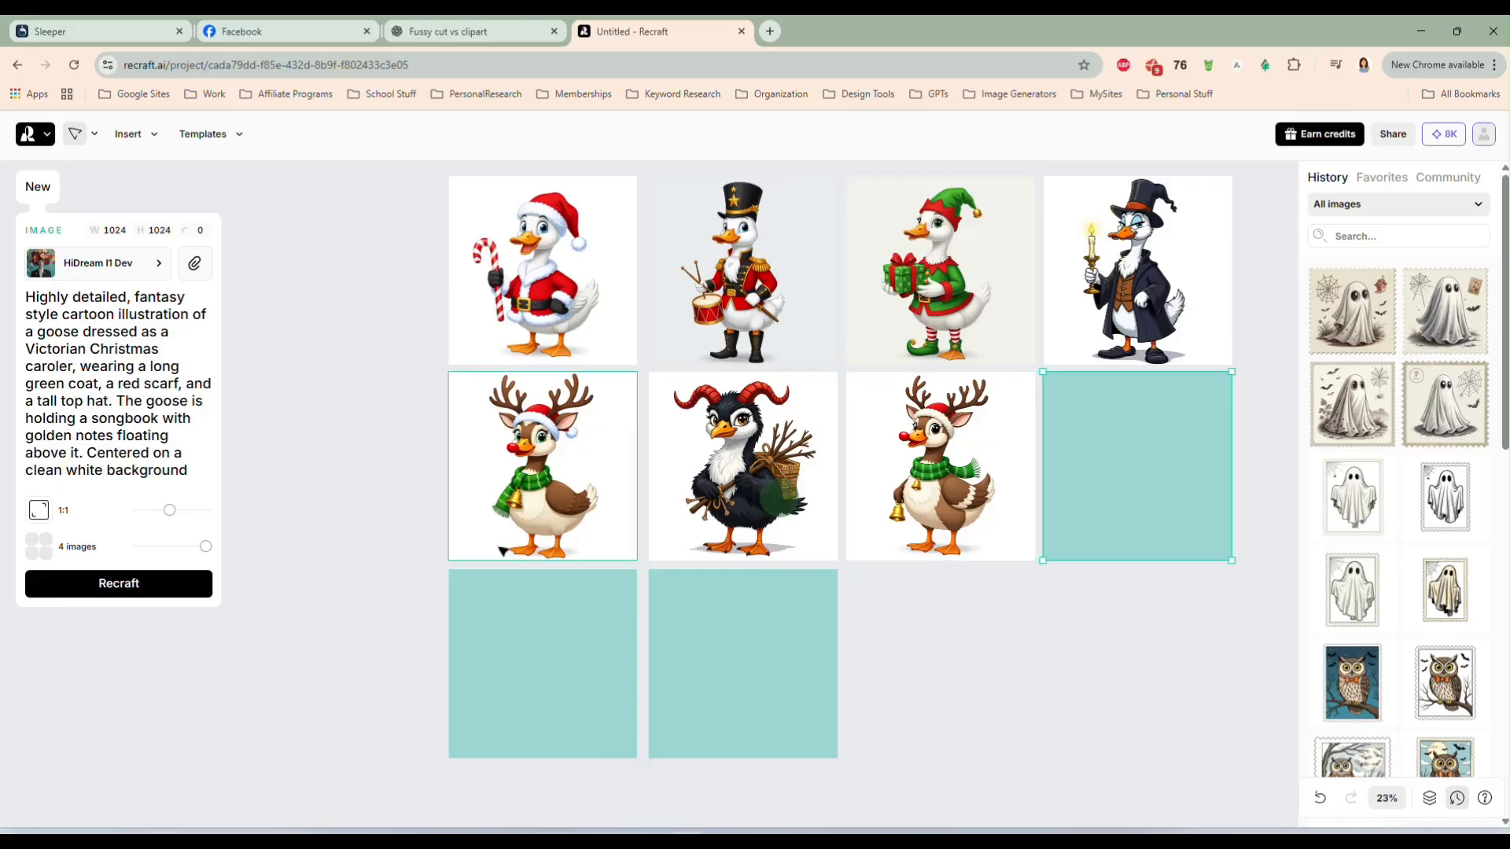
# - Generate the Victorian caroler goose in the second row's fourth frame and the gingerbread goose in the third row's first frame
pyautogui.click(166, 598)
pyautogui.click(545, 657)
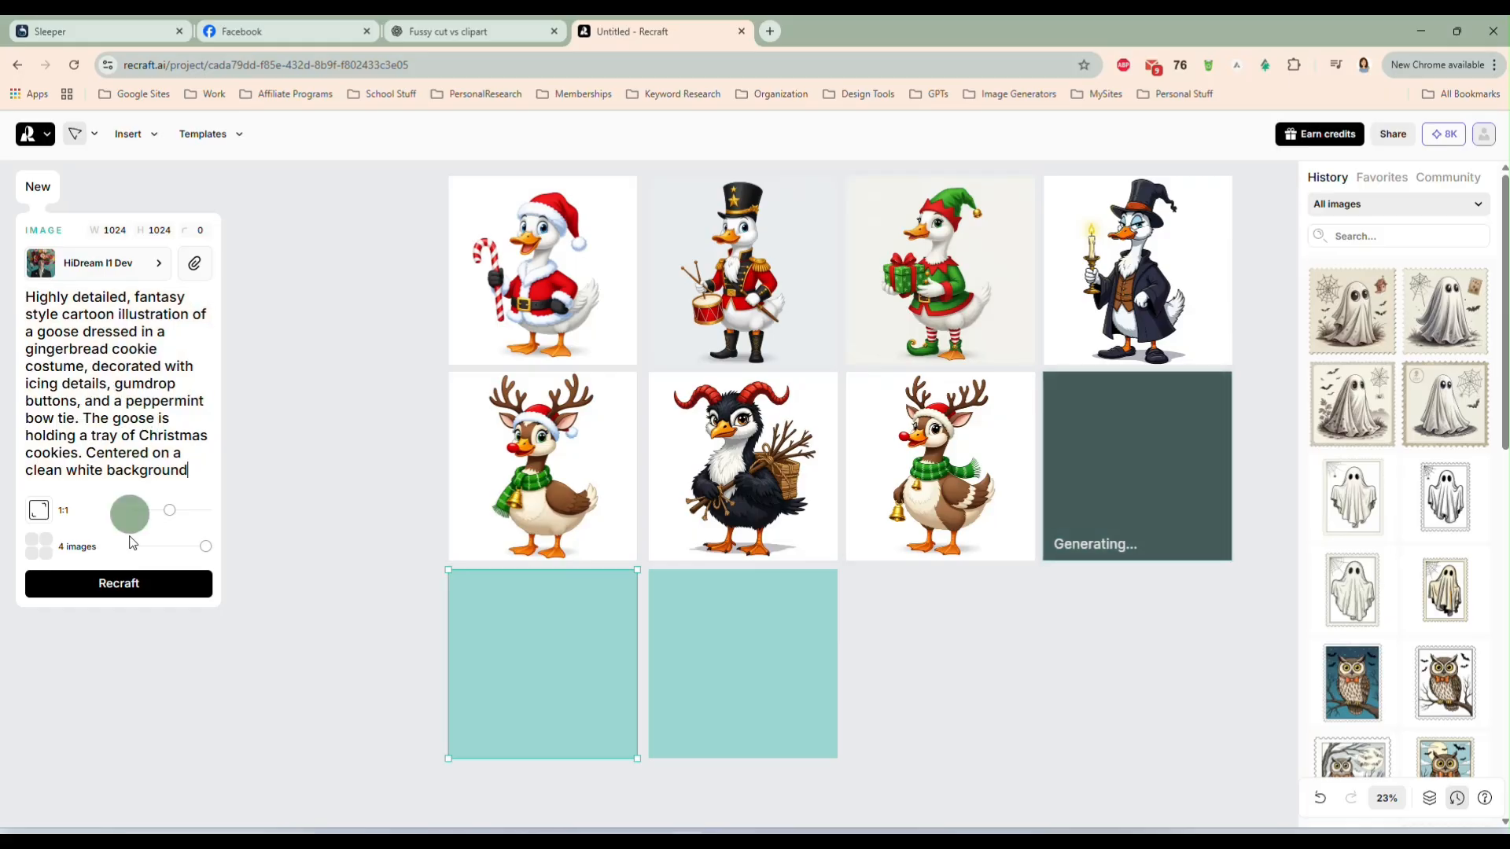
pyautogui.click(148, 585)
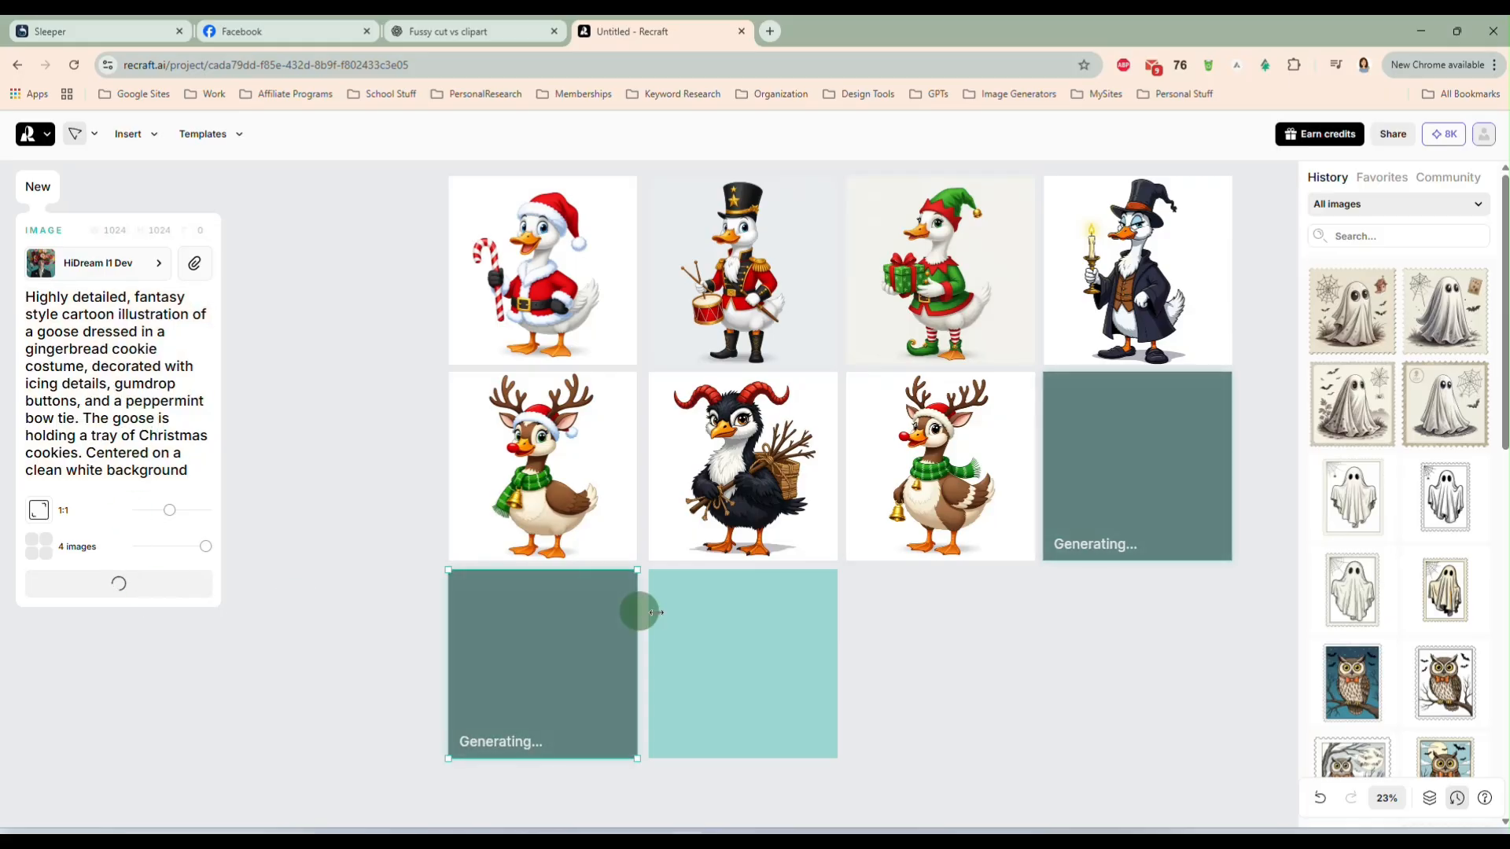
# - Copy the Christmas Lights Goose prompt from the latest ChatGPT answer
pyautogui.click(479, 36)
pyautogui.scroll(-6, 589, 456)
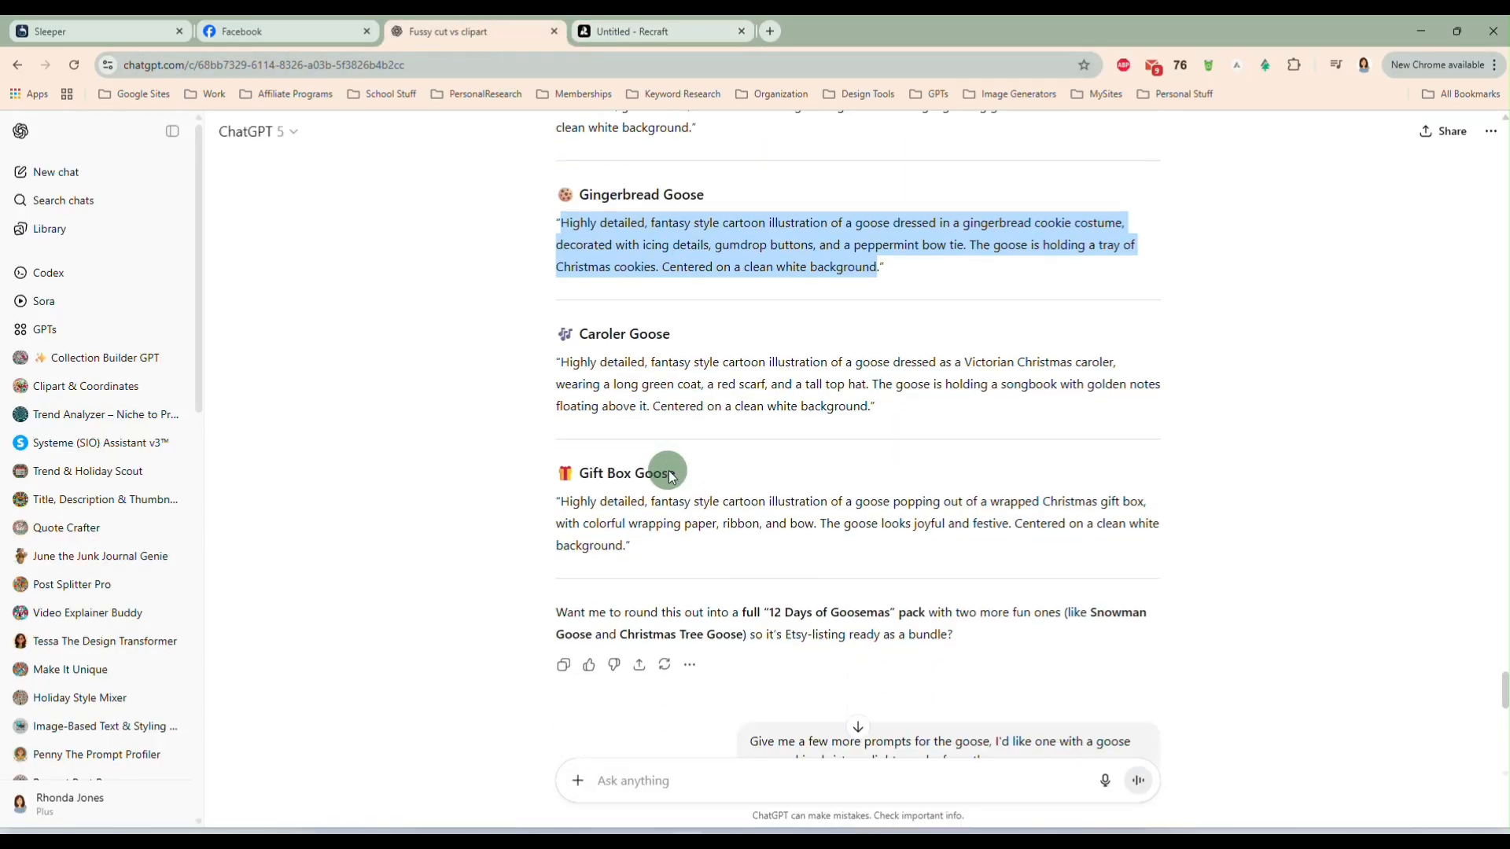
pyautogui.scroll(-3, 708, 445)
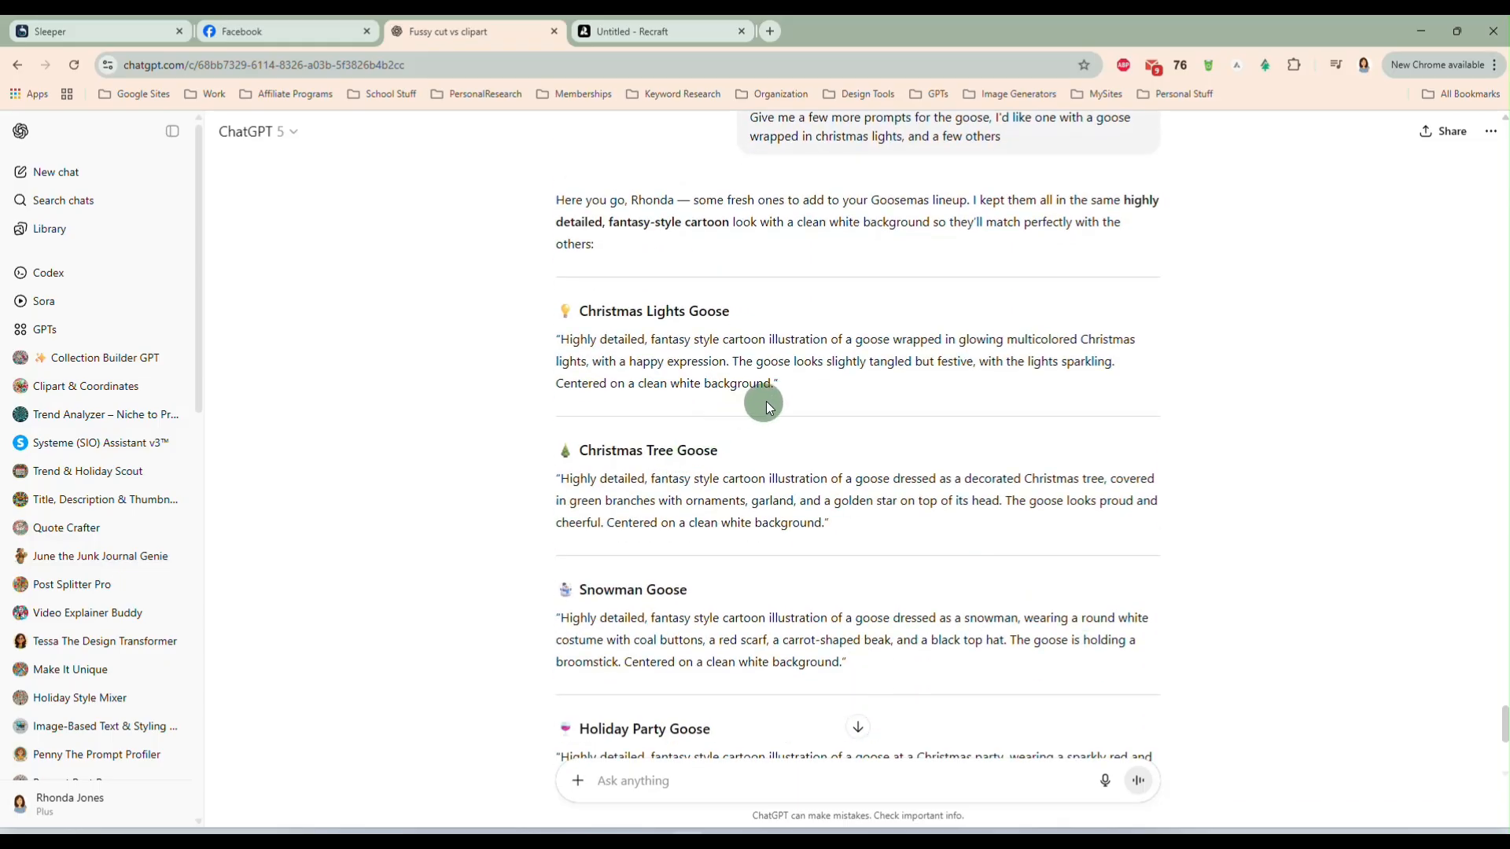
pyautogui.moveTo(769, 385); pyautogui.dragTo(570, 339)
pyautogui.hotkey('ctrl', 'c')
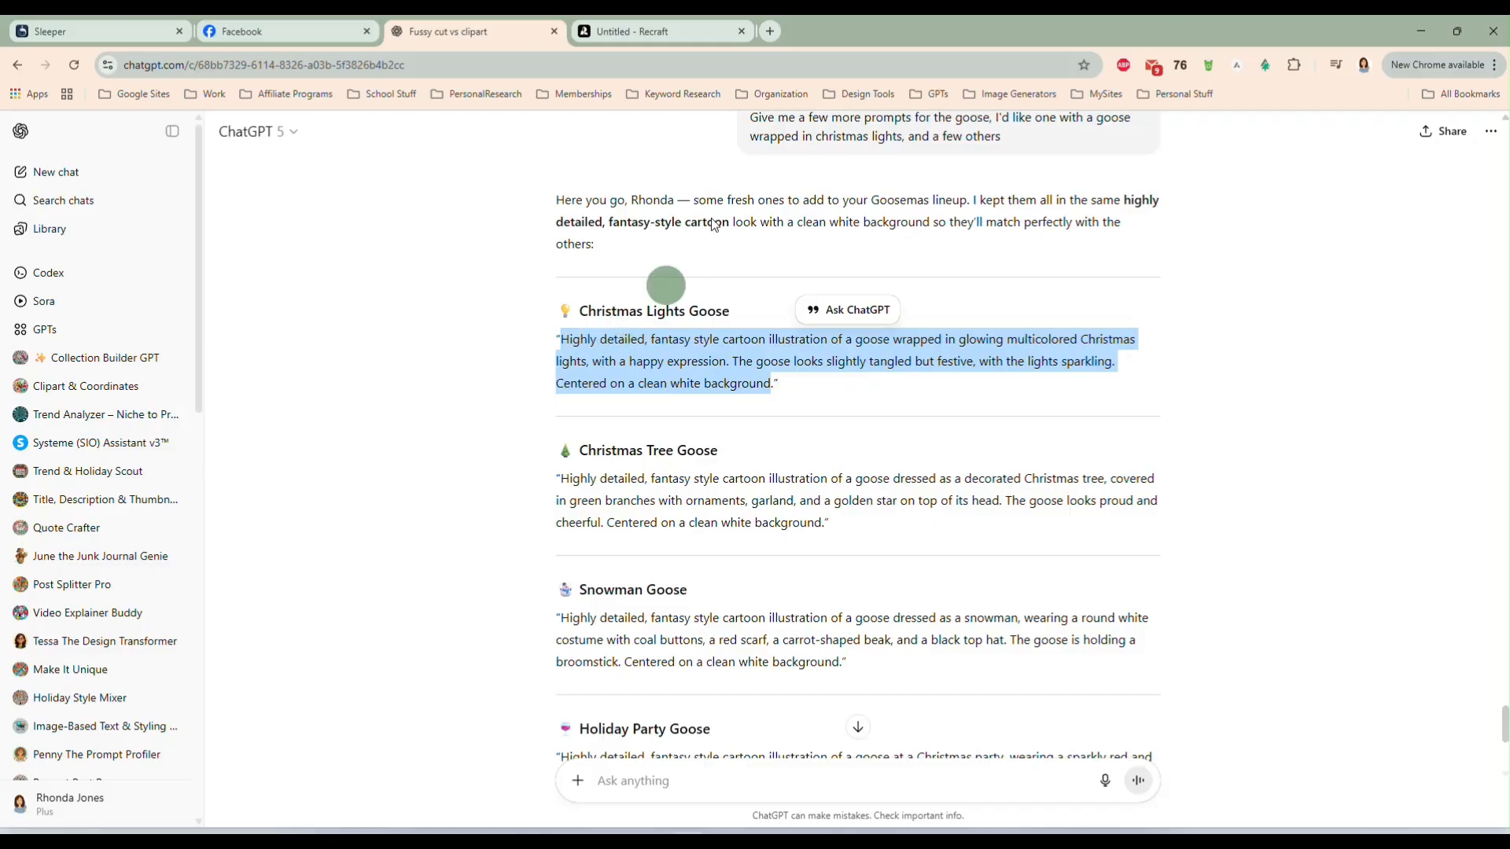
# - Generate the Christmas lights goose from the copied prompt in the third row's second Recraft frame, and duplicate that frame into the third position
pyautogui.click(716, 33)
pyautogui.click(778, 605)
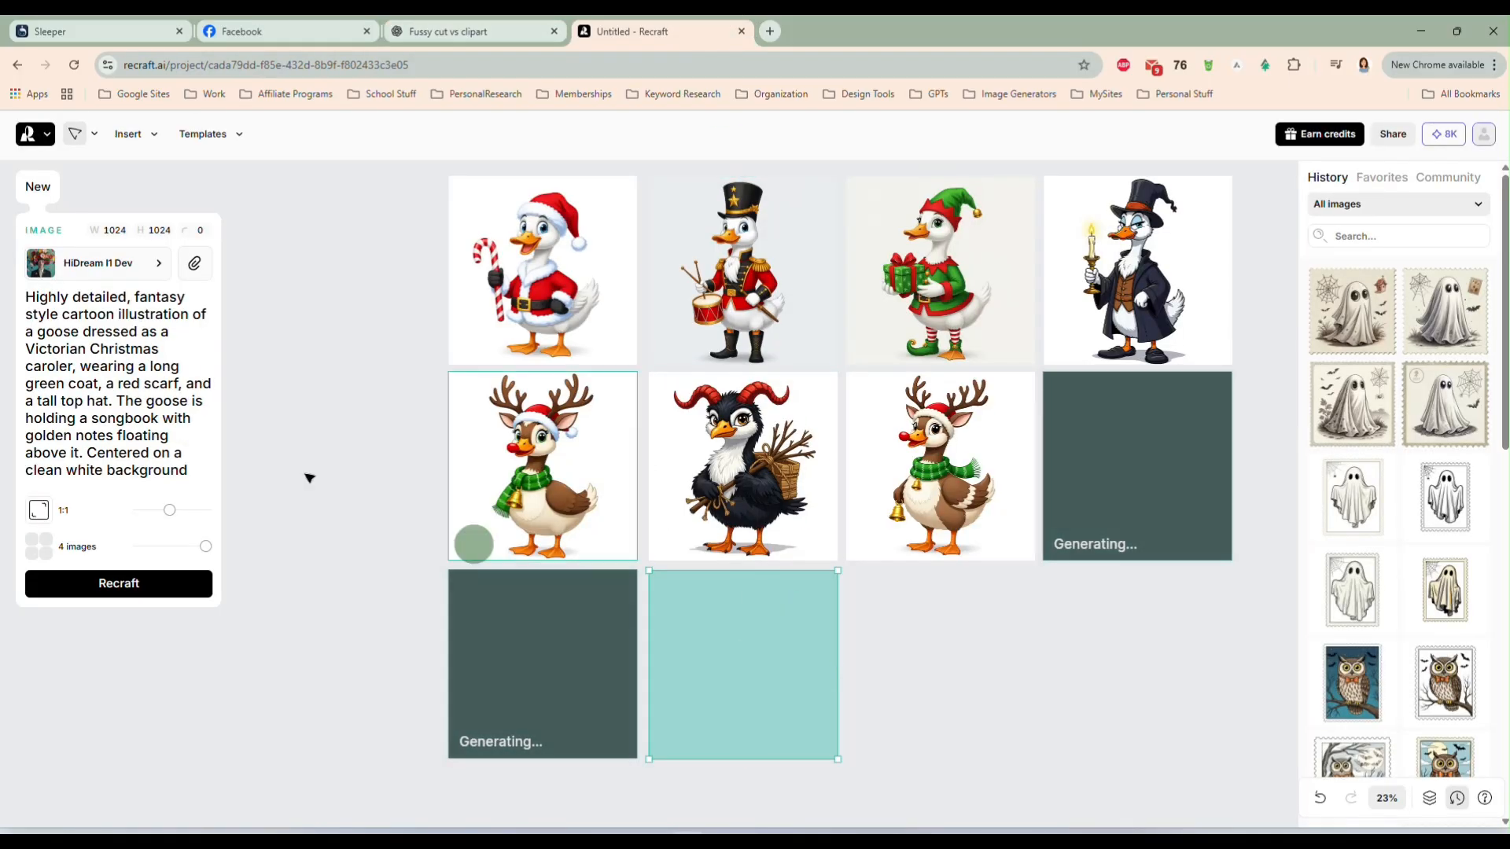
pyautogui.click(98, 359)
pyautogui.hotkey('ctrl', 'a')
pyautogui.hotkey('ctrl', 'v')
pyautogui.click(143, 581)
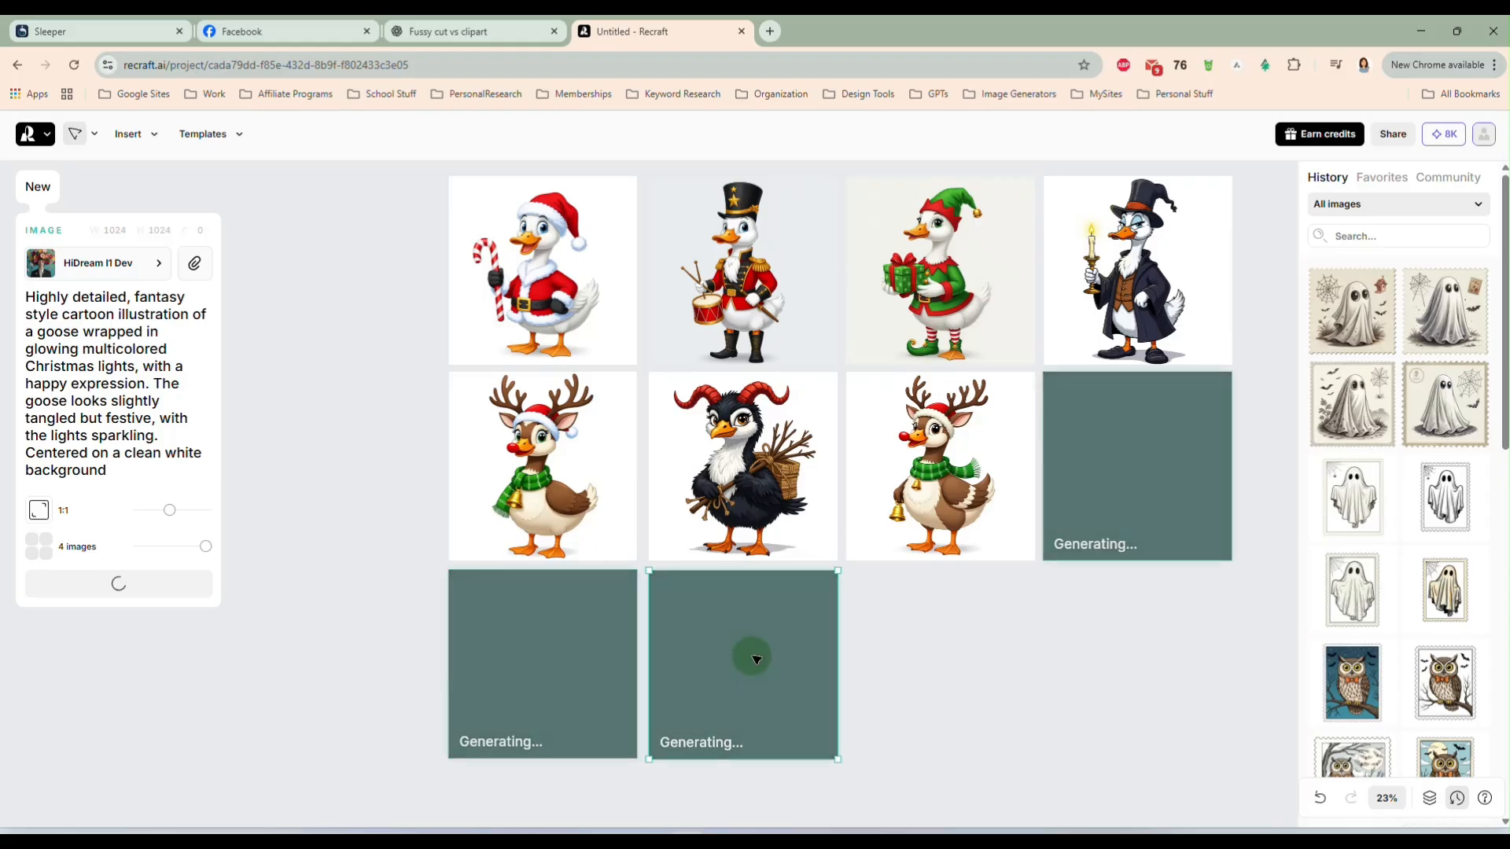
pyautogui.moveTo(756, 658); pyautogui.dragTo(941, 650)
# - Compare the new ChatGPT goose prompts, including the Caroler Goose, with those in the earlier answer, and return to the Recraft project
pyautogui.click(496, 29)
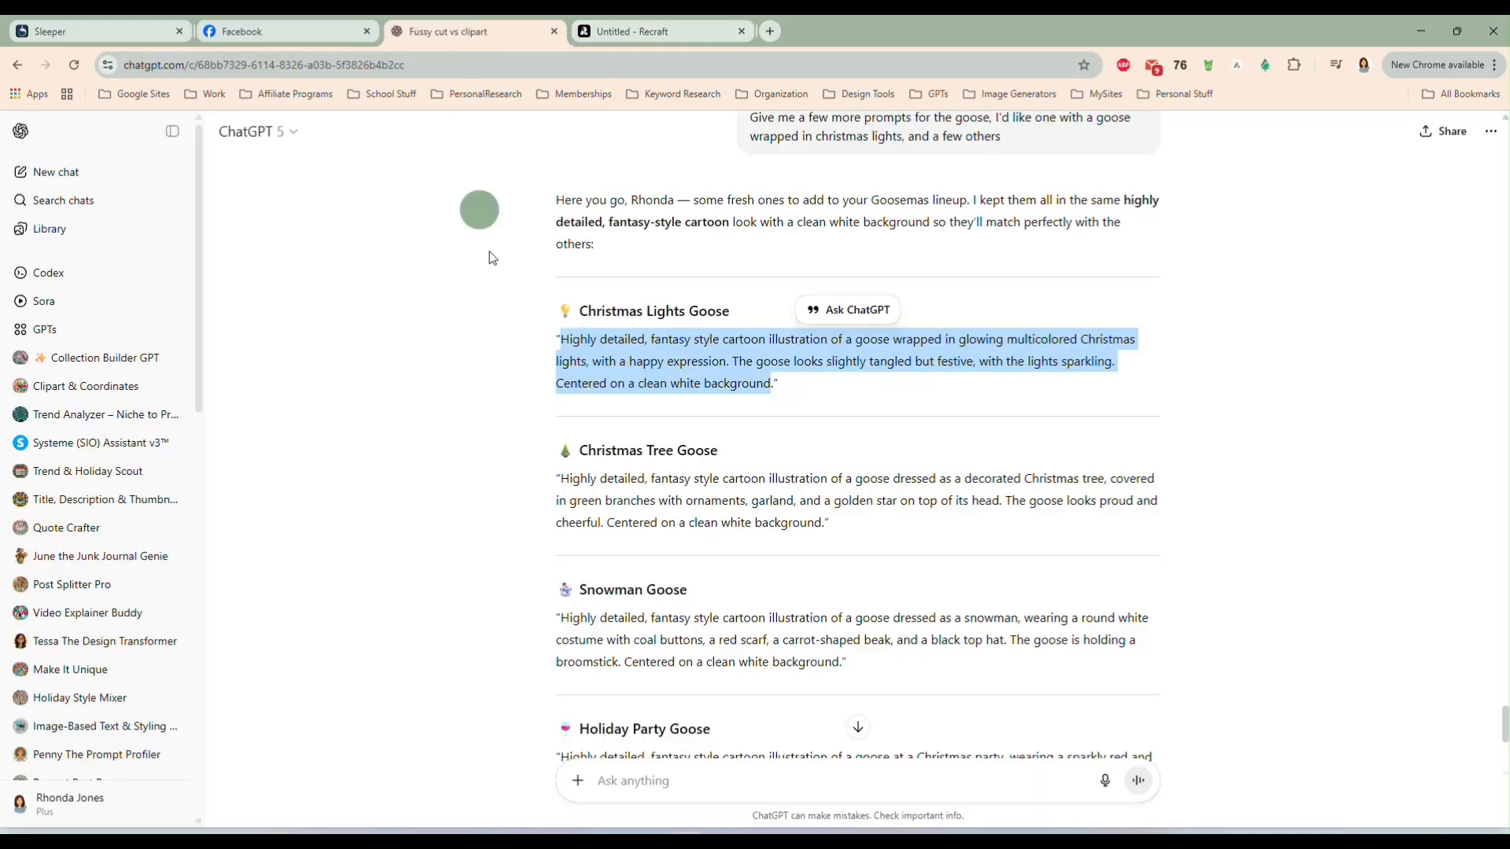
pyautogui.scroll(-3, 534, 440)
pyautogui.scroll(-1, 534, 445)
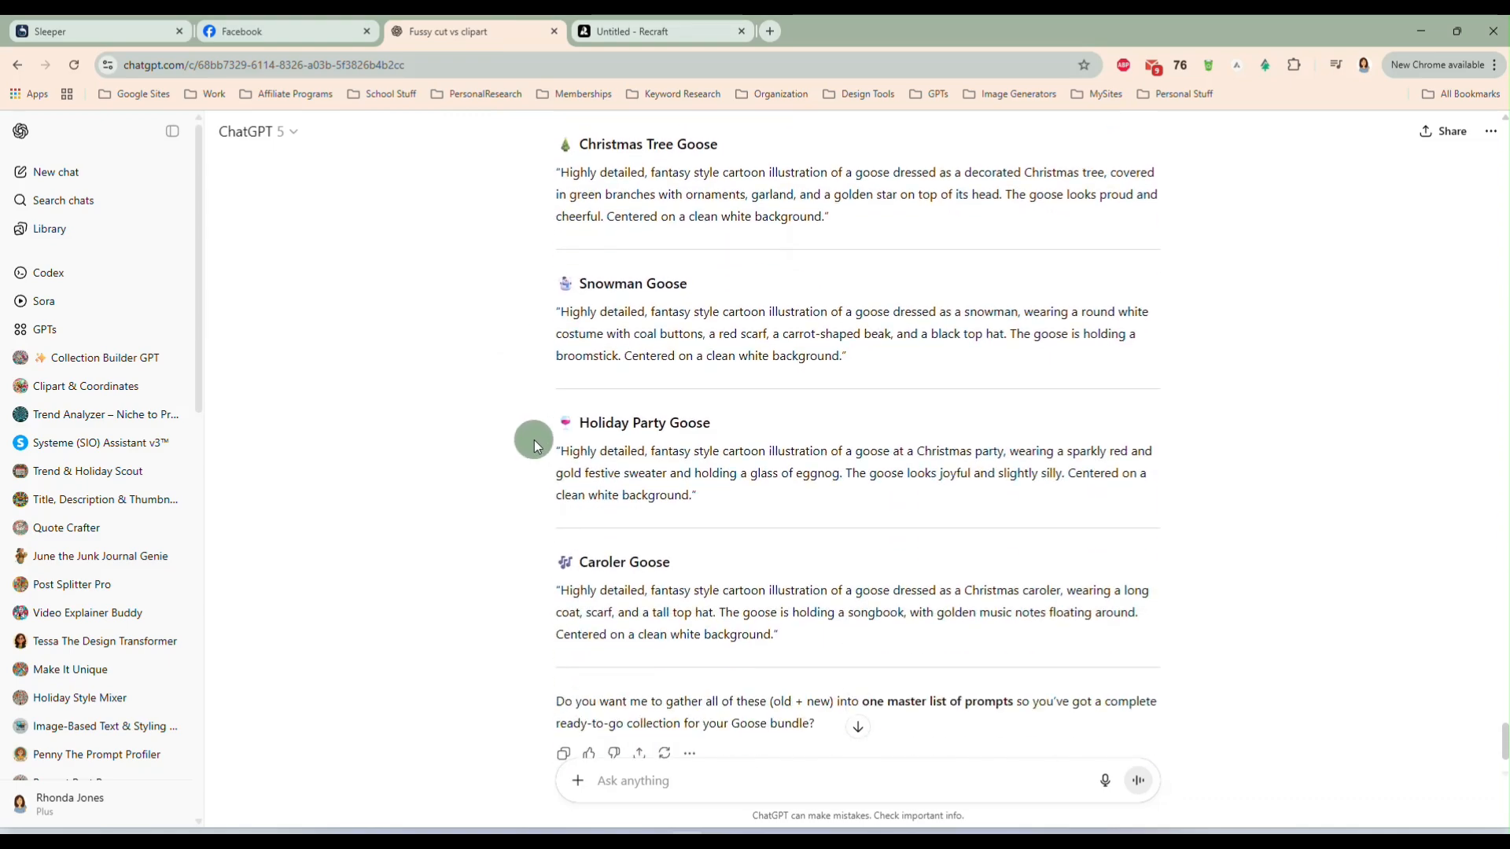
pyautogui.scroll(-2, 534, 445)
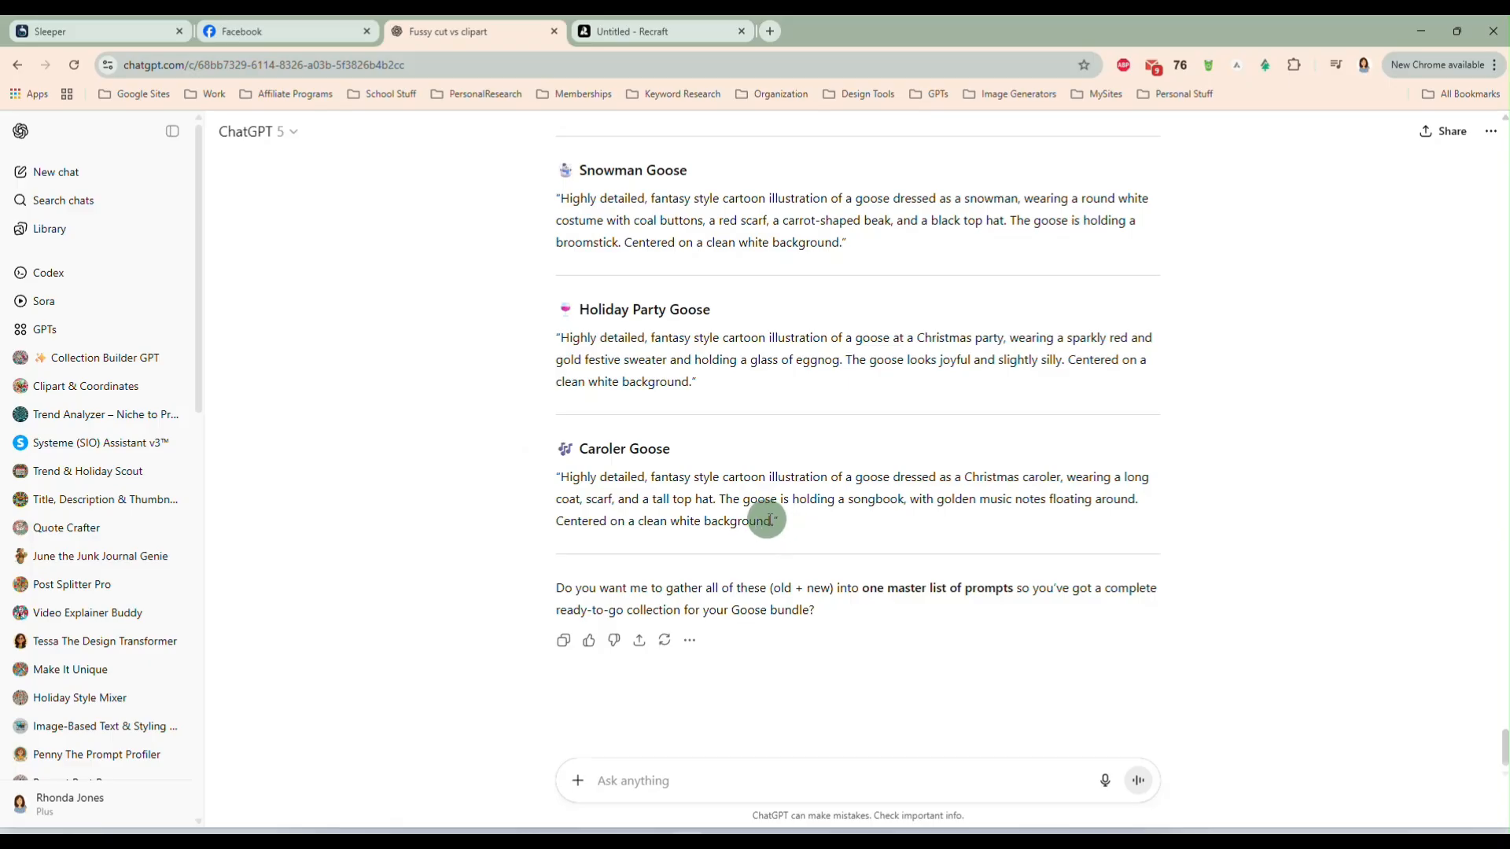
pyautogui.moveTo(769, 520); pyautogui.dragTo(570, 480)
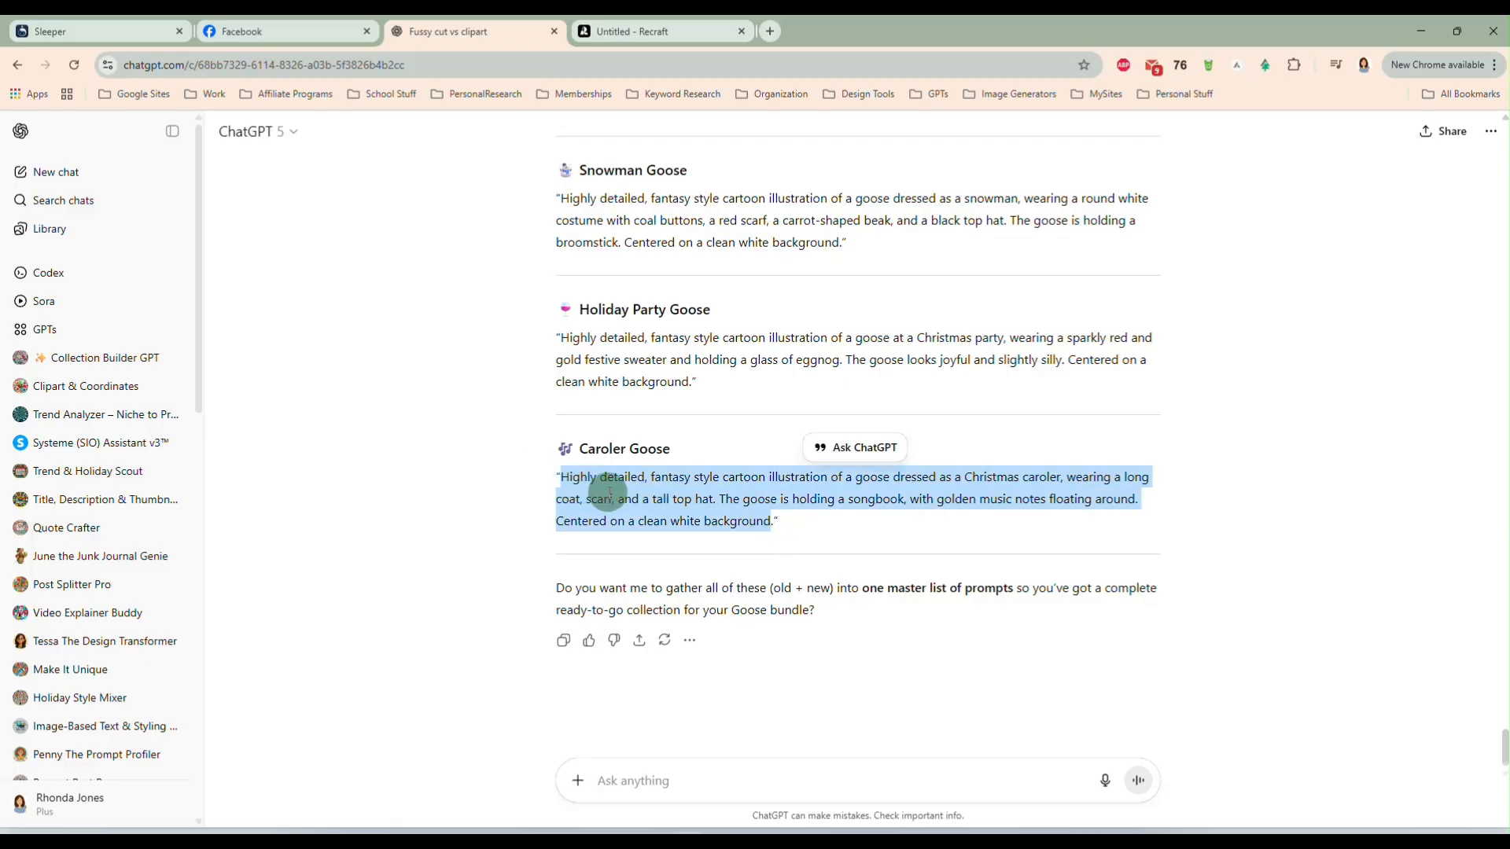
pyautogui.scroll(13, 775, 350)
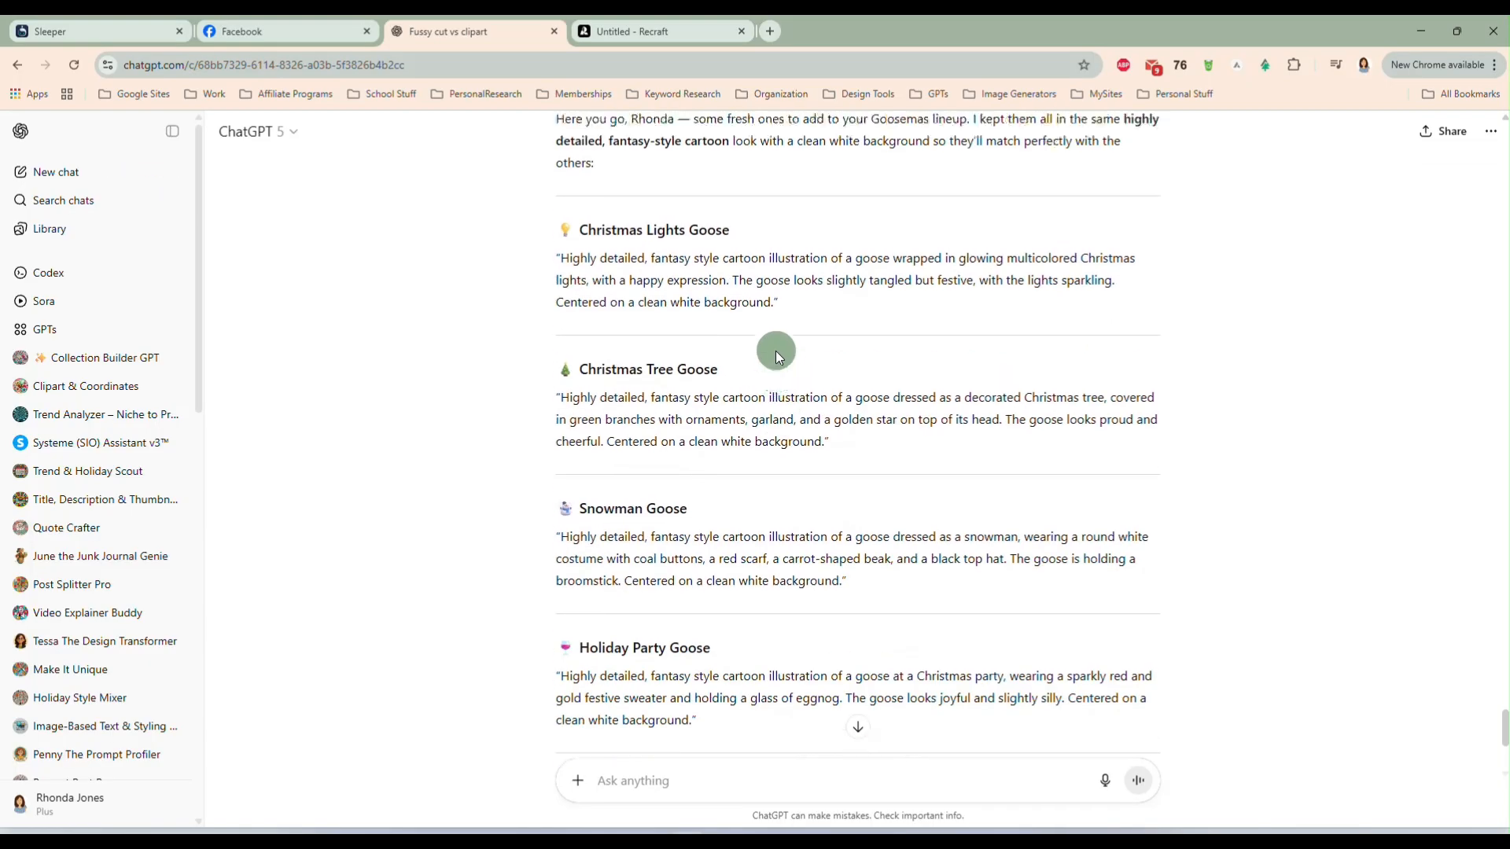
pyautogui.scroll(2, 774, 351)
pyautogui.scroll(-2, 772, 350)
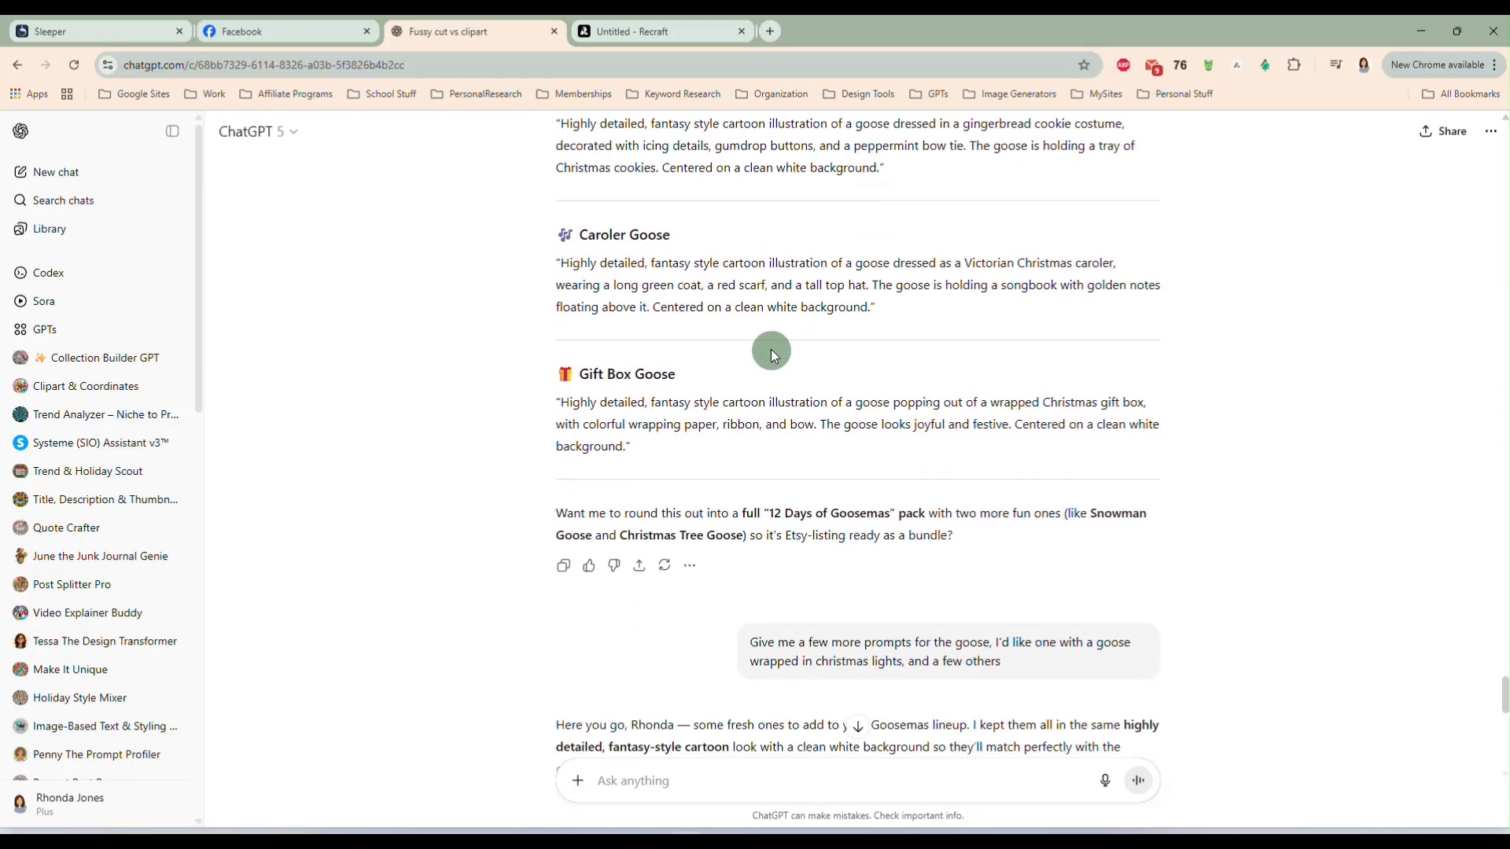
pyautogui.click(640, 35)
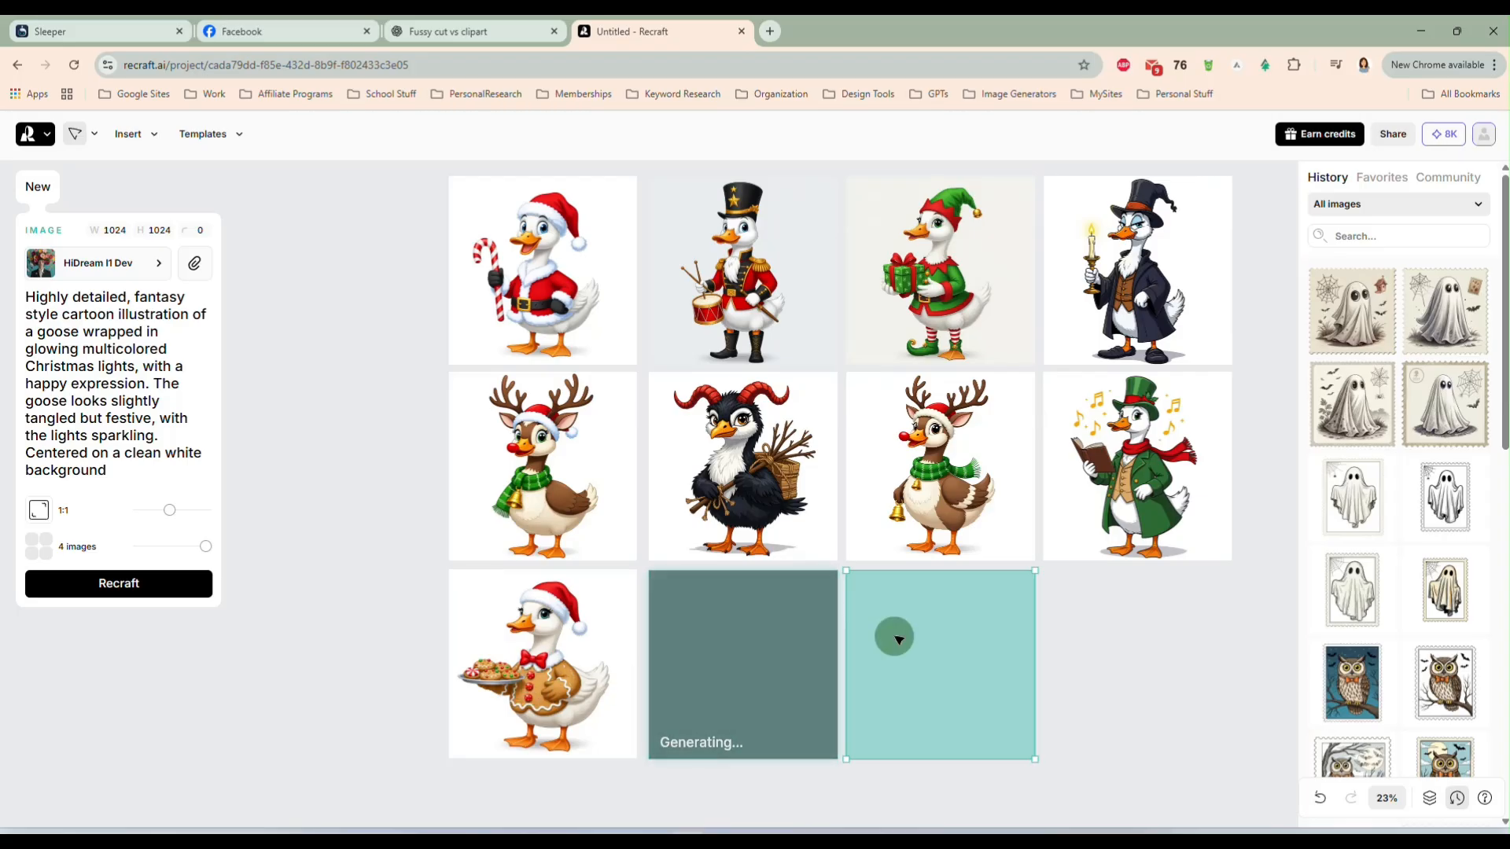
# - Copy the Holiday Party Goose prompt from the latest ChatGPT answer
pyautogui.click(440, 33)
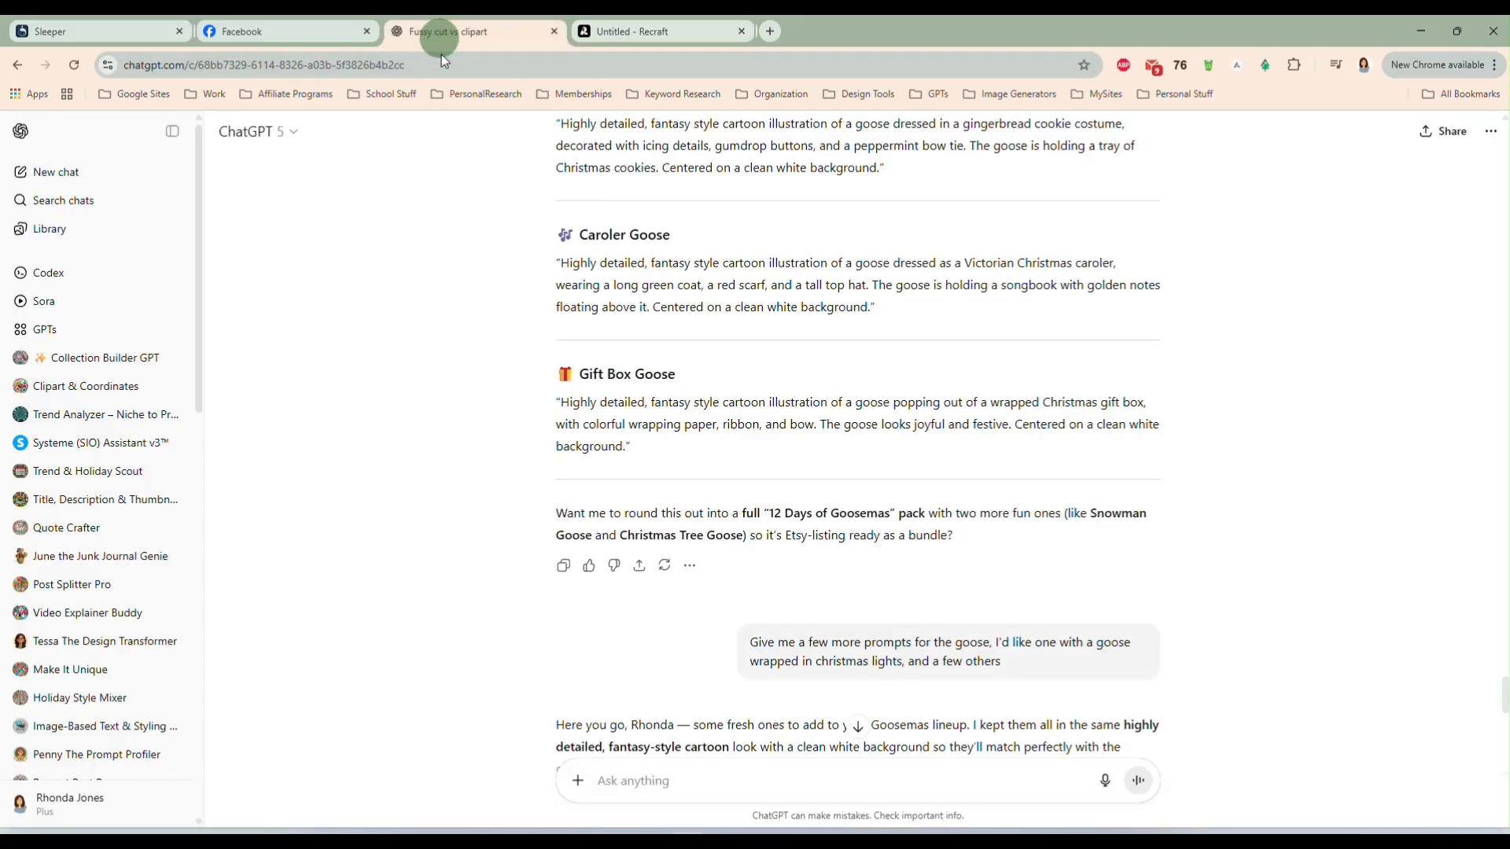
pyautogui.scroll(-3, 613, 472)
pyautogui.scroll(-7, 558, 472)
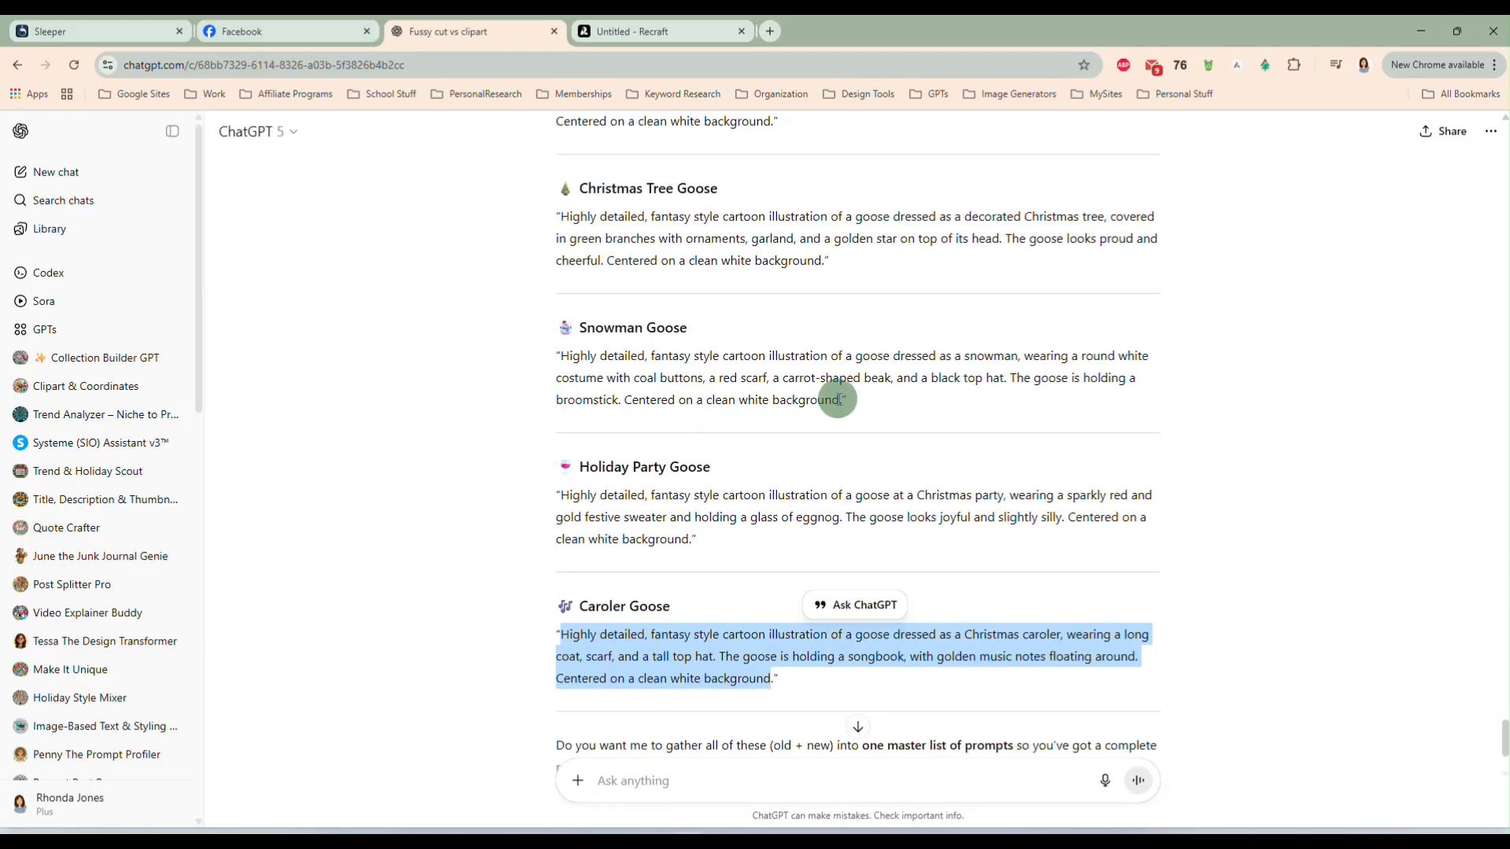
pyautogui.moveTo(840, 401); pyautogui.dragTo(699, 381)
pyautogui.moveTo(687, 538); pyautogui.dragTo(561, 496)
pyautogui.hotkey('ctrl', 'c')
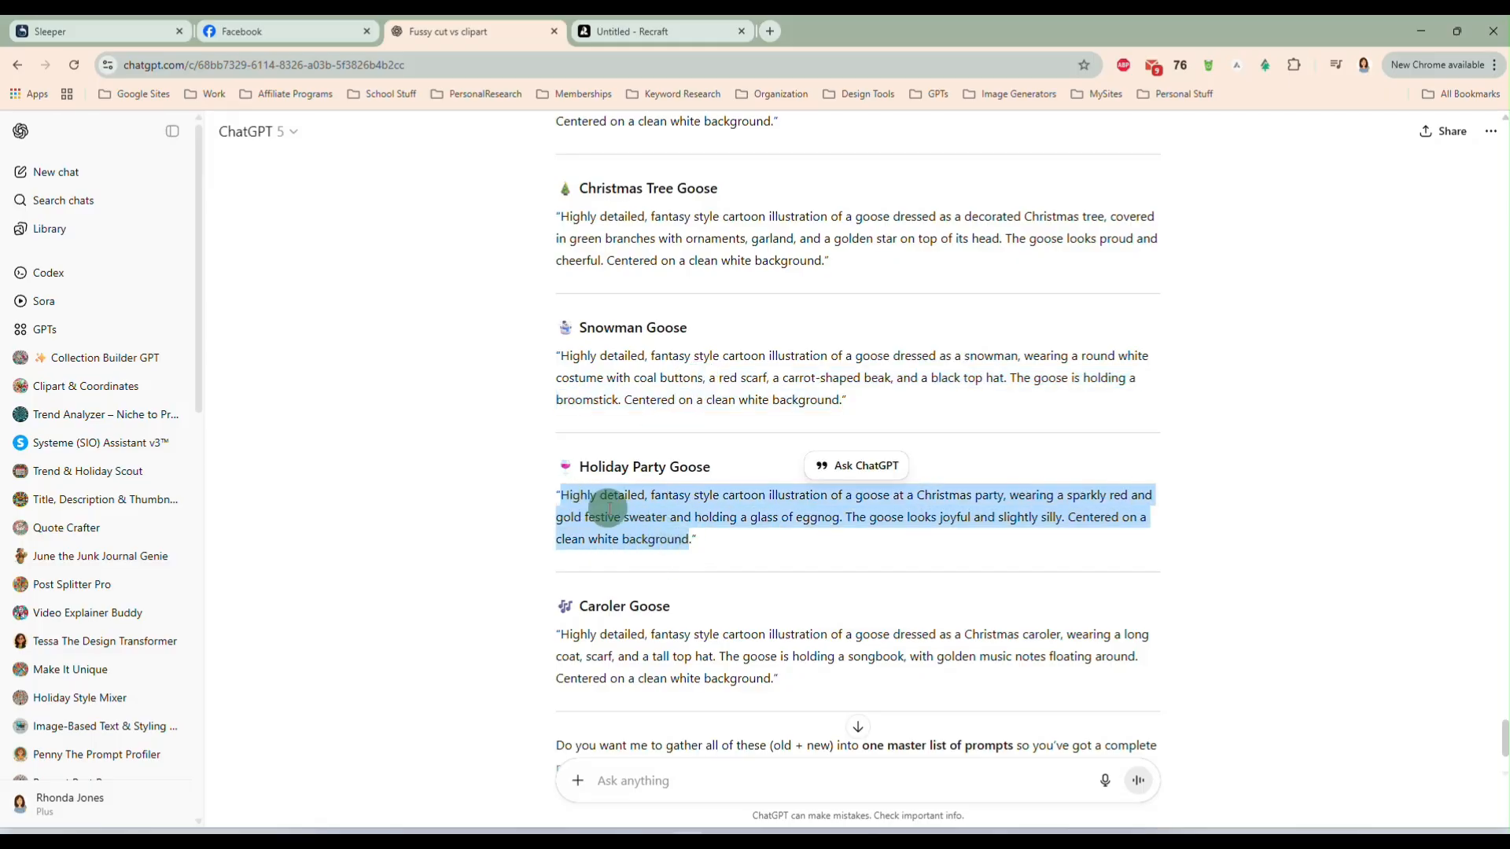
# - Generate the Christmas party goose from the copied prompt in the third row's empty third frame in Recraft
pyautogui.click(661, 35)
pyautogui.click(942, 730)
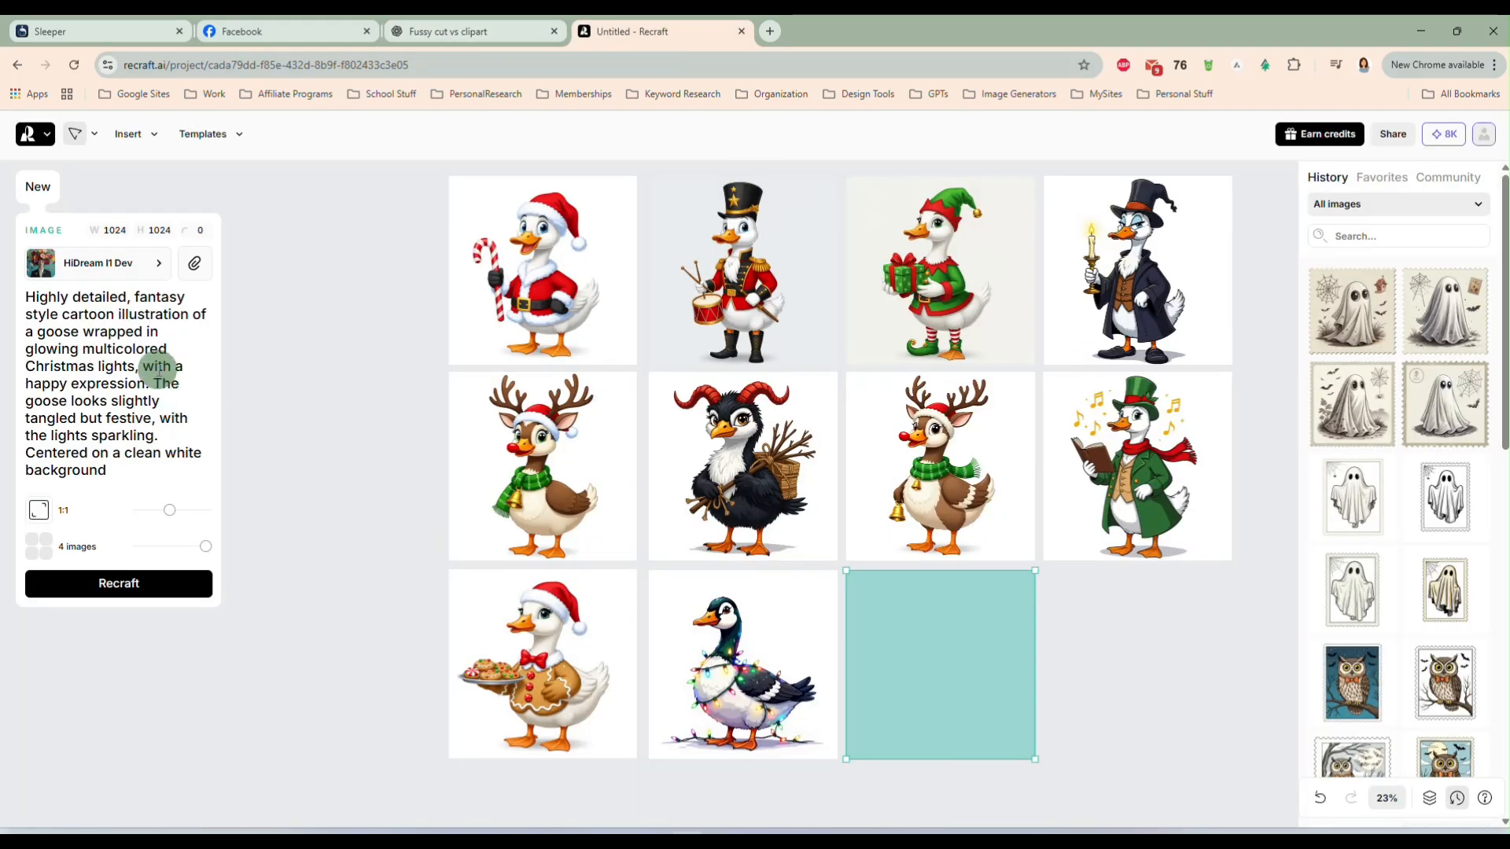
pyautogui.hotkey('ctrl', 'a')
pyautogui.hotkey('ctrl', 'v')
pyautogui.click(172, 566)
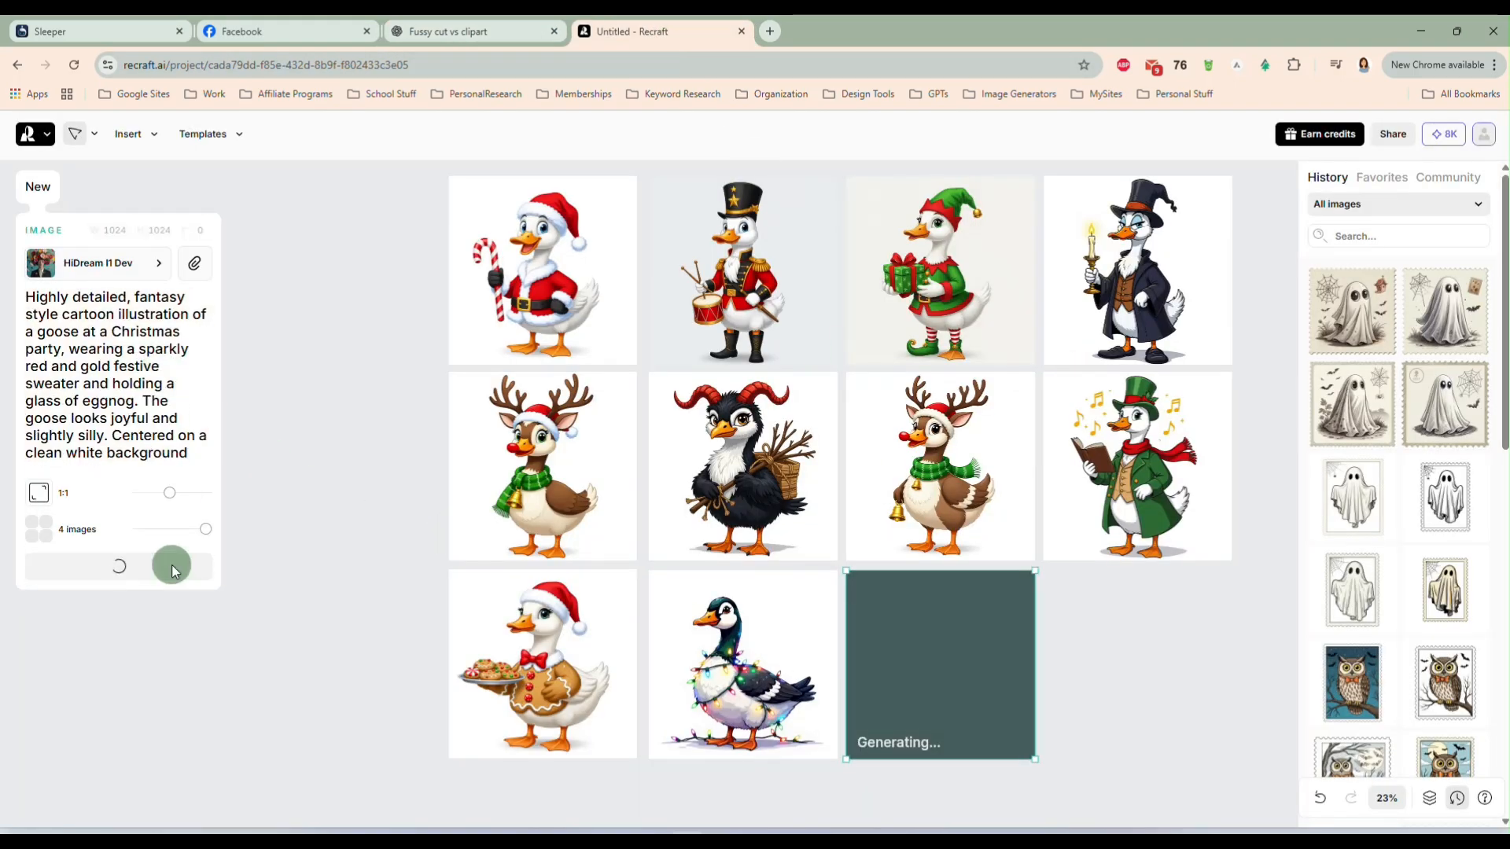
# - Compare the fourth image variation of the nutcracker goose with the first one and keep the first
pyautogui.click(748, 275)
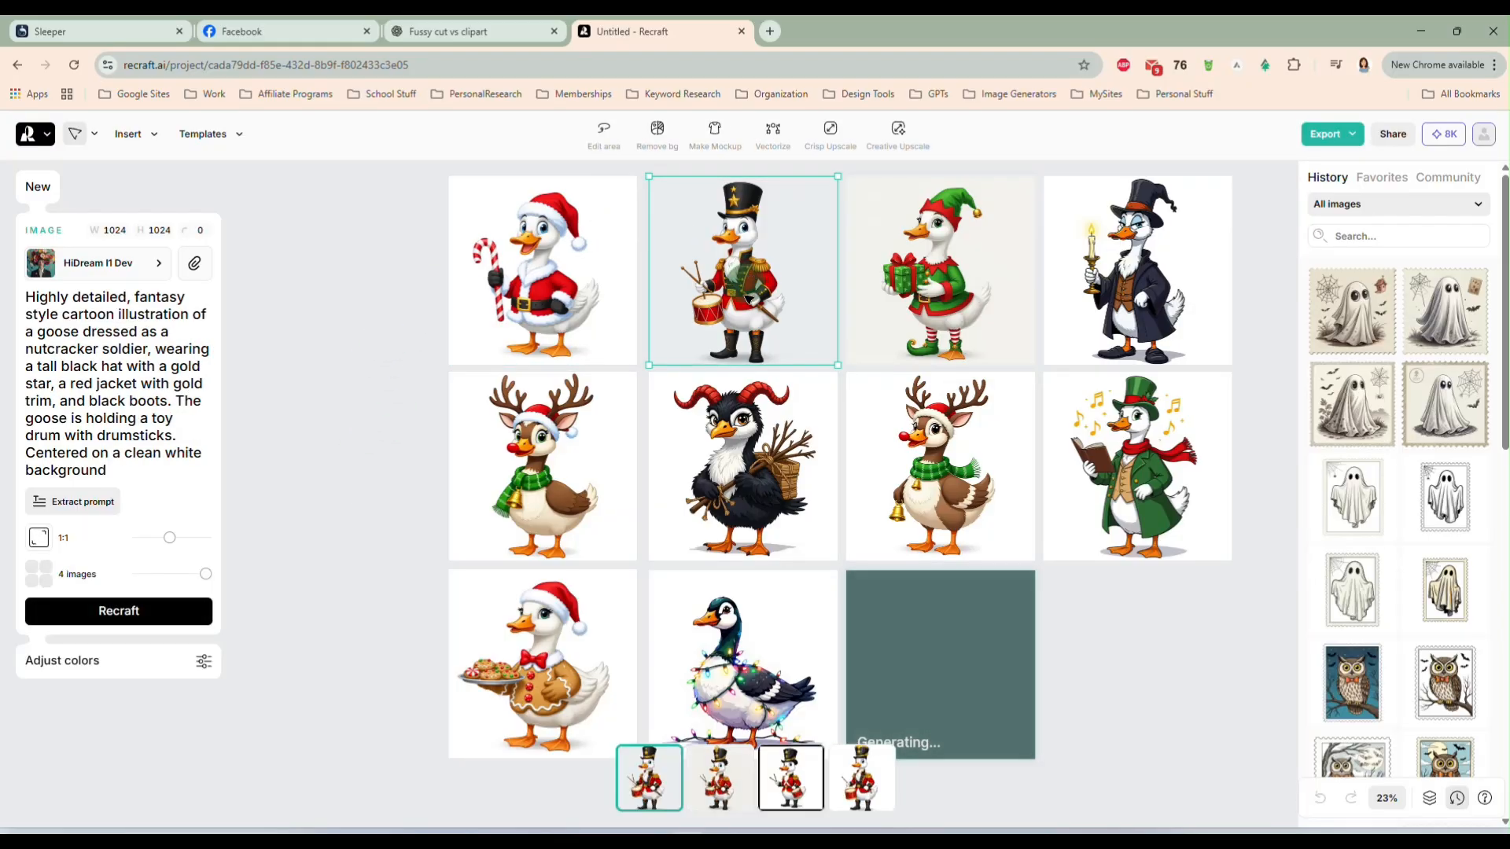
pyautogui.click(862, 782)
pyautogui.click(643, 796)
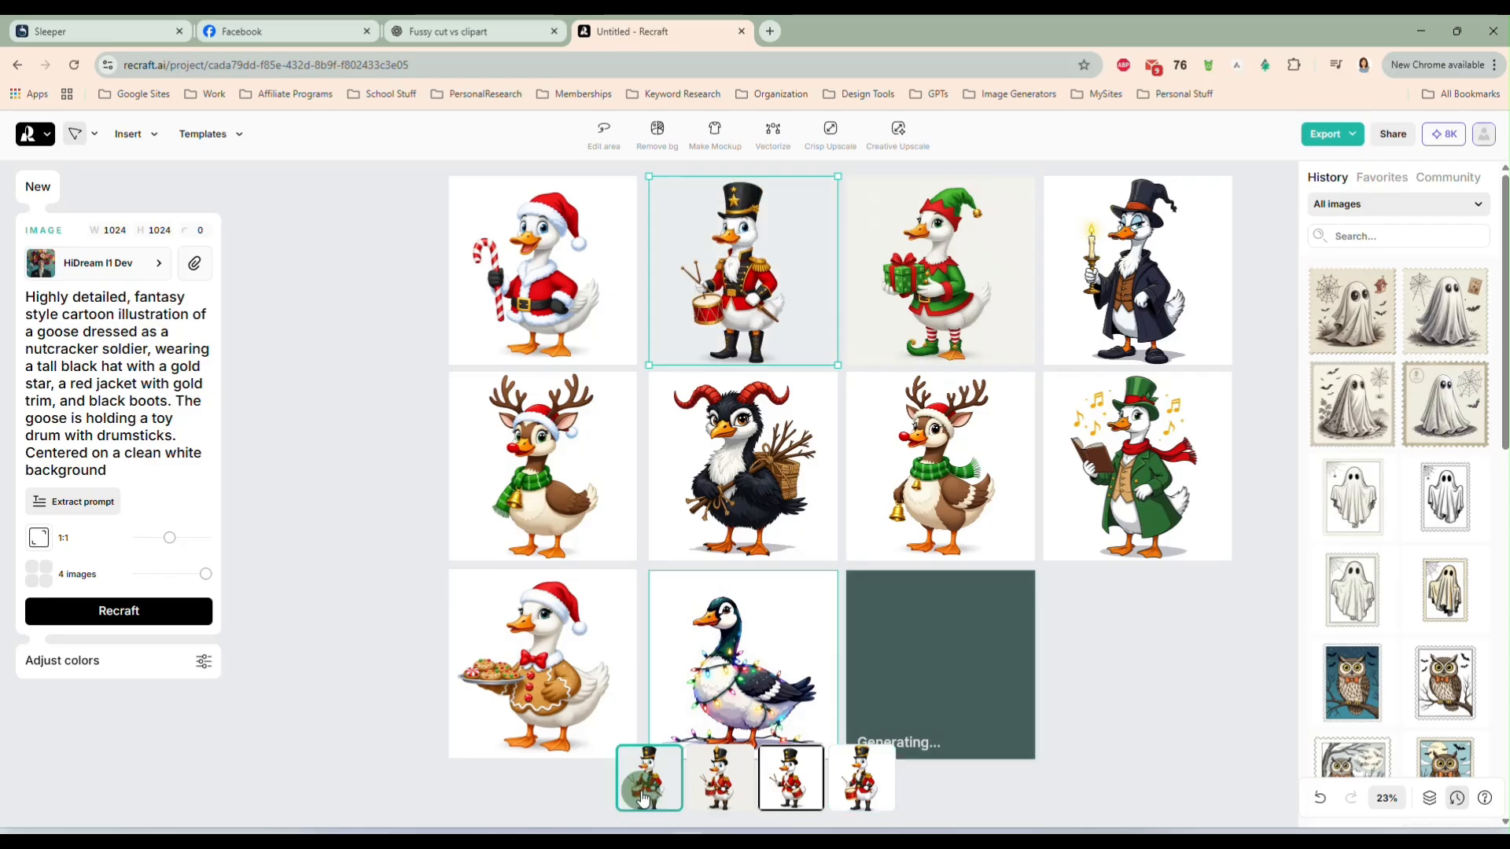
# - Compare the image variations of the Ebenezer Scrooge goose and choose the fourth one
pyautogui.click(1050, 281)
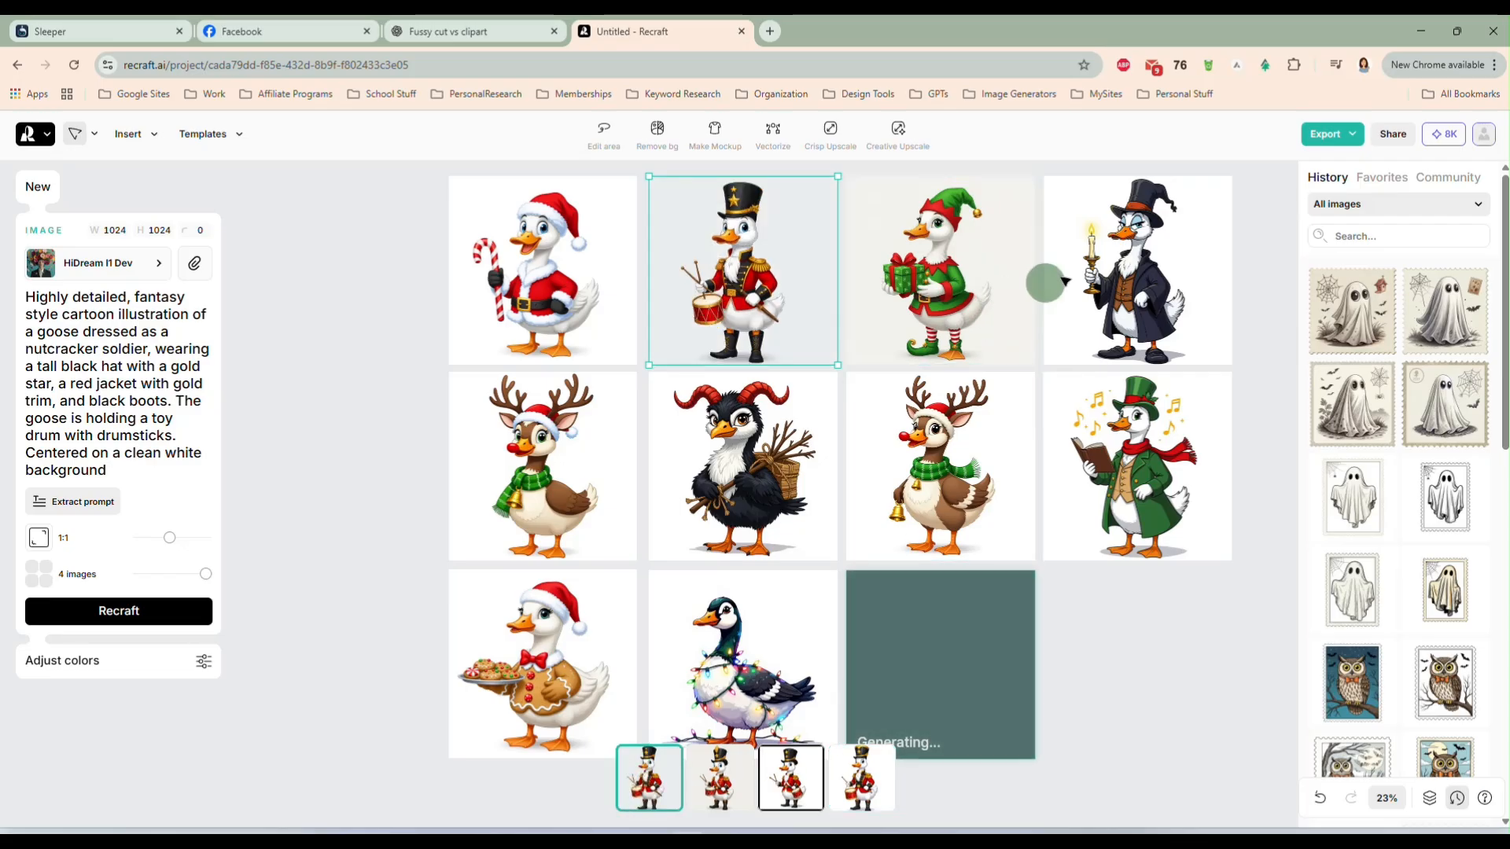
pyautogui.click(860, 780)
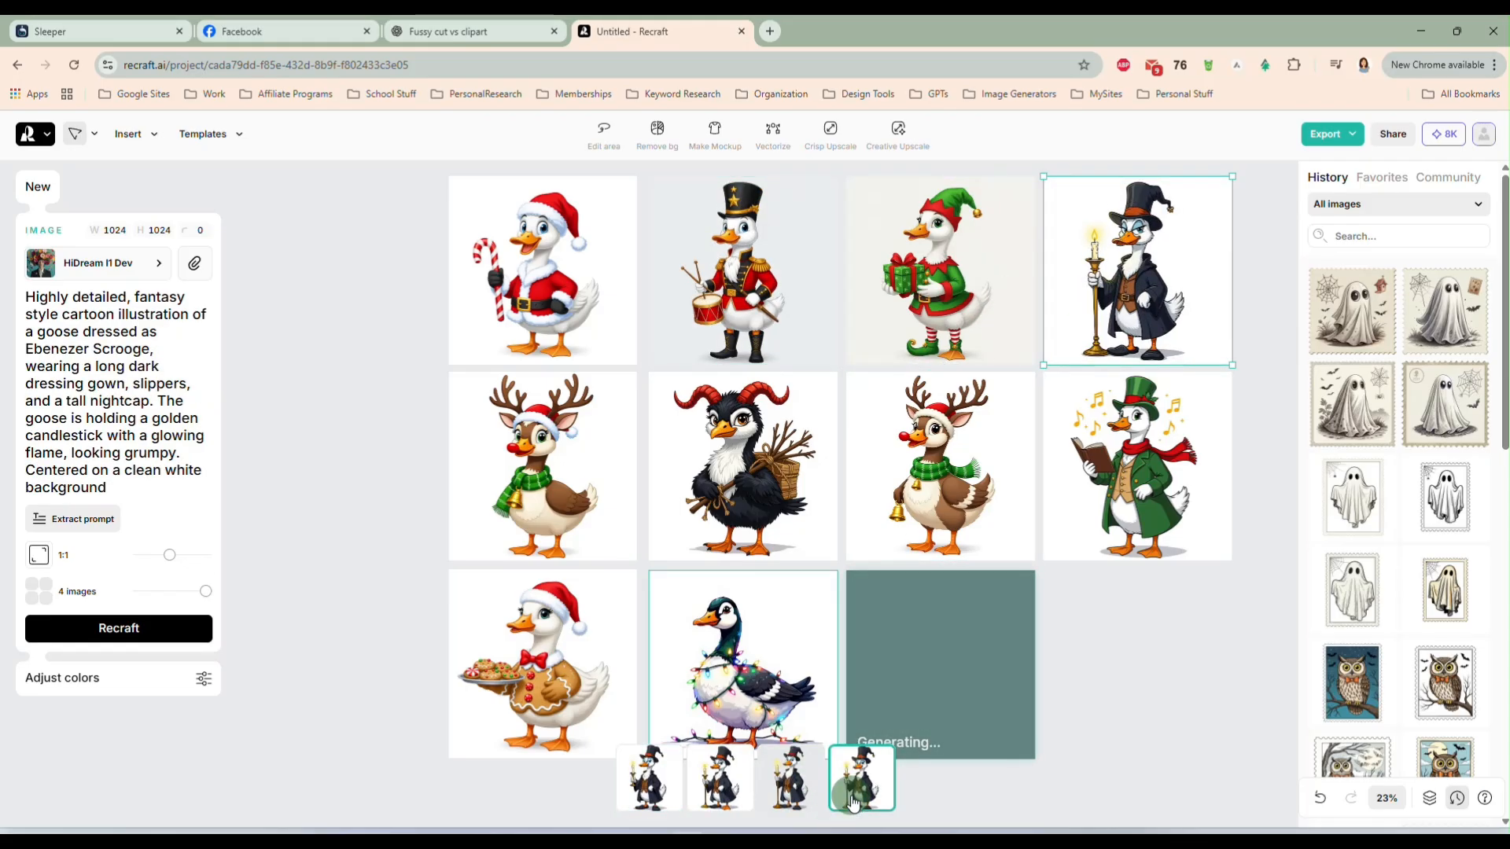
pyautogui.click(719, 779)
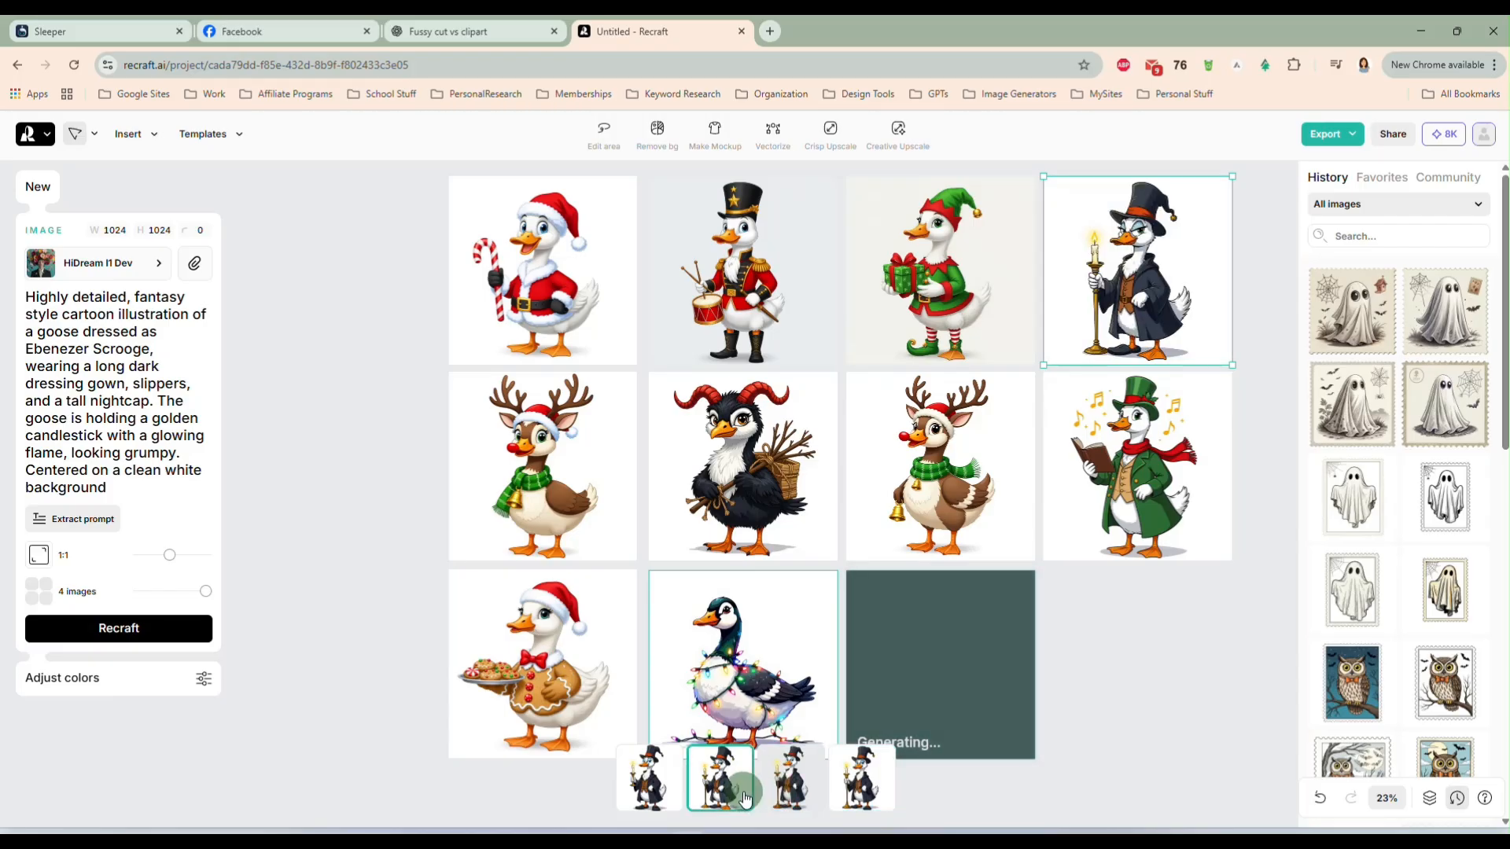
pyautogui.click(661, 802)
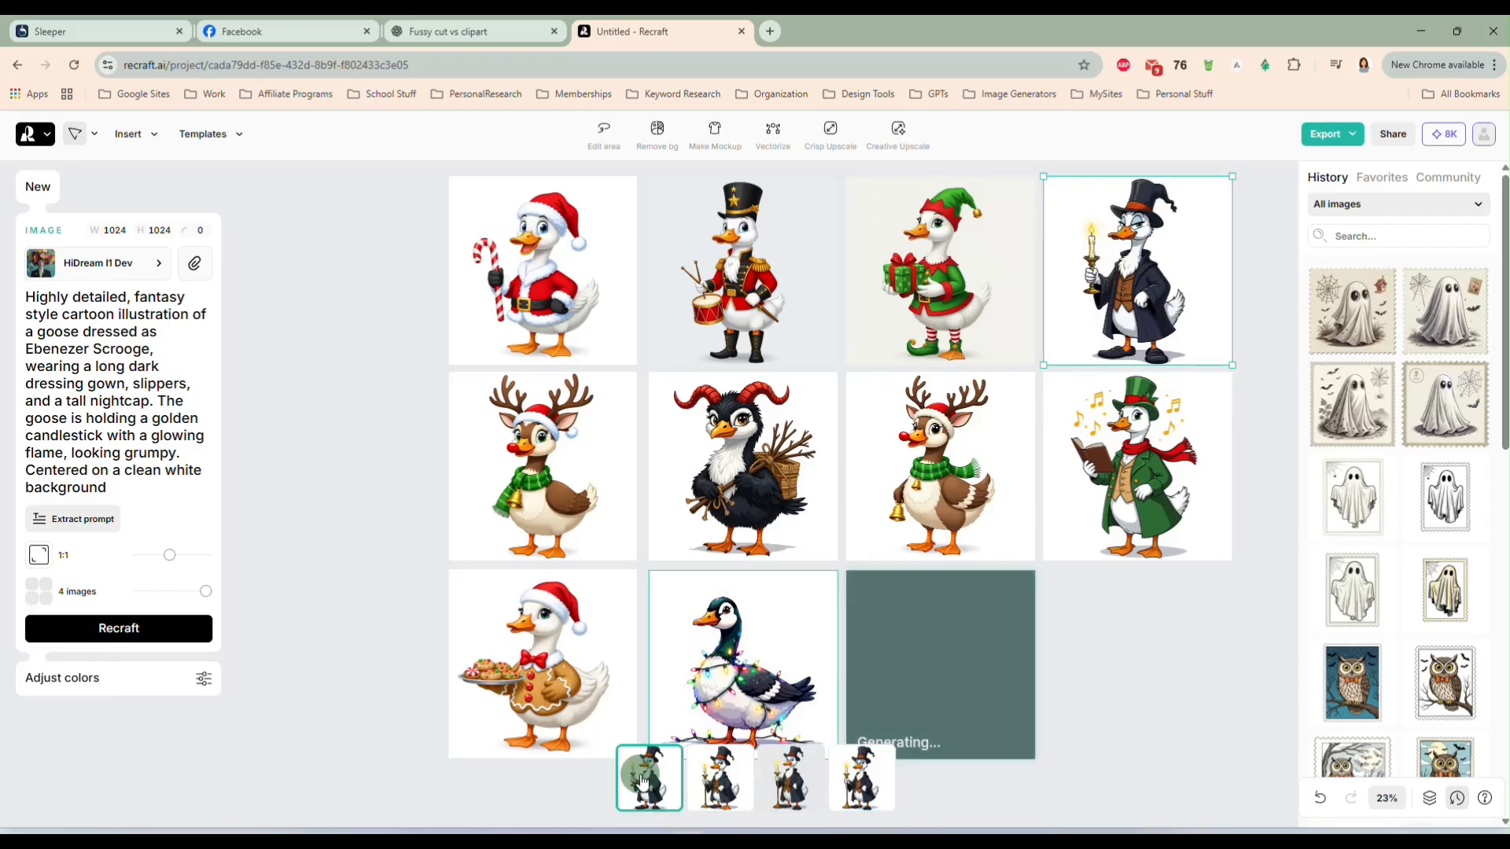
pyautogui.click(841, 790)
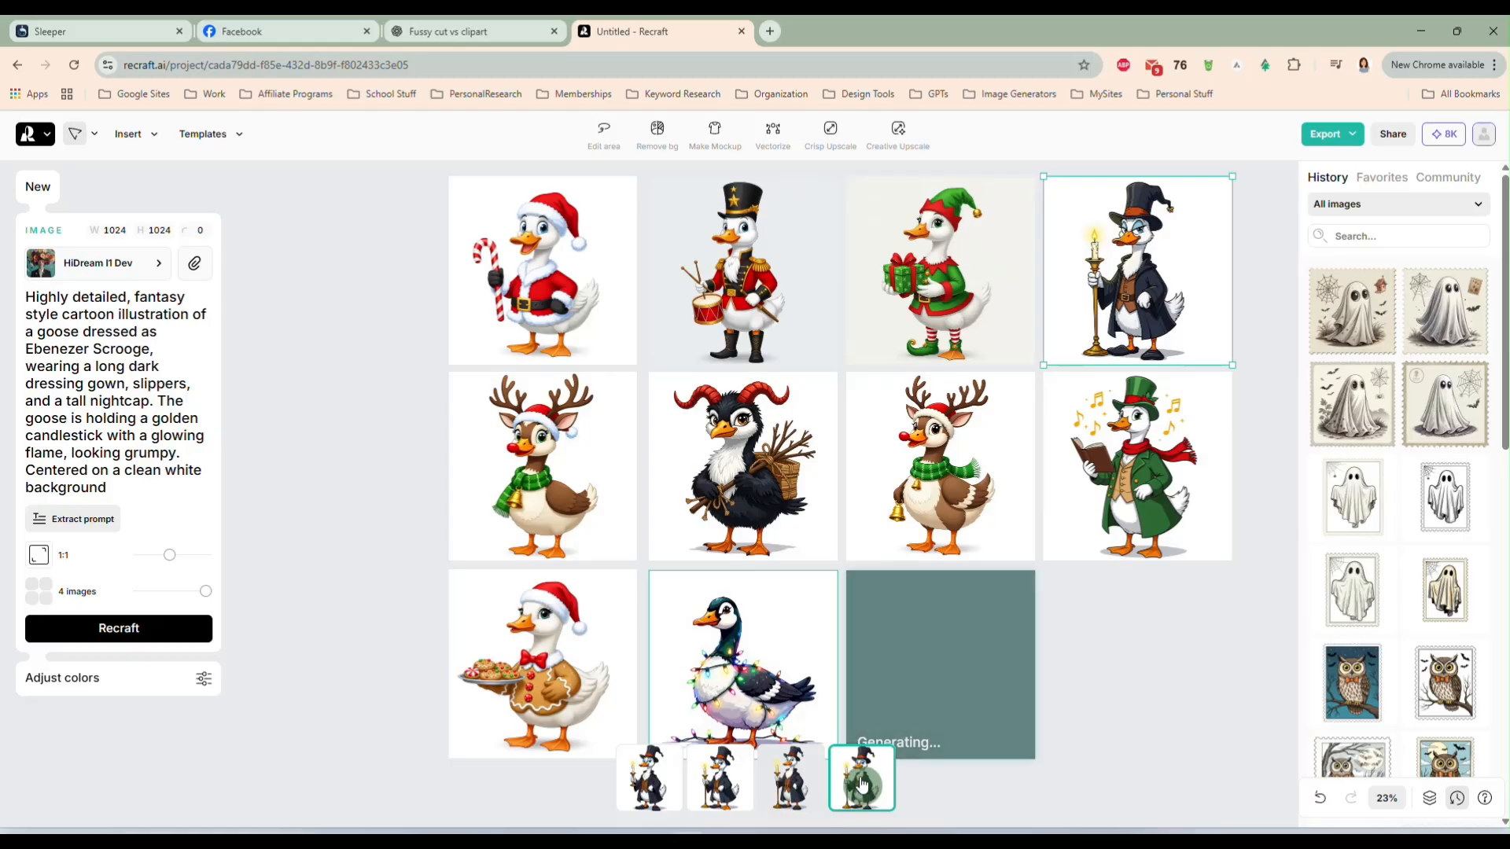
# - Check the Krampus goose's fourth variation, delete that goose, and move the generating party goose frame into its place in the second row
pyautogui.click(762, 469)
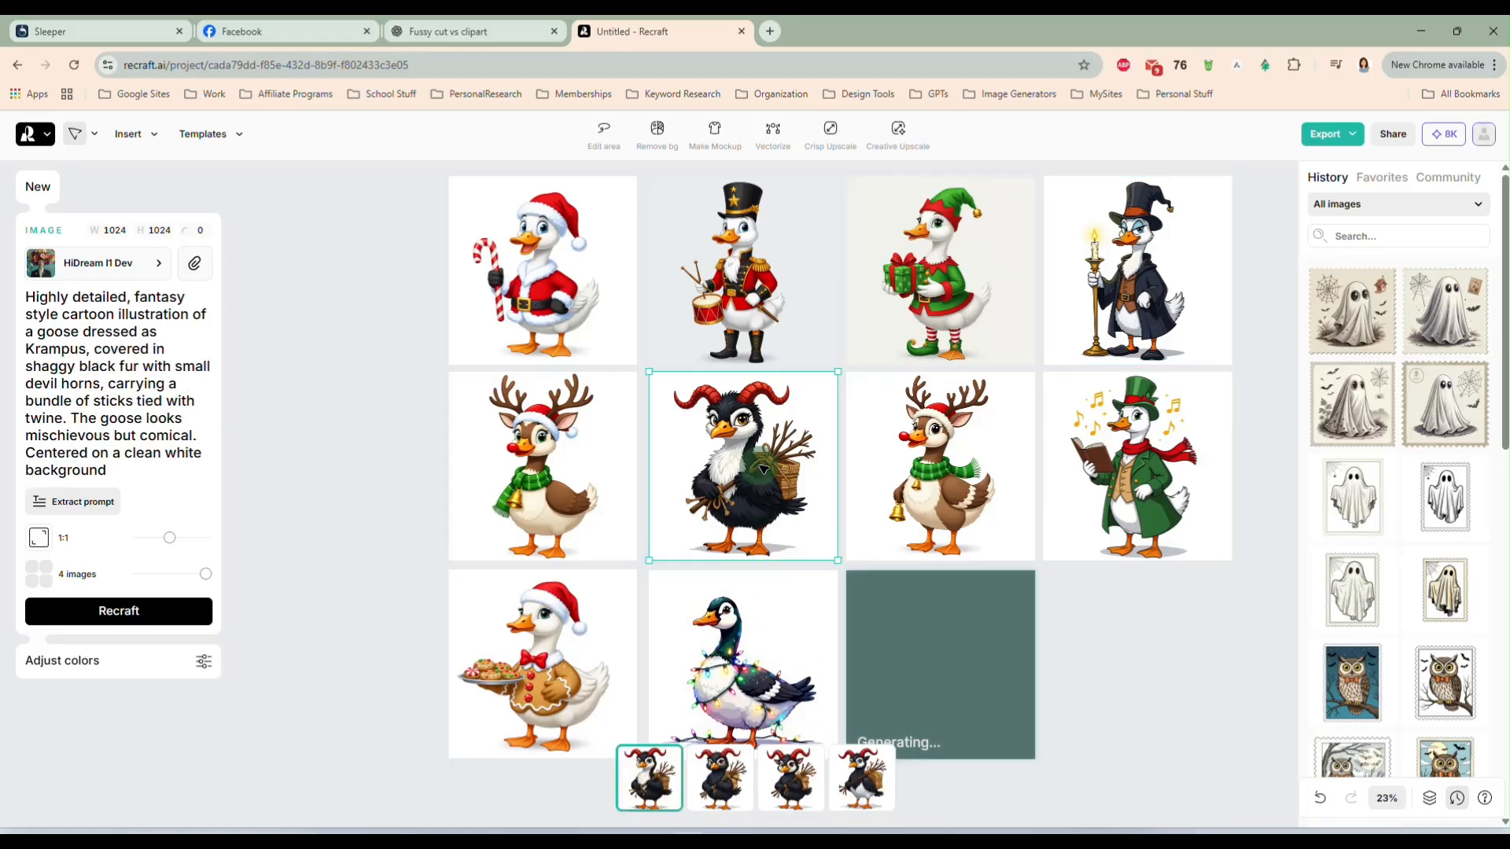
pyautogui.click(846, 775)
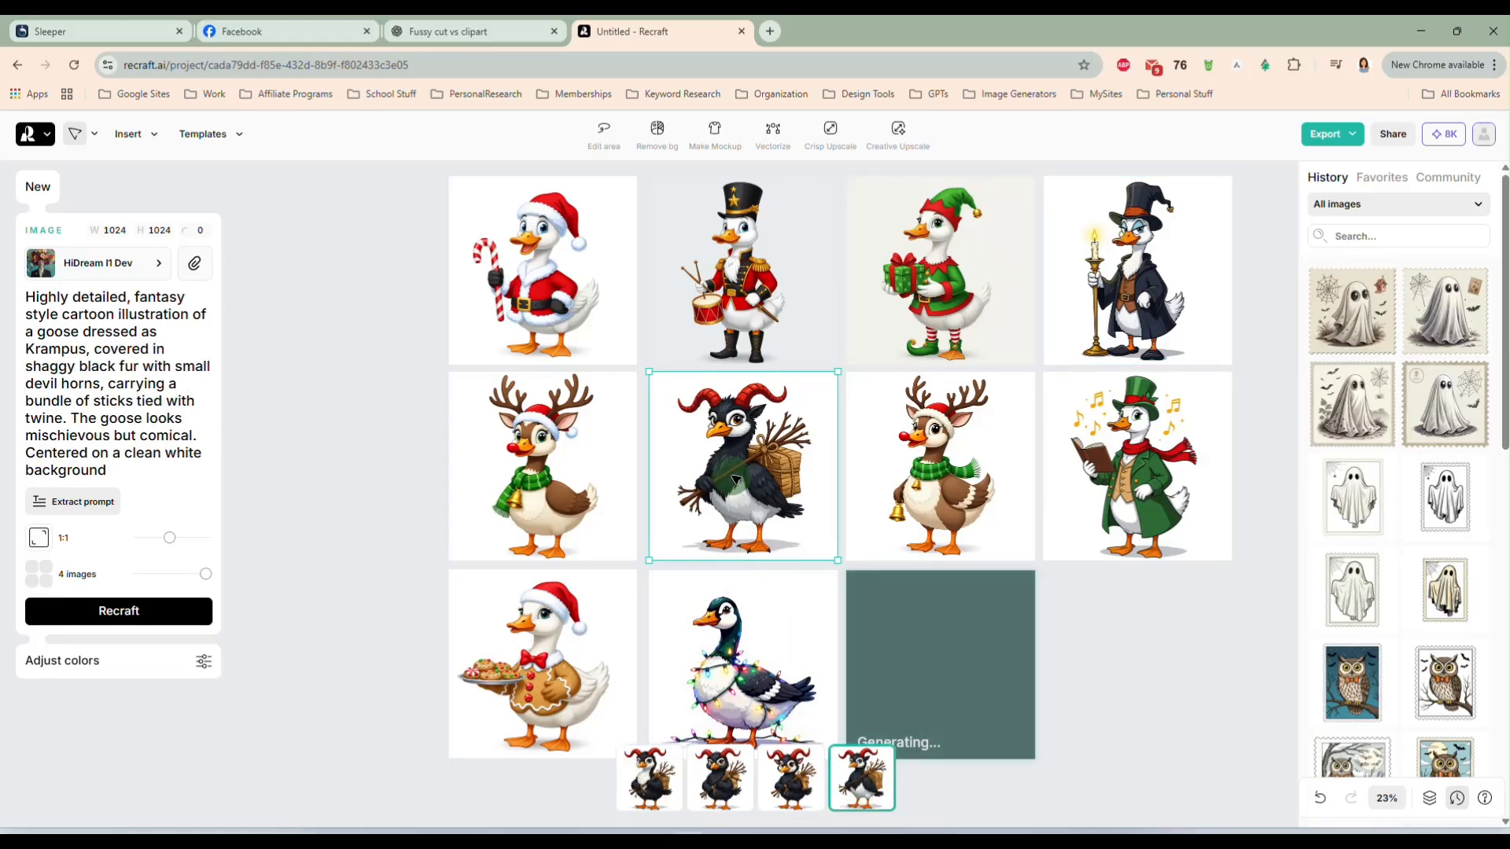
pyautogui.press('Delete')
pyautogui.moveTo(910, 671); pyautogui.dragTo(717, 479)
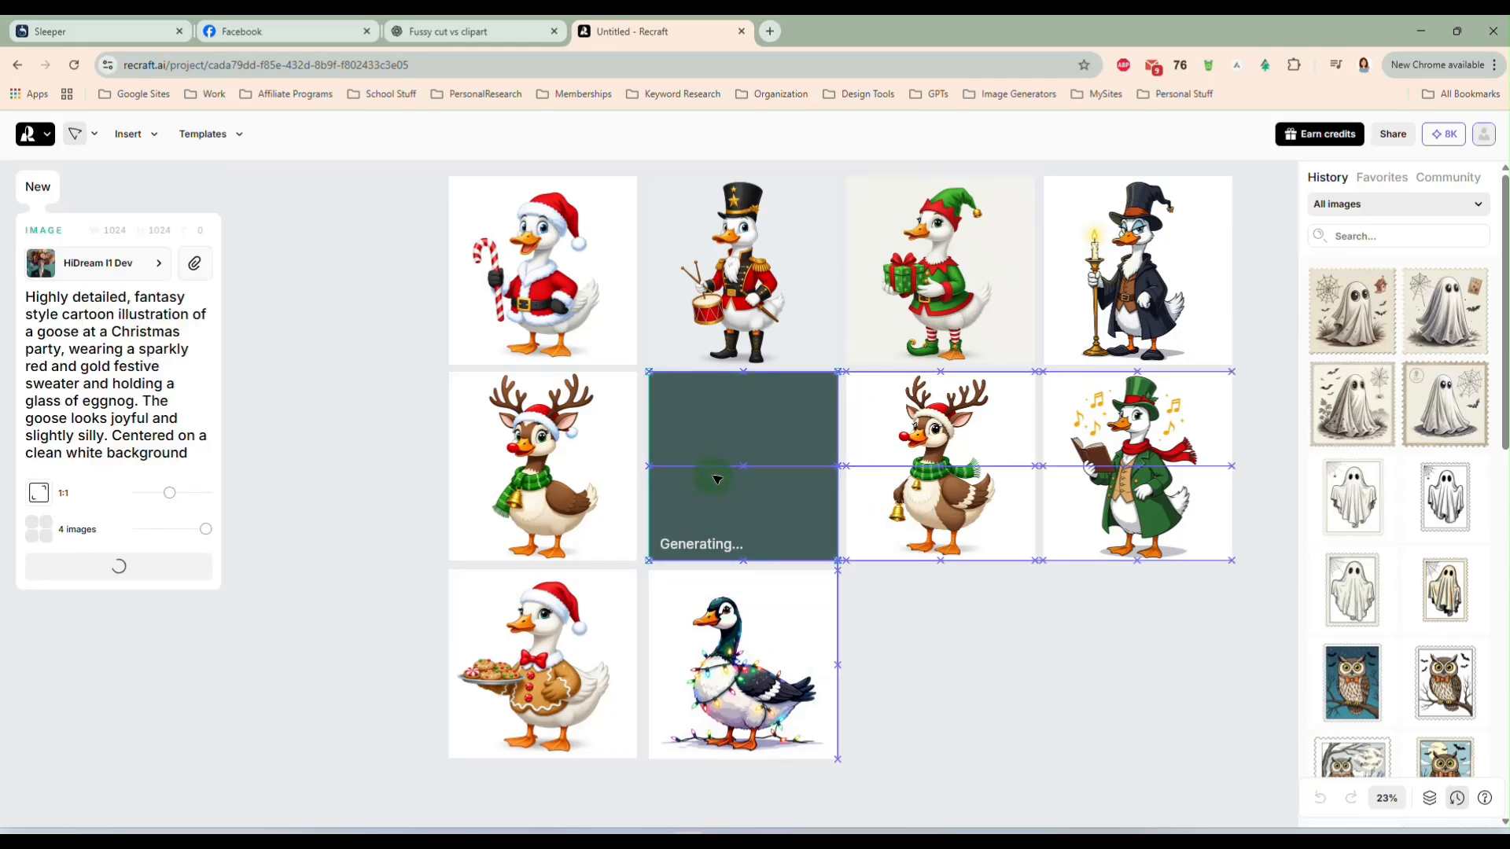
# - Switch the Christmas lights goose to its third variation, the white goose in a Santa hat, and deselect it
pyautogui.click(692, 629)
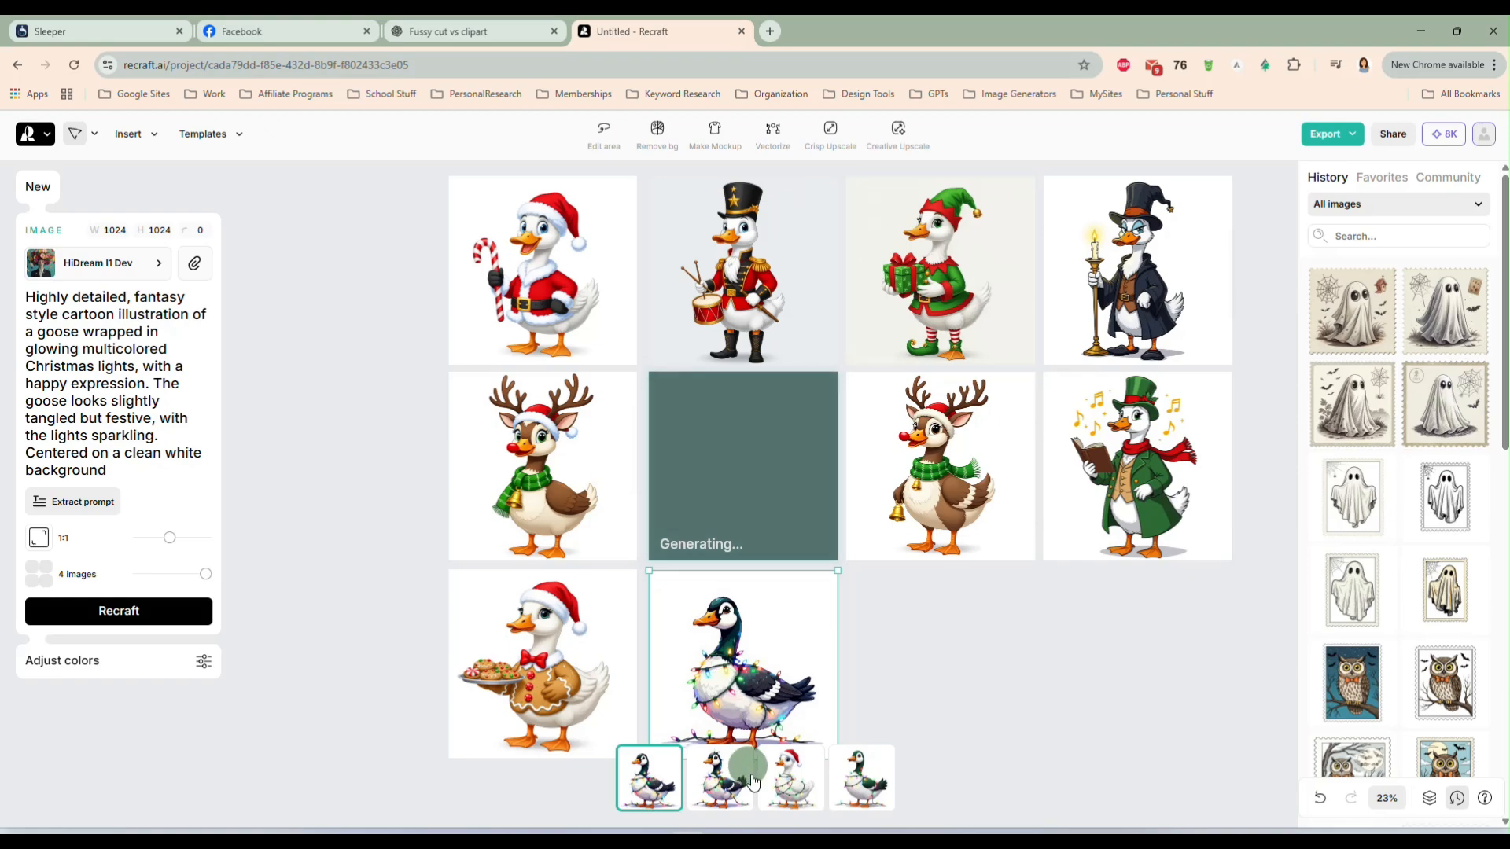
pyautogui.click(789, 778)
pyautogui.click(880, 639)
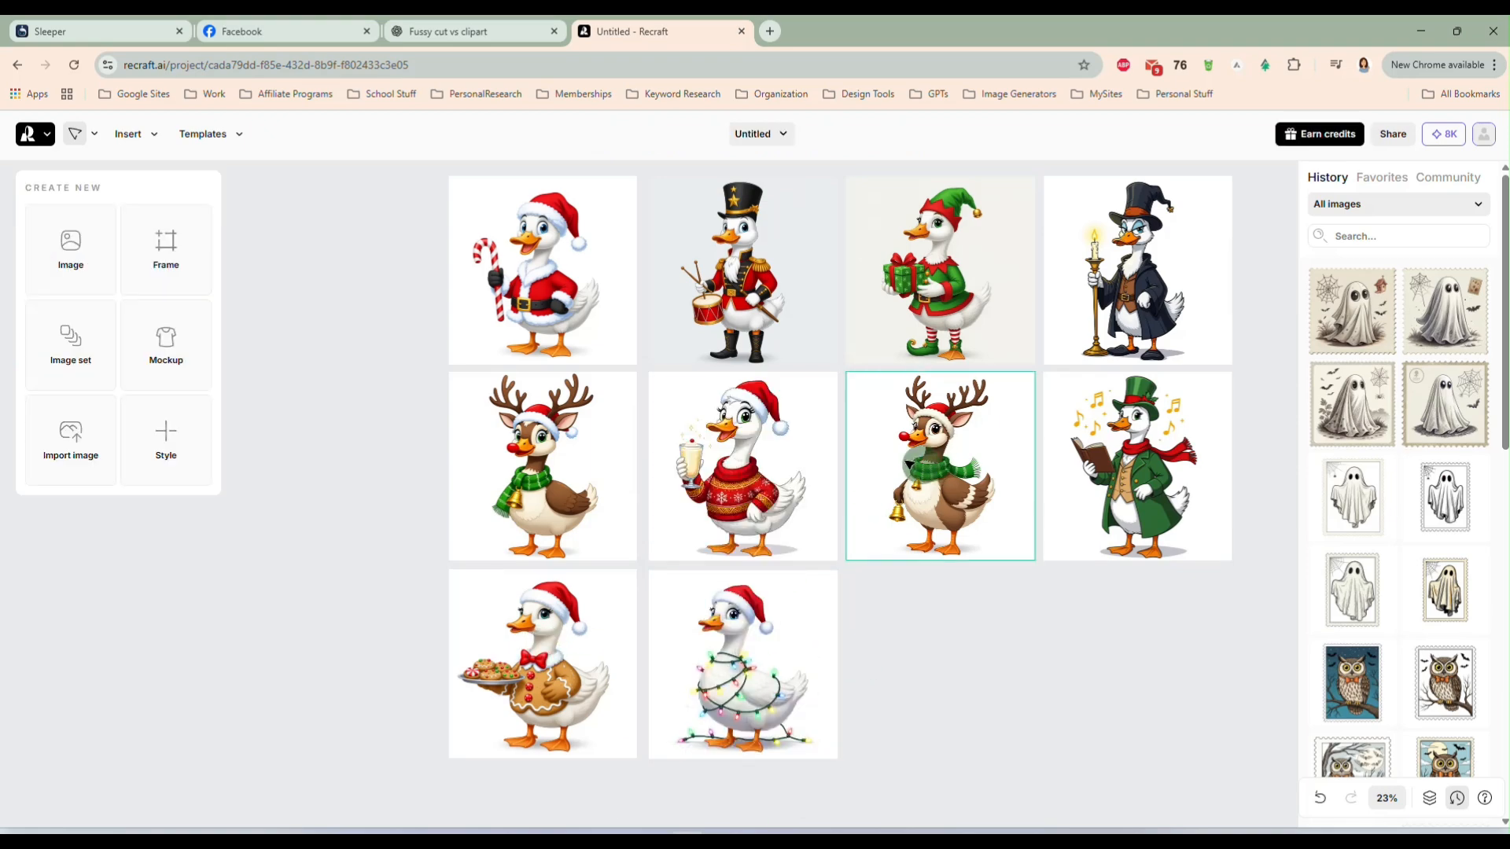
# - Check the Santa goose's image variations and switch the elf goose to its third variation
pyautogui.click(574, 276)
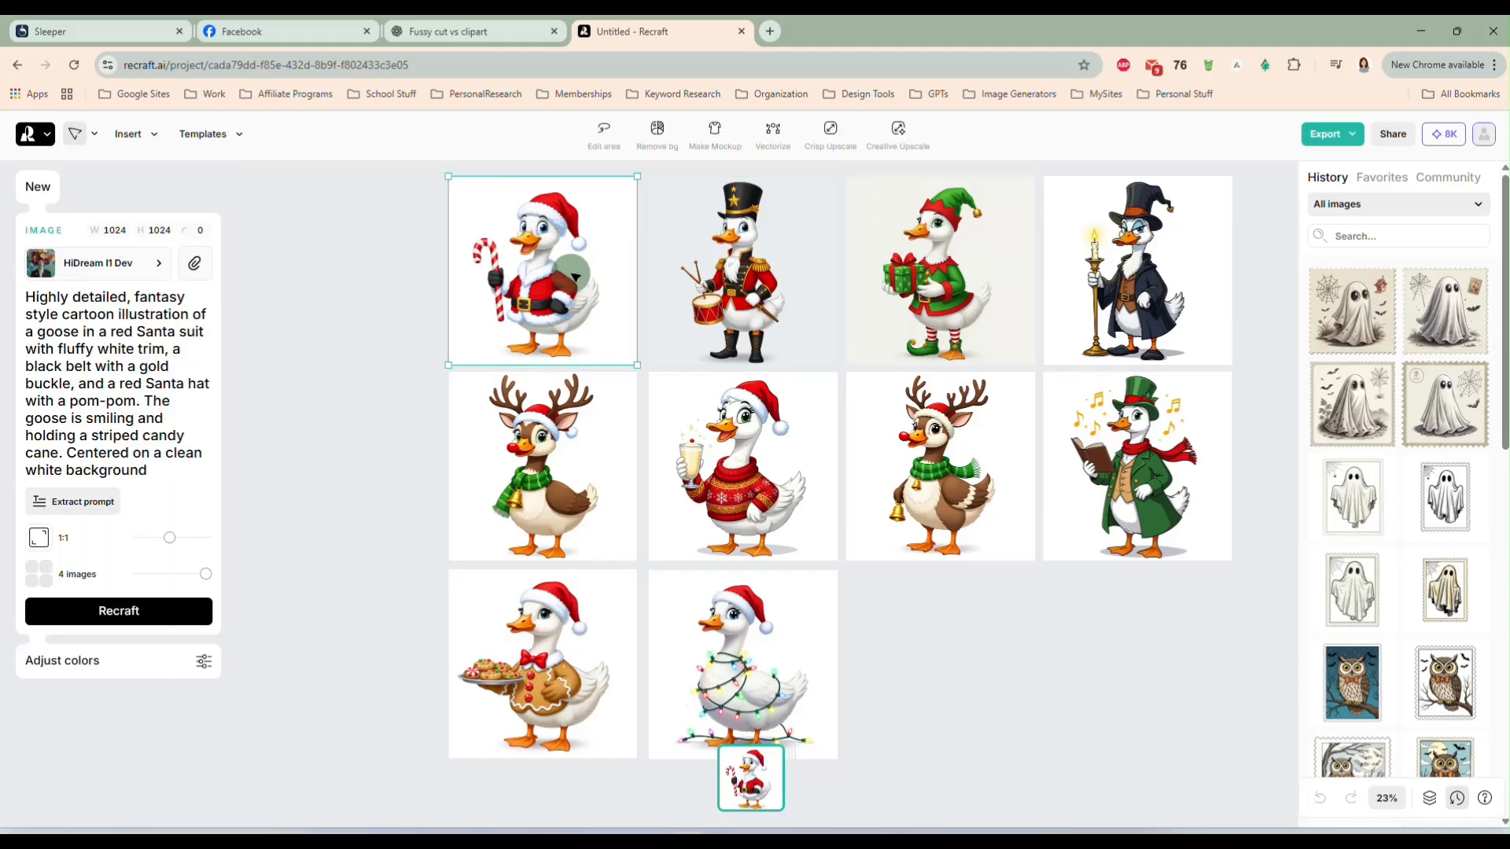
pyautogui.click(859, 794)
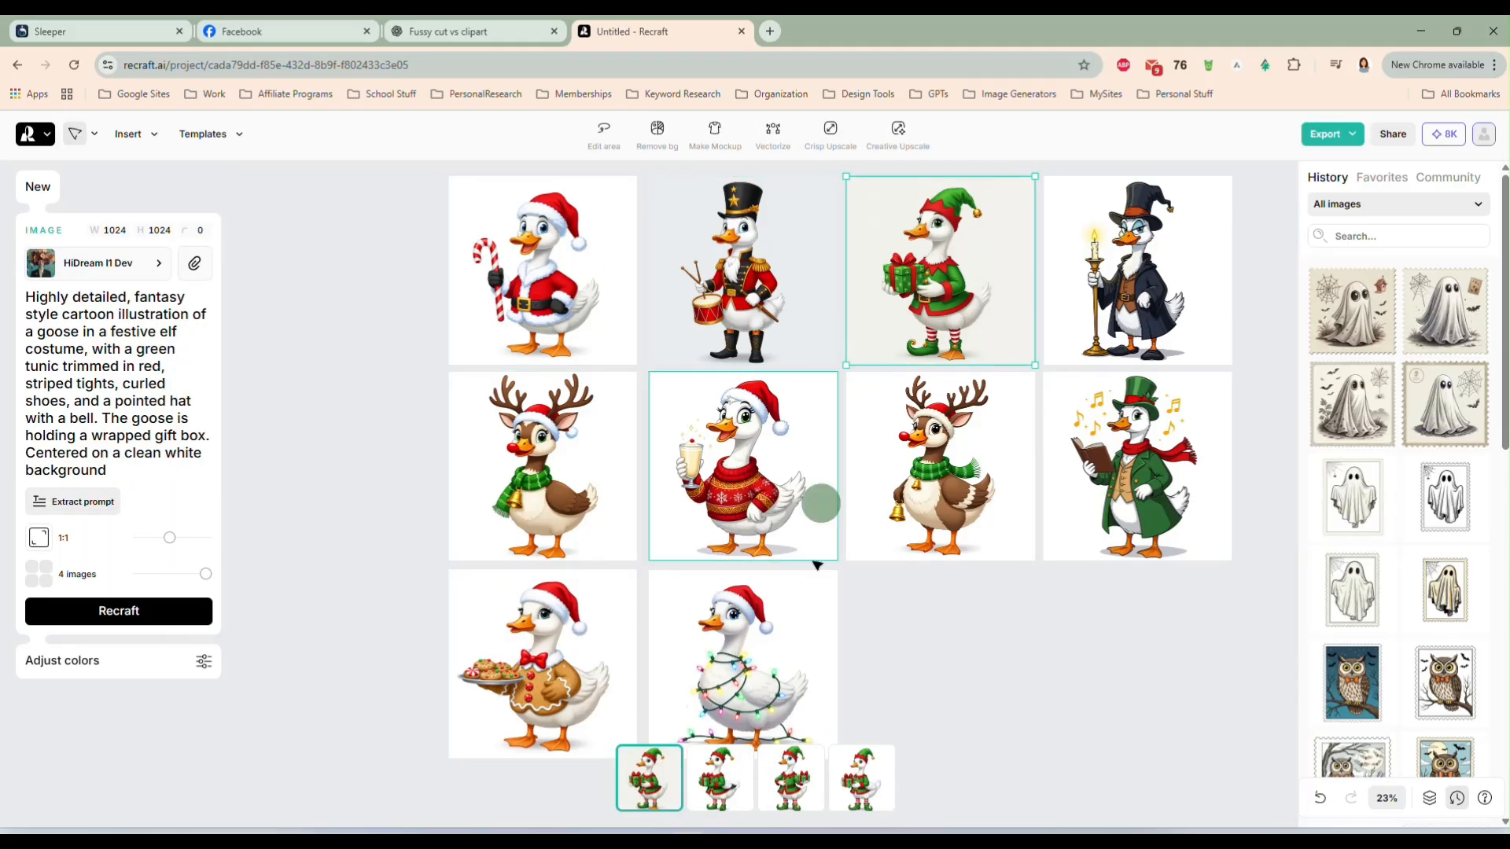
pyautogui.click(791, 780)
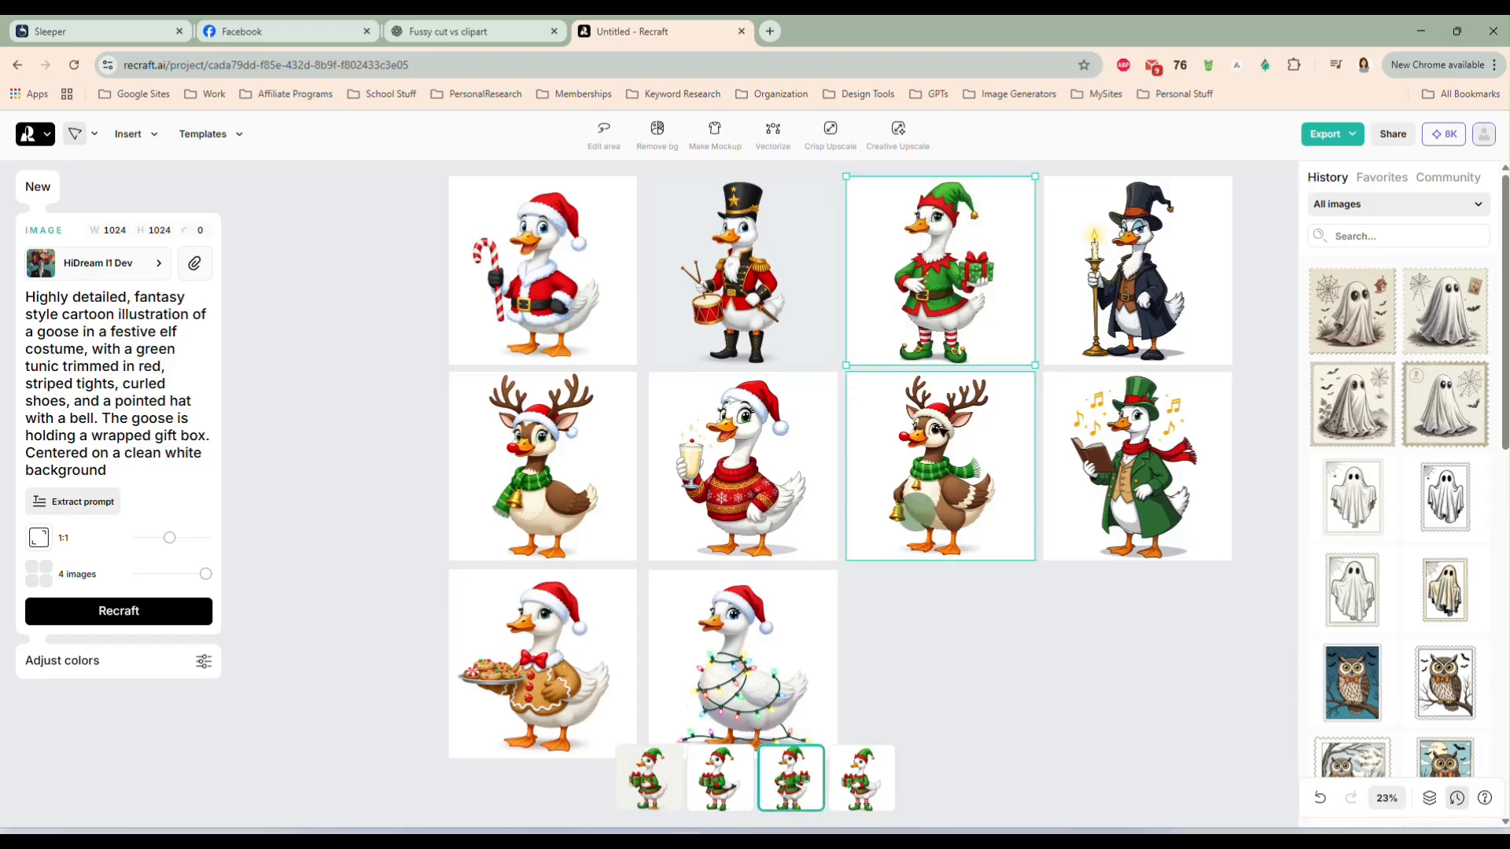
# - Switch the duplicate reindeer goose in the third column to its second variation, the one holding out a golden bell
pyautogui.click(942, 491)
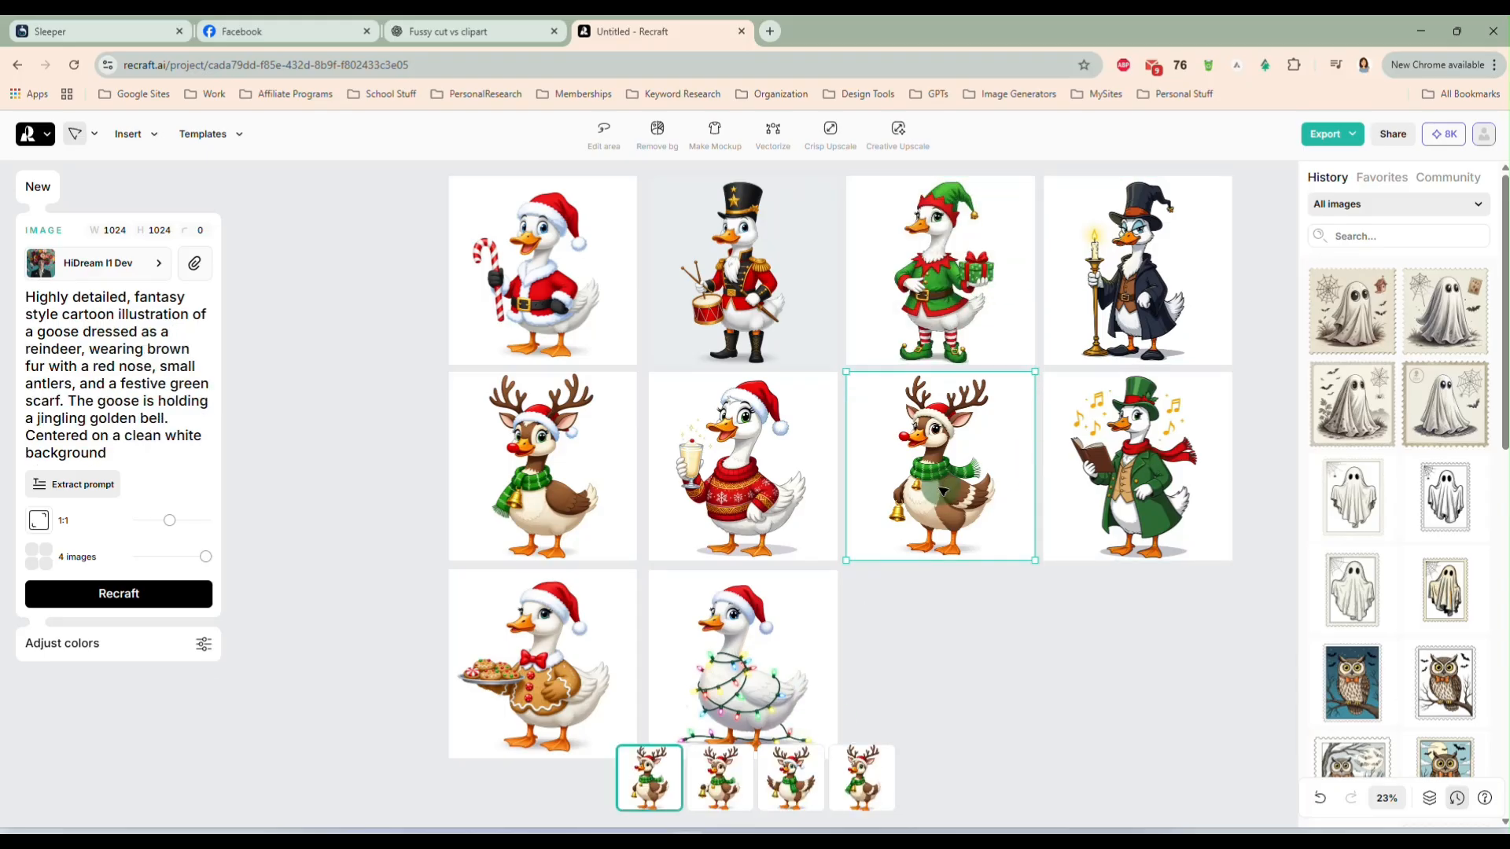
pyautogui.click(719, 782)
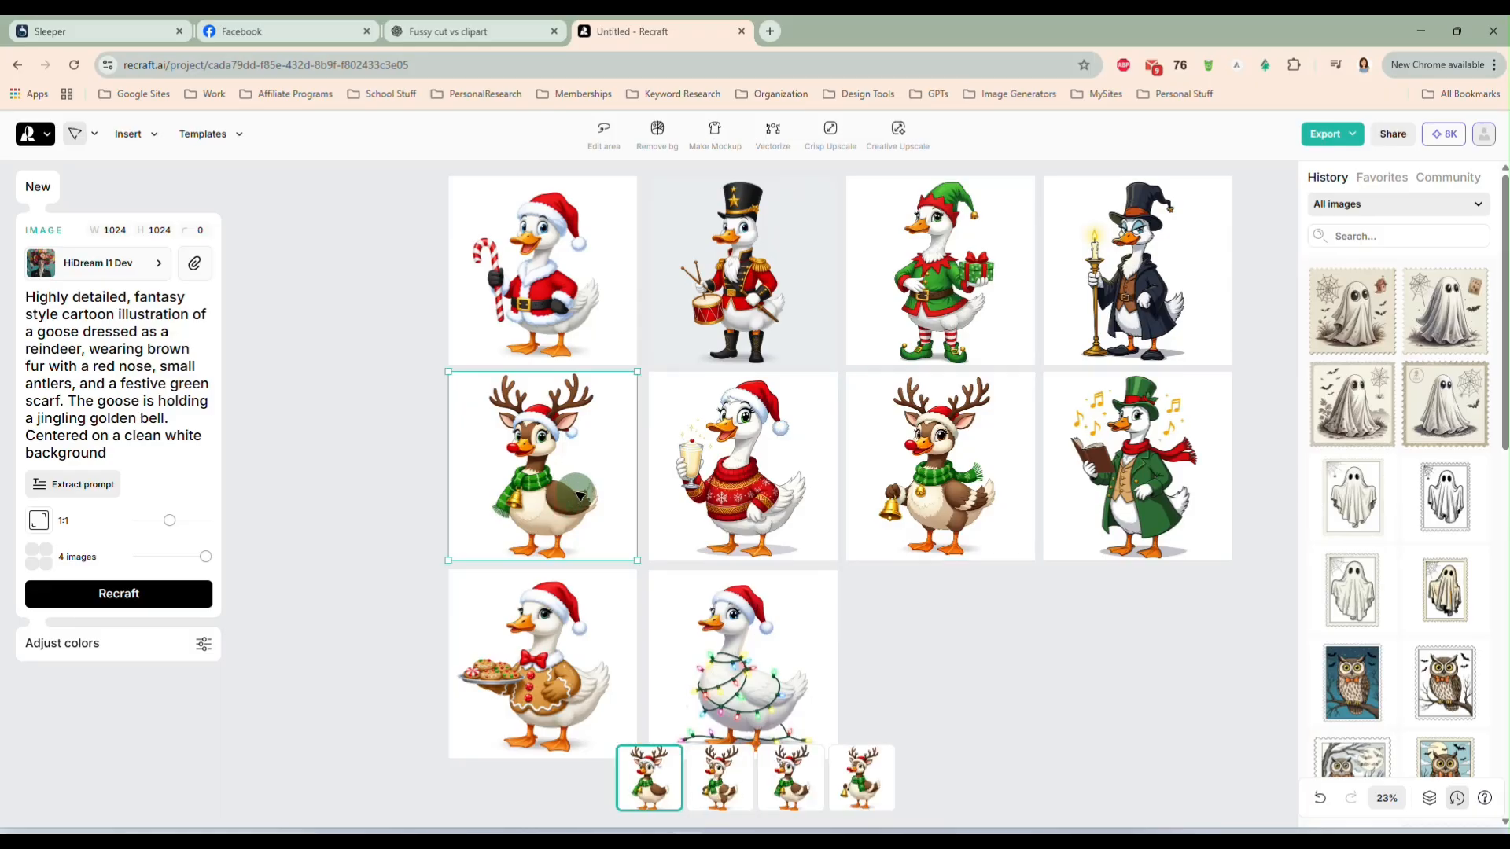
# - Copy the Snowman Goose prompt from ChatGPT and use it in Recraft to regenerate the duplicate reindeer goose in the third column
pyautogui.click(880, 480)
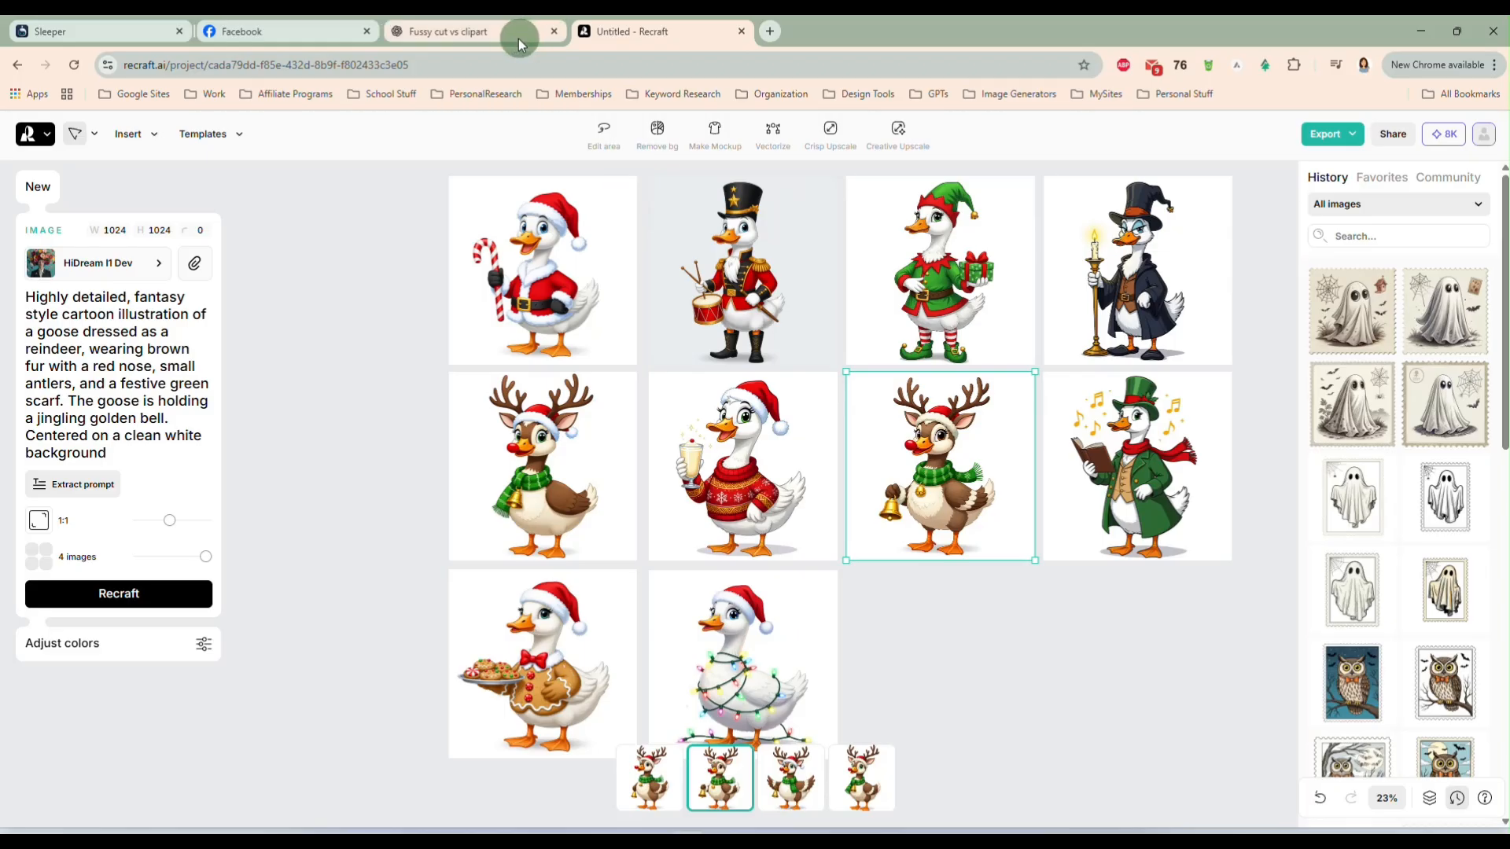
pyautogui.click(518, 39)
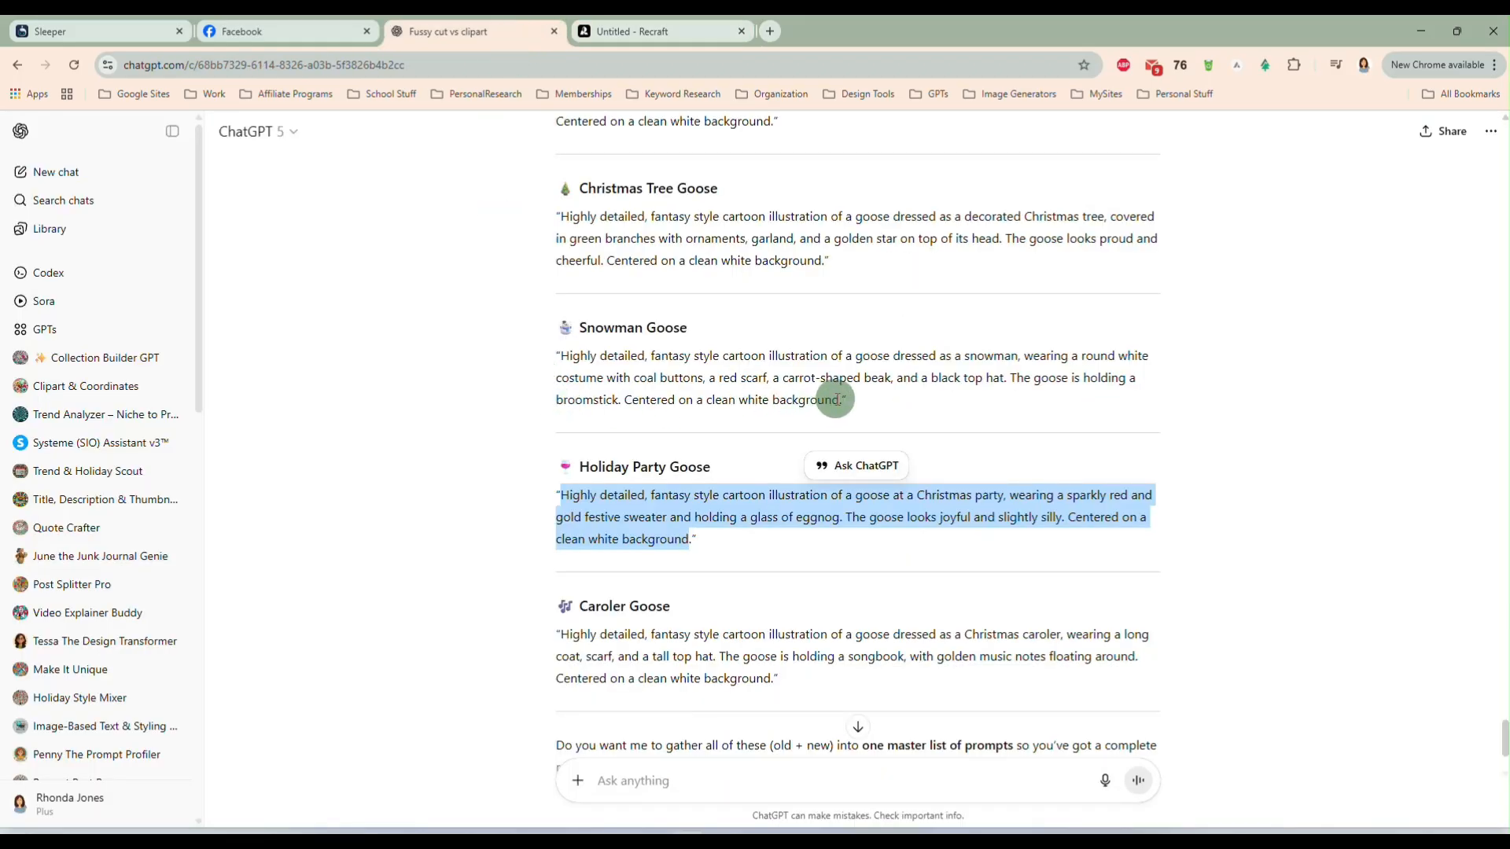
pyautogui.moveTo(836, 399); pyautogui.dragTo(569, 359)
pyautogui.hotkey('ctrl', 'c')
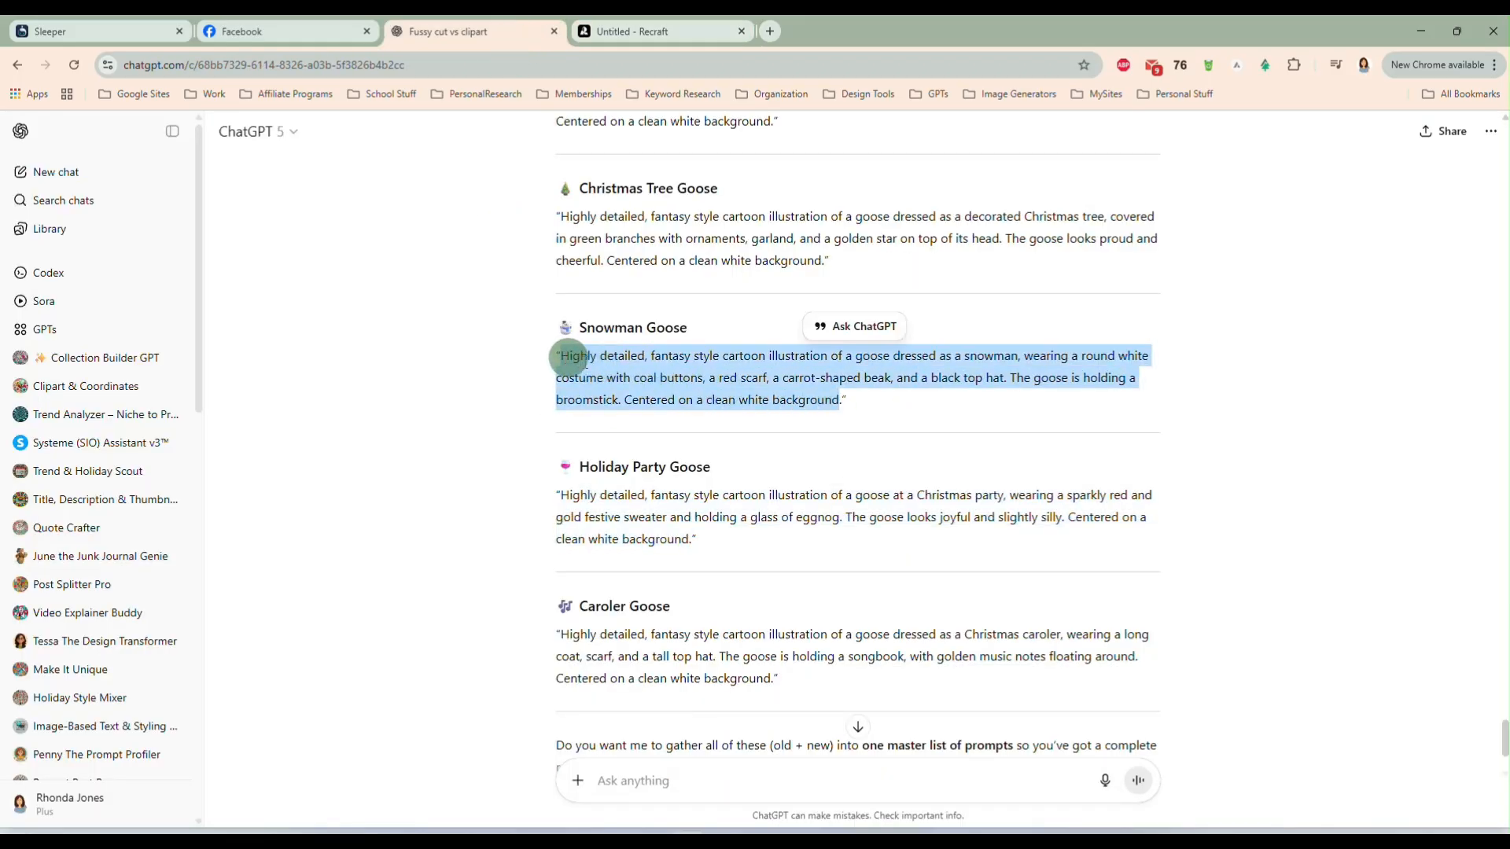
pyautogui.click(687, 30)
pyautogui.click(105, 387)
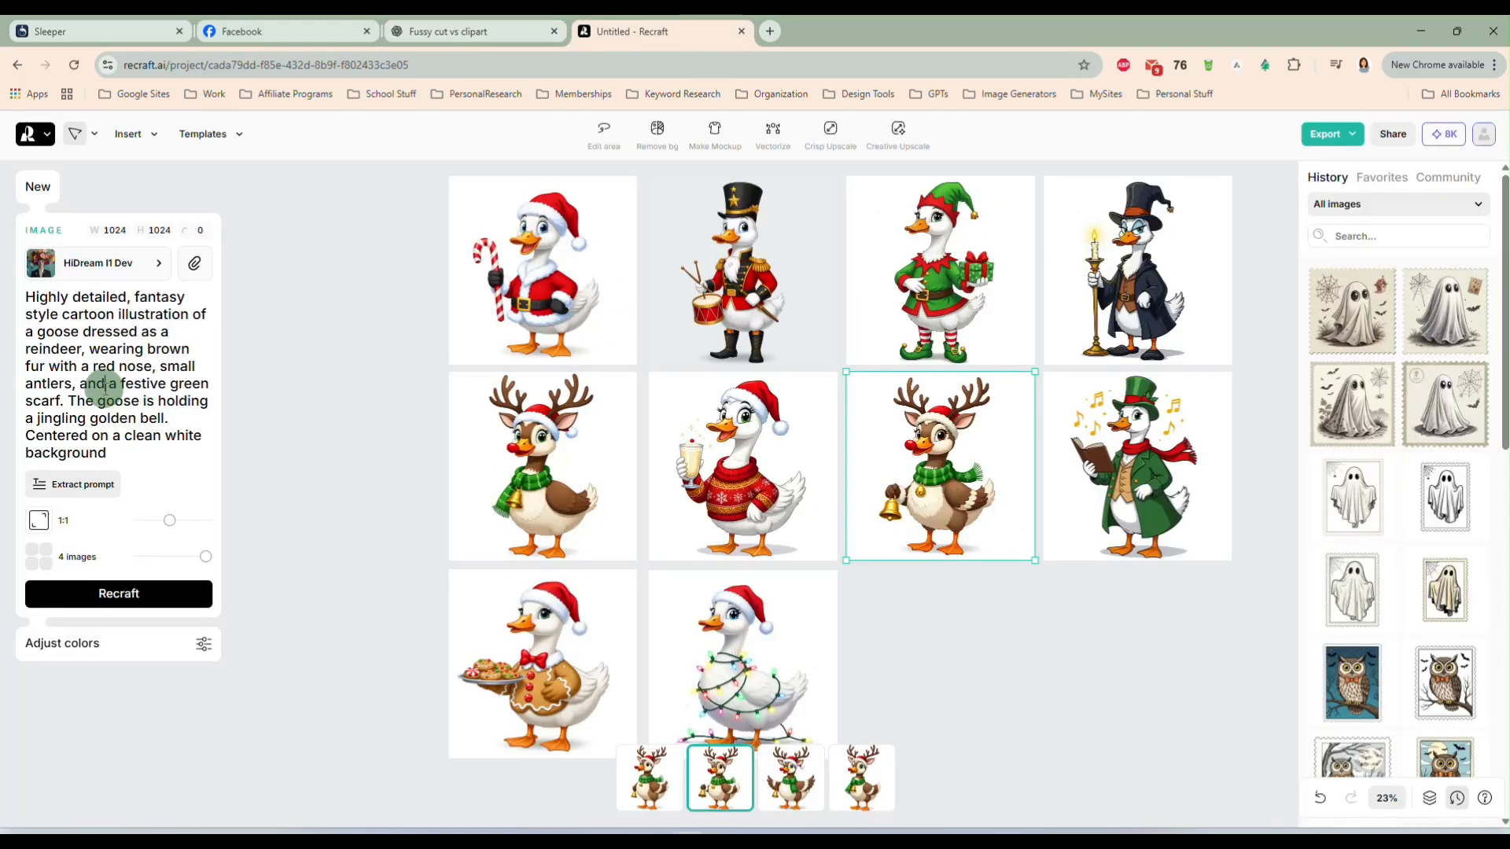
pyautogui.hotkey('ctrl', 'a')
pyautogui.hotkey('ctrl', 'v')
pyautogui.click(131, 621)
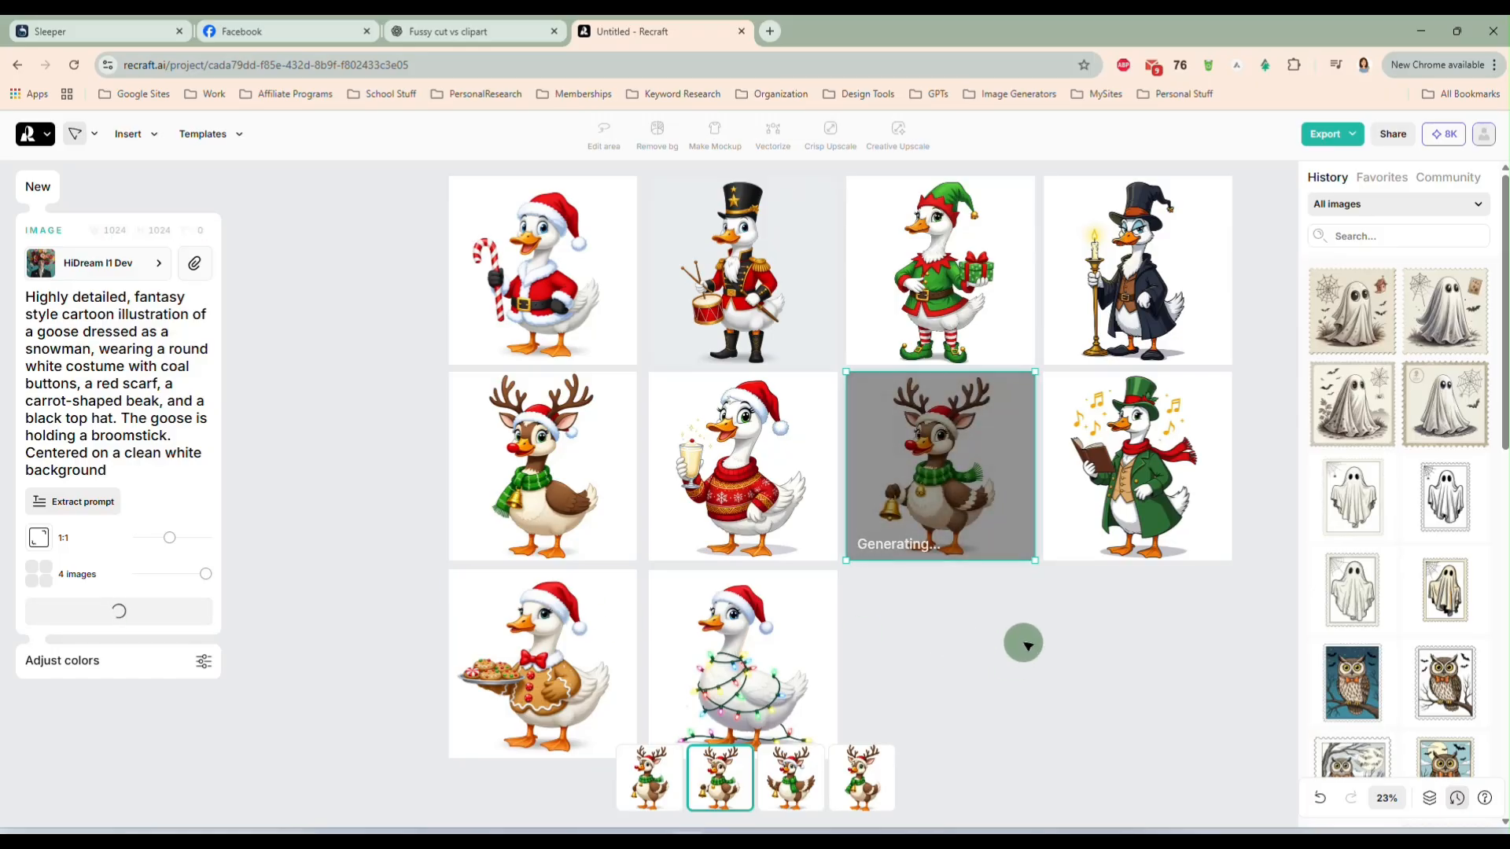
# - Compare the image variations of the Victorian caroler goose and choose the fourth one
pyautogui.click(1134, 441)
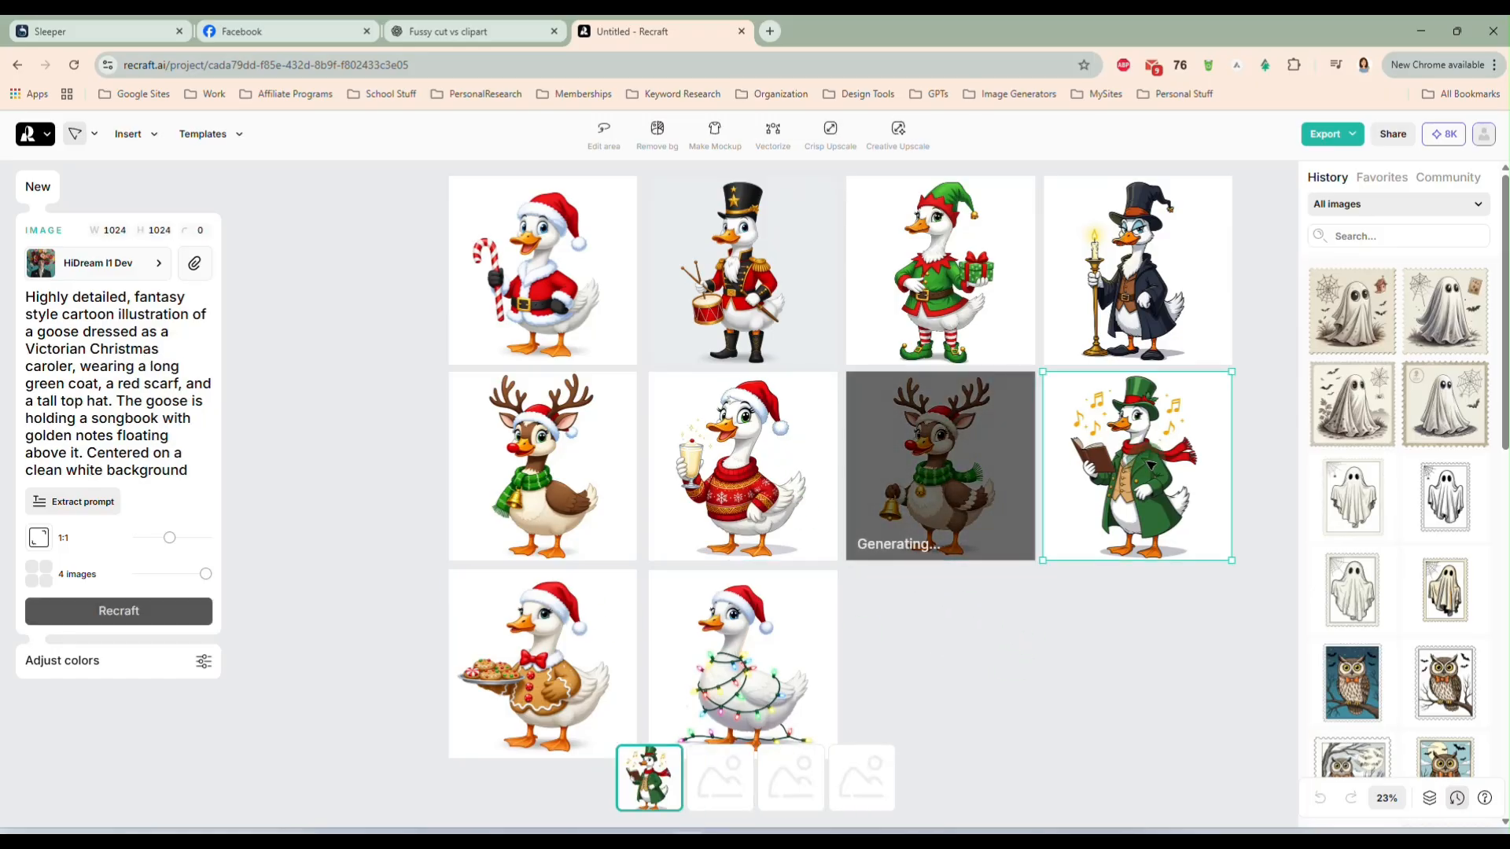
pyautogui.click(810, 780)
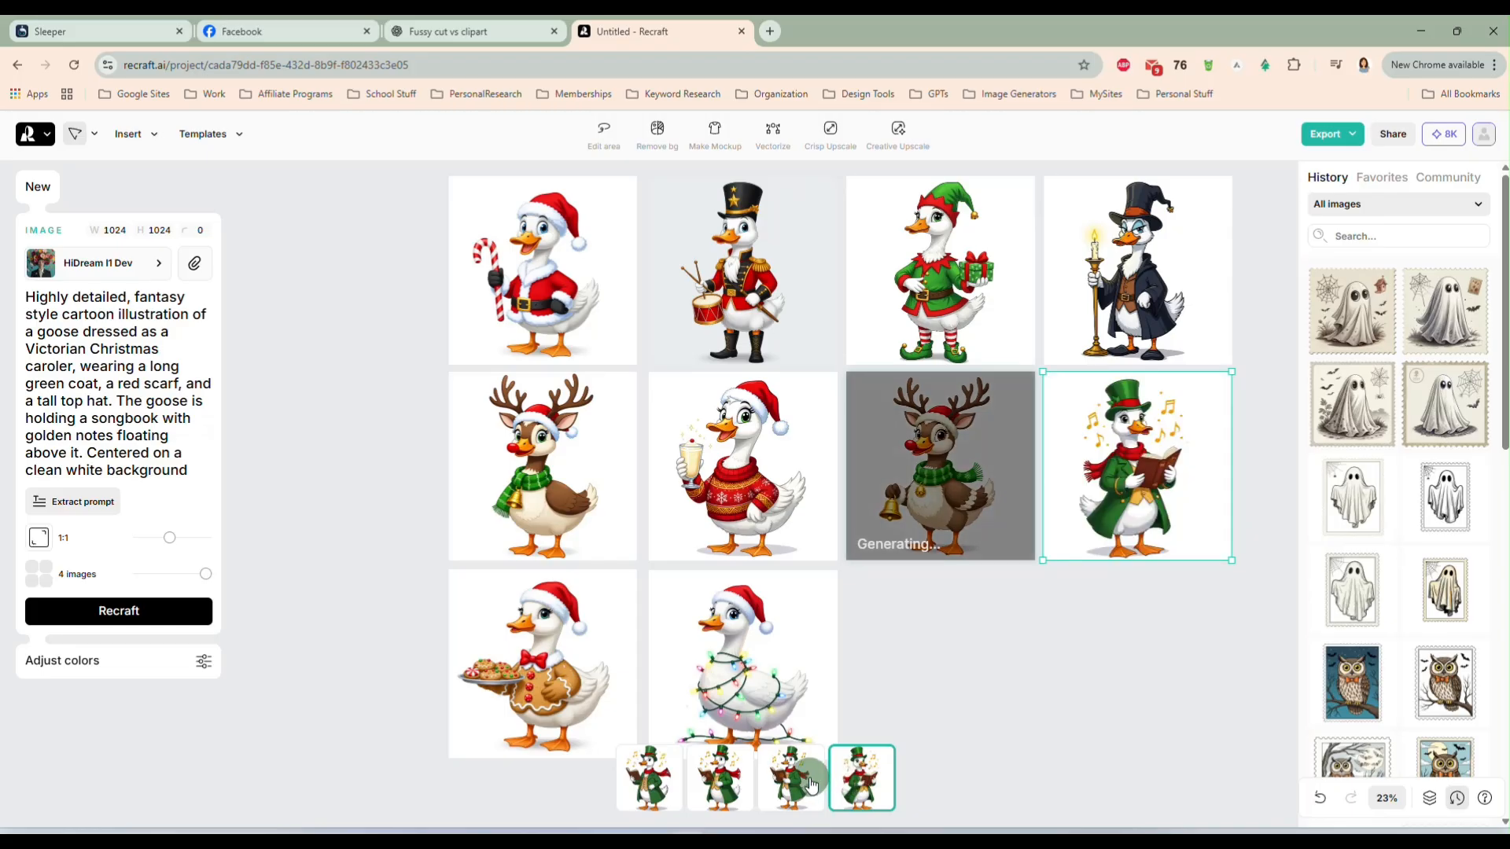
pyautogui.click(720, 785)
pyautogui.click(664, 782)
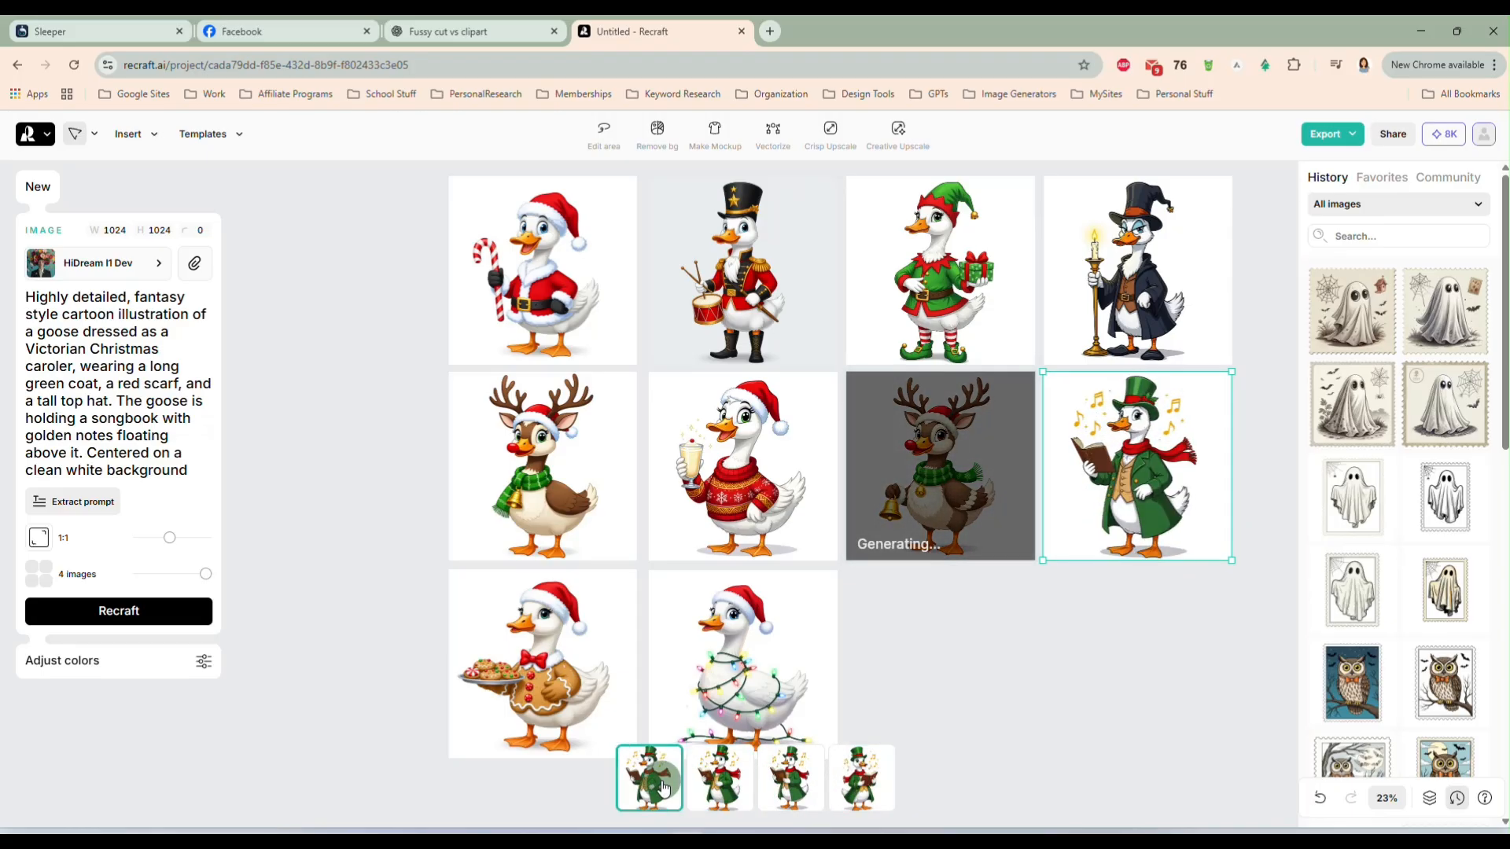
pyautogui.click(862, 794)
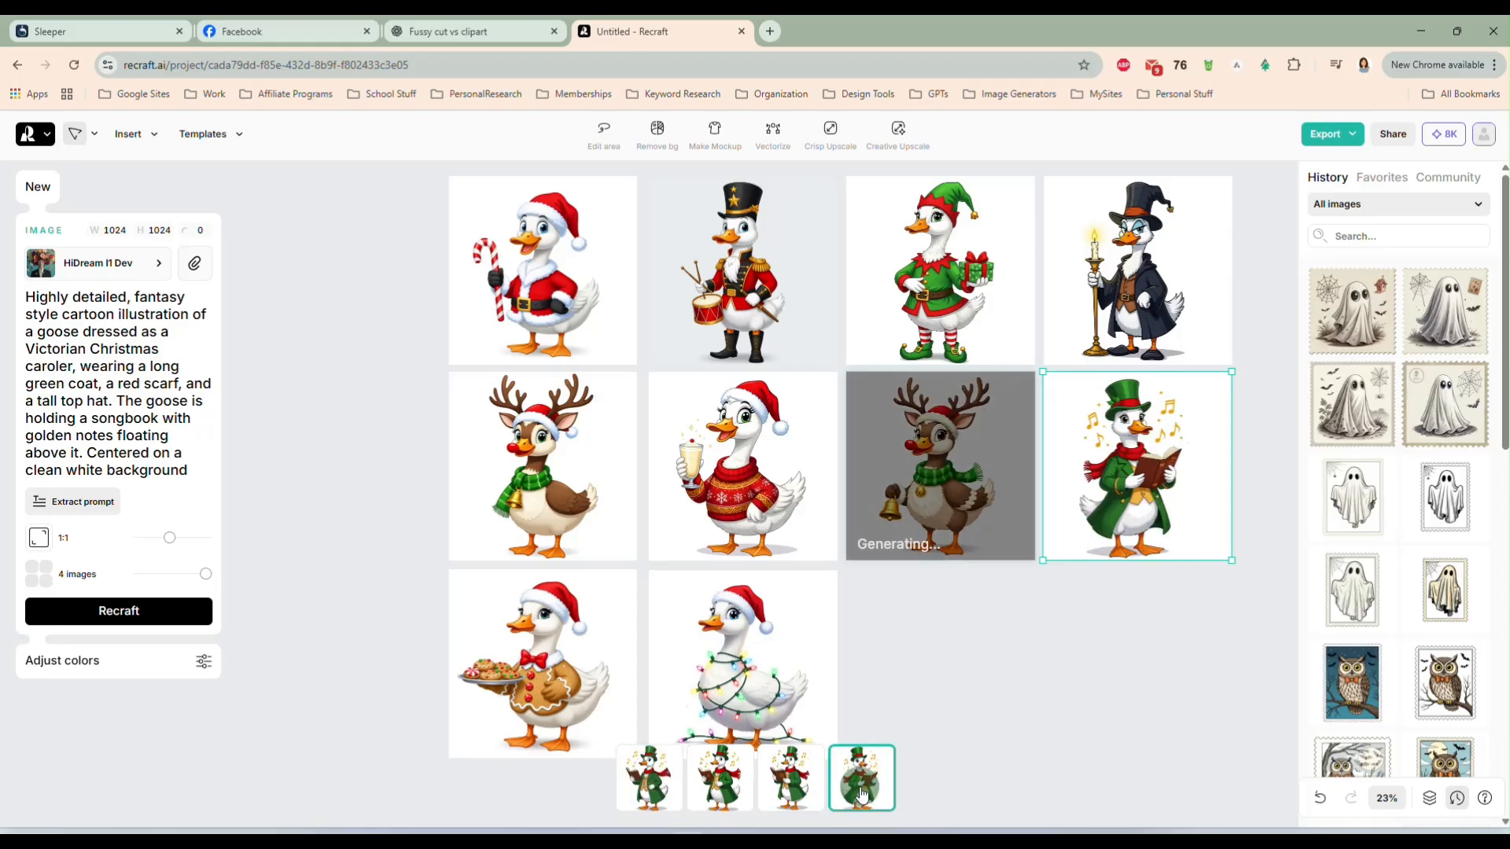
# - Regenerate the Ebenezer Scrooge goose with its existing prompt
pyautogui.click(1127, 291)
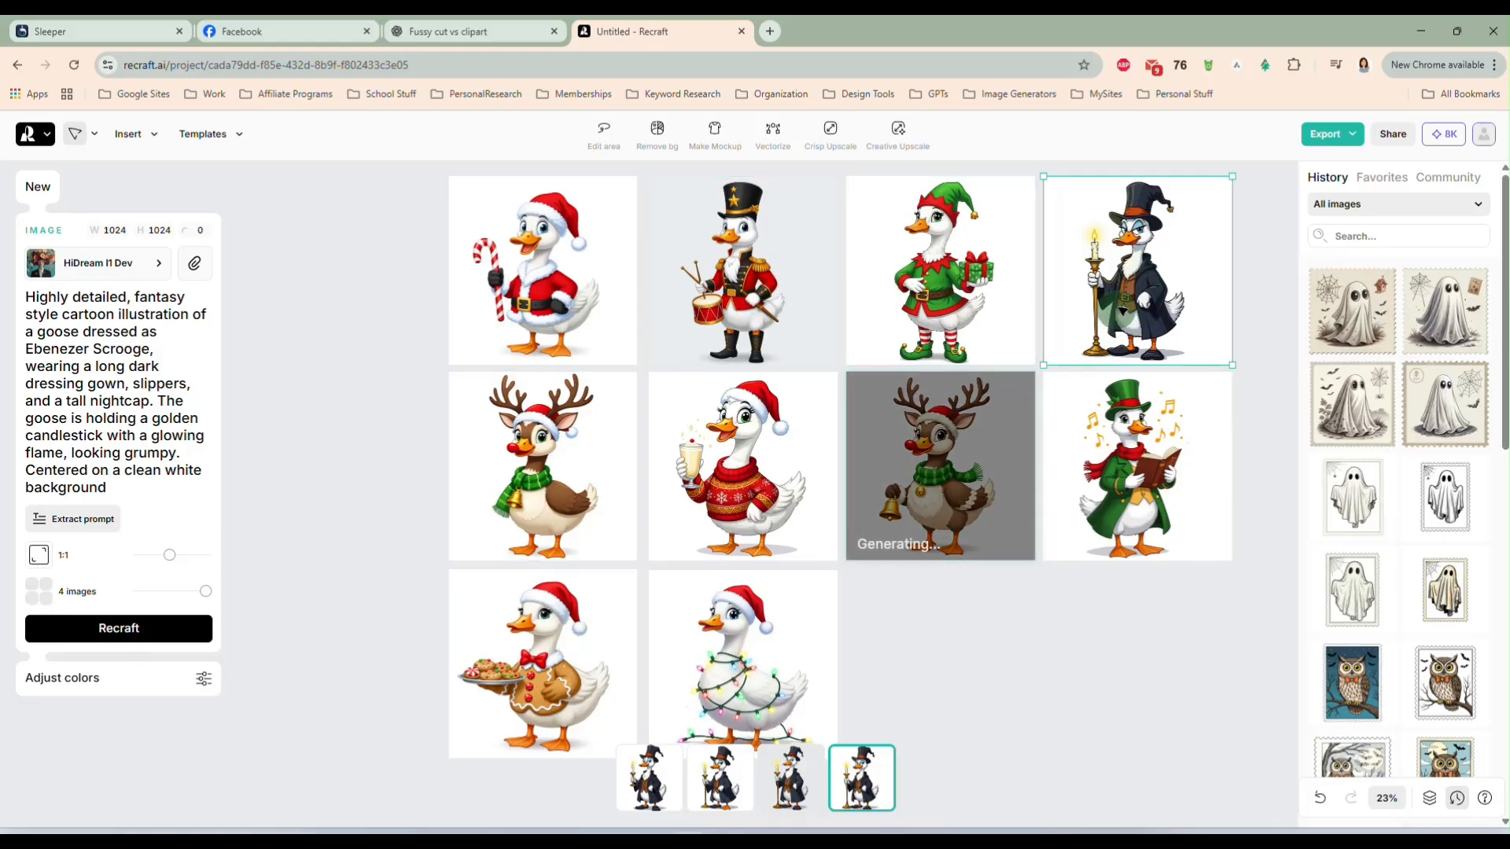
pyautogui.click(118, 625)
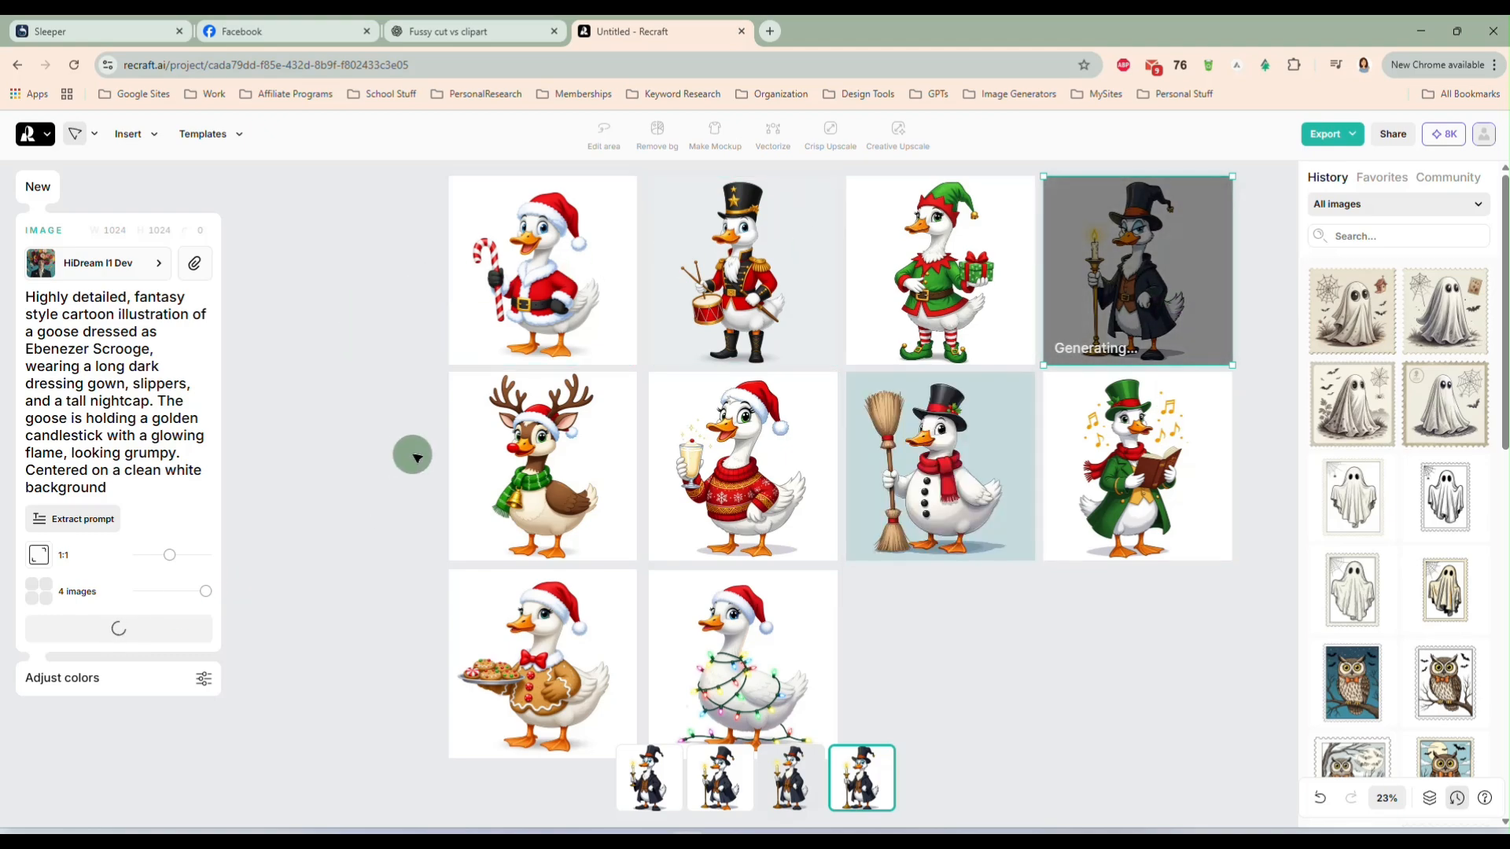
# - Compare the snowman goose's image variations and regenerate a fresh set from the same prompt
pyautogui.click(959, 482)
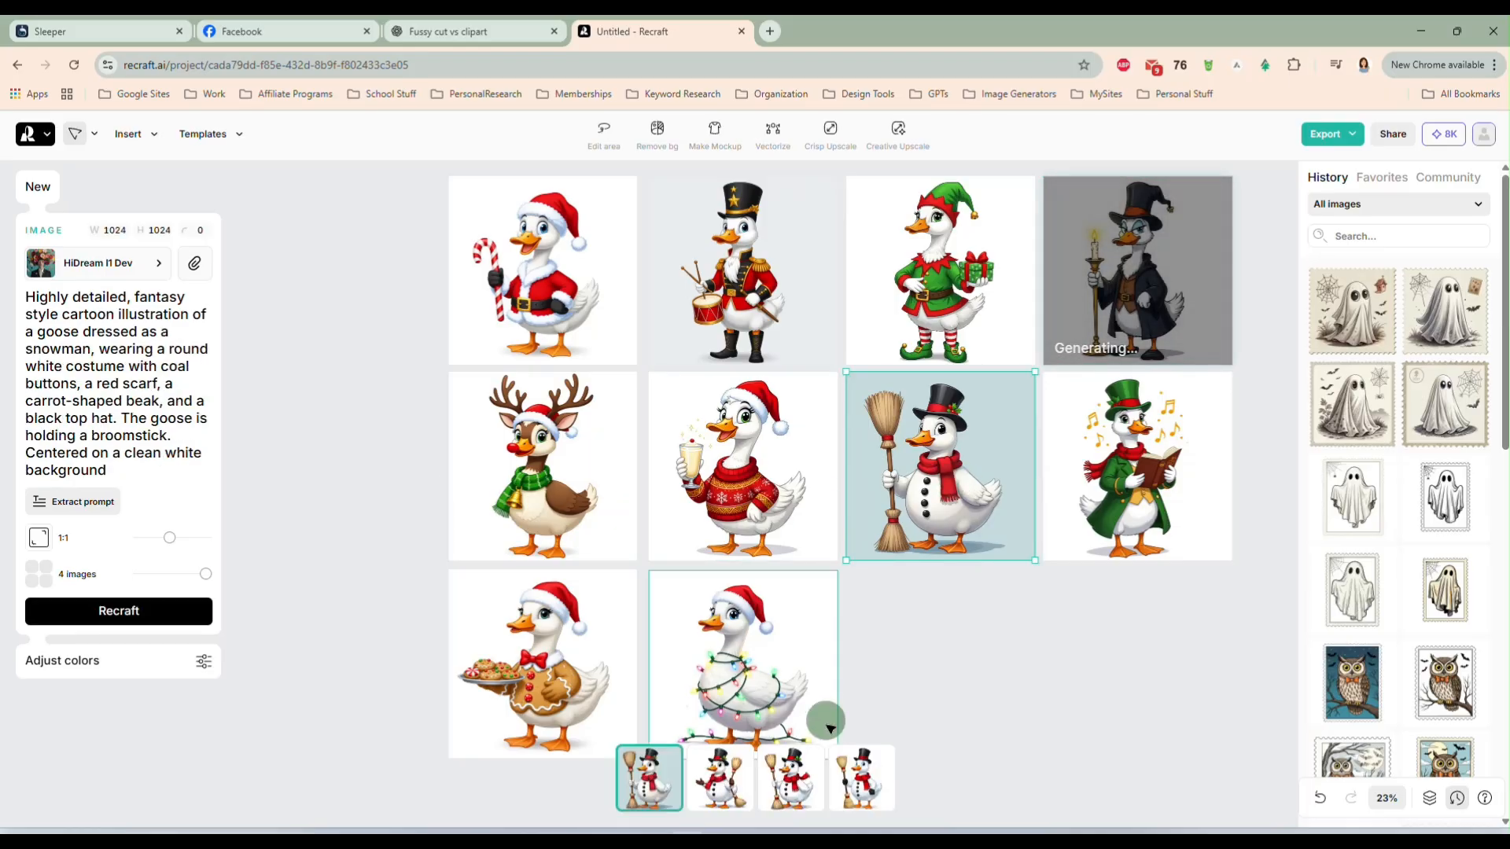
pyautogui.click(716, 782)
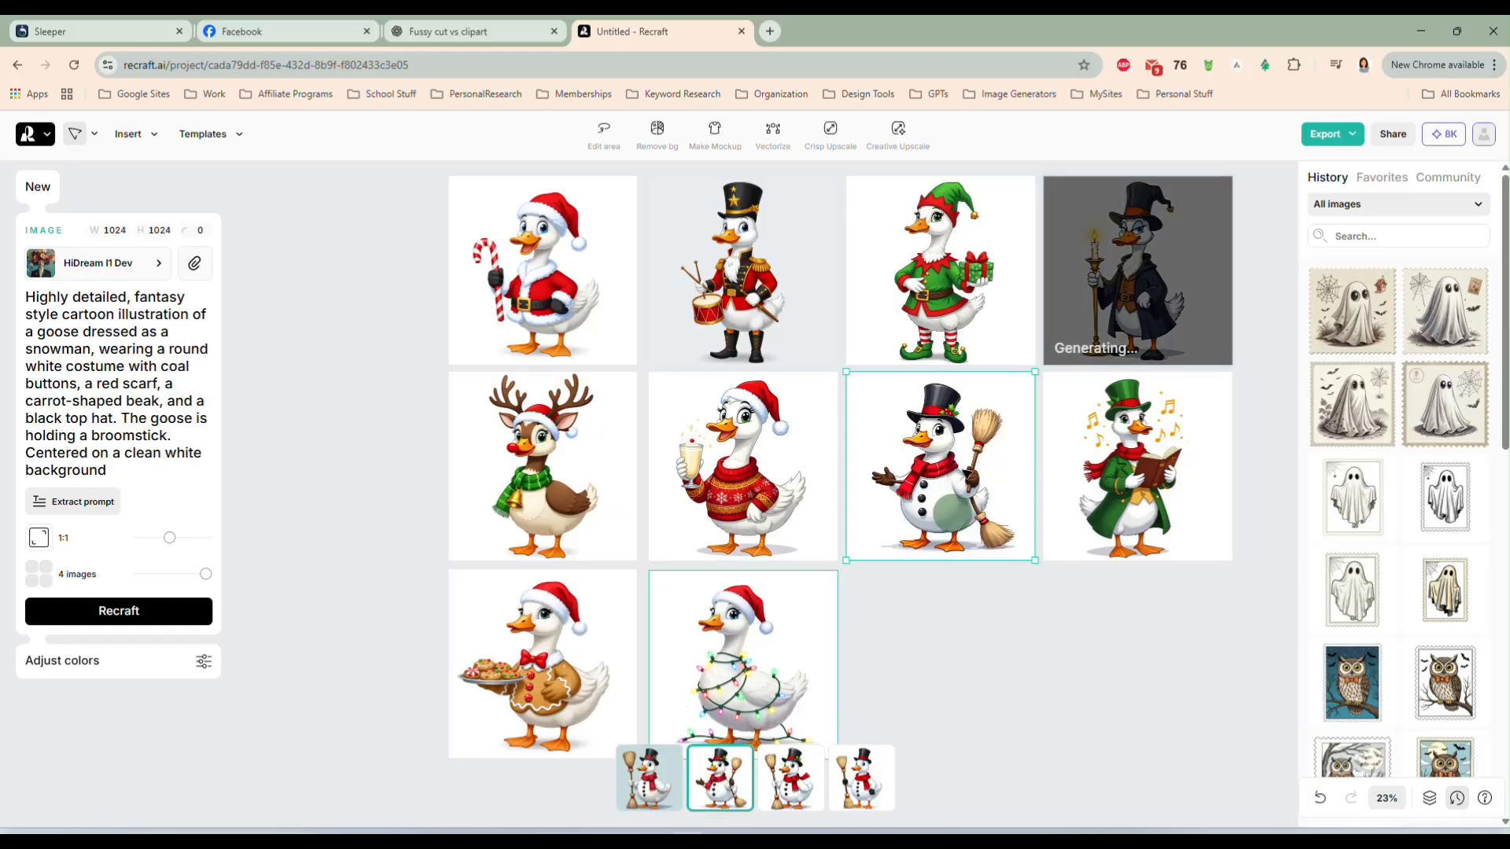
pyautogui.click(863, 778)
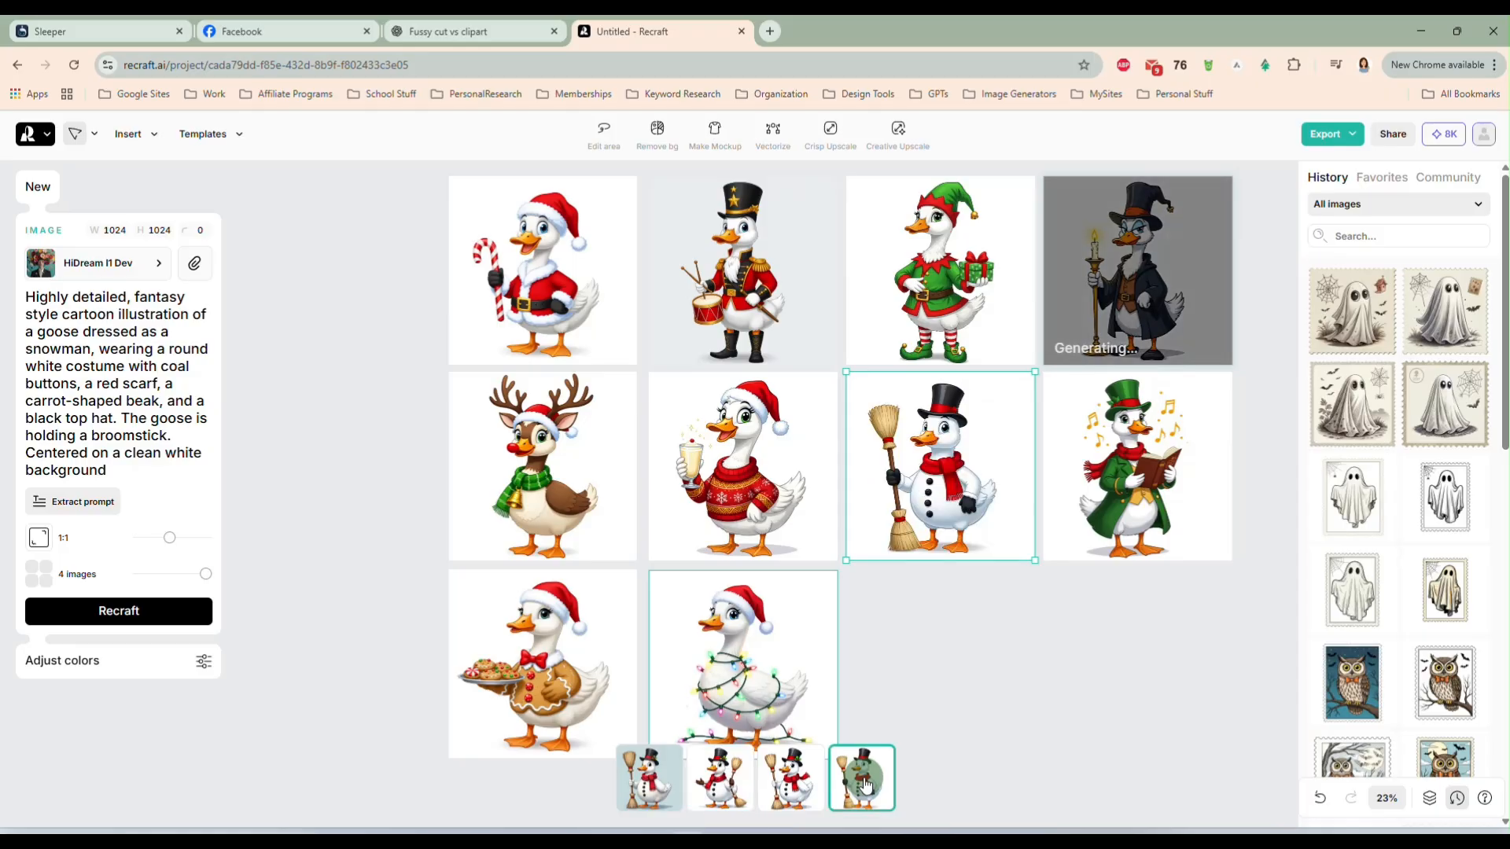
pyautogui.click(715, 782)
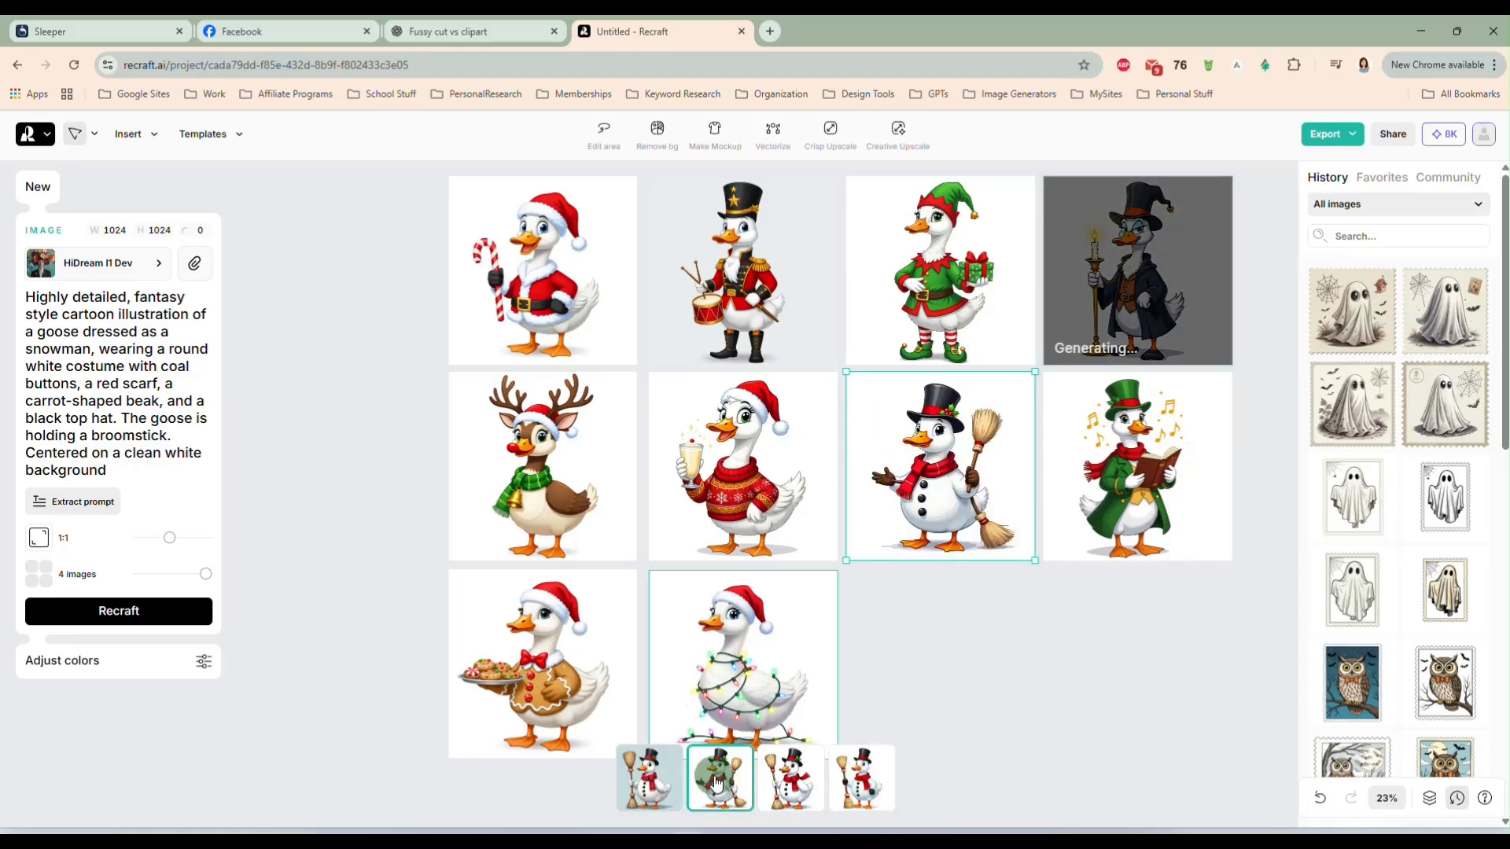
pyautogui.click(862, 779)
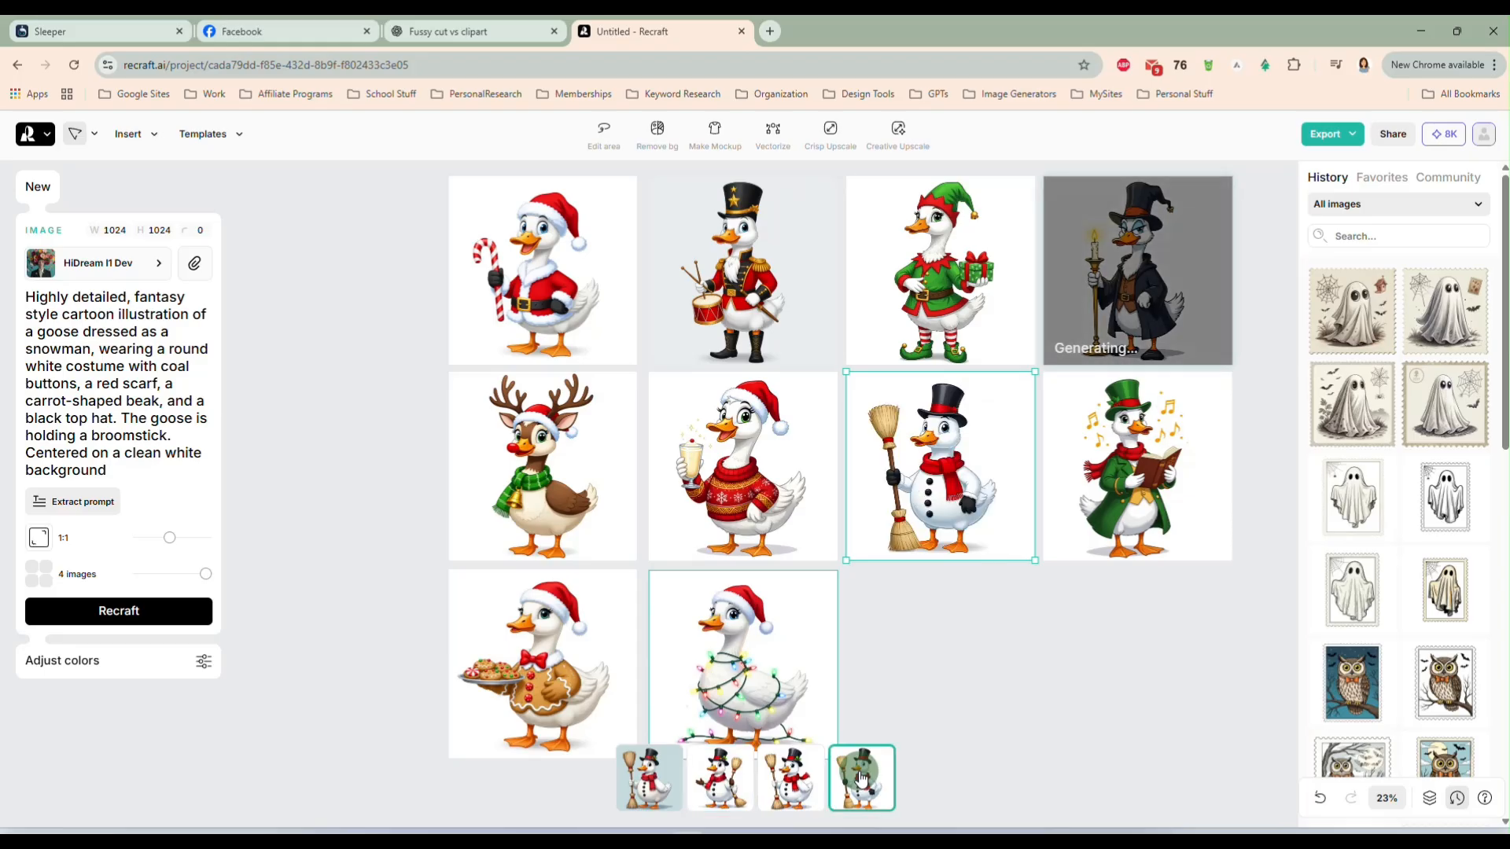
pyautogui.click(161, 611)
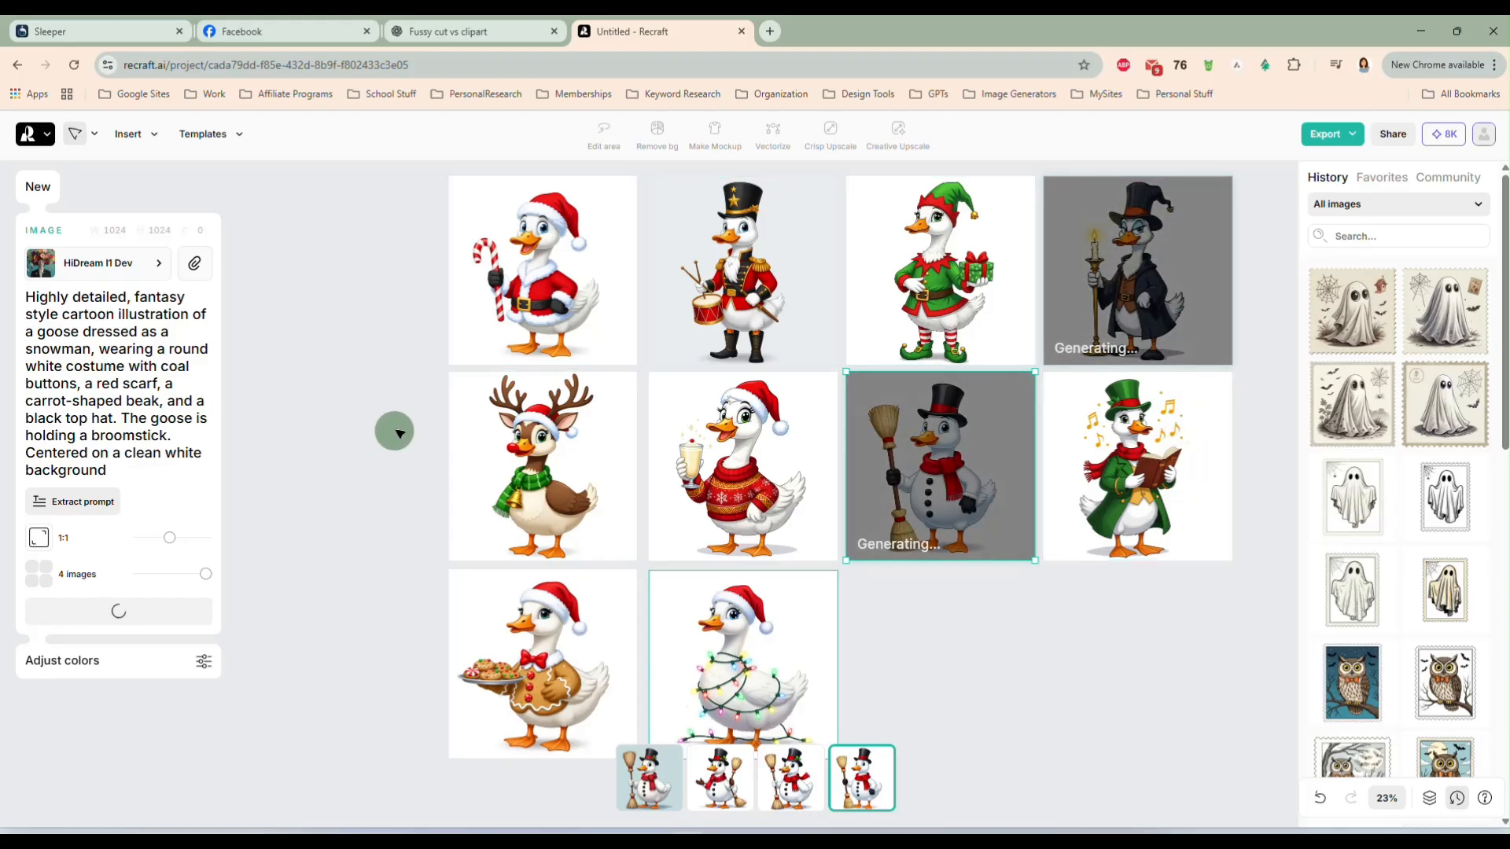
# - Compare the gingerbread goose's image variations, choose the second one, and deselect the goose
pyautogui.scroll(-1, 399, 418)
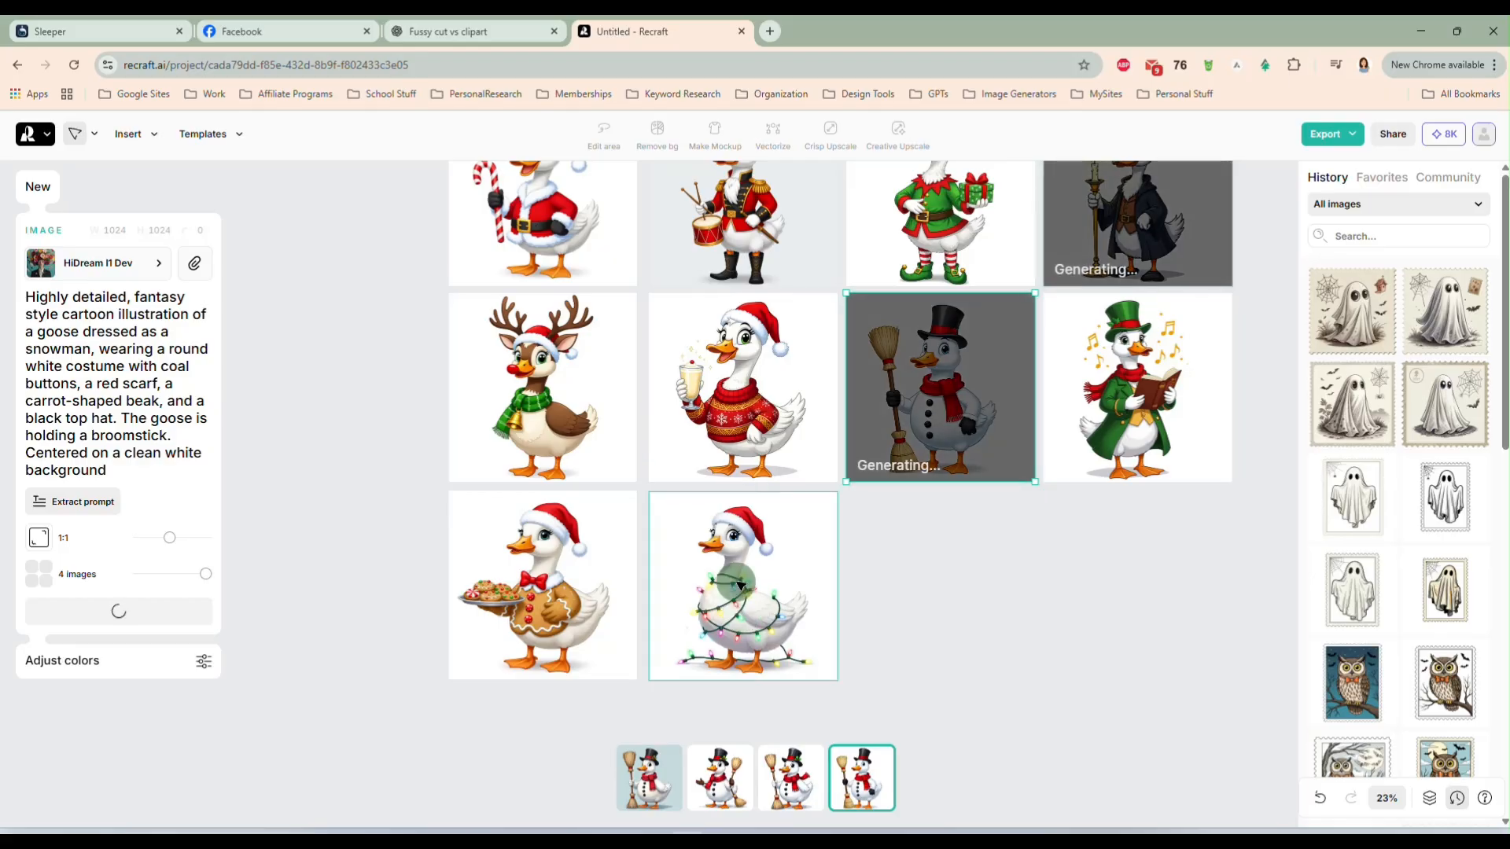
pyautogui.click(580, 605)
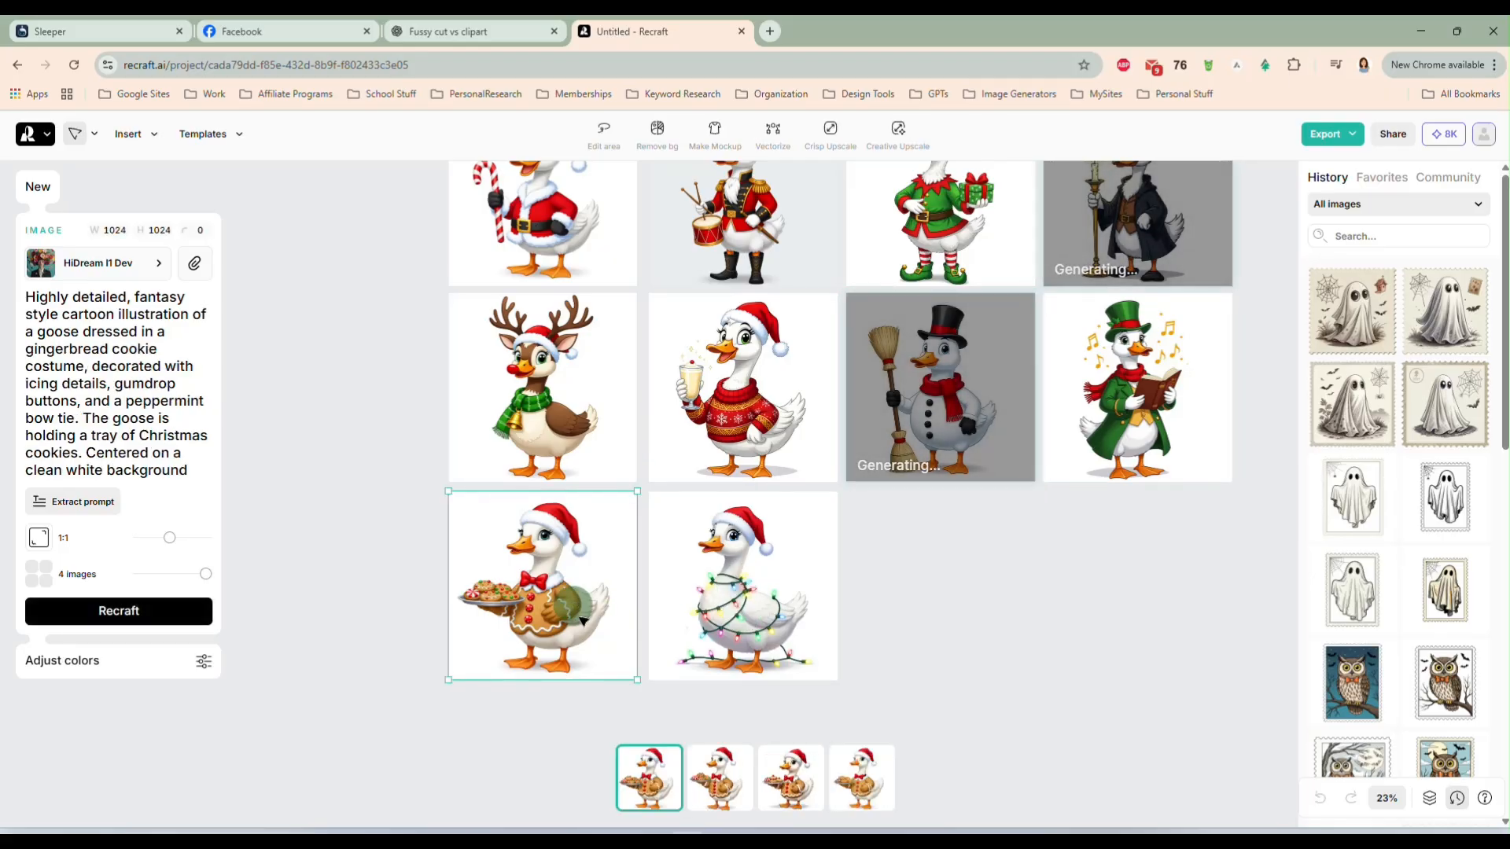
pyautogui.click(719, 778)
pyautogui.click(797, 790)
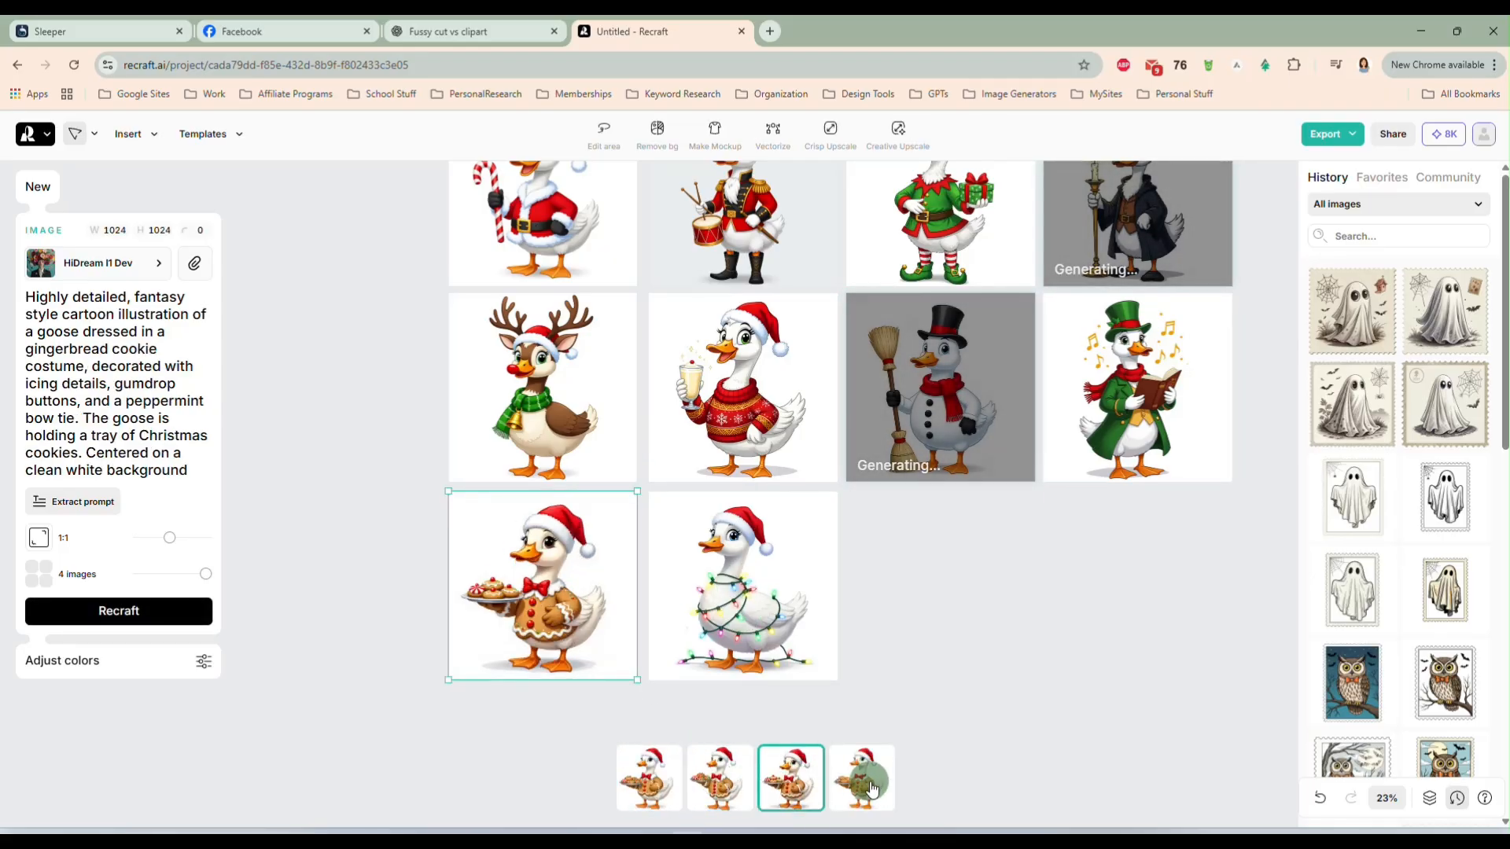
pyautogui.click(872, 789)
pyautogui.click(718, 781)
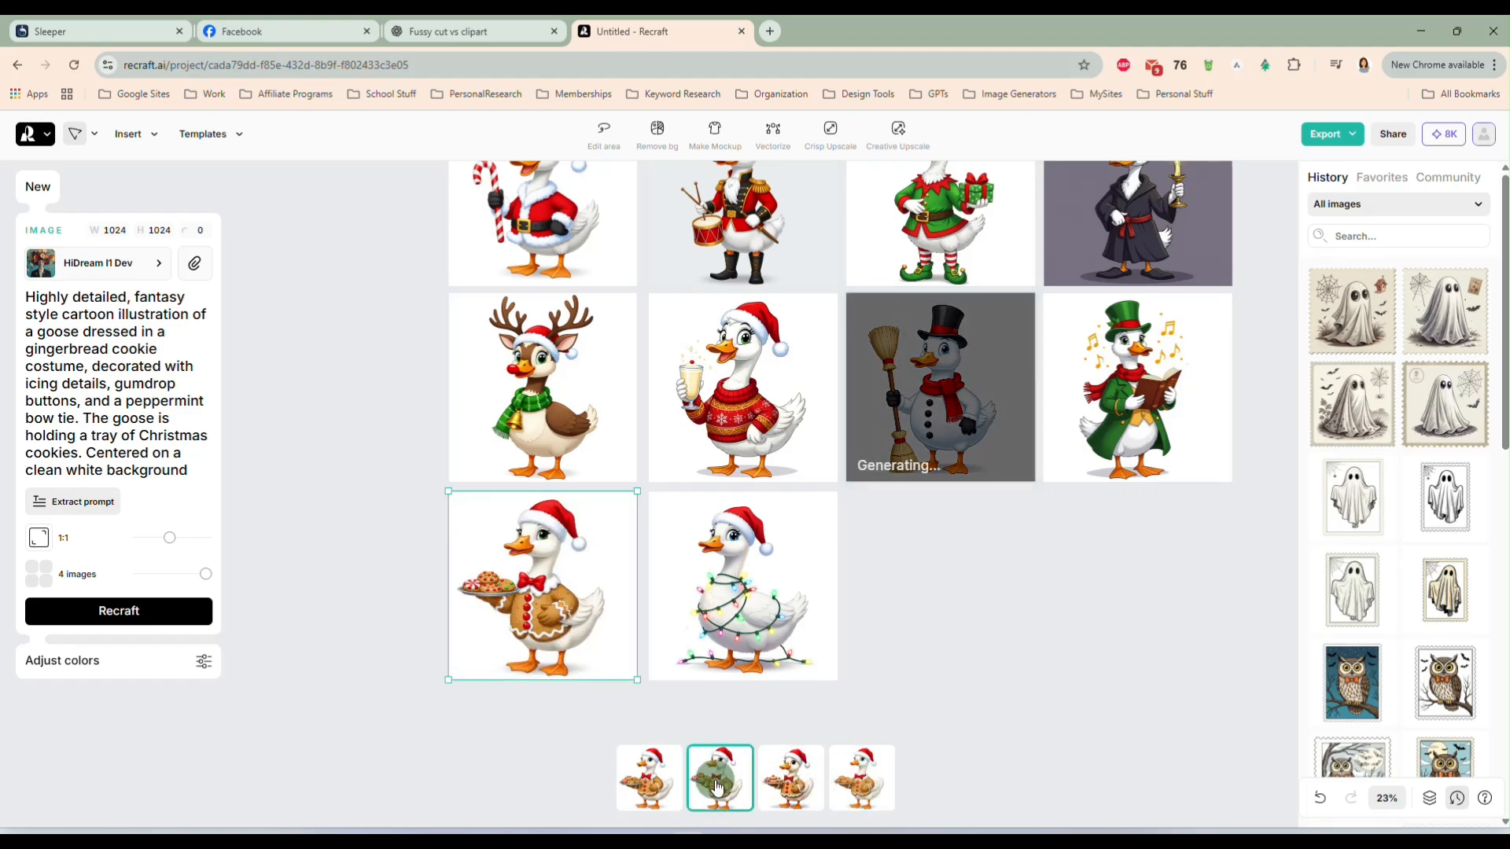
pyautogui.click(924, 628)
# - Compare the regenerated variations of the Ebenezer Scrooge goose and choose the fourth one, with the grey background
pyautogui.scroll(2, 982, 623)
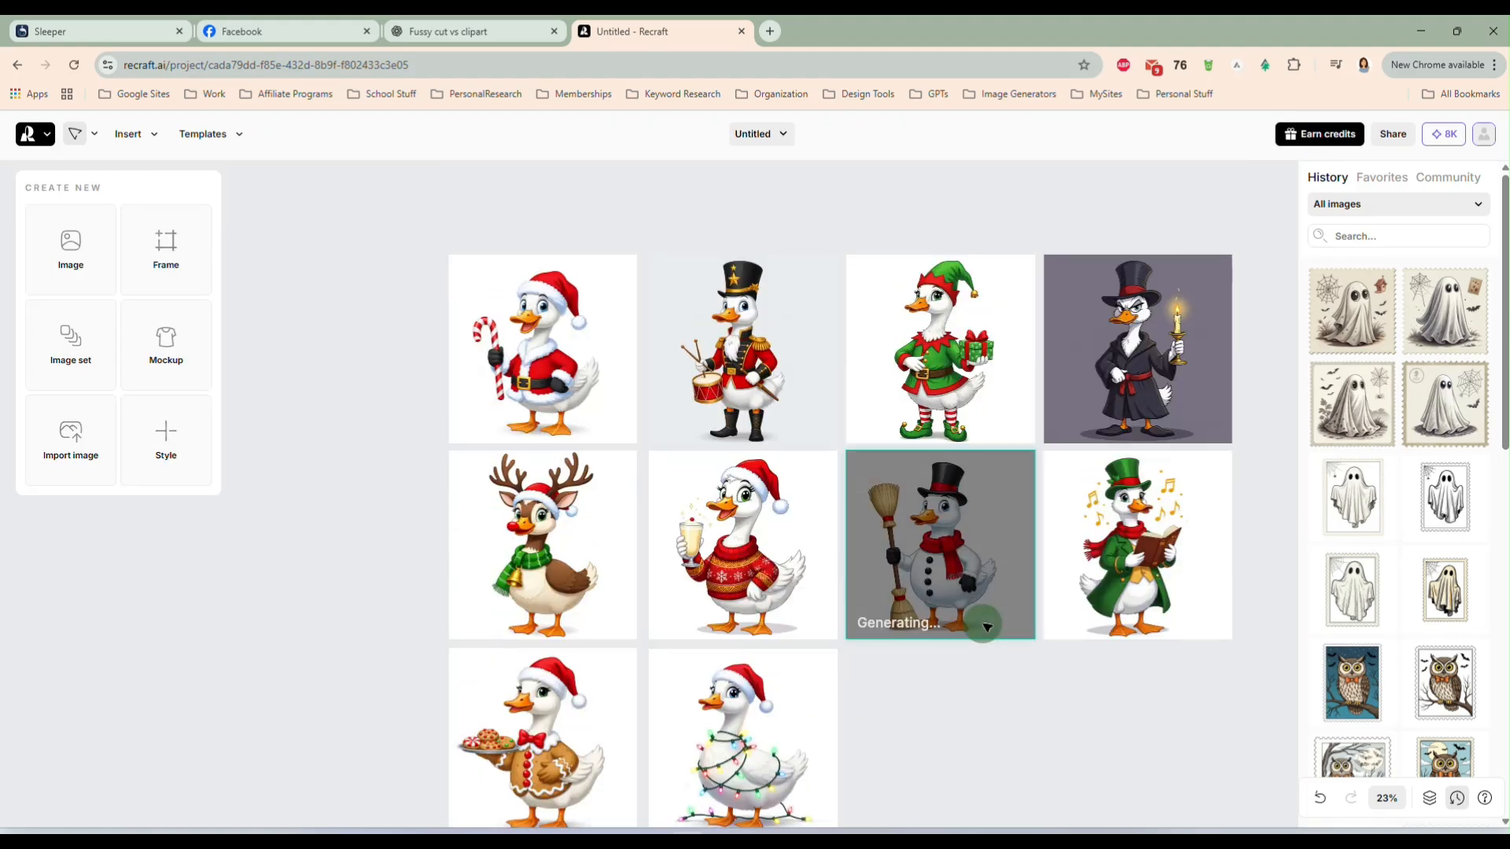
pyautogui.scroll(-1, 994, 610)
pyautogui.click(1116, 286)
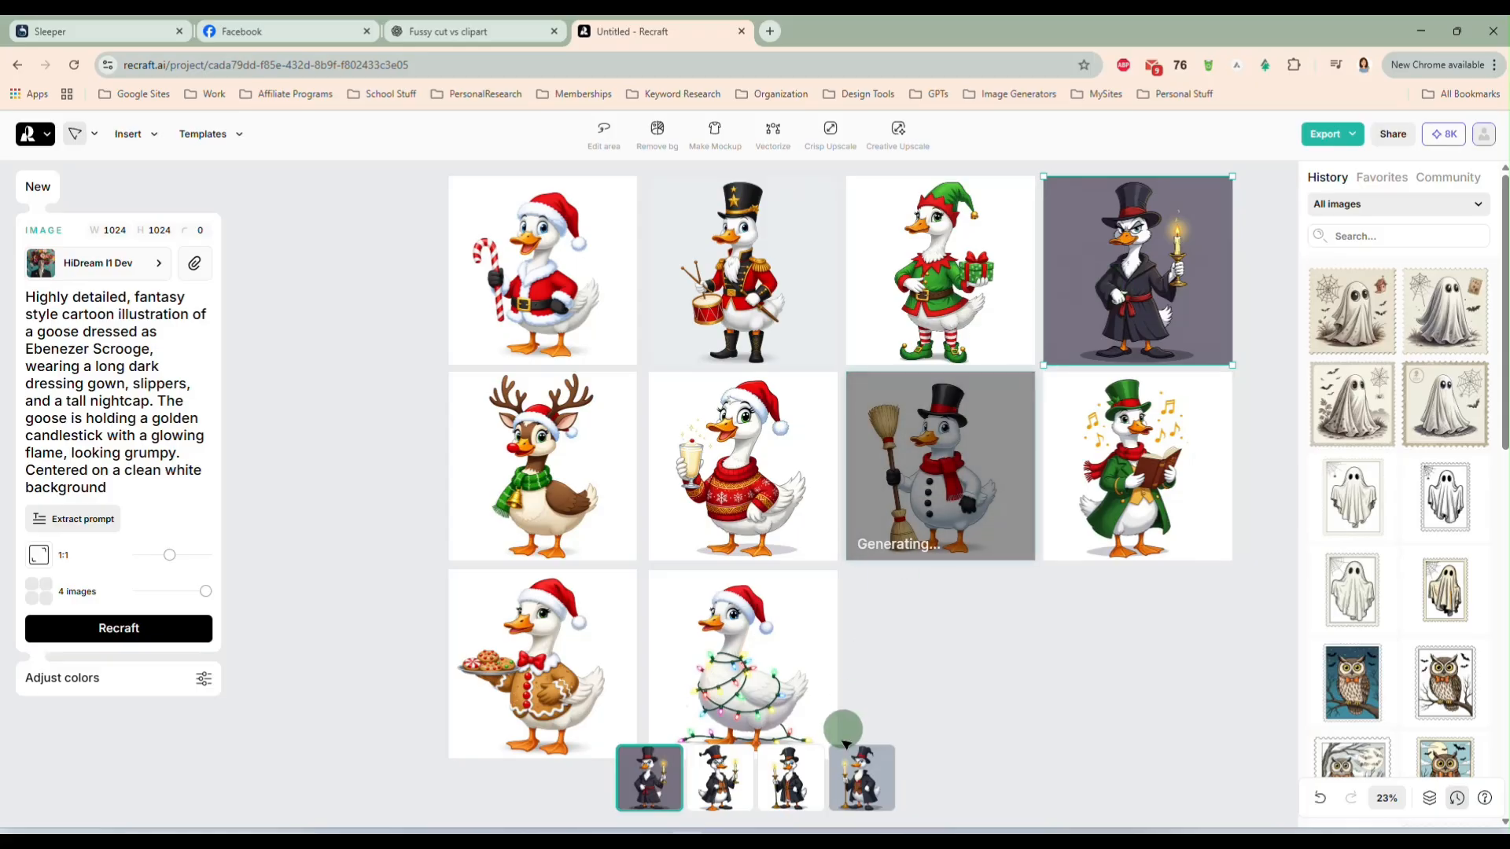
pyautogui.click(723, 786)
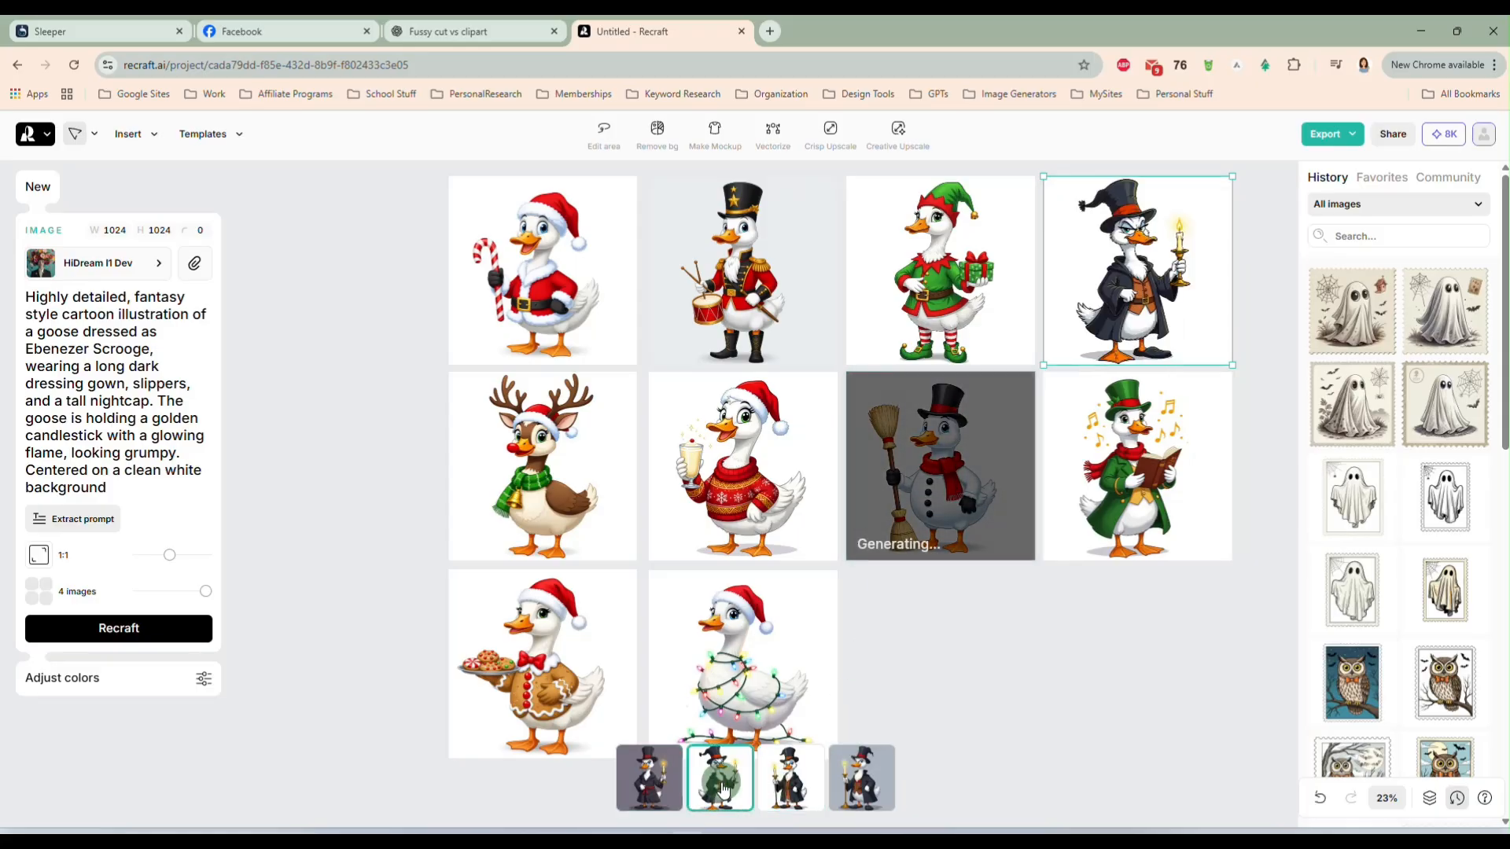
pyautogui.click(790, 779)
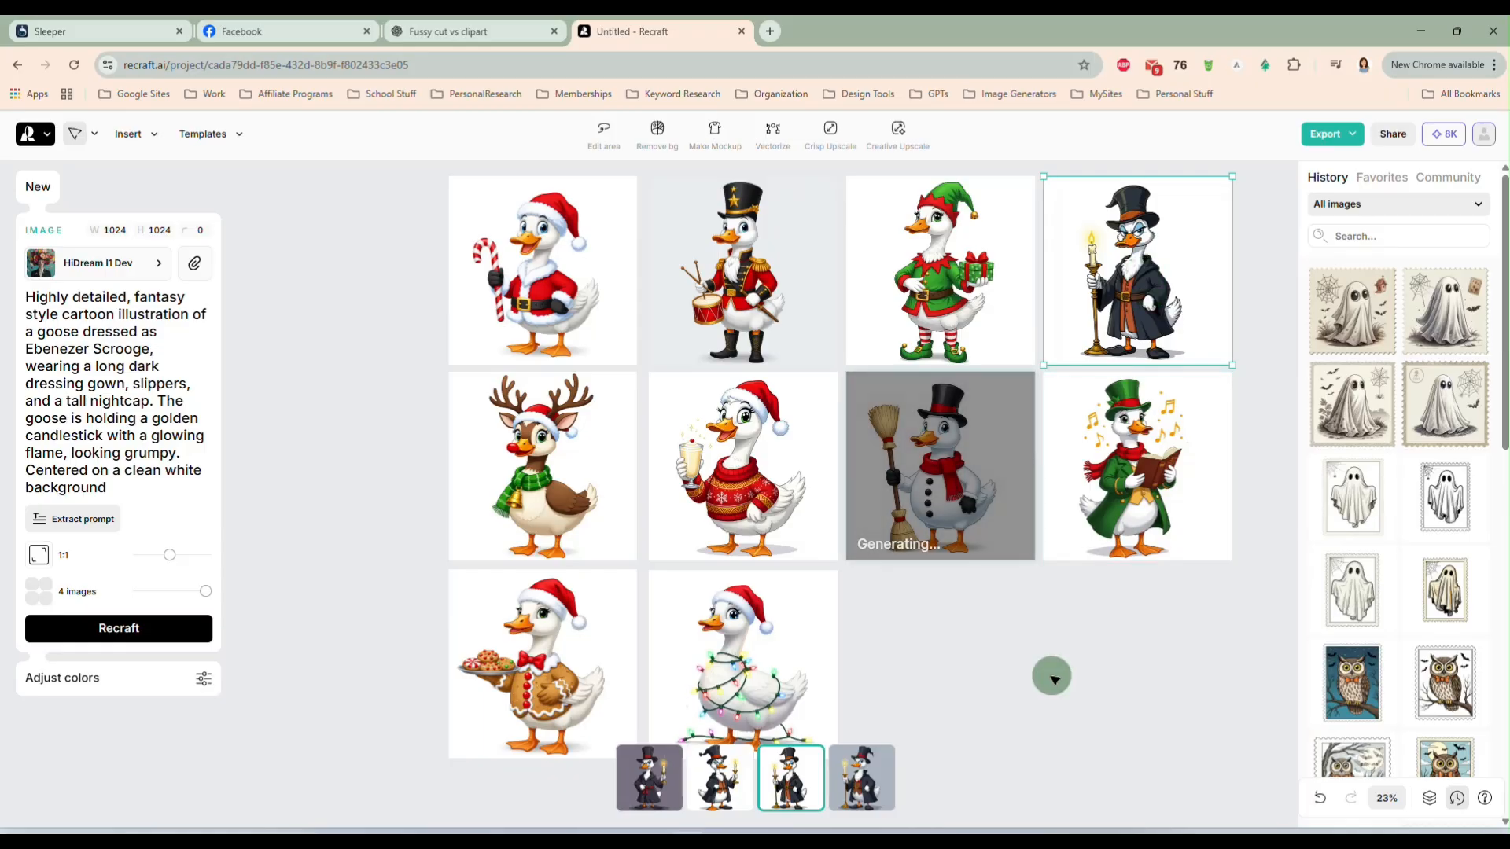
pyautogui.click(720, 785)
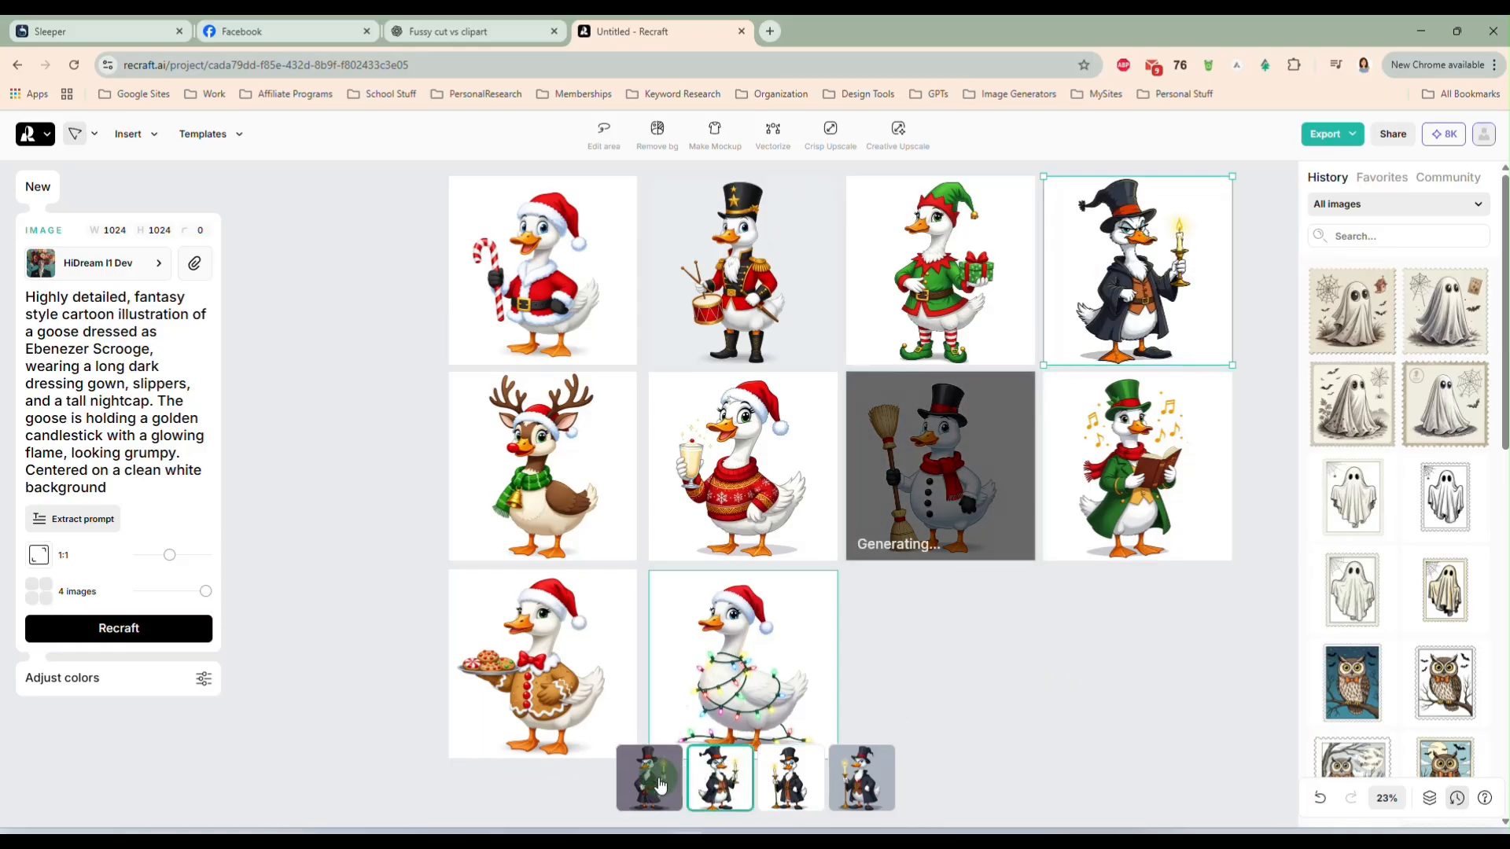
pyautogui.click(660, 785)
pyautogui.click(698, 782)
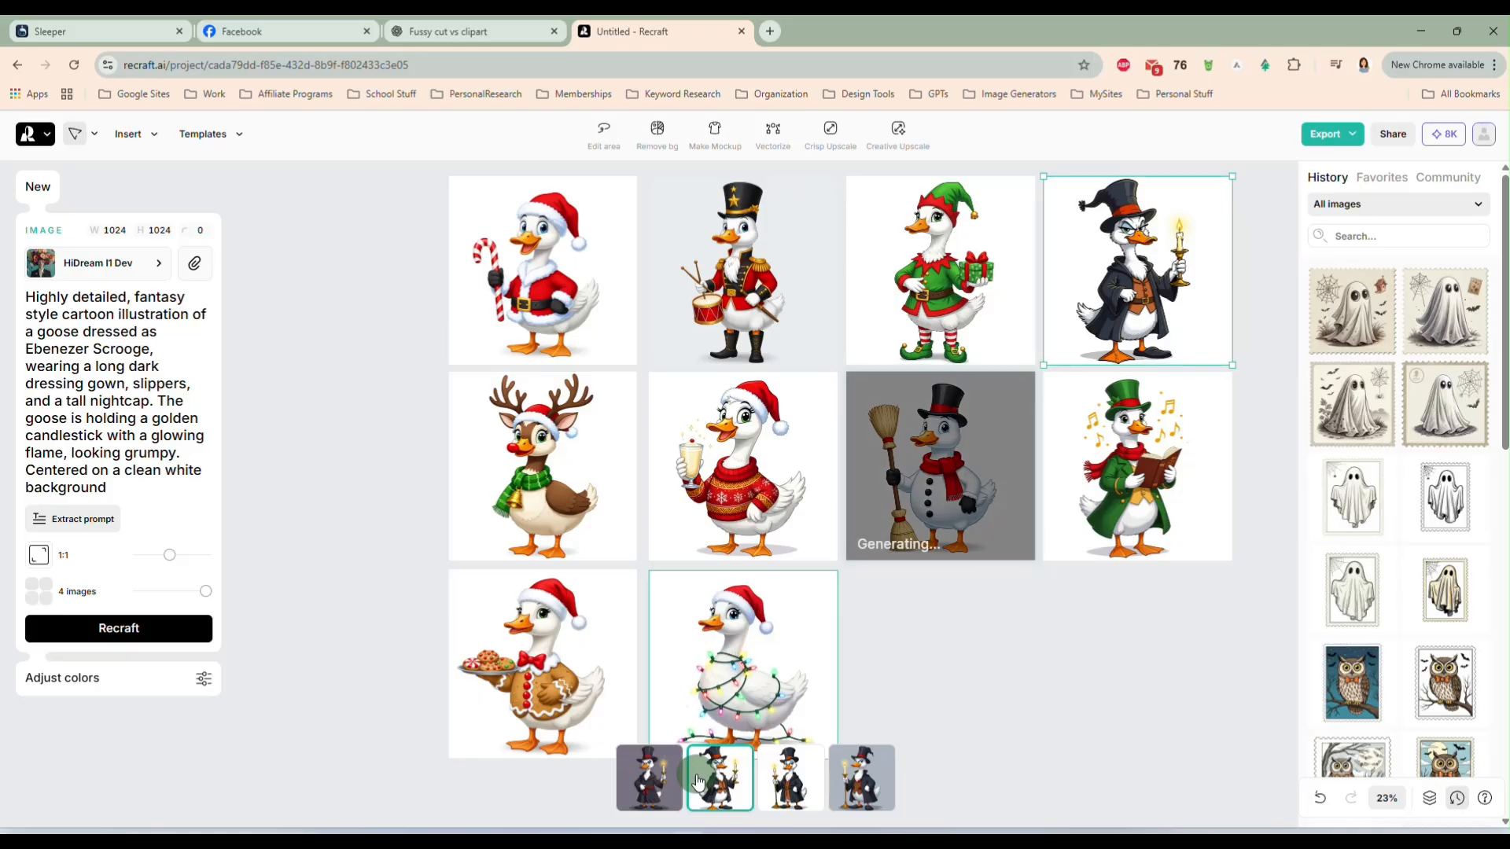
pyautogui.click(868, 785)
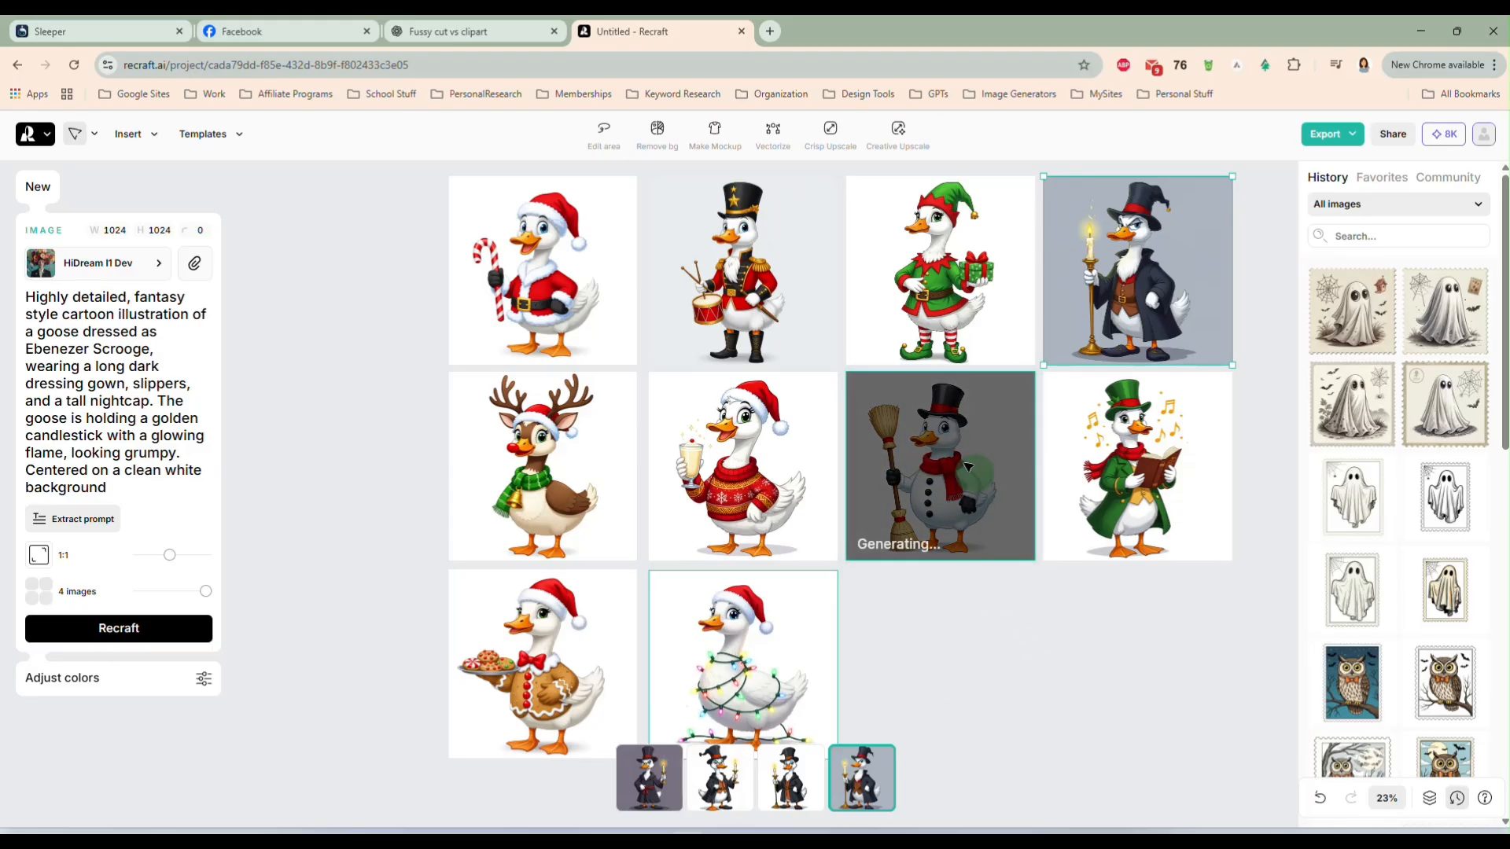
# - Compare the regenerated snowman goose variations and choose the first one
pyautogui.scroll(-2, 969, 626)
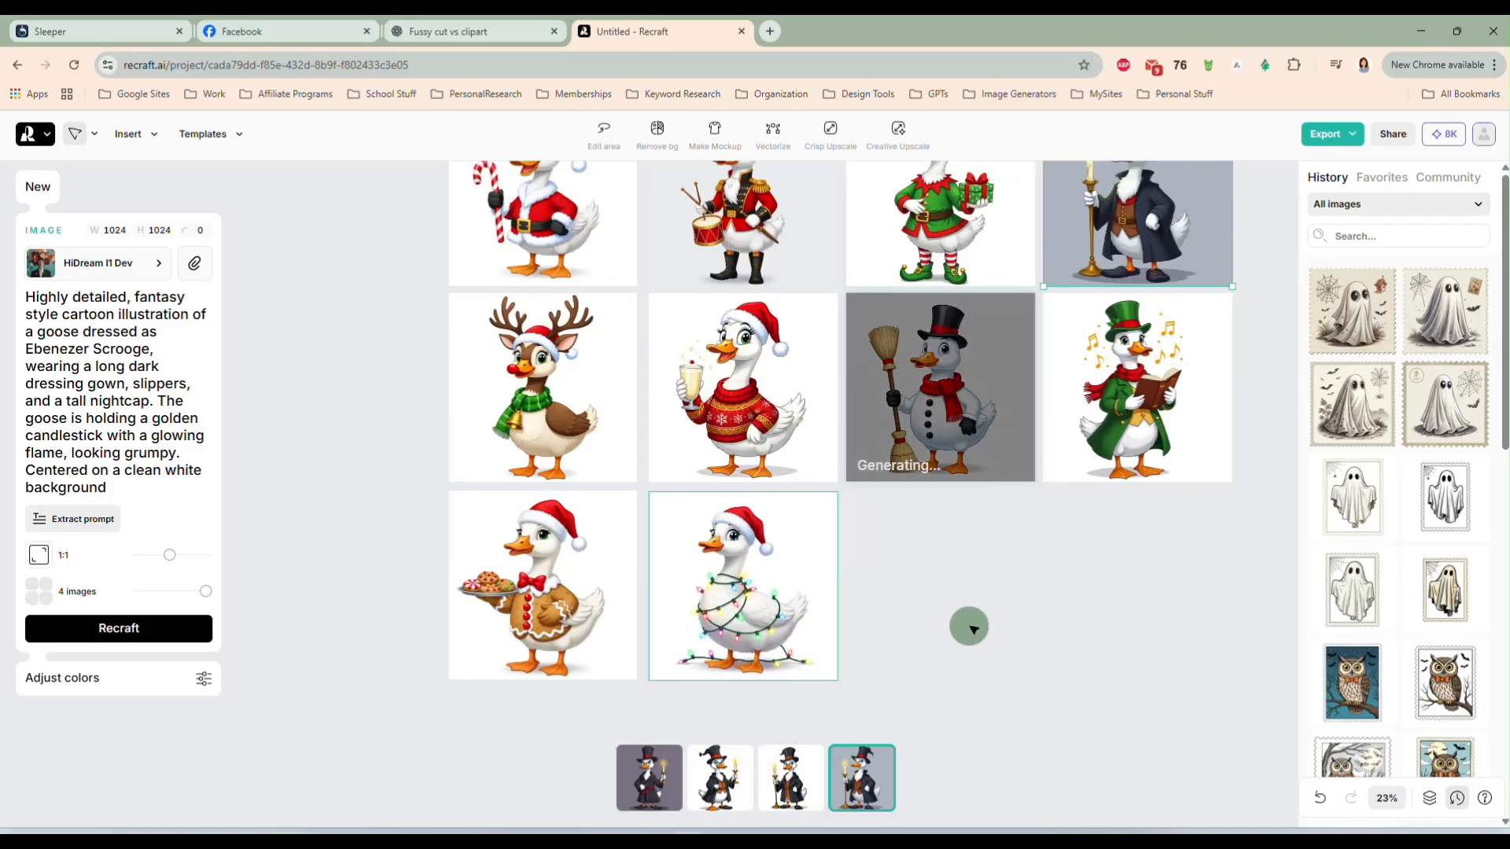
pyautogui.scroll(2, 968, 627)
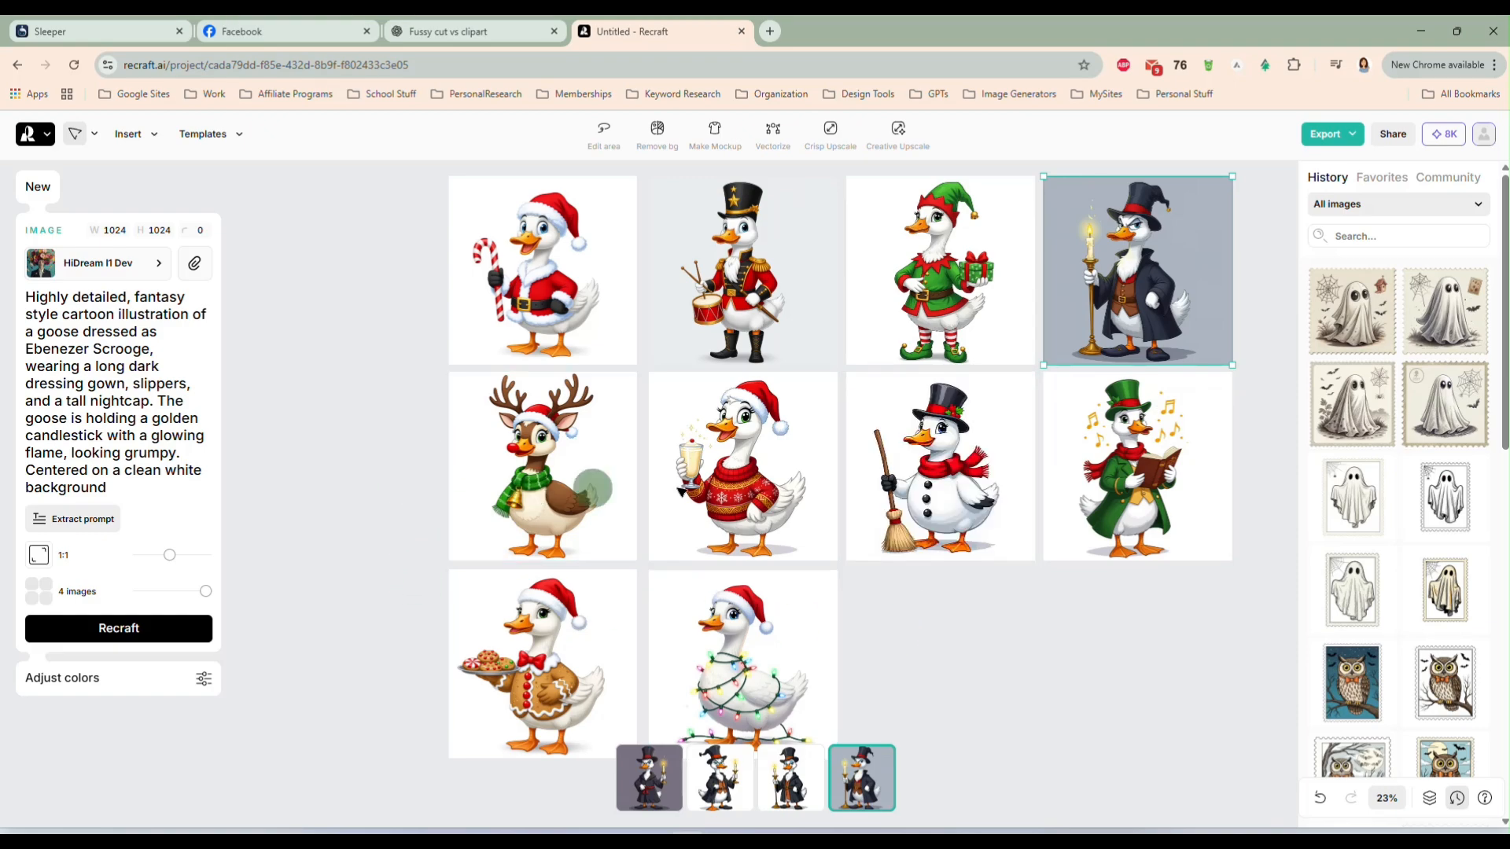
pyautogui.click(930, 488)
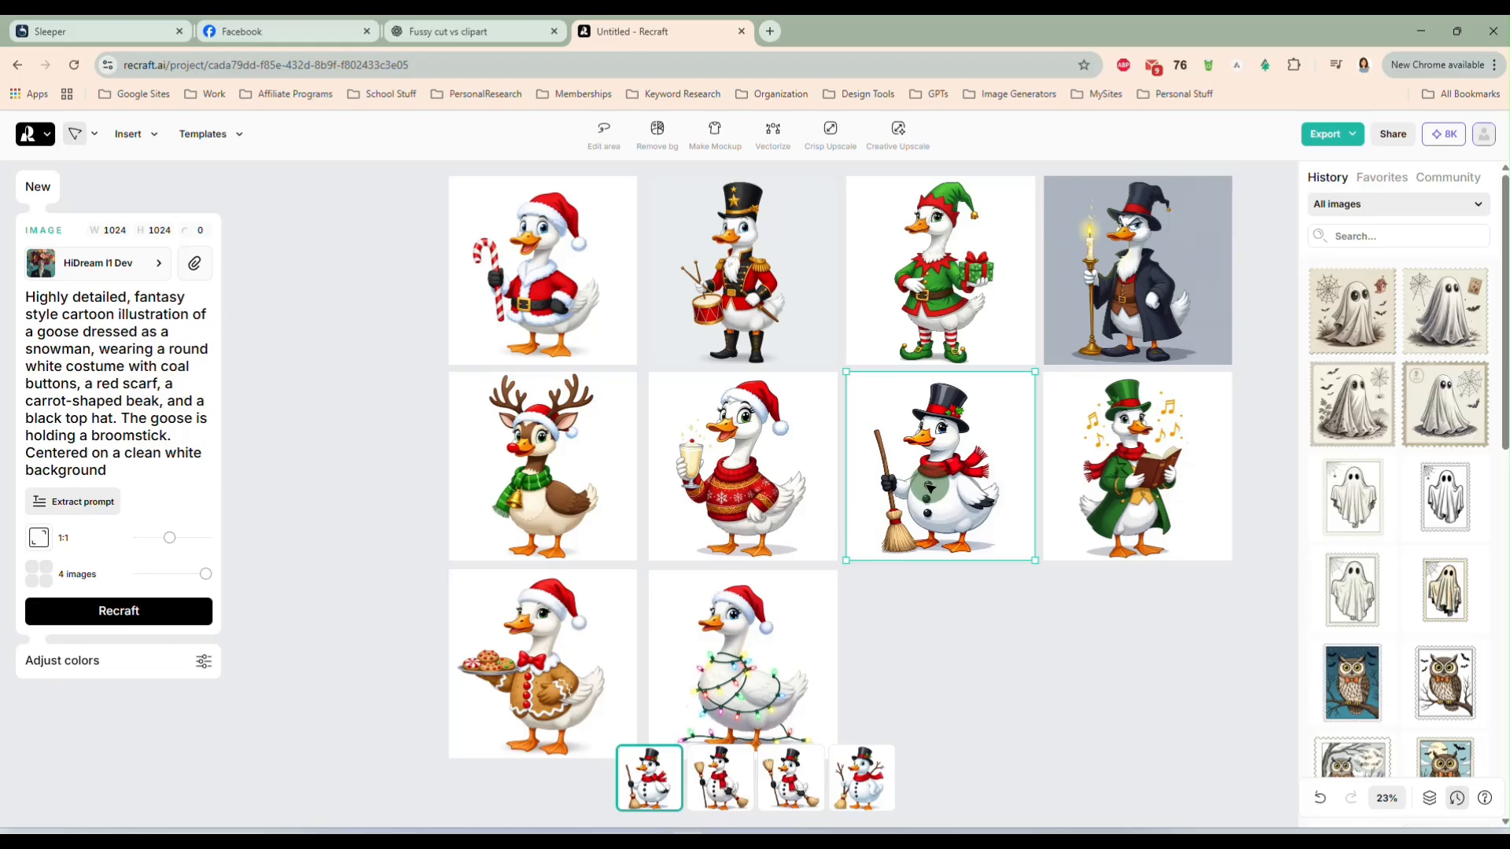
pyautogui.click(859, 787)
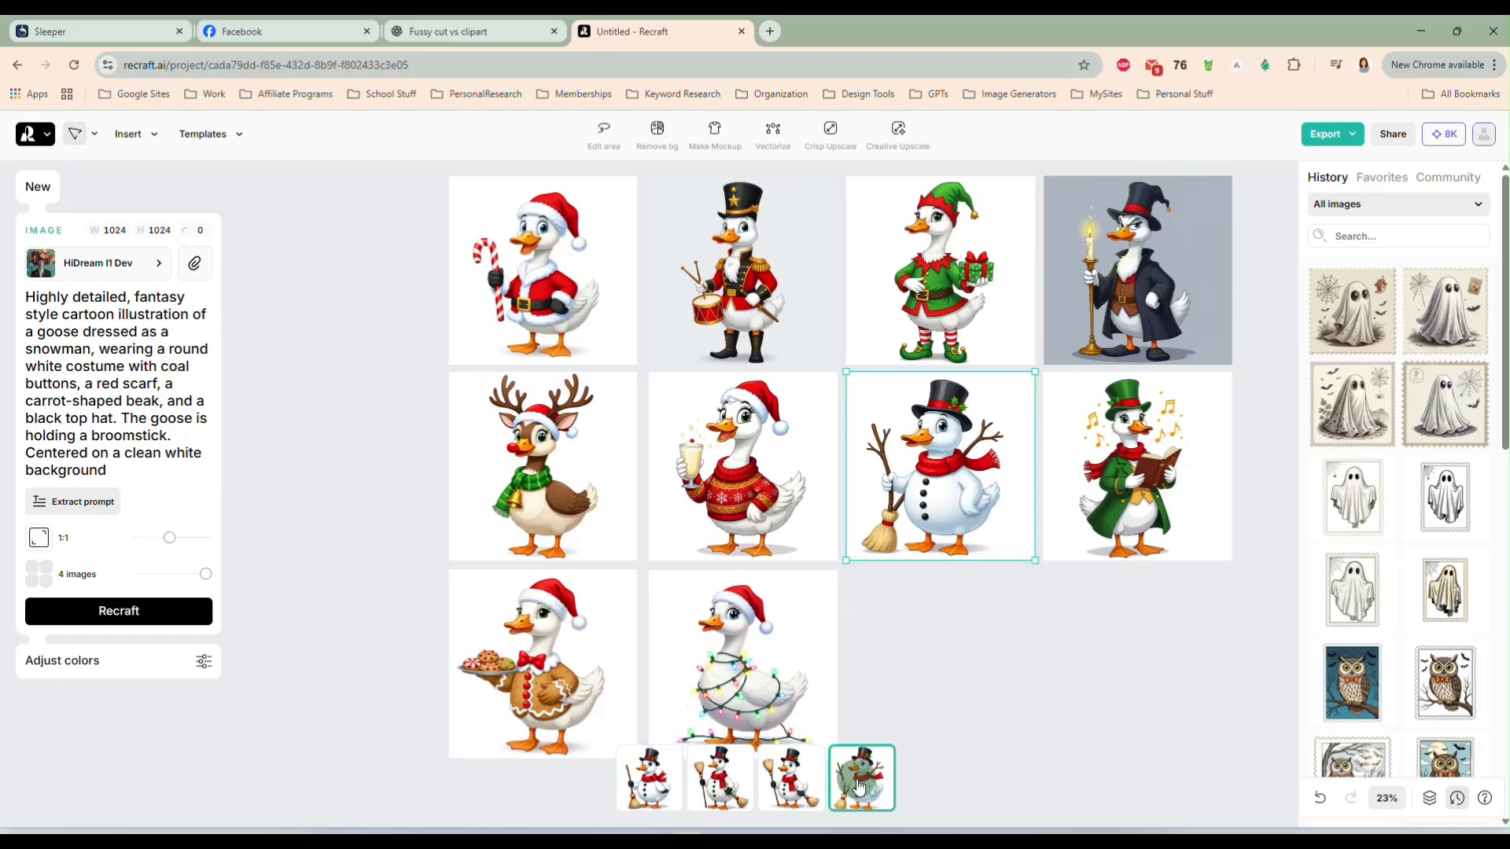
pyautogui.click(730, 790)
pyautogui.click(644, 783)
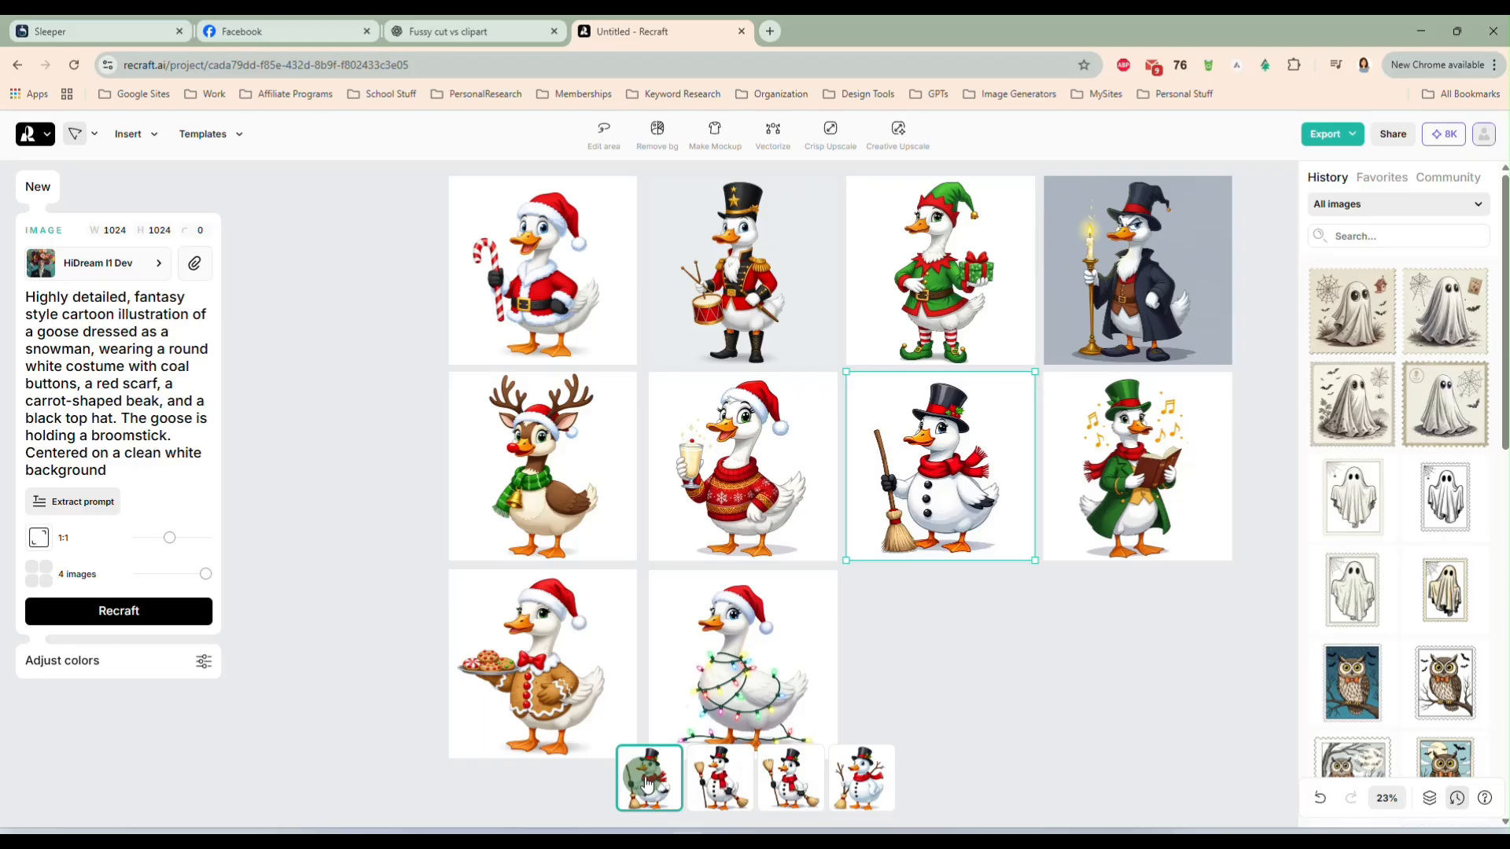
# - Select all ten finished goose images on the canvas and run Crisp Upscale on them together
pyautogui.scroll(-1, 961, 612)
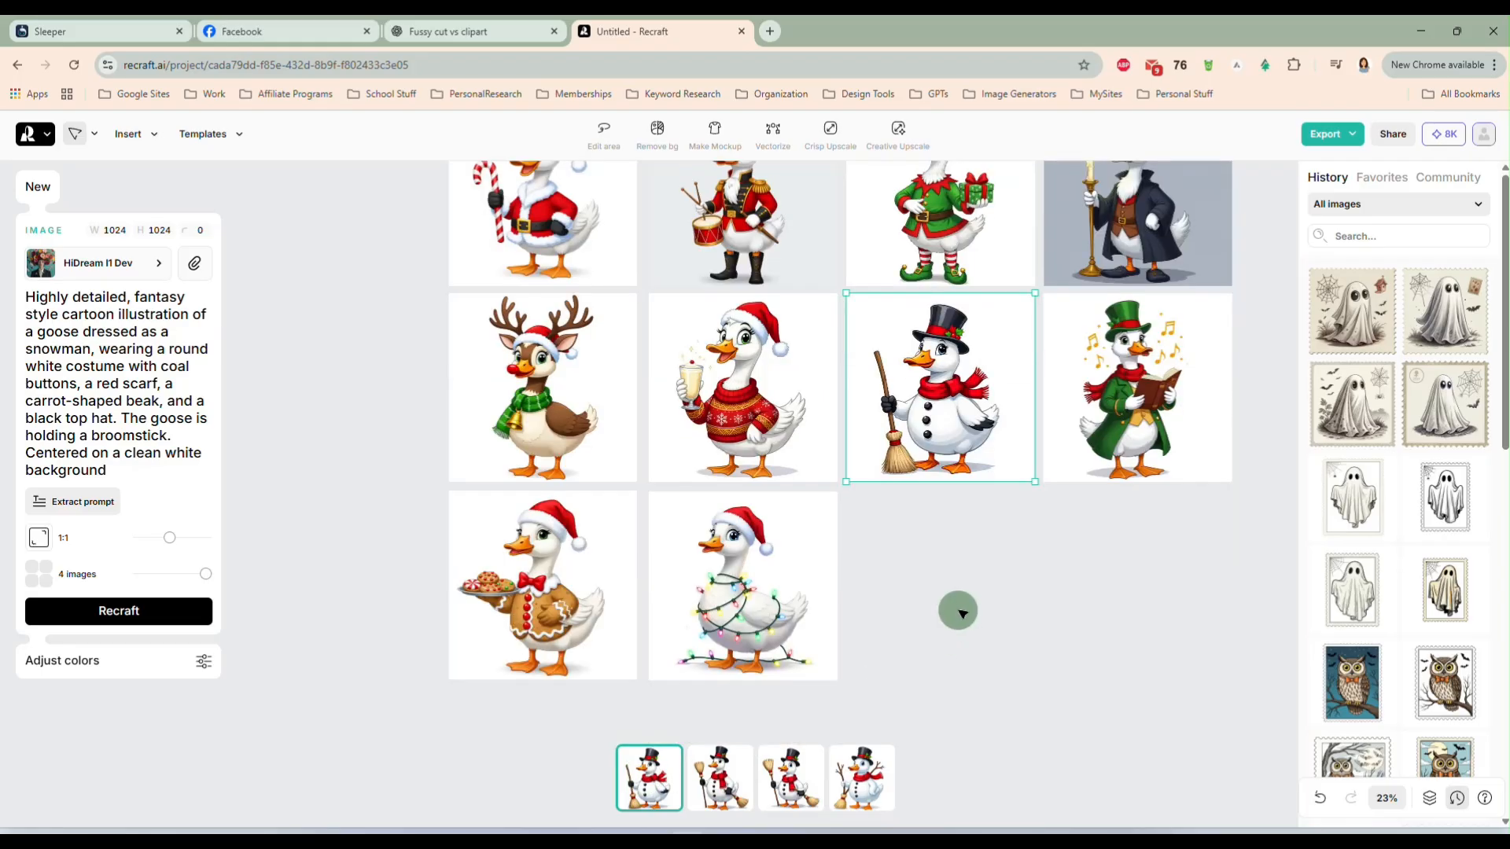
pyautogui.scroll(1, 961, 604)
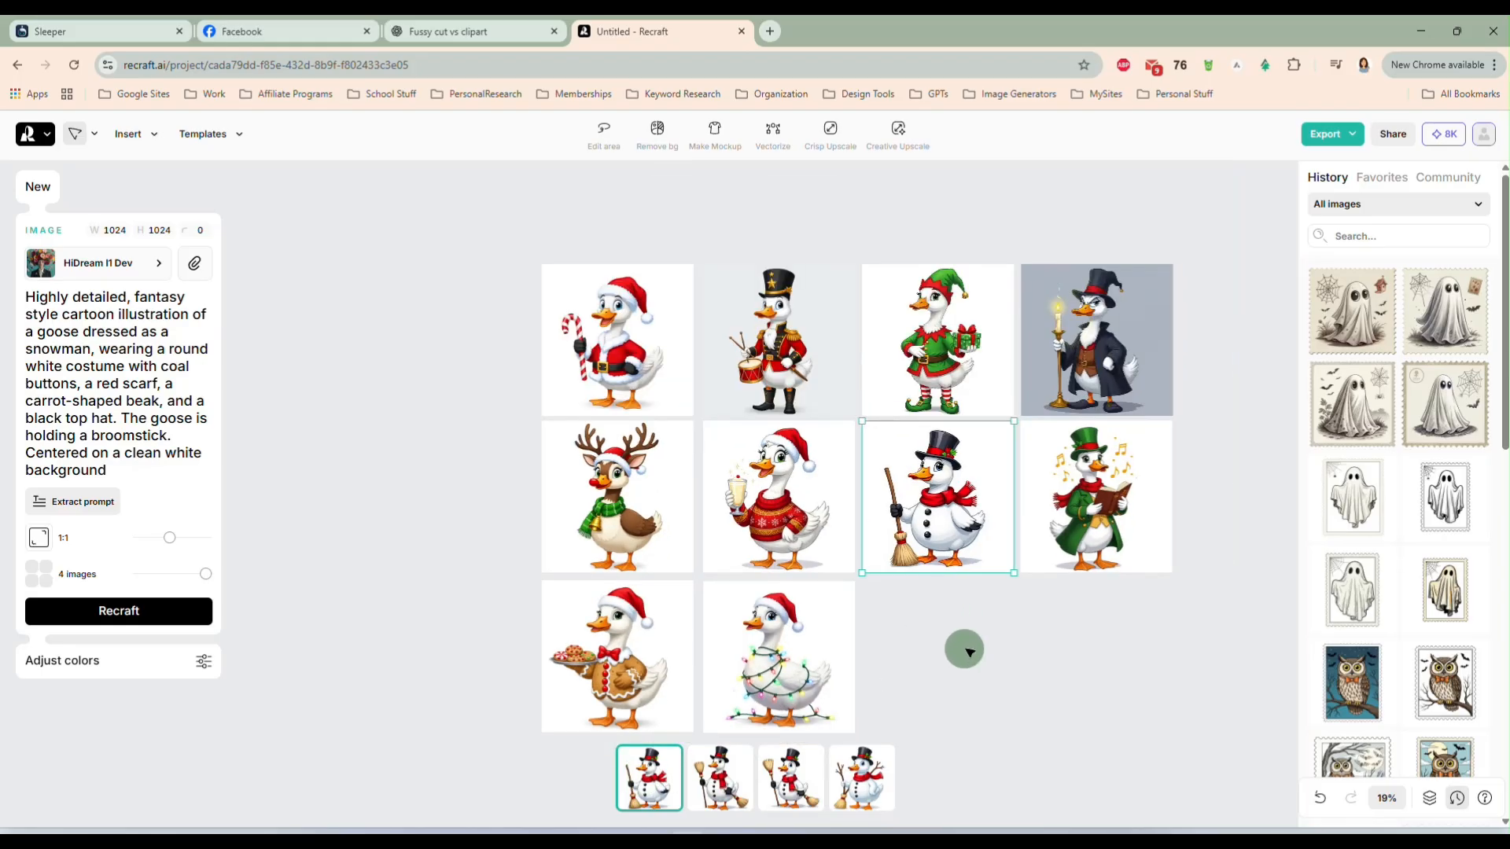
pyautogui.scroll(-2, 963, 649)
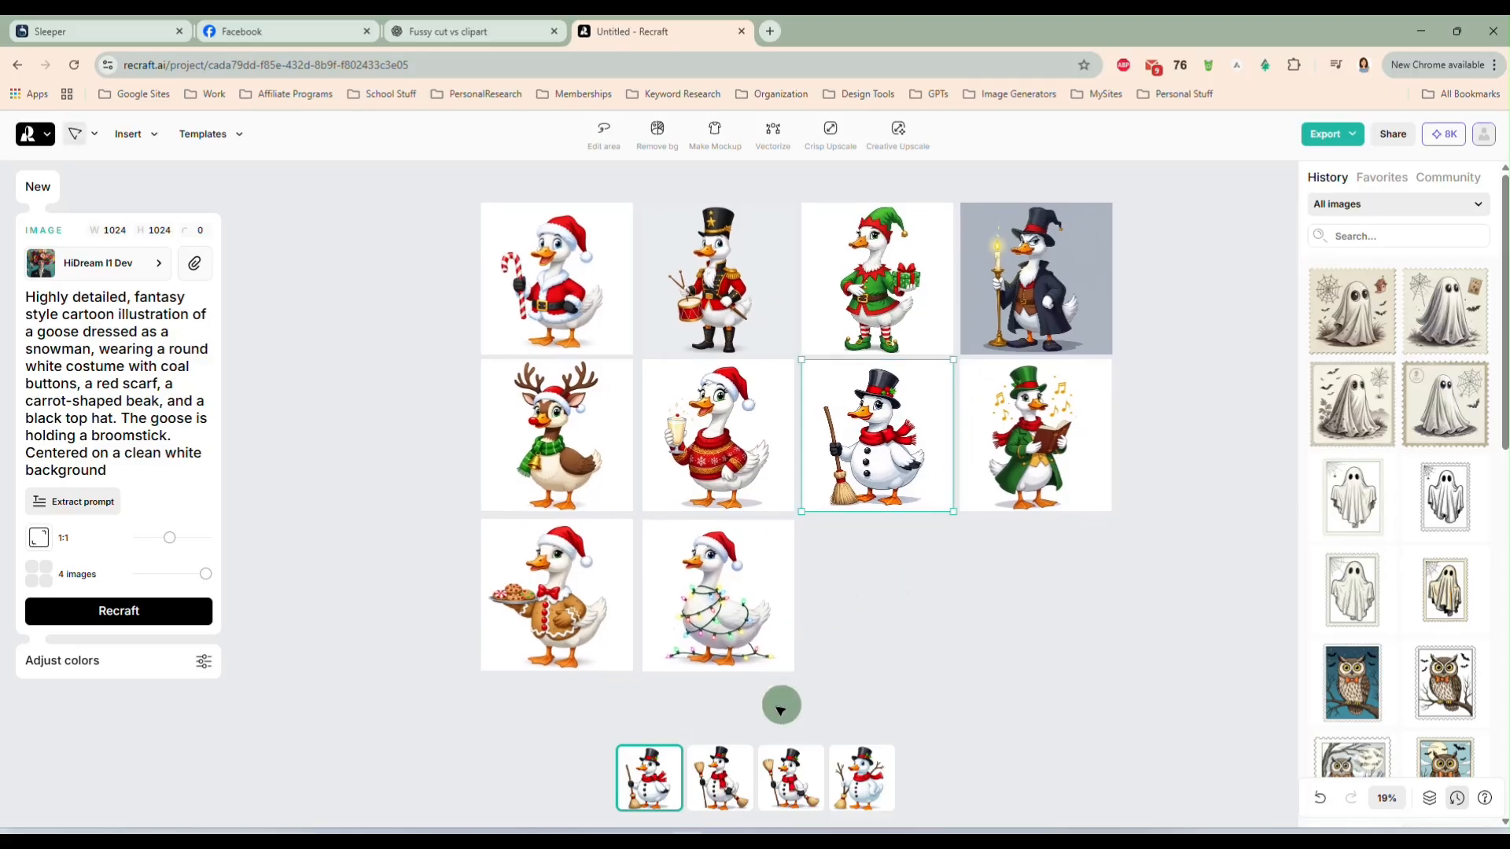
pyautogui.moveTo(417, 189); pyautogui.dragTo(1150, 721)
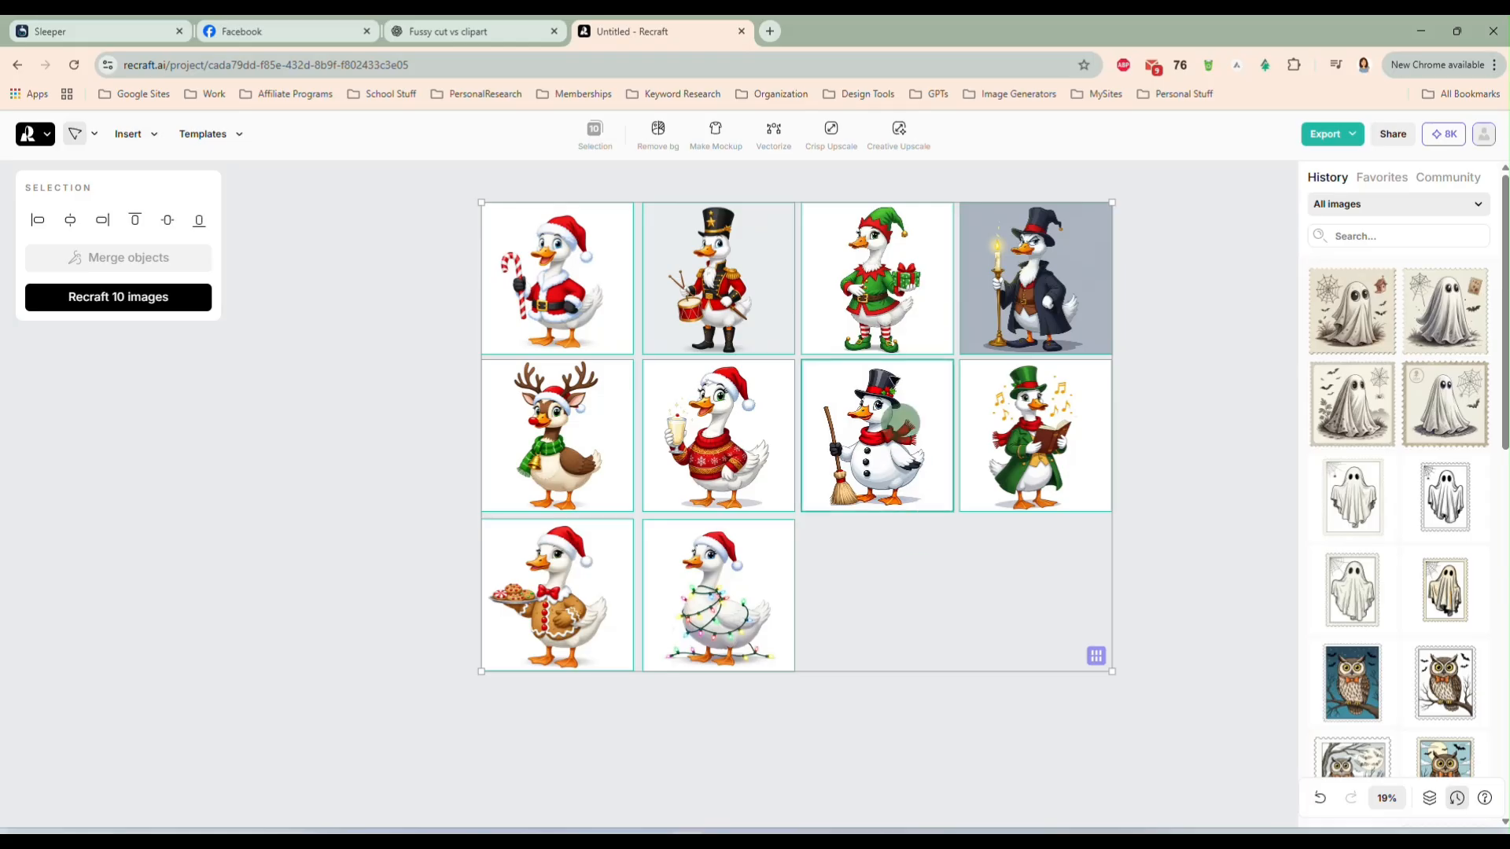
pyautogui.click(832, 139)
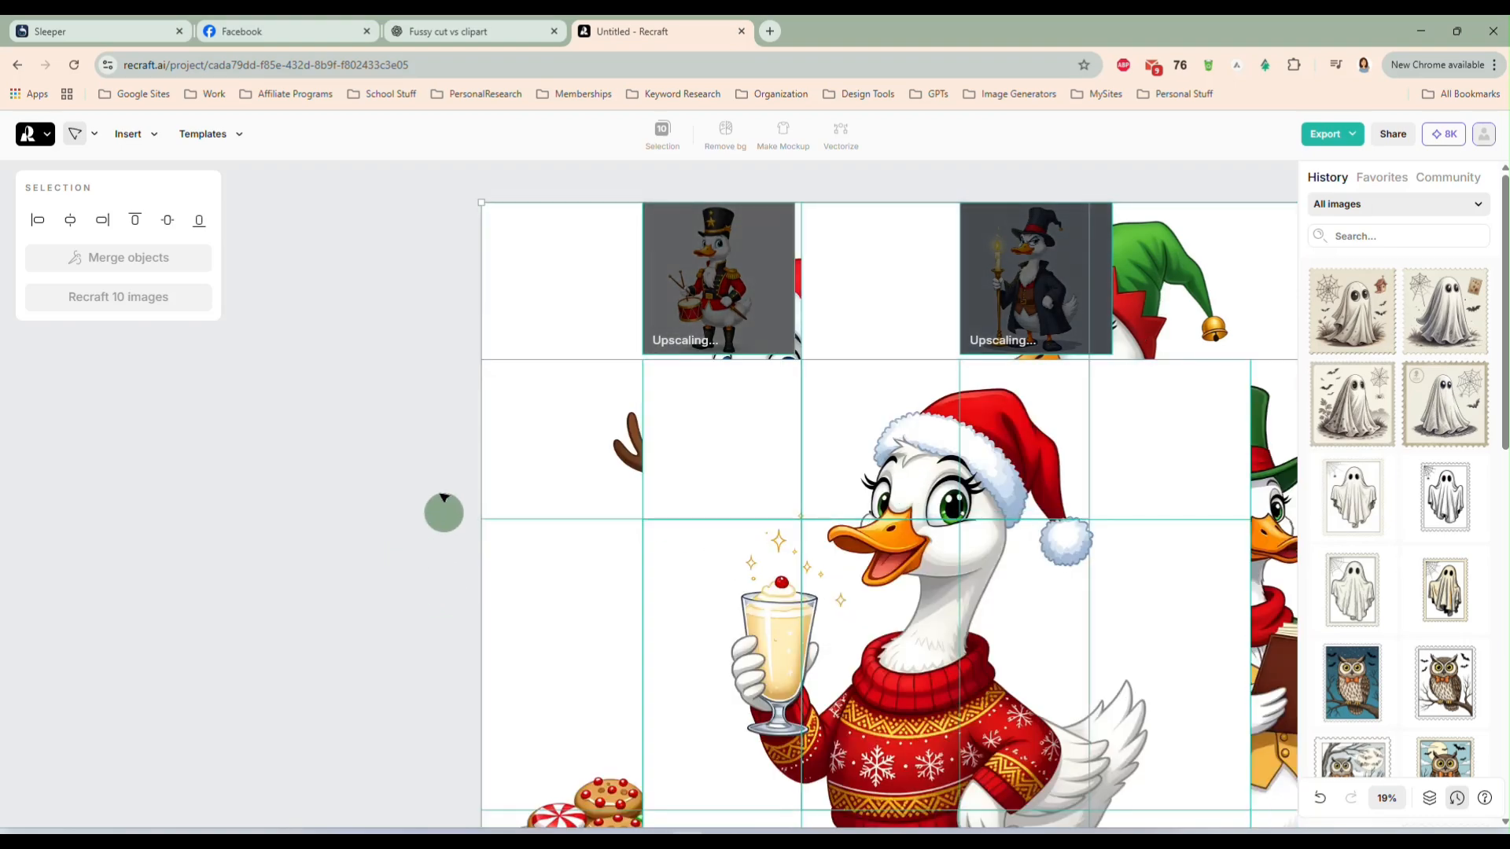
# - Select all ten upscaled goose images and remove their backgrounds in one batch
pyautogui.scroll(-3, 432, 454)
pyautogui.scroll(-2, 431, 450)
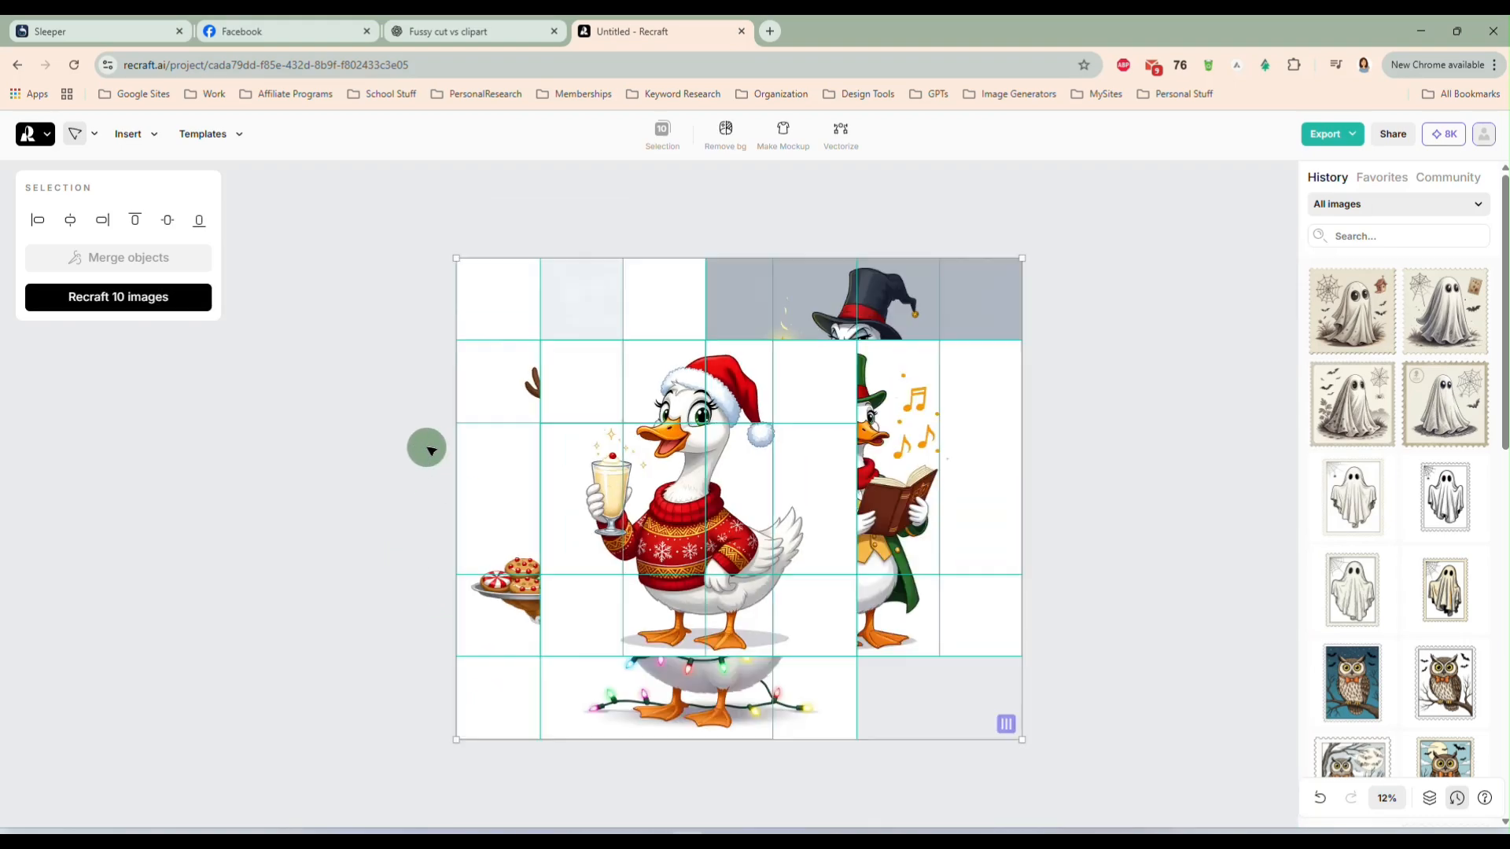
pyautogui.moveTo(374, 254); pyautogui.dragTo(991, 742)
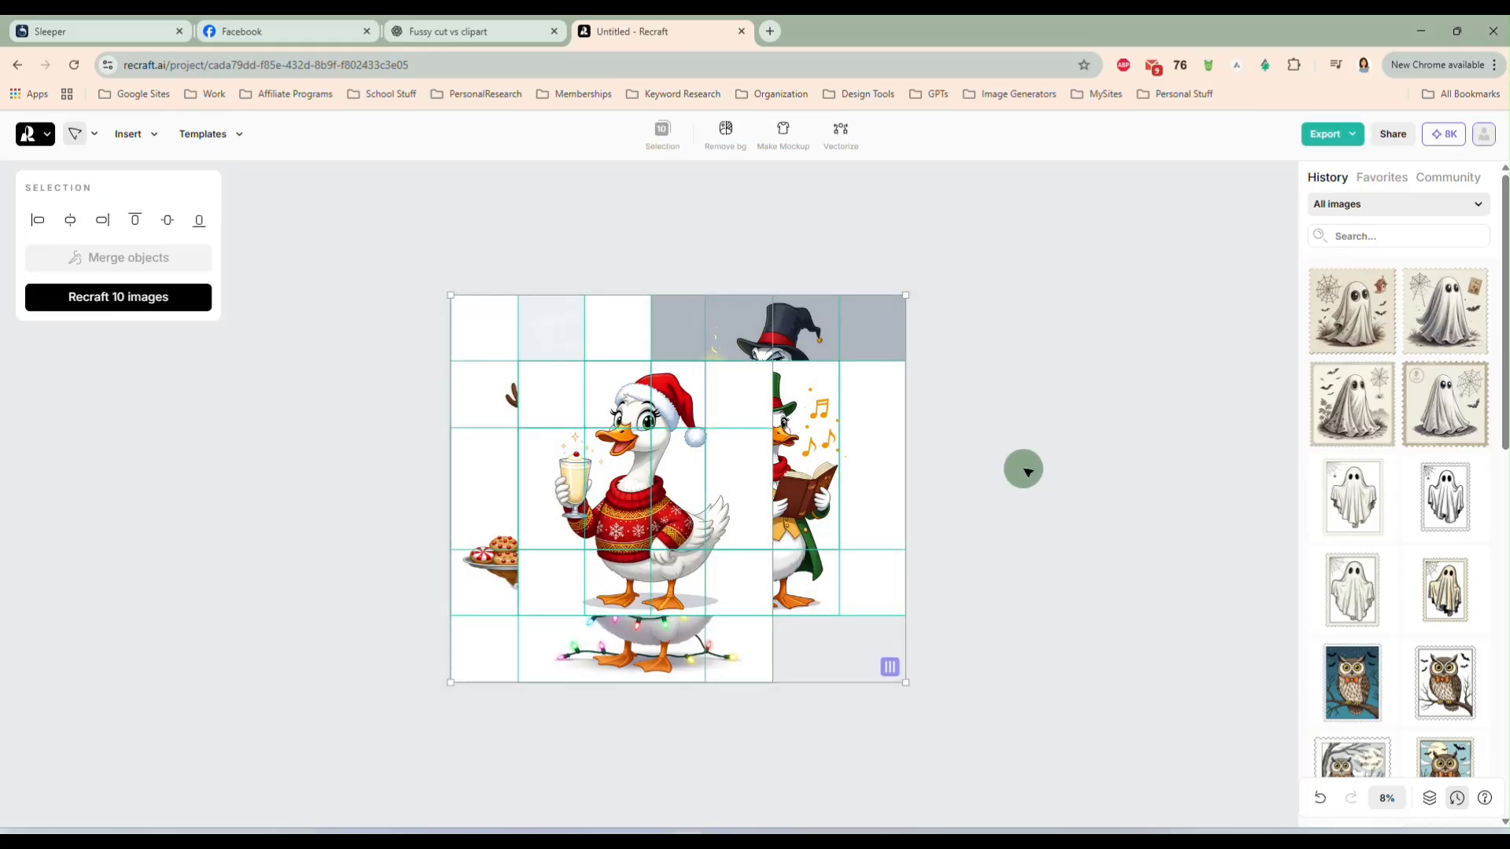
pyautogui.click(725, 137)
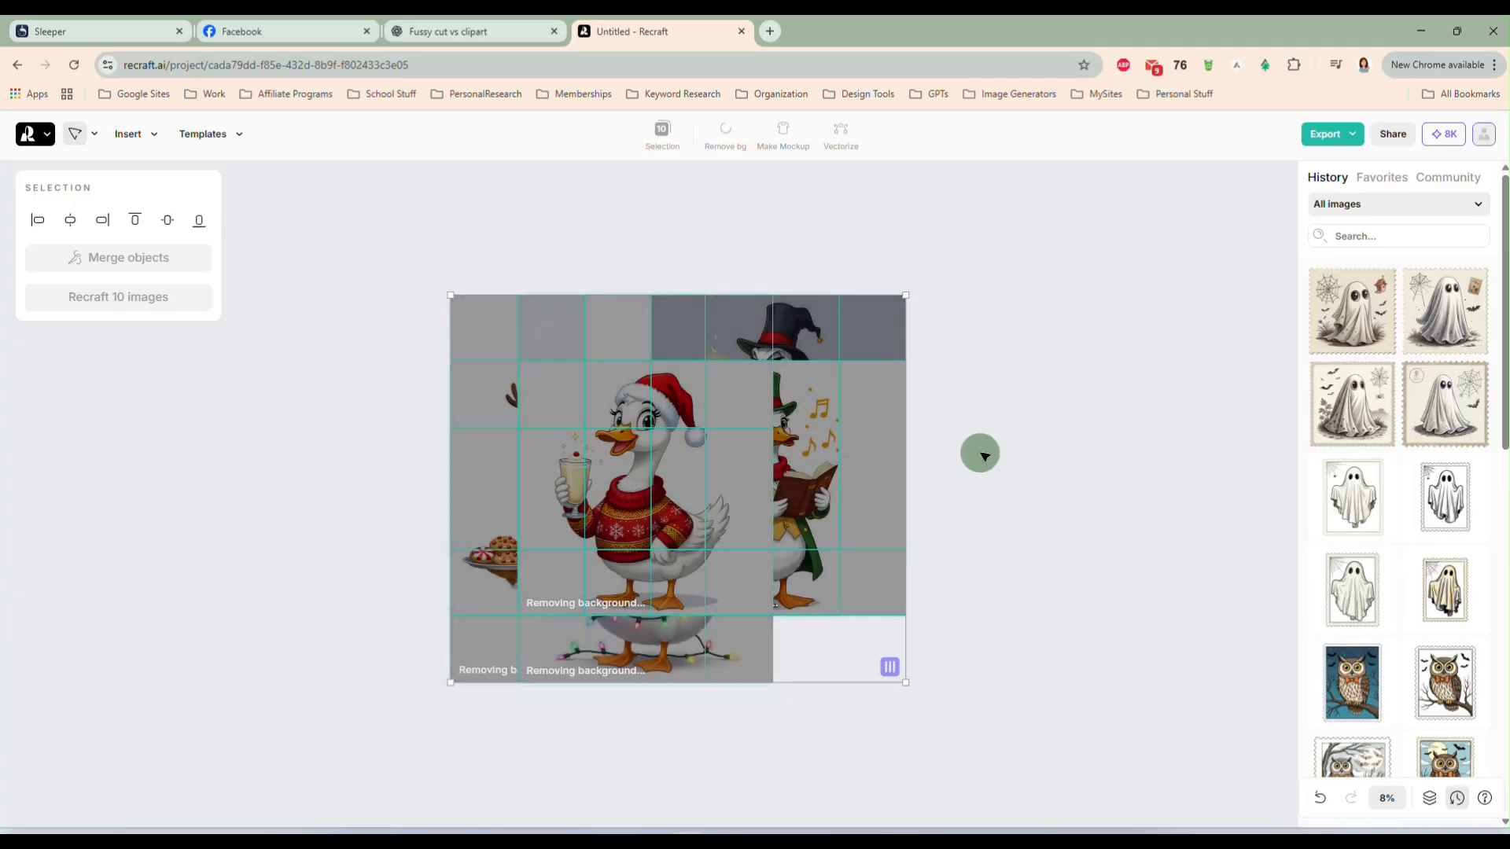
# - Spread the overlapping geese across the canvas so that each character stands apart from the others
pyautogui.scroll(-2, 983, 454)
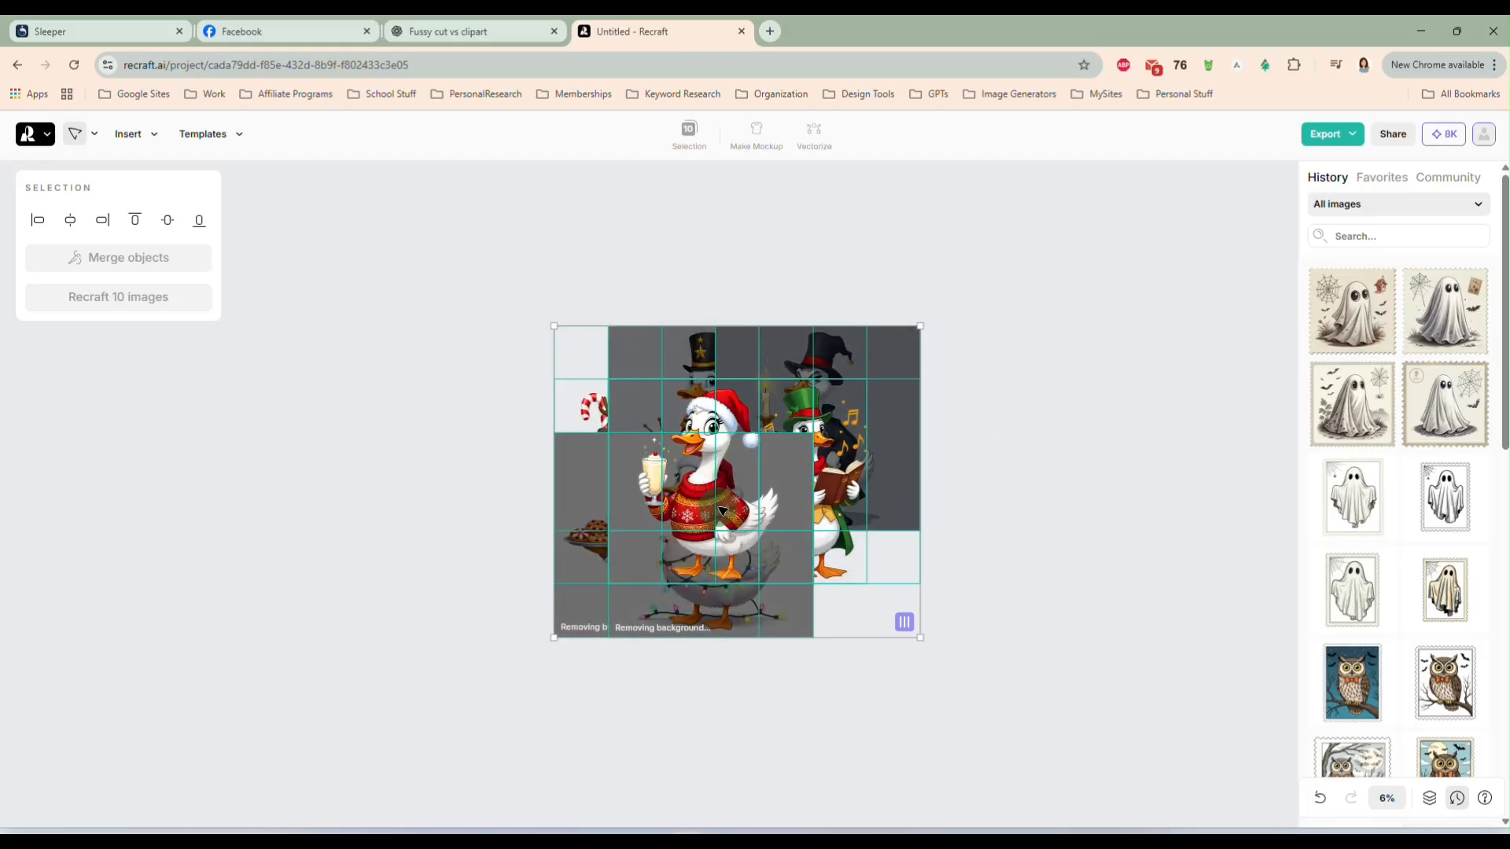
pyautogui.moveTo(722, 511); pyautogui.dragTo(1003, 350)
pyautogui.click(857, 526)
pyautogui.moveTo(754, 416); pyautogui.dragTo(1048, 467)
pyautogui.moveTo(712, 466); pyautogui.dragTo(939, 218)
pyautogui.moveTo(714, 477); pyautogui.dragTo(820, 563)
pyautogui.moveTo(674, 545); pyautogui.dragTo(389, 368)
pyautogui.moveTo(532, 541); pyautogui.dragTo(358, 580)
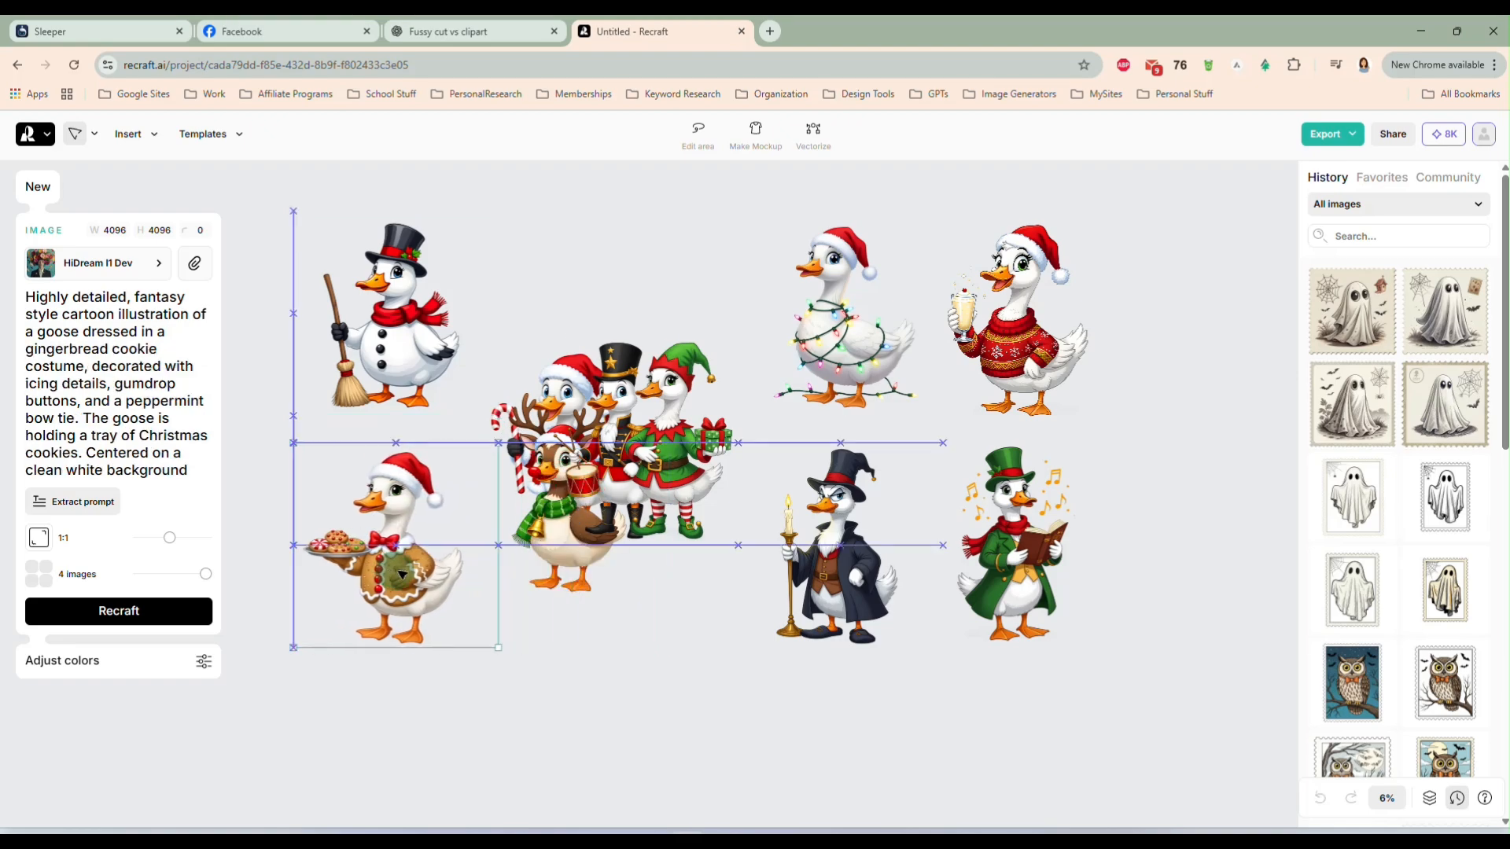
pyautogui.moveTo(561, 561); pyautogui.dragTo(645, 689)
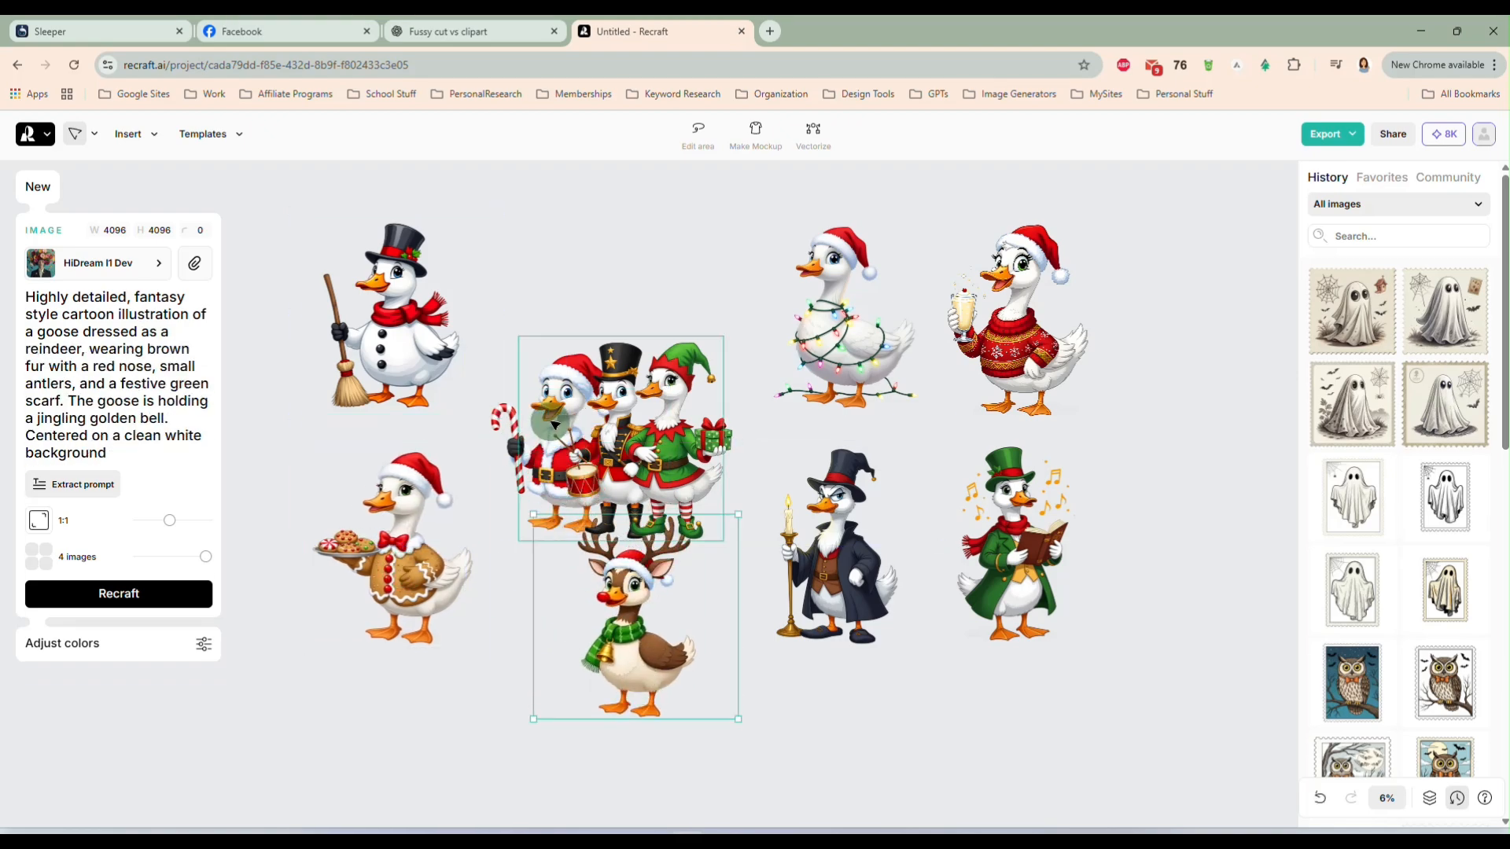
pyautogui.moveTo(555, 430); pyautogui.dragTo(510, 307)
pyautogui.moveTo(686, 474); pyautogui.dragTo(713, 411)
pyautogui.moveTo(564, 477); pyautogui.dragTo(521, 546)
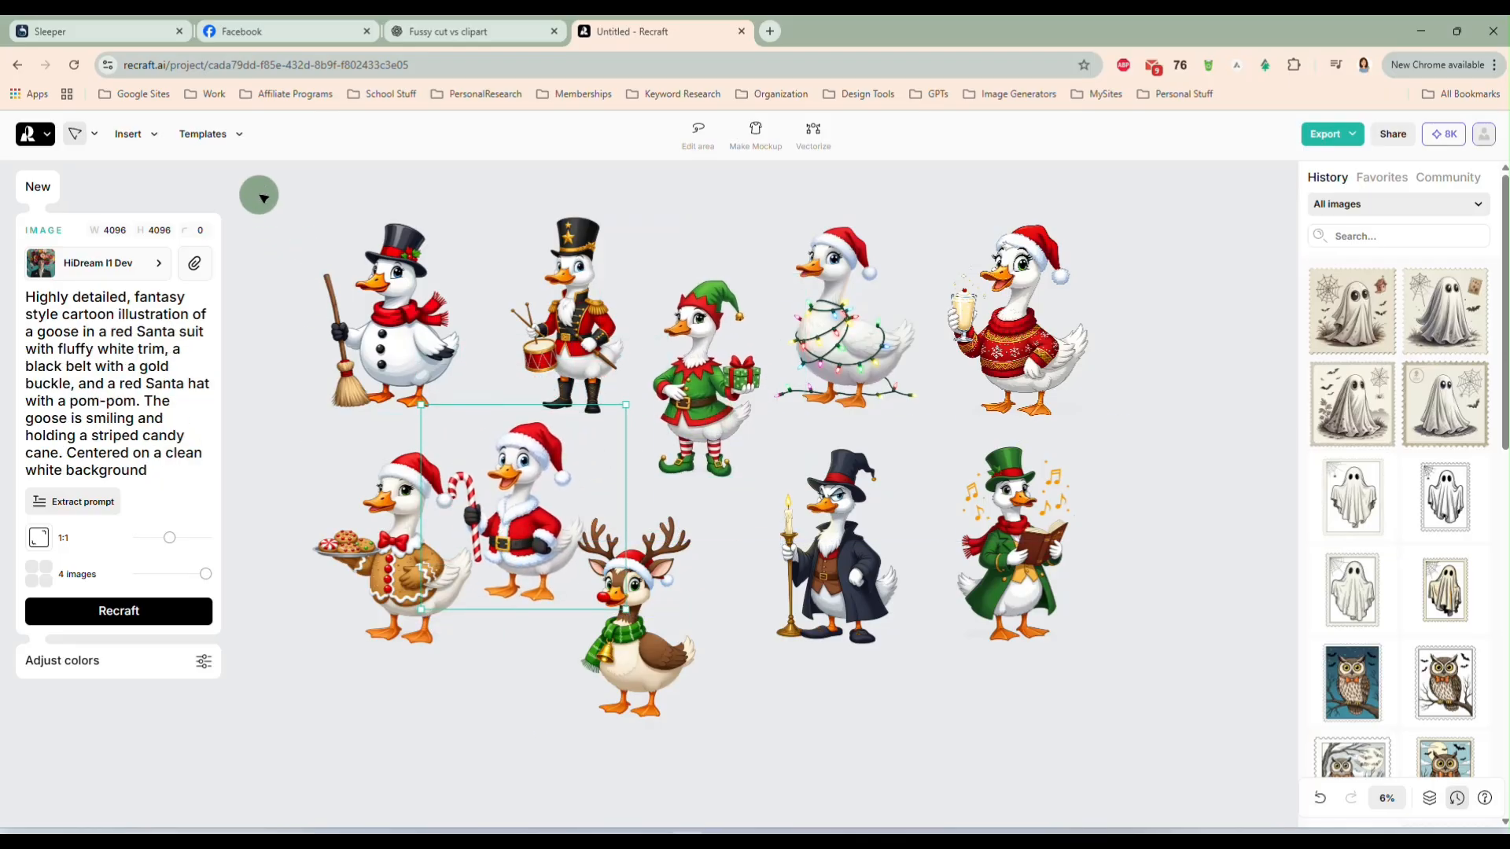
# - Export all ten geese as 300 DPI PNG files, saving the zip archive as ChristmasGoose in the WIP-TEMP folder
pyautogui.moveTo(259, 192); pyautogui.dragTo(1168, 746)
pyautogui.click(1329, 138)
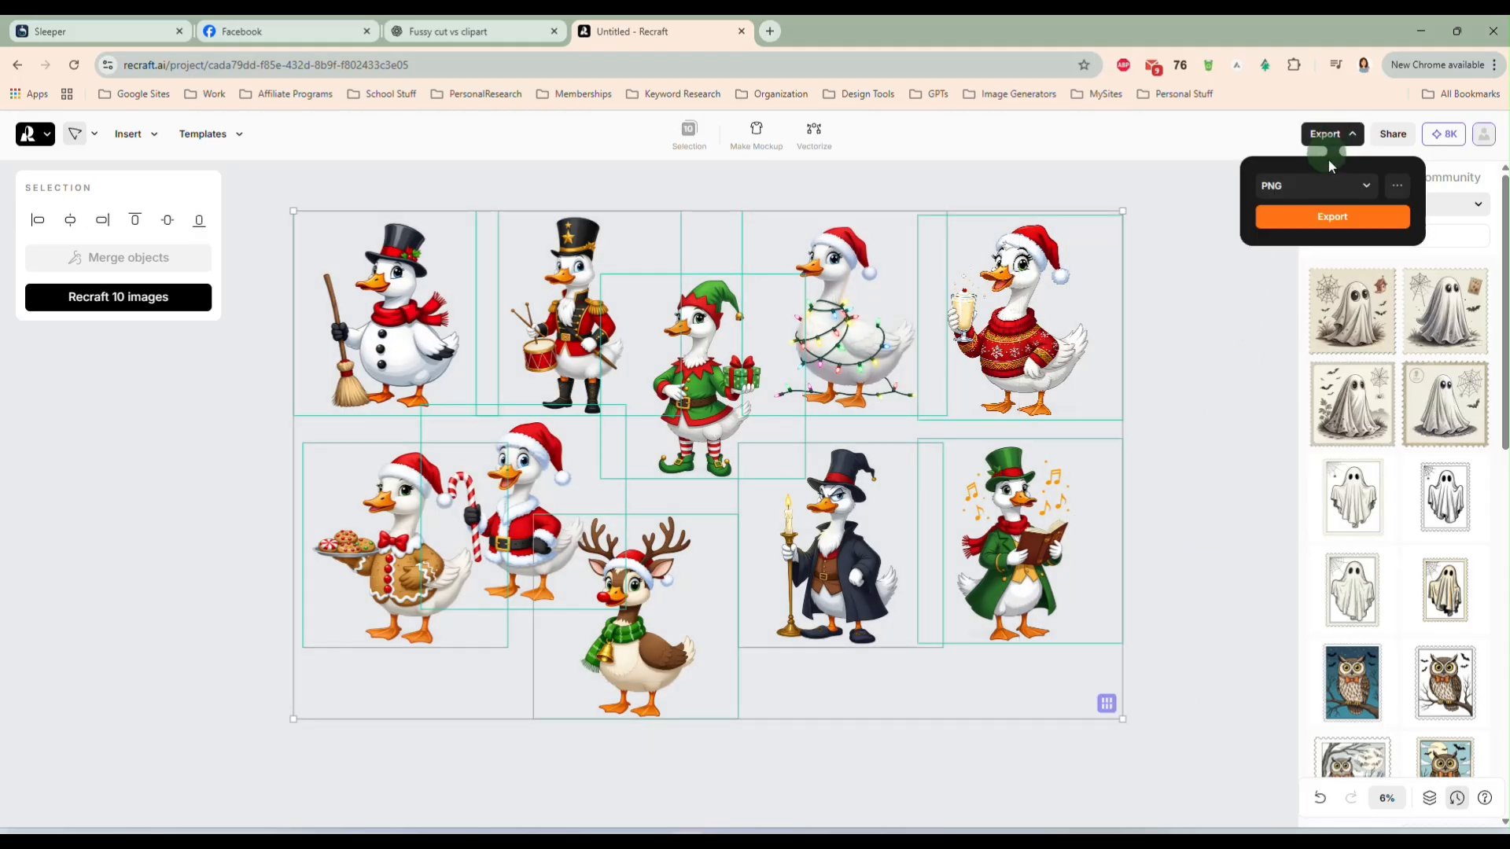
pyautogui.click(1396, 189)
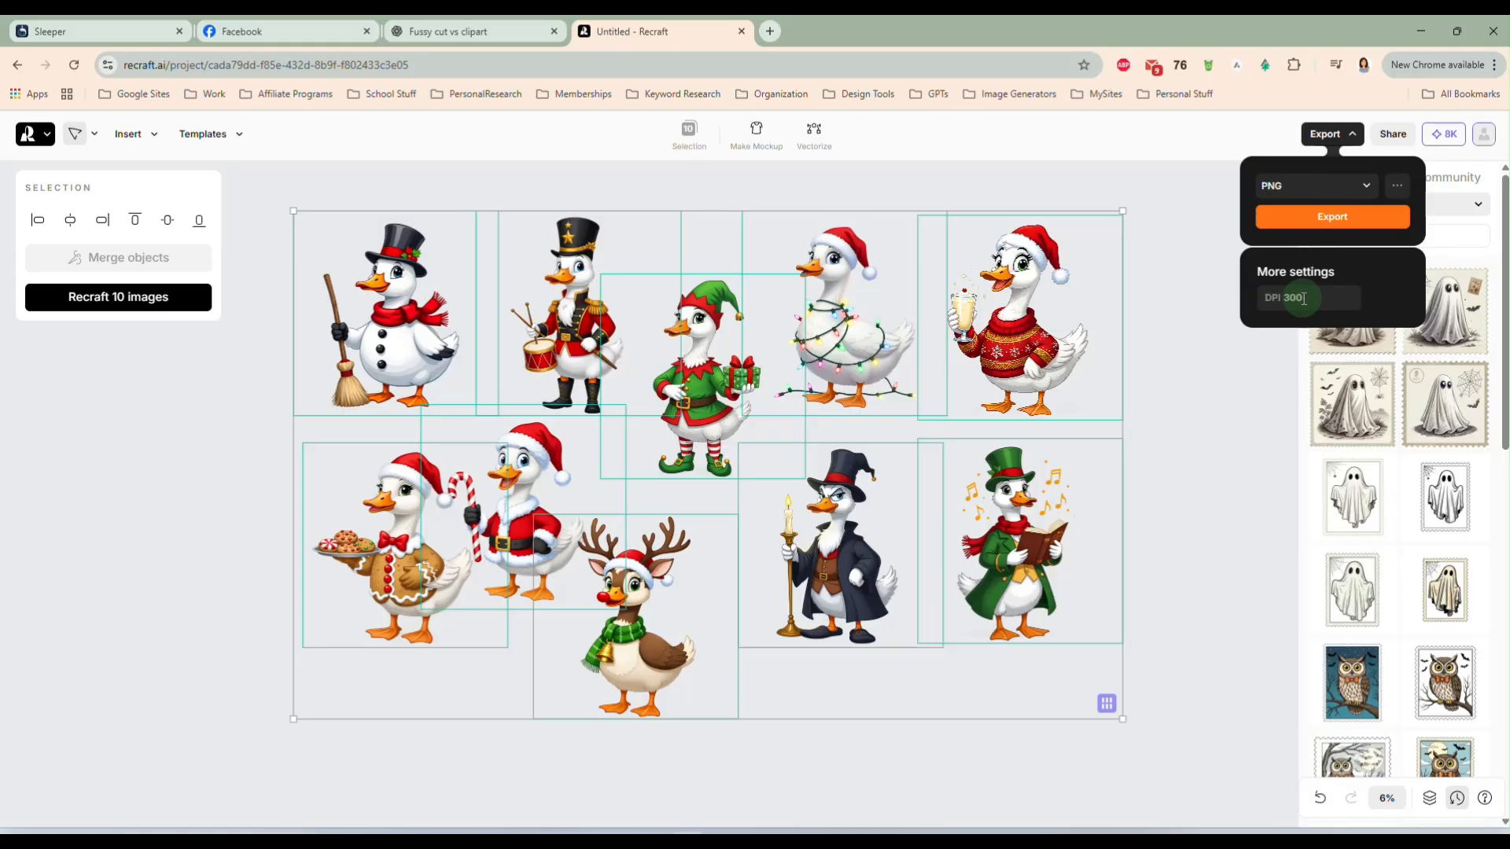
pyautogui.click(1311, 219)
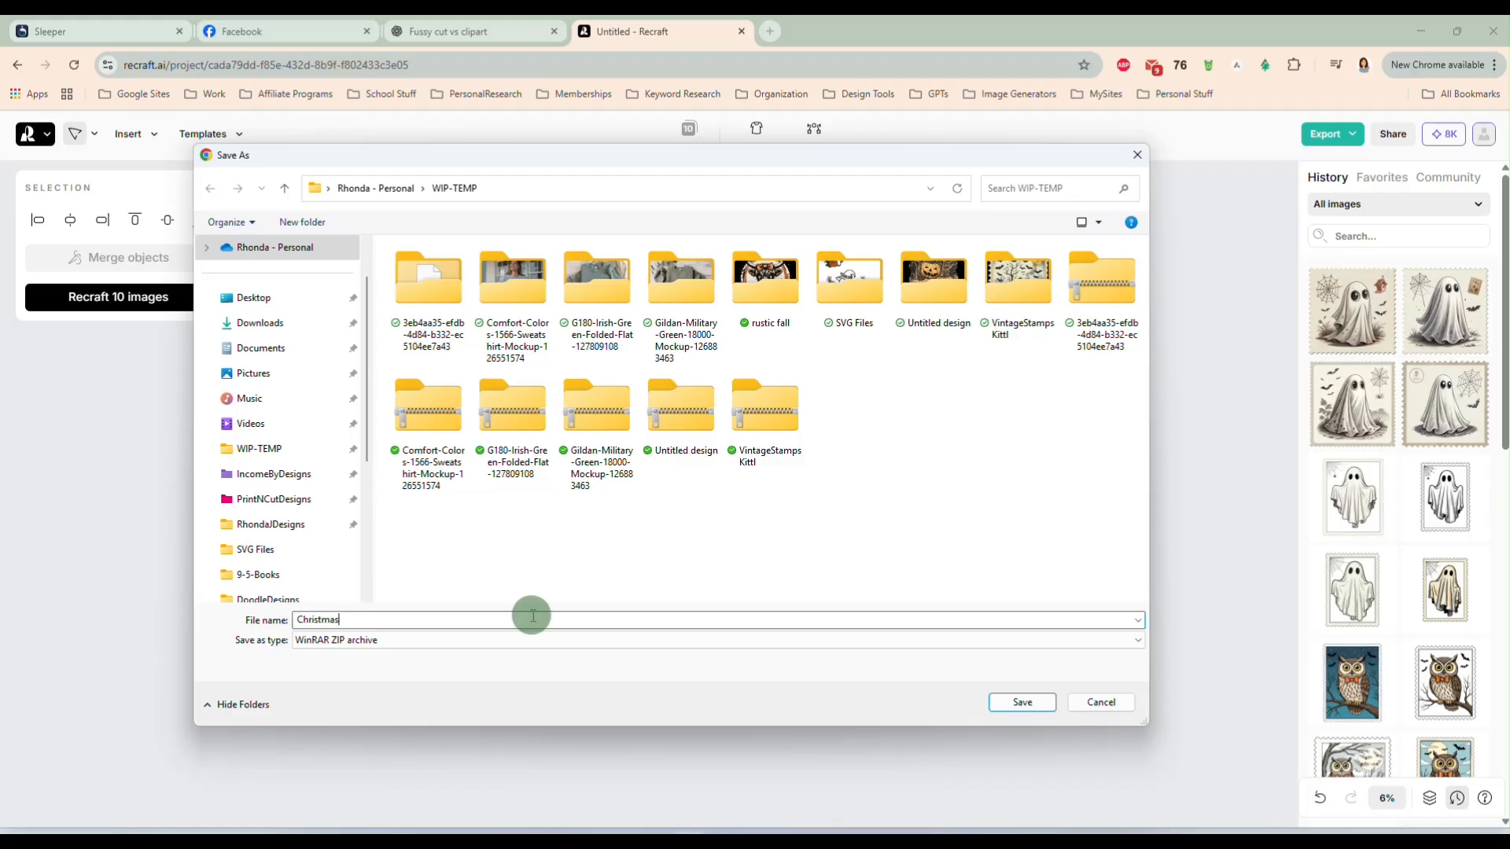
pyautogui.press('Return')
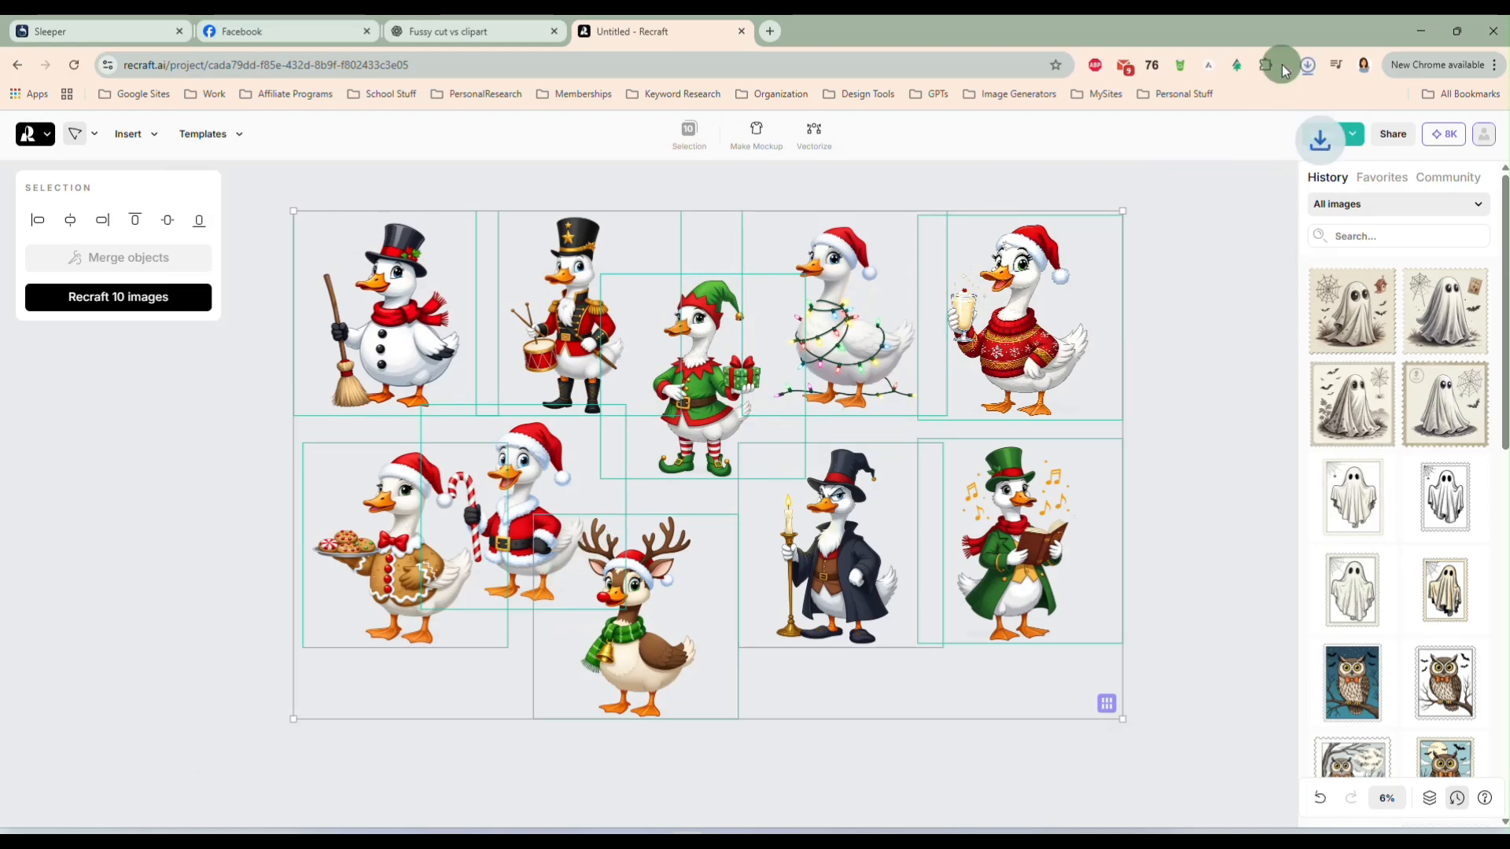
# - Show the finished download in its folder and extract the ChristmasGoose archive to E:\OneDrive\WIP-TEMP\ChristmasGoose
pyautogui.click(1296, 75)
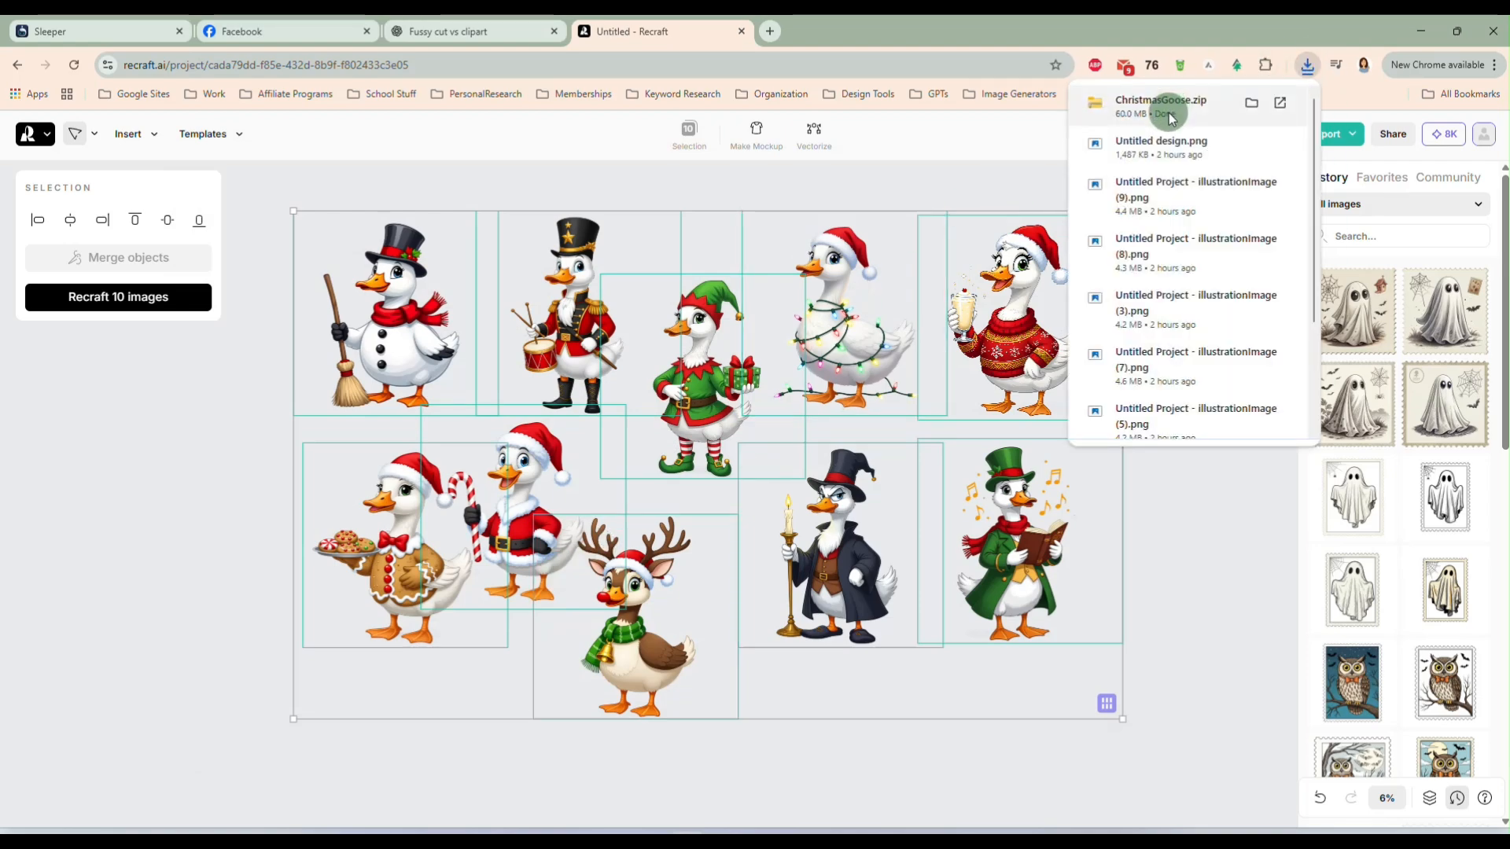
pyautogui.click(1251, 105)
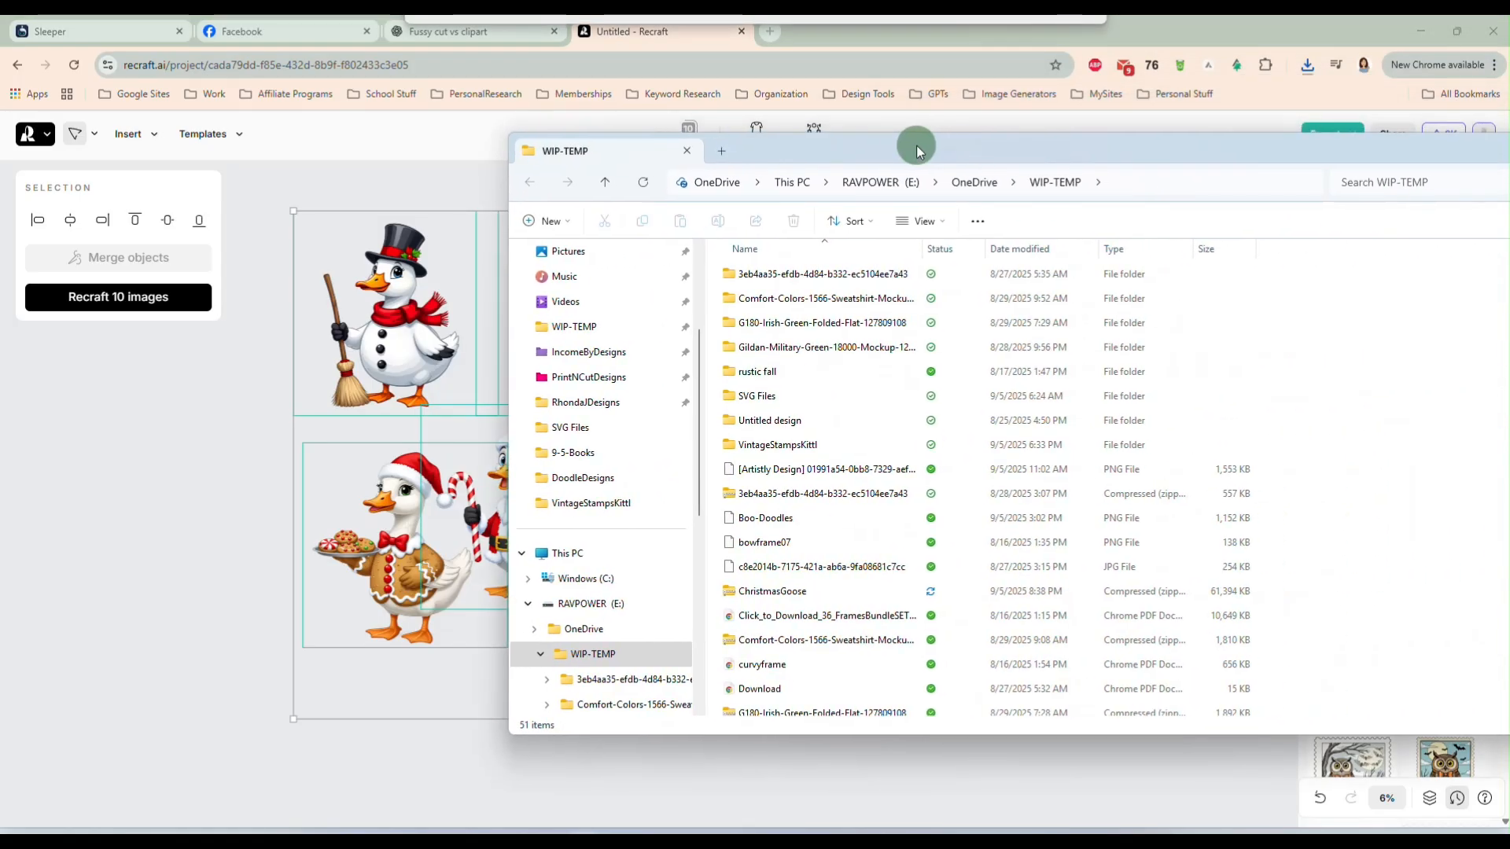
pyautogui.scroll(-1, 837, 389)
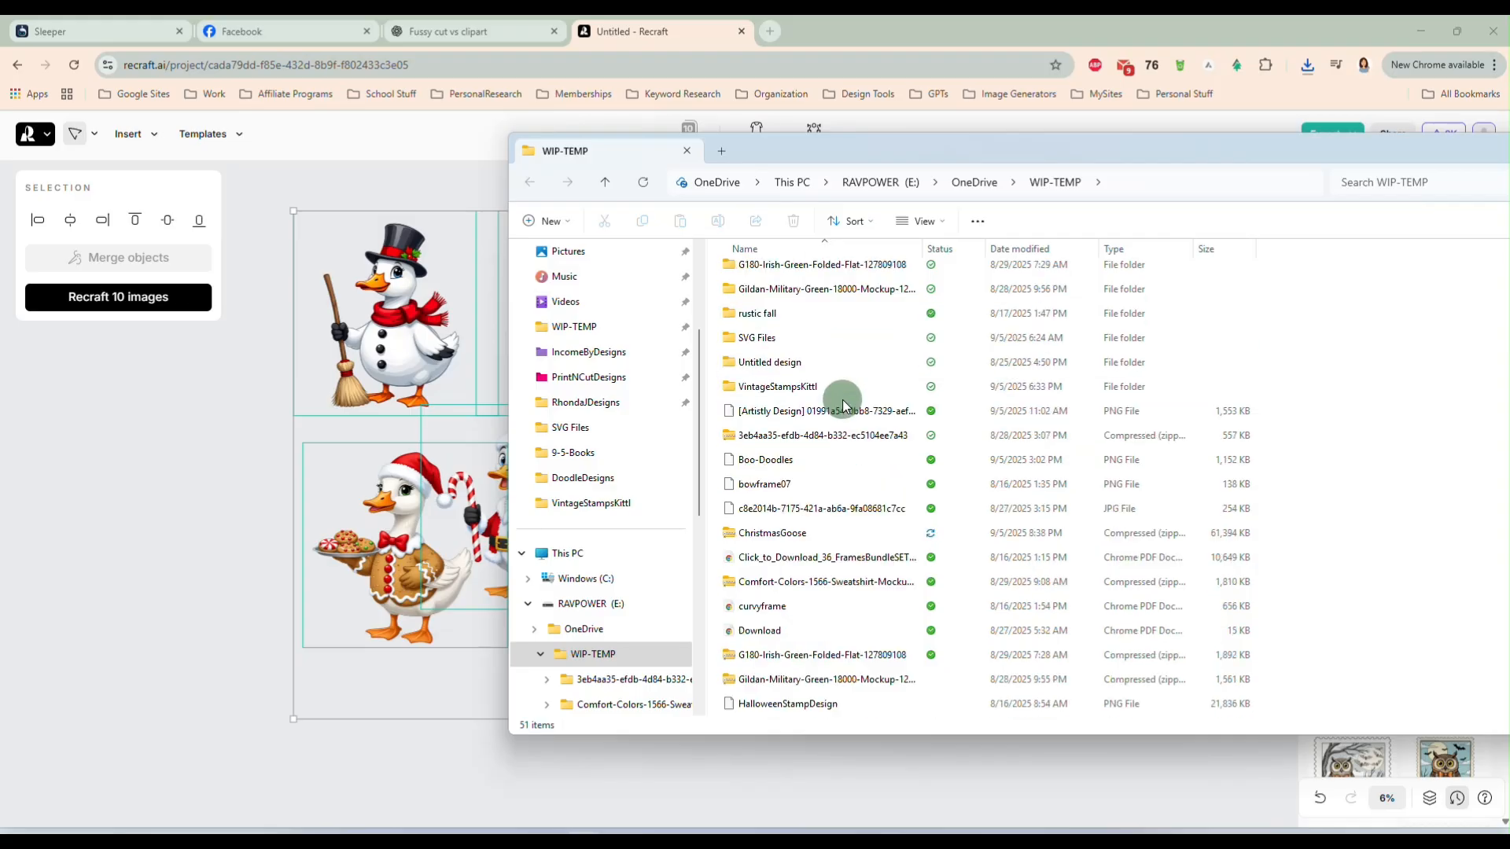
pyautogui.scroll(-1, 841, 444)
pyautogui.click(774, 464)
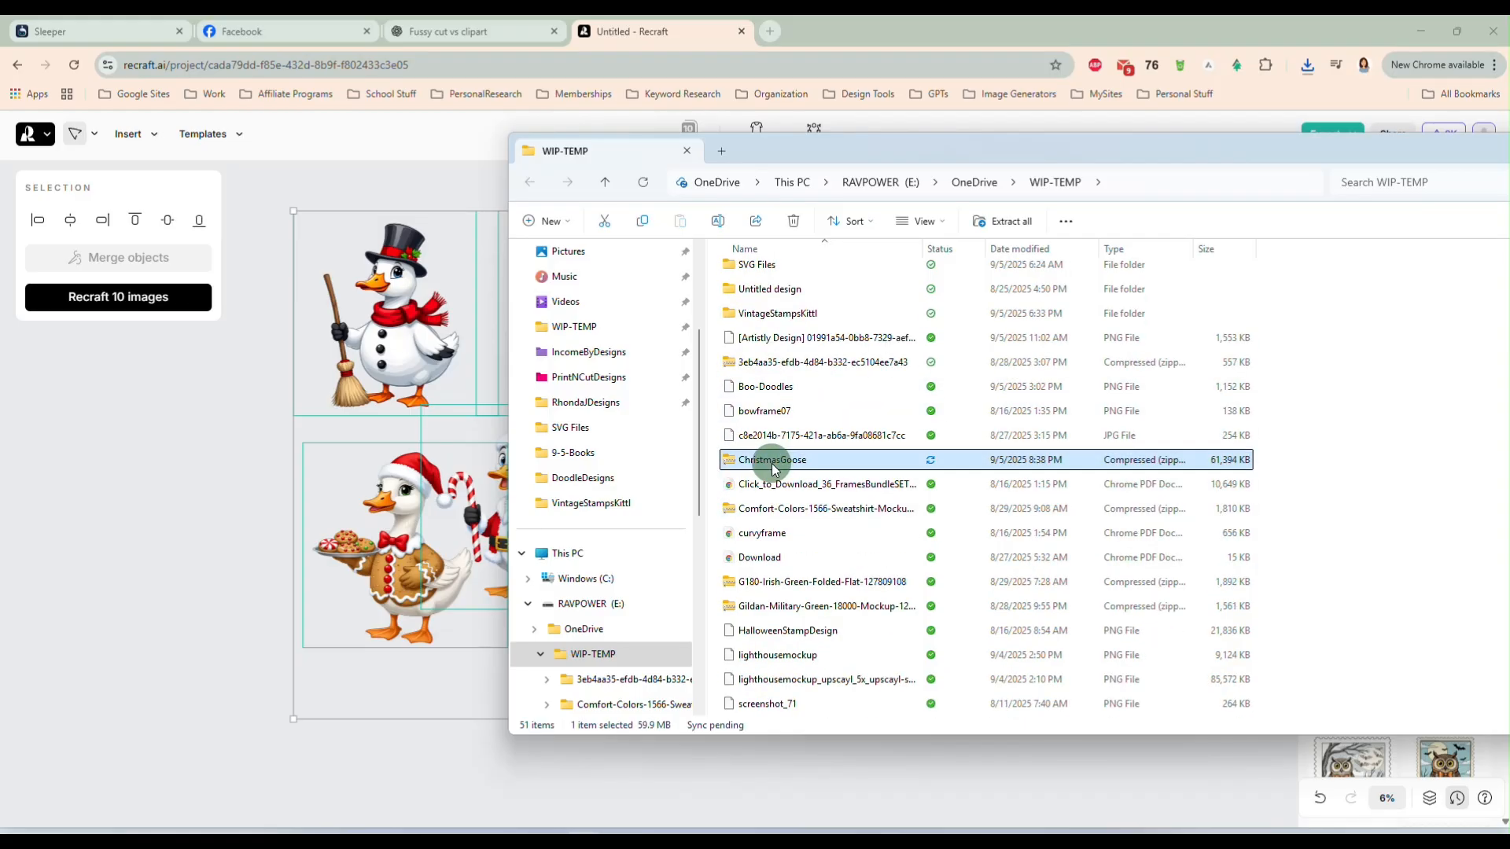
pyautogui.rightClick(775, 470)
pyautogui.click(857, 446)
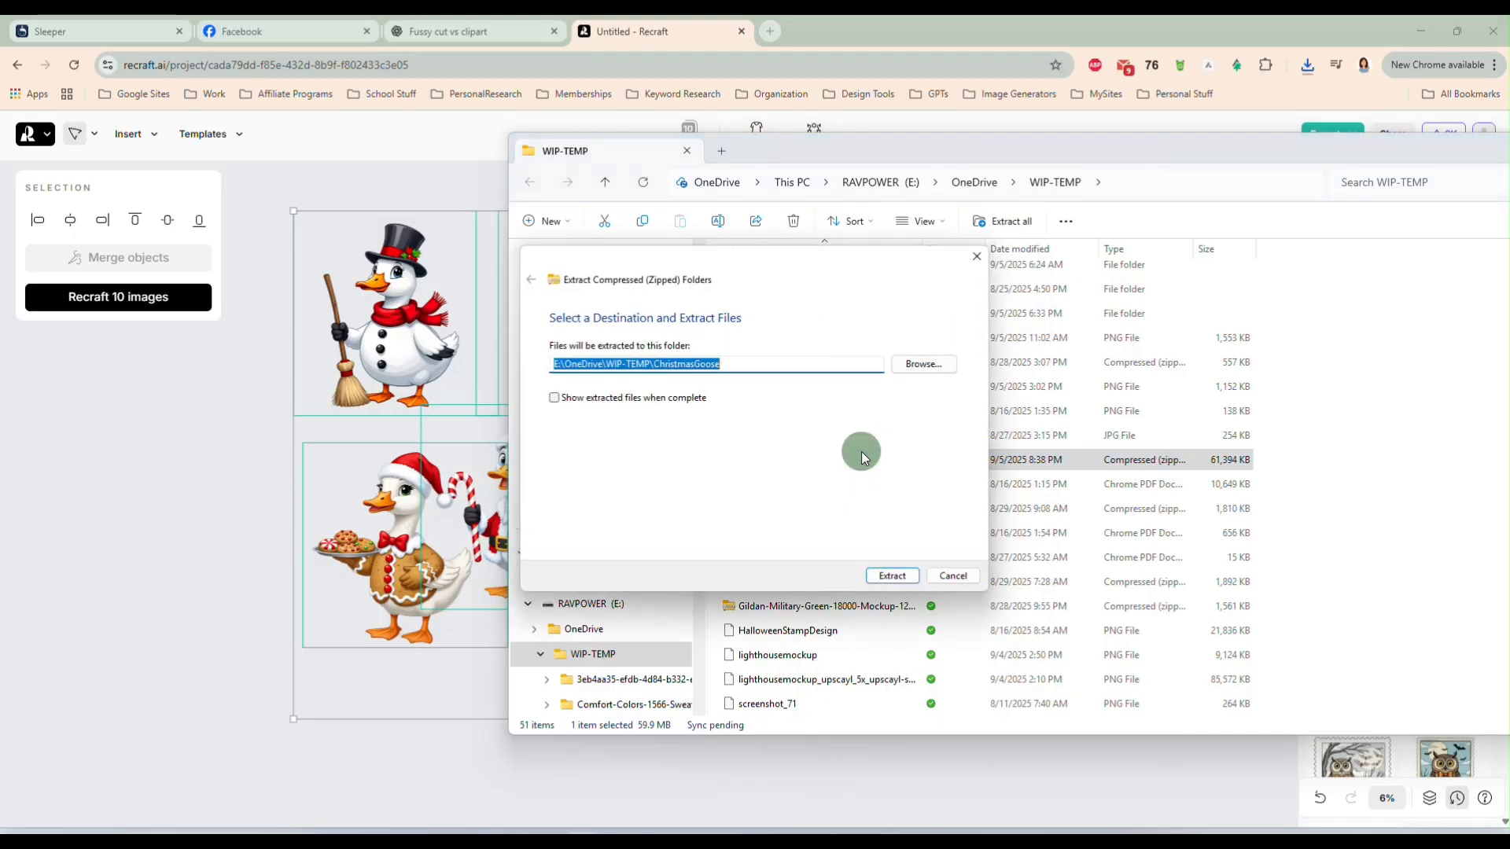
pyautogui.click(897, 581)
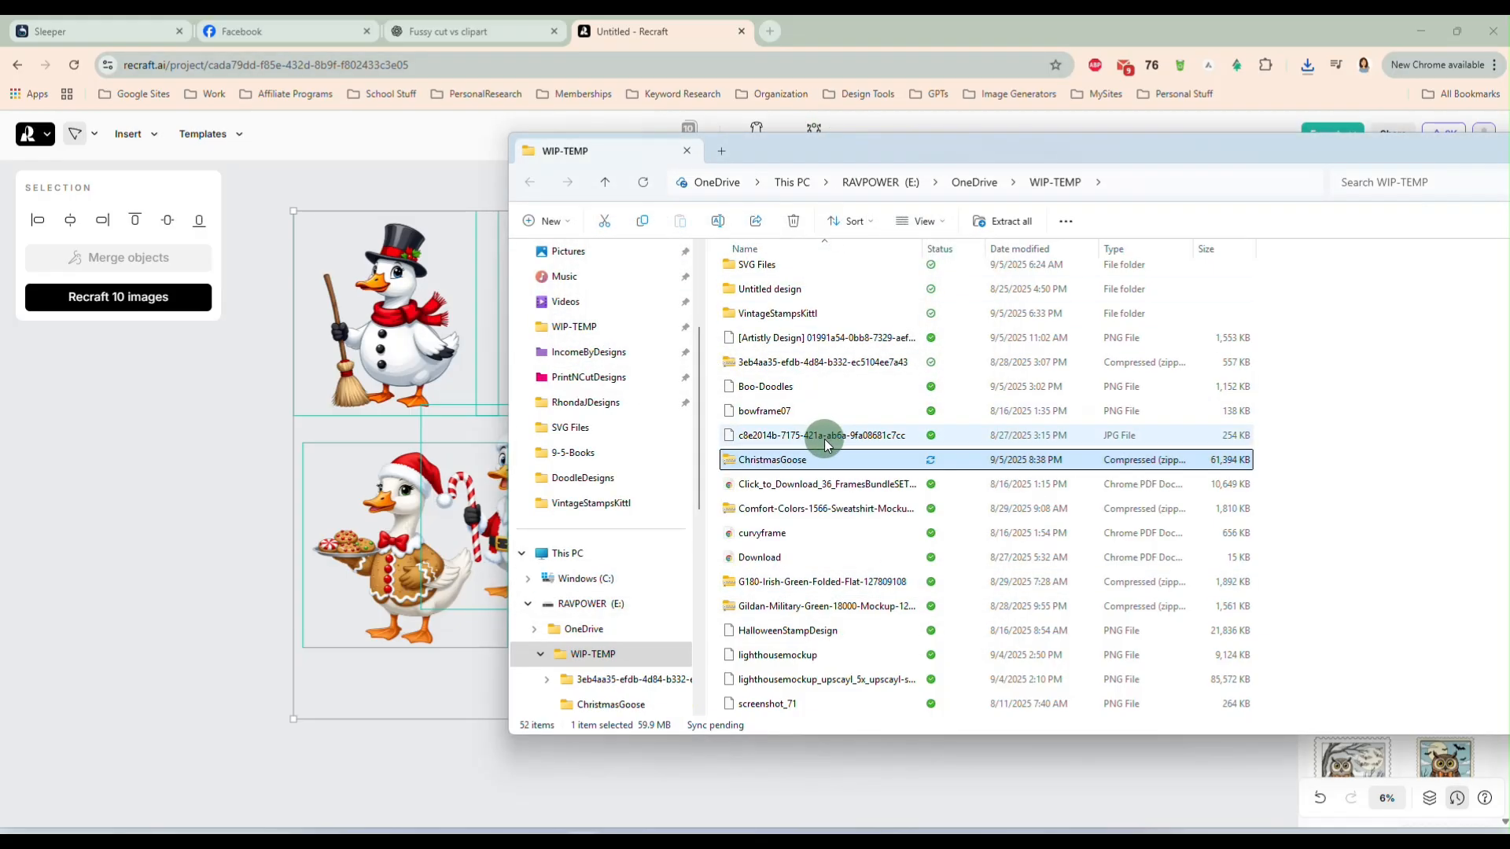
# - Find and open the extracted ChristmasGoose folder in WIP-TEMP, then move the file window out of the way
pyautogui.scroll(2, 826, 501)
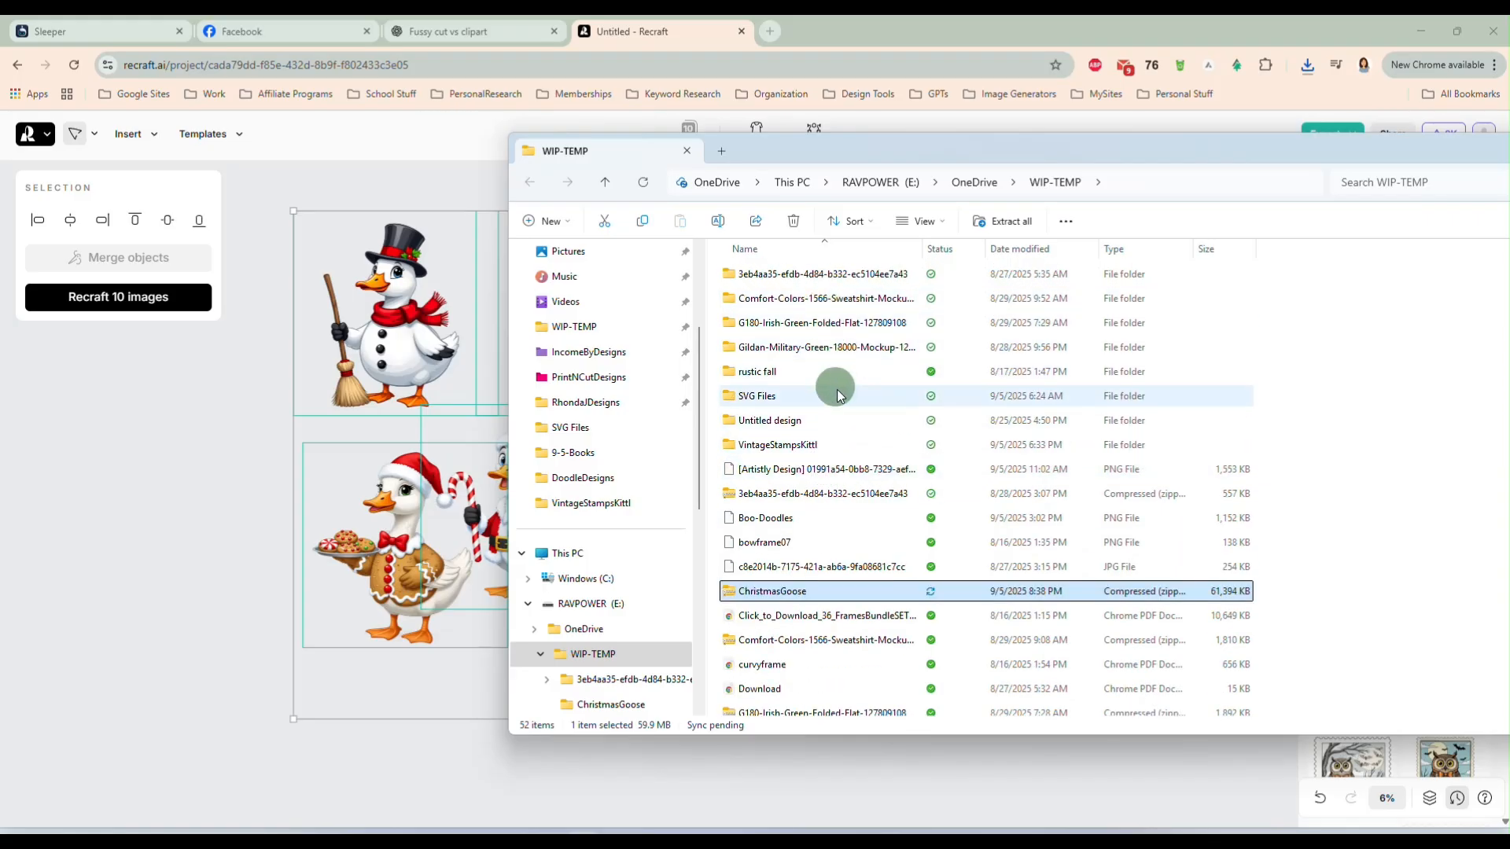
pyautogui.scroll(-2, 834, 472)
pyautogui.scroll(-11, 832, 508)
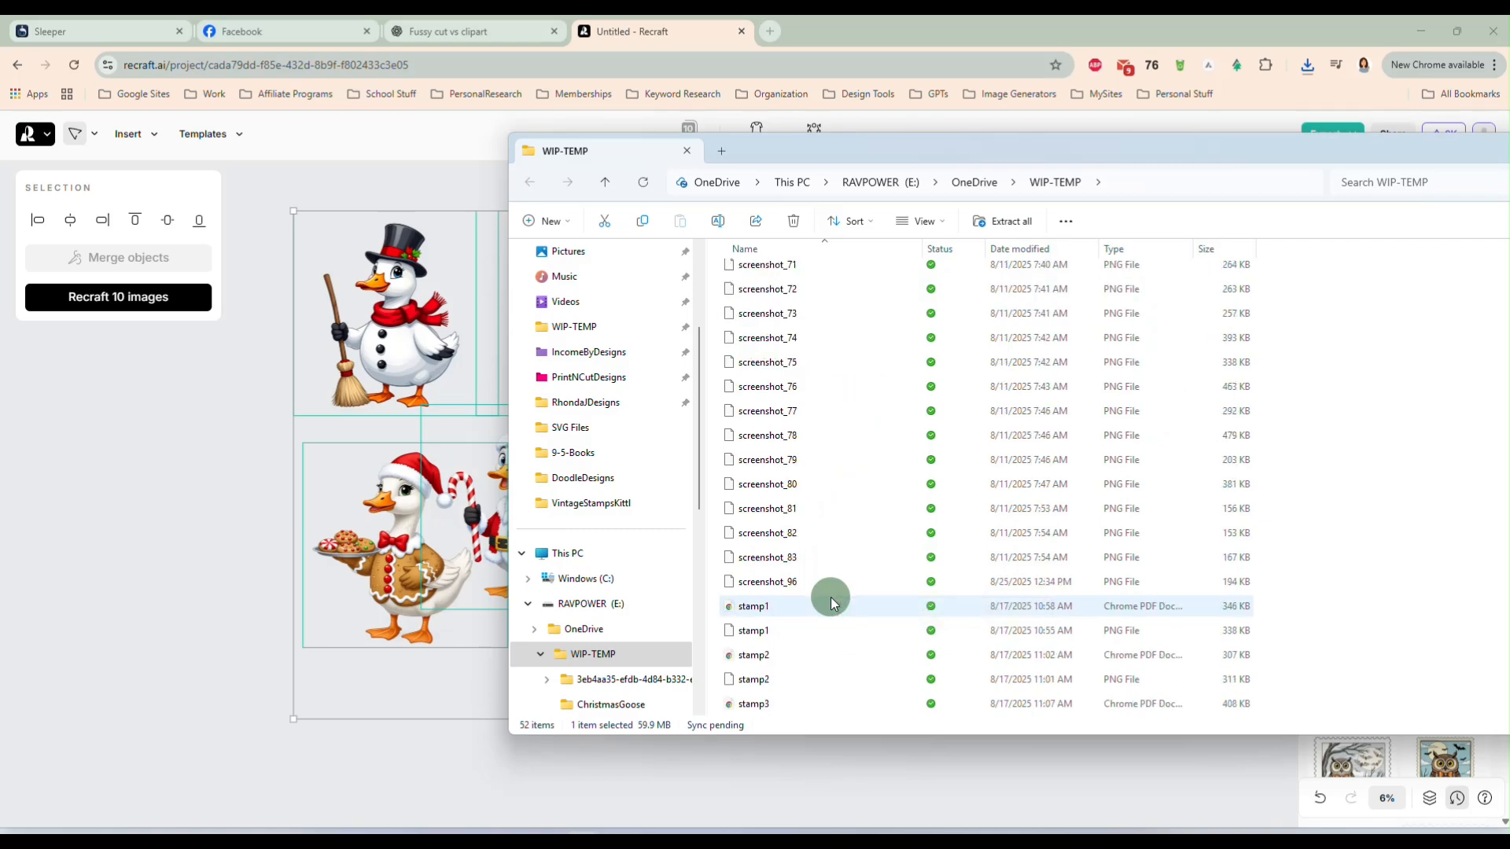
pyautogui.scroll(-1, 830, 596)
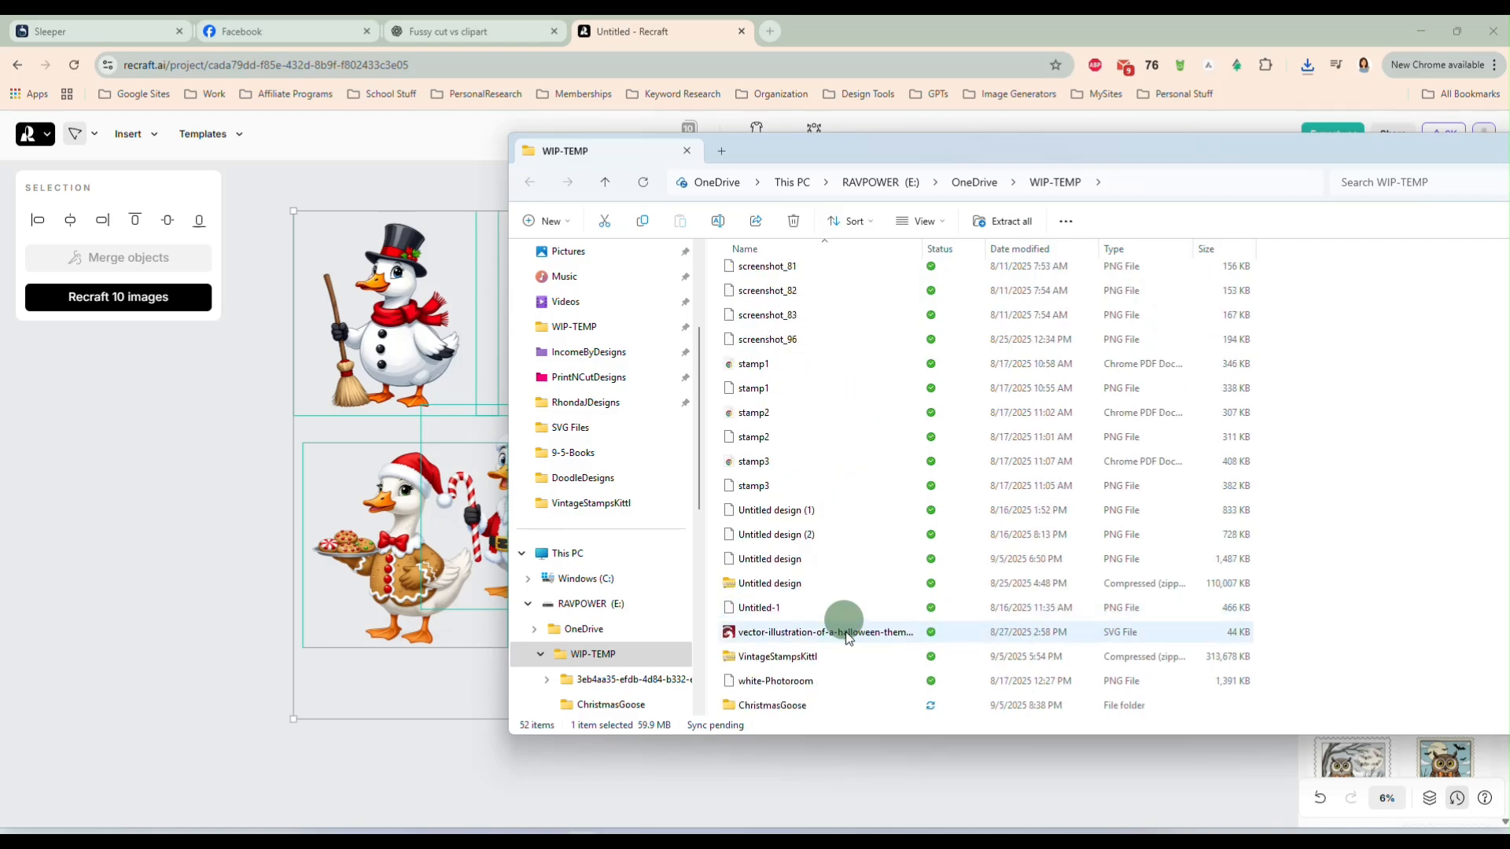
pyautogui.doubleClick(836, 706)
pyautogui.moveTo(995, 149); pyautogui.dragTo(751, 191)
pyautogui.moveTo(849, 193); pyautogui.dragTo(1508, 291)
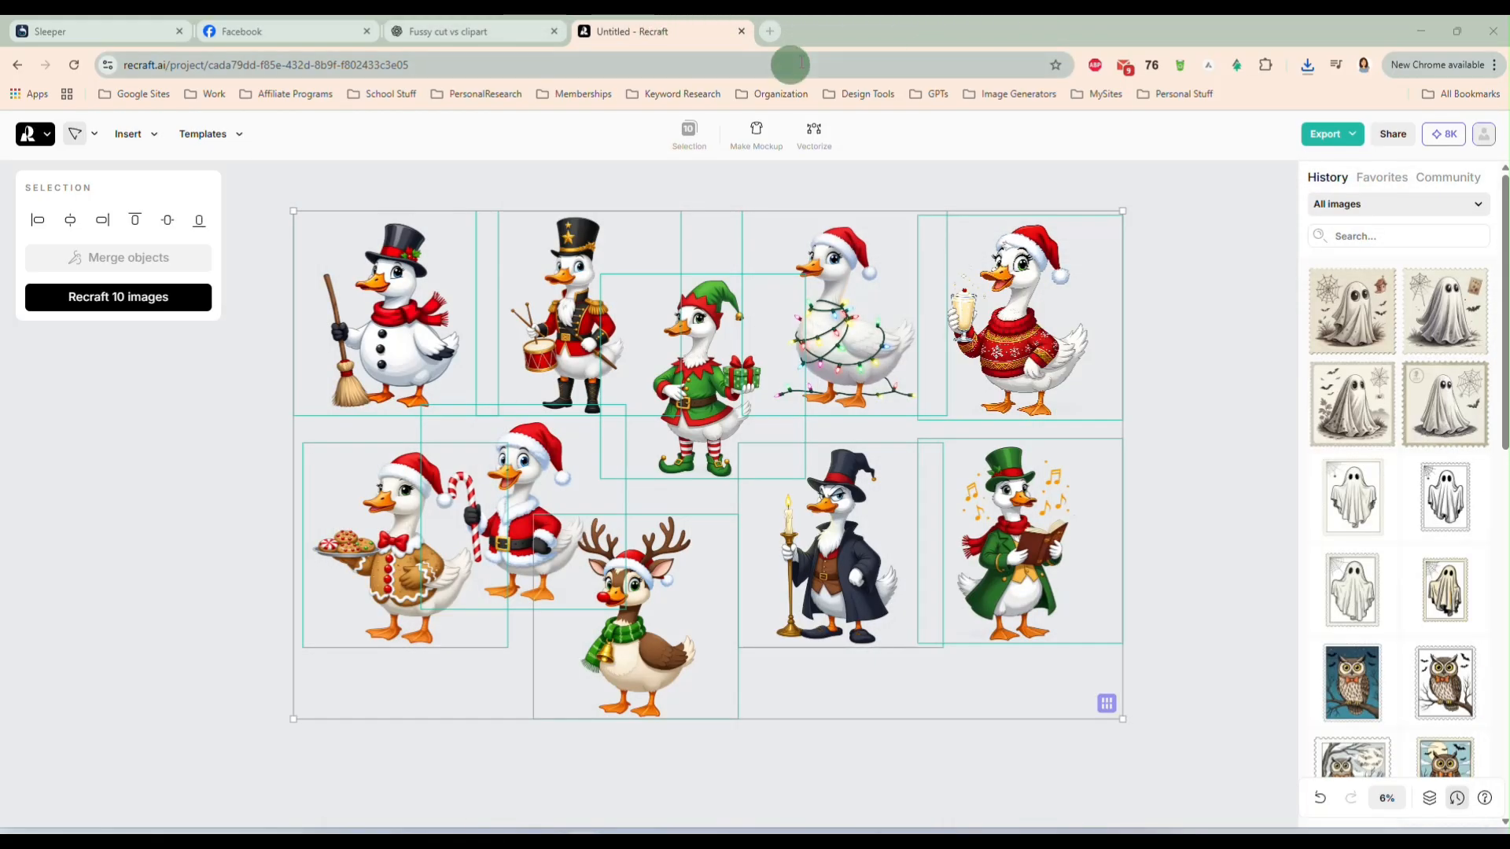
# - Switch to Canva in a new browser tab and create a custom-size design of 5000 × 5000 px
pyautogui.click(772, 32)
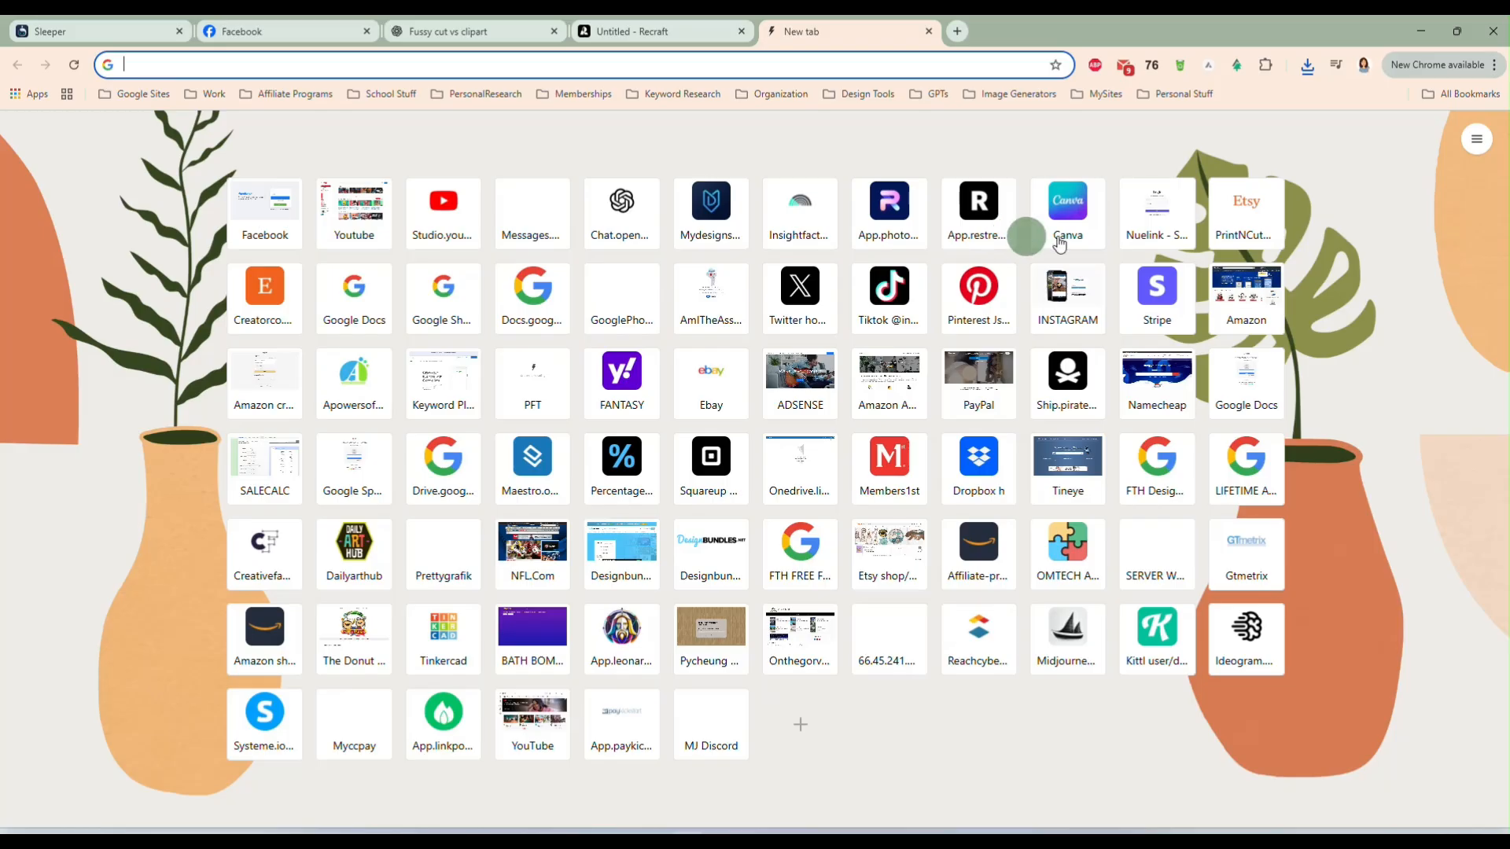
pyautogui.click(1061, 228)
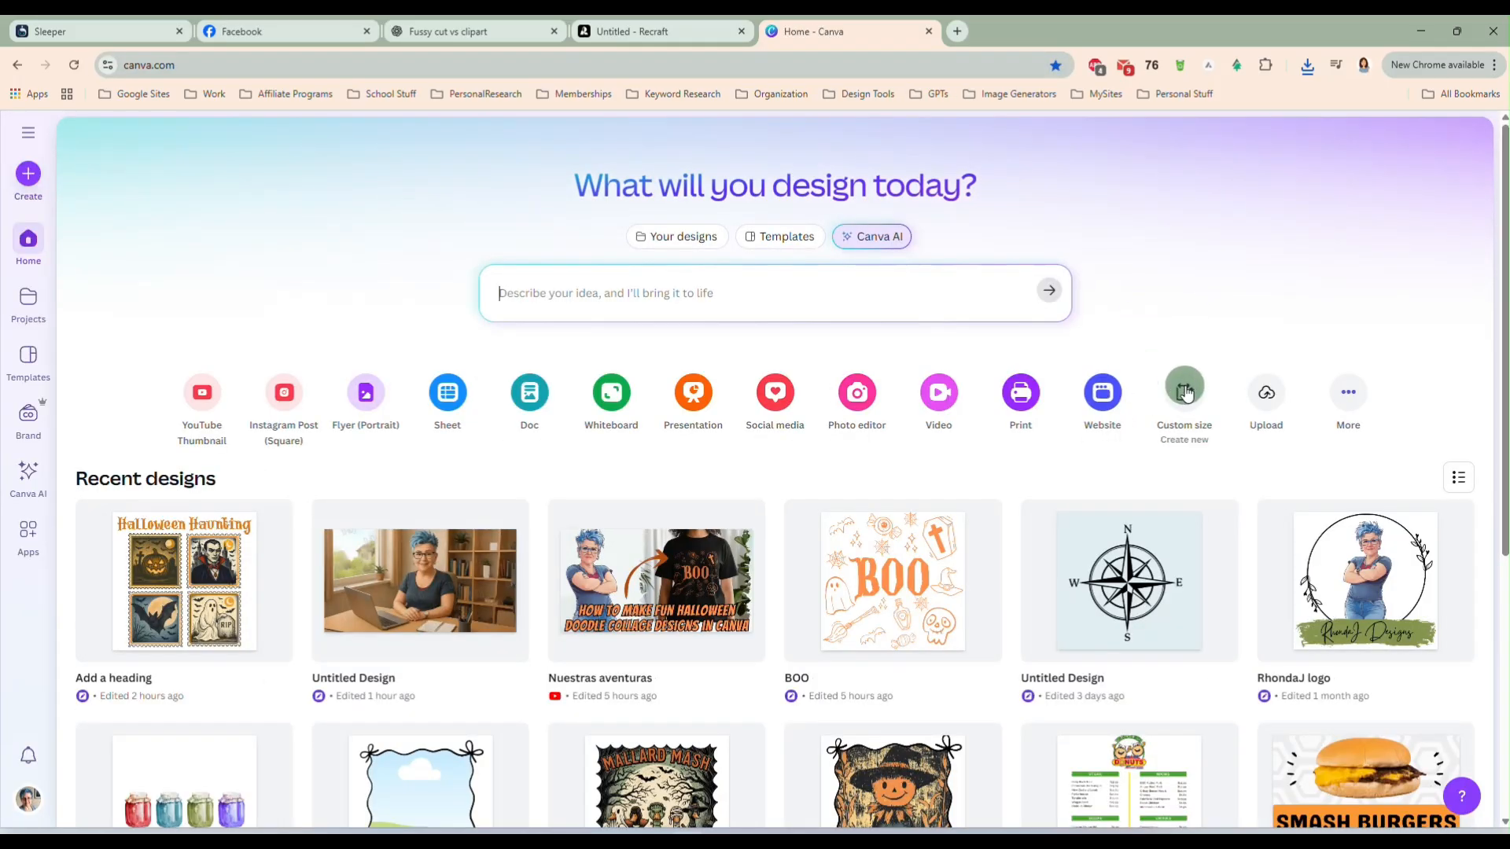
pyautogui.click(1185, 393)
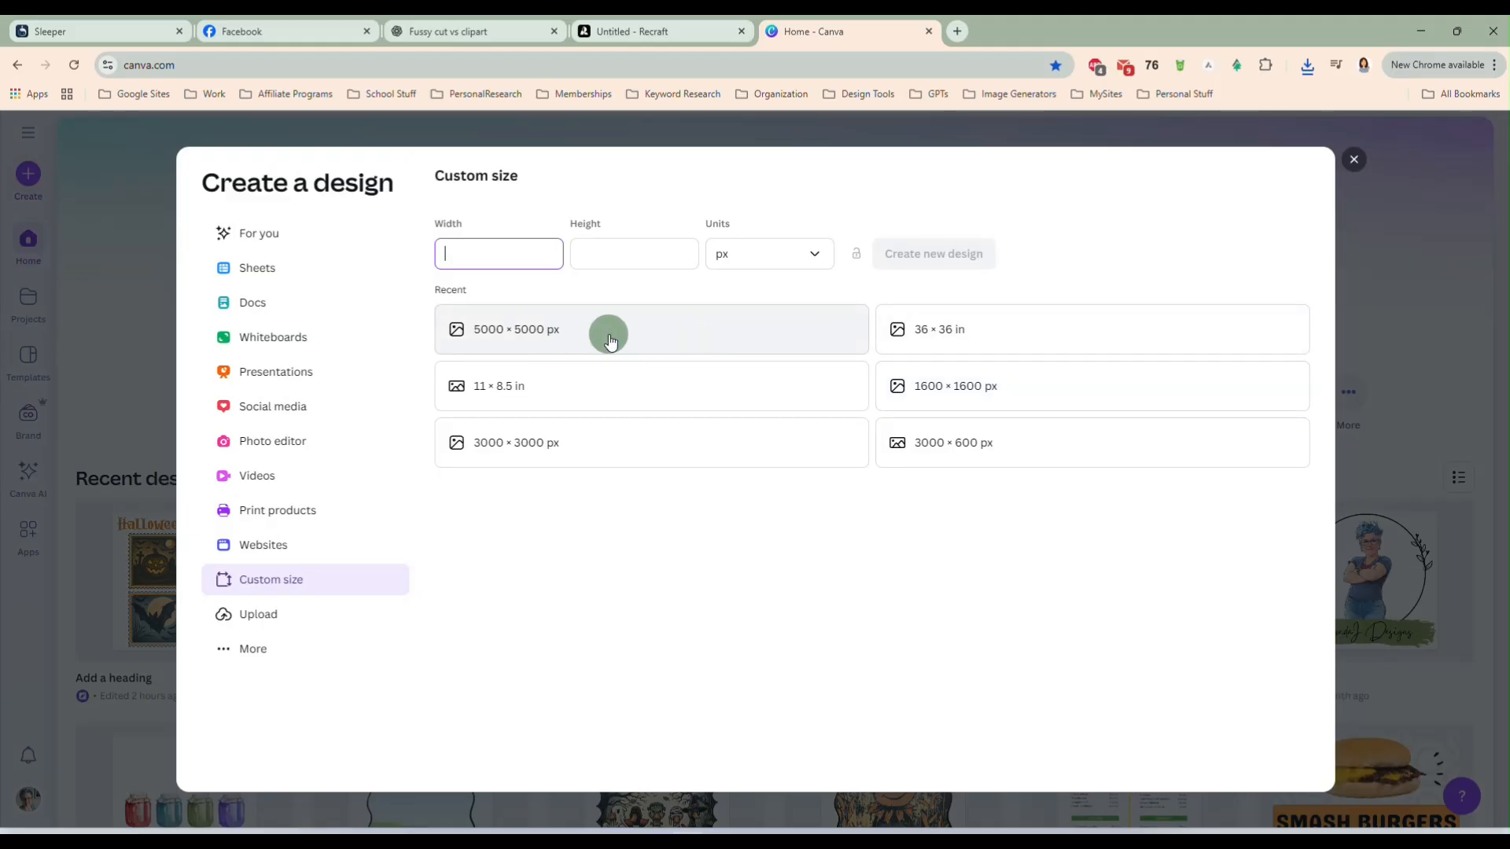
pyautogui.click(610, 339)
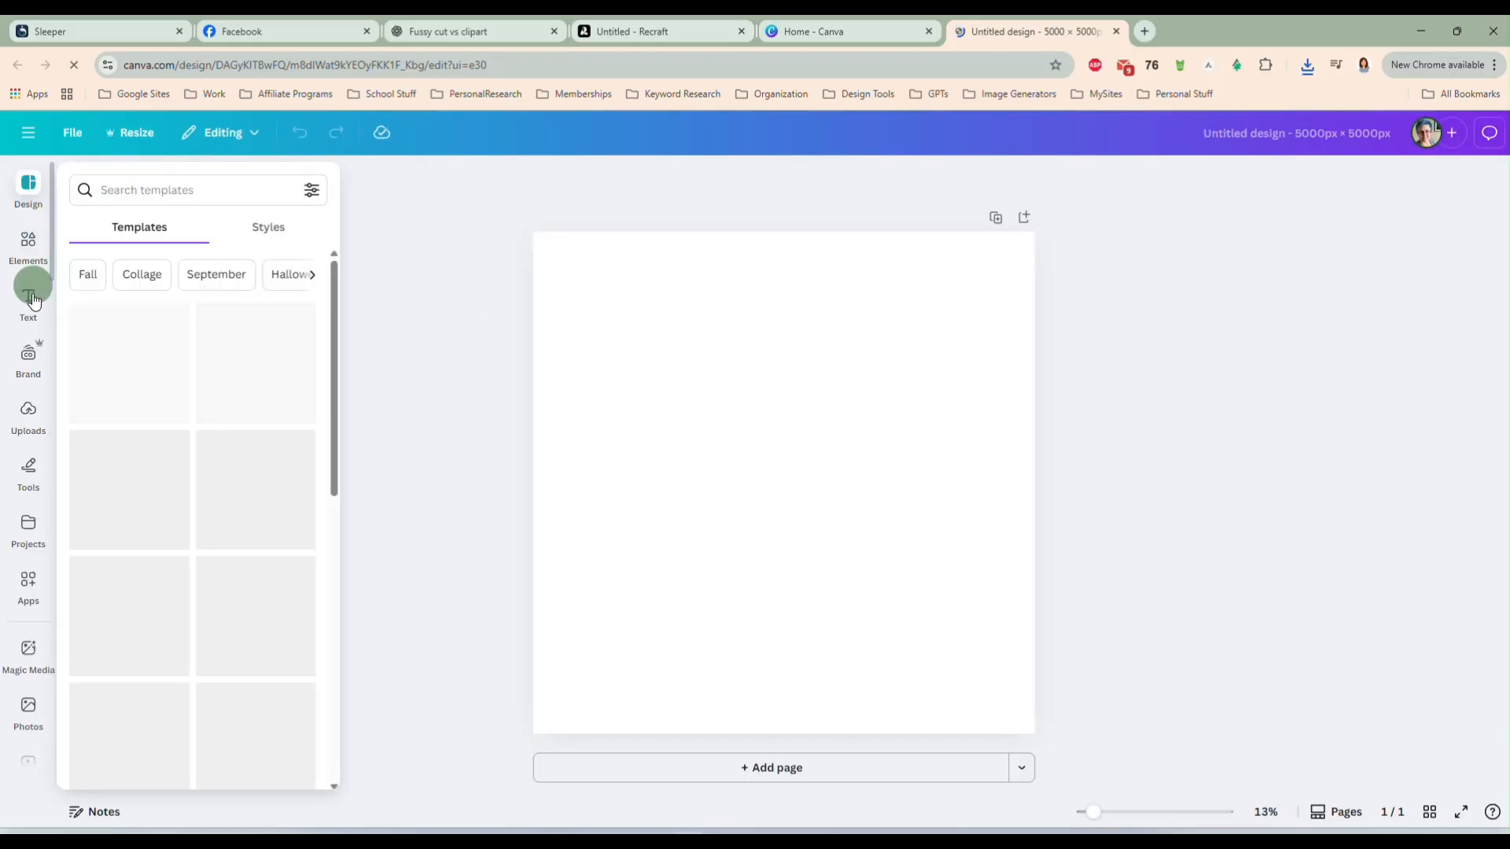
# - Upload all ten goose images from the ChristmasGoose folder to the design's media library
pyautogui.click(26, 412)
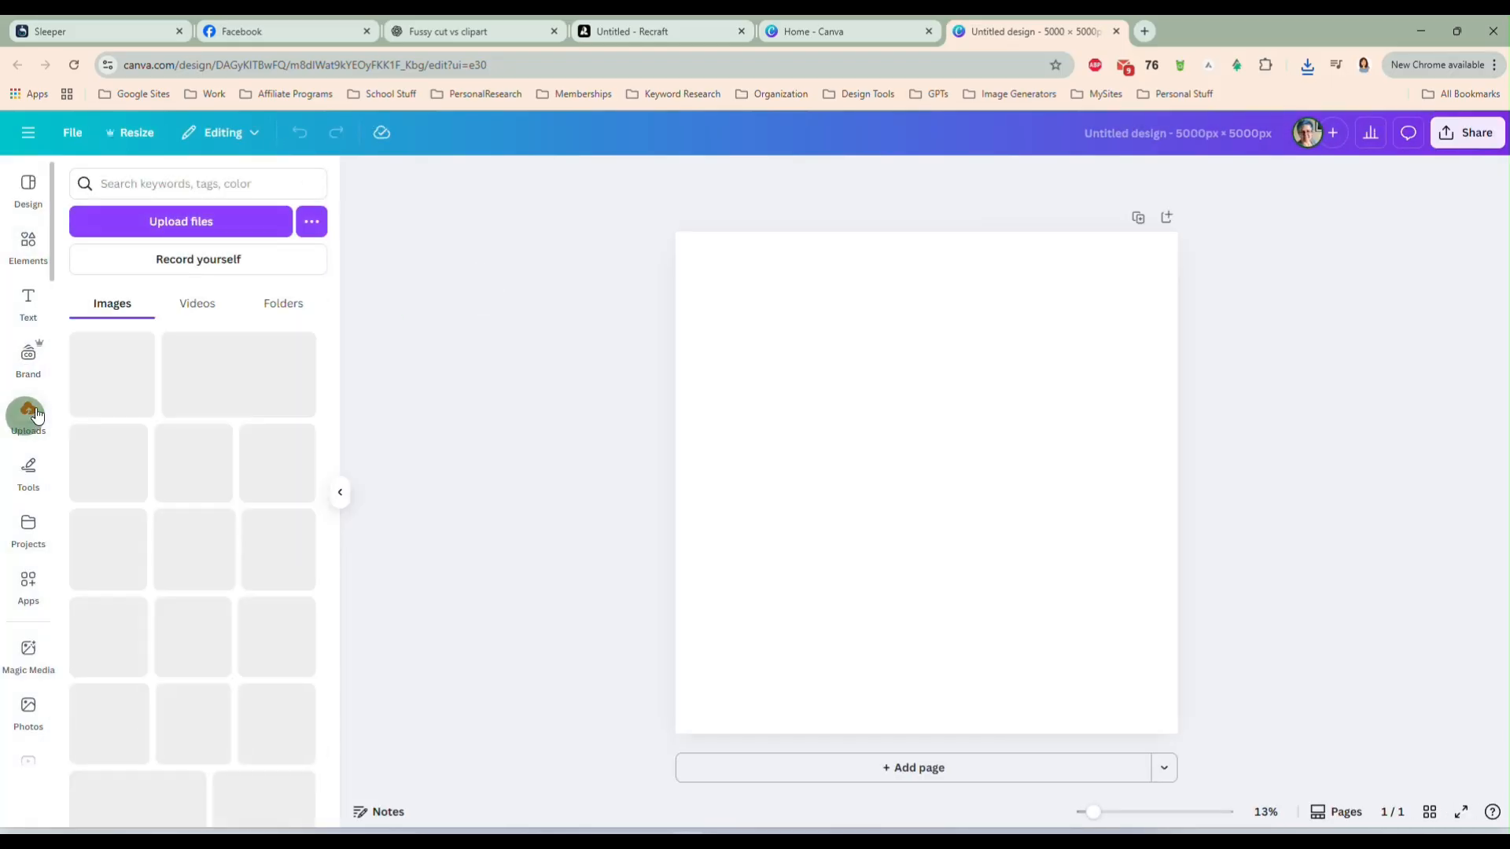
pyautogui.click(164, 241)
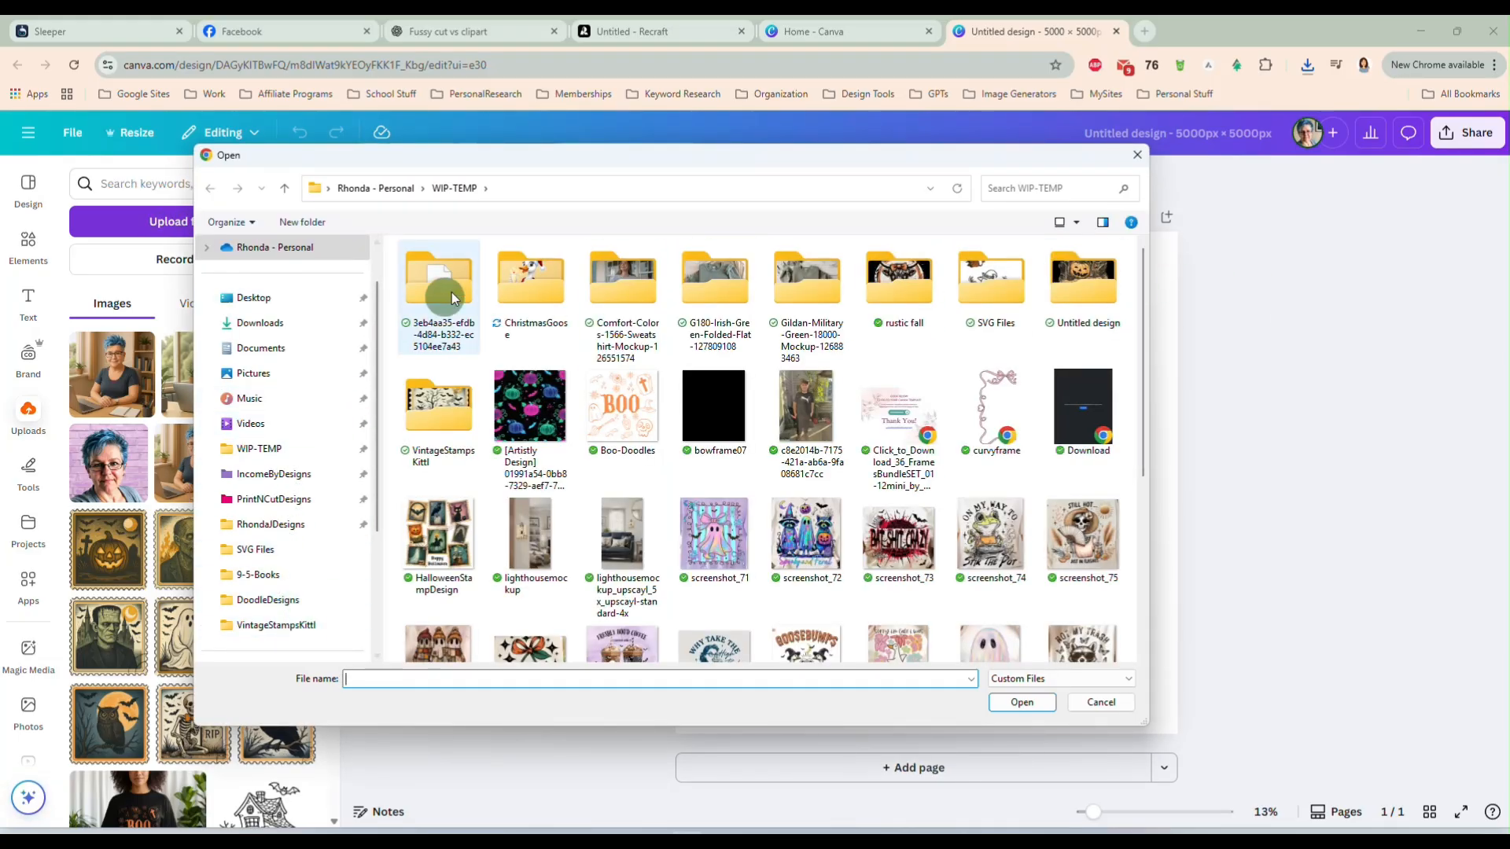
pyautogui.doubleClick(529, 279)
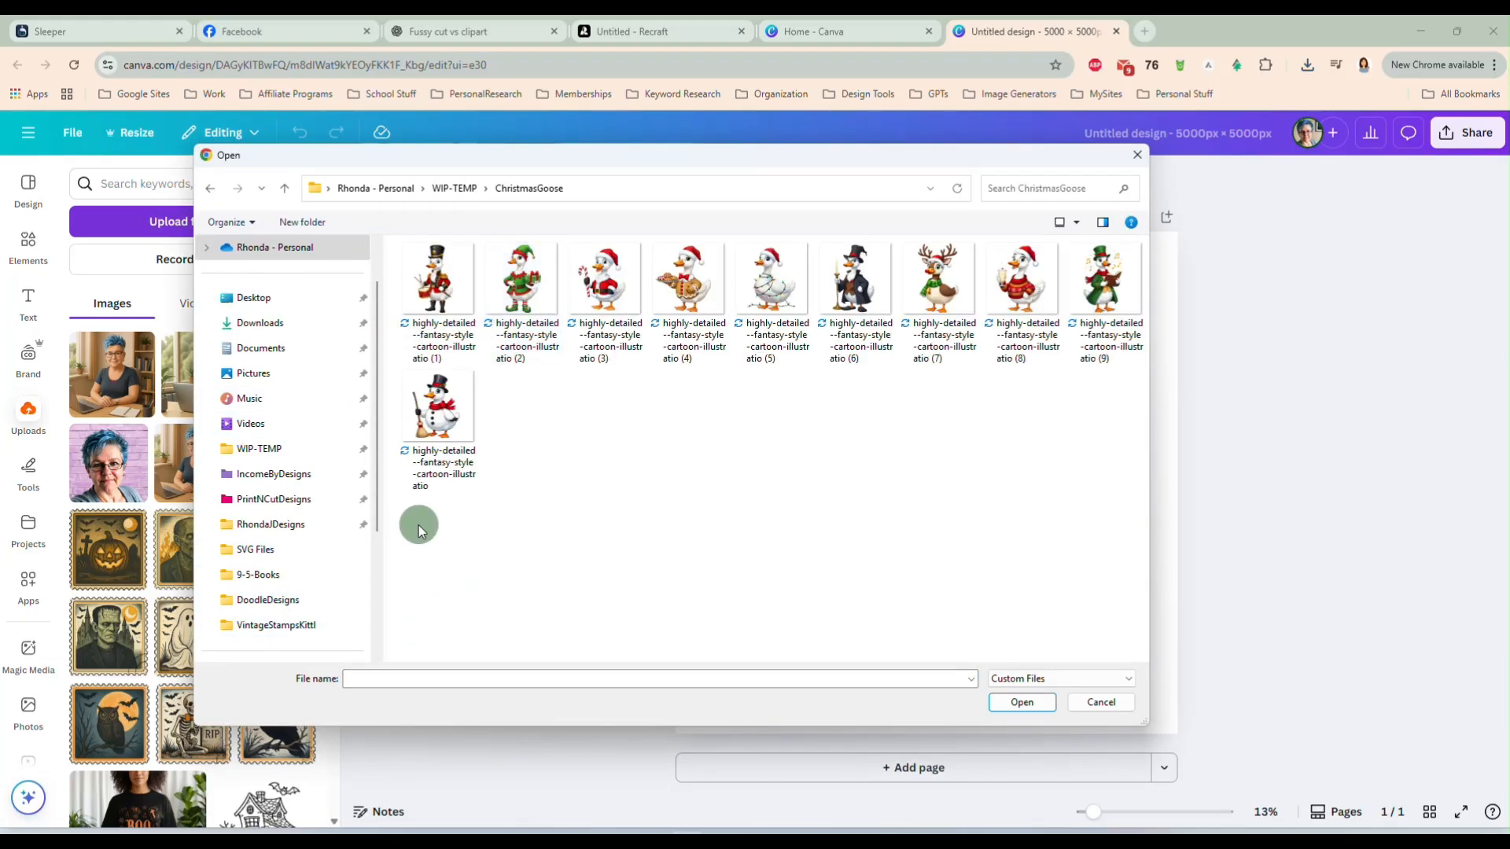
pyautogui.moveTo(418, 527); pyautogui.dragTo(1141, 243)
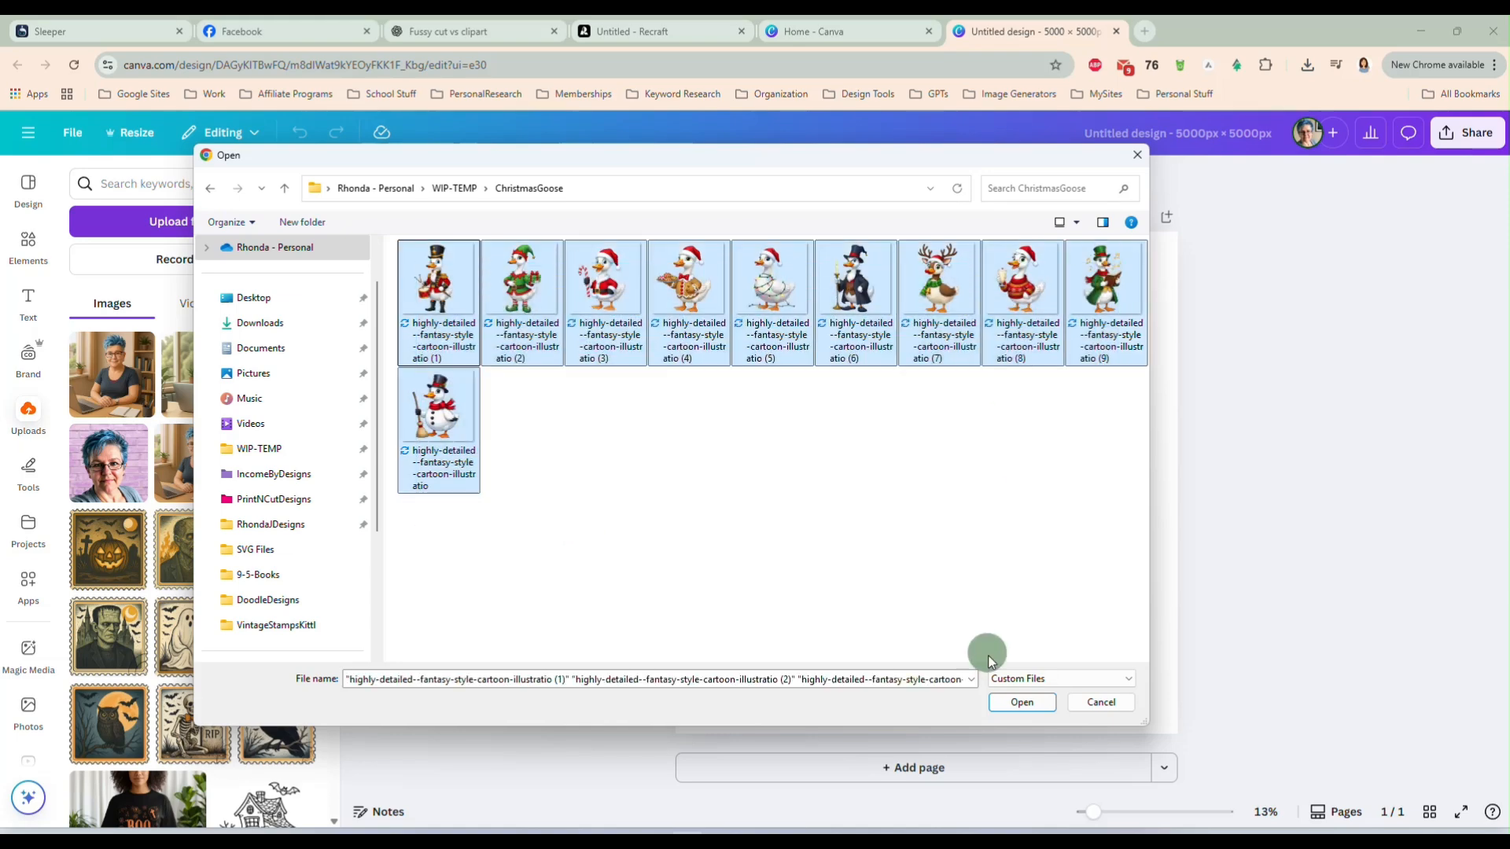
pyautogui.click(1019, 702)
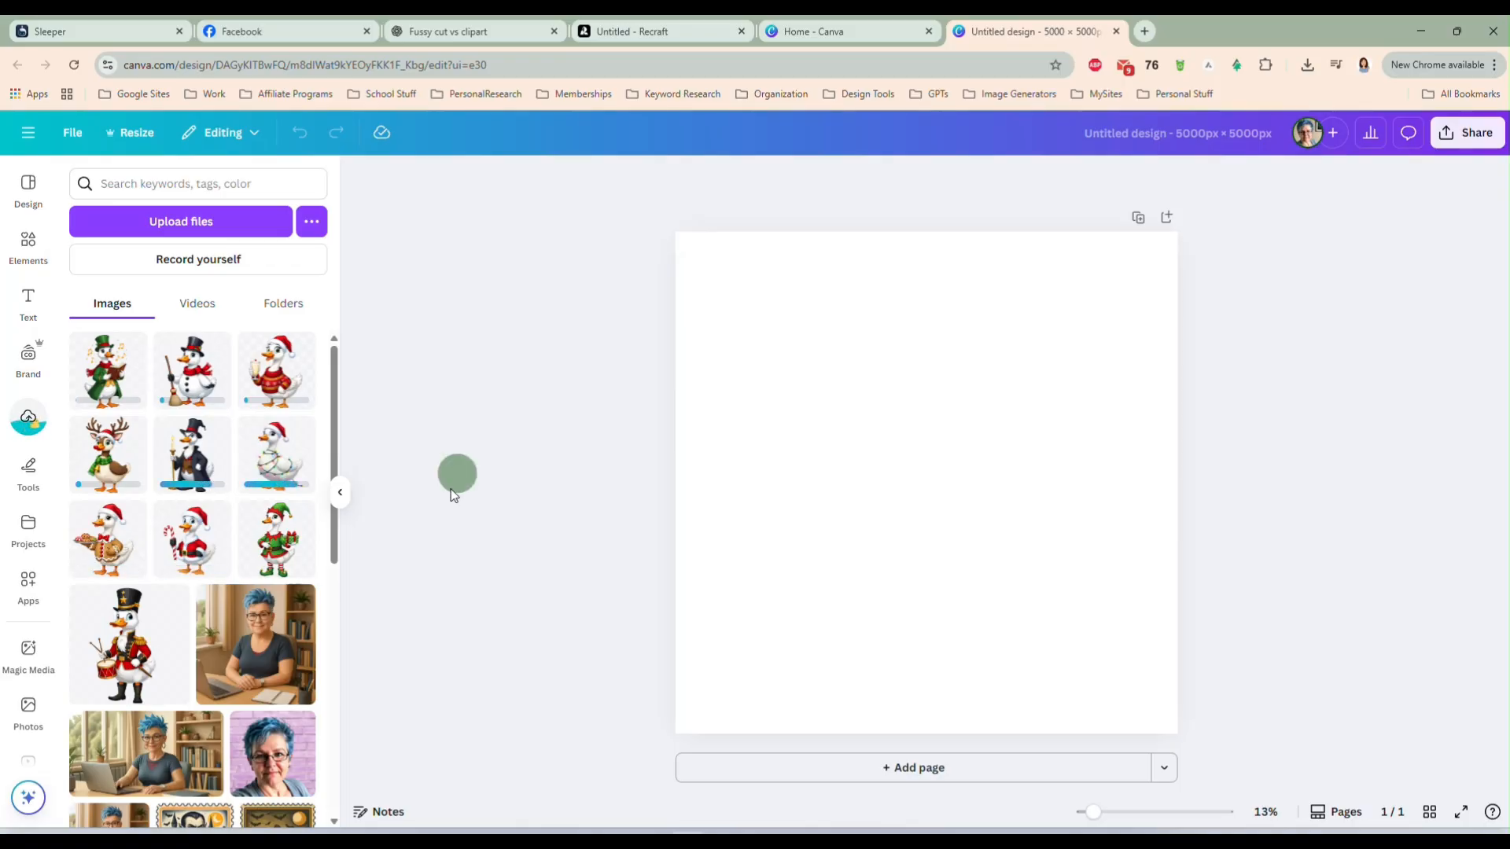
# - Add the Santa goose with the candy cane, shrink it, crop its empty sides and place it near the page's right edge
pyautogui.click(196, 553)
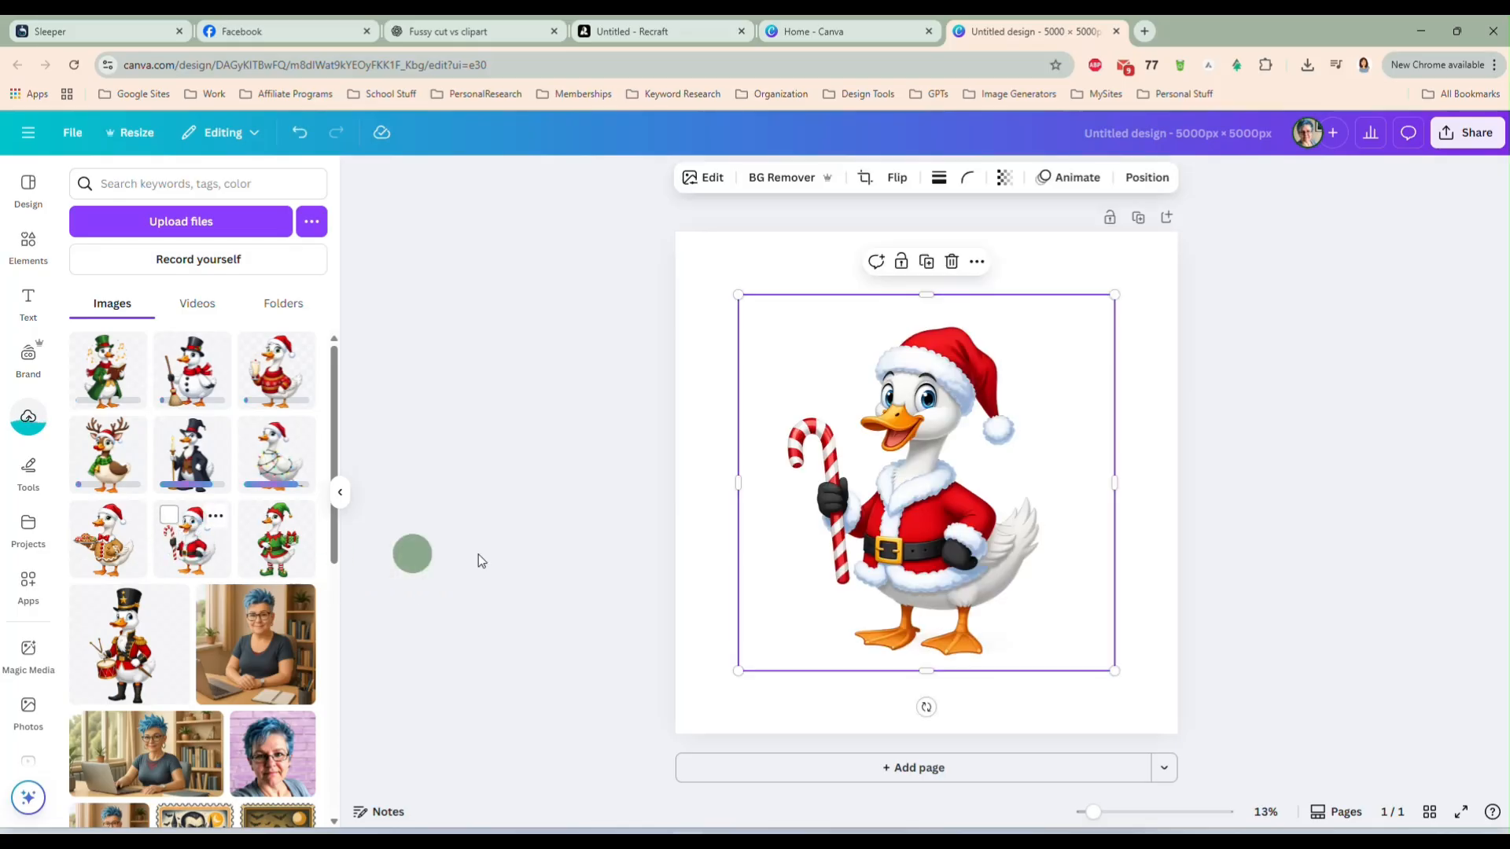
pyautogui.moveTo(1113, 666); pyautogui.dragTo(935, 543)
pyautogui.moveTo(841, 456); pyautogui.dragTo(1017, 502)
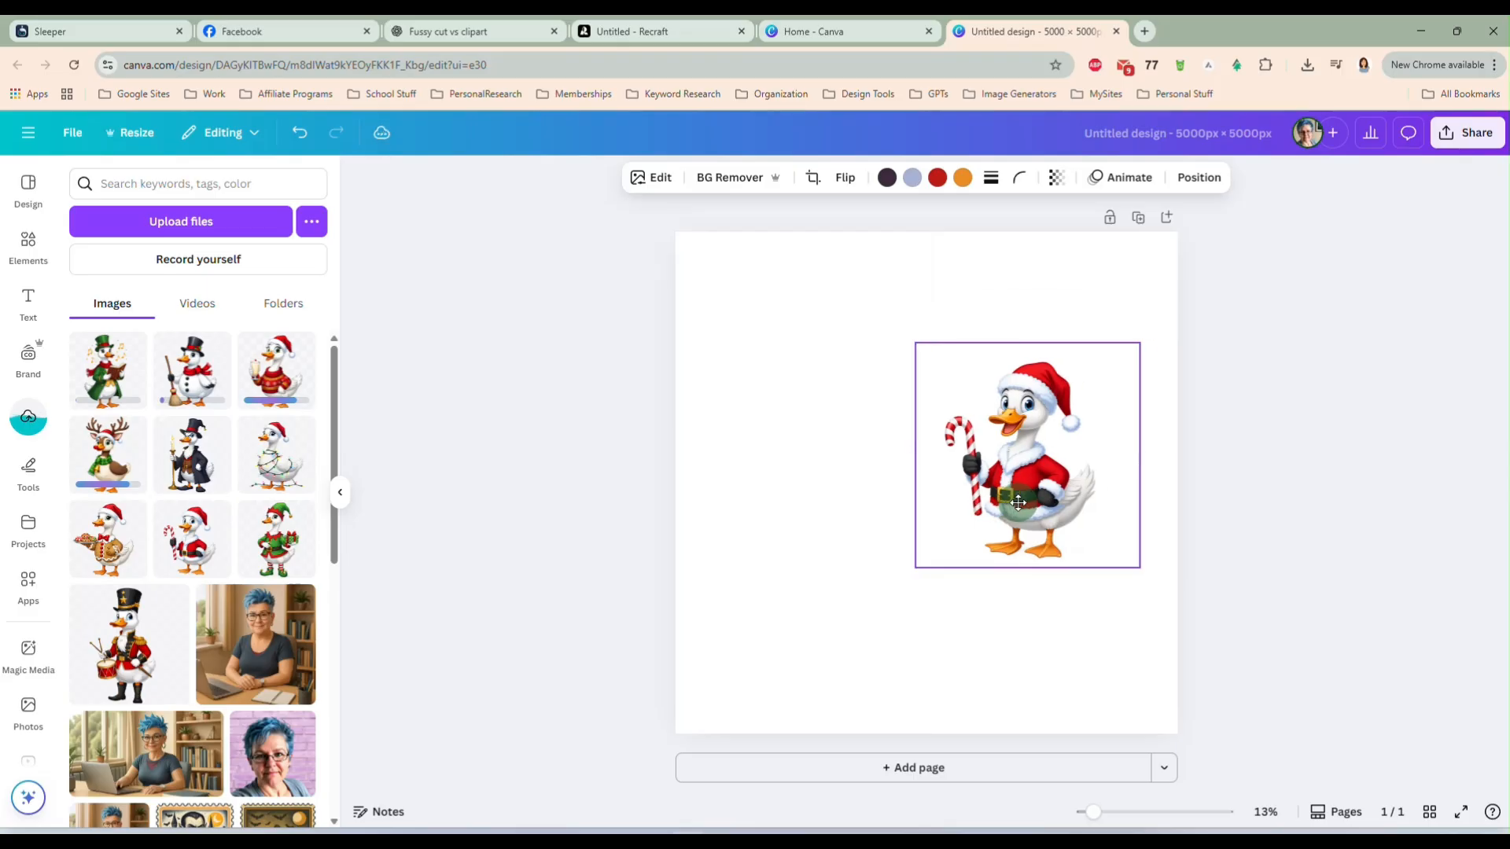
pyautogui.moveTo(1154, 457); pyautogui.dragTo(1102, 456)
pyautogui.moveTo(916, 459); pyautogui.dragTo(939, 463)
pyautogui.moveTo(1015, 495); pyautogui.dragTo(1081, 504)
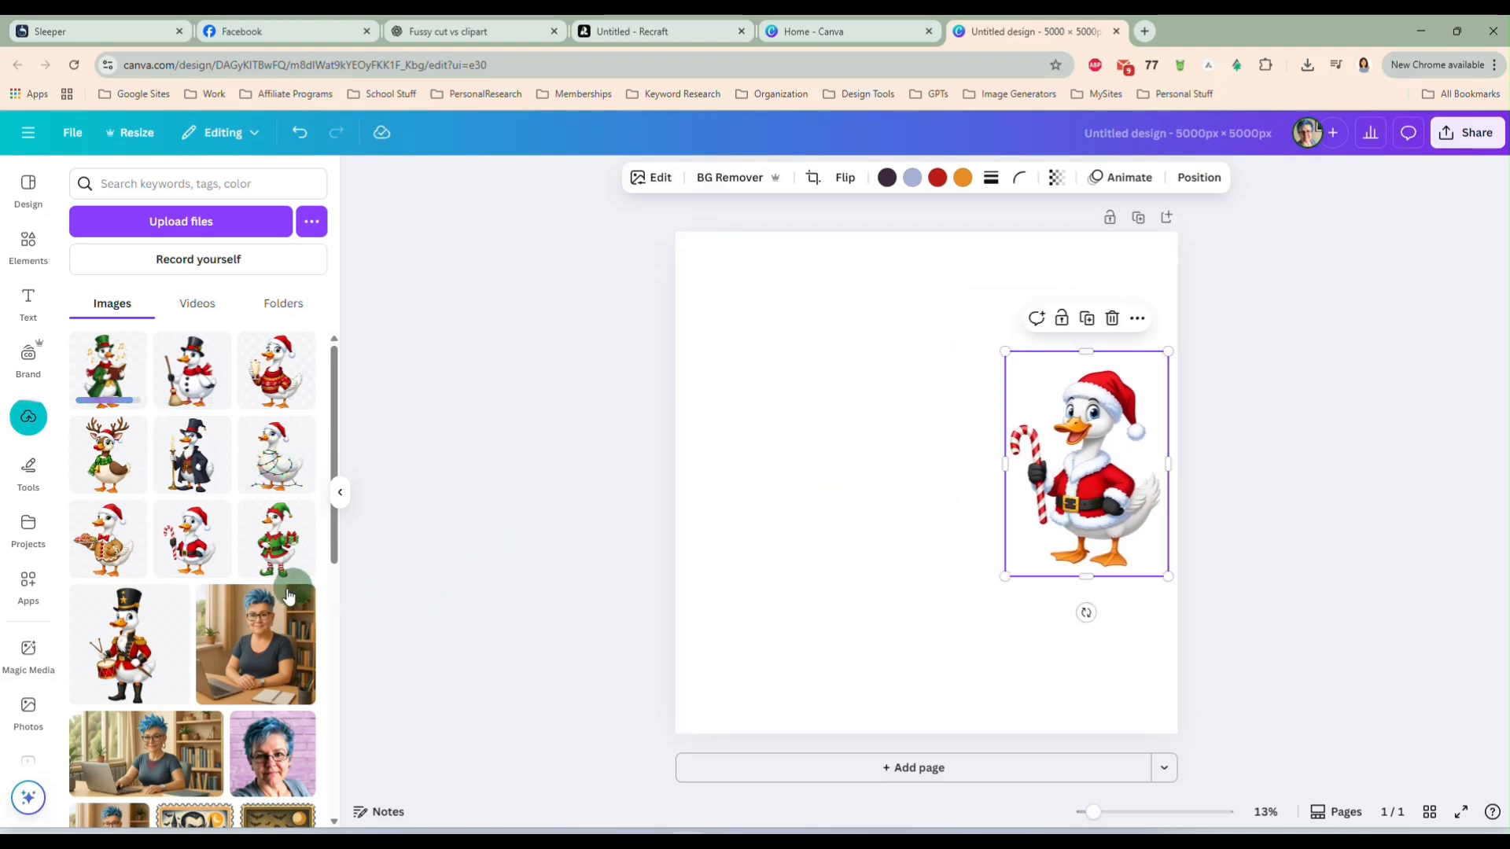
# - Add the drummer goose, scale it to about the Santa goose's height and place it just left of the Santa goose
pyautogui.click(114, 646)
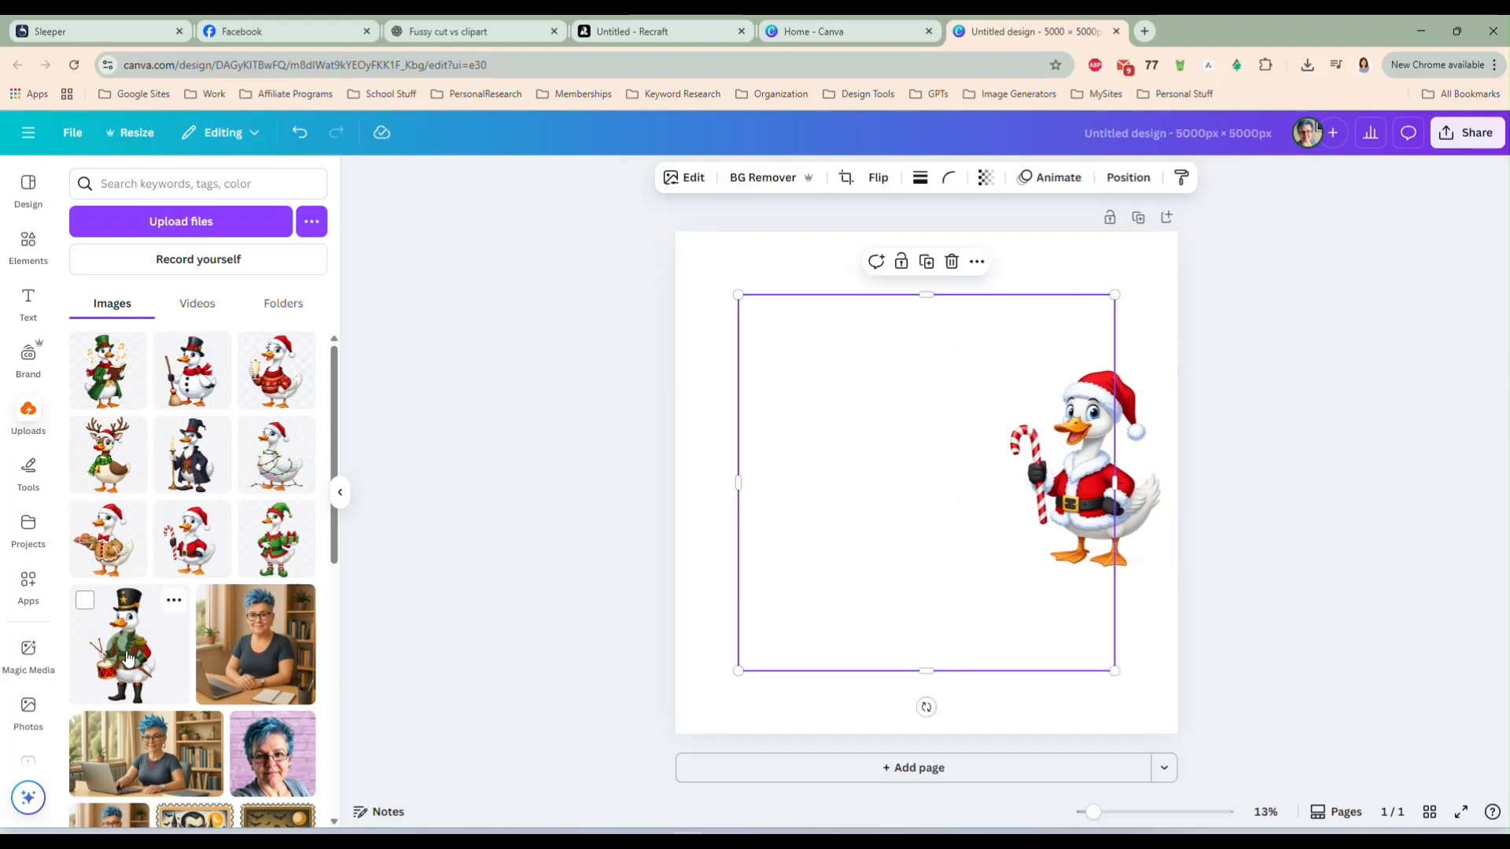
pyautogui.moveTo(1120, 678); pyautogui.dragTo(950, 516)
pyautogui.moveTo(829, 443); pyautogui.dragTo(985, 496)
pyautogui.moveTo(895, 355); pyautogui.dragTo(900, 361)
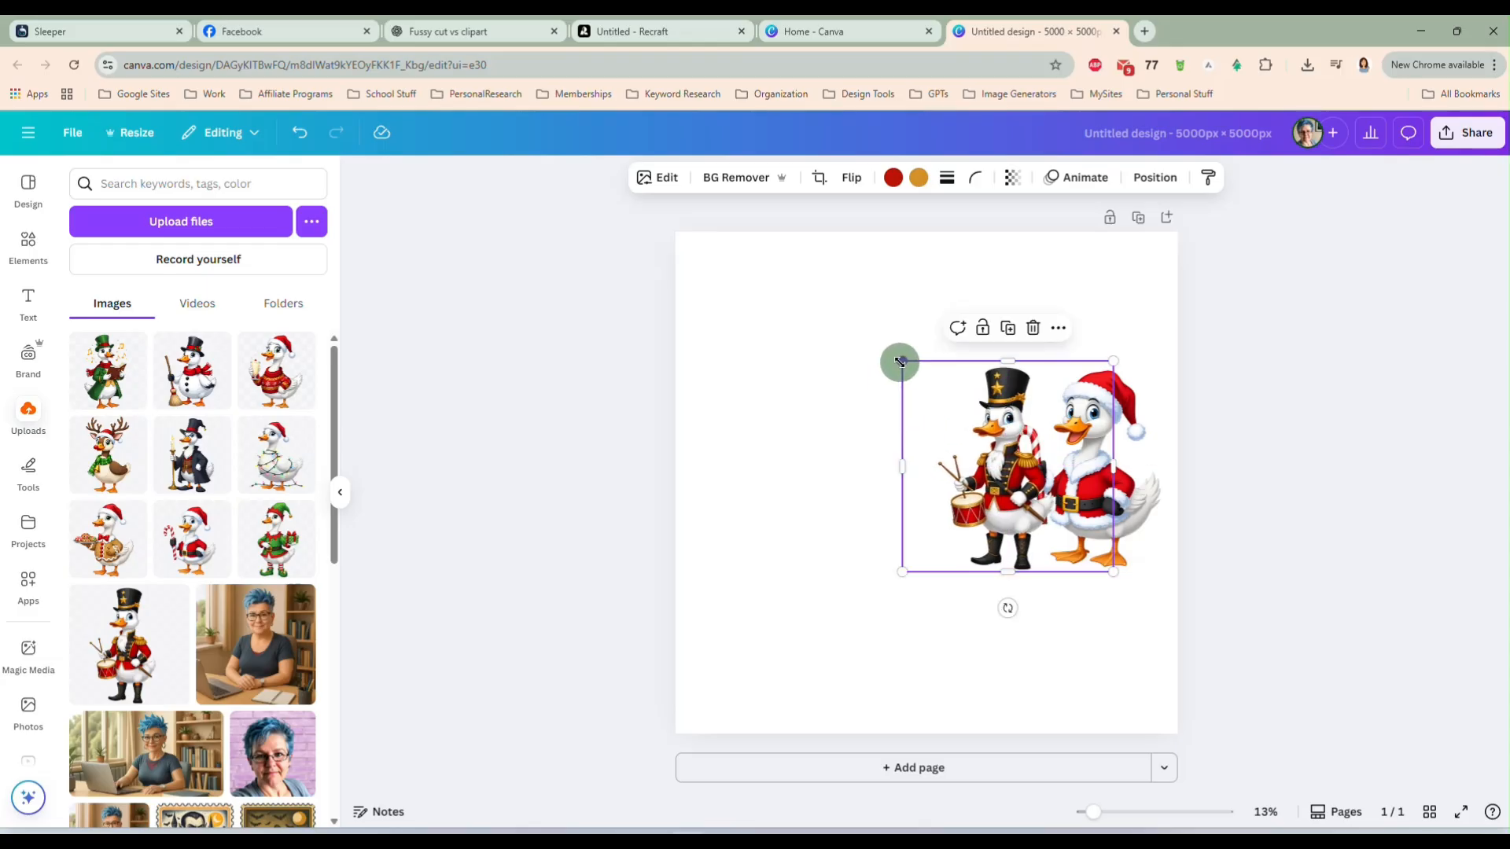
pyautogui.moveTo(1022, 491); pyautogui.dragTo(1014, 481)
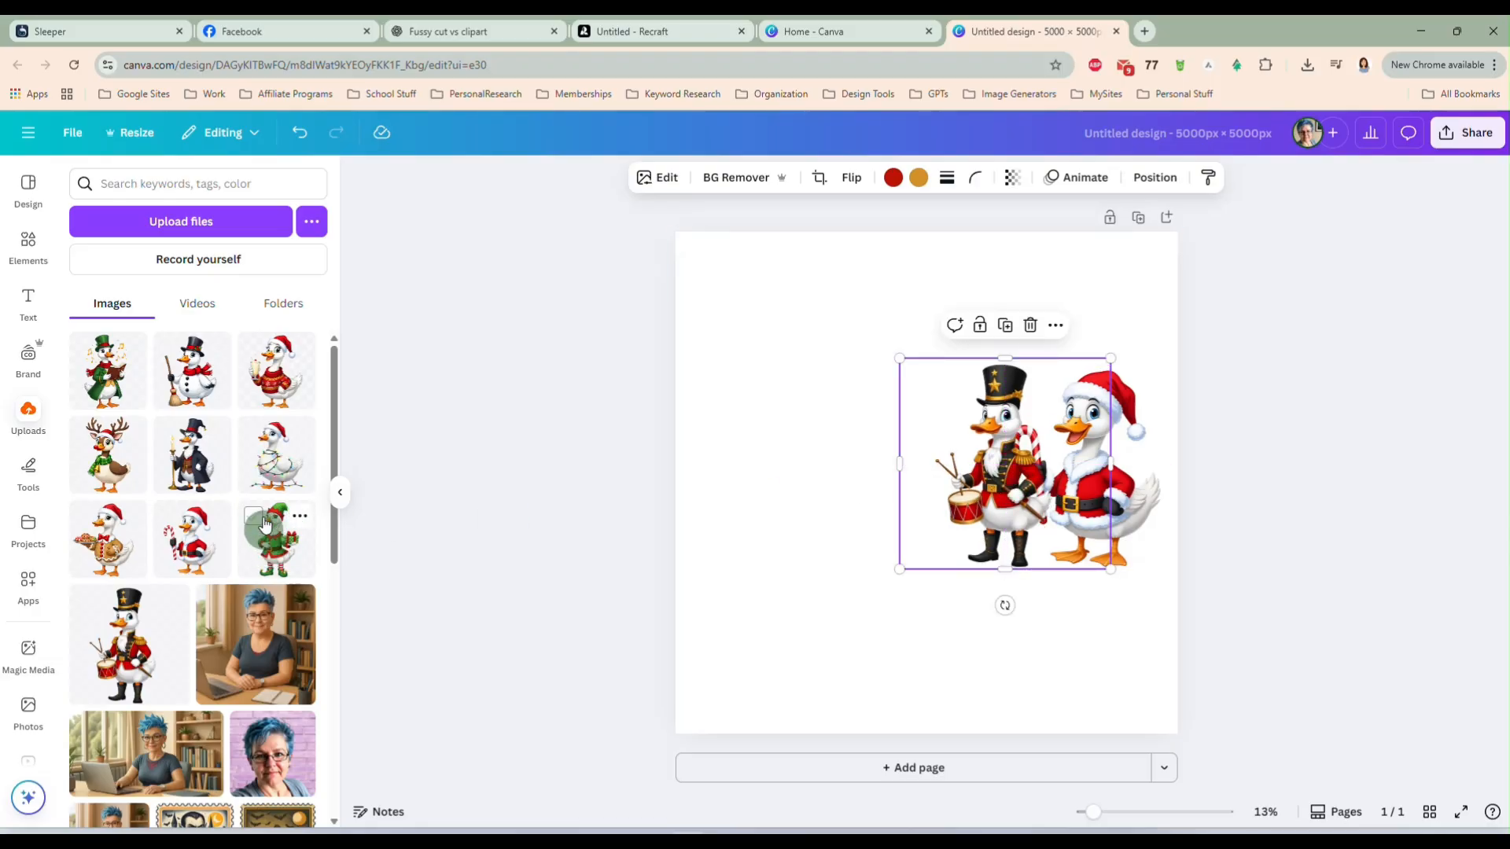
# - Add the goose wrapped in Christmas lights, crop its empty sides and scale it slightly smaller than the drummer goose
pyautogui.click(277, 463)
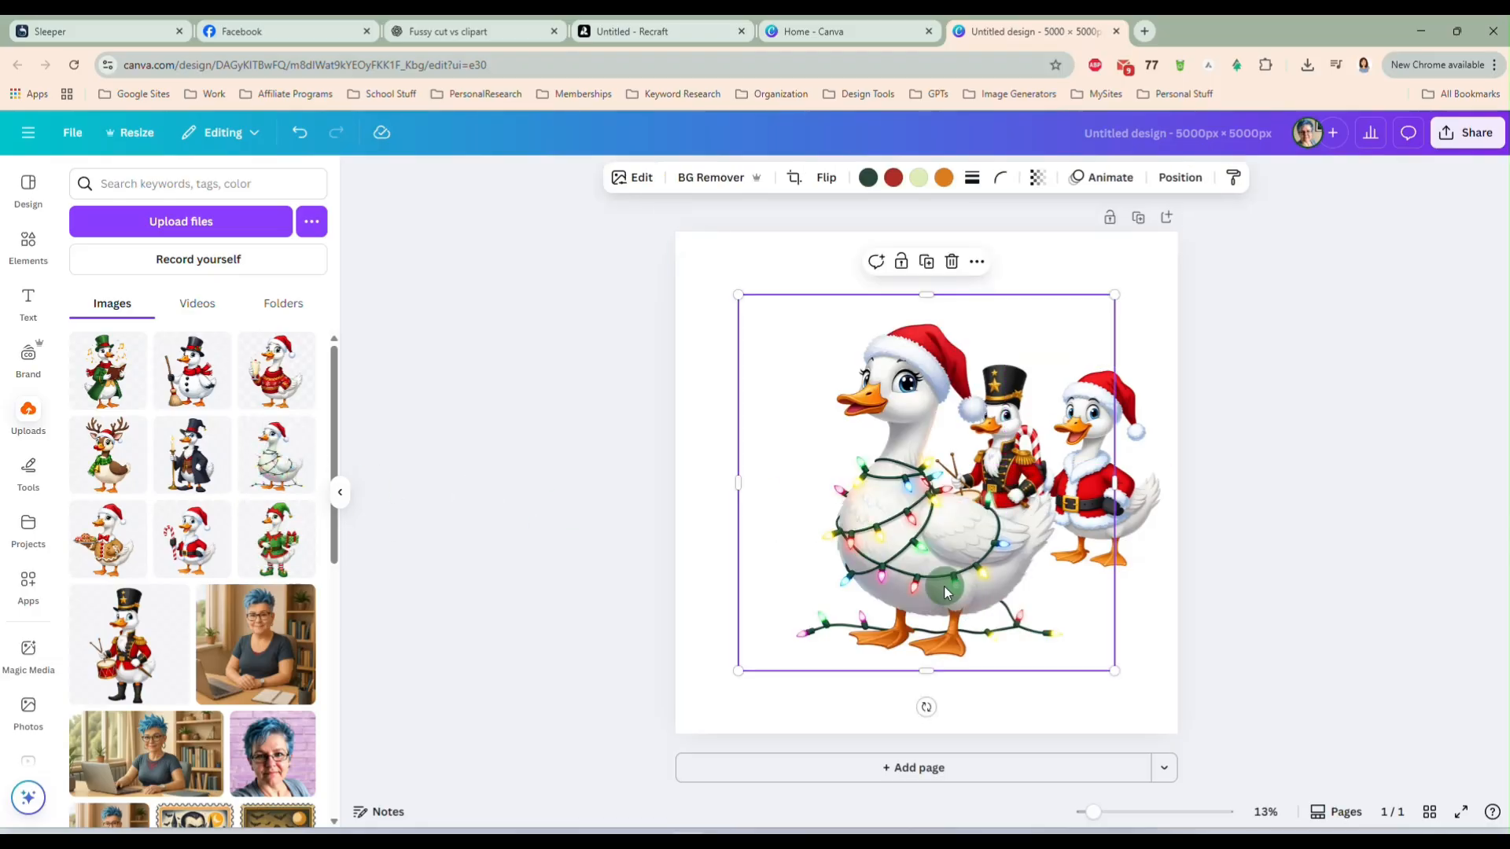
pyautogui.moveTo(947, 592); pyautogui.dragTo(927, 591)
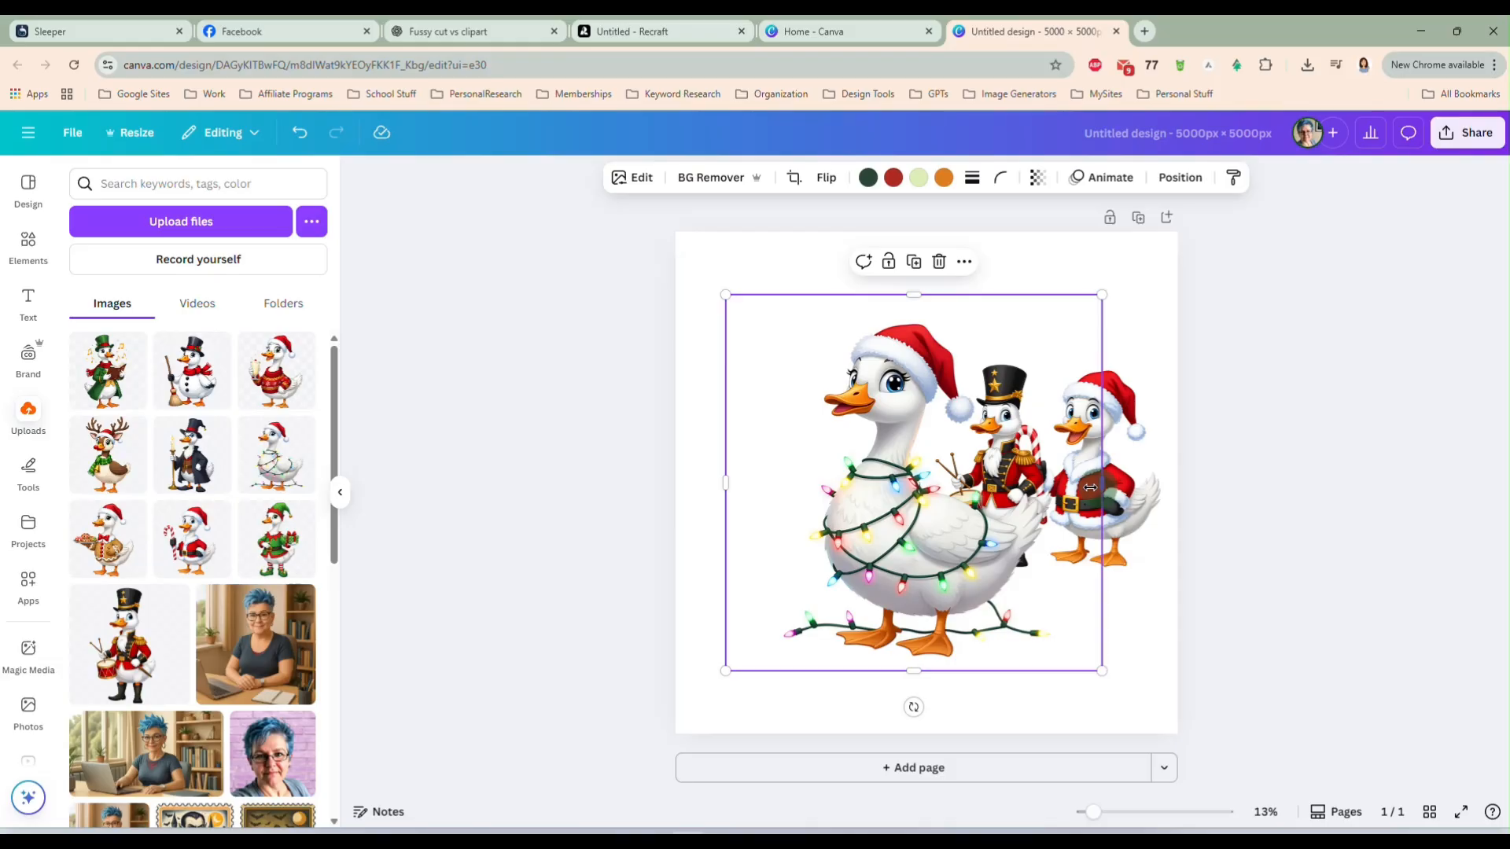
pyautogui.moveTo(1089, 487); pyautogui.dragTo(1059, 488)
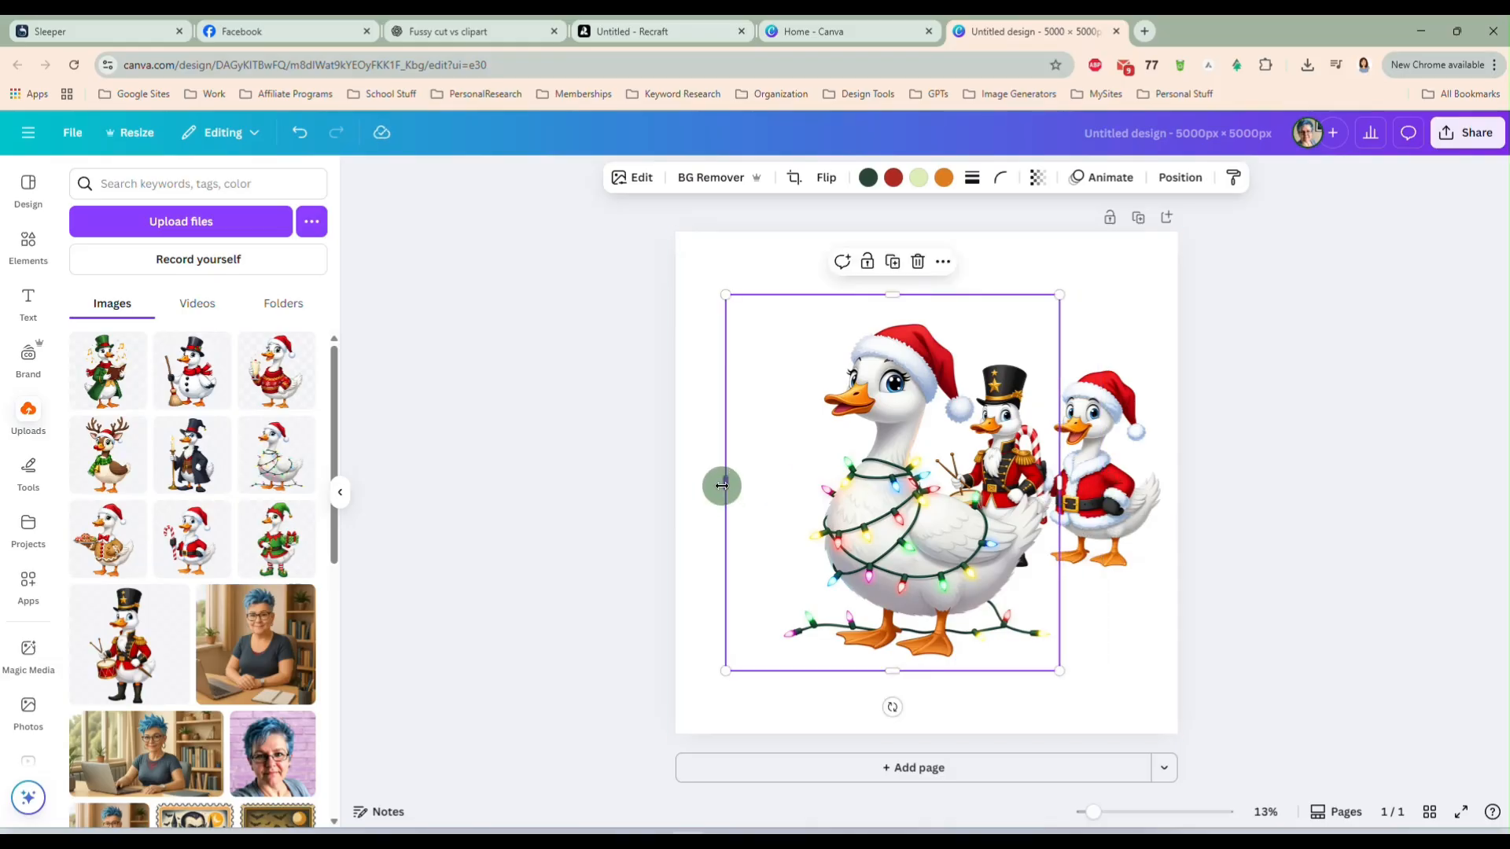
pyautogui.moveTo(721, 486); pyautogui.dragTo(775, 485)
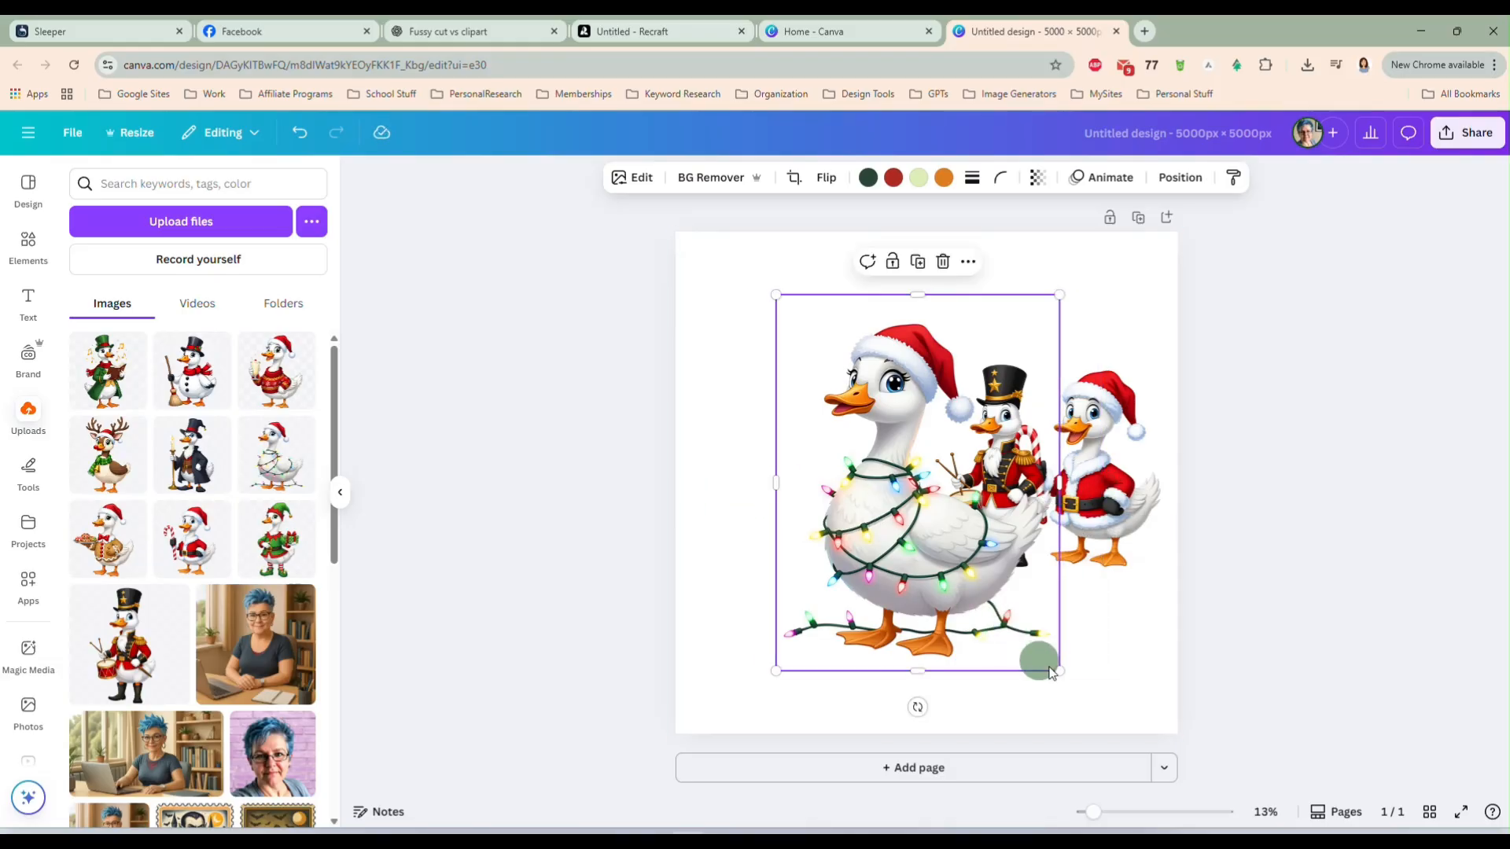
pyautogui.moveTo(1057, 668); pyautogui.dragTo(916, 543)
pyautogui.moveTo(886, 472); pyautogui.dragTo(900, 518)
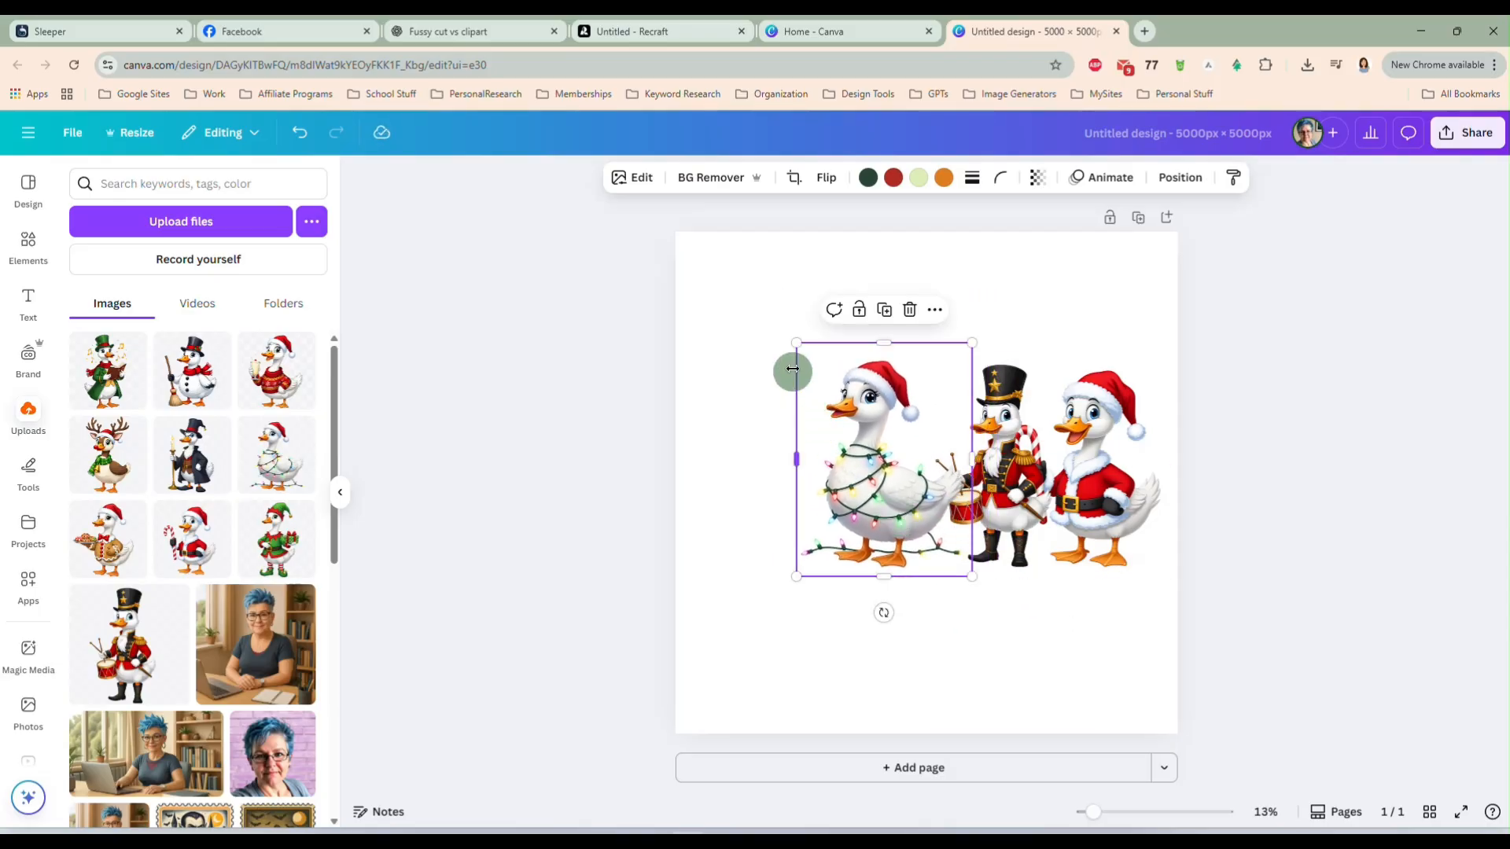
pyautogui.moveTo(796, 343); pyautogui.dragTo(825, 371)
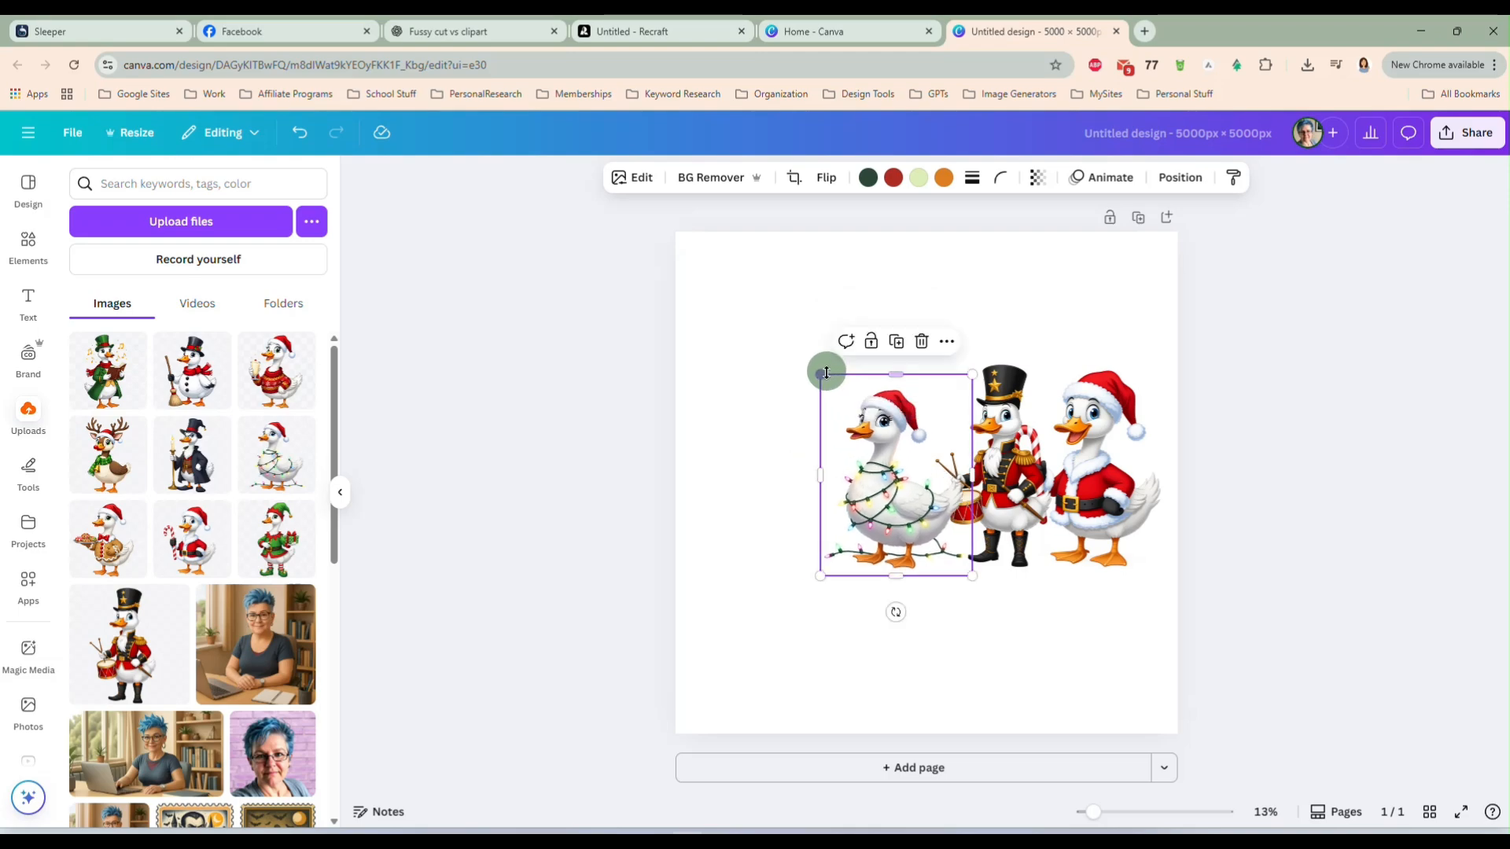
# - Move the goose with the lights to the page's left edge and flip it horizontally to face the other geese
pyautogui.moveTo(894, 503); pyautogui.dragTo(776, 505)
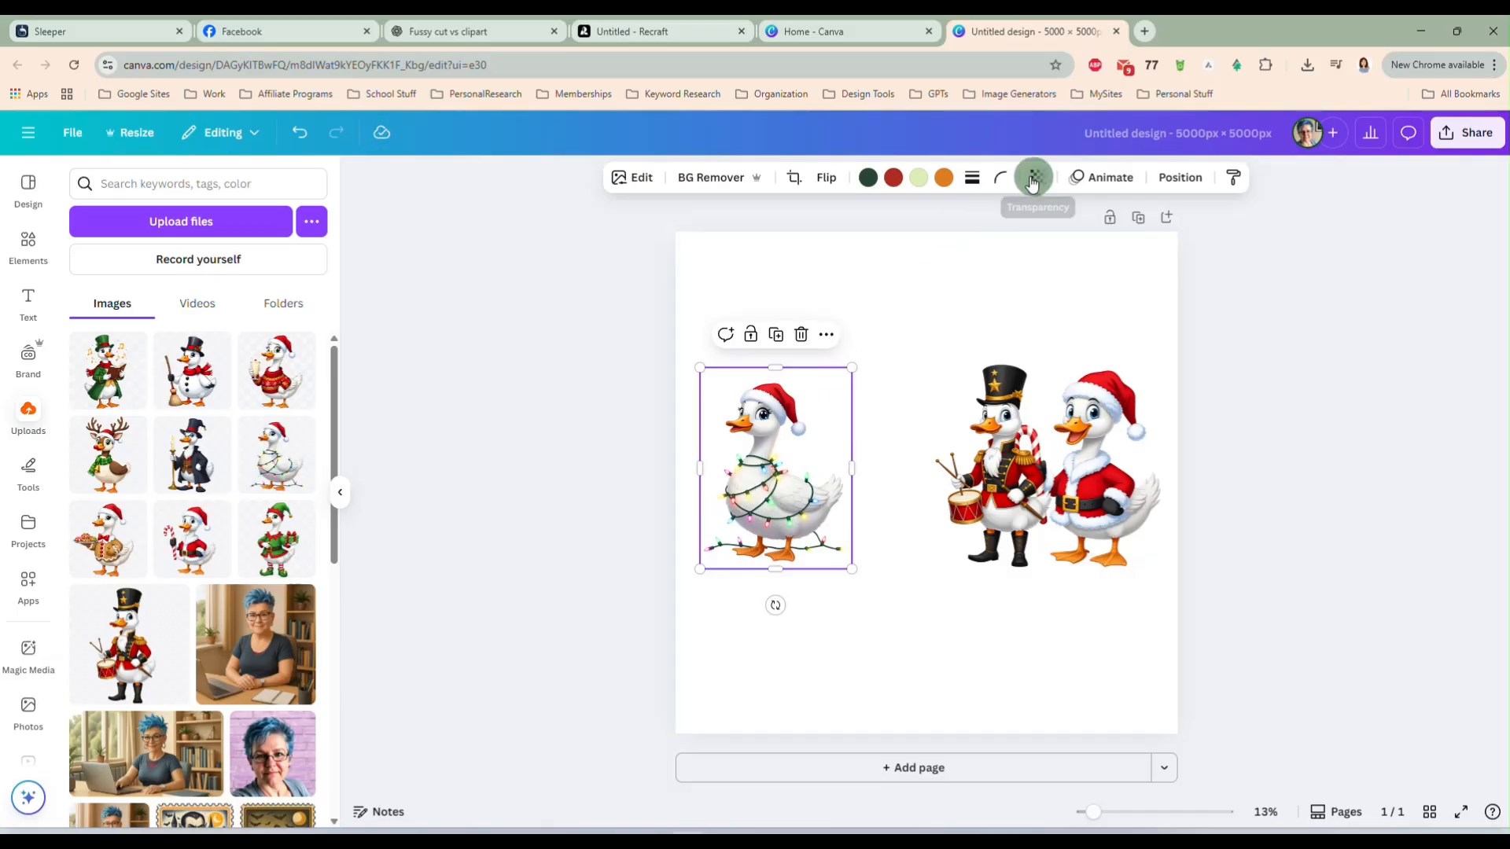
pyautogui.click(833, 183)
pyautogui.click(818, 215)
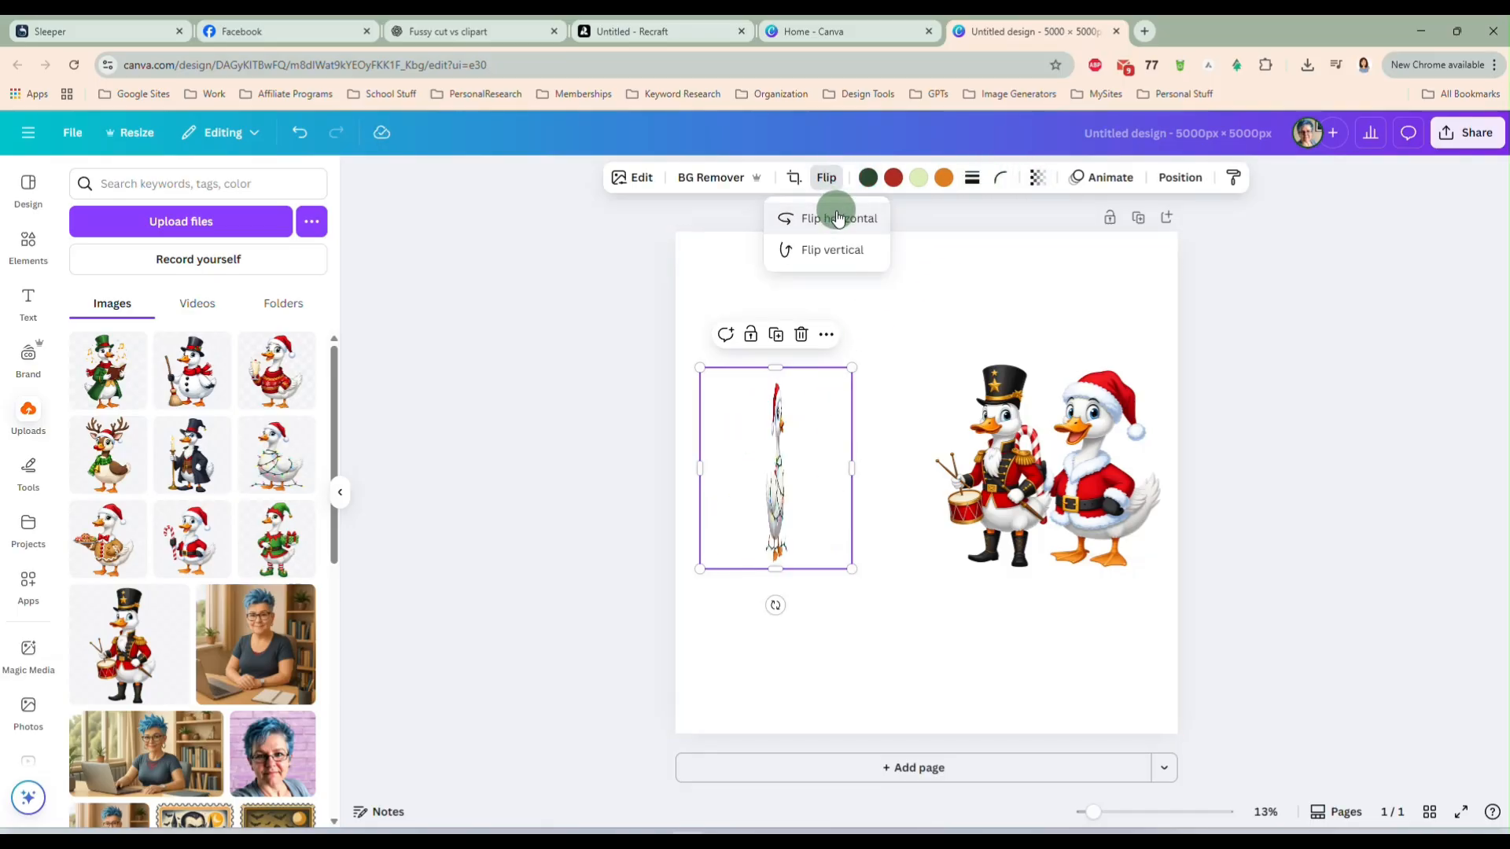
pyautogui.moveTo(782, 524); pyautogui.dragTo(768, 525)
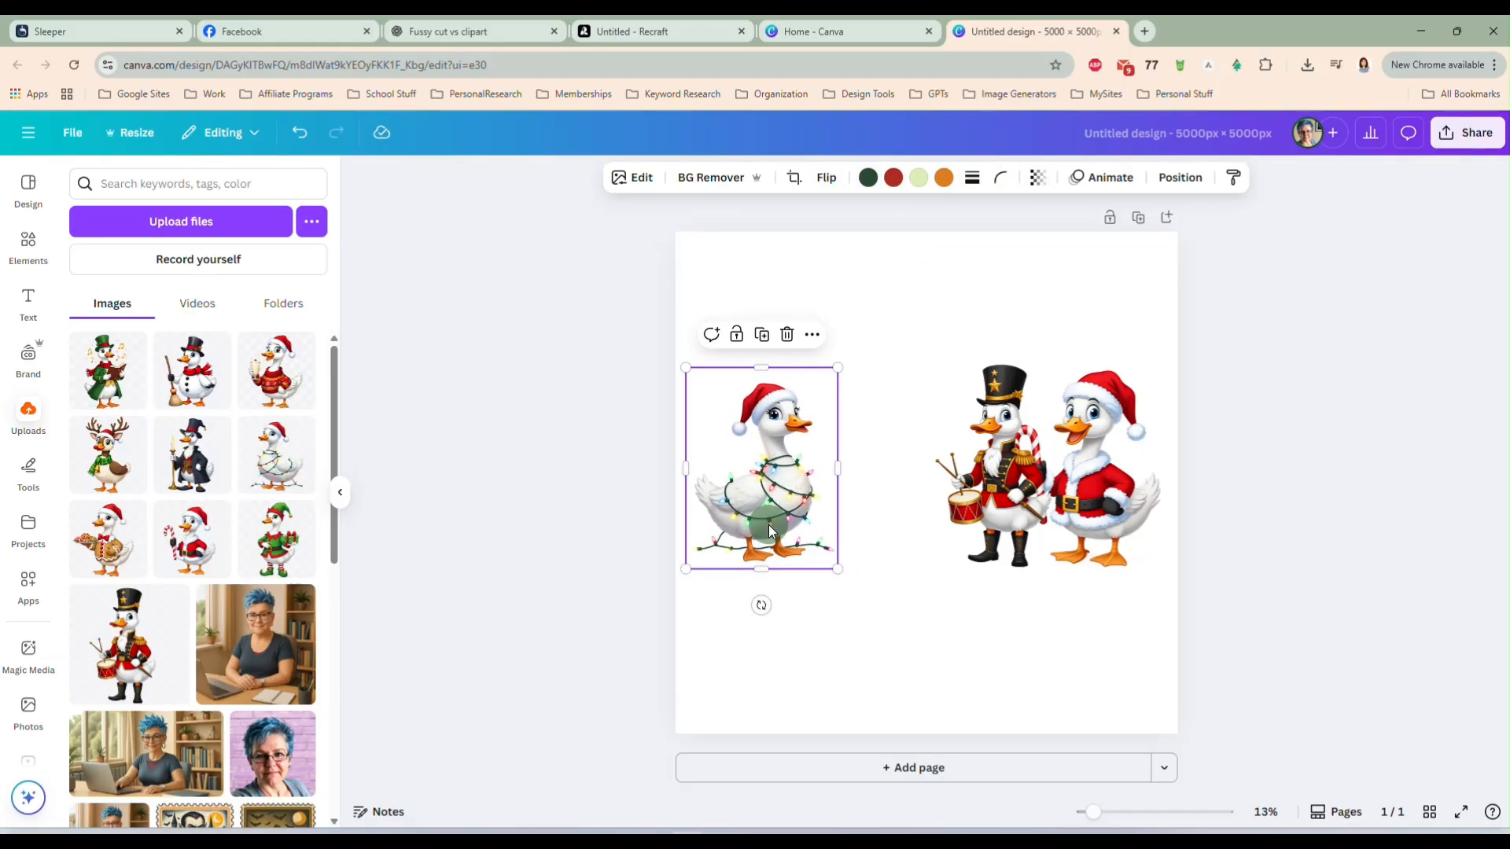
# - Add the caroler goose in the green coat, crop its sides, resize it and place it overlapping the goose with lights
pyautogui.click(109, 389)
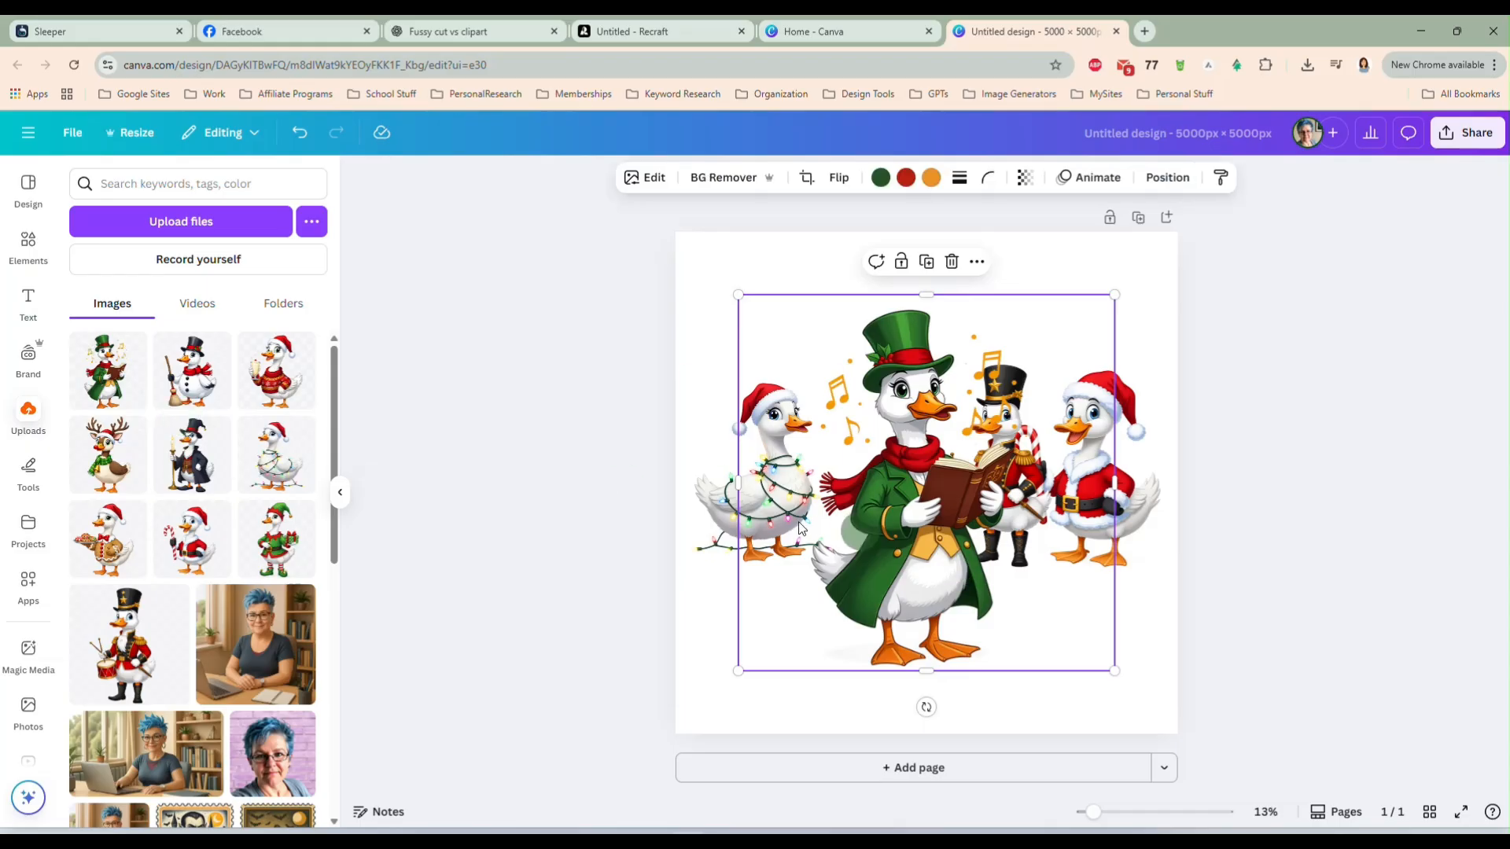
pyautogui.moveTo(735, 491); pyautogui.dragTo(802, 490)
pyautogui.moveTo(1117, 484); pyautogui.dragTo(1030, 485)
pyautogui.moveTo(1032, 671); pyautogui.dragTo(883, 508)
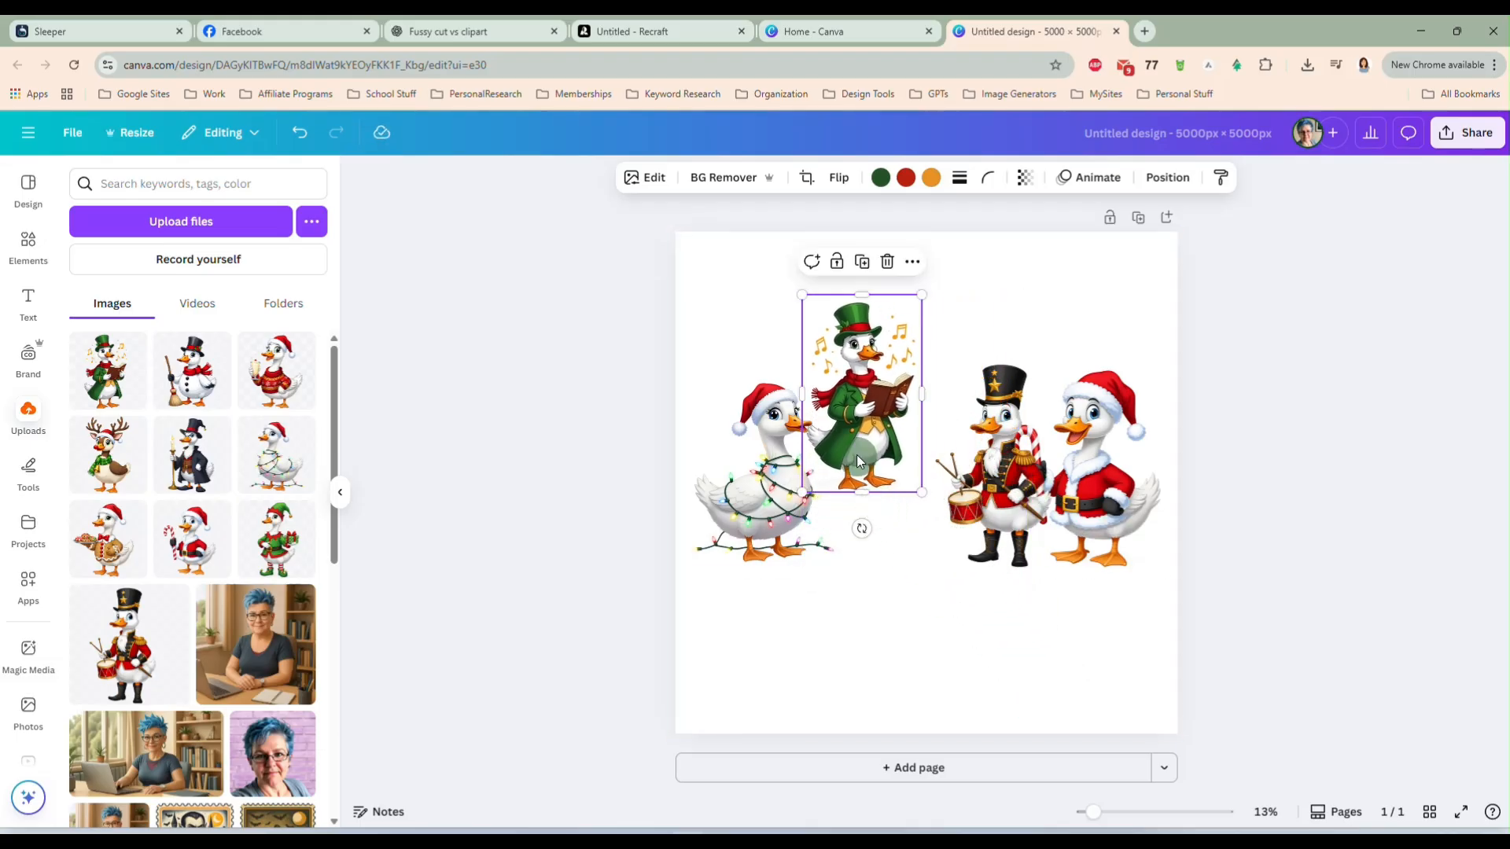
pyautogui.moveTo(848, 450); pyautogui.dragTo(838, 527)
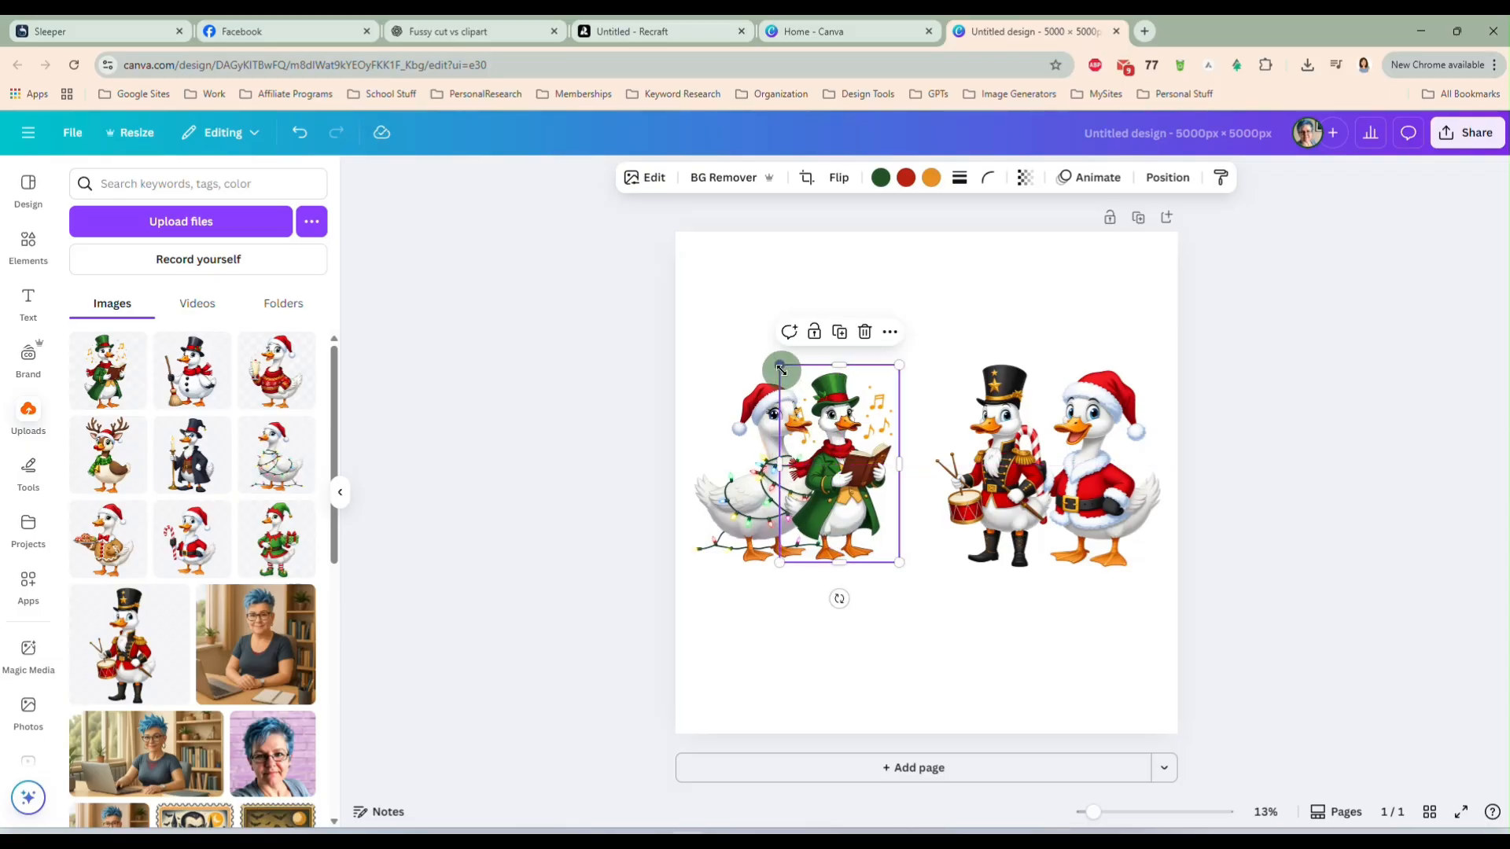
pyautogui.moveTo(779, 367); pyautogui.dragTo(761, 337)
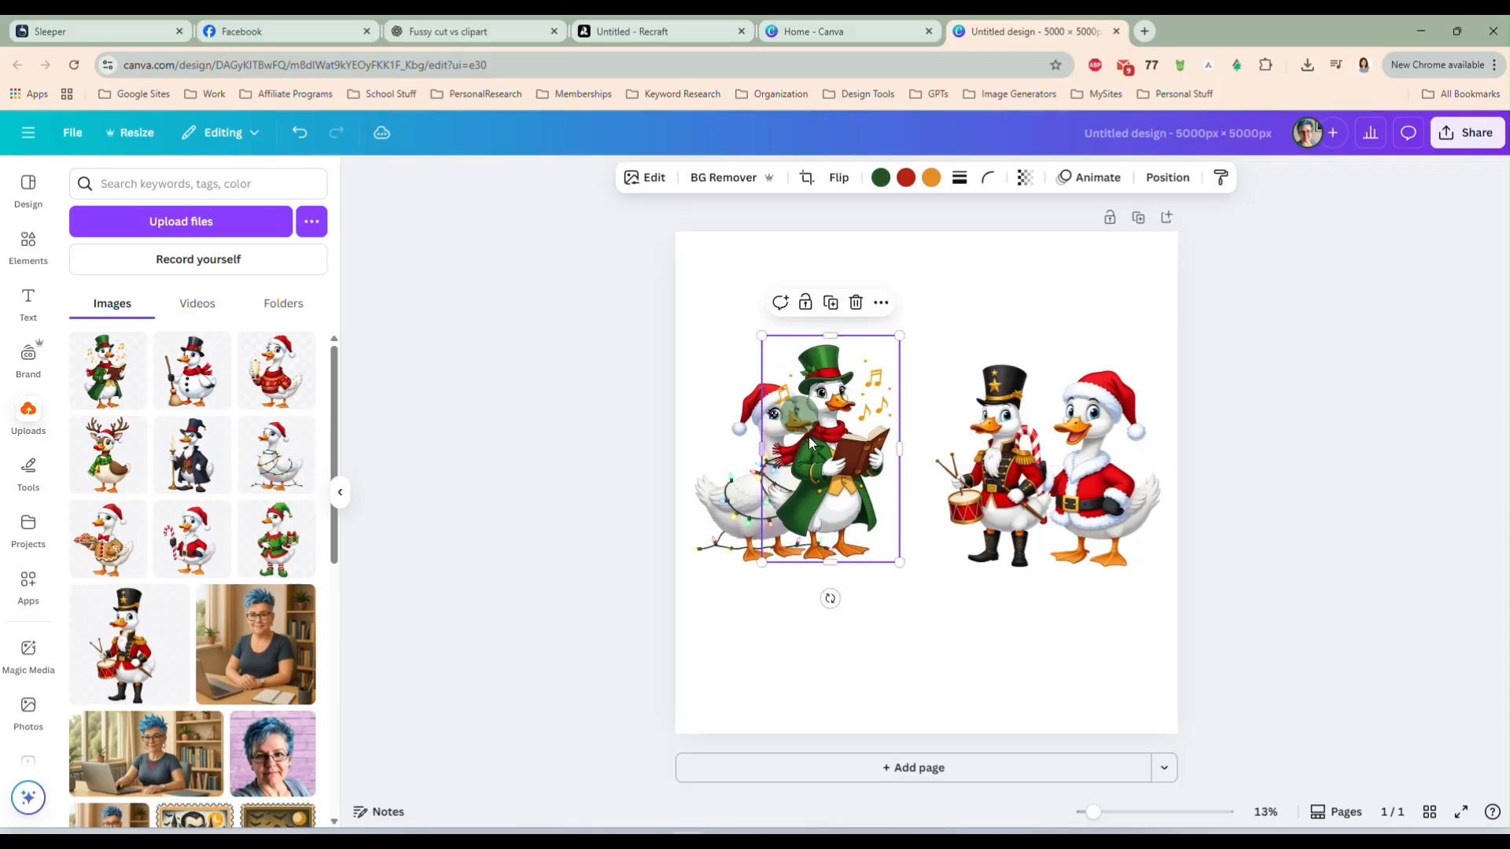
pyautogui.moveTo(833, 501); pyautogui.dragTo(841, 495)
# - Enlarge the drummer goose to match the caroler's height and shrink the Santa goose slightly
pyautogui.moveTo(1000, 489); pyautogui.dragTo(1000, 468)
pyautogui.moveTo(900, 549); pyautogui.dragTo(886, 563)
pyautogui.click(1146, 489)
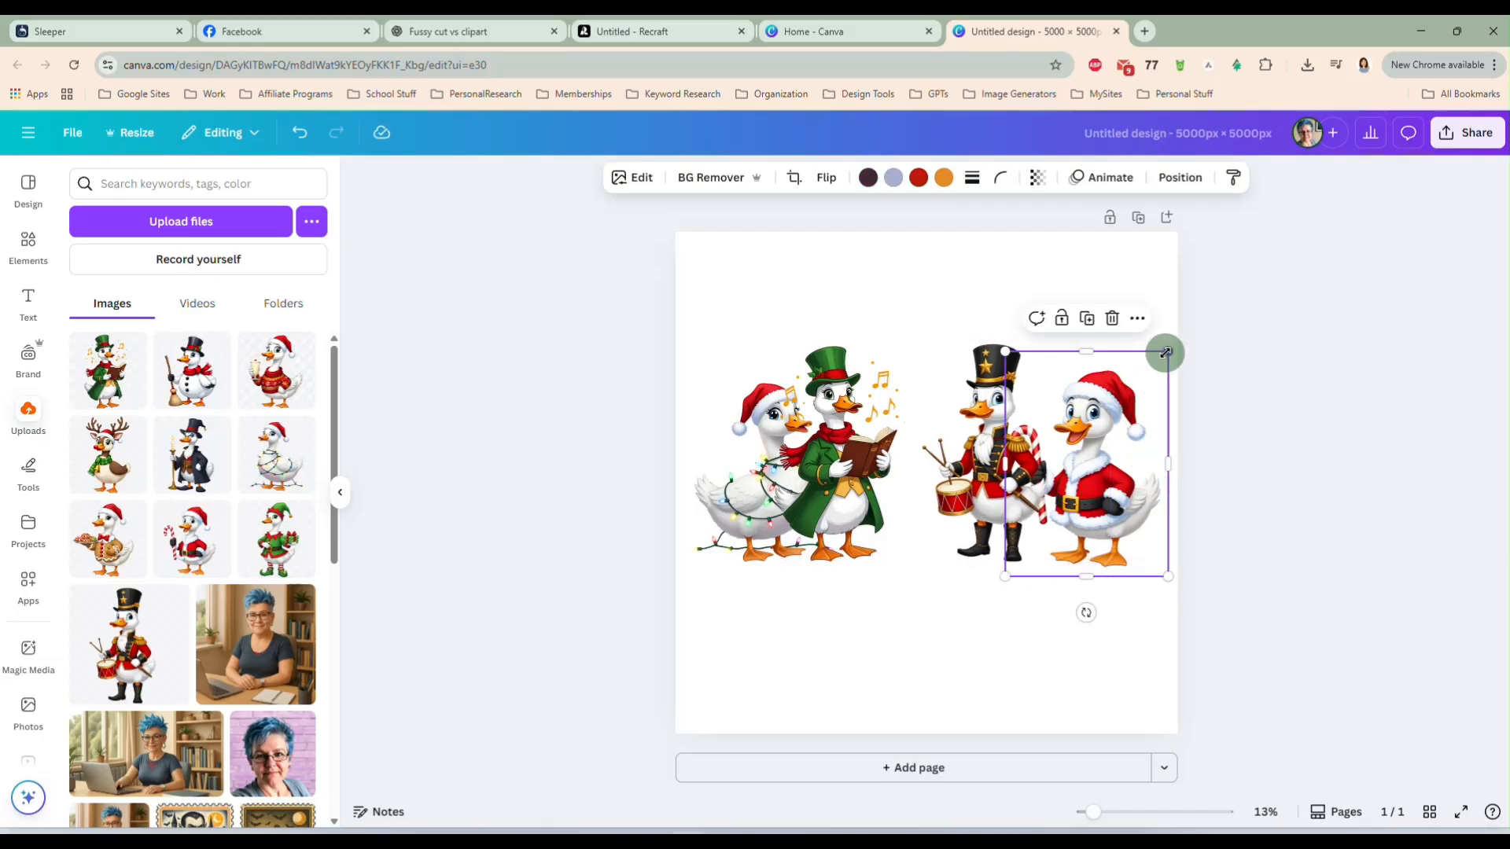
pyautogui.moveTo(1164, 353); pyautogui.dragTo(1156, 367)
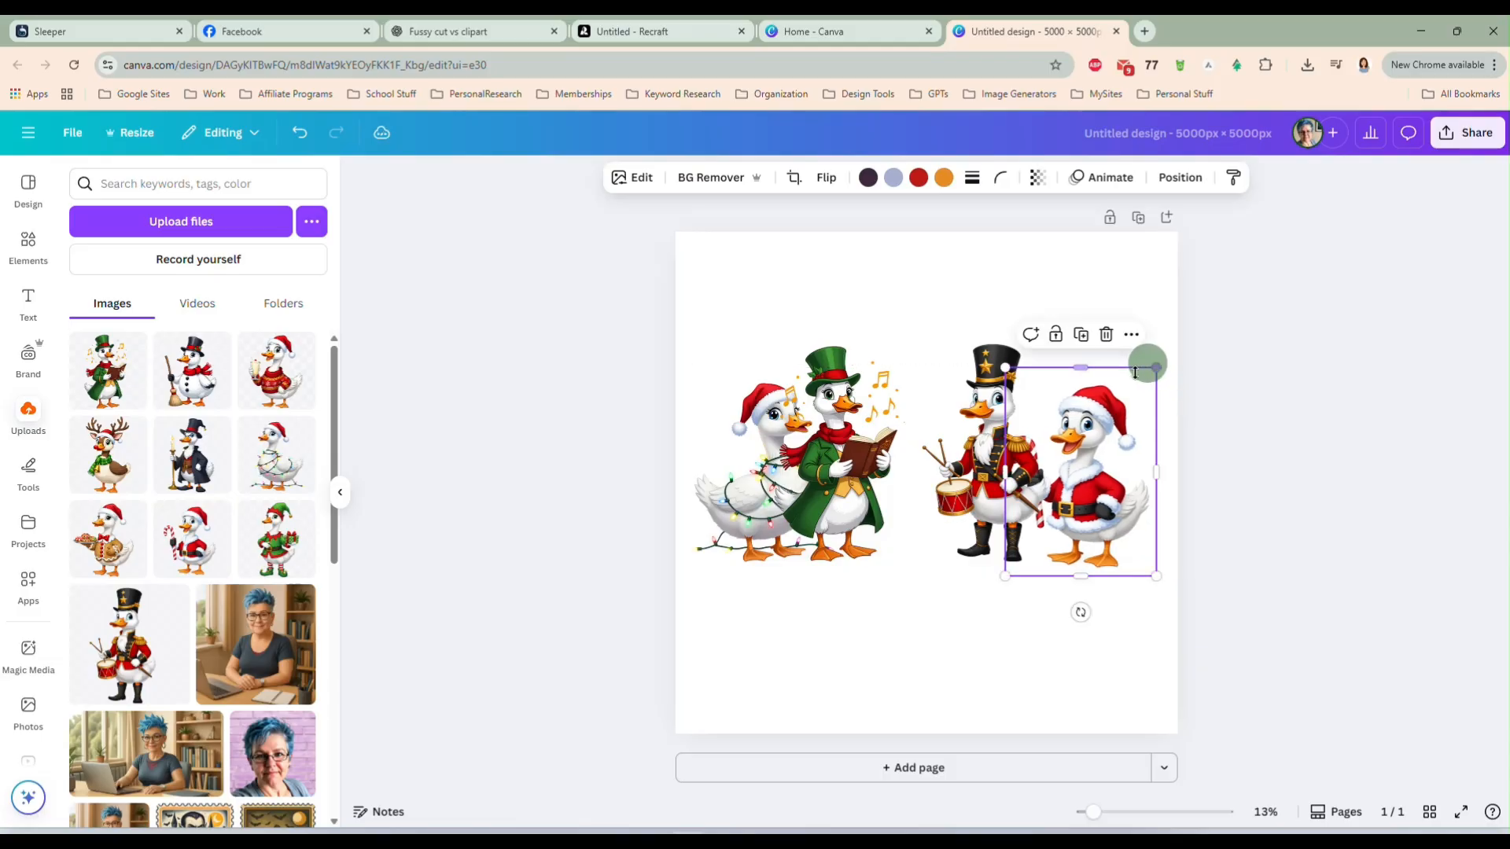
# - Reposition the drummer and Santa geese side by side near the right edge and crop the drummer image's empty sides
pyautogui.moveTo(1043, 475); pyautogui.dragTo(1009, 468)
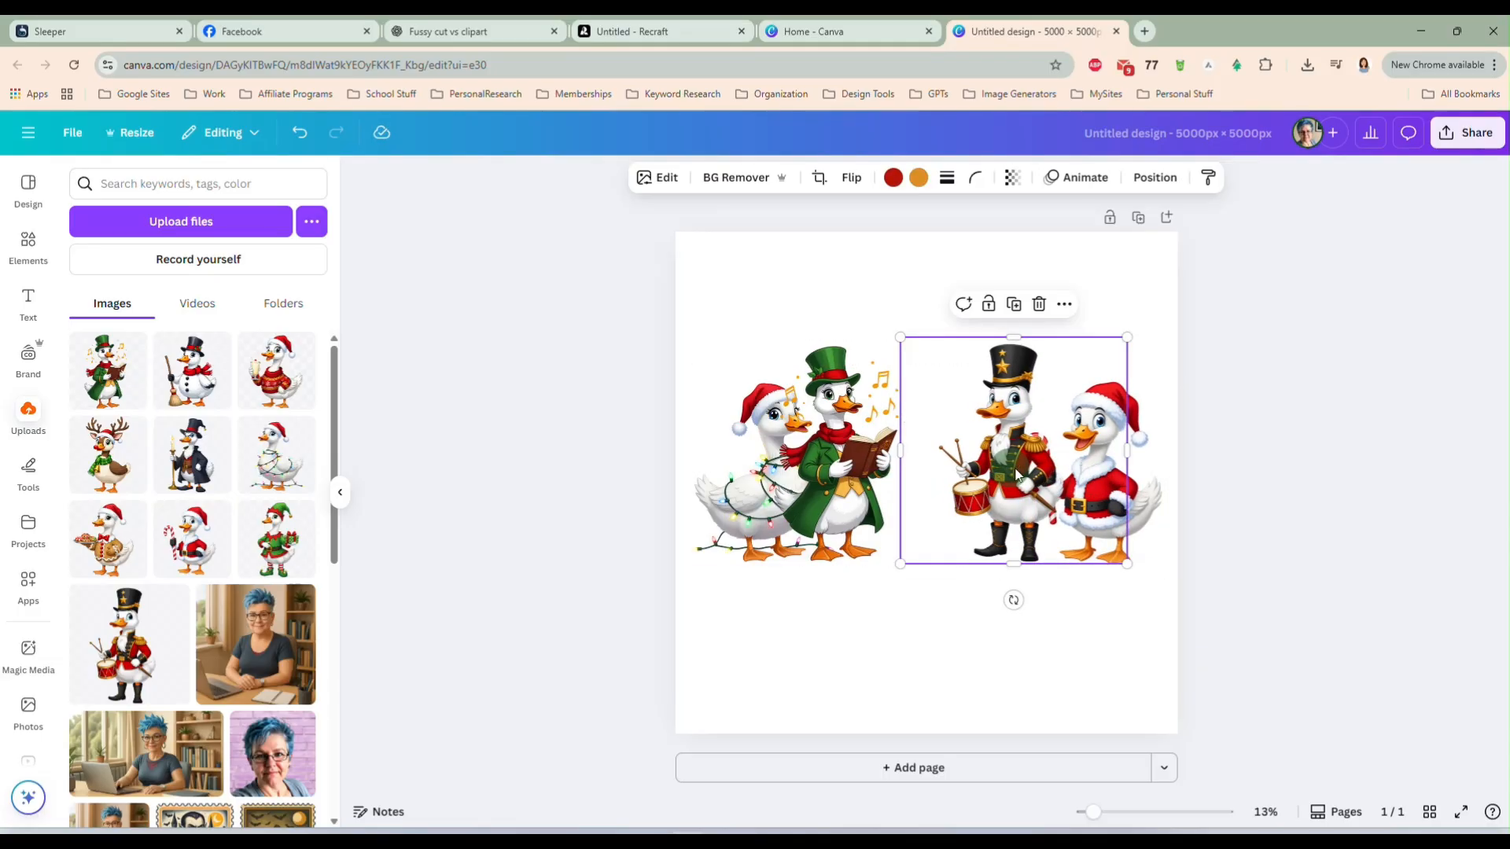
pyautogui.moveTo(1128, 450); pyautogui.dragTo(1066, 450)
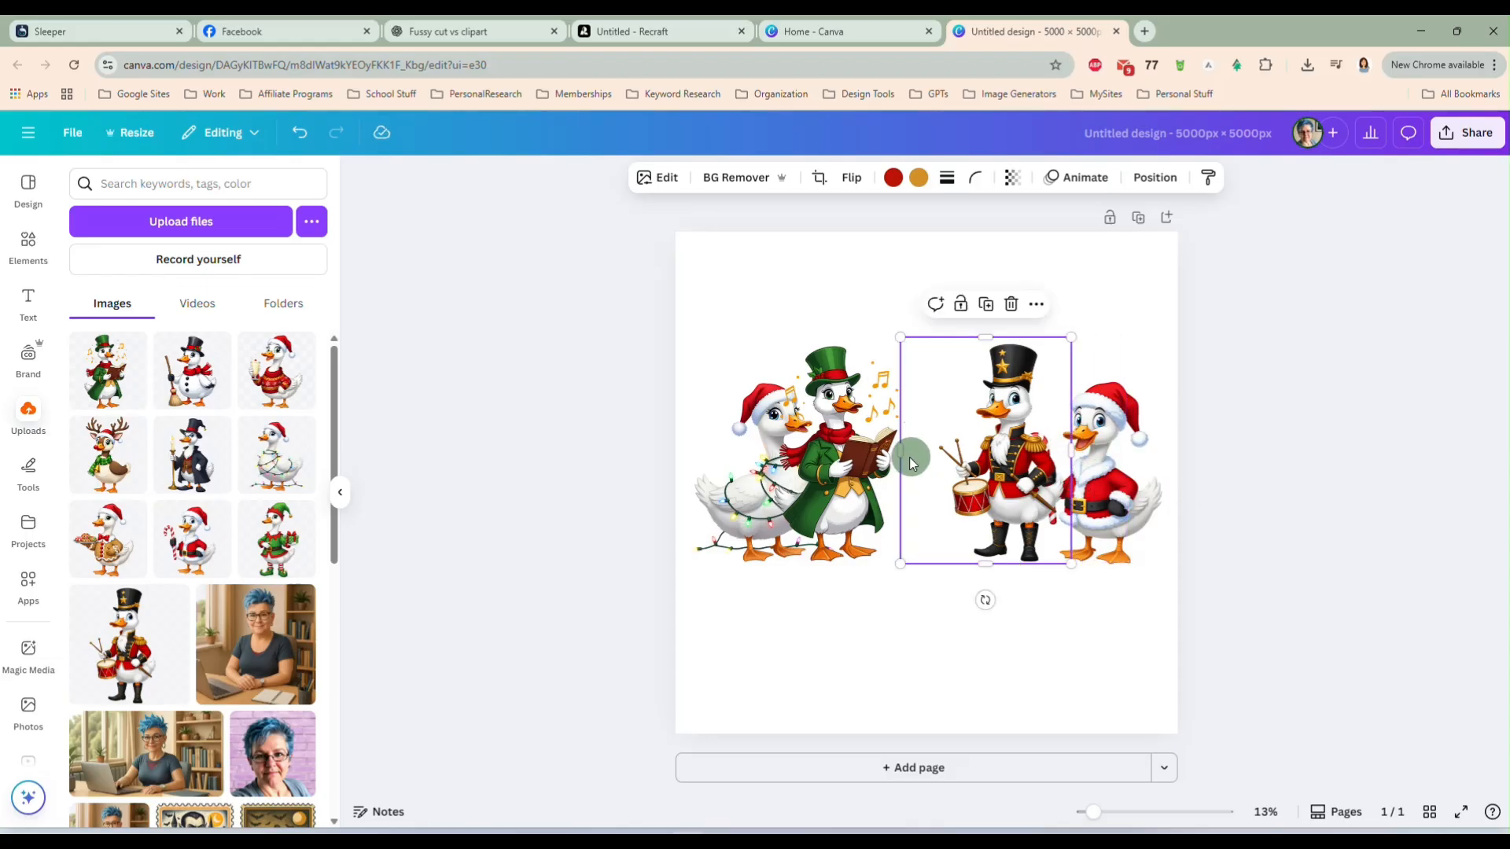
pyautogui.moveTo(905, 455); pyautogui.dragTo(934, 458)
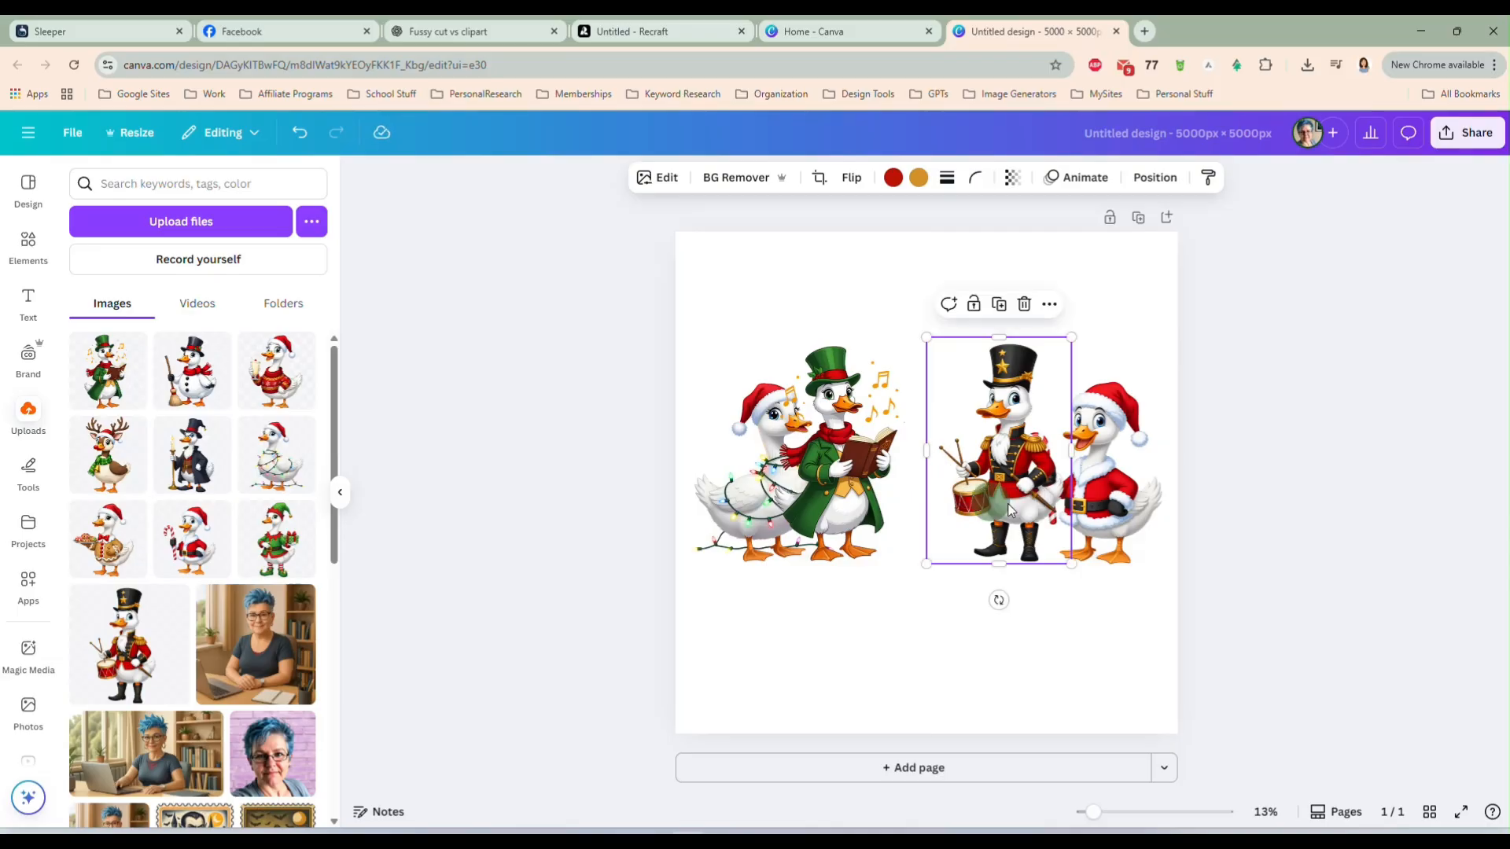
# - Bring the Santa goose to the front so its candy cane overlaps the drummer, and nudge it into place
pyautogui.click(1107, 493)
pyautogui.rightClick(1107, 493)
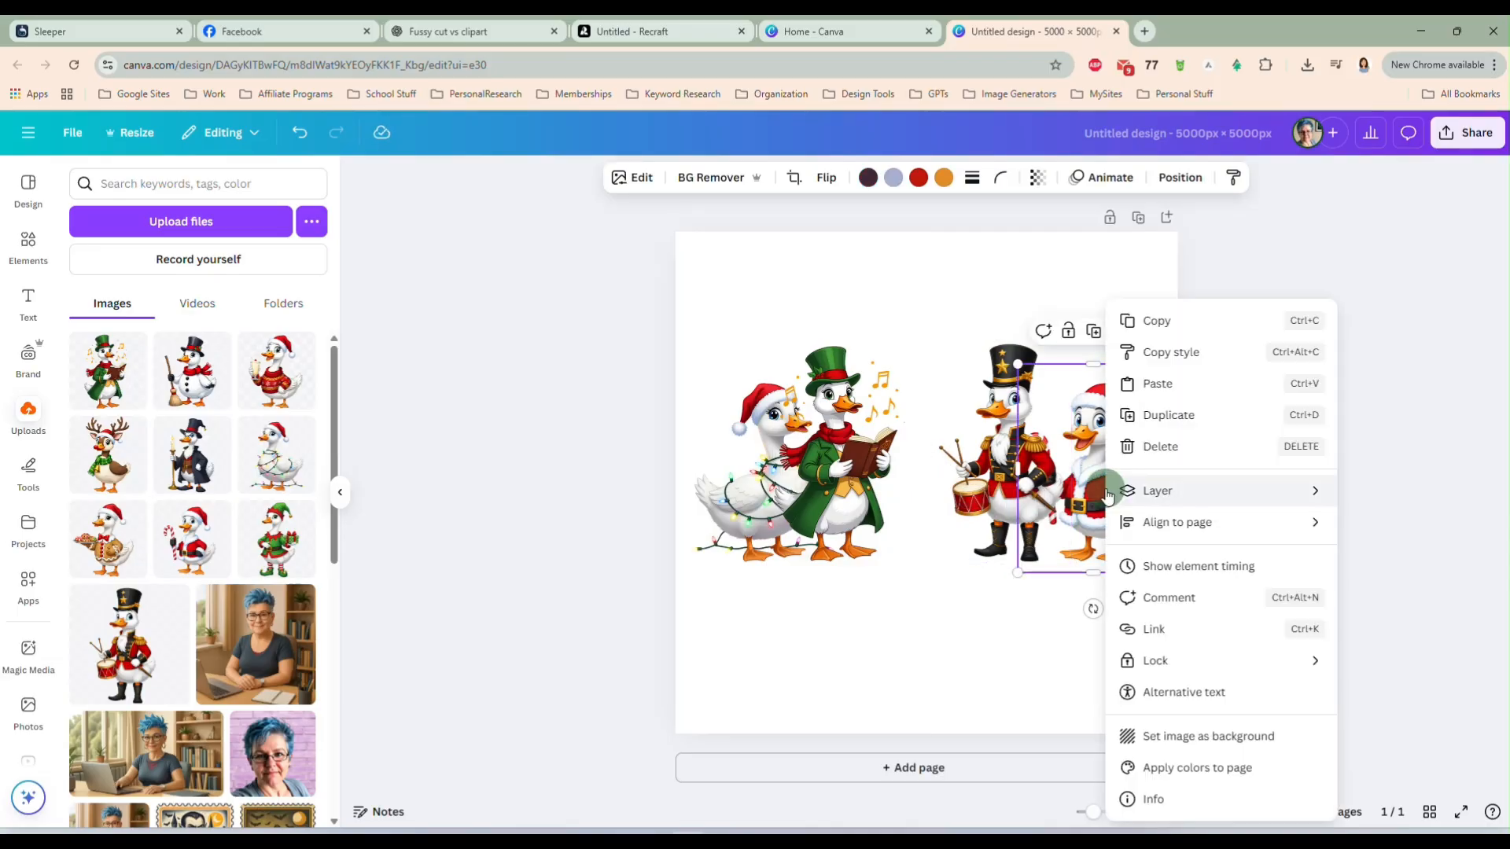
pyautogui.moveTo(1112, 490)
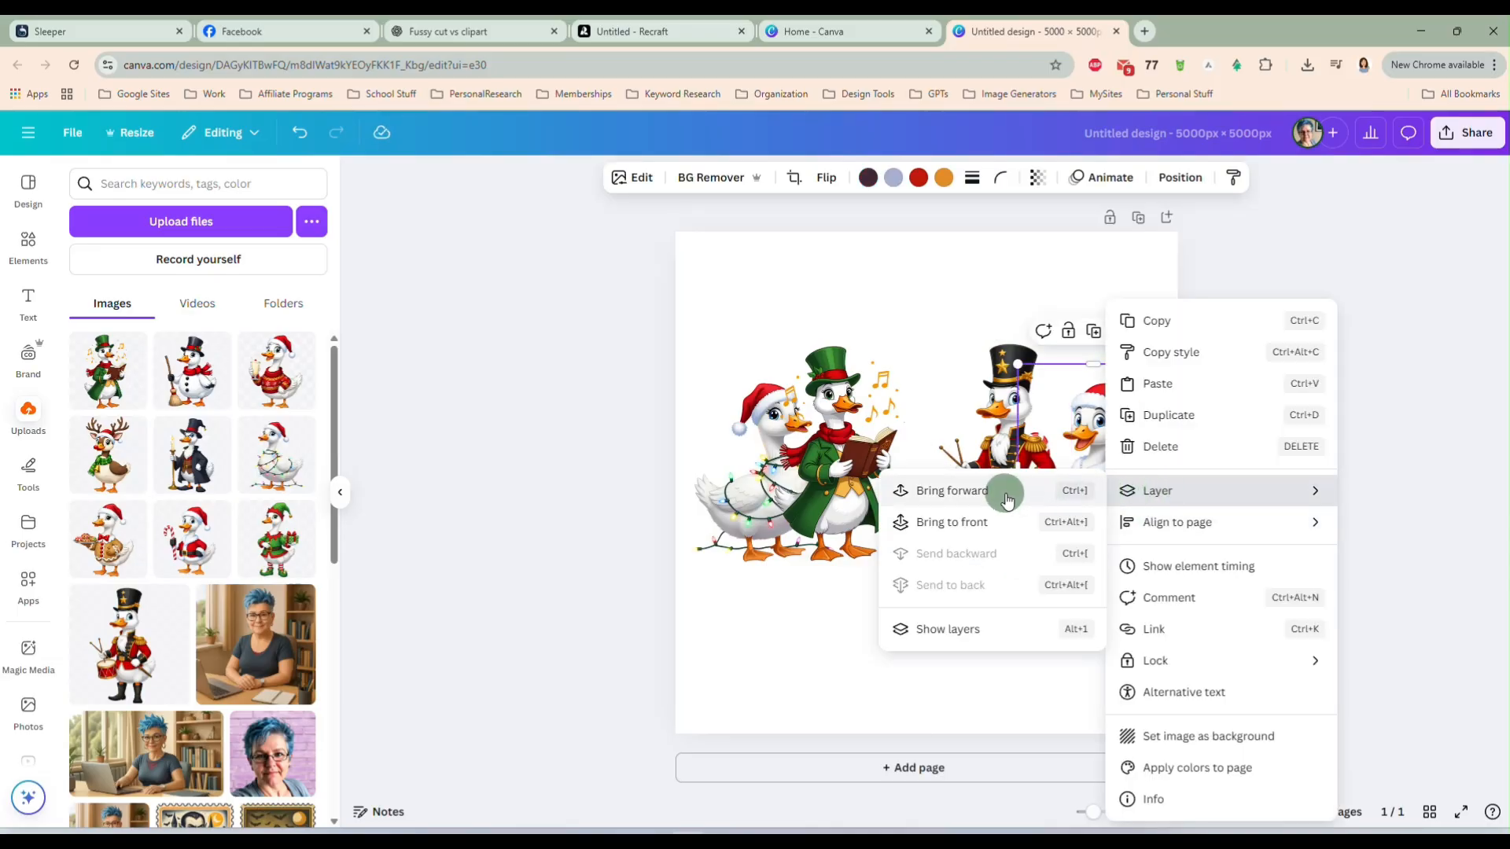
pyautogui.click(1006, 522)
pyautogui.moveTo(1104, 510); pyautogui.dragTo(1106, 505)
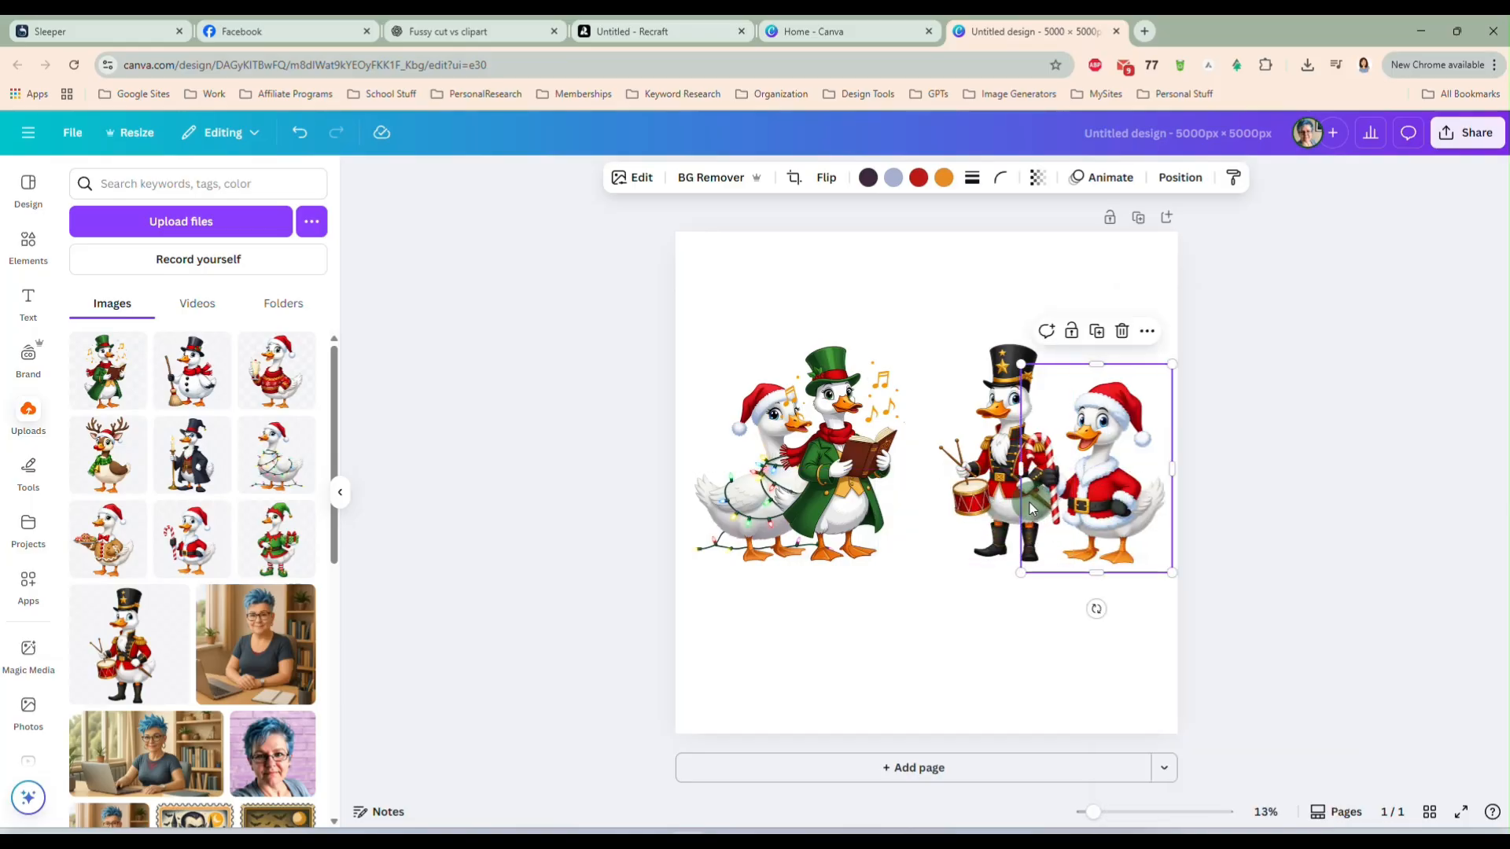
pyautogui.click(989, 503)
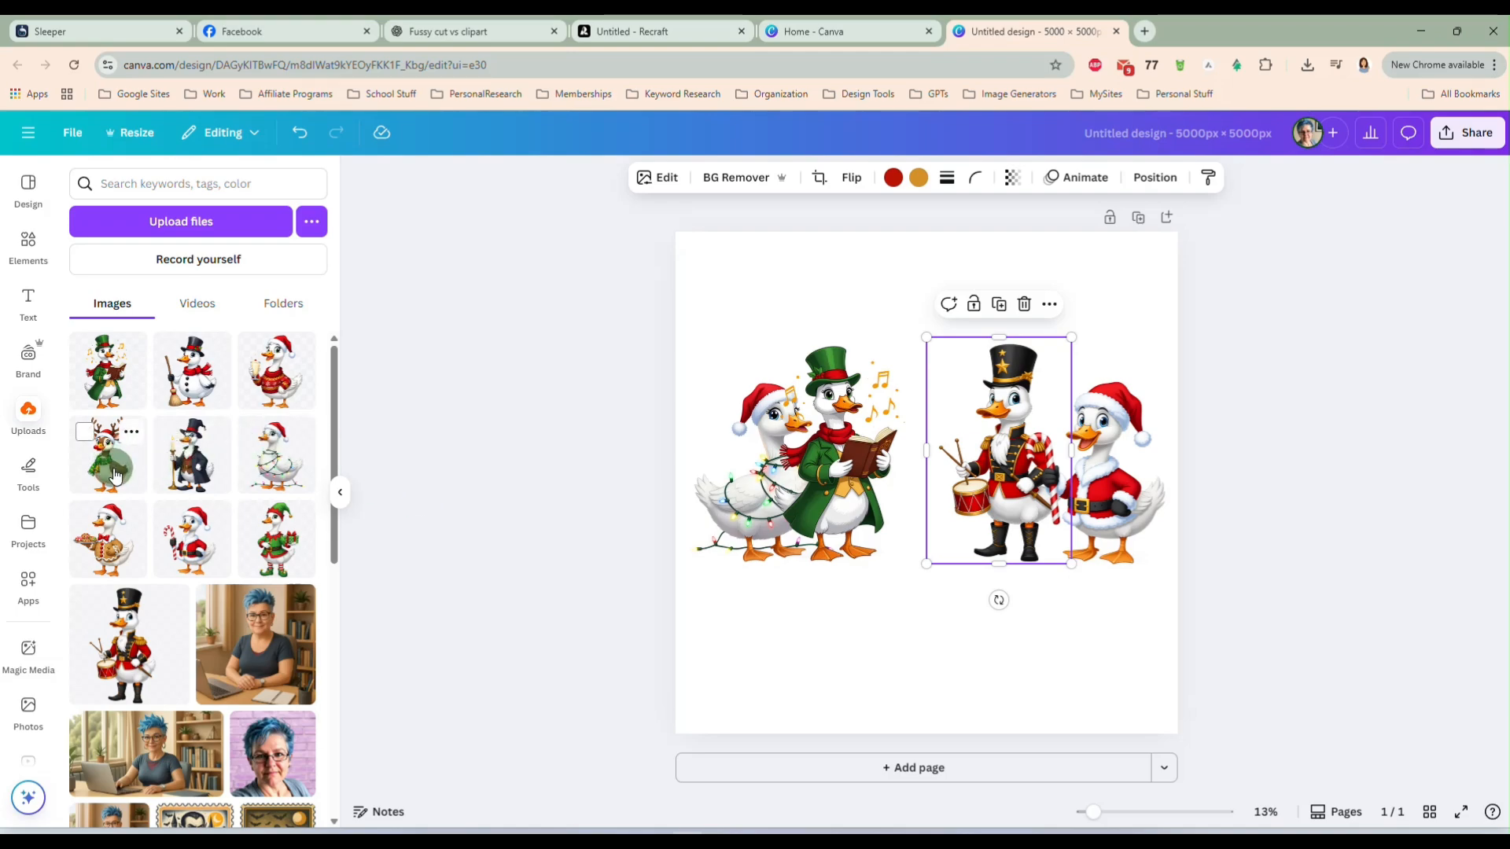
# - Add the goose in the red sweater holding eggnog, shrink it and place it in the gap between the caroler and the drummer
pyautogui.click(274, 381)
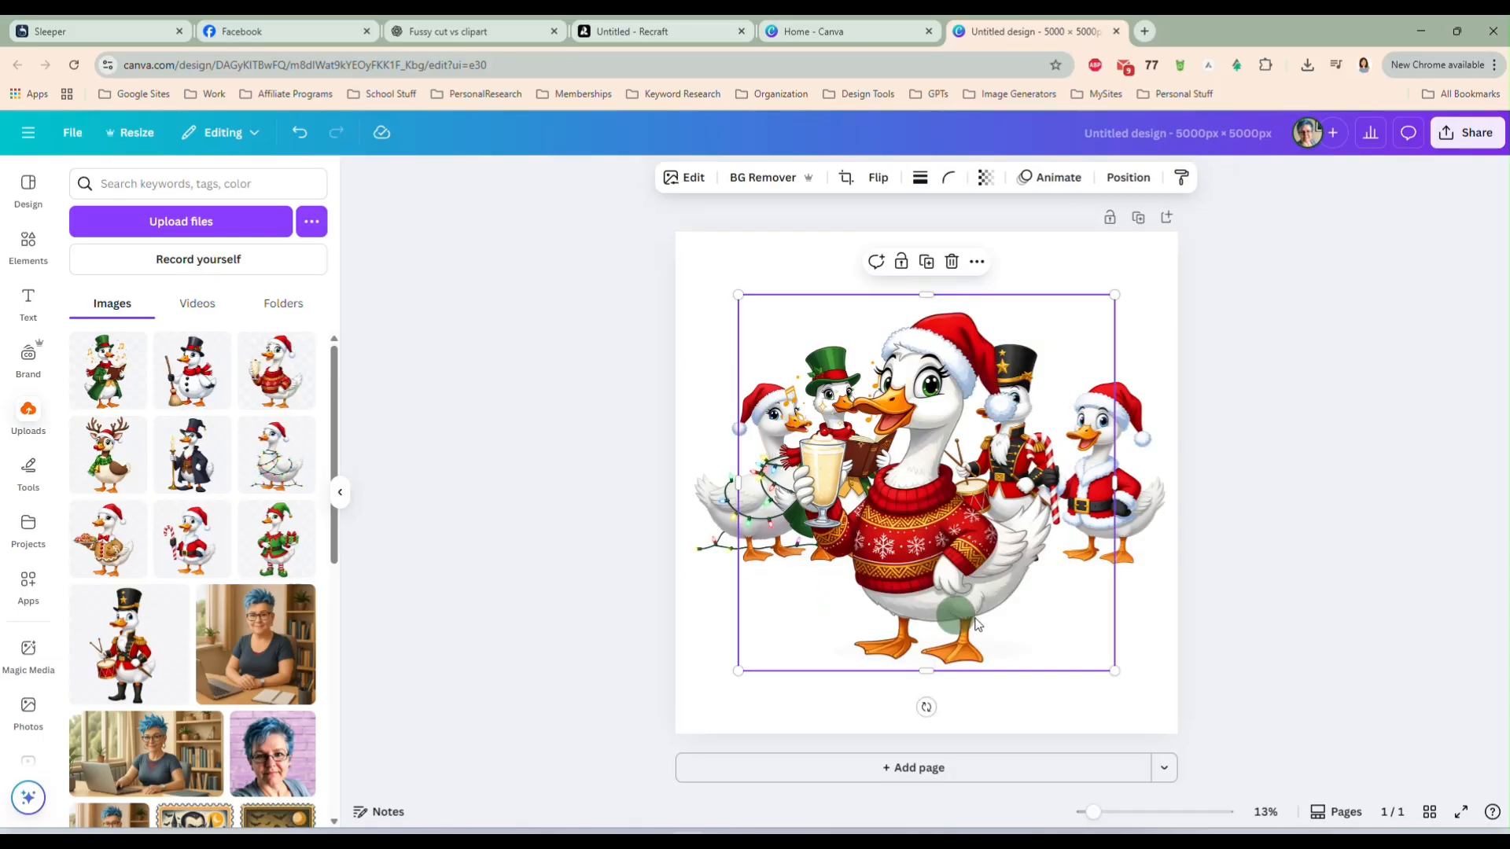
pyautogui.moveTo(1115, 670); pyautogui.dragTo(973, 560)
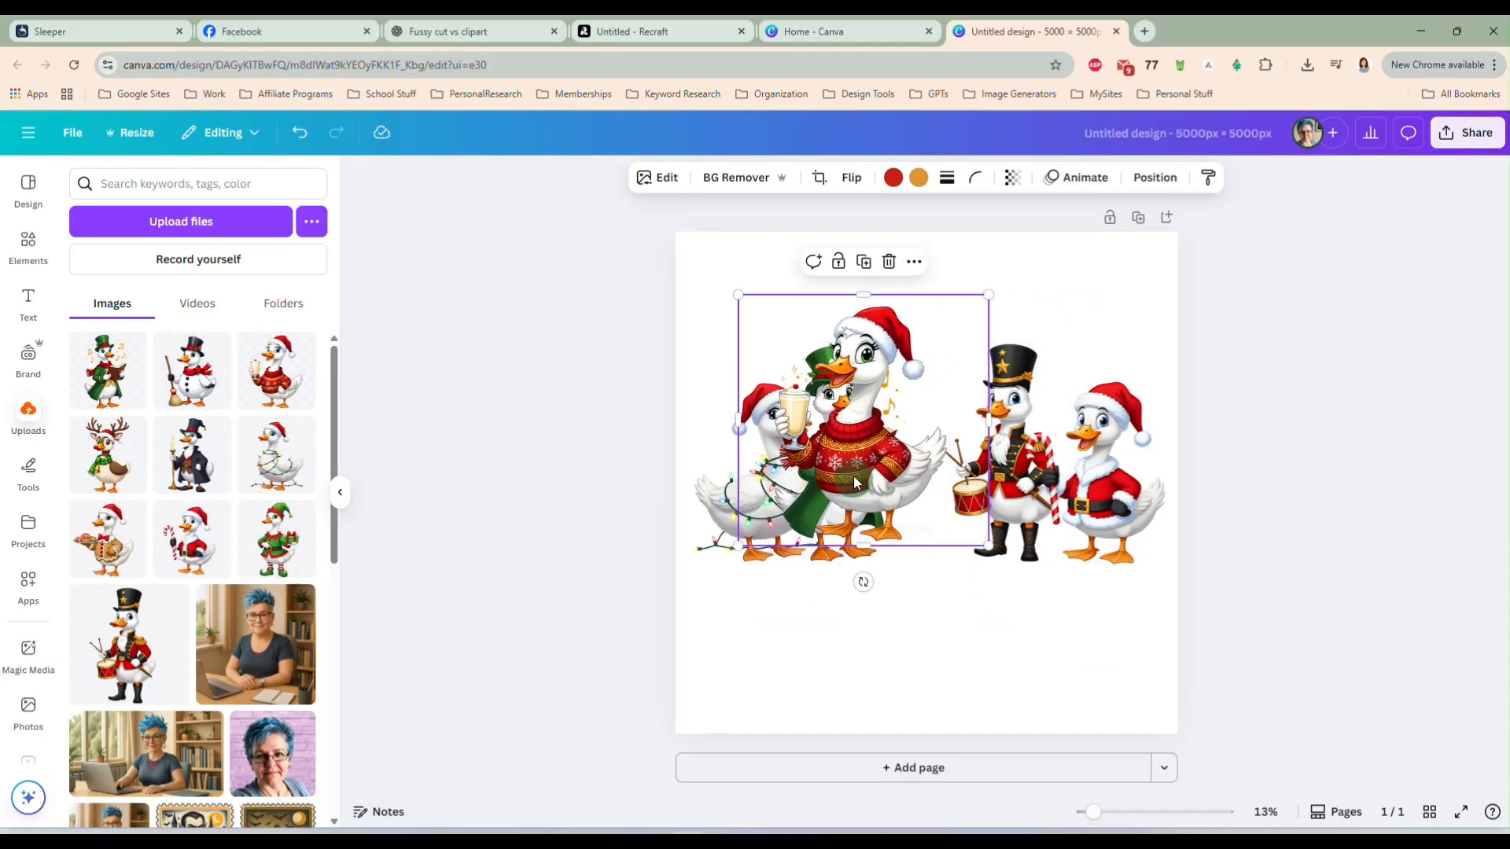
pyautogui.moveTo(853, 478); pyautogui.dragTo(916, 509)
pyautogui.moveTo(1051, 577); pyautogui.dragTo(1001, 552)
pyautogui.moveTo(909, 485); pyautogui.dragTo(922, 512)
pyautogui.moveTo(1030, 563); pyautogui.dragTo(1007, 550)
pyautogui.moveTo(914, 483); pyautogui.dragTo(922, 500)
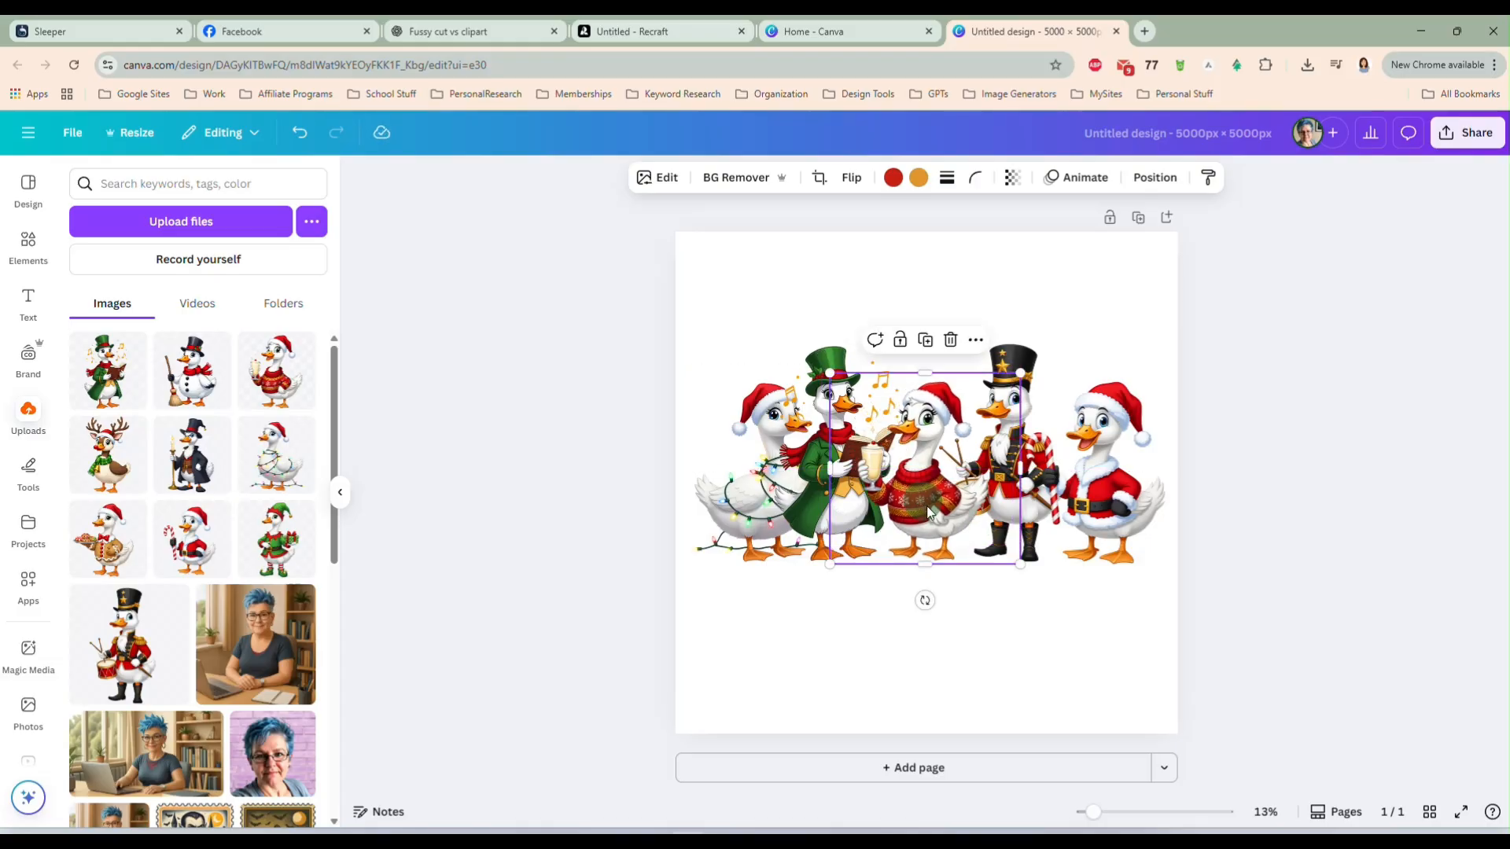
# - Nudge the Santa goose slightly closer to the drummer goose and clear the selection
pyautogui.click(1064, 640)
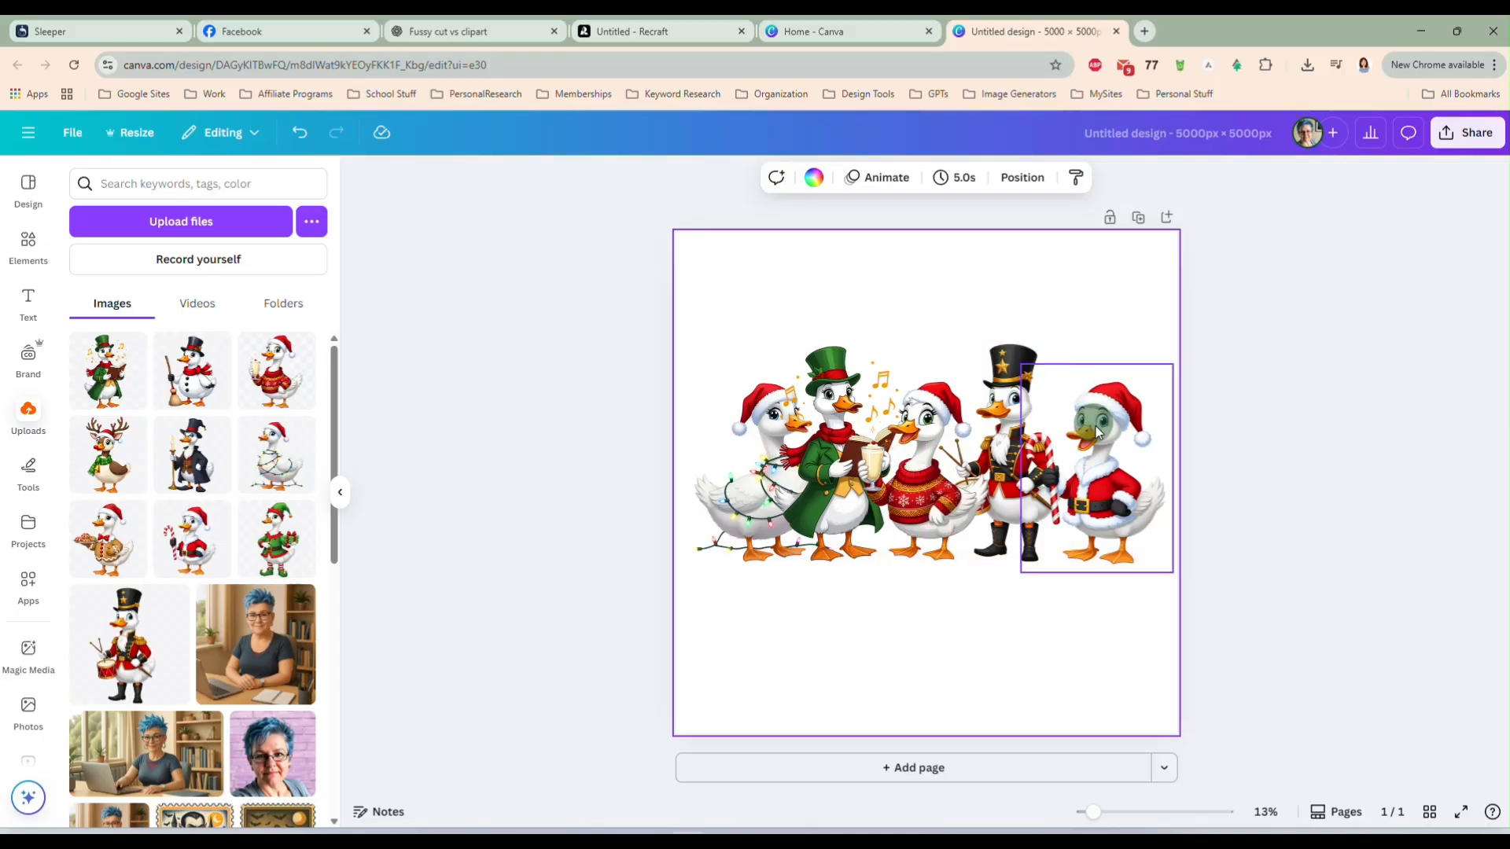
pyautogui.moveTo(1101, 440); pyautogui.dragTo(1097, 452)
pyautogui.click(950, 623)
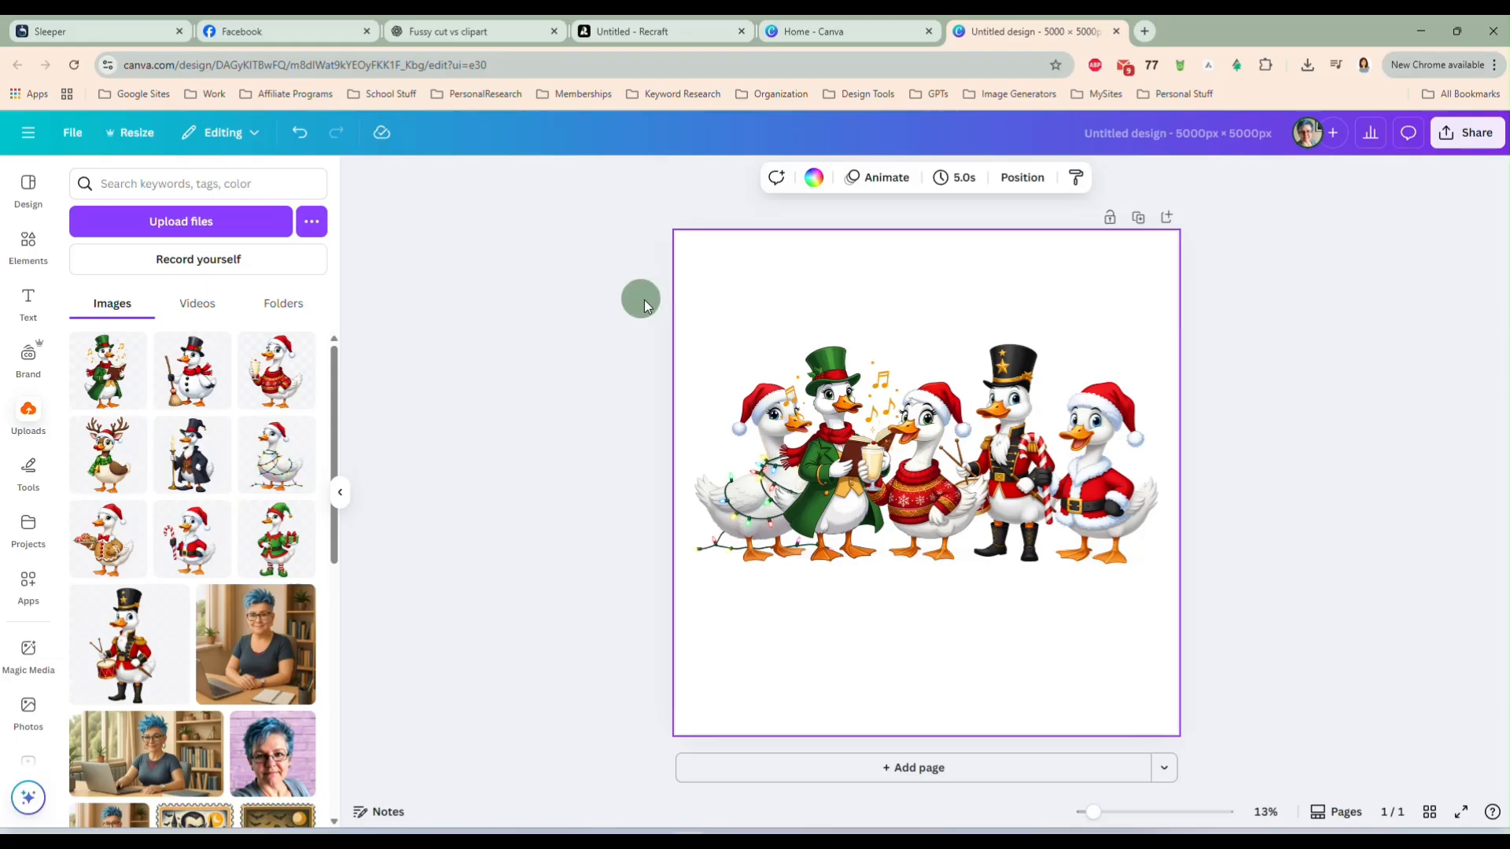
# - Move all five geese together into the lower half of the page and group them
pyautogui.moveTo(640, 297); pyautogui.dragTo(1151, 565)
pyautogui.moveTo(1024, 449); pyautogui.dragTo(1025, 531)
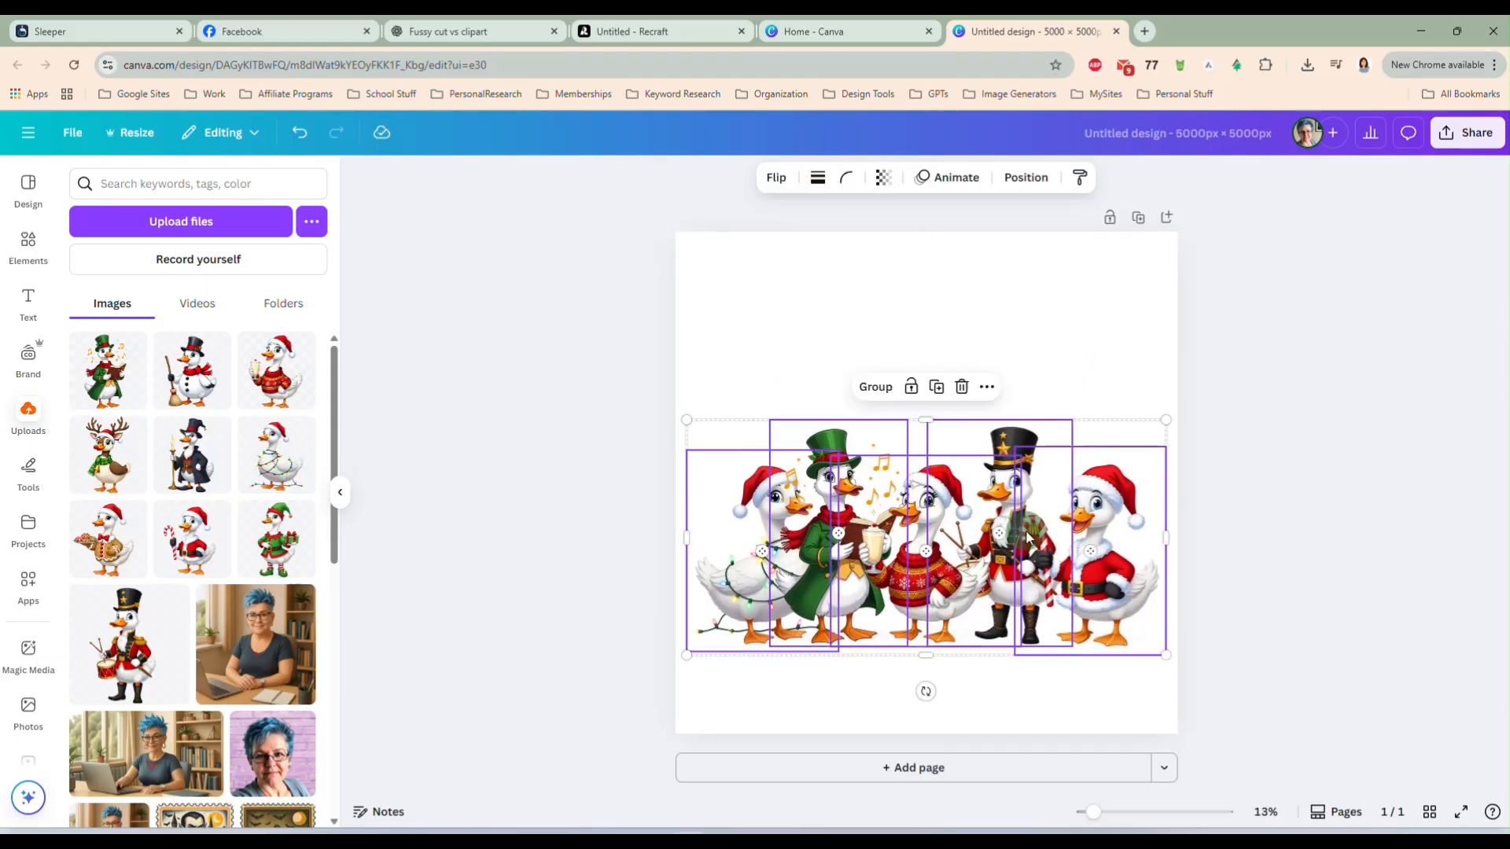
pyautogui.click(880, 387)
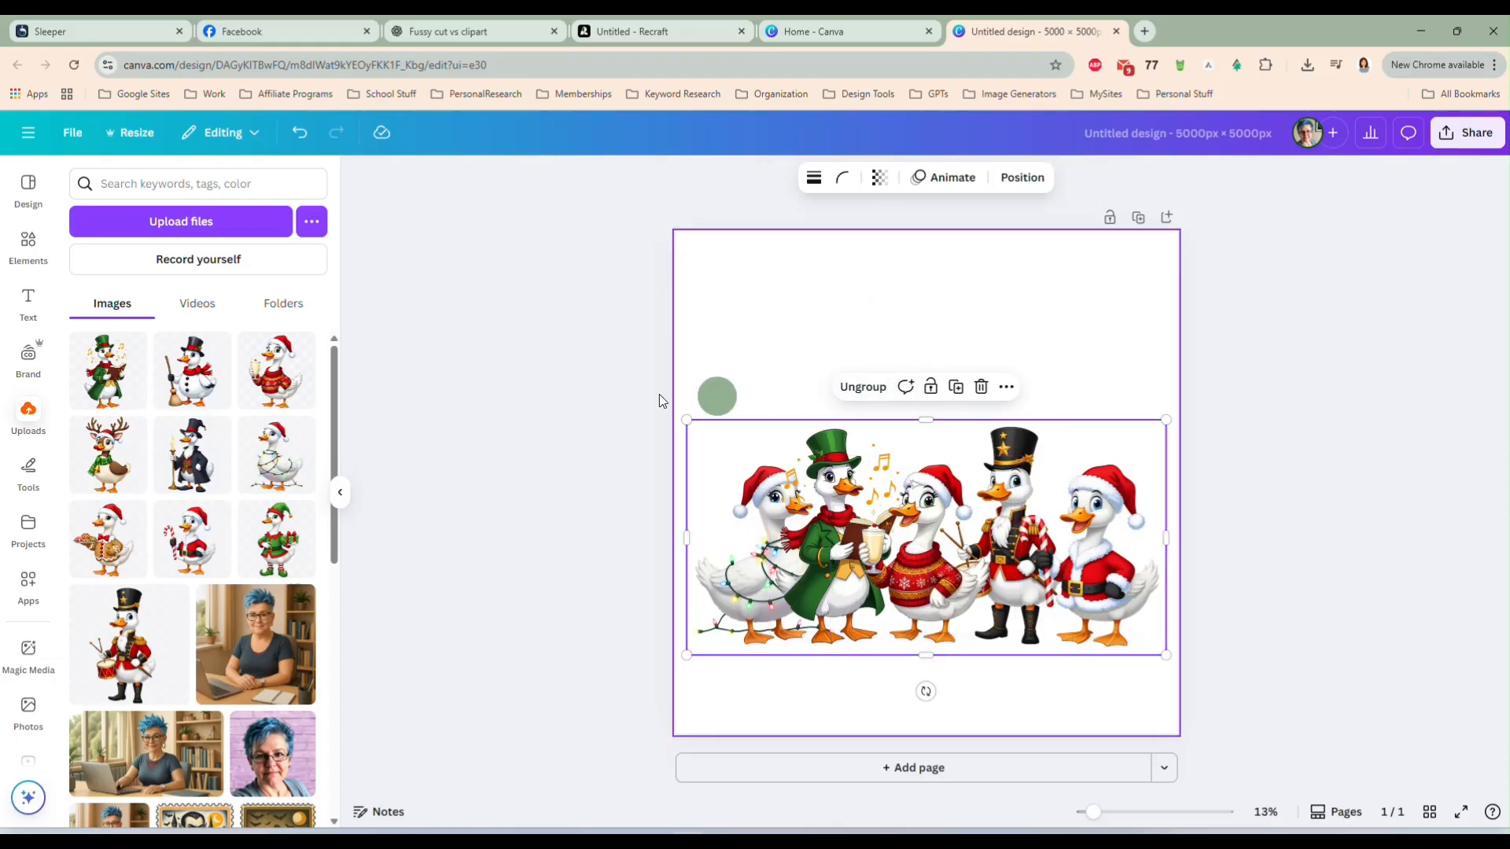
# - Add a heading text box to the page and place it directly above the geese group
pyautogui.click(621, 385)
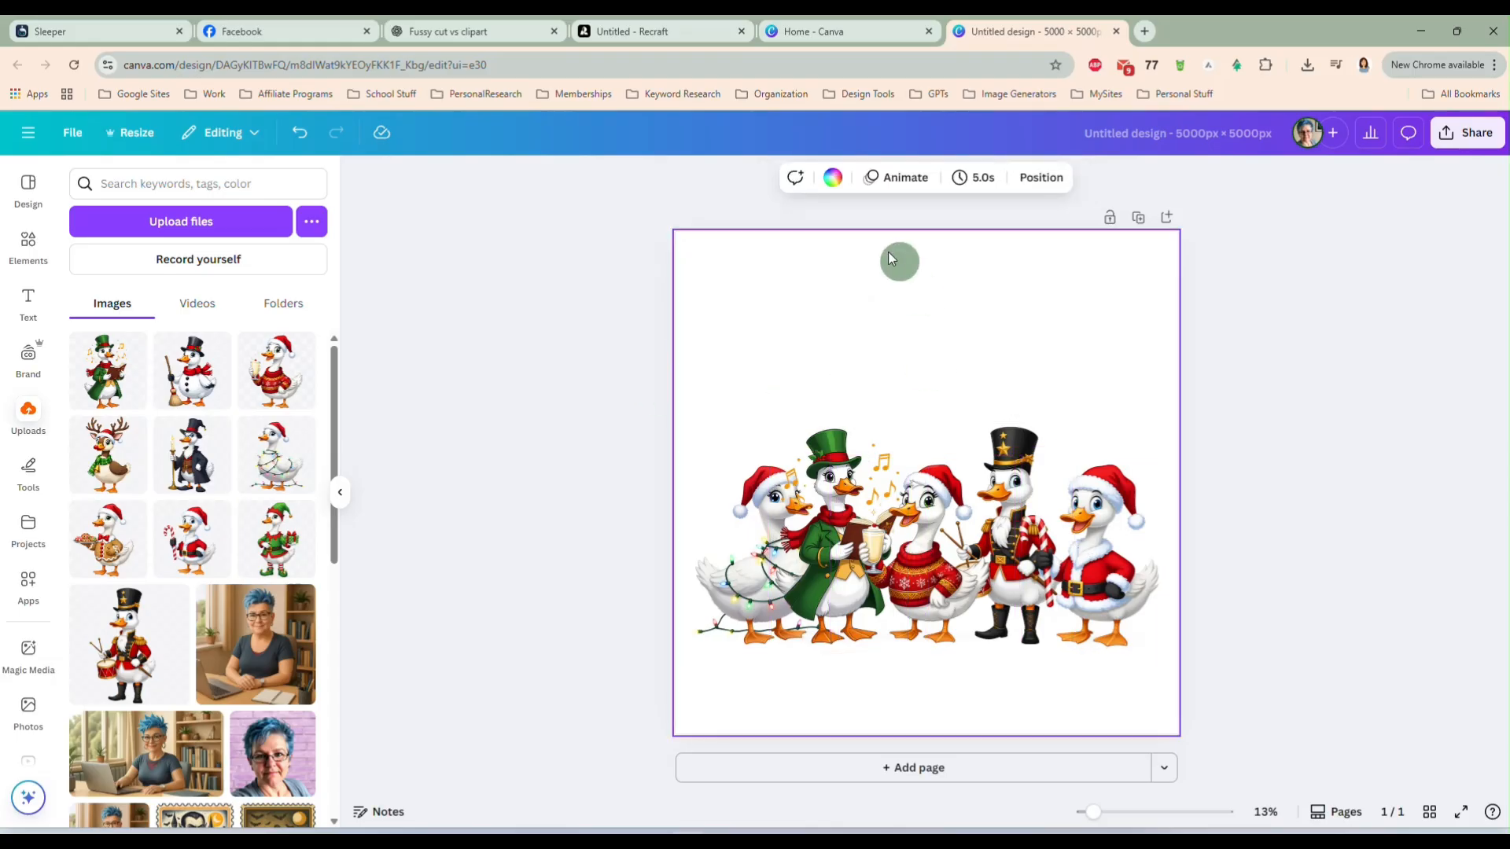
pyautogui.click(28, 298)
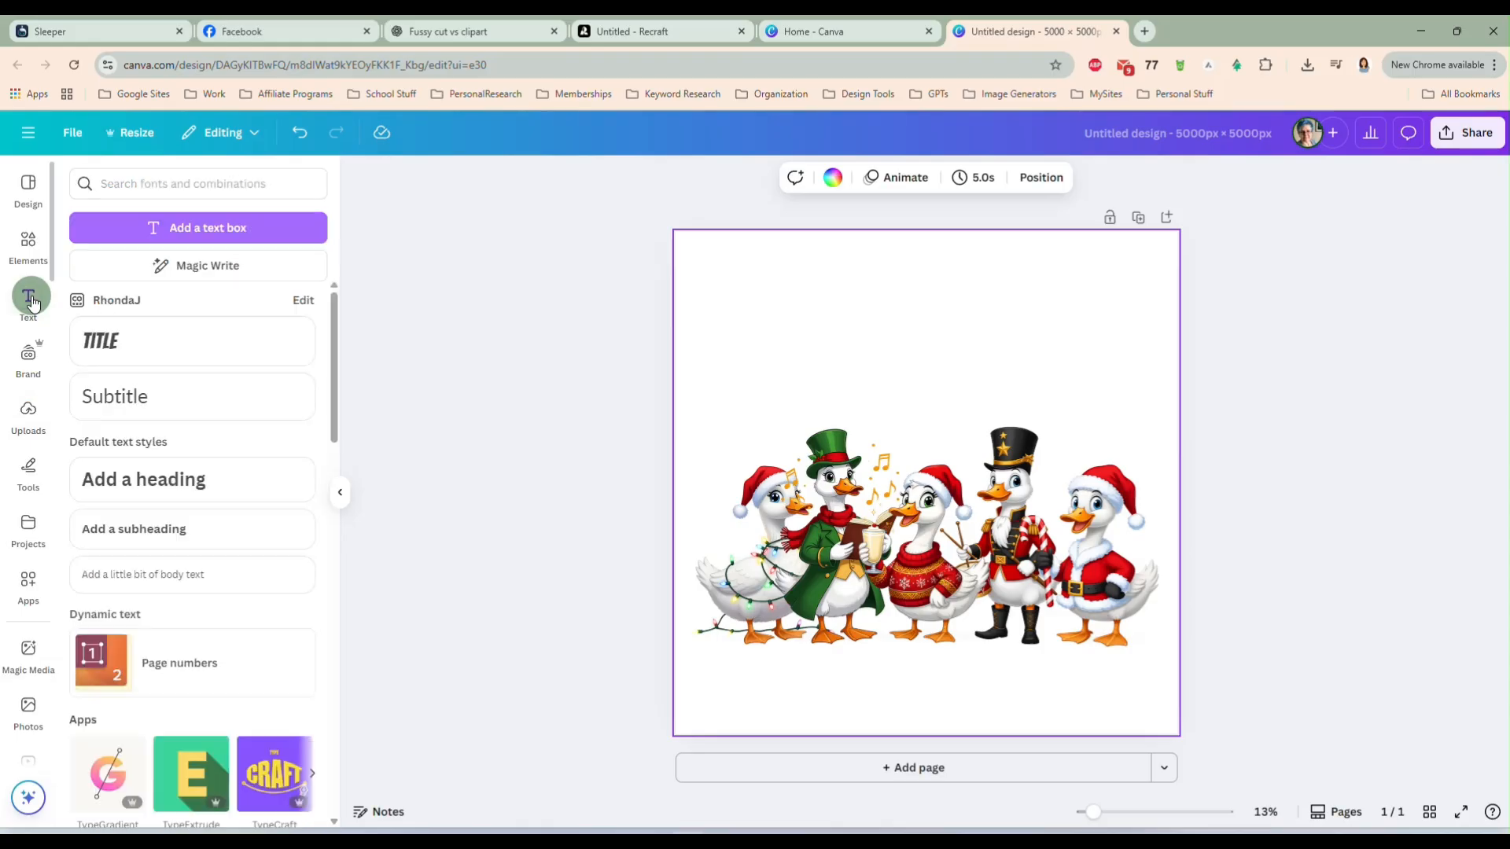
pyautogui.click(207, 481)
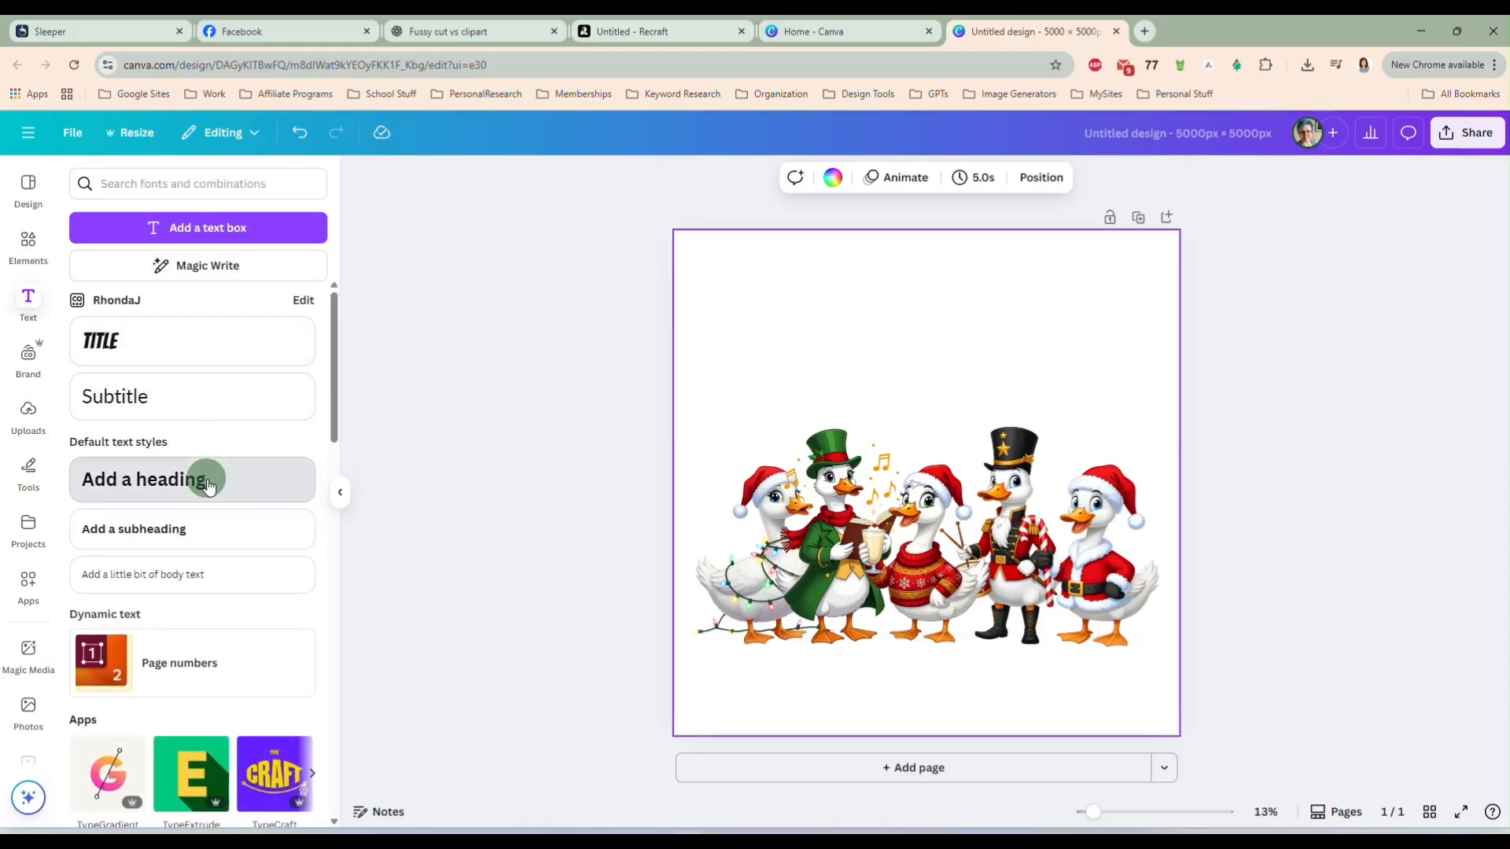
pyautogui.click(1213, 445)
pyautogui.moveTo(947, 472); pyautogui.dragTo(944, 388)
# - Set the heading's font to the uploaded Baby Mermaid Line
pyautogui.click(575, 180)
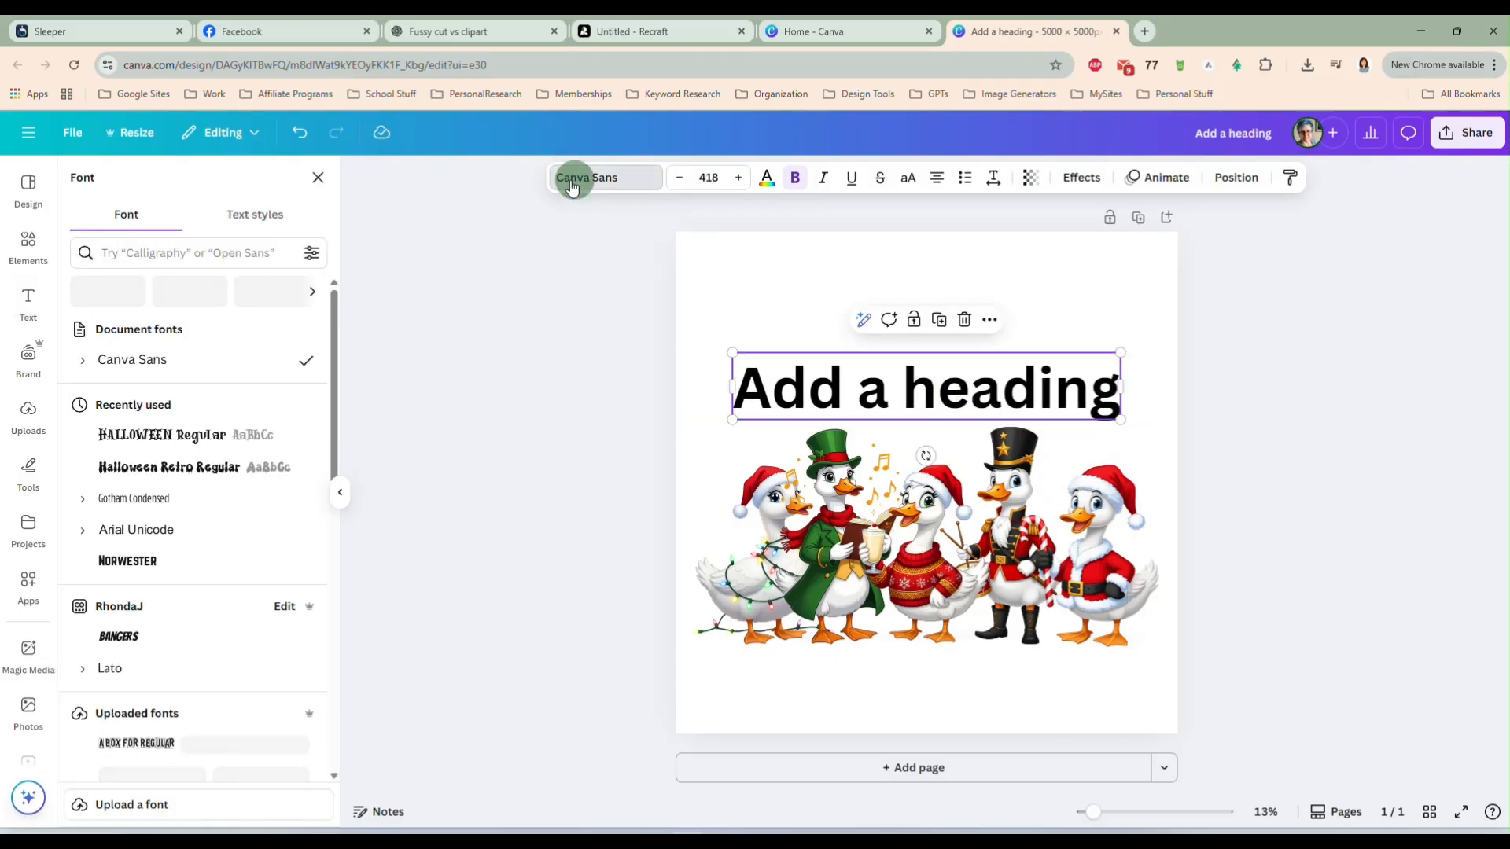
pyautogui.scroll(-2, 211, 572)
pyautogui.scroll(-5, 210, 574)
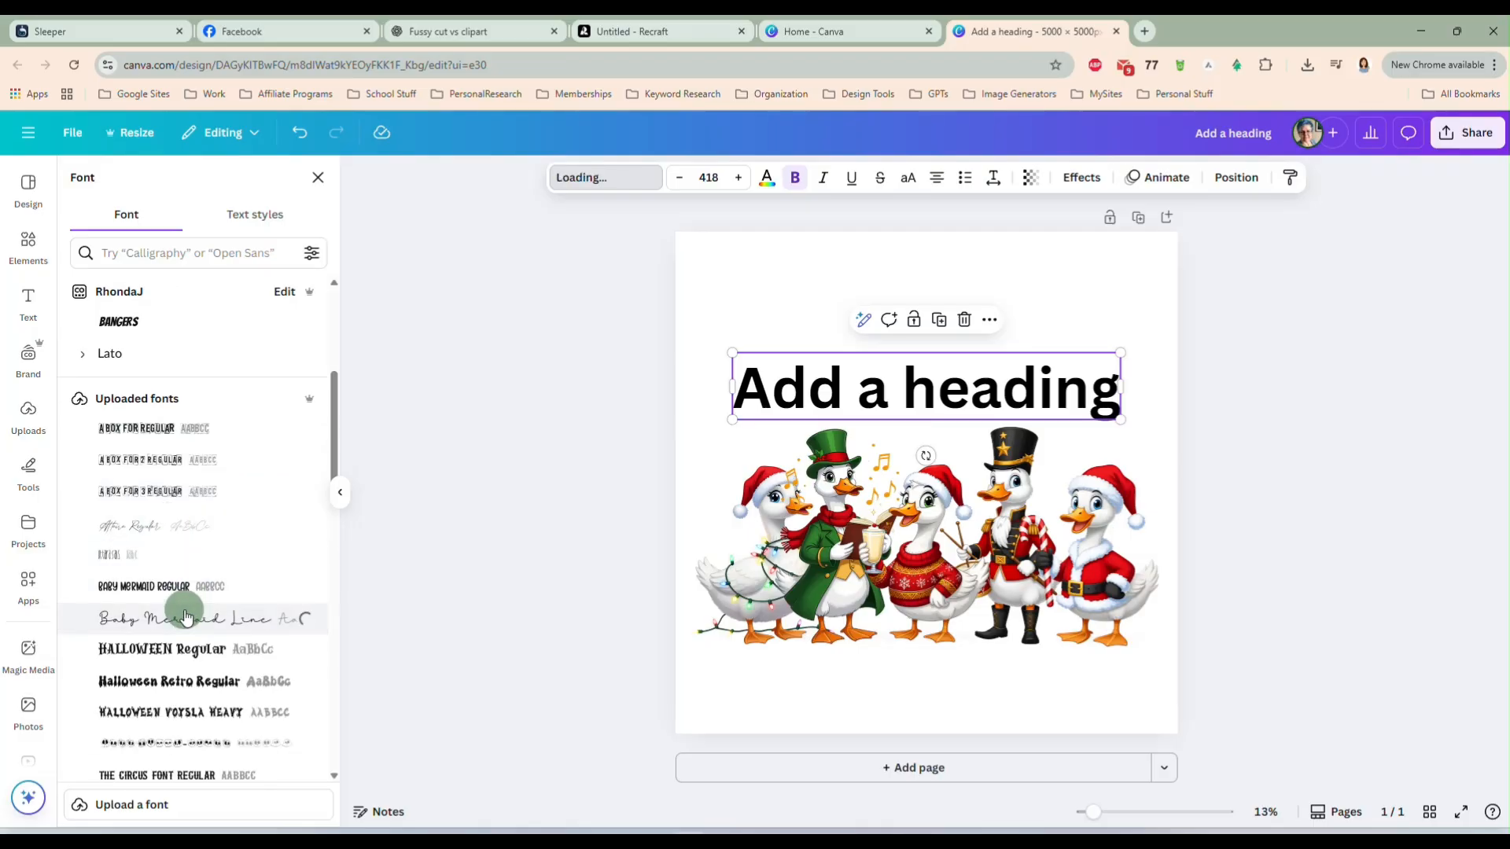
# - Replace the heading's placeholder text with "Silly Christmas Goose"
pyautogui.click(870, 405)
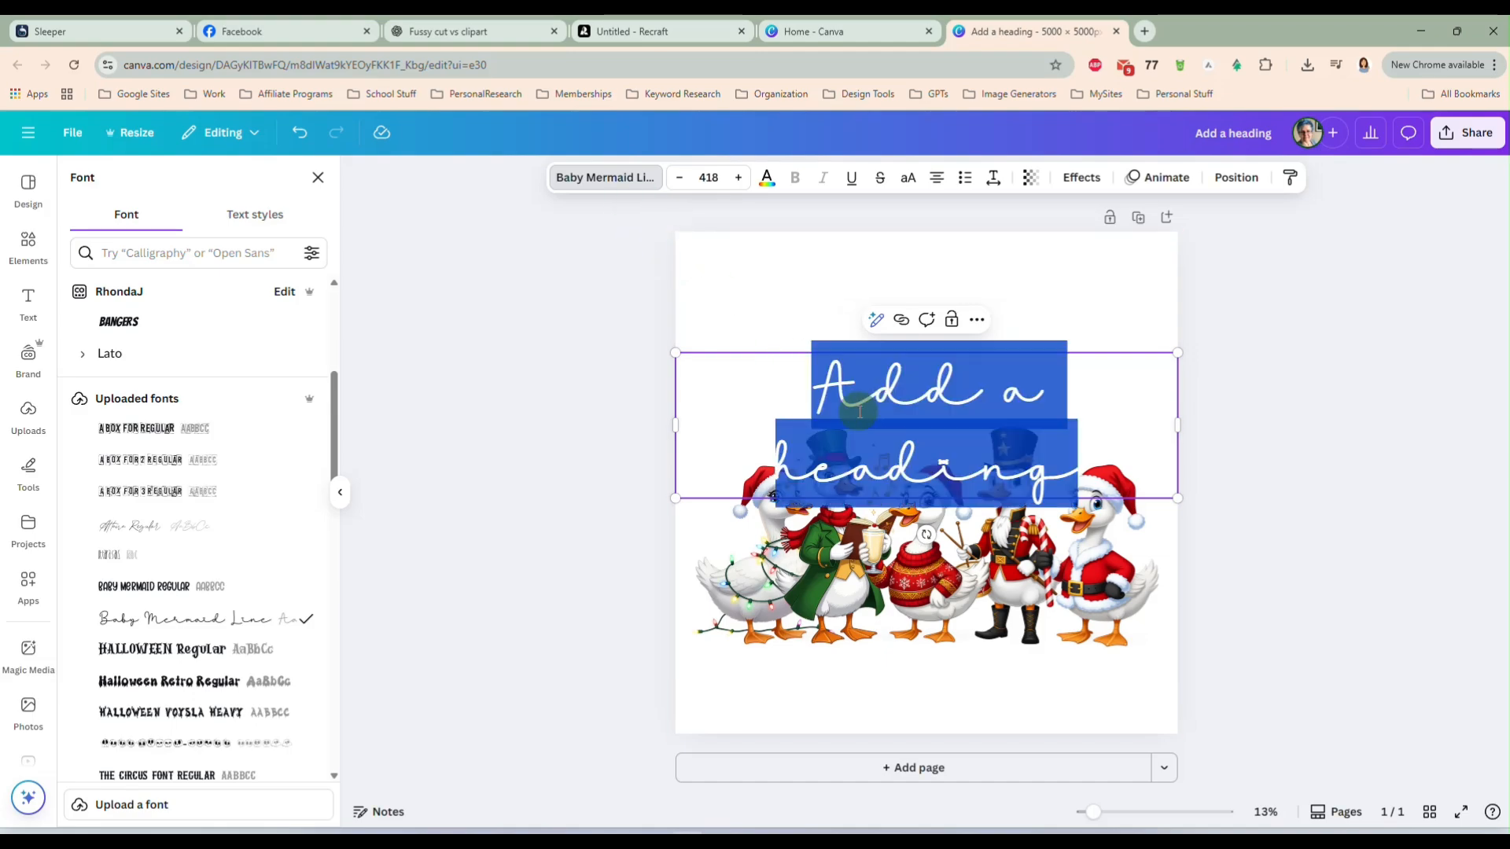
pyautogui.write('S')
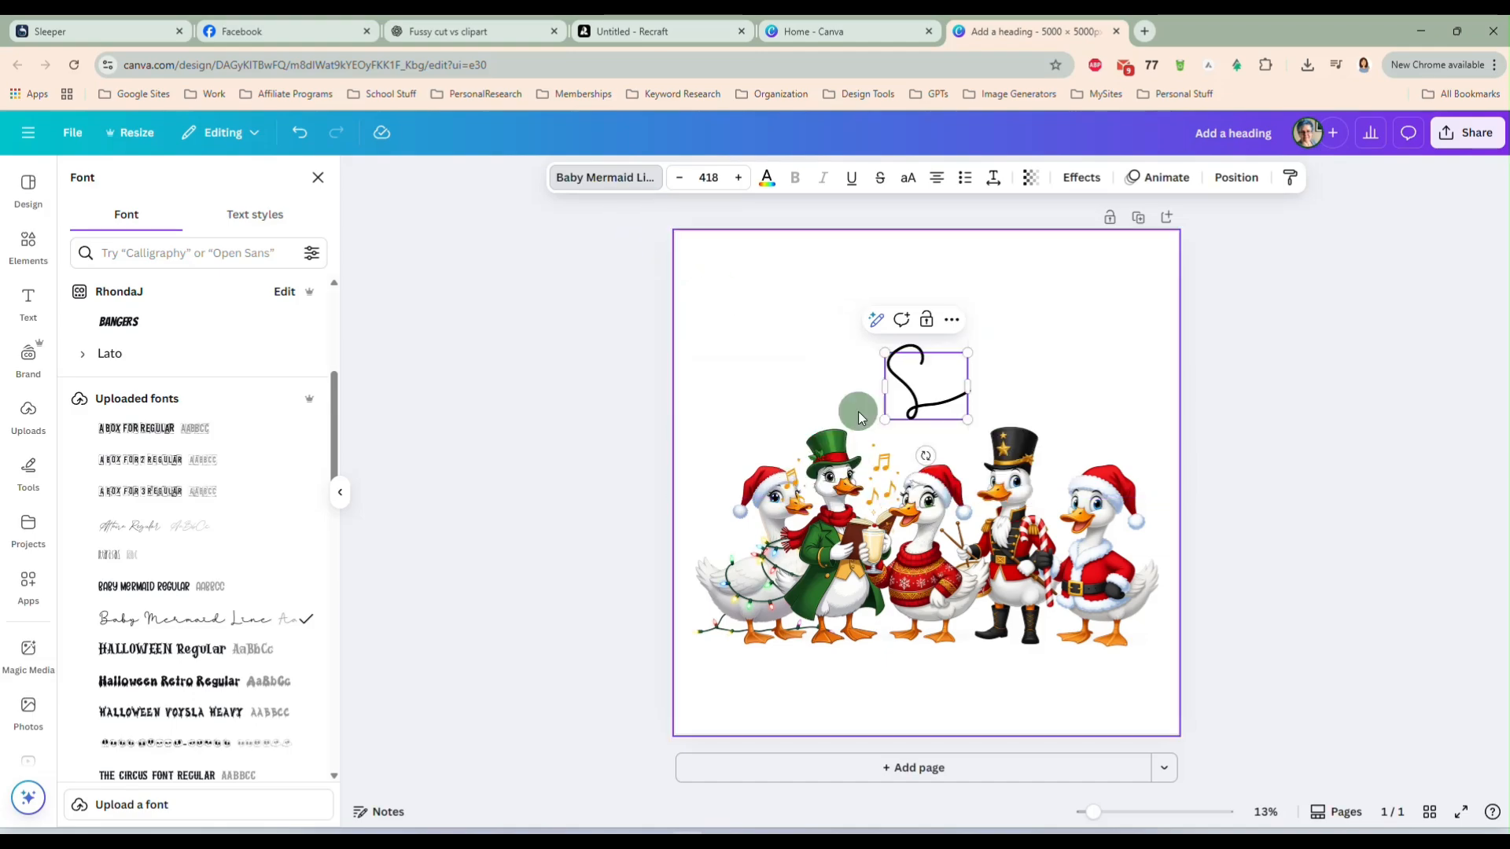
pyautogui.write('illy Chr')
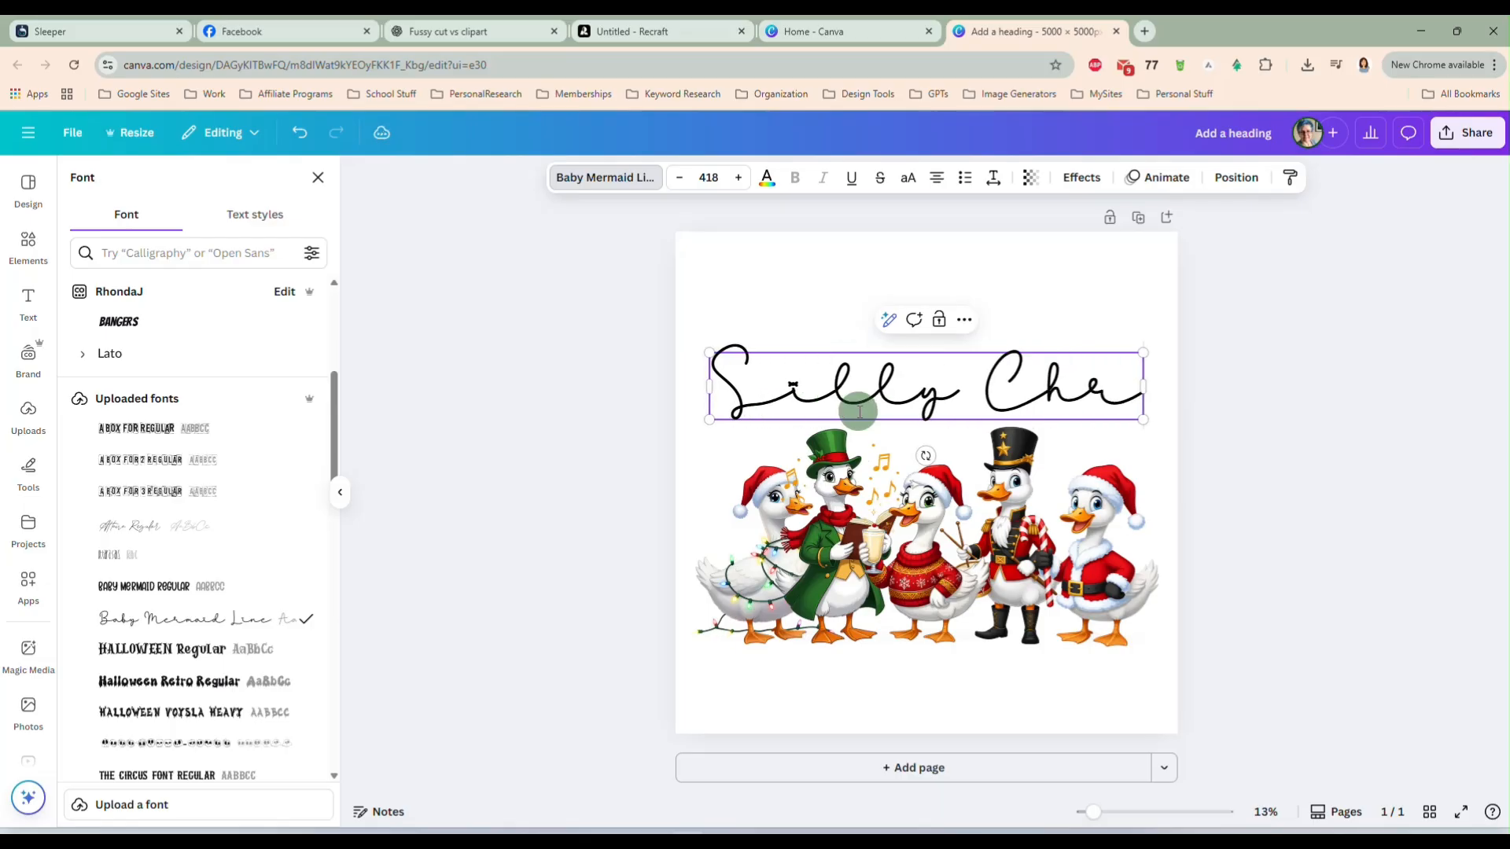
pyautogui.write('istmas Geese')
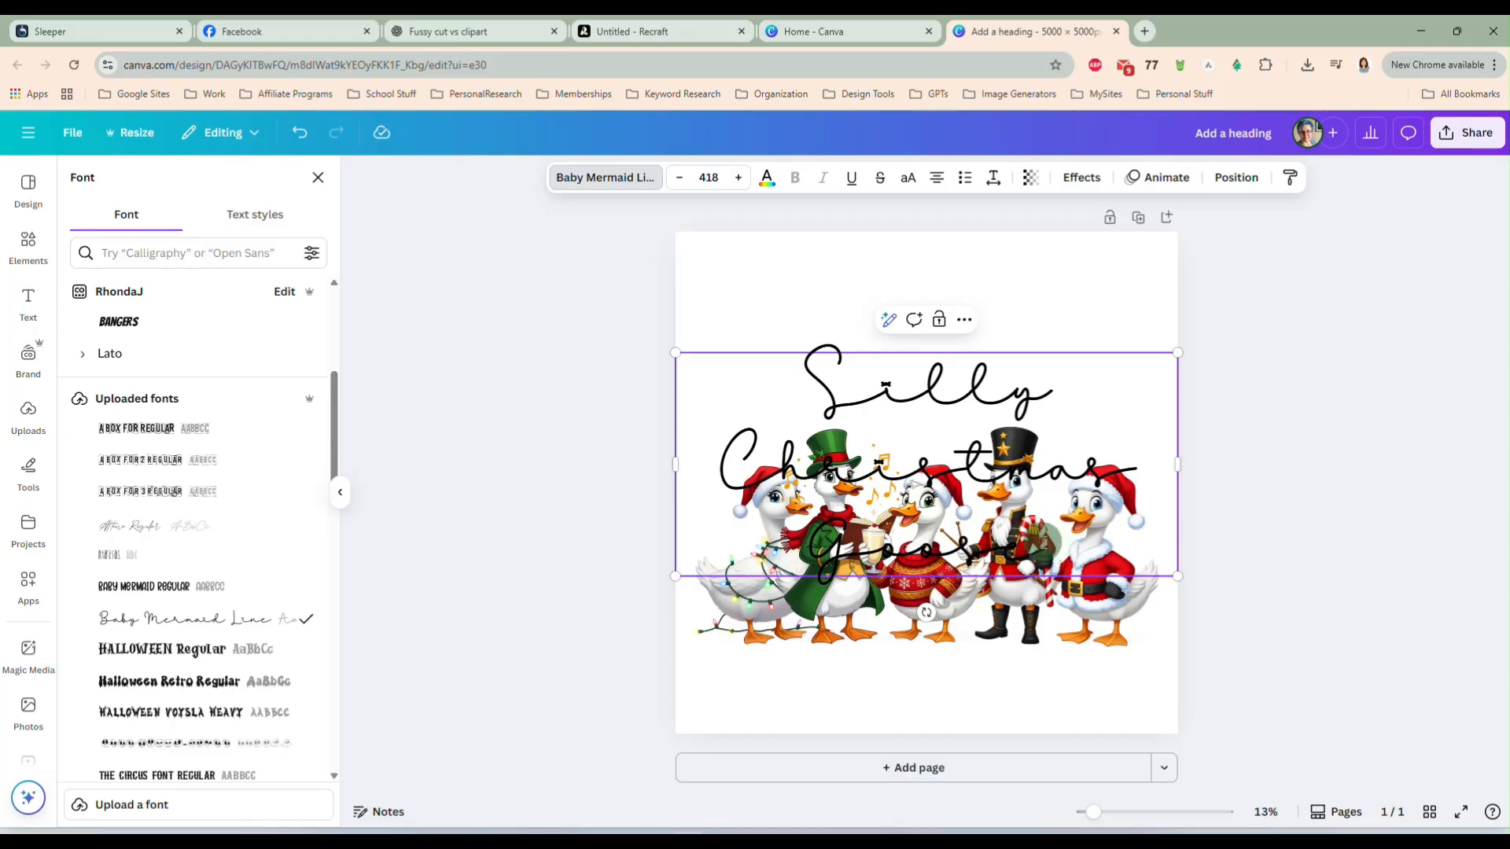
# - Search the fonts for "script" and apply Intro Script to the whole "Silly Christmas Goose" heading
pyautogui.moveTo(1056, 543); pyautogui.dragTo(762, 364)
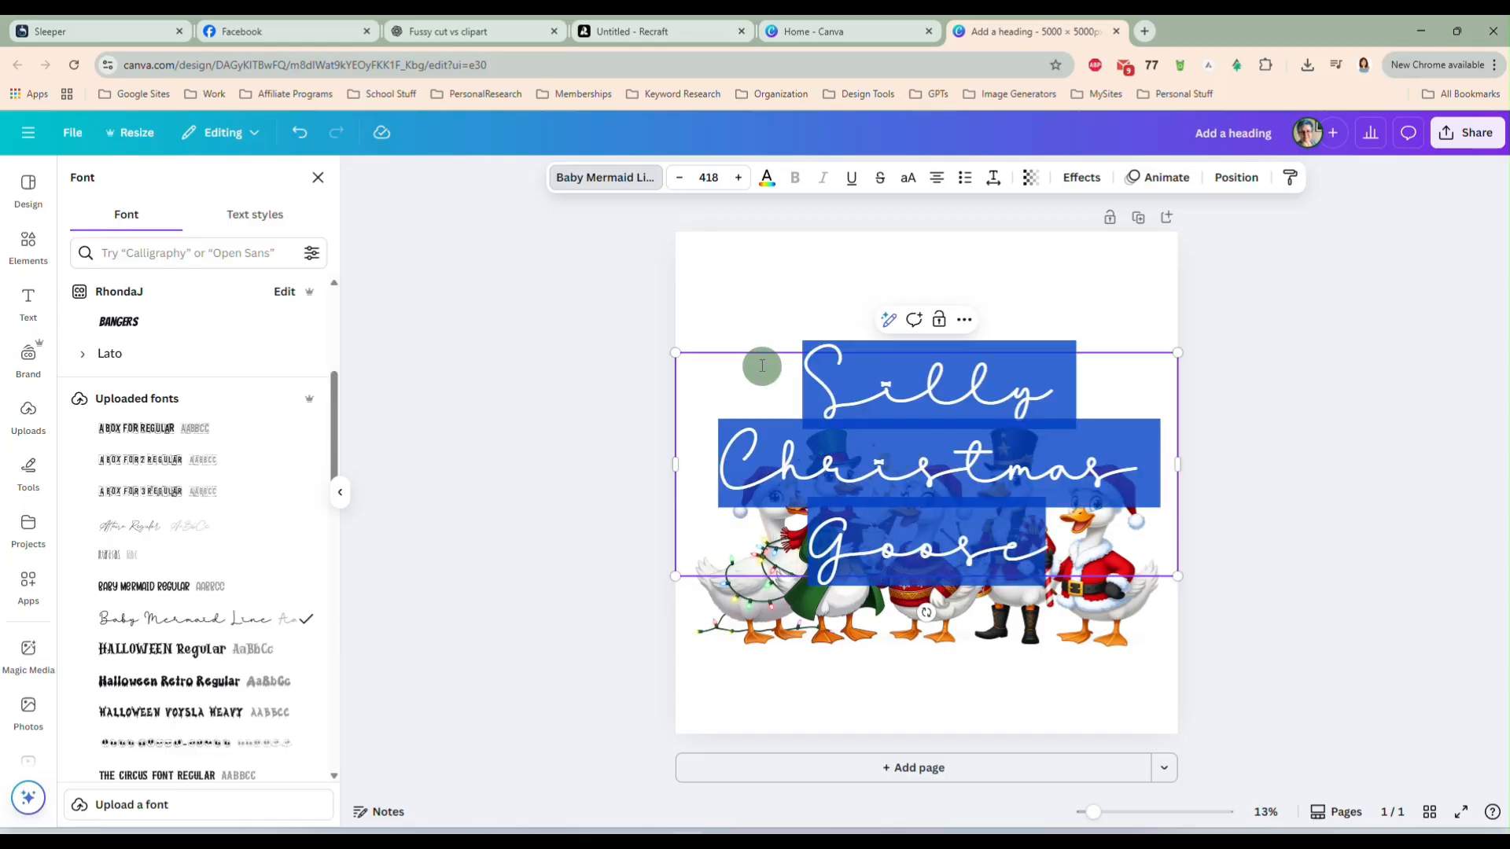
pyautogui.click(610, 180)
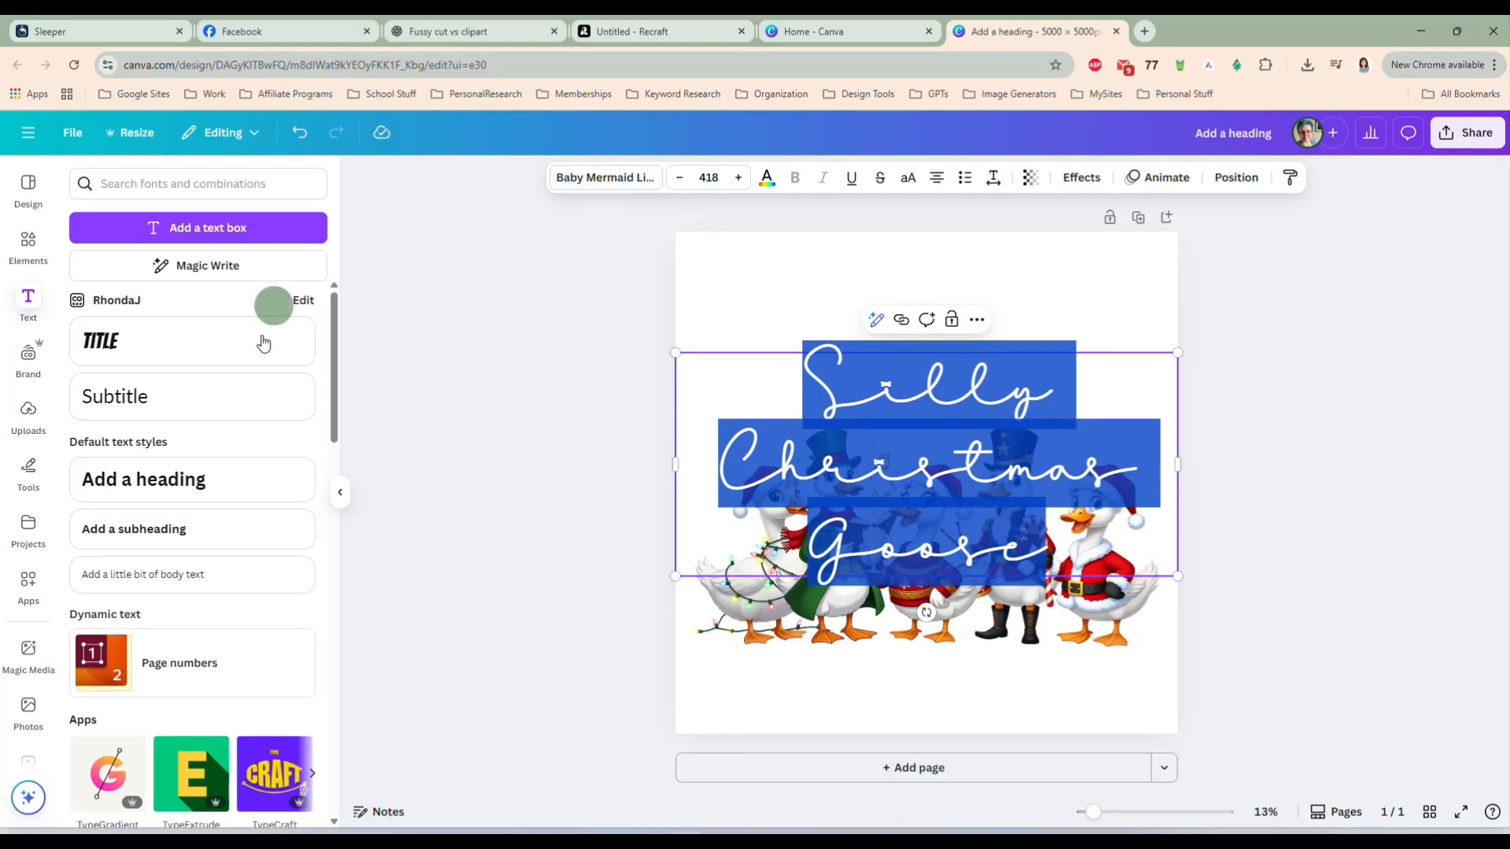
pyautogui.click(600, 178)
pyautogui.scroll(-4, 228, 570)
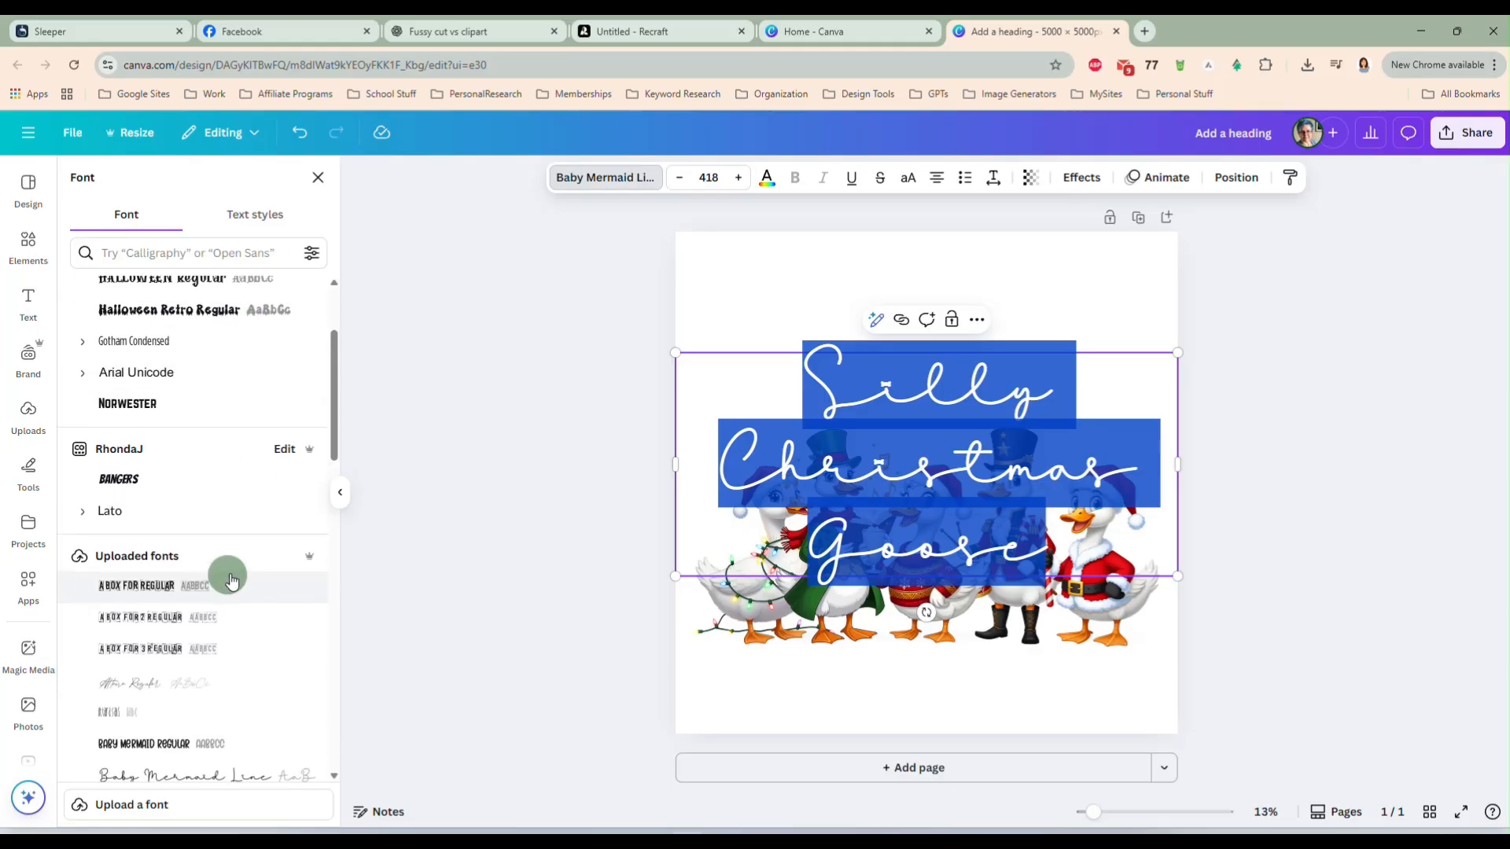
pyautogui.scroll(-3, 237, 574)
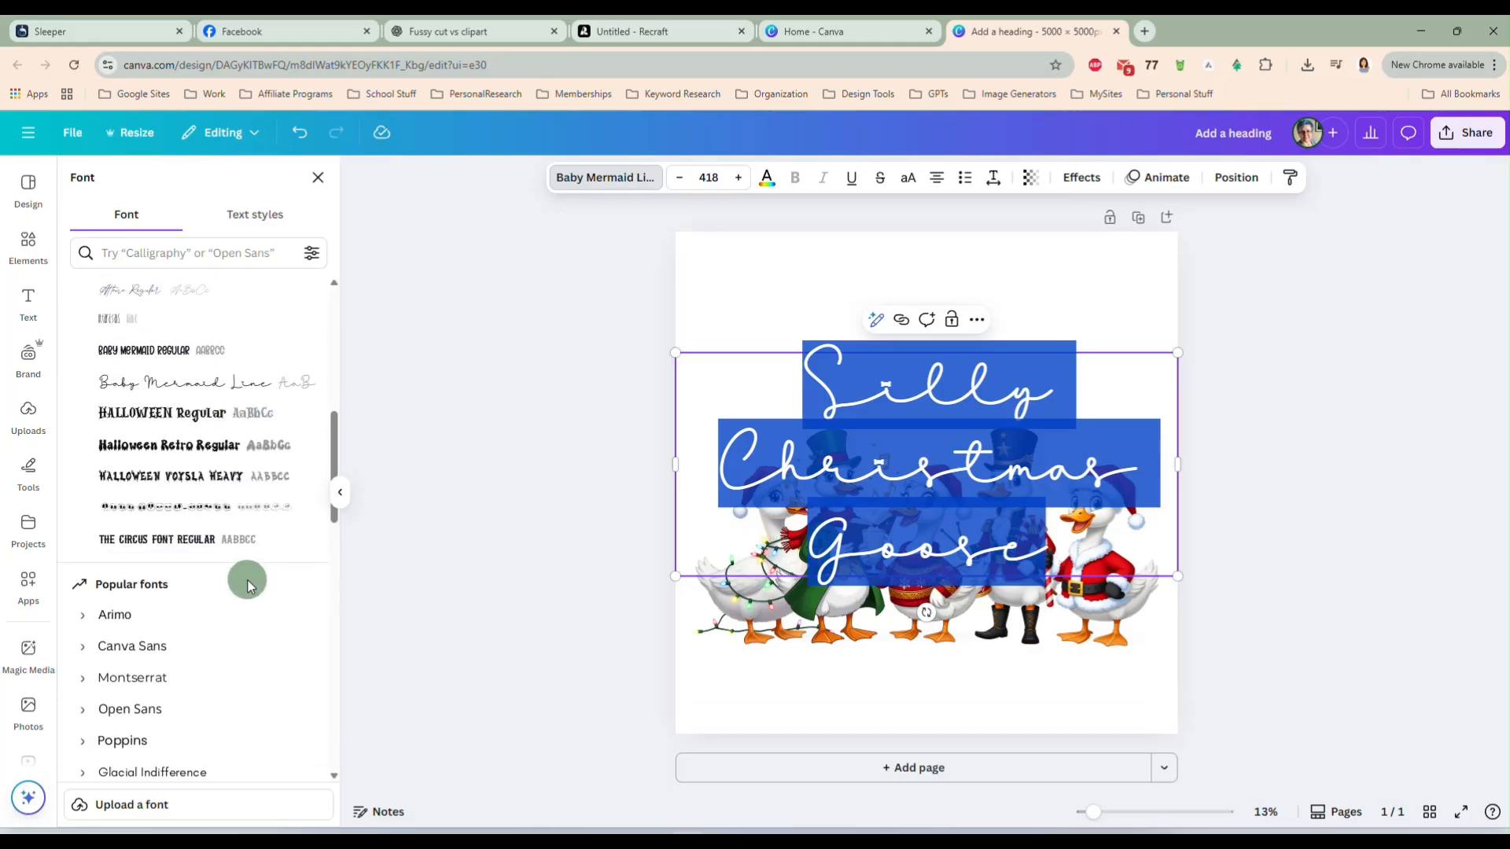
pyautogui.click(208, 253)
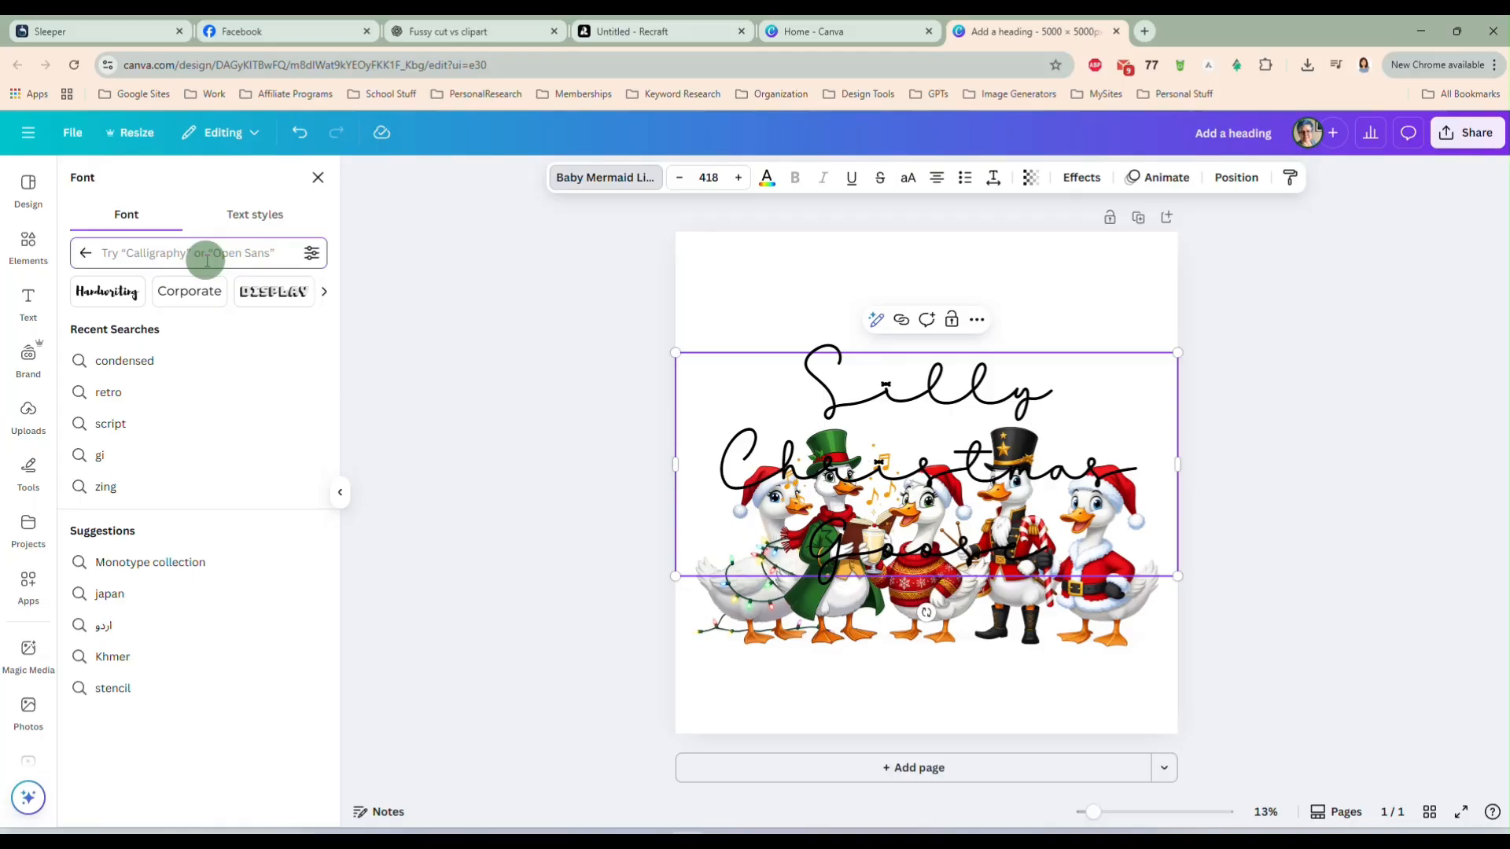
pyautogui.write('script')
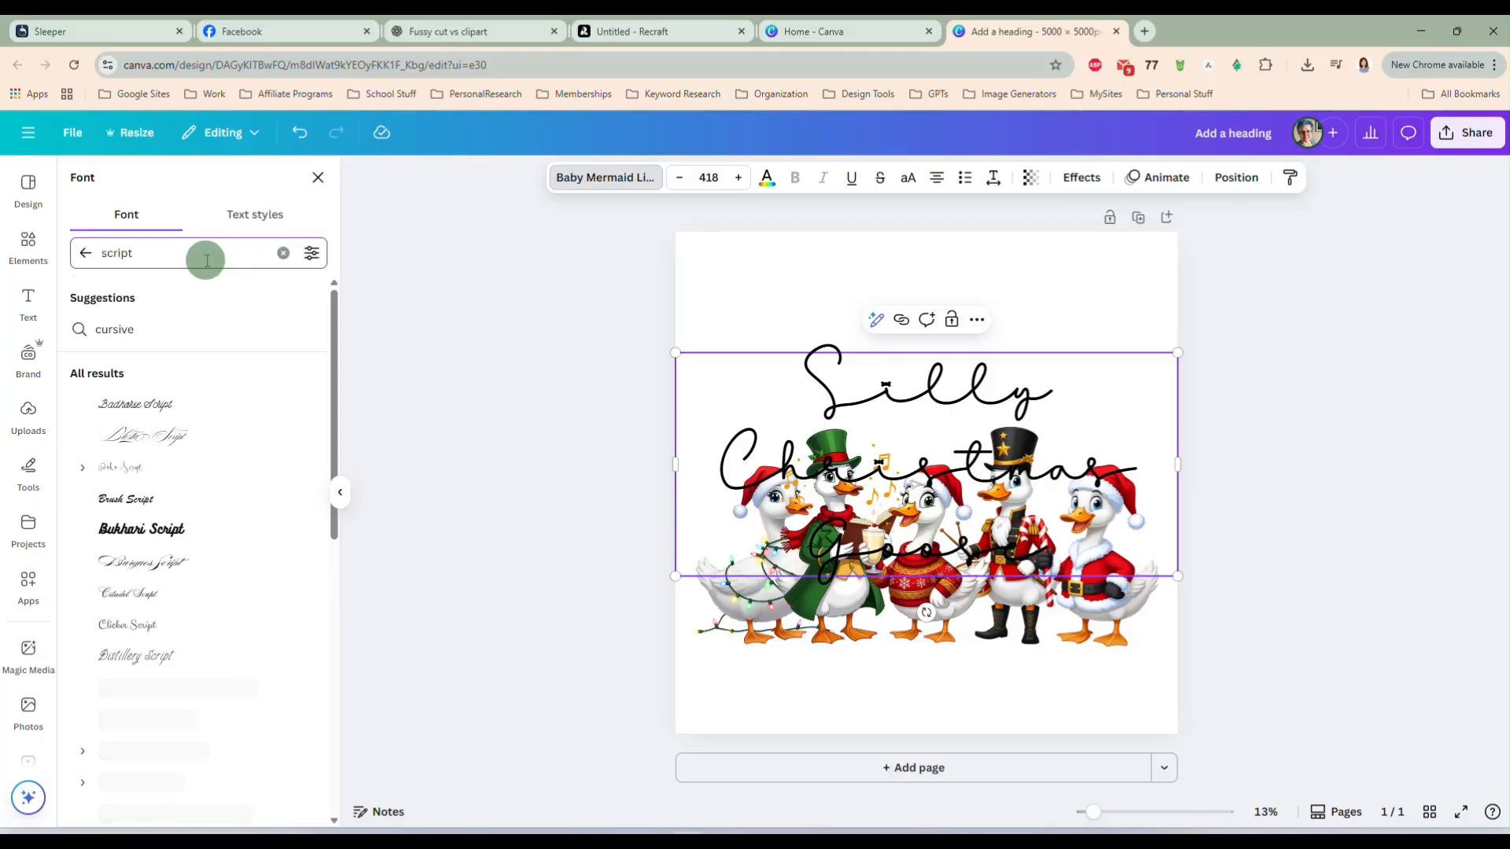
pyautogui.scroll(-3, 252, 509)
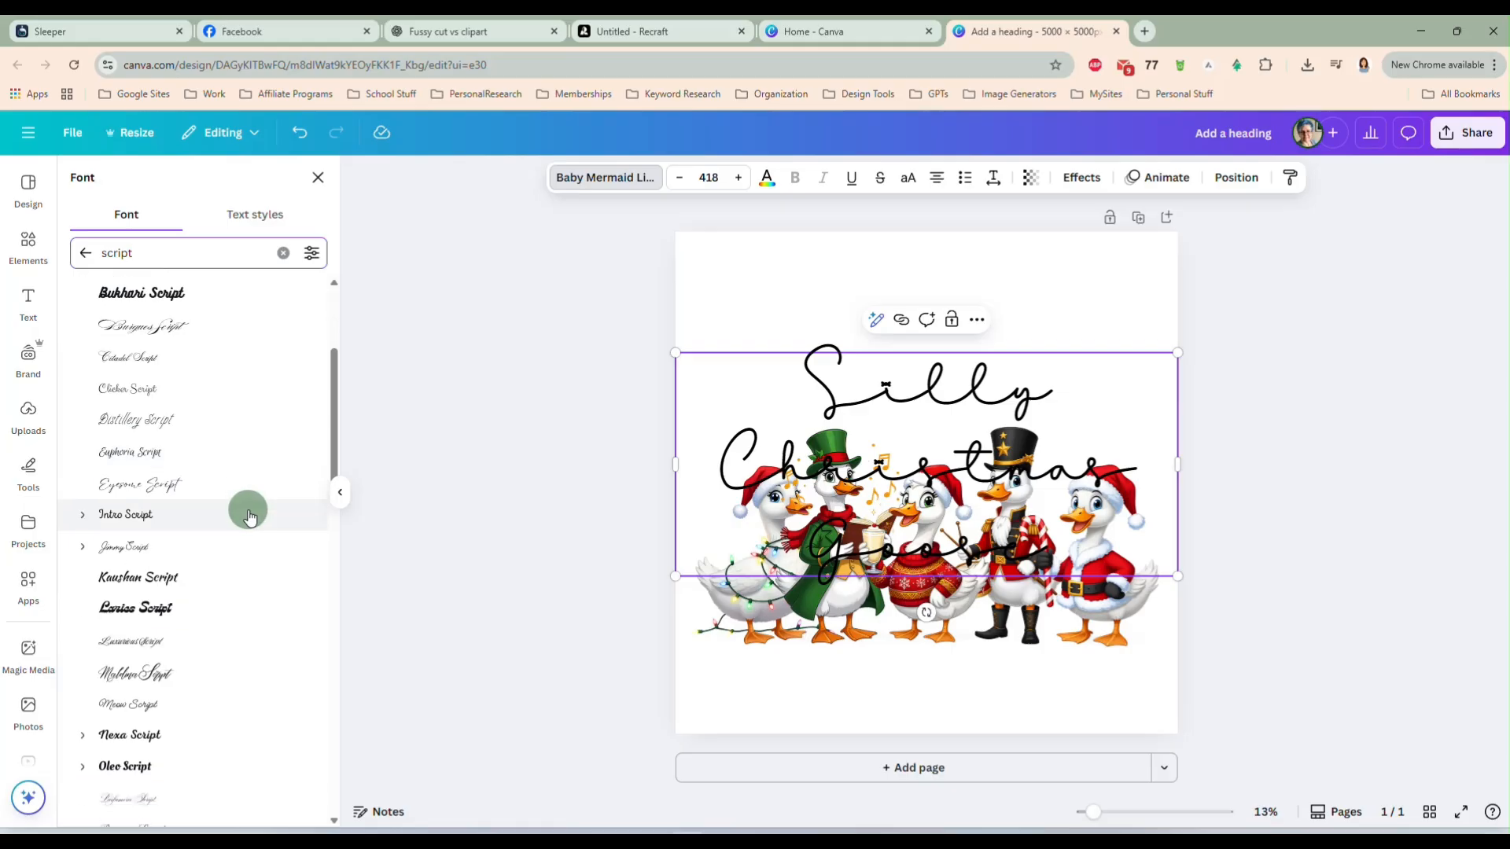
pyautogui.click(248, 523)
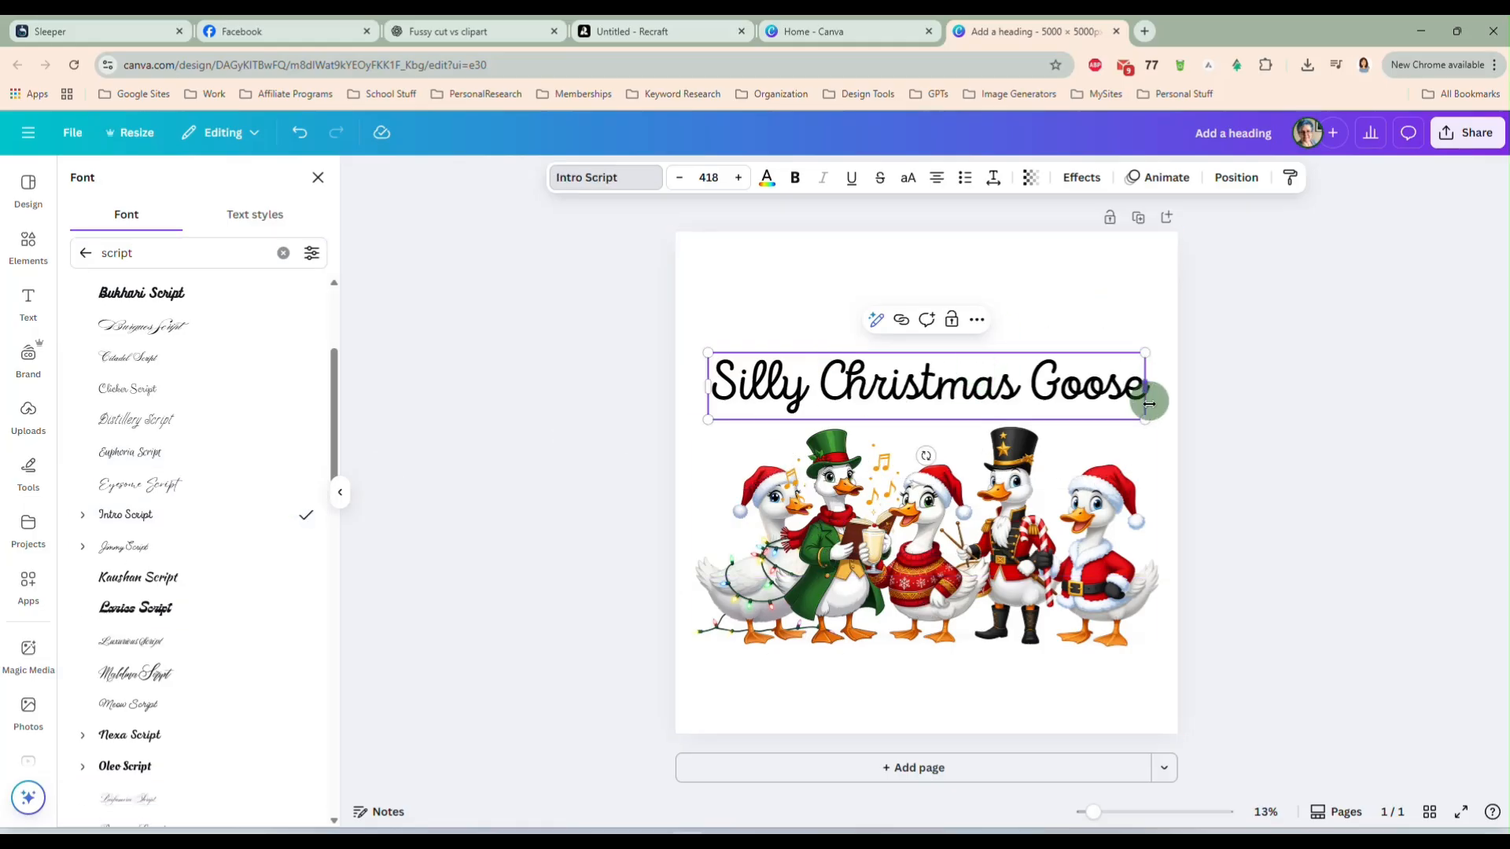
# - Enlarge the heading on both sides to font size 459 so it spans the width of the geese group
pyautogui.moveTo(1149, 403); pyautogui.dragTo(1165, 424)
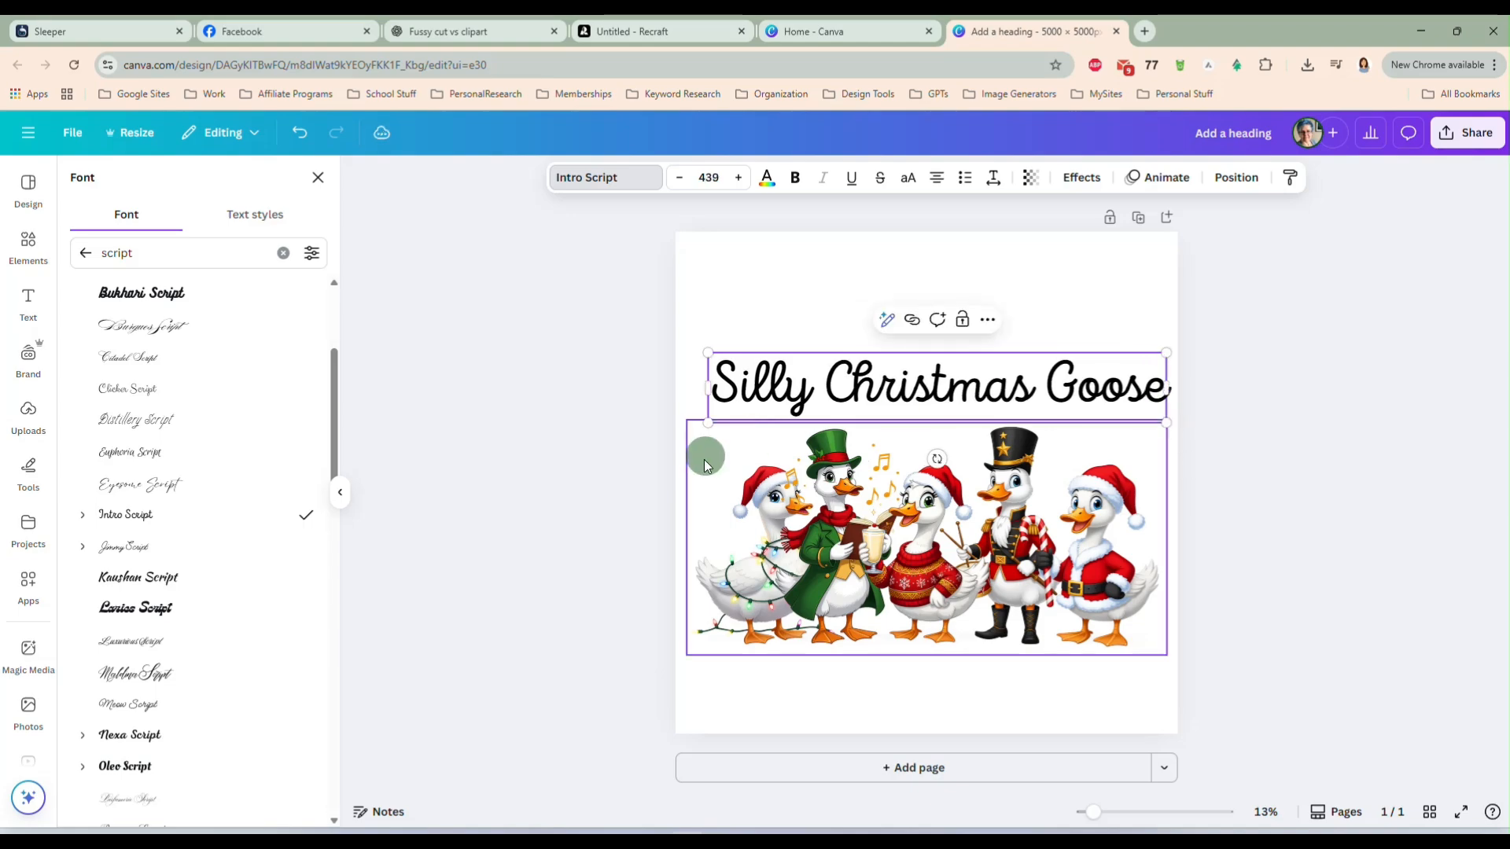
pyautogui.moveTo(705, 425); pyautogui.dragTo(687, 426)
pyautogui.click(1228, 446)
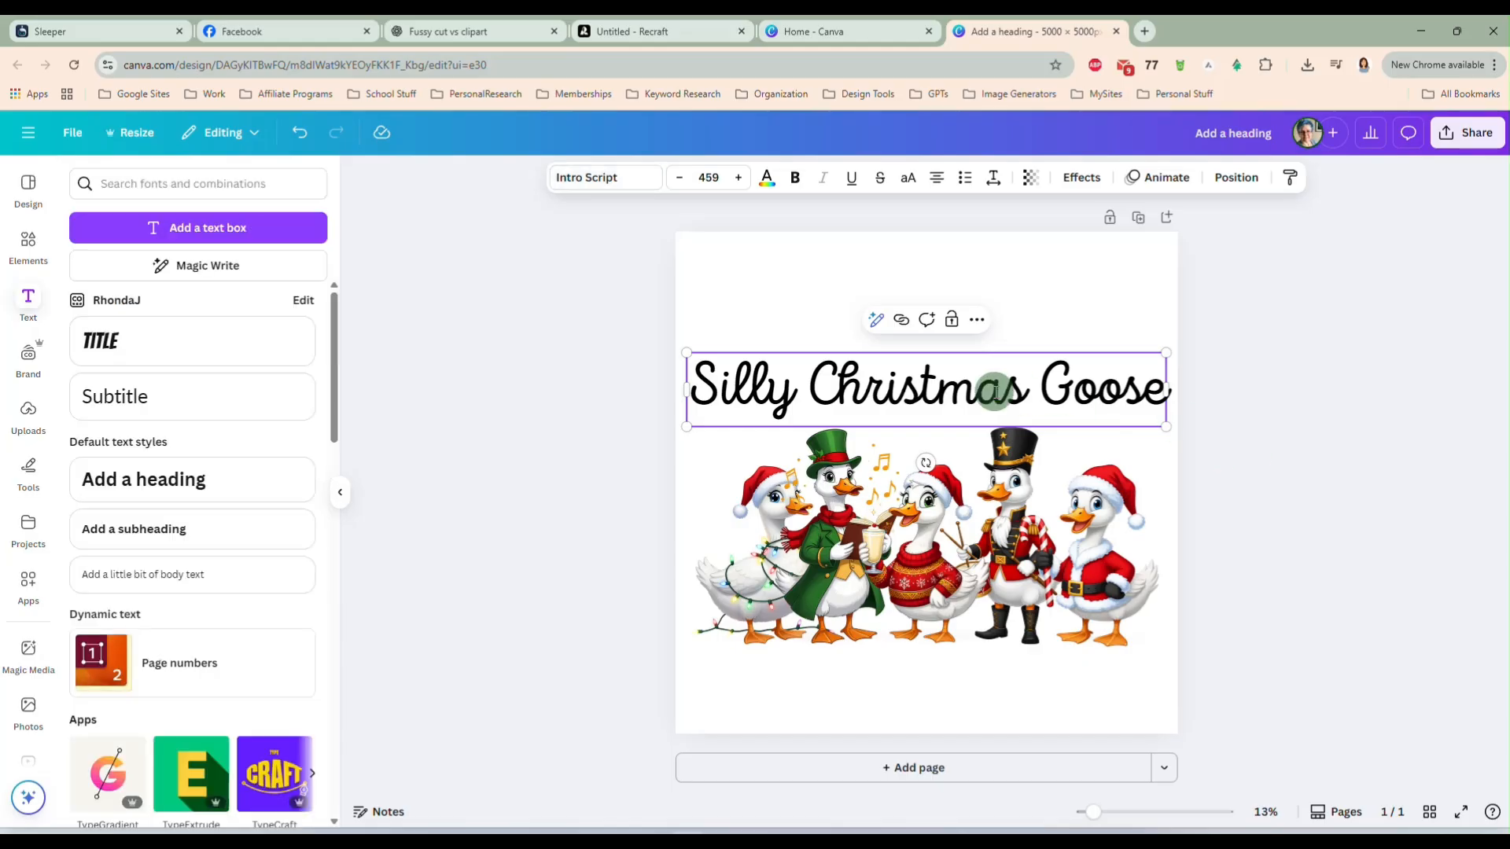
# - Change the heading text to "Christmas Goose" and enlarge it to about size 609, nearly spanning the page width
pyautogui.tripleClick(994, 391)
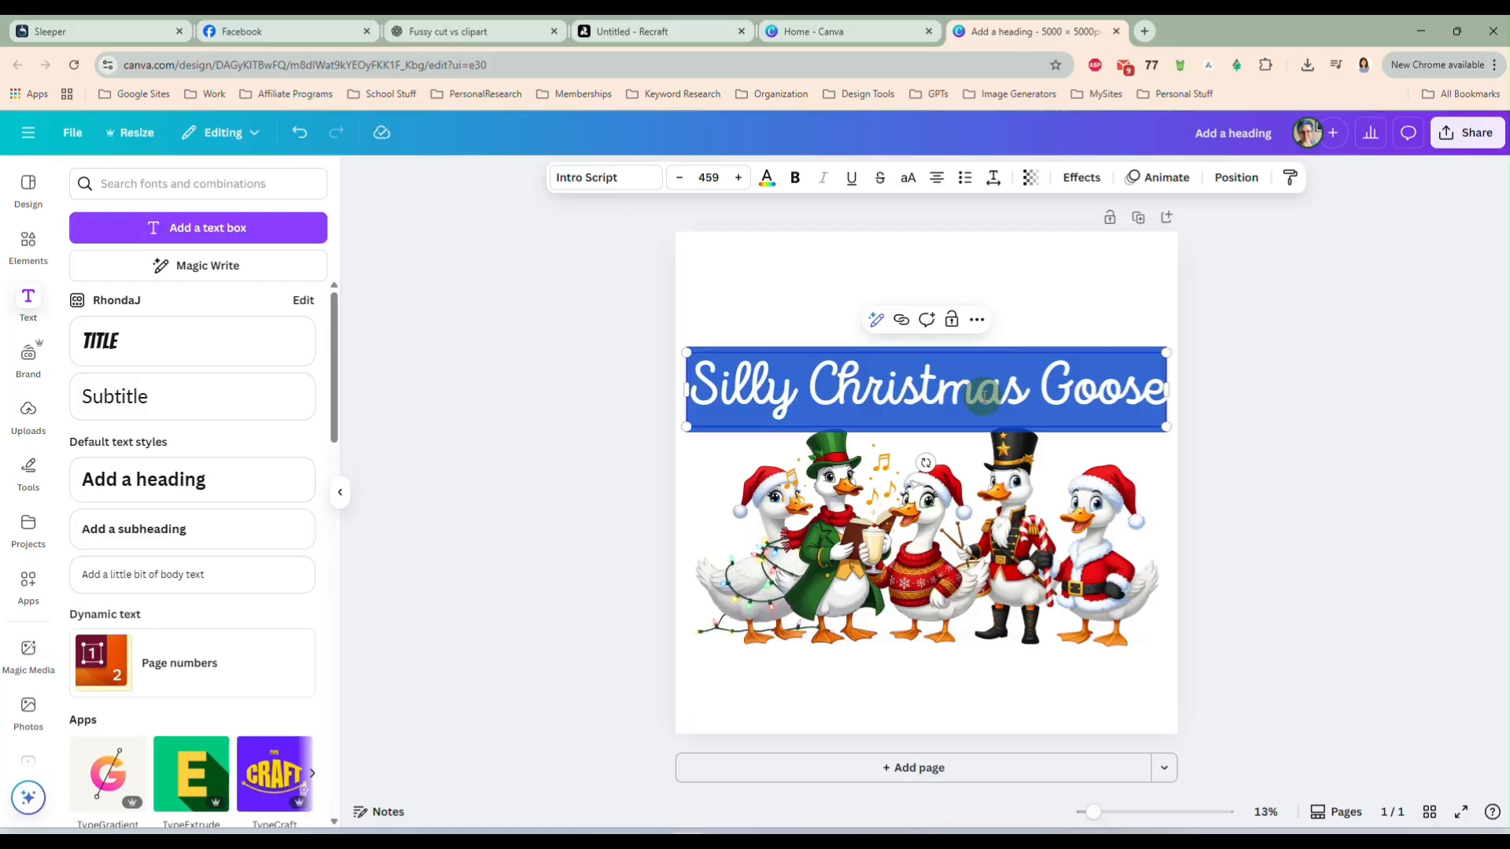
pyautogui.write('Chris')
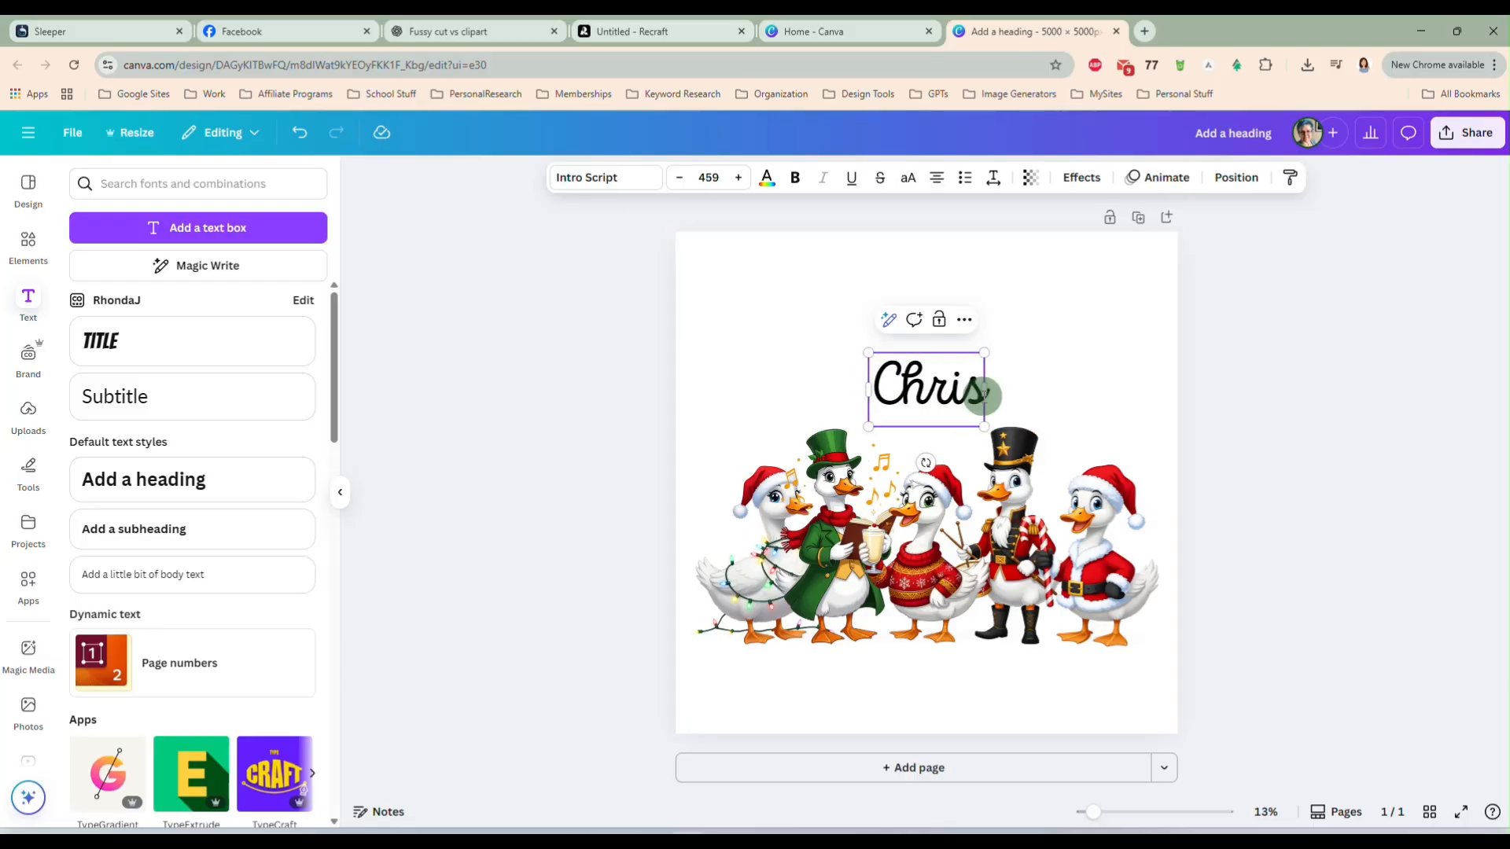
pyautogui.write('tmas Goose')
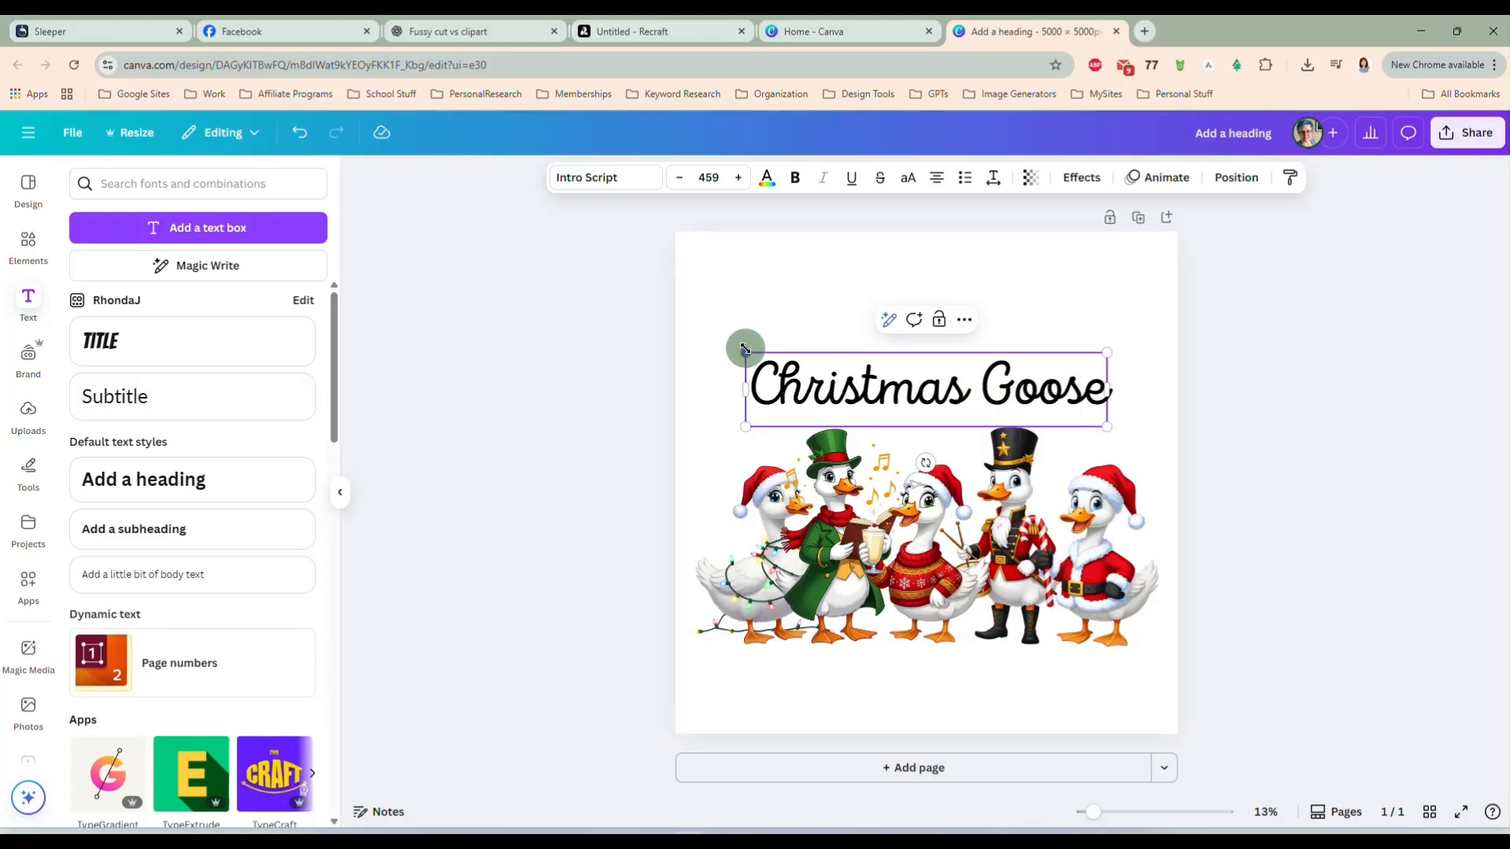
pyautogui.moveTo(744, 348); pyautogui.dragTo(687, 331)
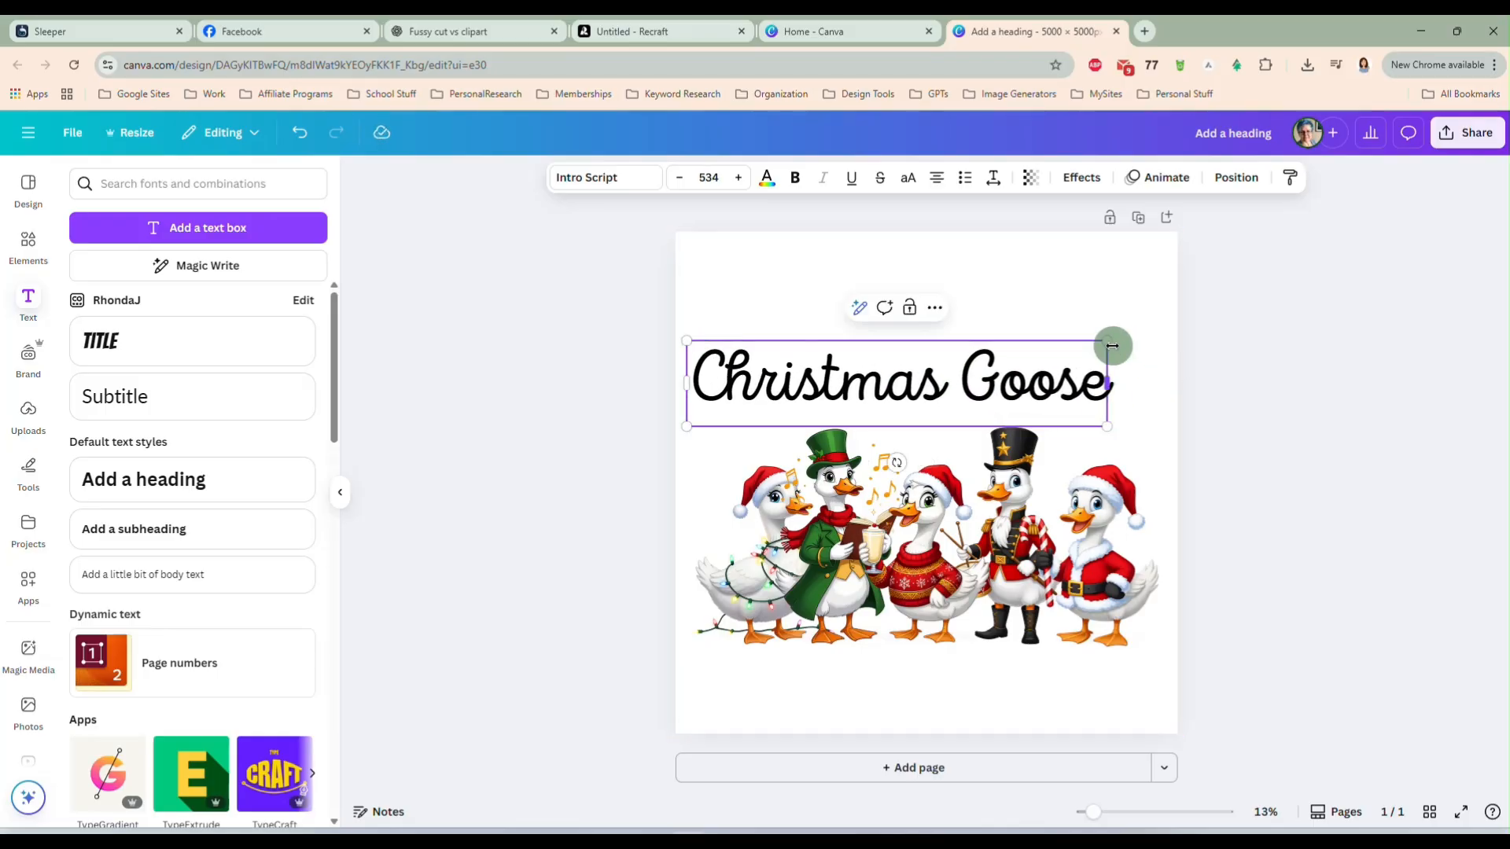
pyautogui.moveTo(1109, 340); pyautogui.dragTo(1162, 331)
pyautogui.moveTo(1134, 384); pyautogui.dragTo(1124, 388)
pyautogui.click(1230, 422)
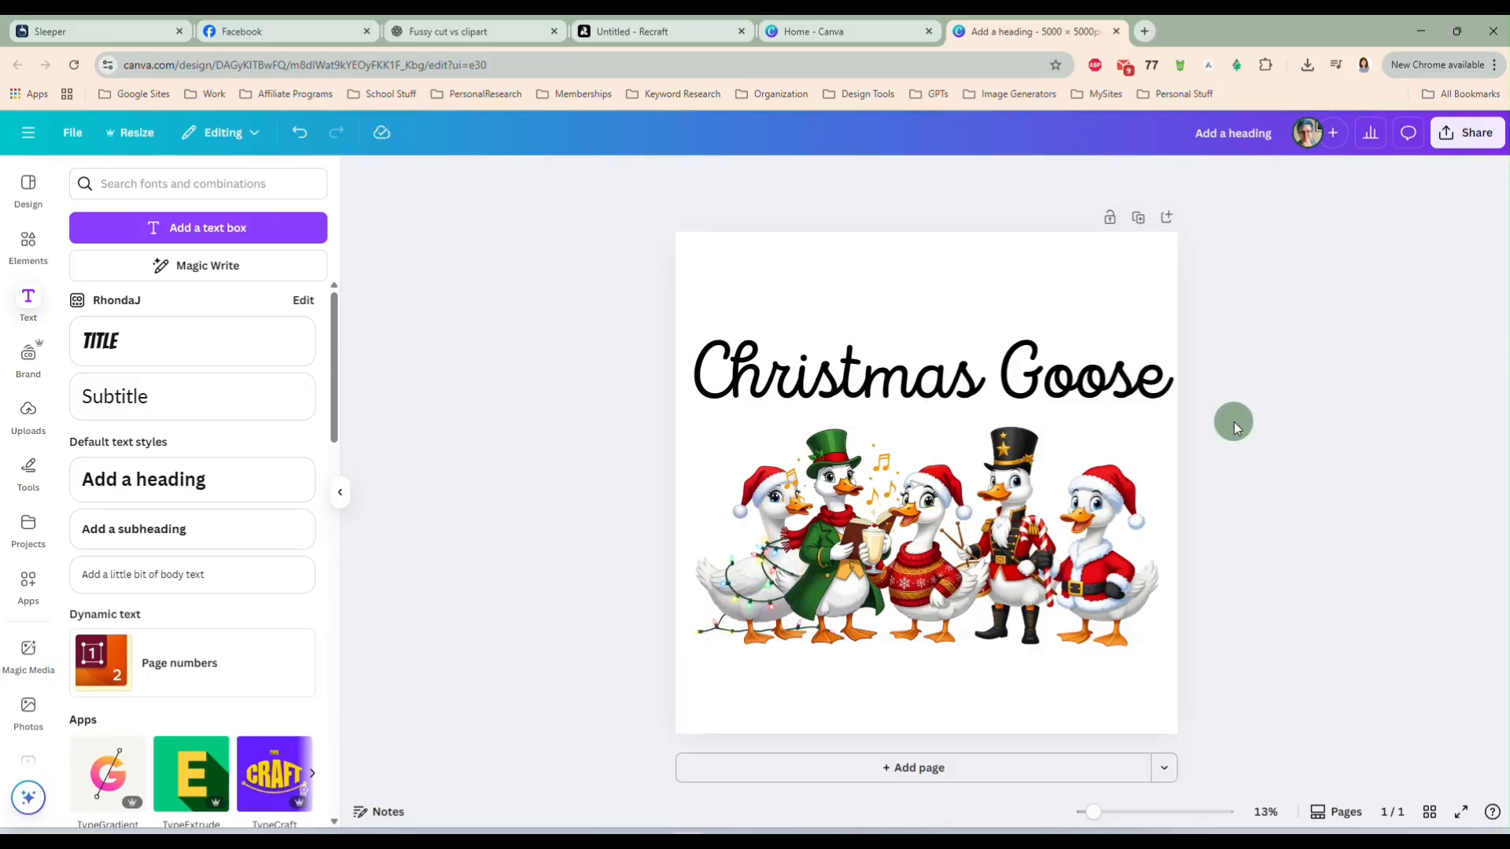
# - Group the heading with the row of geese and move the group slightly higher on the page
pyautogui.moveTo(611, 291); pyautogui.dragTo(1258, 660)
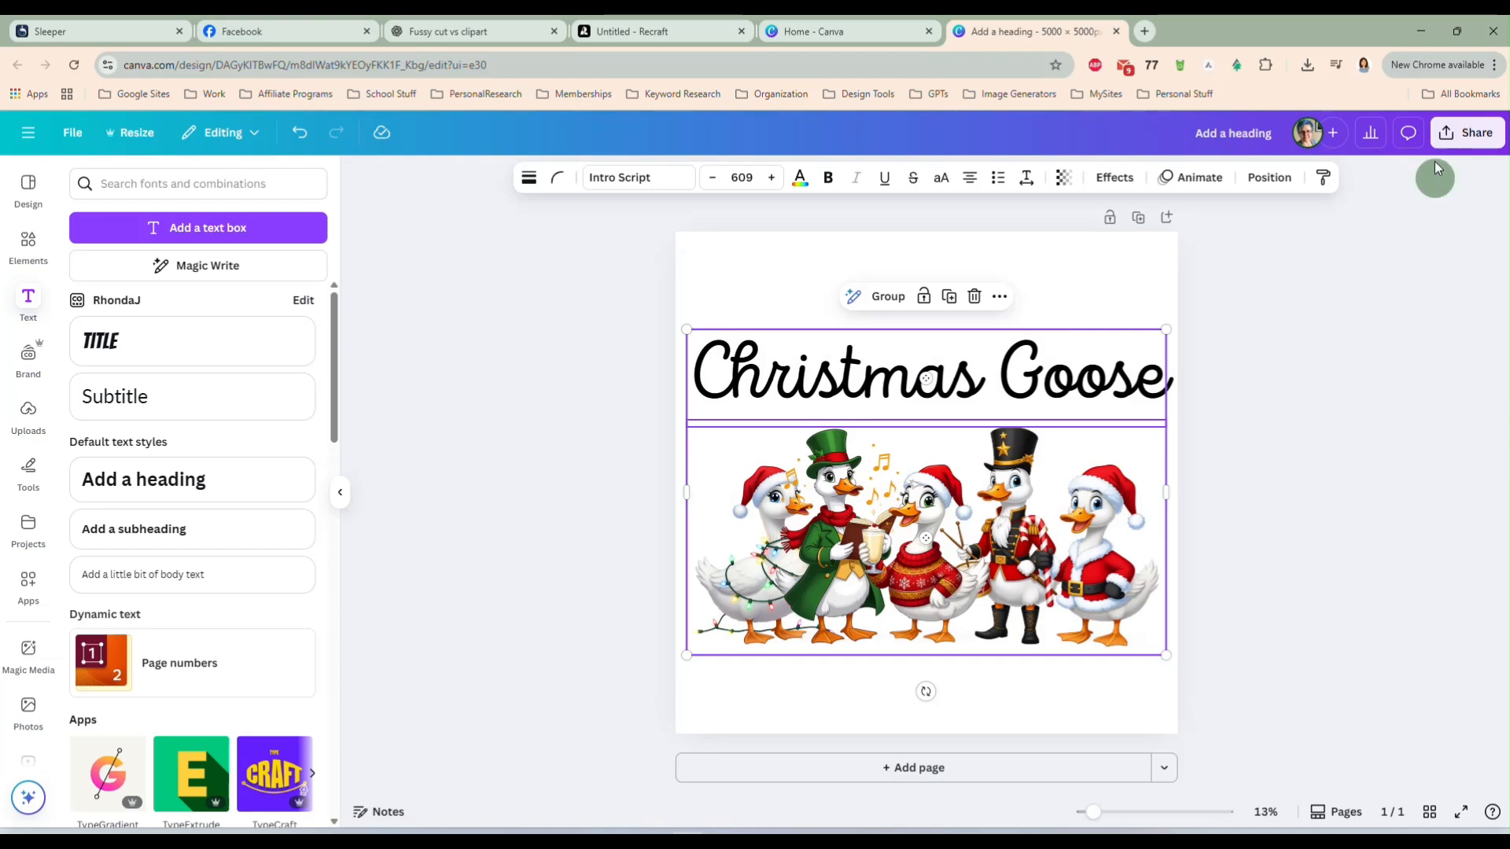
pyautogui.click(886, 298)
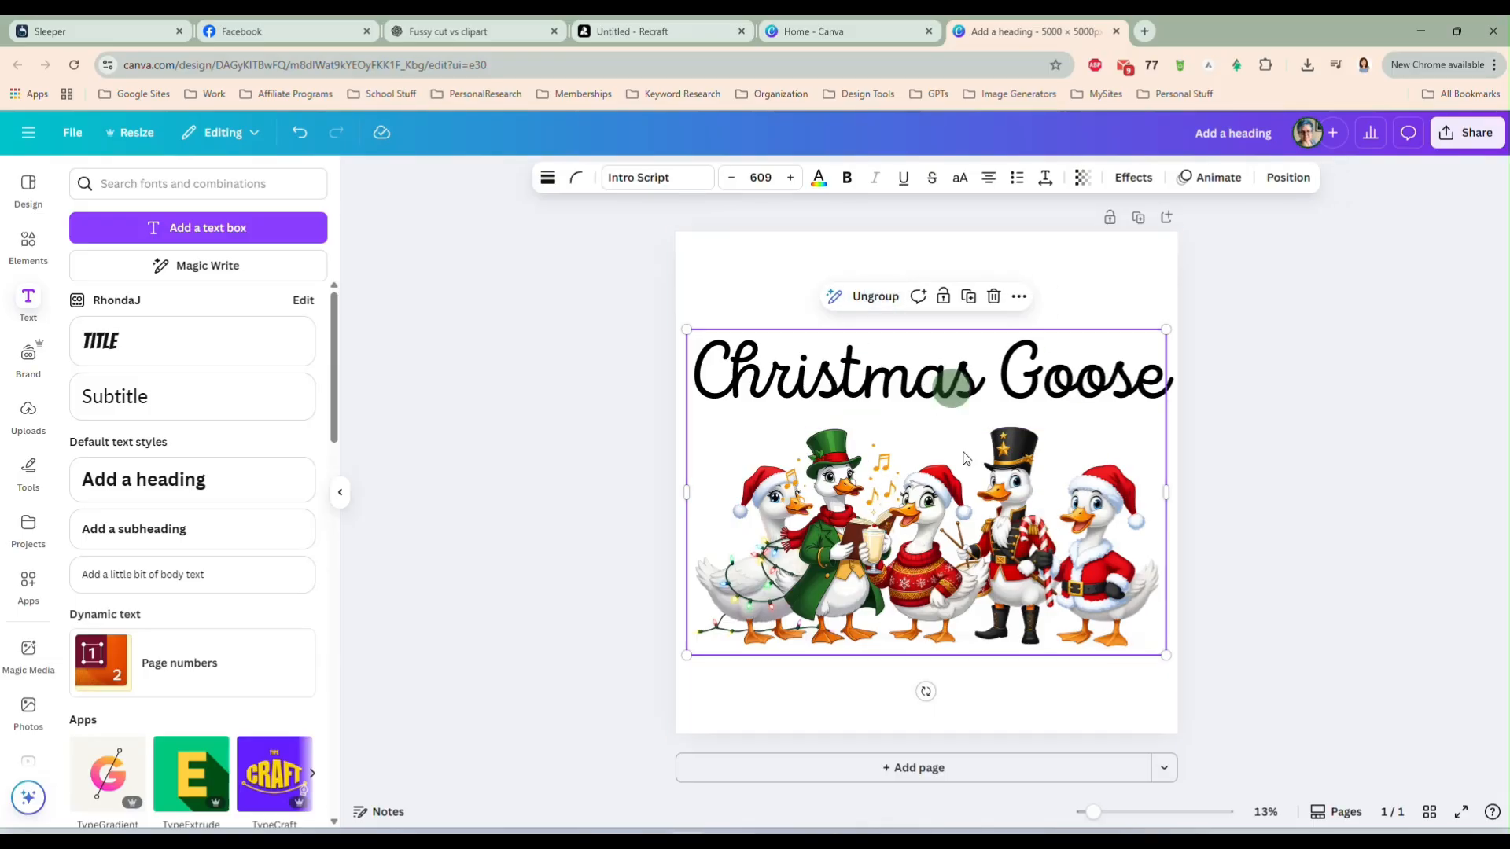
pyautogui.moveTo(936, 500); pyautogui.dragTo(937, 447)
pyautogui.click(1247, 481)
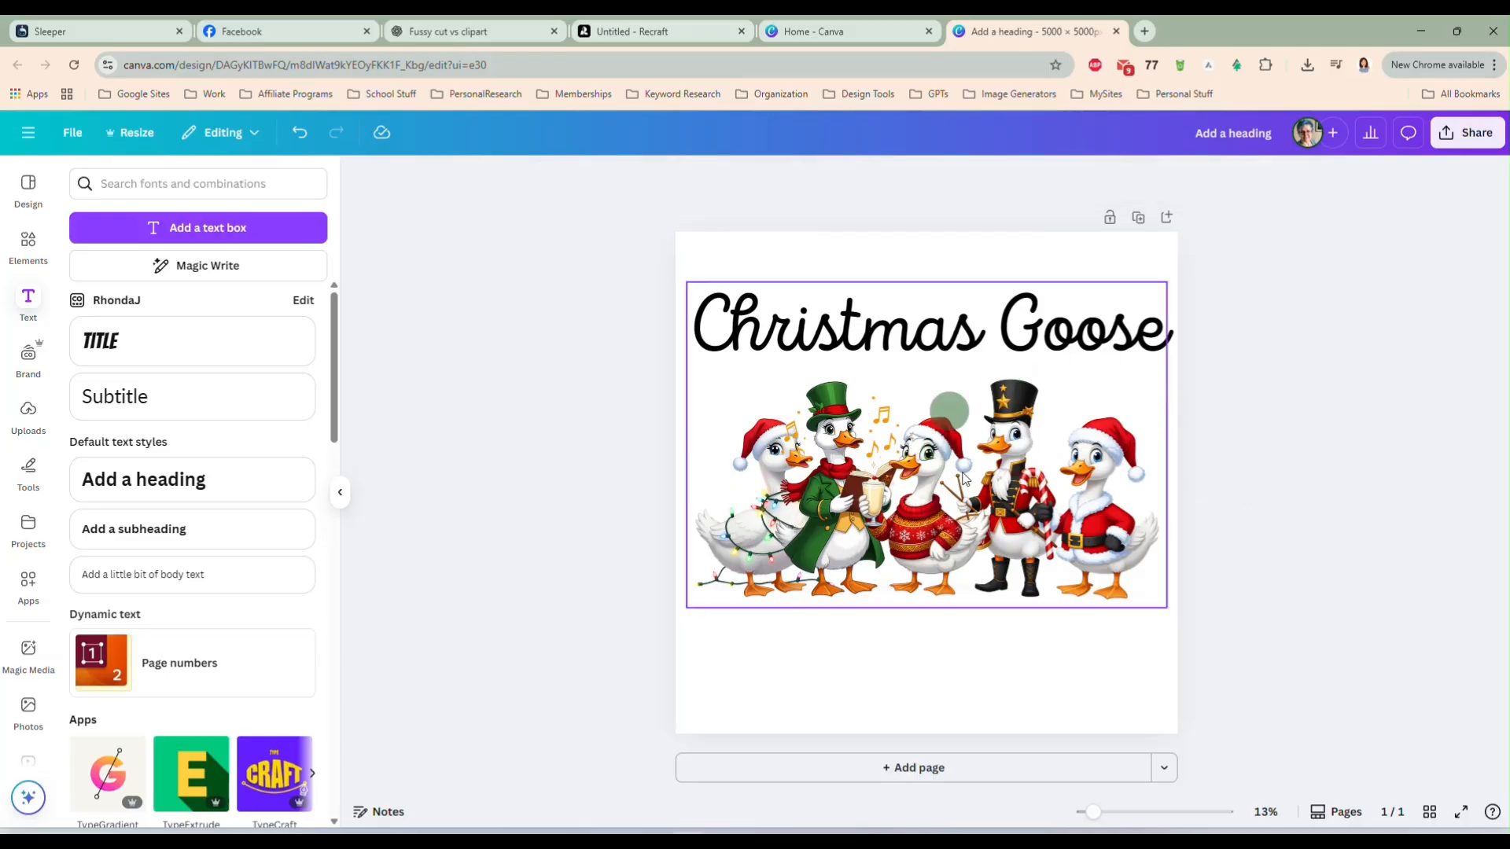
pyautogui.click(1232, 450)
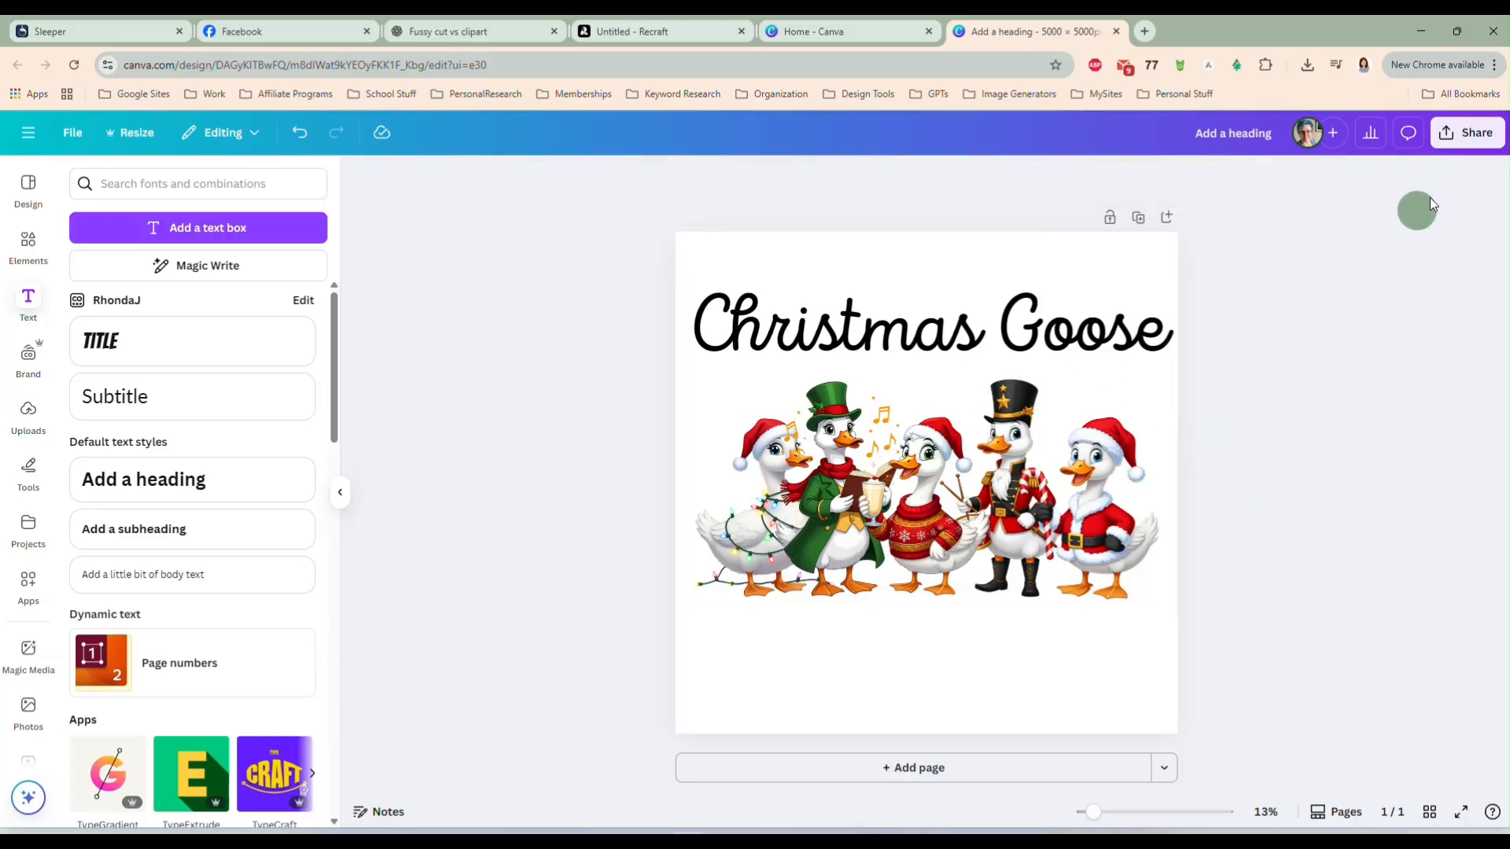
# - Download the design as a transparent-background PNG named ChristmasGoosePNG into the ChristmasGoose folder inside WIP-TEMP
pyautogui.click(1459, 146)
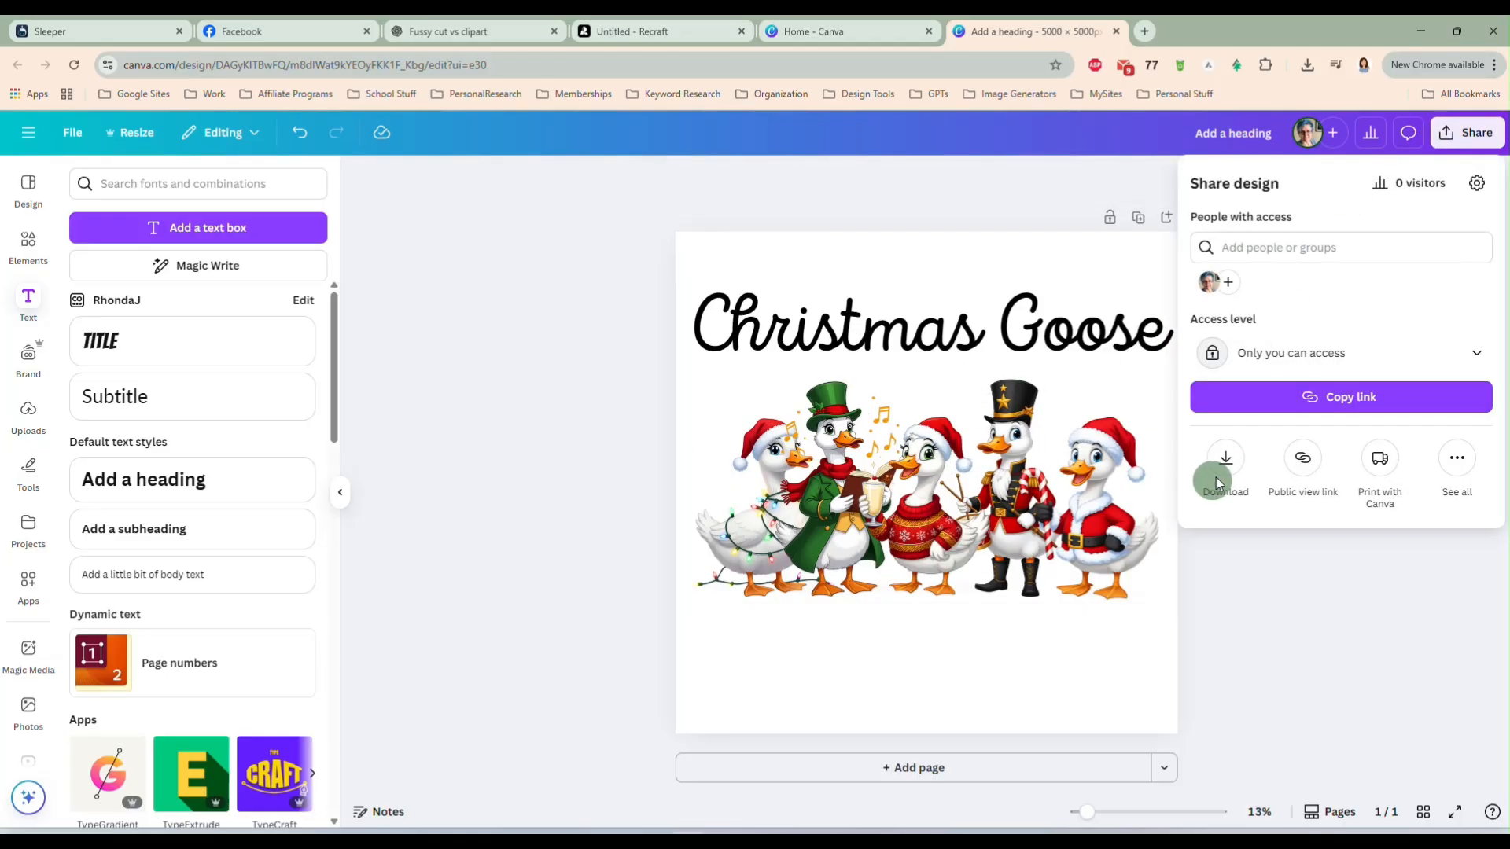
pyautogui.click(1223, 463)
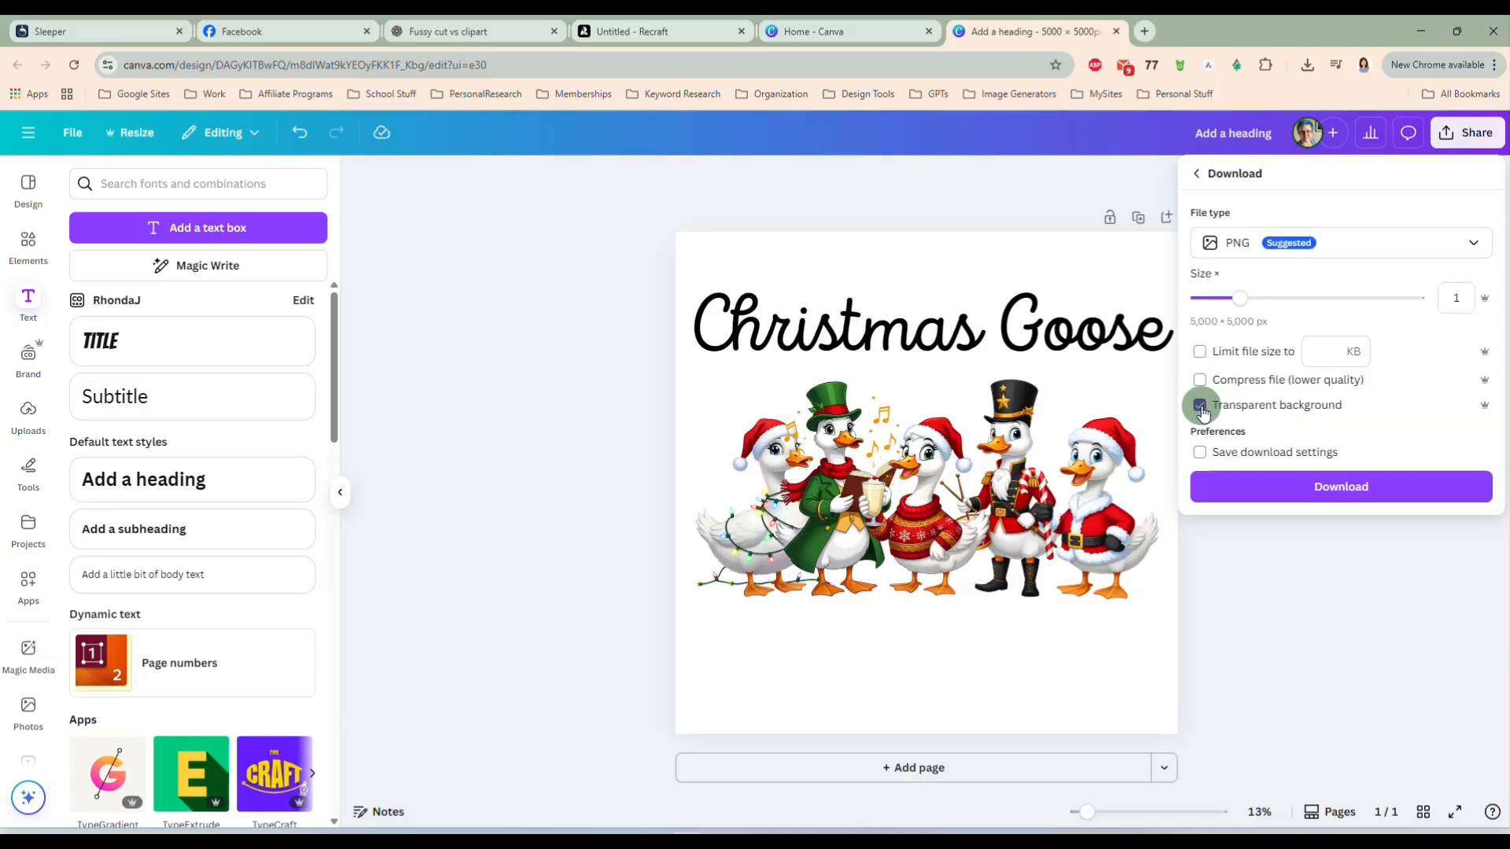
pyautogui.click(1324, 497)
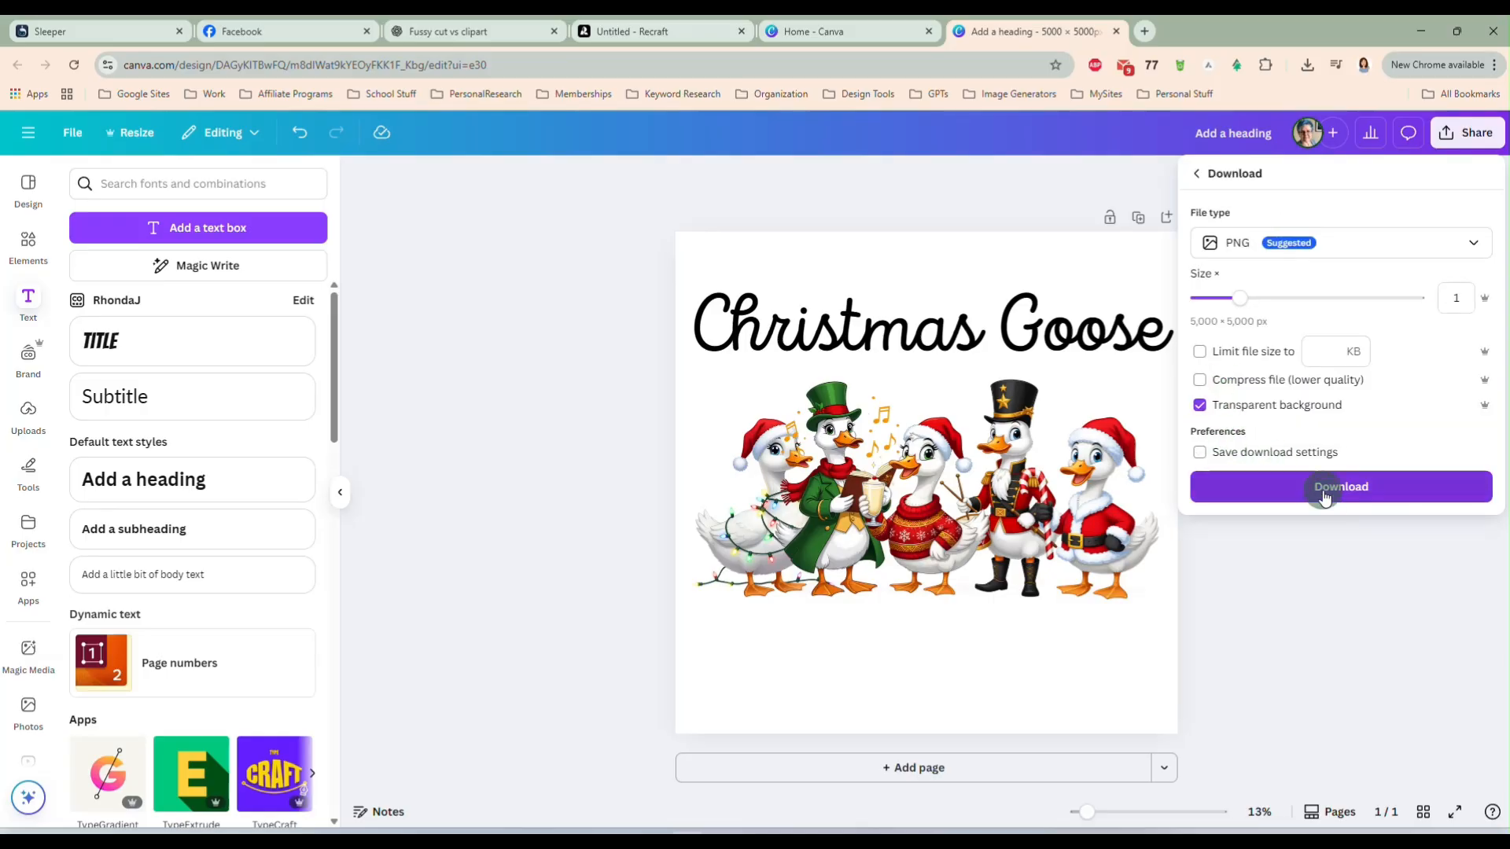
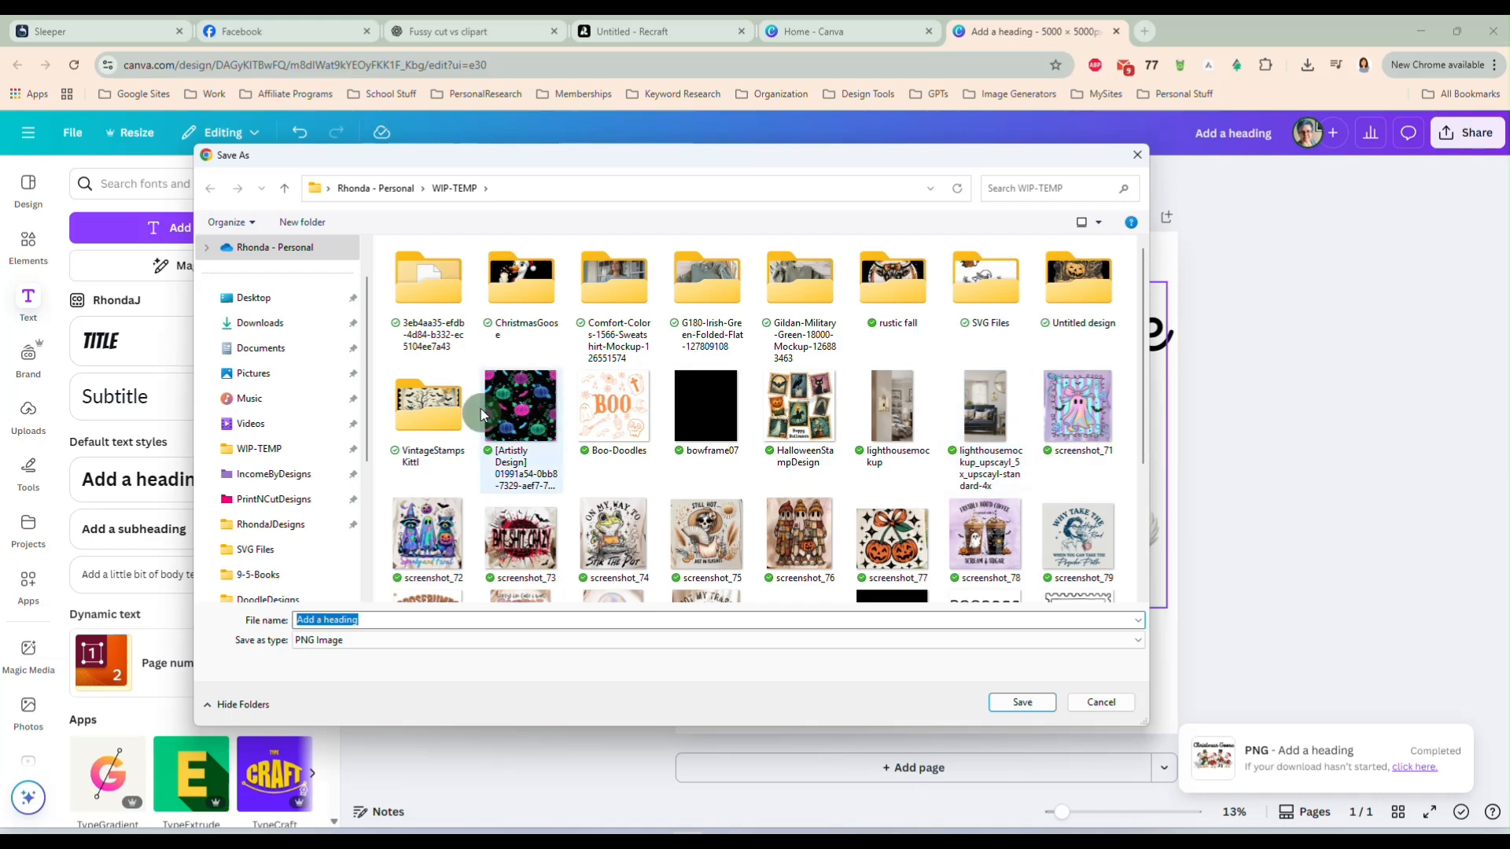
pyautogui.doubleClick(524, 297)
pyautogui.click(522, 646)
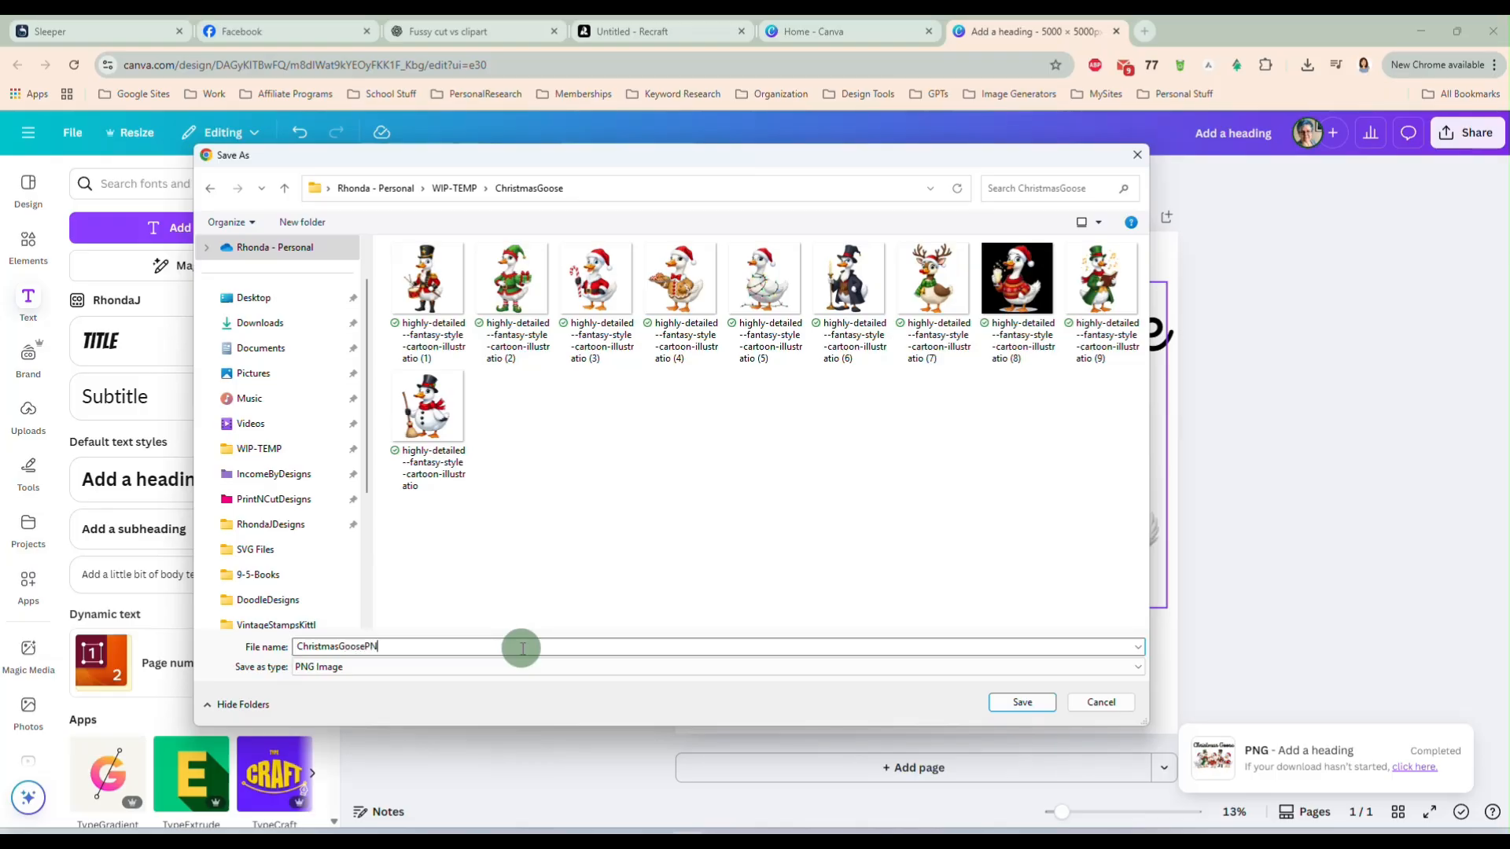
pyautogui.press('Return')
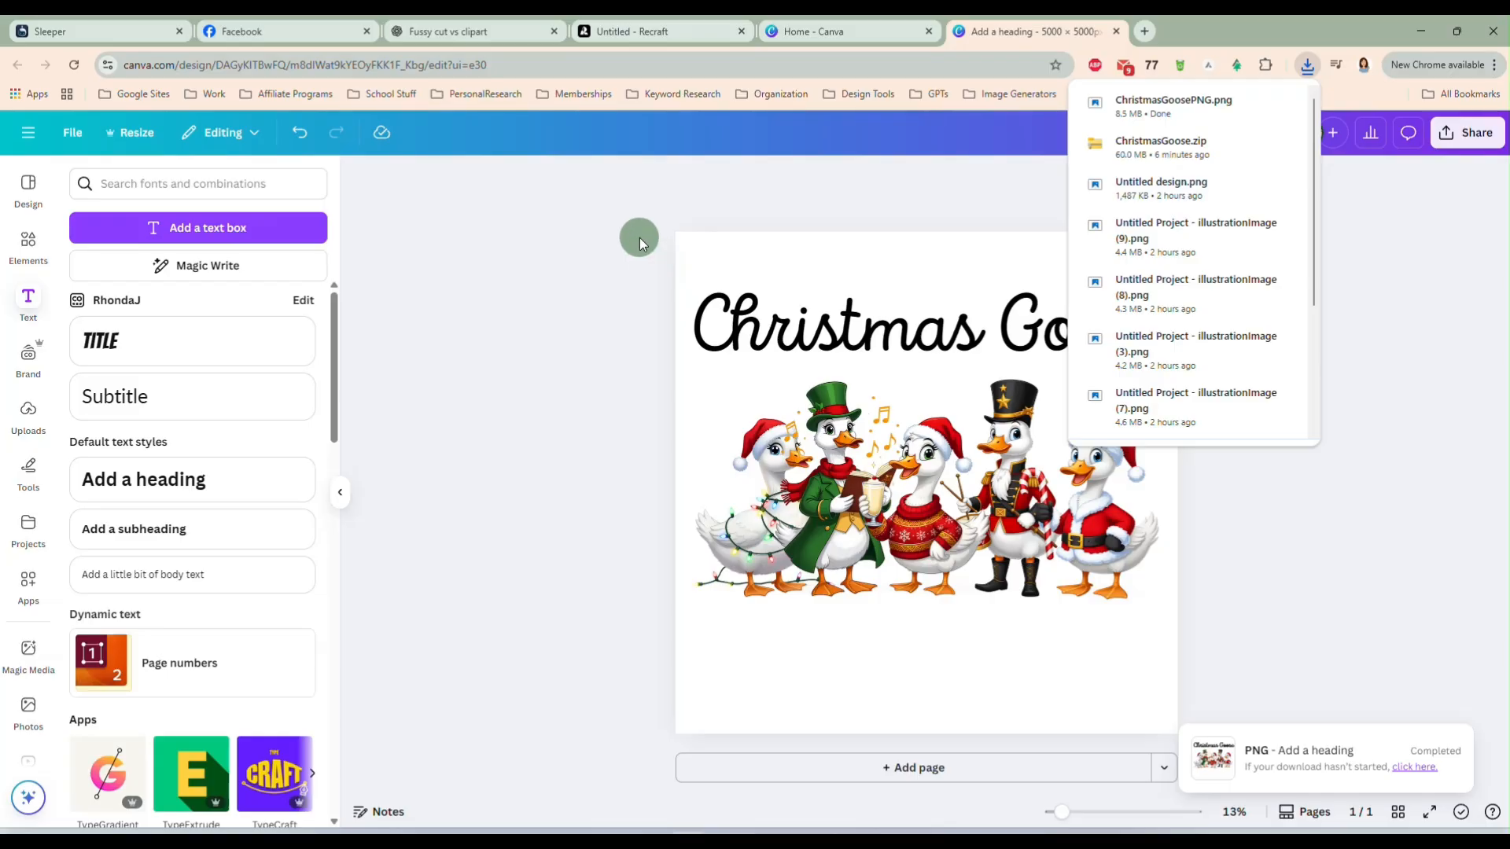
pyautogui.click(908, 199)
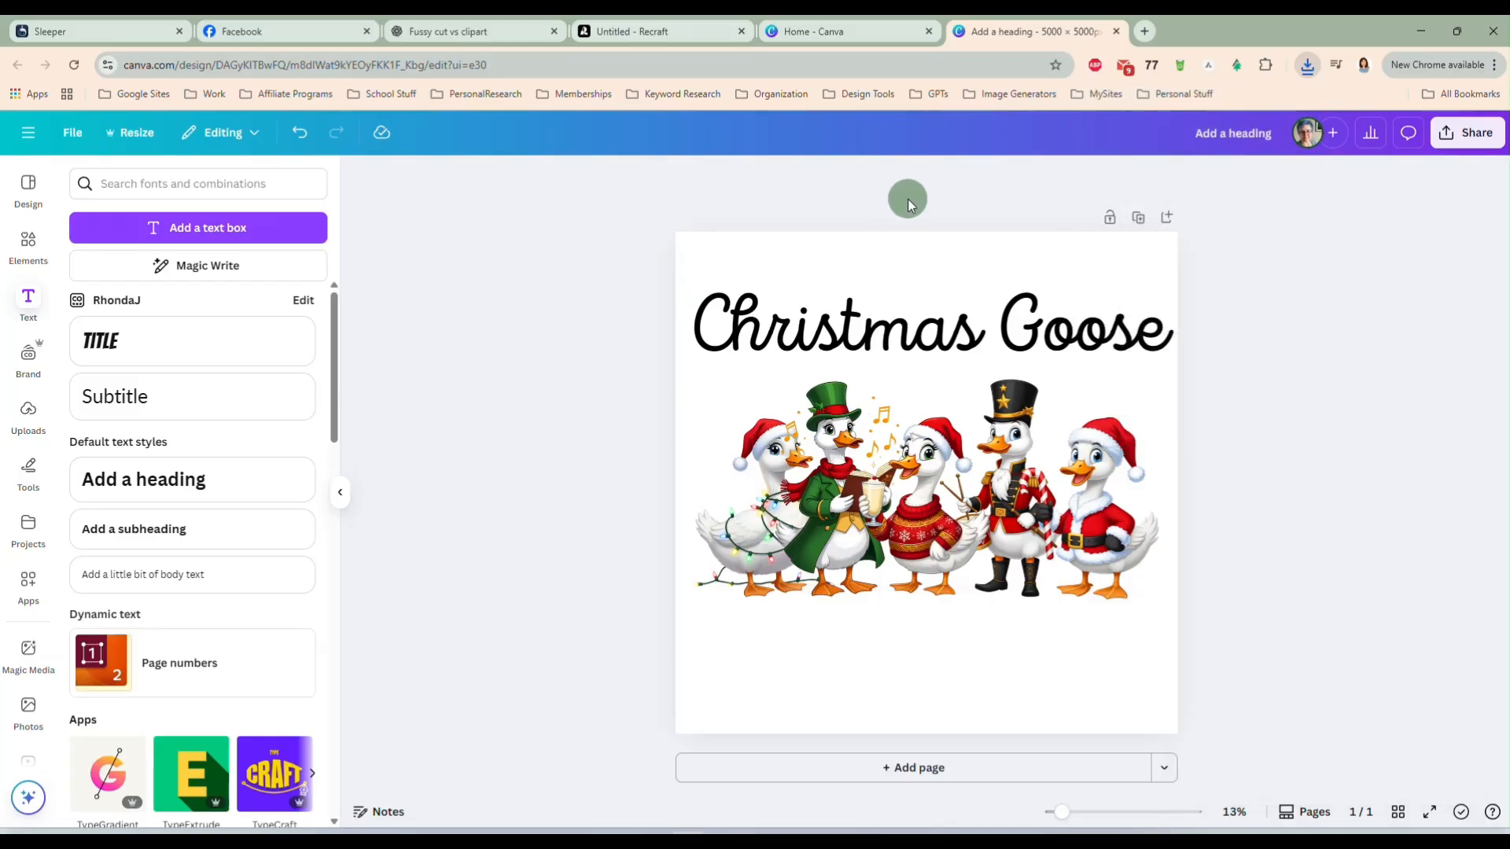
# - Create a new custom-size Canva design 8.5 in wide and 11 in high
pyautogui.click(854, 36)
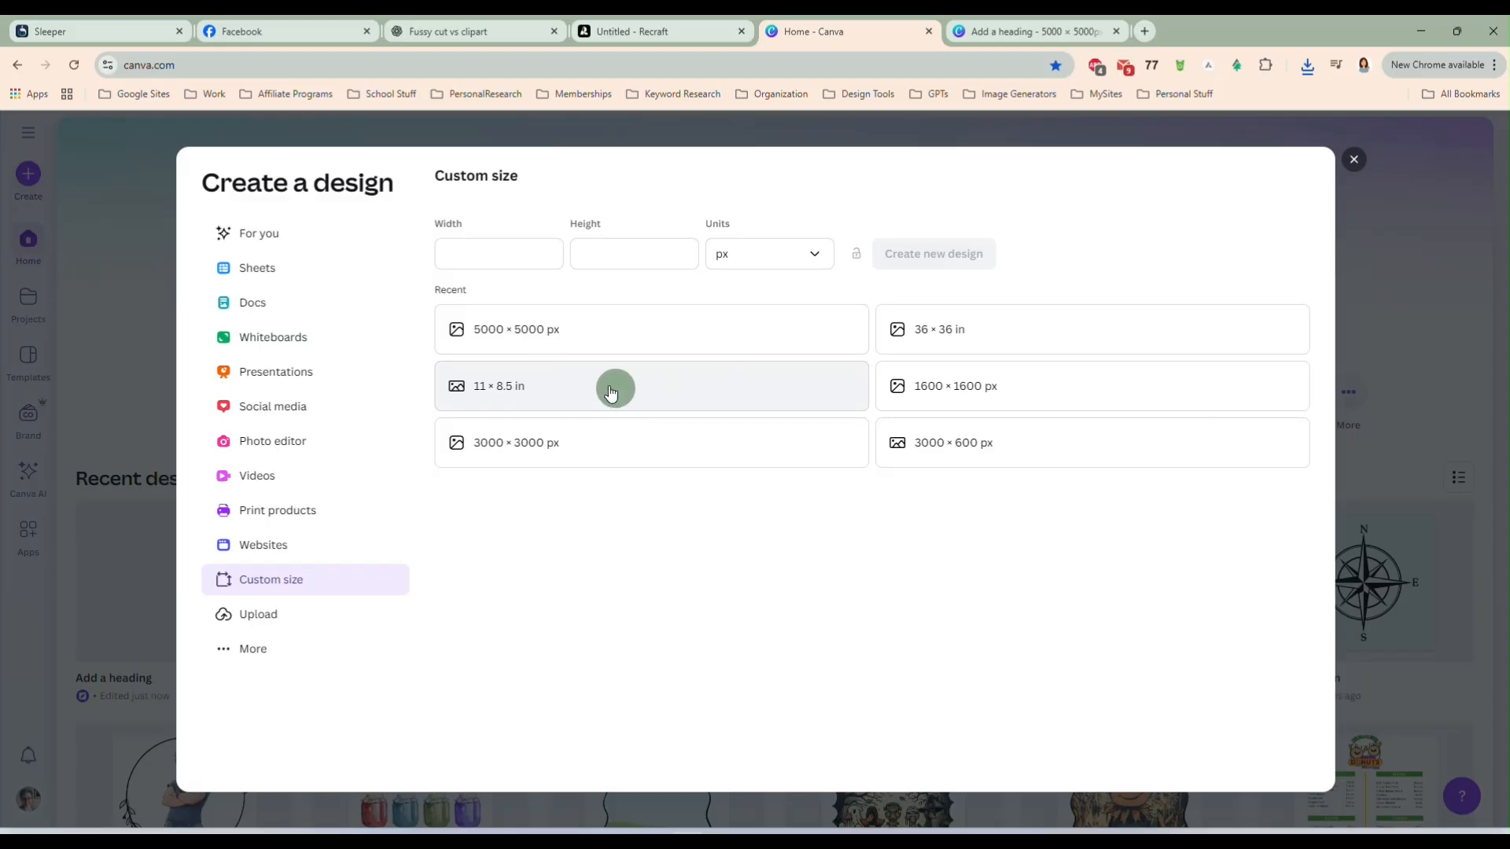
pyautogui.click(756, 257)
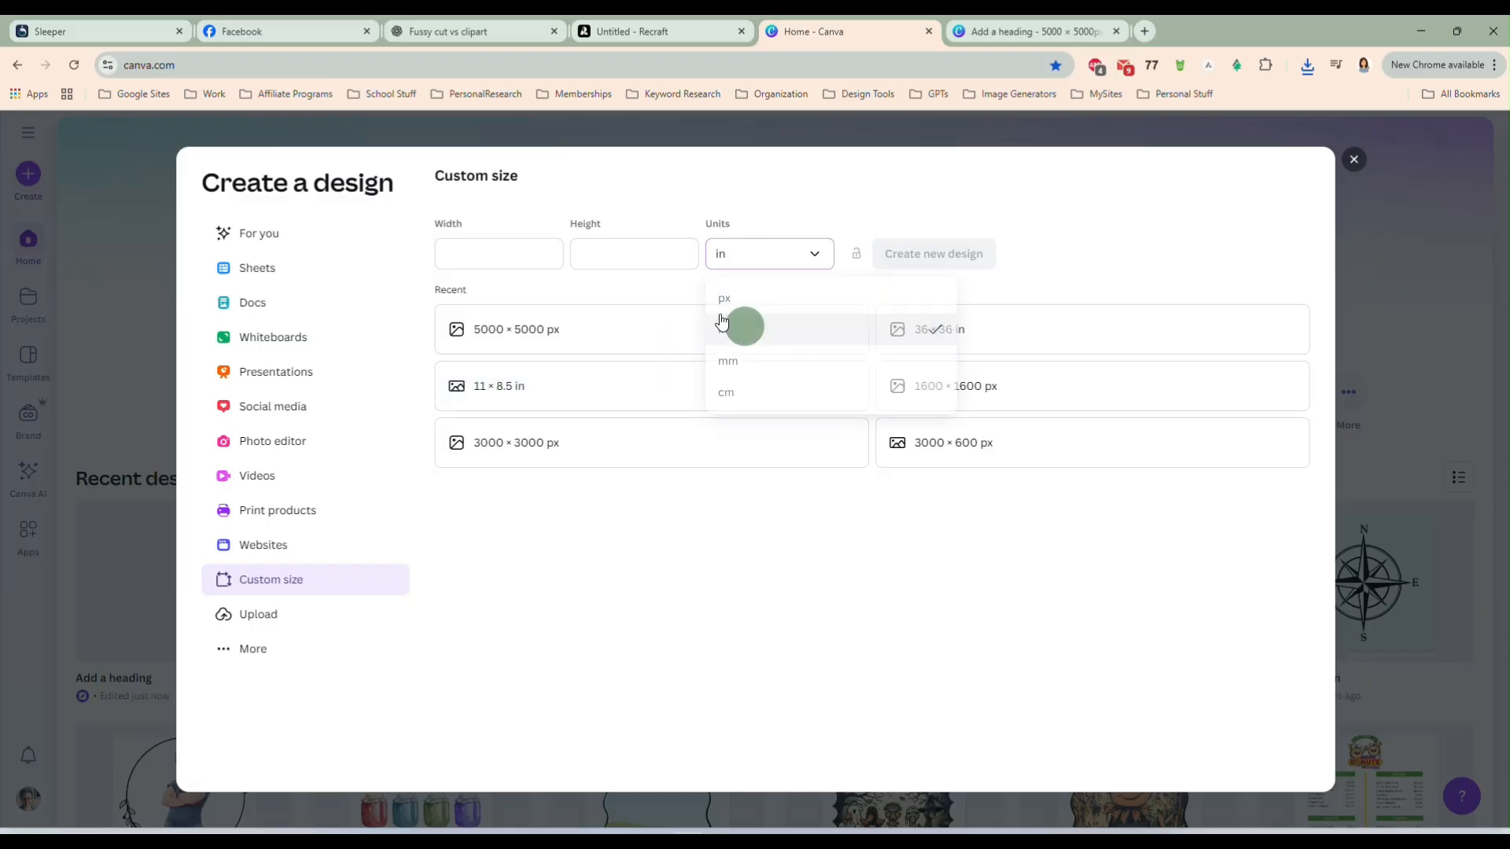
pyautogui.click(748, 323)
pyautogui.click(516, 253)
pyautogui.write('8')
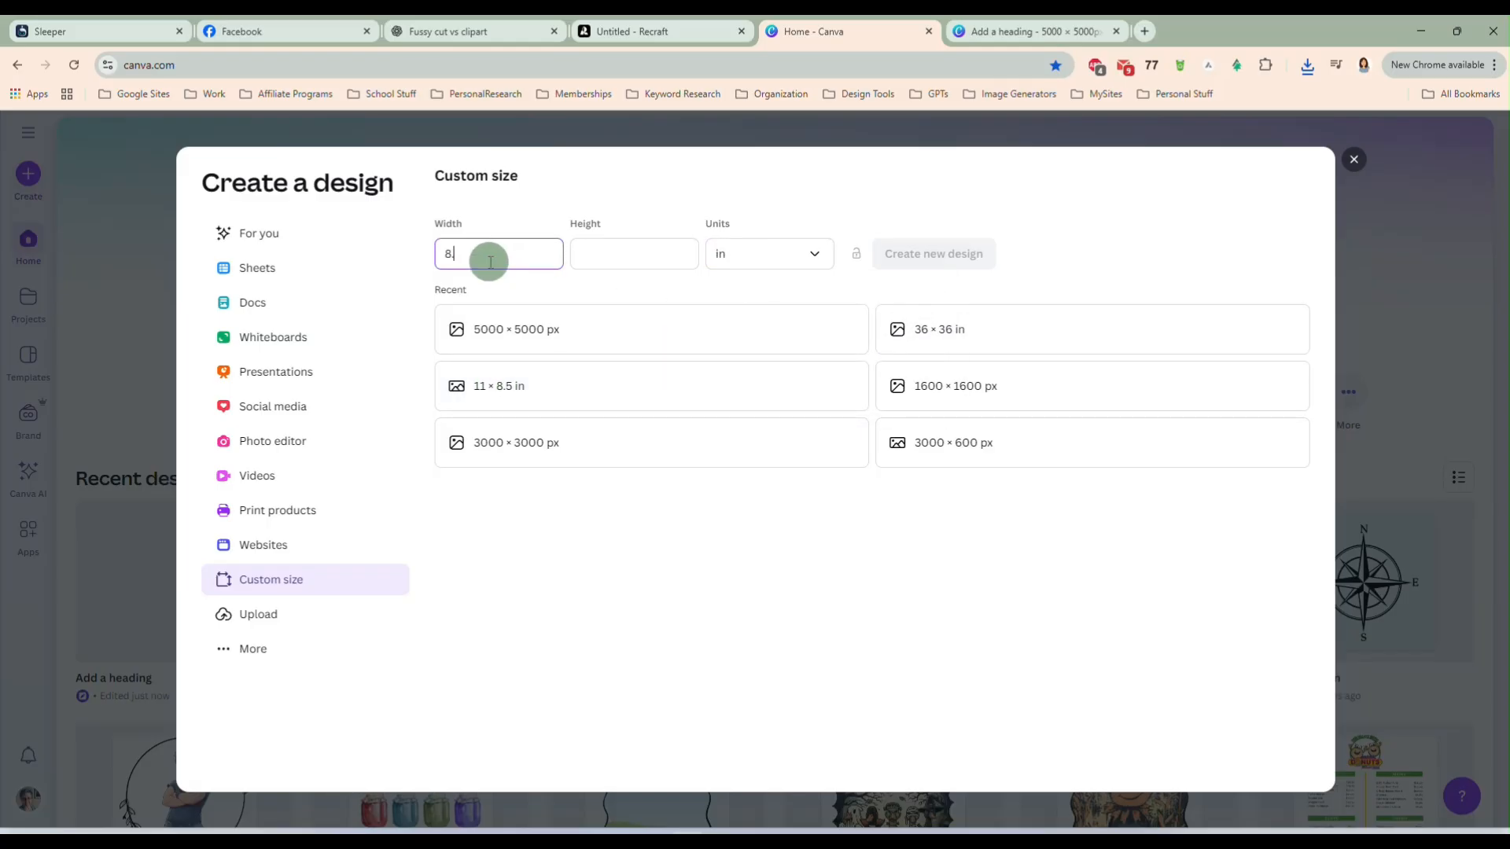
pyautogui.write('.5')
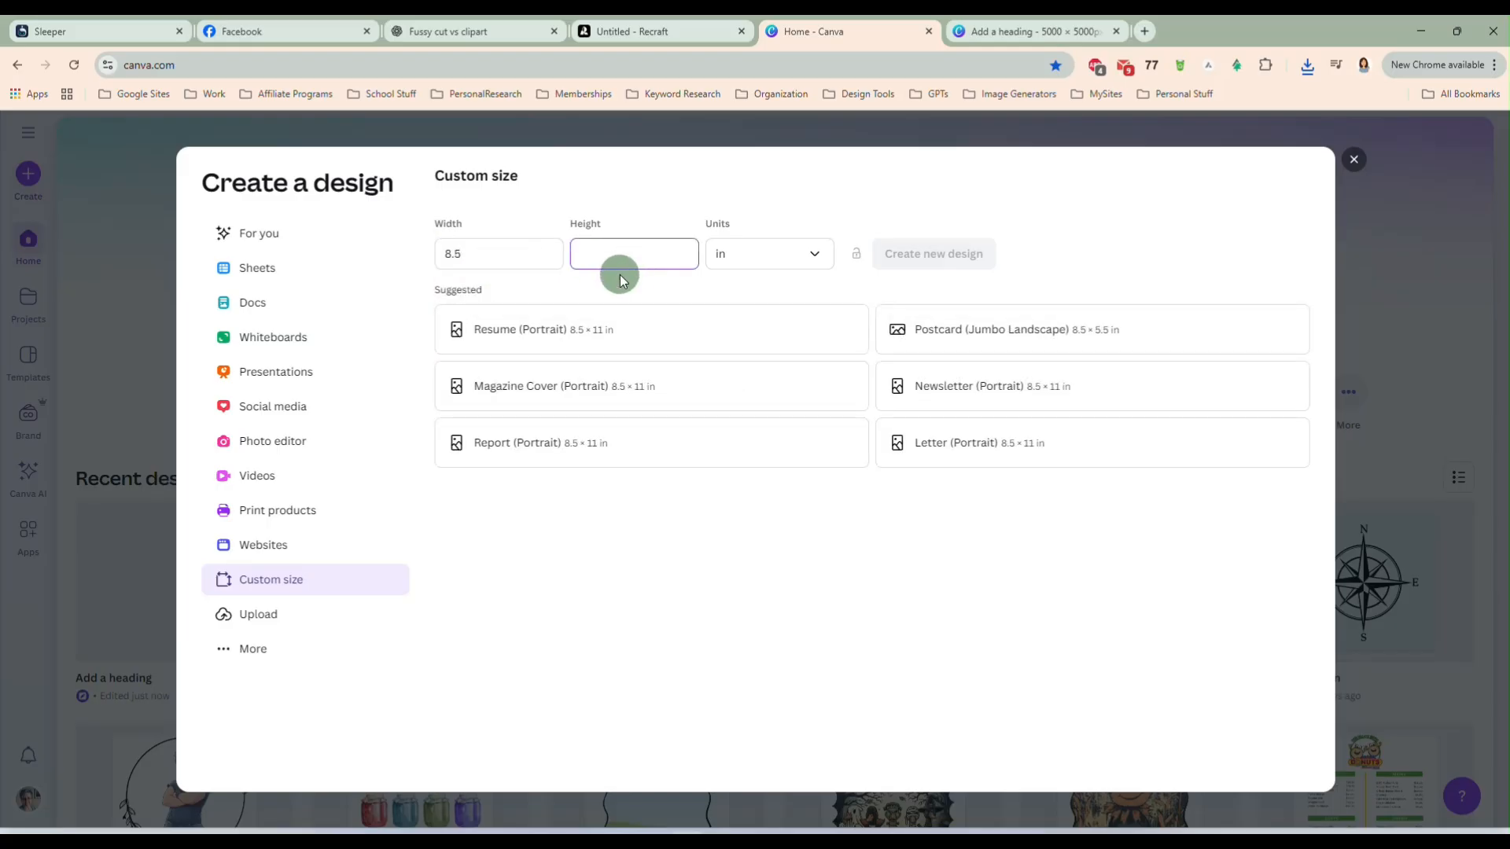
pyautogui.write('11')
pyautogui.click(936, 253)
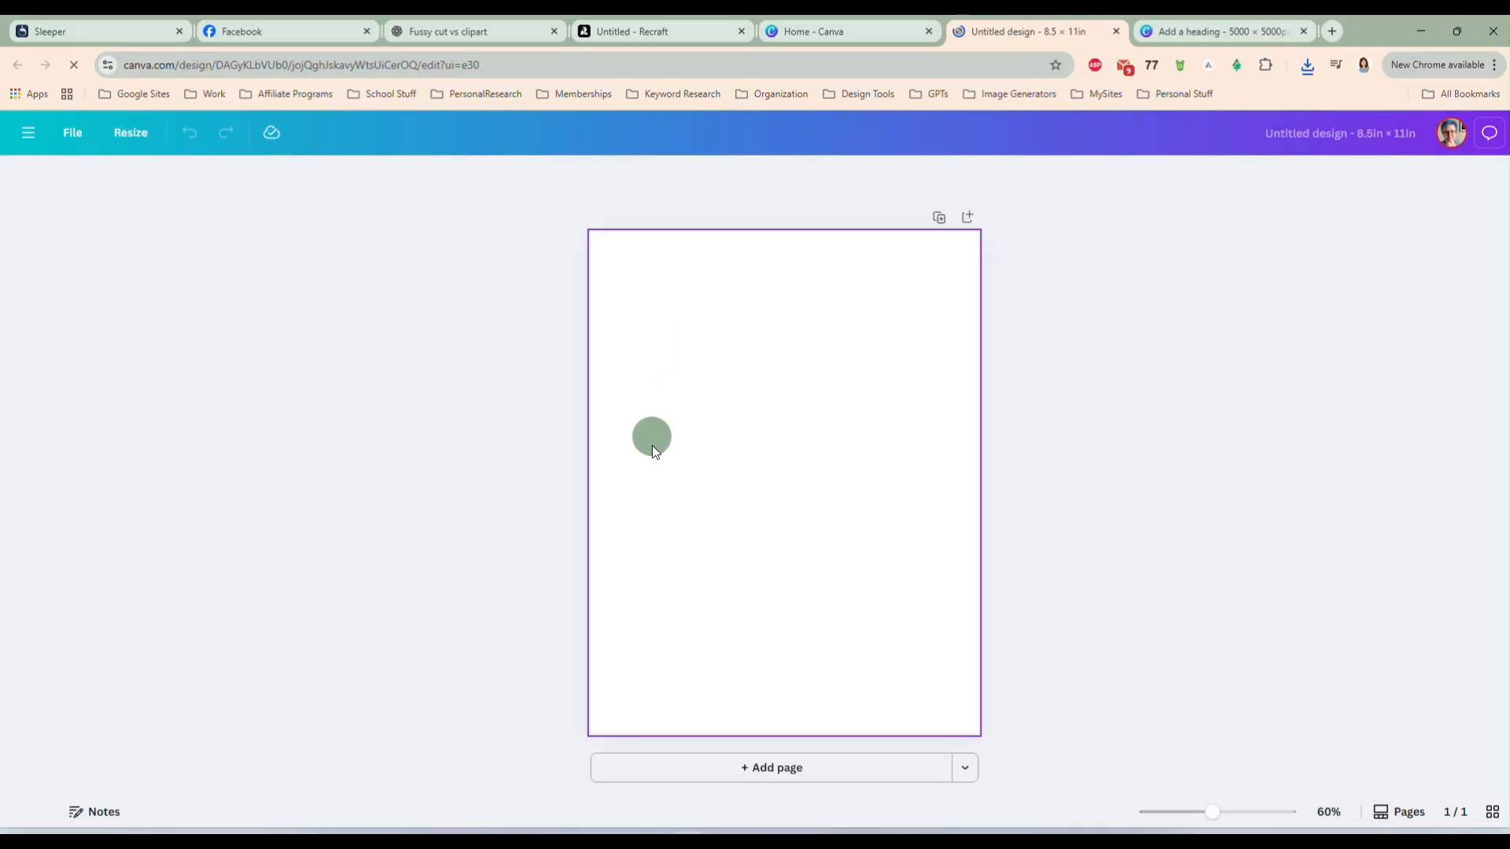
pyautogui.click(791, 435)
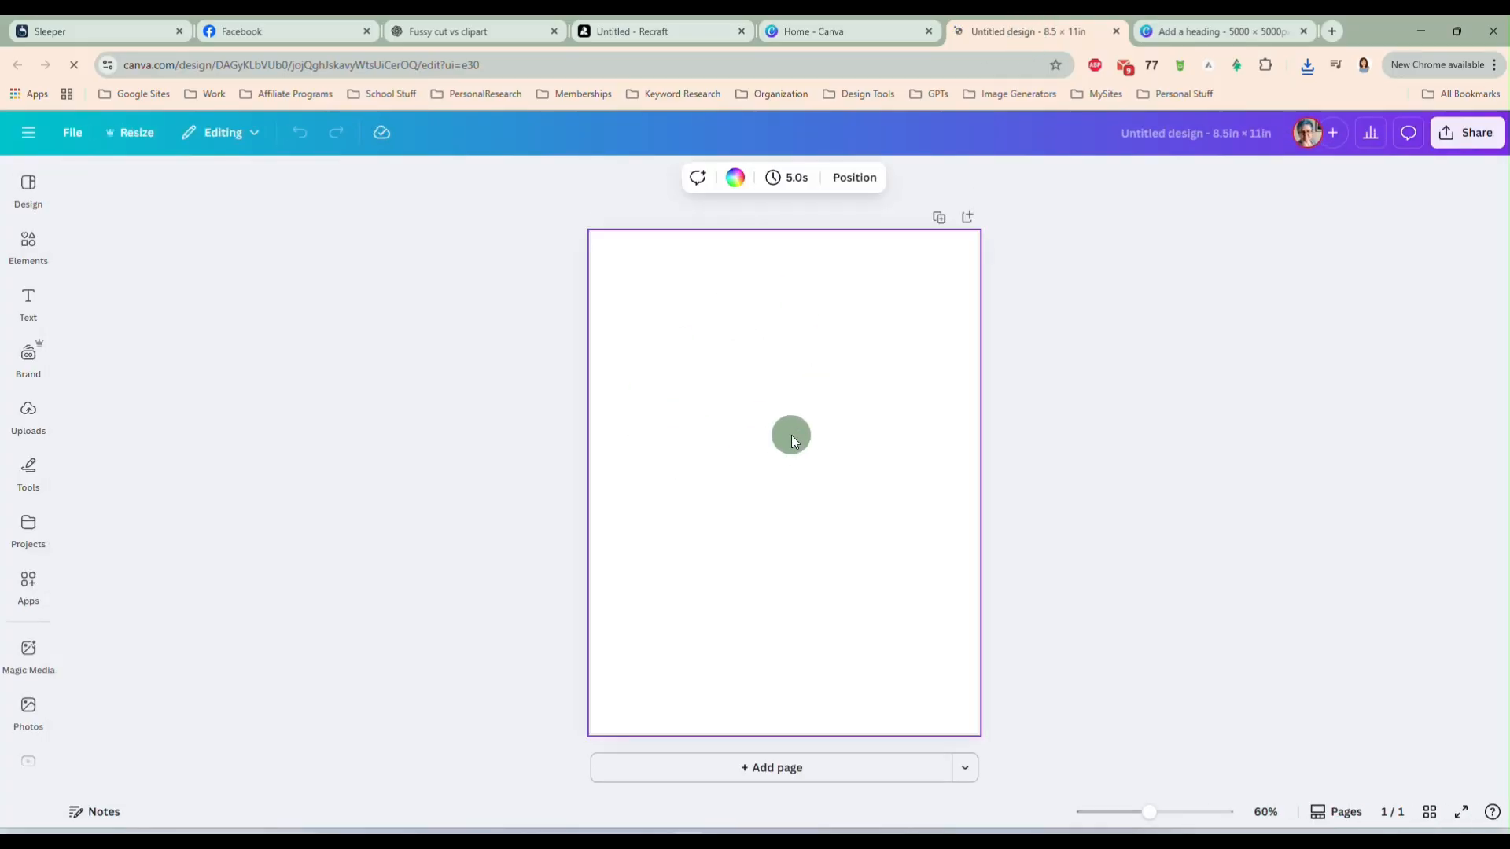
# - Add the uploaded caroling goose in the green top hat, shrink it to about 3.3 in, and place it in the page's upper-left area
pyautogui.click(28, 408)
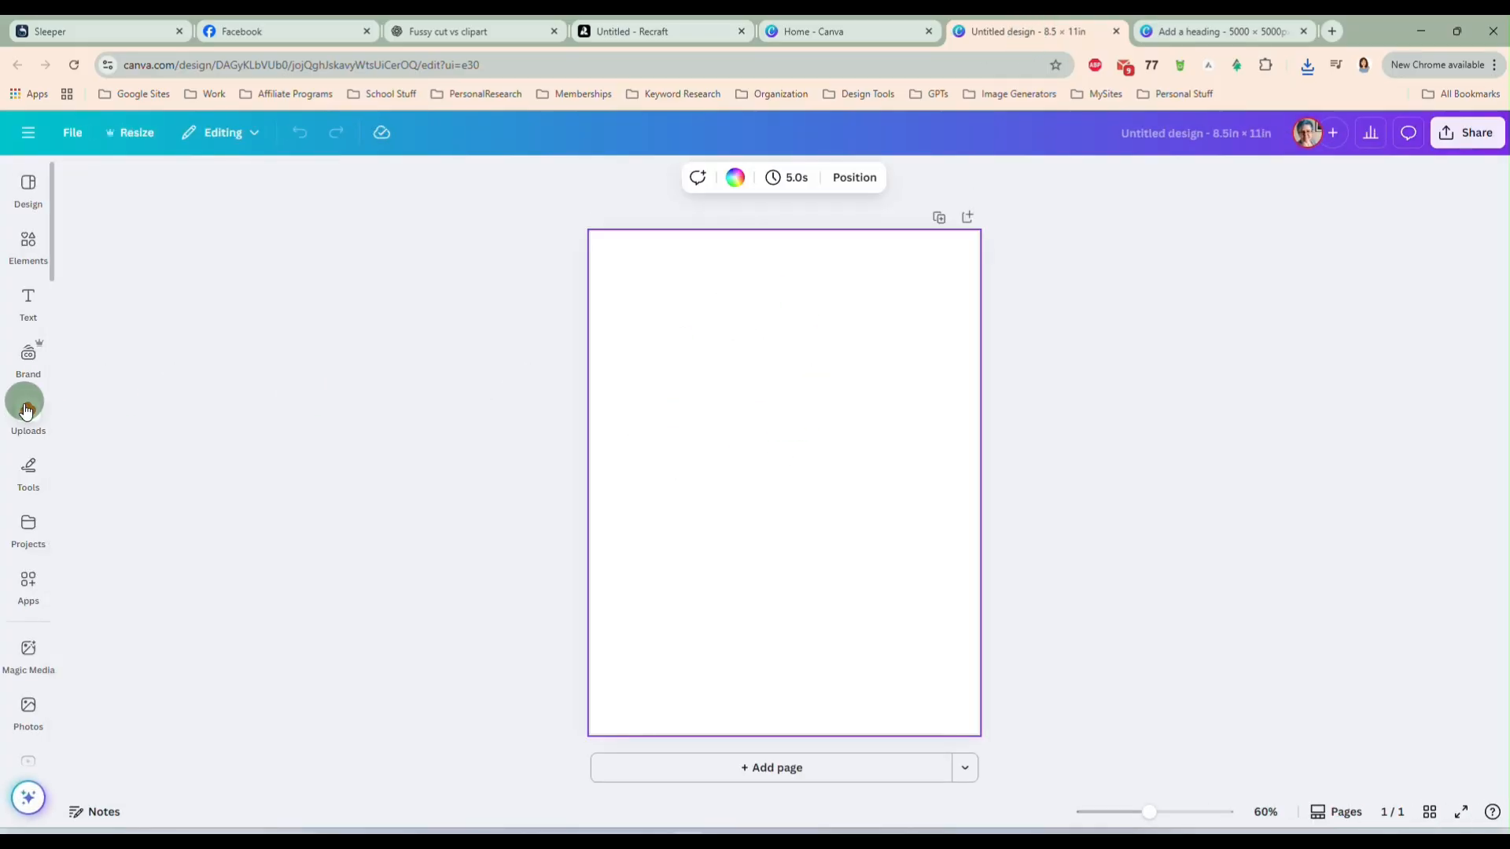
pyautogui.click(289, 395)
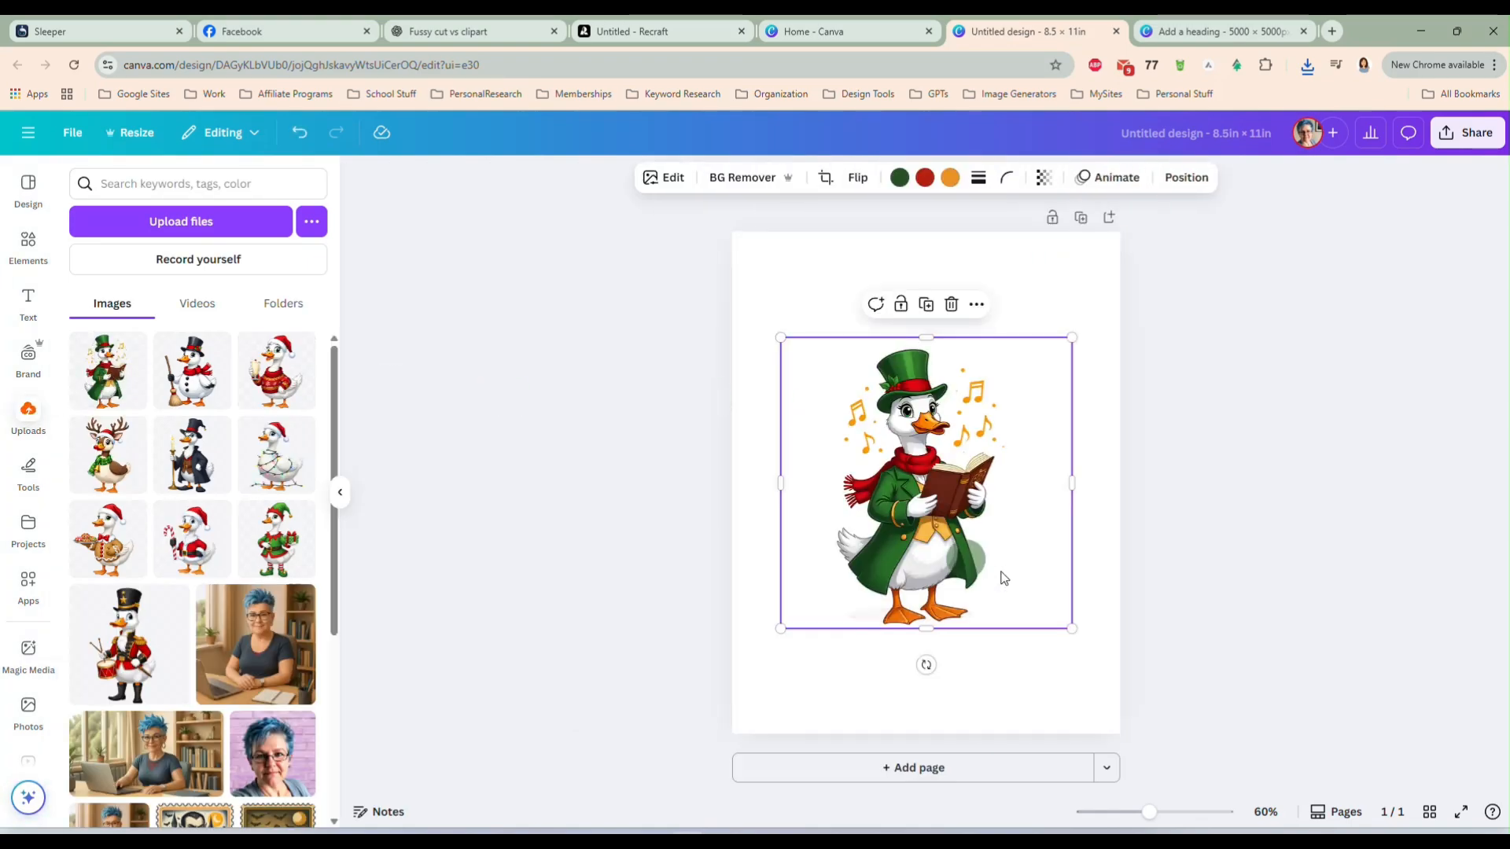
pyautogui.moveTo(1066, 625); pyautogui.dragTo(927, 491)
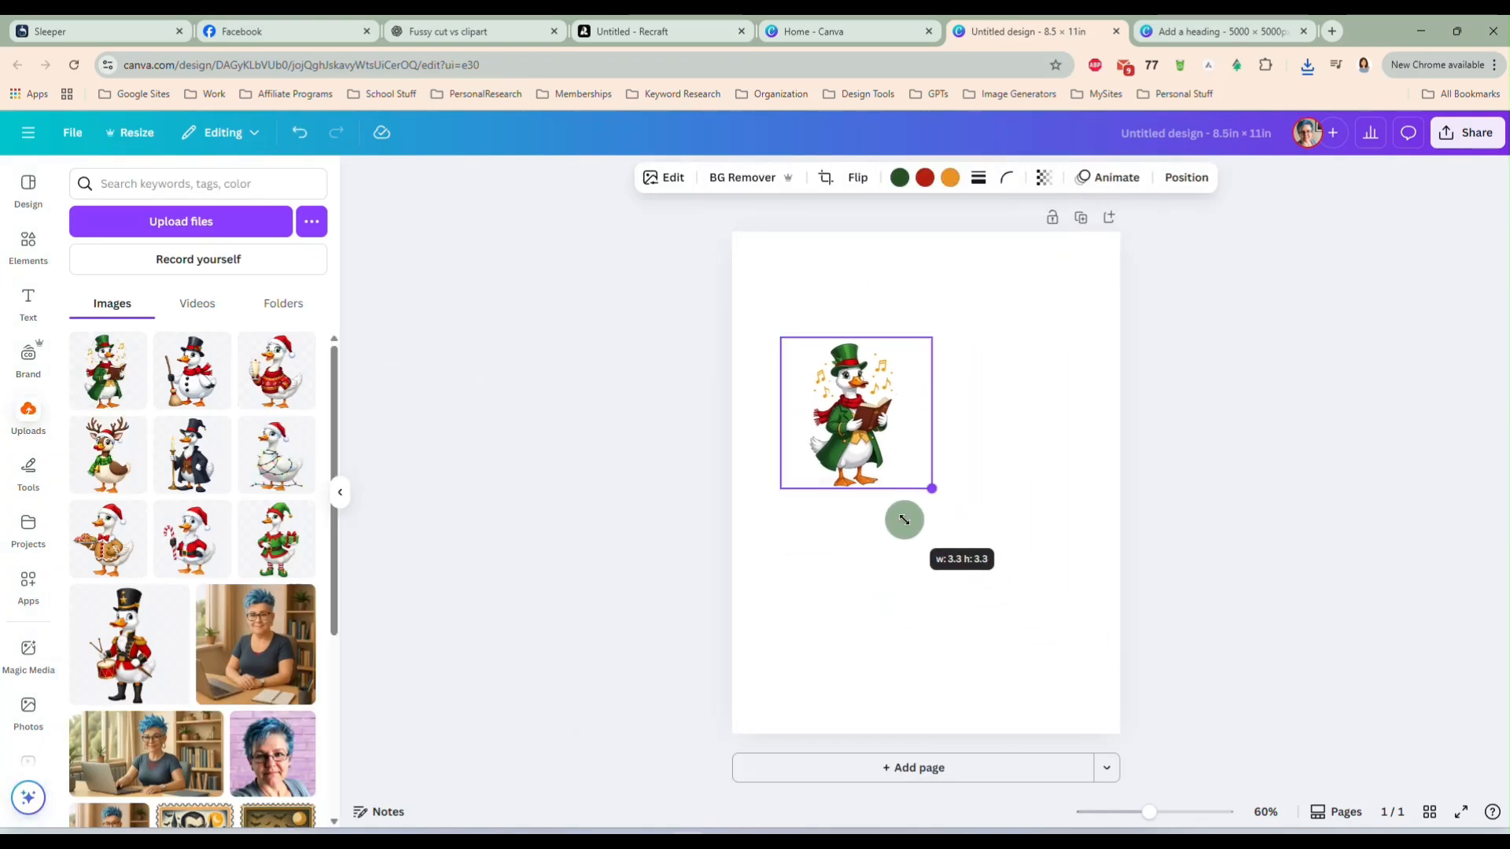
pyautogui.moveTo(844, 418); pyautogui.dragTo(803, 326)
# - Add the snowman goose with the broom, shrink it, and place it directly below the caroling goose
pyautogui.click(214, 381)
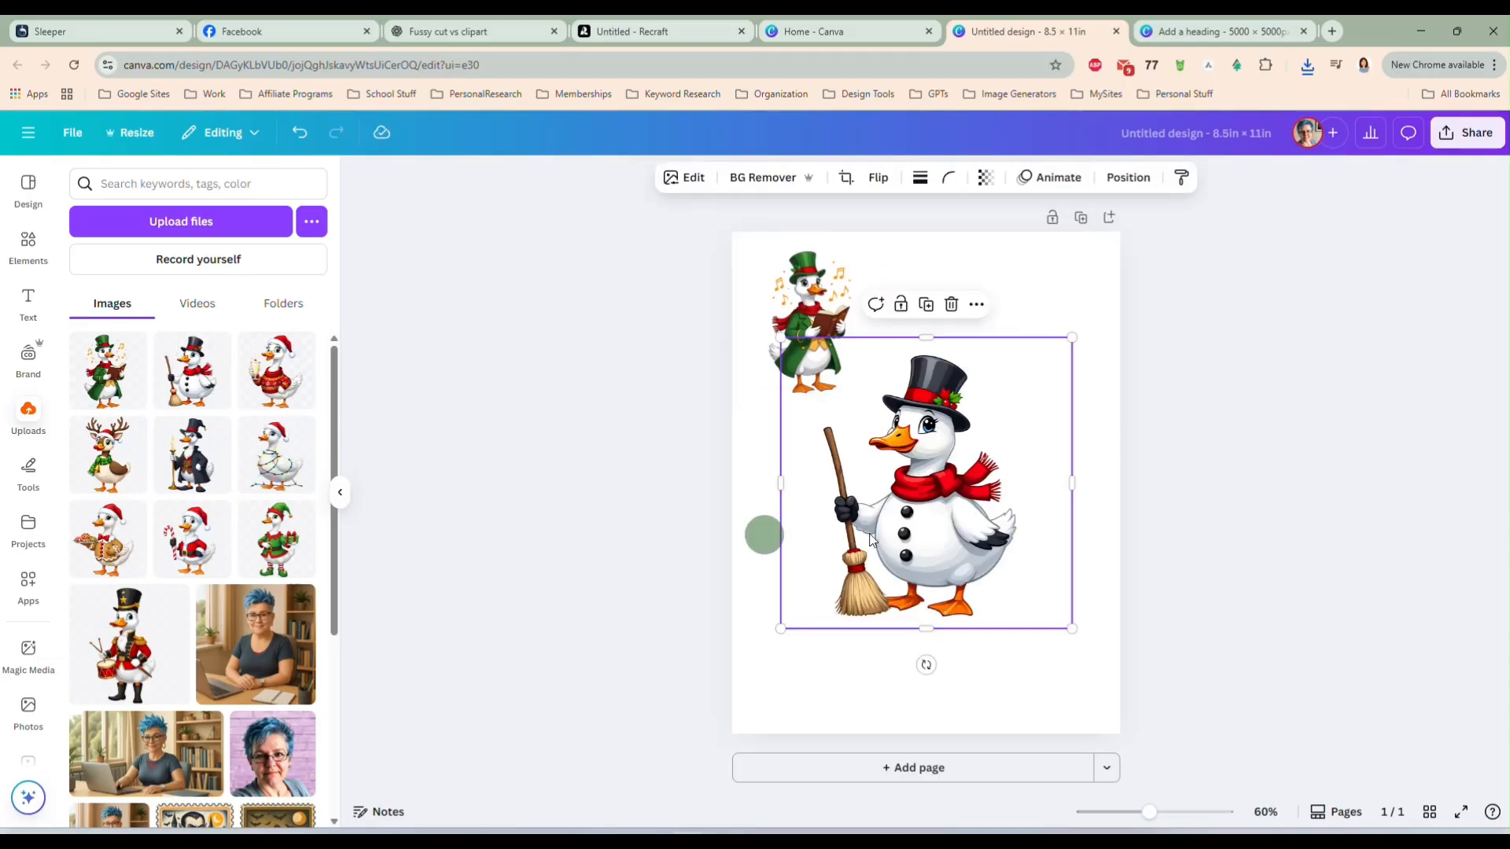
pyautogui.moveTo(1072, 624); pyautogui.dragTo(920, 476)
pyautogui.moveTo(841, 407); pyautogui.dragTo(803, 478)
pyautogui.moveTo(879, 547); pyautogui.dragTo(843, 517)
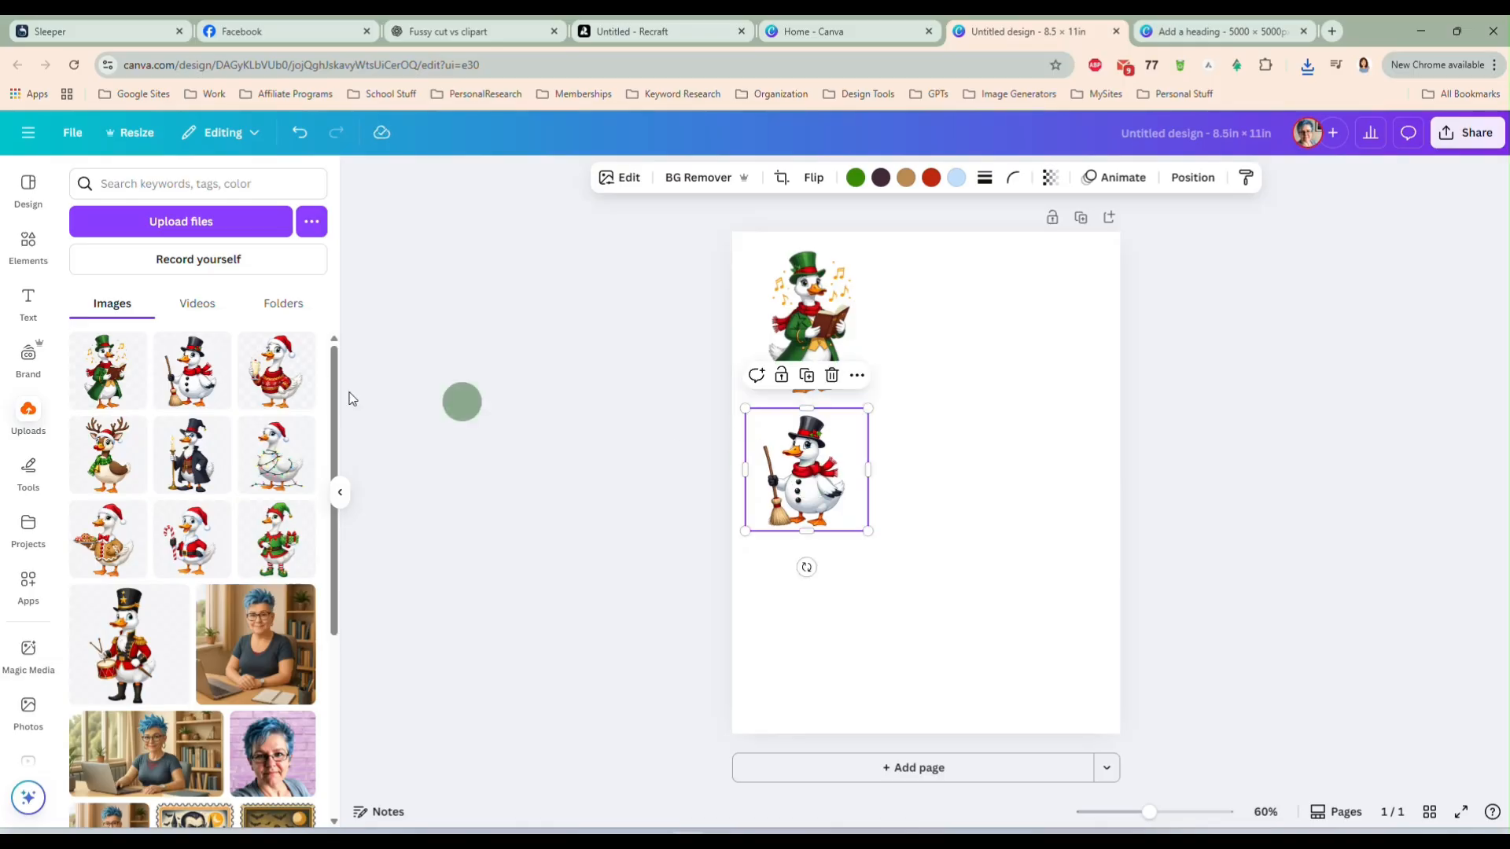
# - Add the goose in the red Christmas sweater, shrink it, and place it below the snowman goose
pyautogui.moveTo(276, 370); pyautogui.dragTo(862, 607)
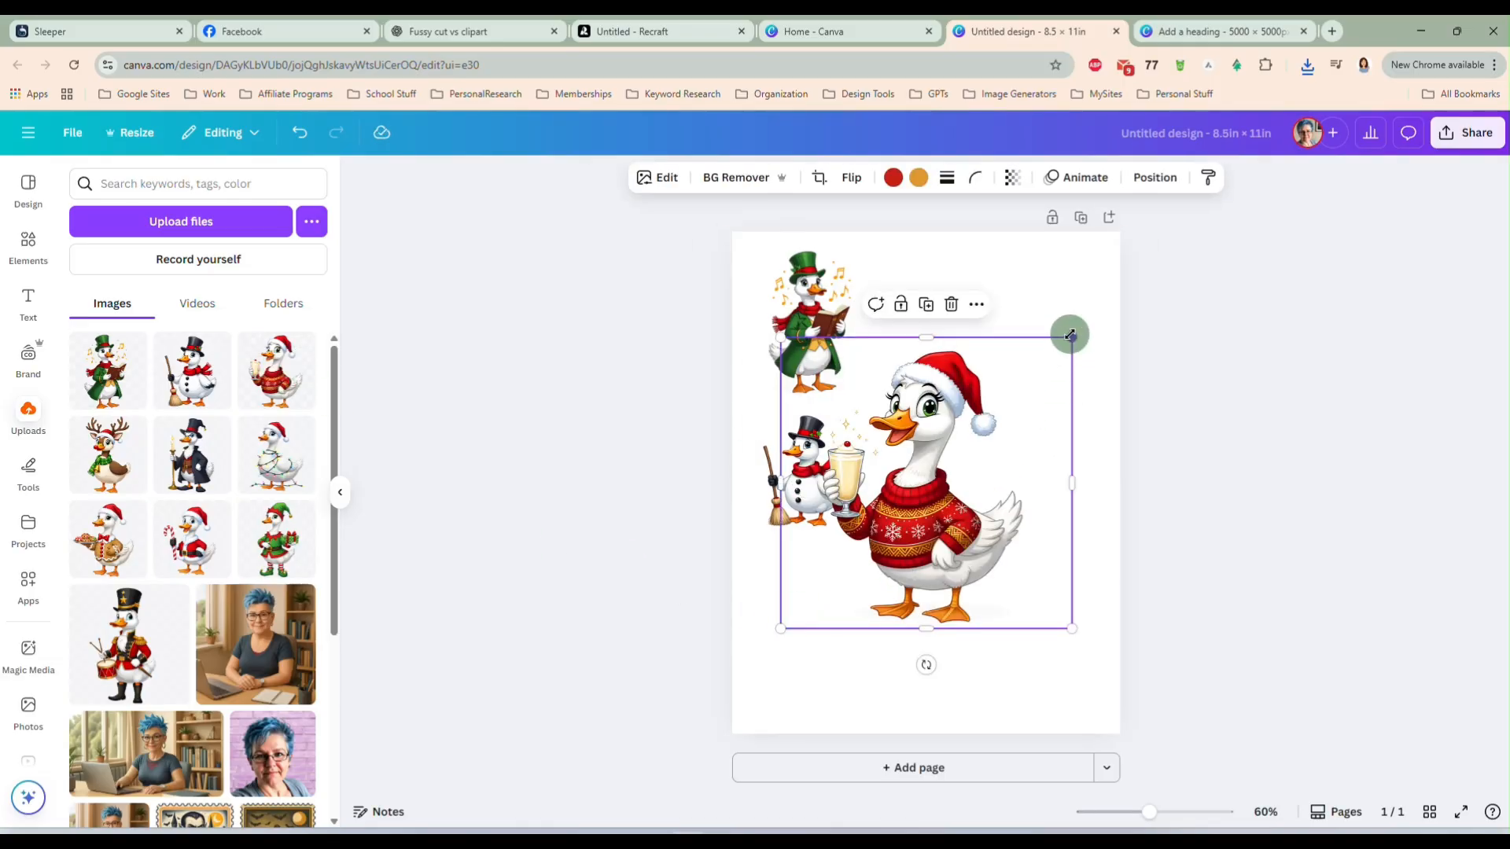
pyautogui.moveTo(1070, 335); pyautogui.dragTo(913, 495)
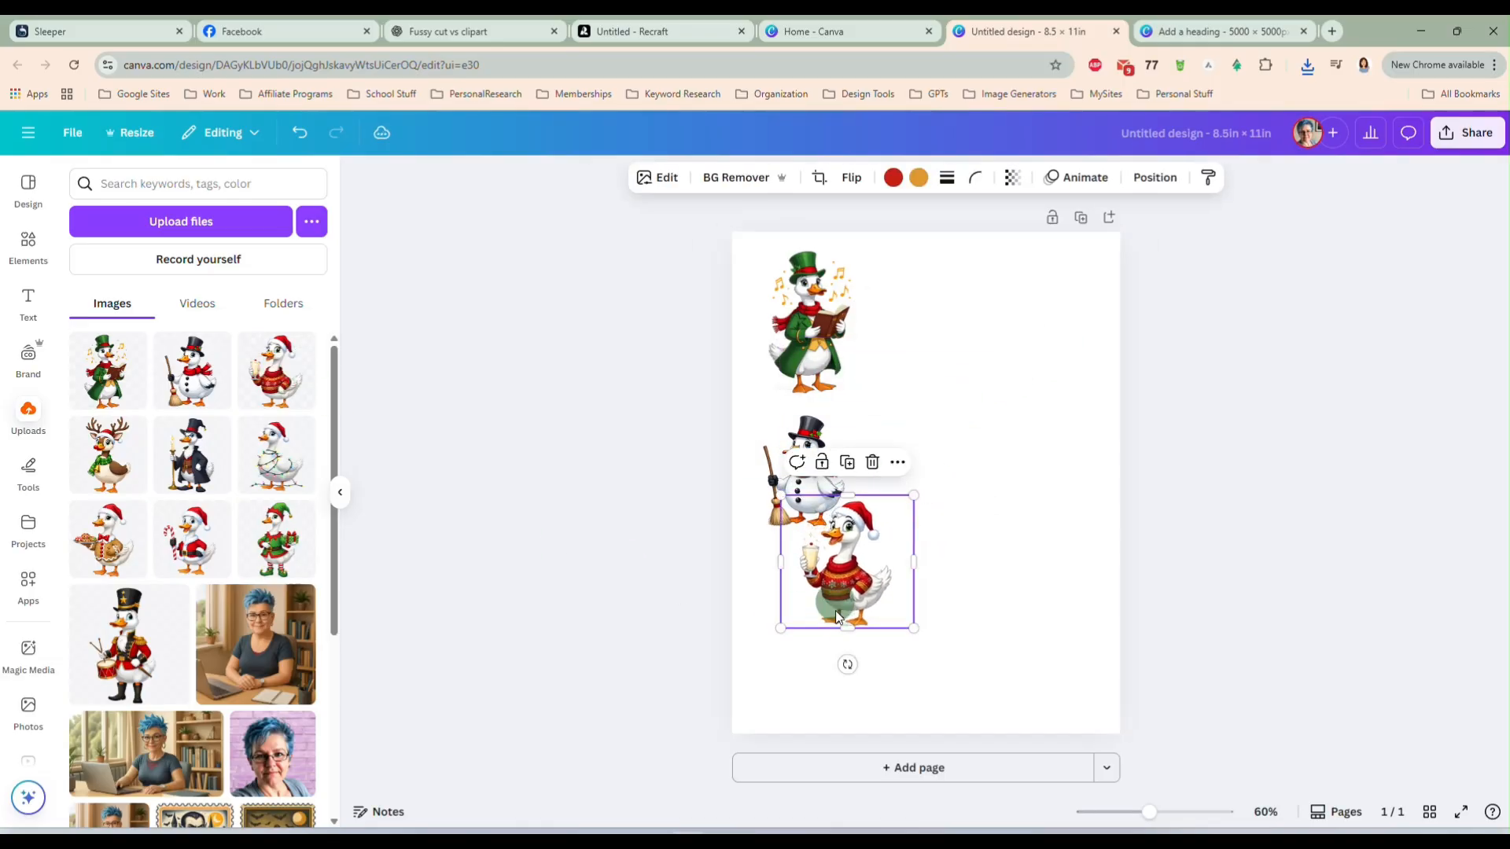
pyautogui.moveTo(835, 610); pyautogui.dragTo(792, 661)
# - Shift the caroling, snowman and red-sweater geese closer to the page's left edge so they form a column
pyautogui.click(805, 319)
pyautogui.moveTo(805, 319); pyautogui.dragTo(786, 317)
pyautogui.click(818, 488)
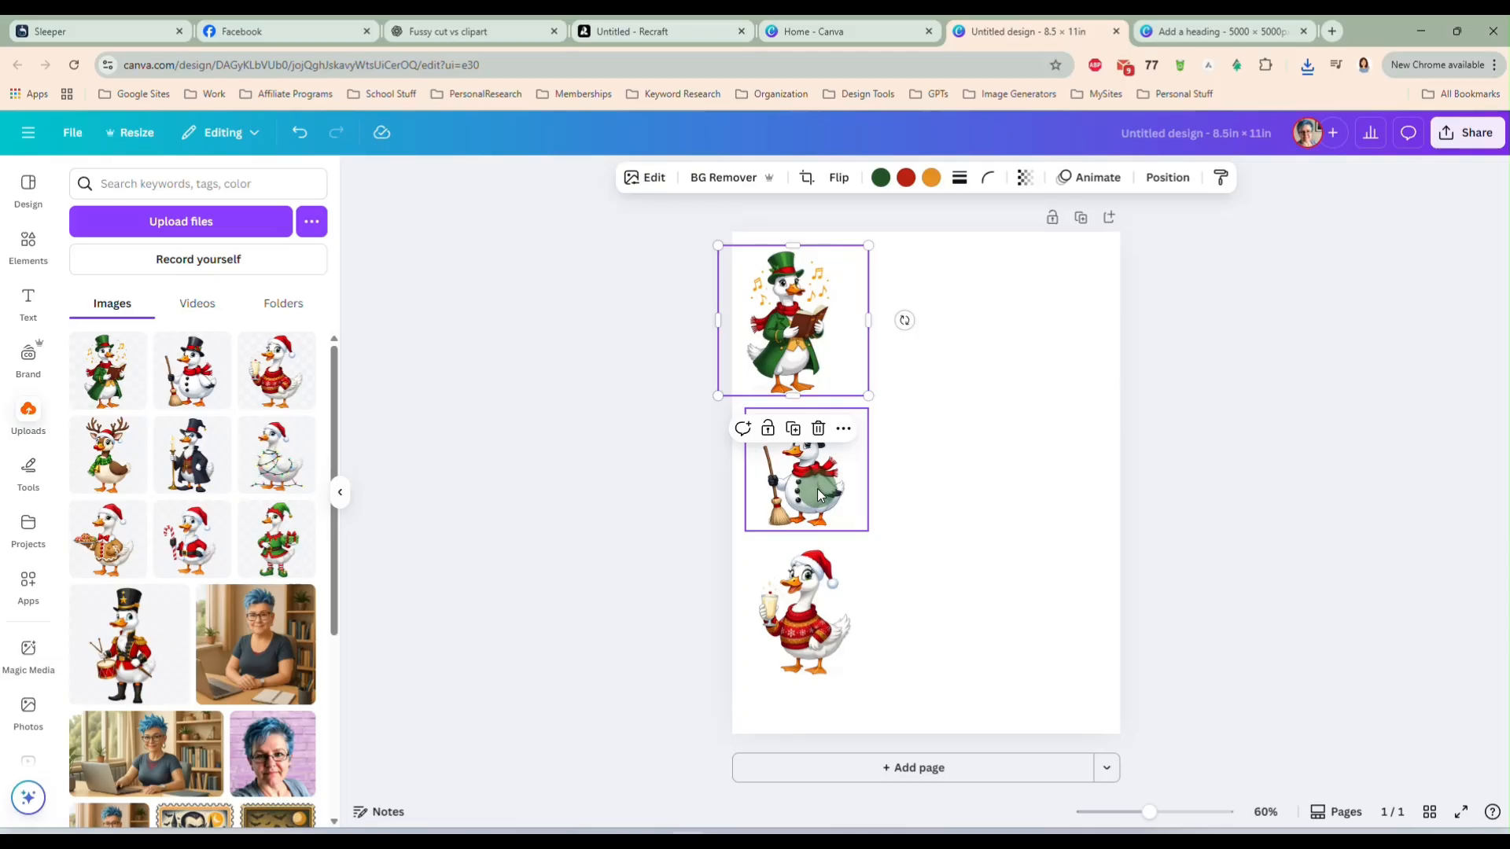
pyautogui.moveTo(818, 488); pyautogui.dragTo(798, 489)
pyautogui.click(805, 633)
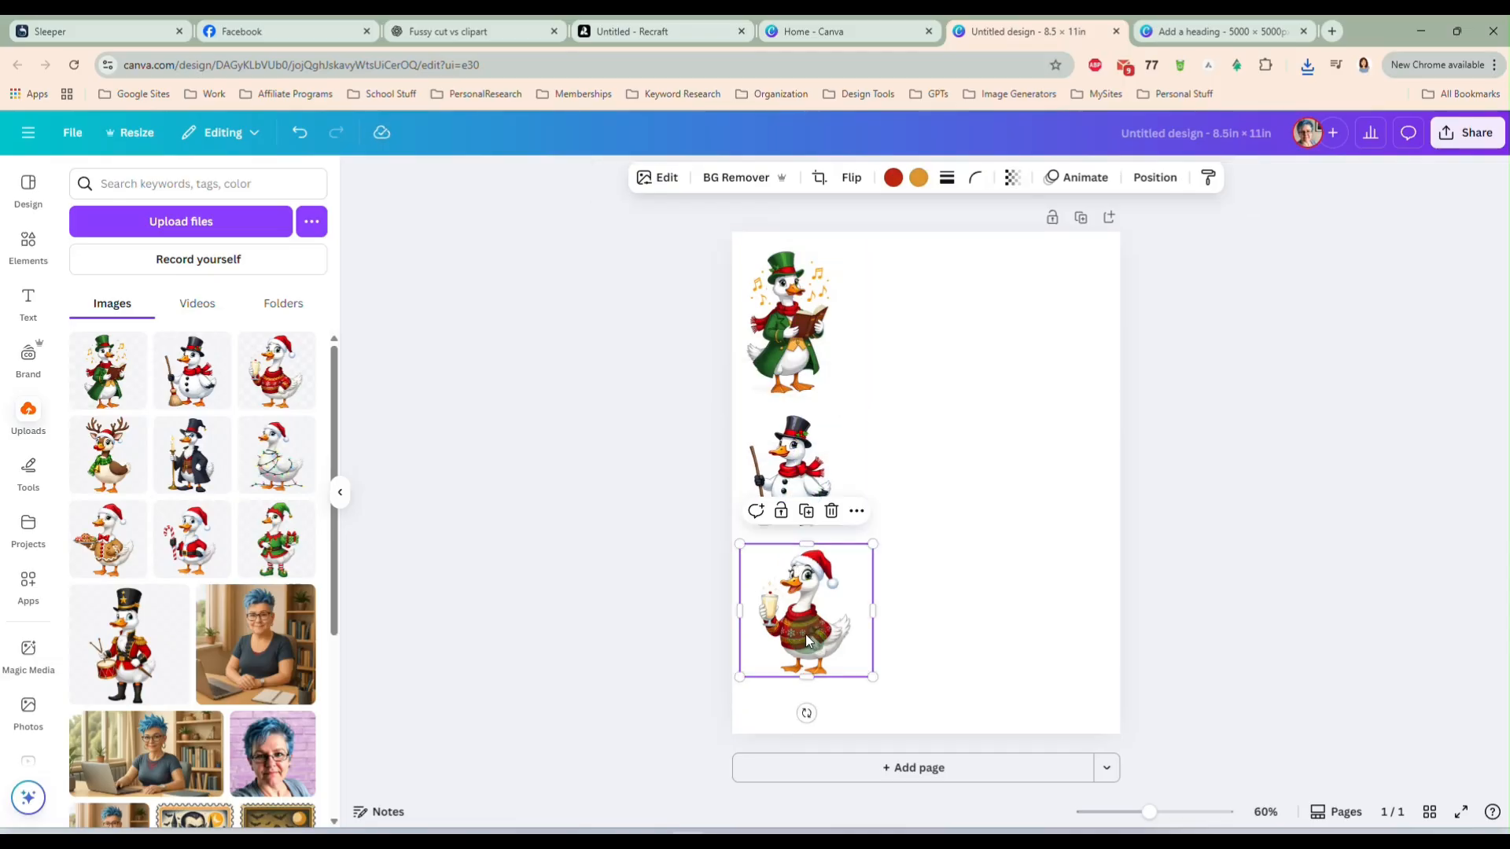
pyautogui.moveTo(805, 634); pyautogui.dragTo(797, 629)
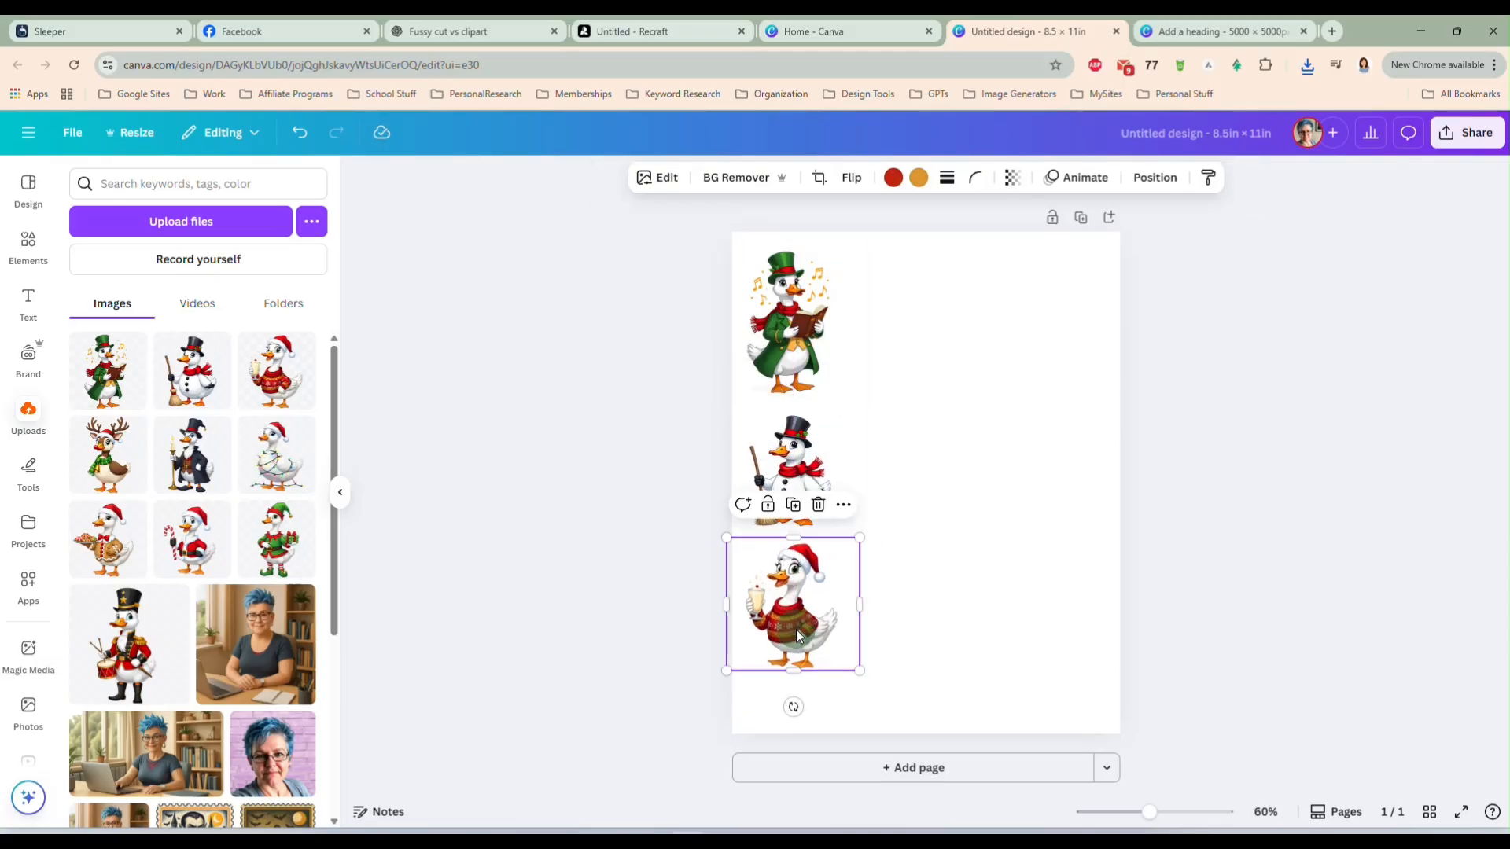
# - Add the reindeer goose with antlers, shrink it, and place it beside the caroling goose in the top row
pyautogui.click(102, 468)
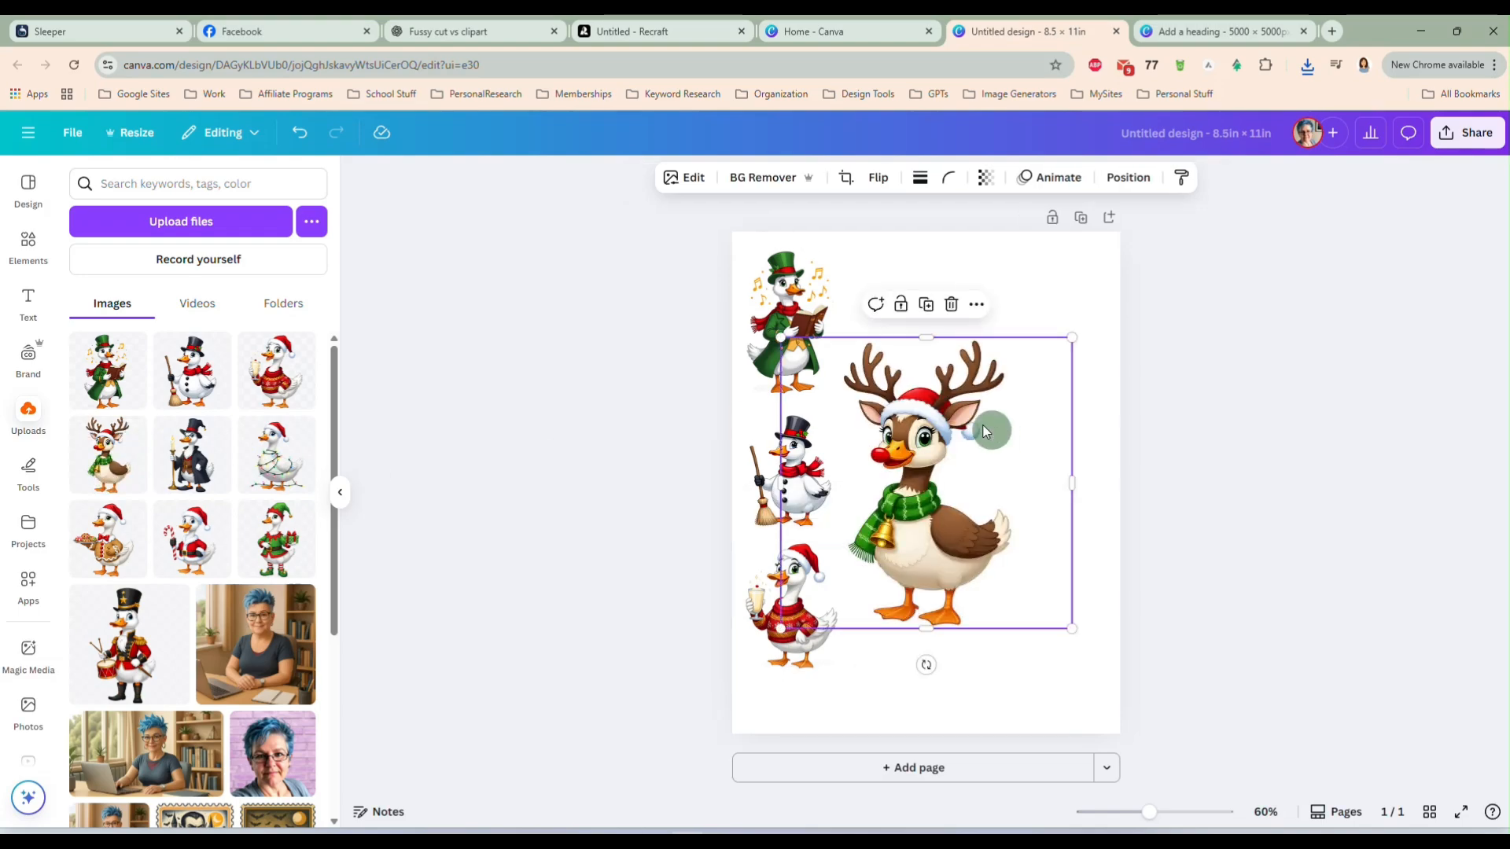
pyautogui.moveTo(783, 340); pyautogui.dragTo(938, 497)
pyautogui.moveTo(996, 552); pyautogui.dragTo(881, 319)
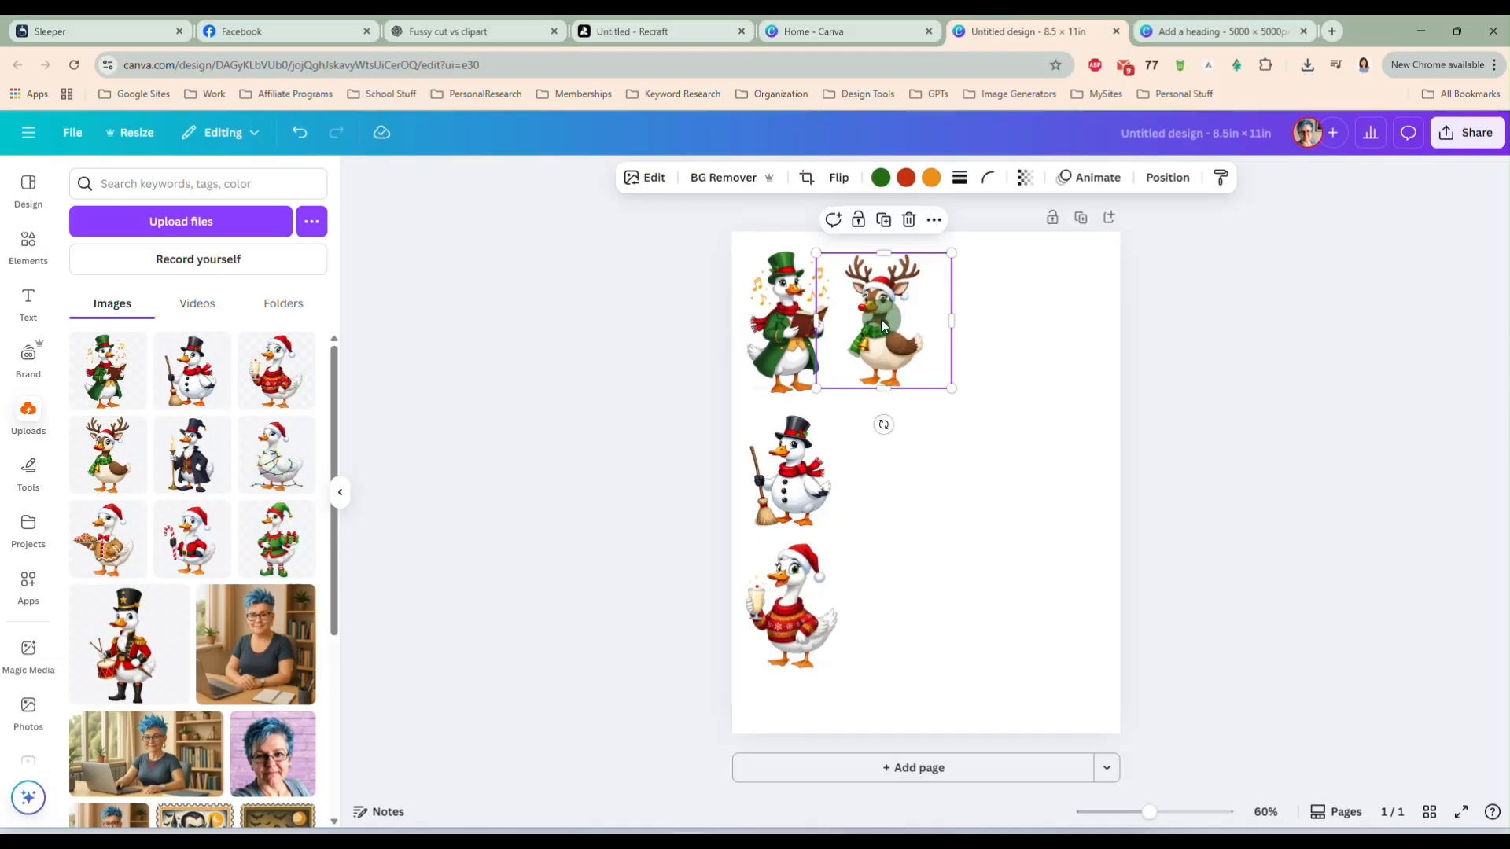
# - Add the goose in the black coat holding a candlestick, shrink it, and place it at the end of the top row
pyautogui.click(193, 454)
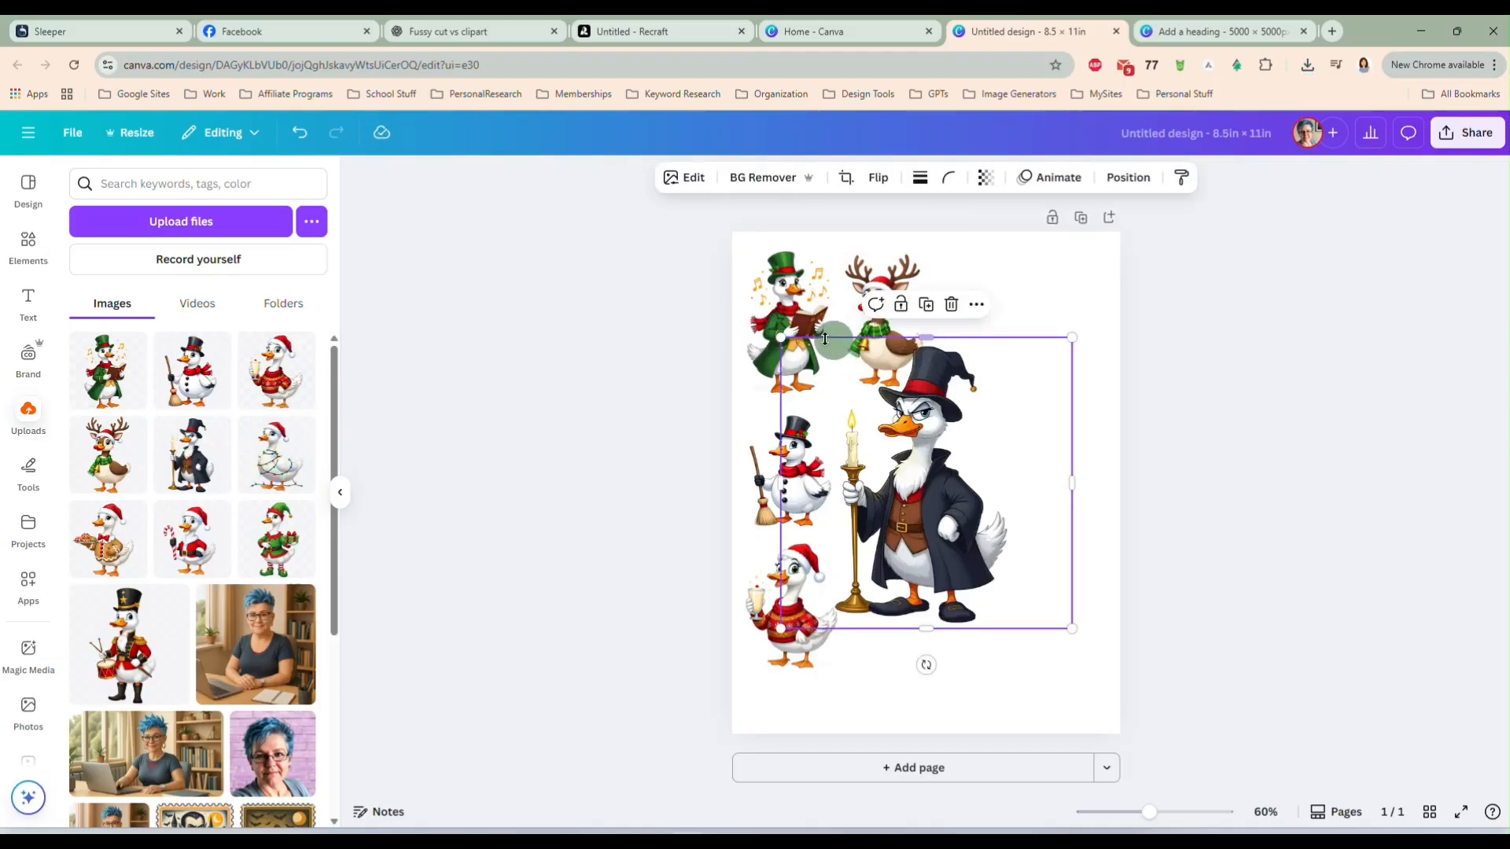
pyautogui.moveTo(781, 338); pyautogui.dragTo(957, 450)
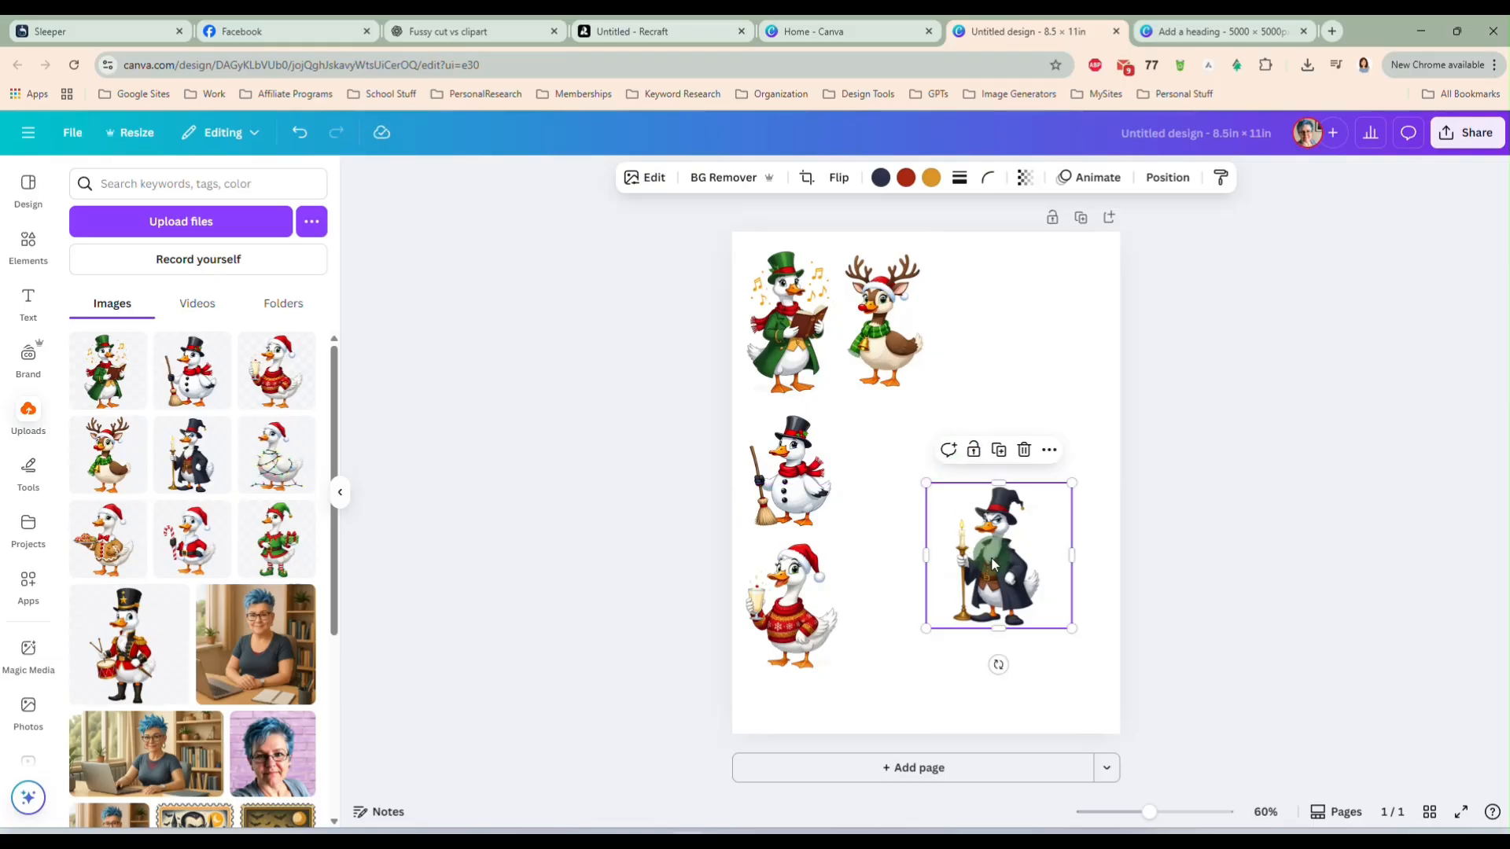
pyautogui.moveTo(992, 563); pyautogui.dragTo(1001, 328)
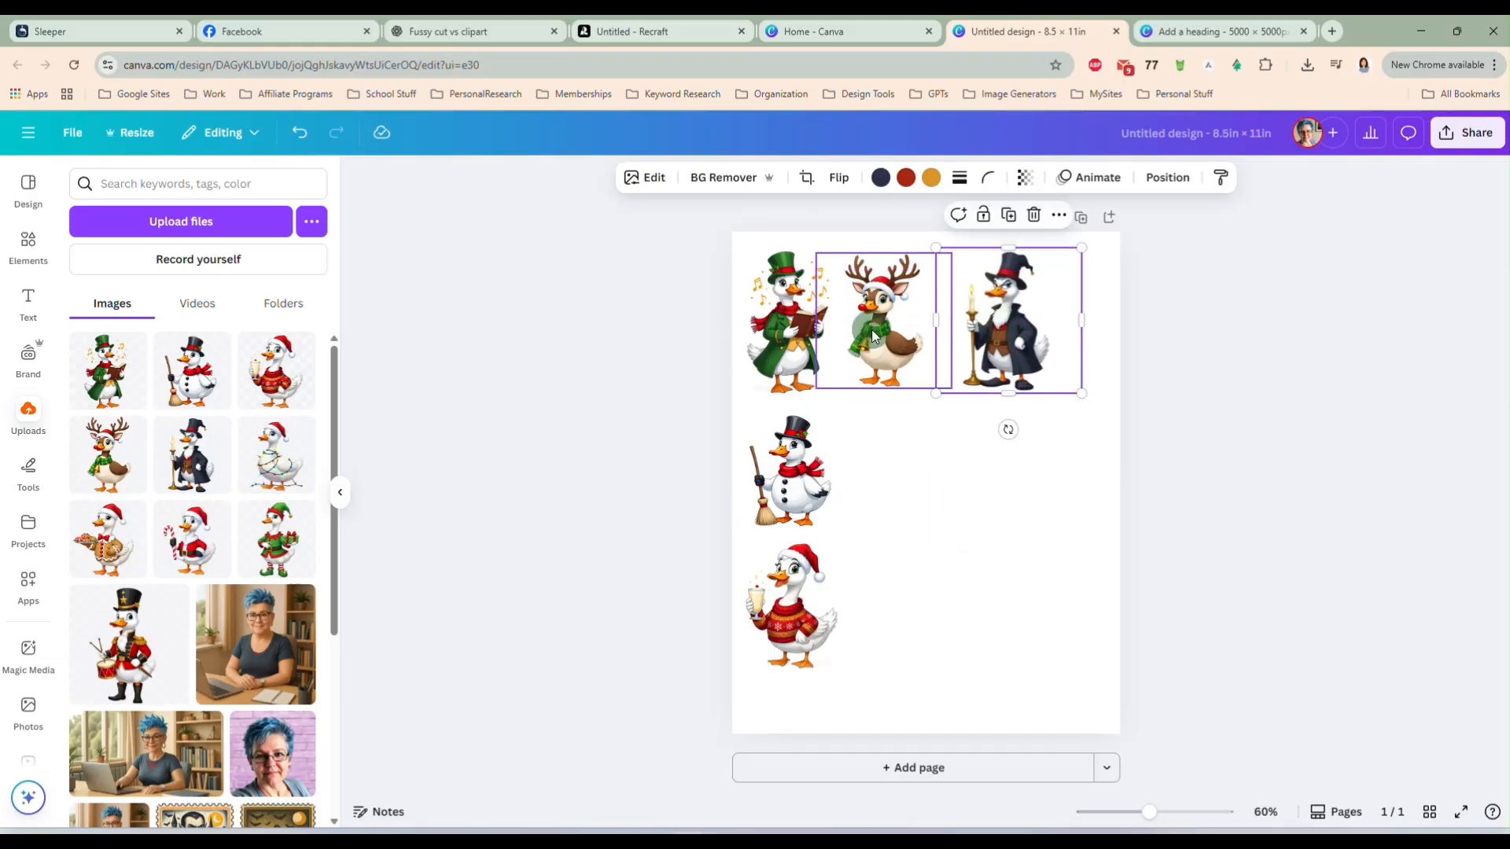
# - Space out the caroling, reindeer and candlestick geese across the top row so they no longer crowd each other
pyautogui.moveTo(873, 334); pyautogui.dragTo(883, 334)
pyautogui.moveTo(1009, 325); pyautogui.dragTo(1025, 325)
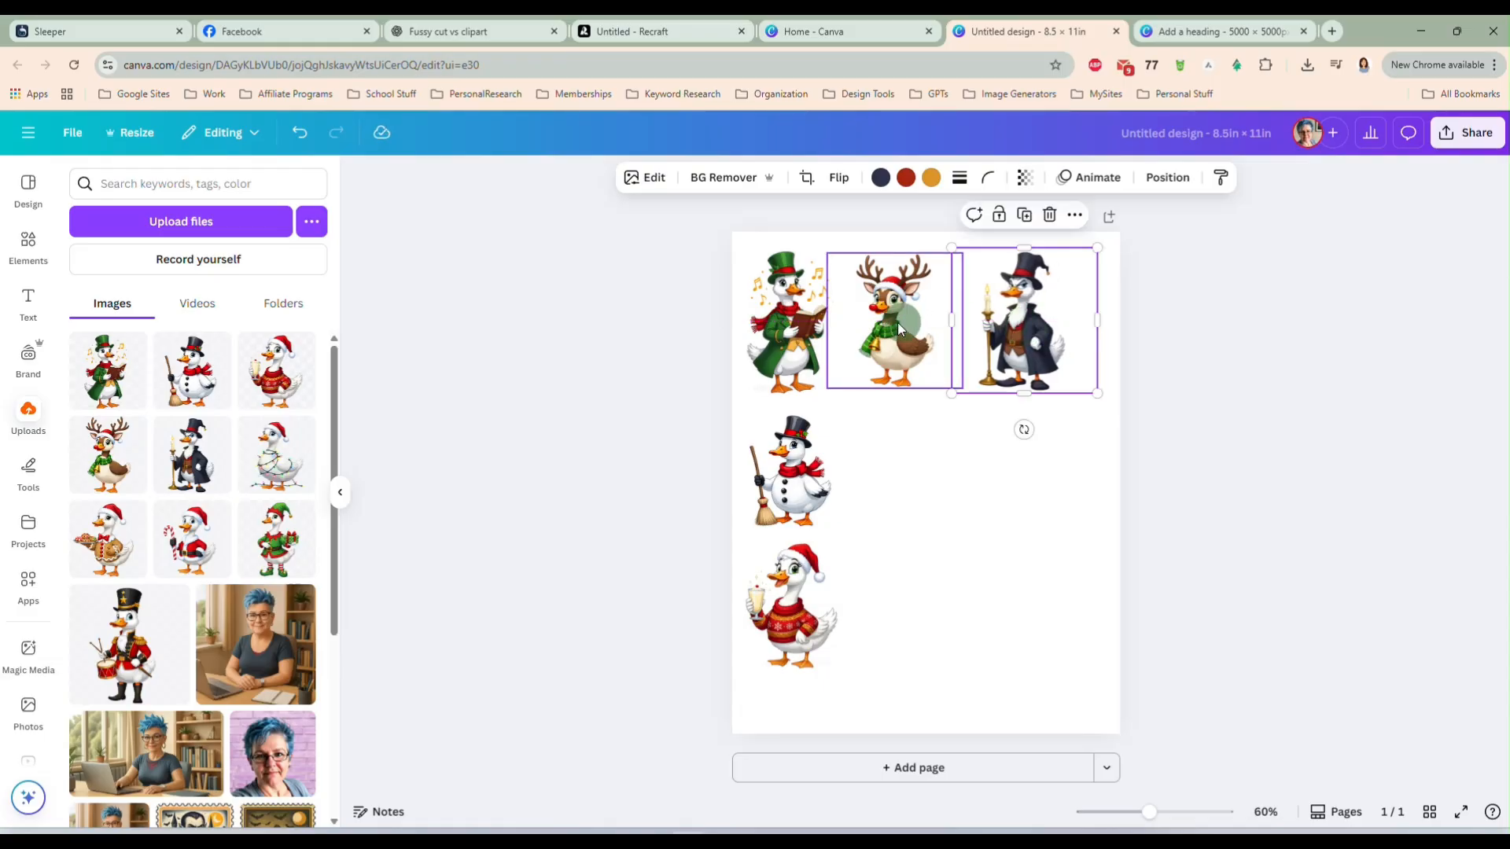
pyautogui.moveTo(898, 322); pyautogui.dragTo(914, 323)
pyautogui.click(785, 335)
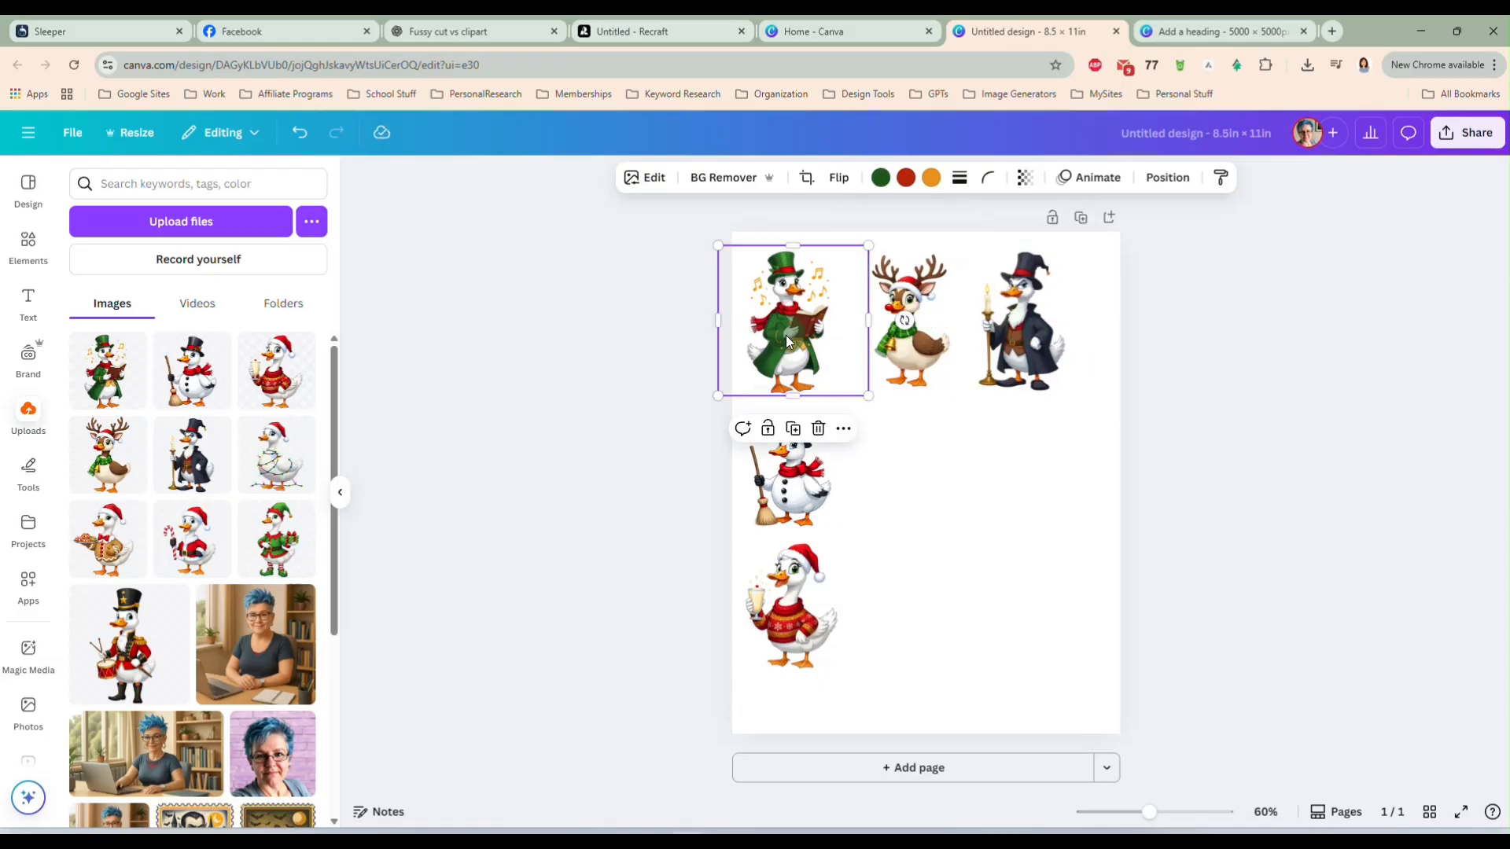
pyautogui.moveTo(785, 335); pyautogui.dragTo(795, 338)
pyautogui.moveTo(918, 337); pyautogui.dragTo(925, 338)
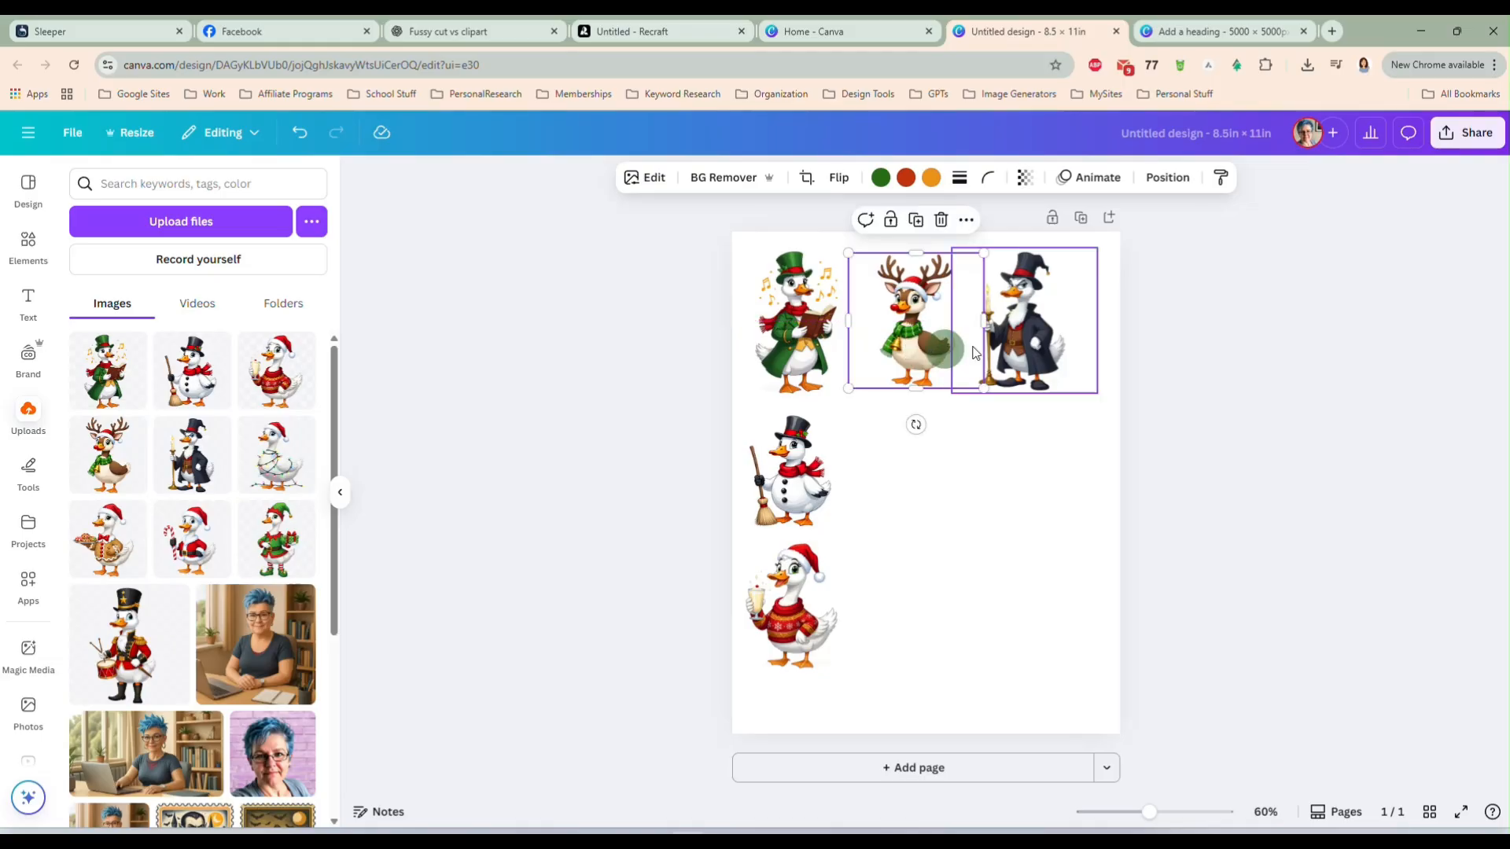
pyautogui.moveTo(1023, 337); pyautogui.dragTo(1034, 337)
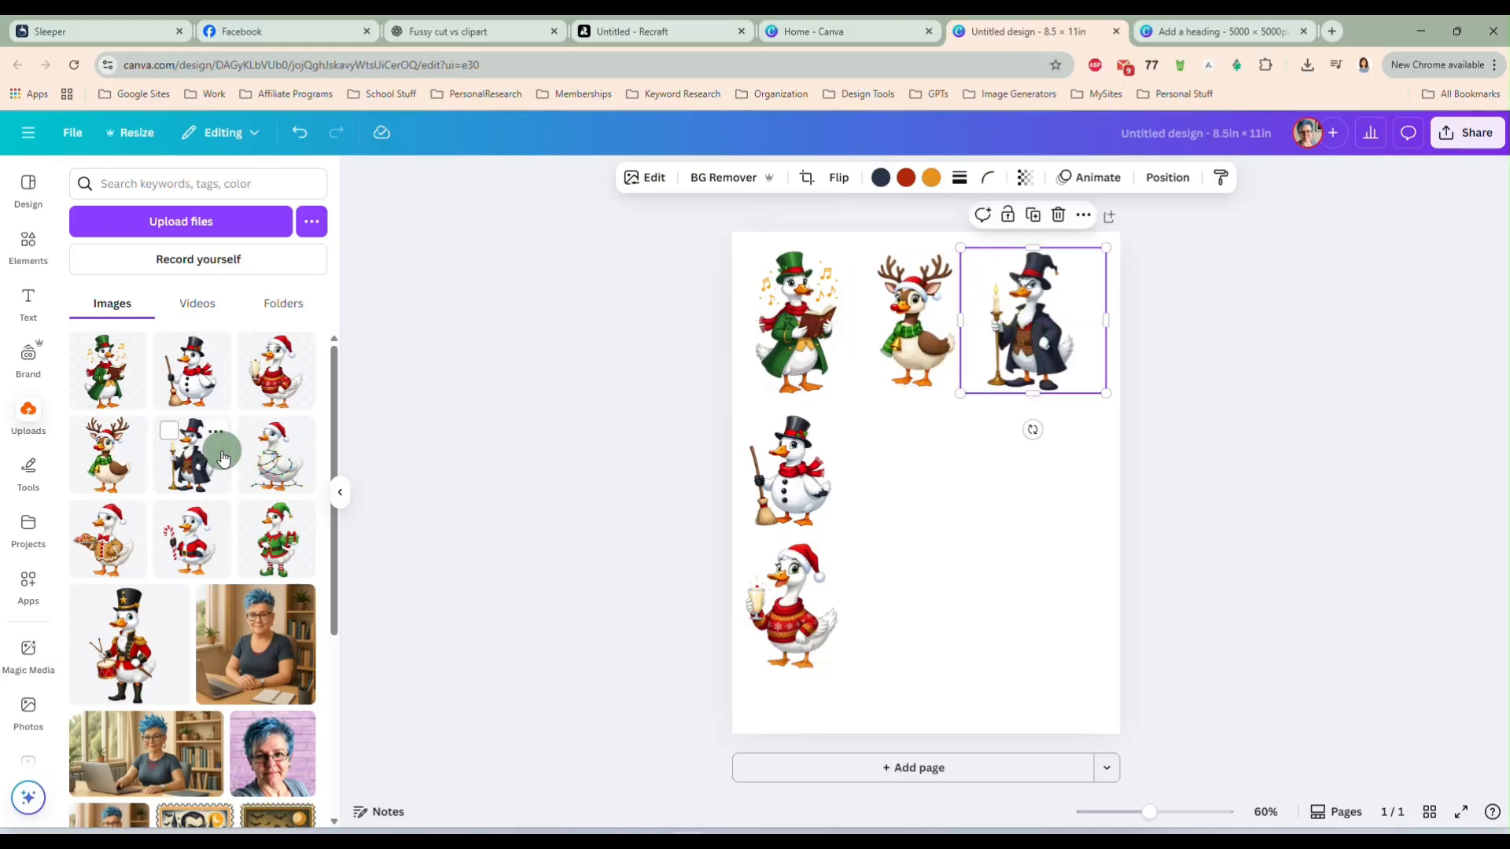
# - Add the goose wrapped in string lights, shrink it, and place it beside the snowman goose in the middle row
pyautogui.click(305, 457)
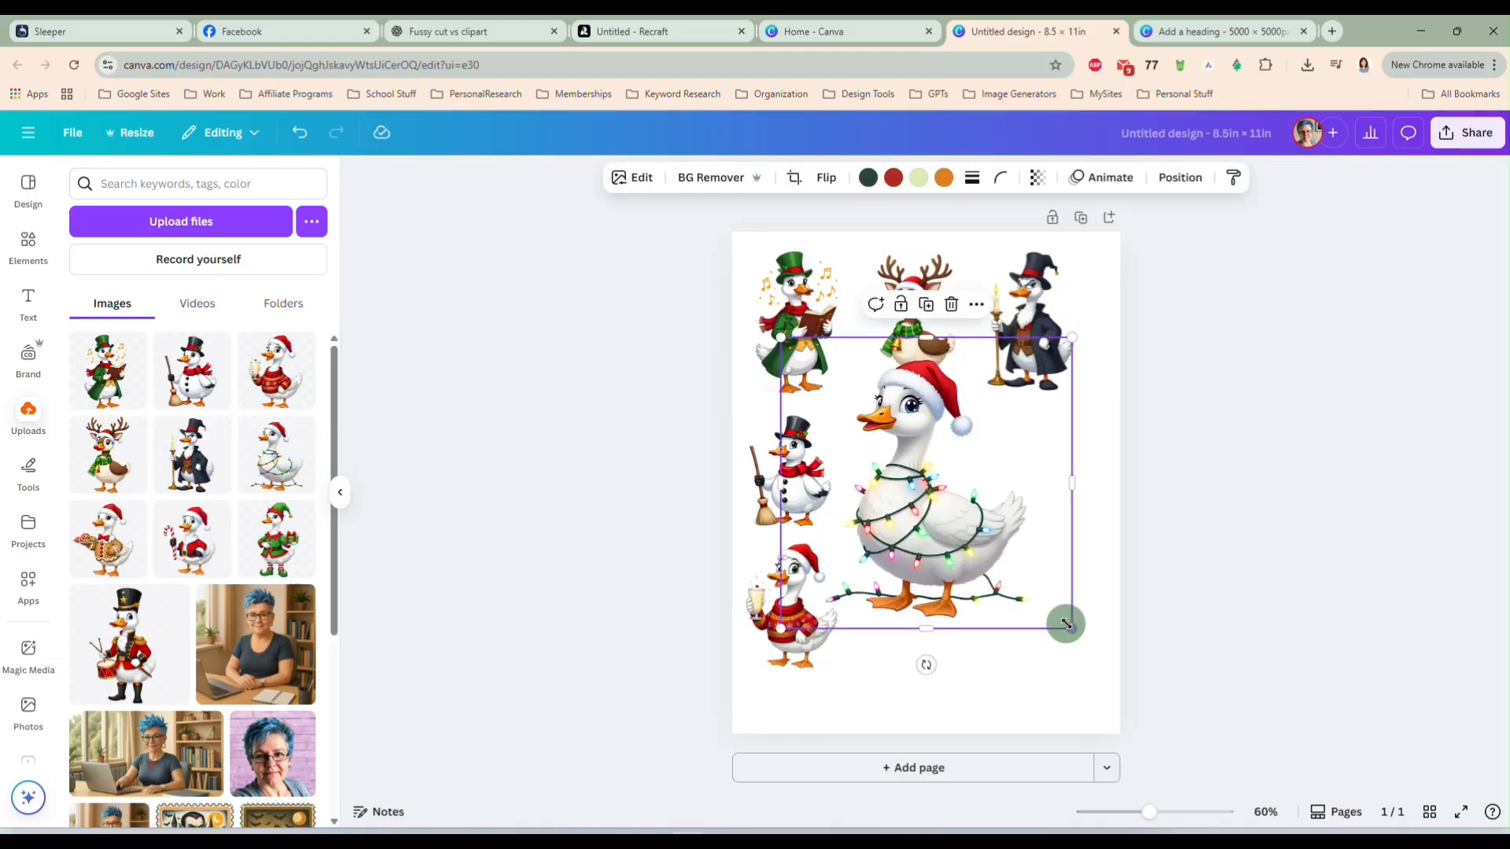
pyautogui.moveTo(1065, 624); pyautogui.dragTo(926, 483)
pyautogui.moveTo(866, 430); pyautogui.dragTo(904, 483)
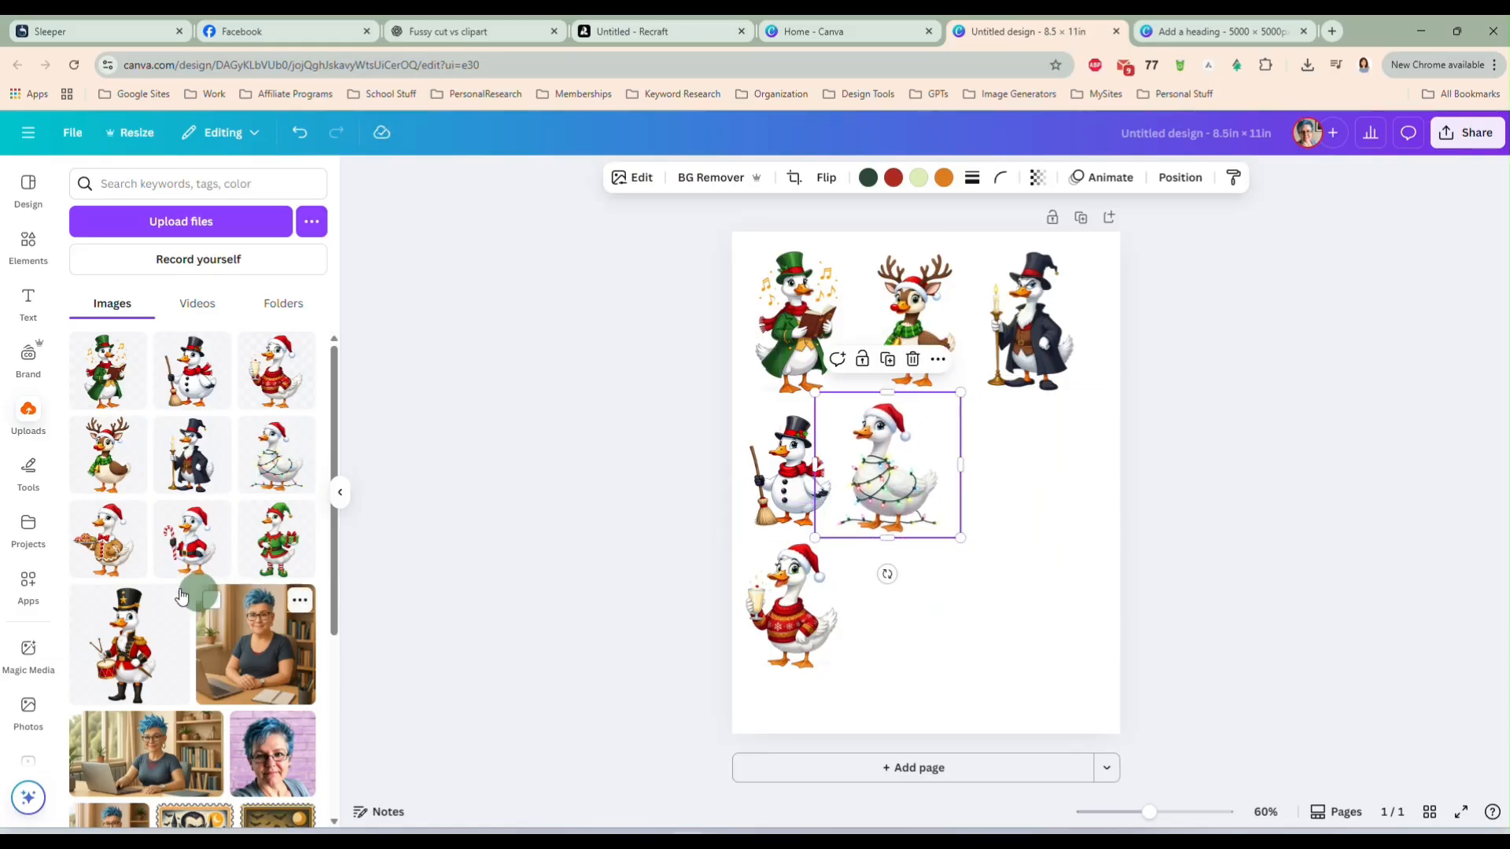
# - Add the gingerbread goose at the end of the middle row, shrunk and tilted clockwise, and nudge the string-lights goose toward it
pyautogui.click(108, 541)
pyautogui.moveTo(784, 336); pyautogui.dragTo(931, 487)
pyautogui.moveTo(1001, 593); pyautogui.dragTo(1014, 493)
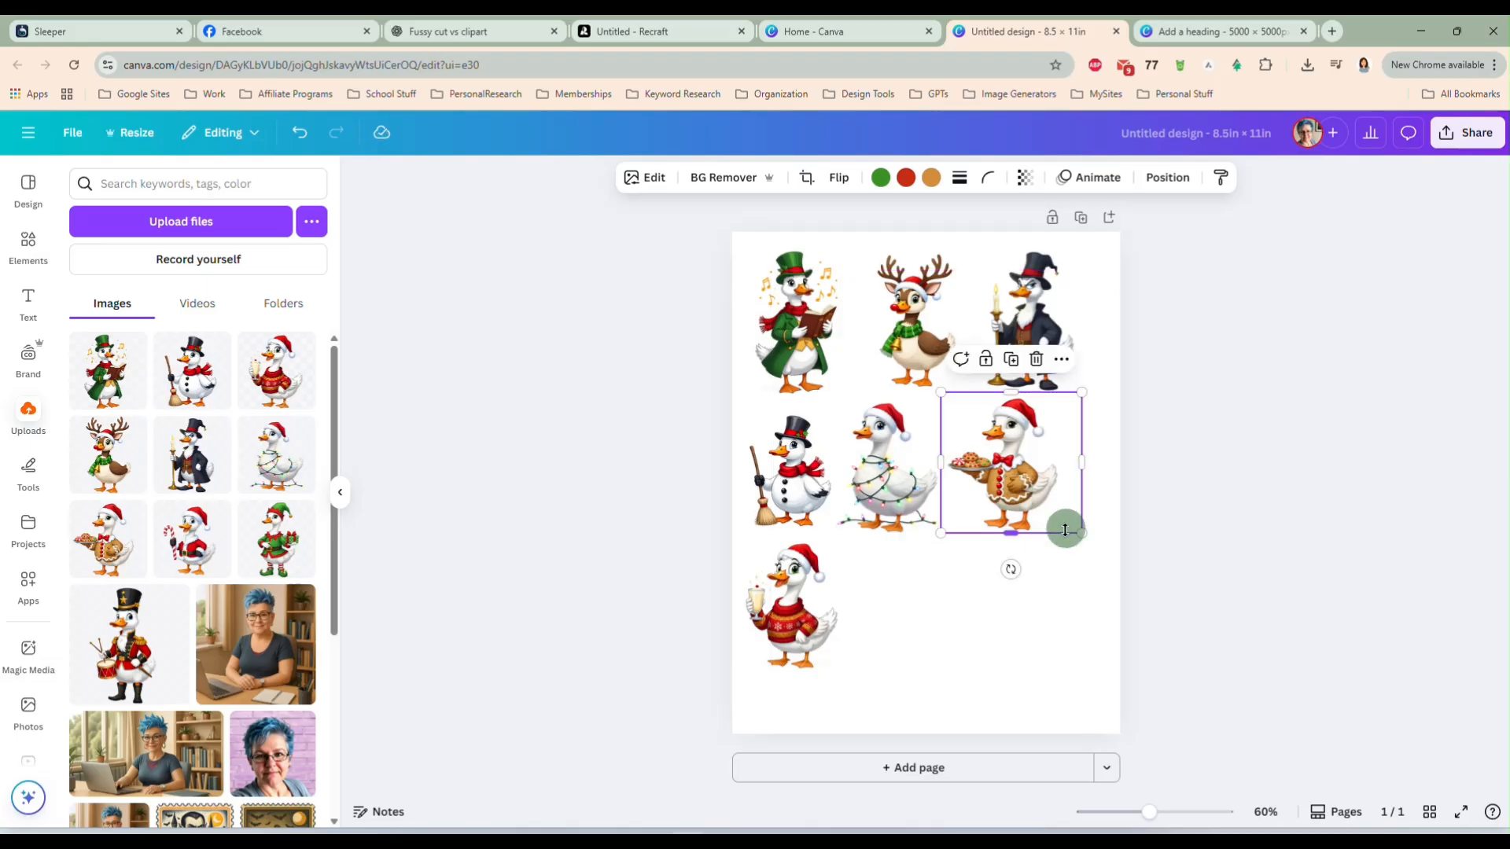
pyautogui.moveTo(1011, 569); pyautogui.dragTo(976, 563)
pyautogui.moveTo(1016, 479); pyautogui.dragTo(1016, 475)
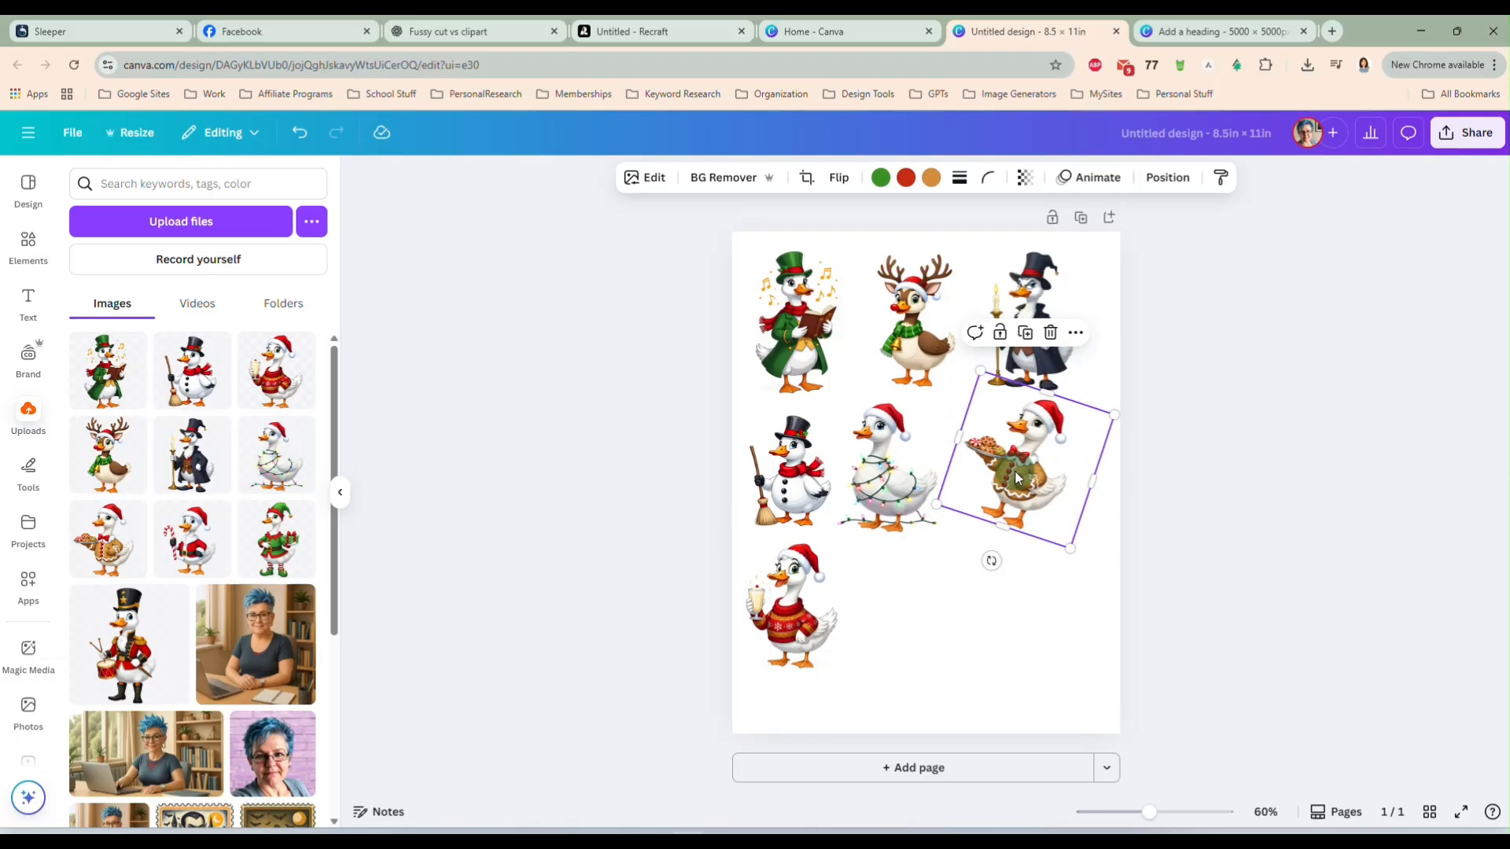
pyautogui.moveTo(894, 461); pyautogui.dragTo(902, 463)
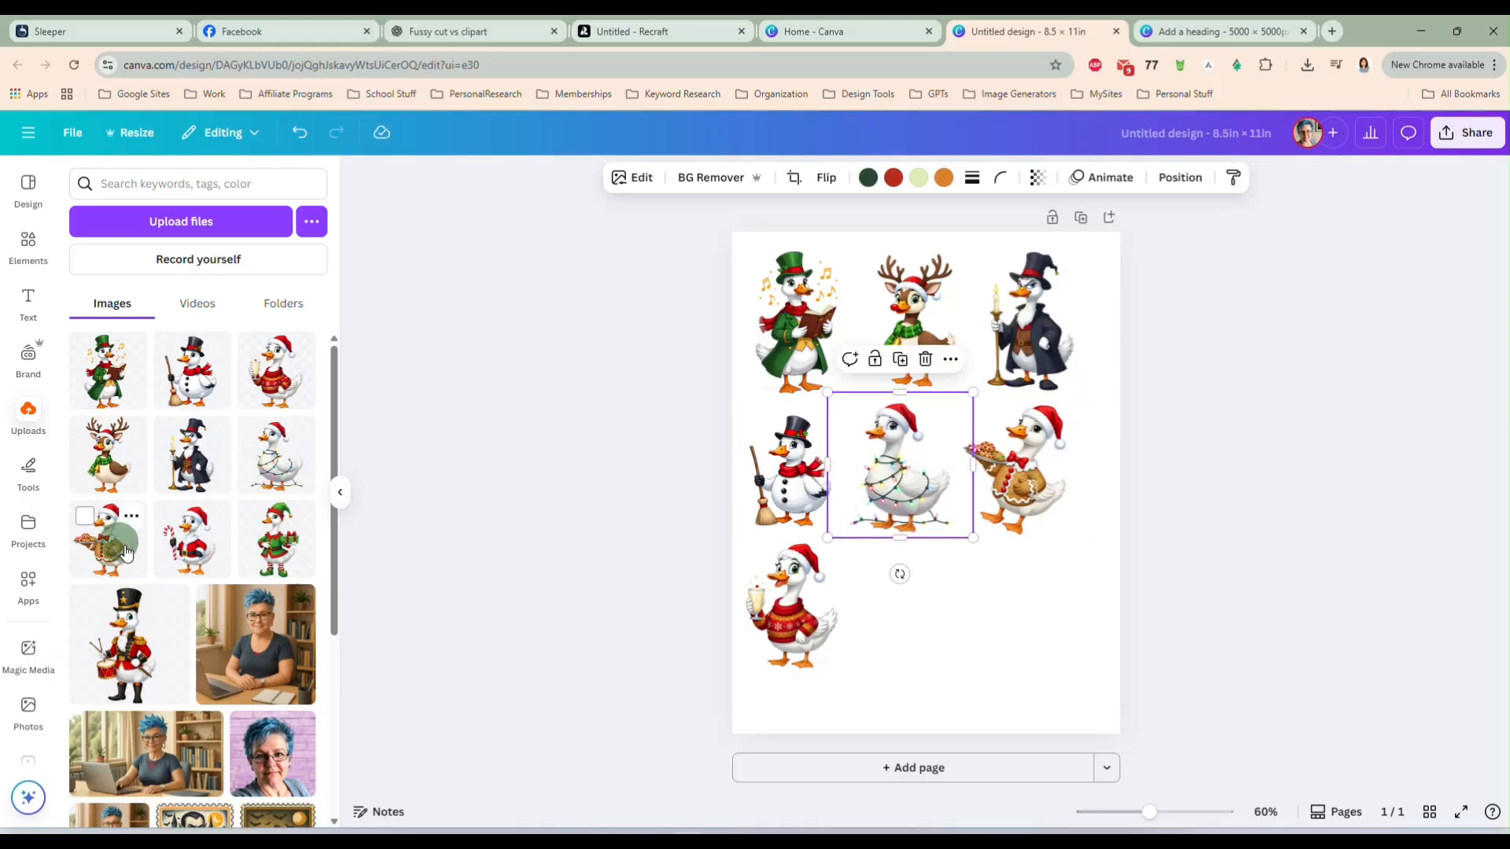
# - Add the Santa goose with the candy cane, shrink it, and place it beside the red-sweater goose
pyautogui.click(165, 549)
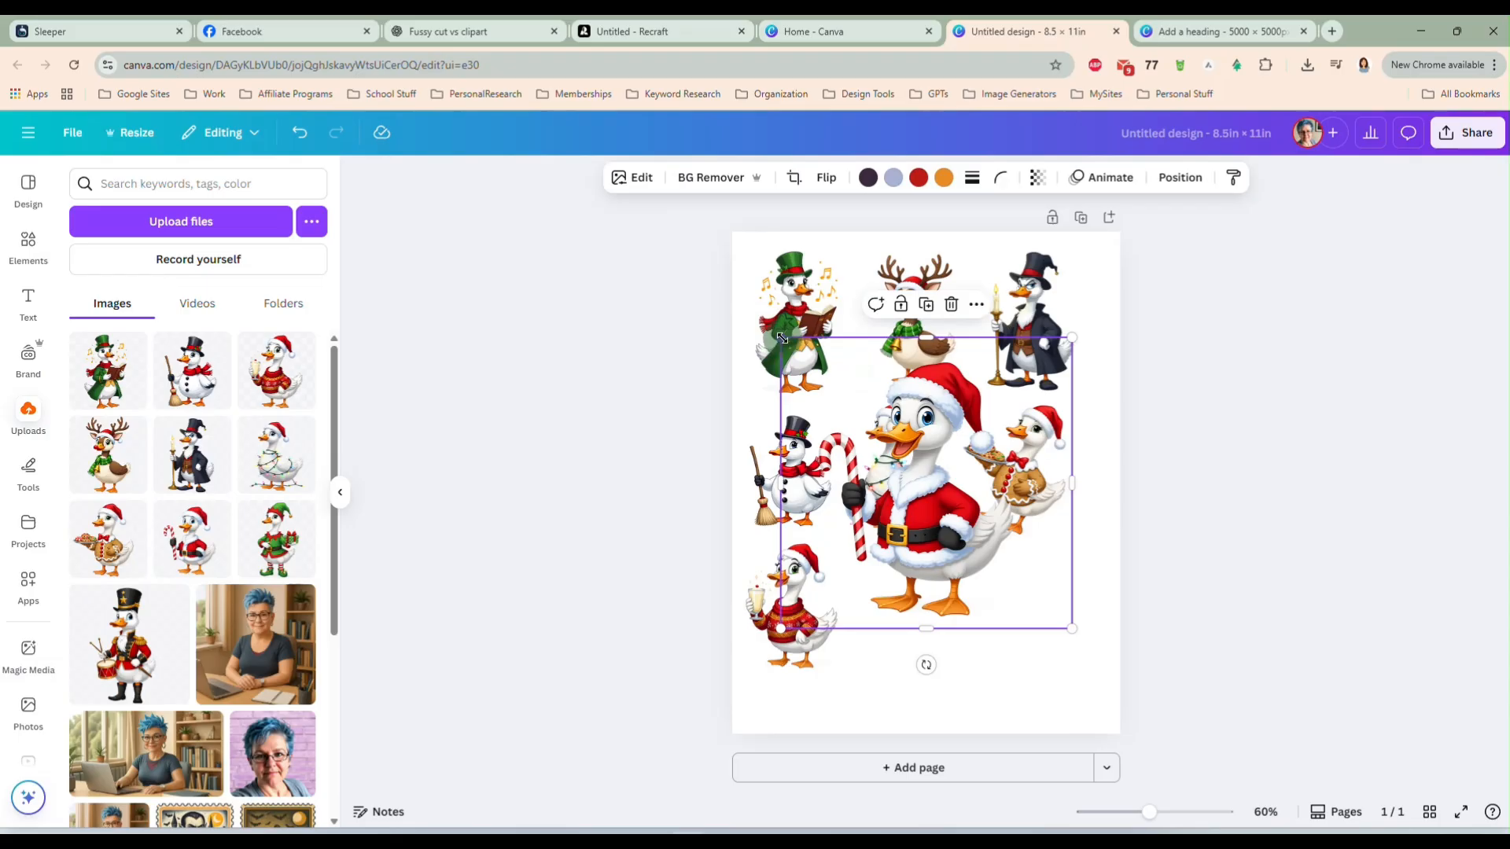
pyautogui.moveTo(783, 339); pyautogui.dragTo(916, 472)
pyautogui.moveTo(997, 585); pyautogui.dragTo(905, 649)
pyautogui.moveTo(828, 540); pyautogui.dragTo(850, 560)
pyautogui.moveTo(907, 650); pyautogui.dragTo(893, 635)
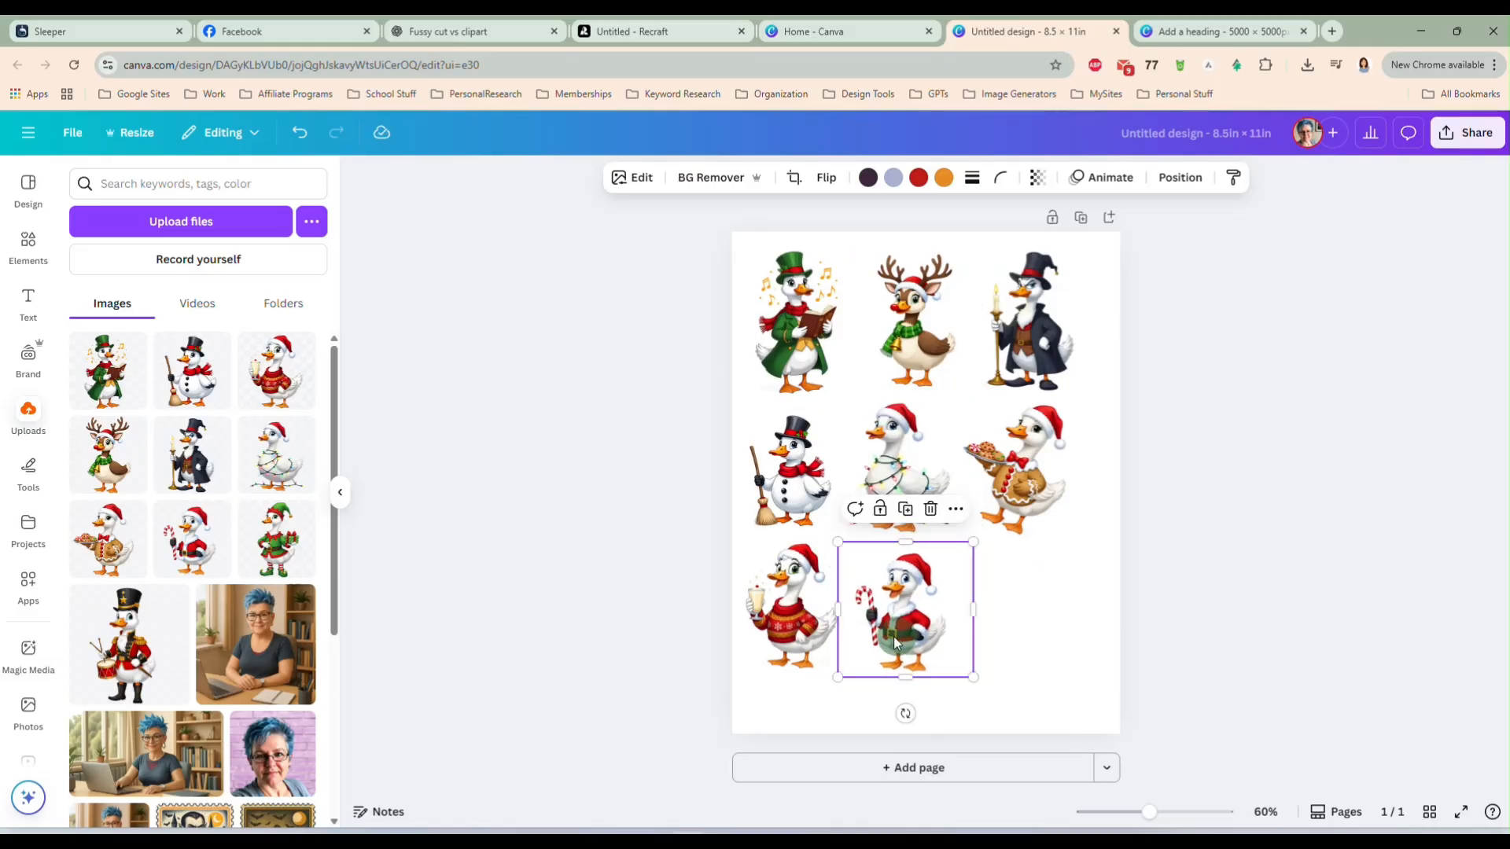
# - Add the elf goose, shrunk, below the gingerbread goose, and shift the Santa and red-sweater geese toward the page's left edge
pyautogui.click(306, 549)
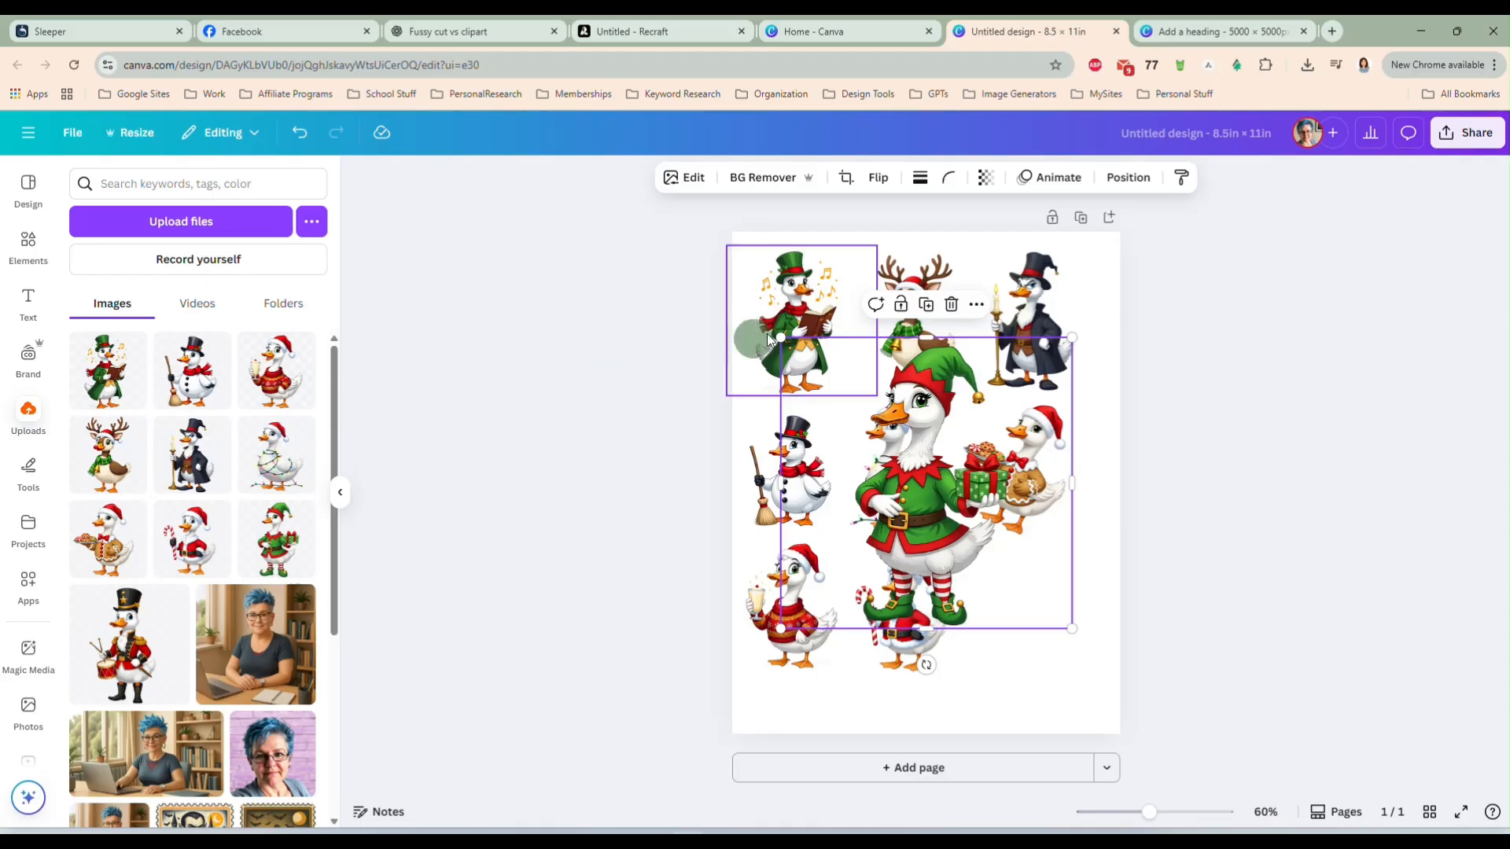
pyautogui.moveTo(766, 334); pyautogui.dragTo(954, 482)
pyautogui.moveTo(1005, 573); pyautogui.dragTo(1070, 581)
pyautogui.moveTo(900, 636); pyautogui.dragTo(888, 630)
pyautogui.click(788, 635)
pyautogui.moveTo(788, 640); pyautogui.dragTo(784, 640)
# - Add the drummer goose, shrink it, and place it between the Santa and elf geese near the page's bottom edge
pyautogui.click(126, 633)
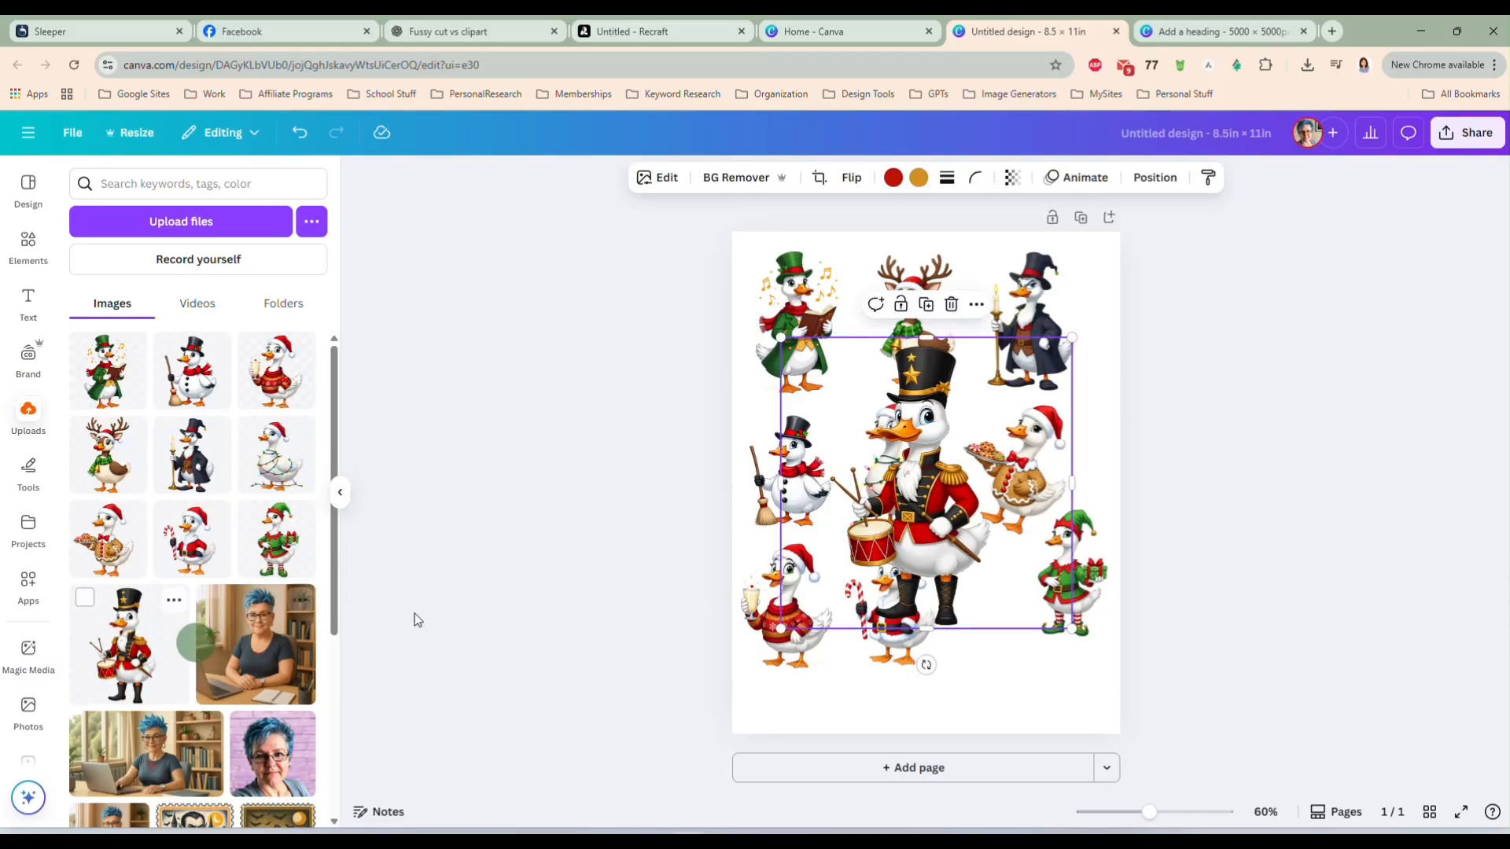
pyautogui.moveTo(778, 337); pyautogui.dragTo(895, 451)
pyautogui.moveTo(991, 559); pyautogui.dragTo(1004, 645)
pyautogui.moveTo(904, 542); pyautogui.dragTo(927, 565)
pyautogui.moveTo(1007, 653); pyautogui.dragTo(998, 651)
pyautogui.click(1181, 541)
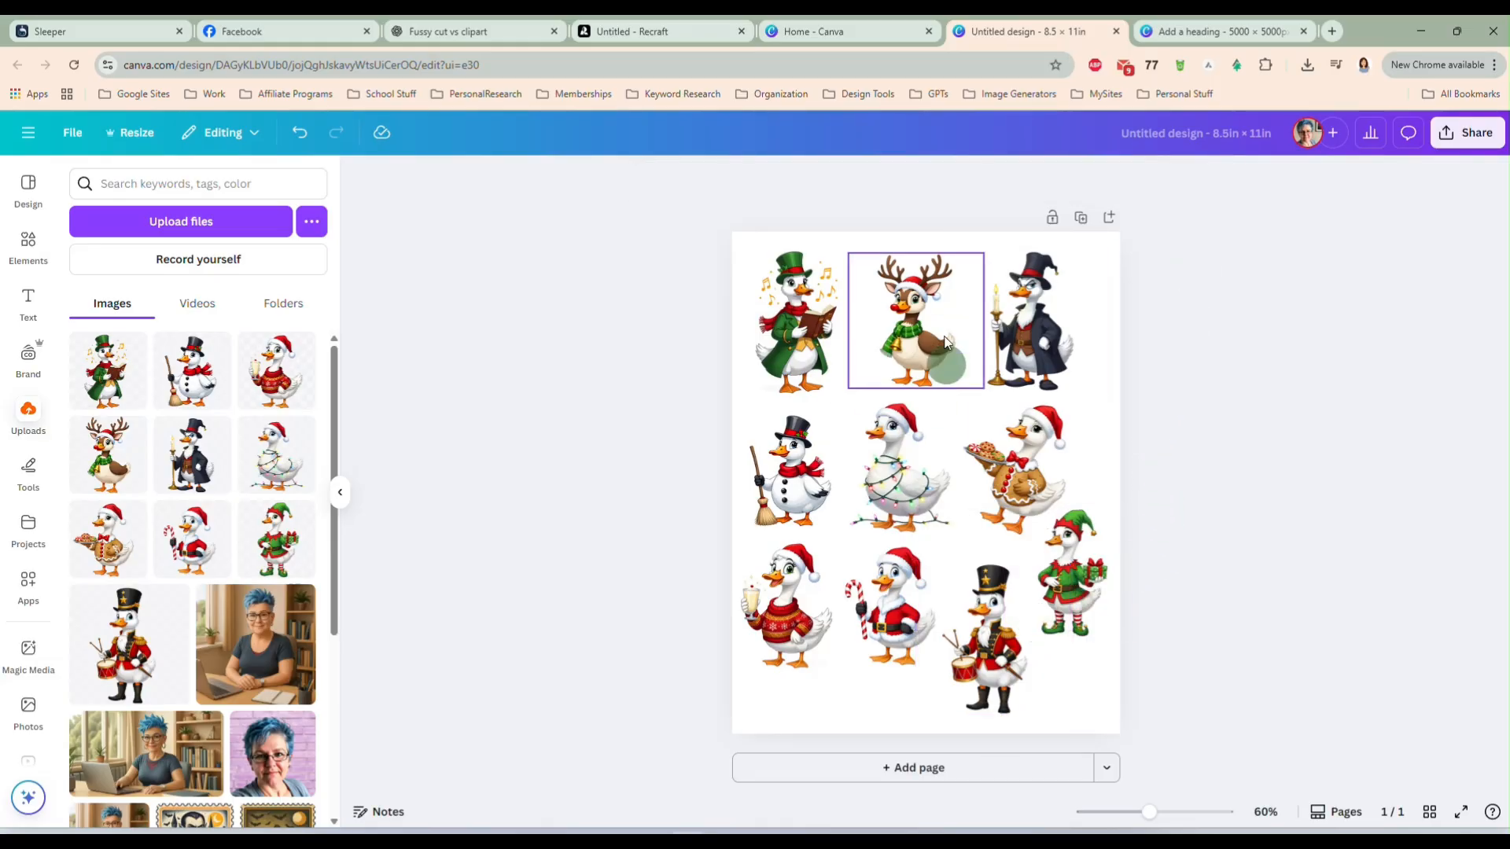
# - Shift the candlestick goose toward the page's right edge, then slightly enlarge the reindeer goose and adjust its place in the top row
pyautogui.click(918, 337)
pyautogui.click(792, 365)
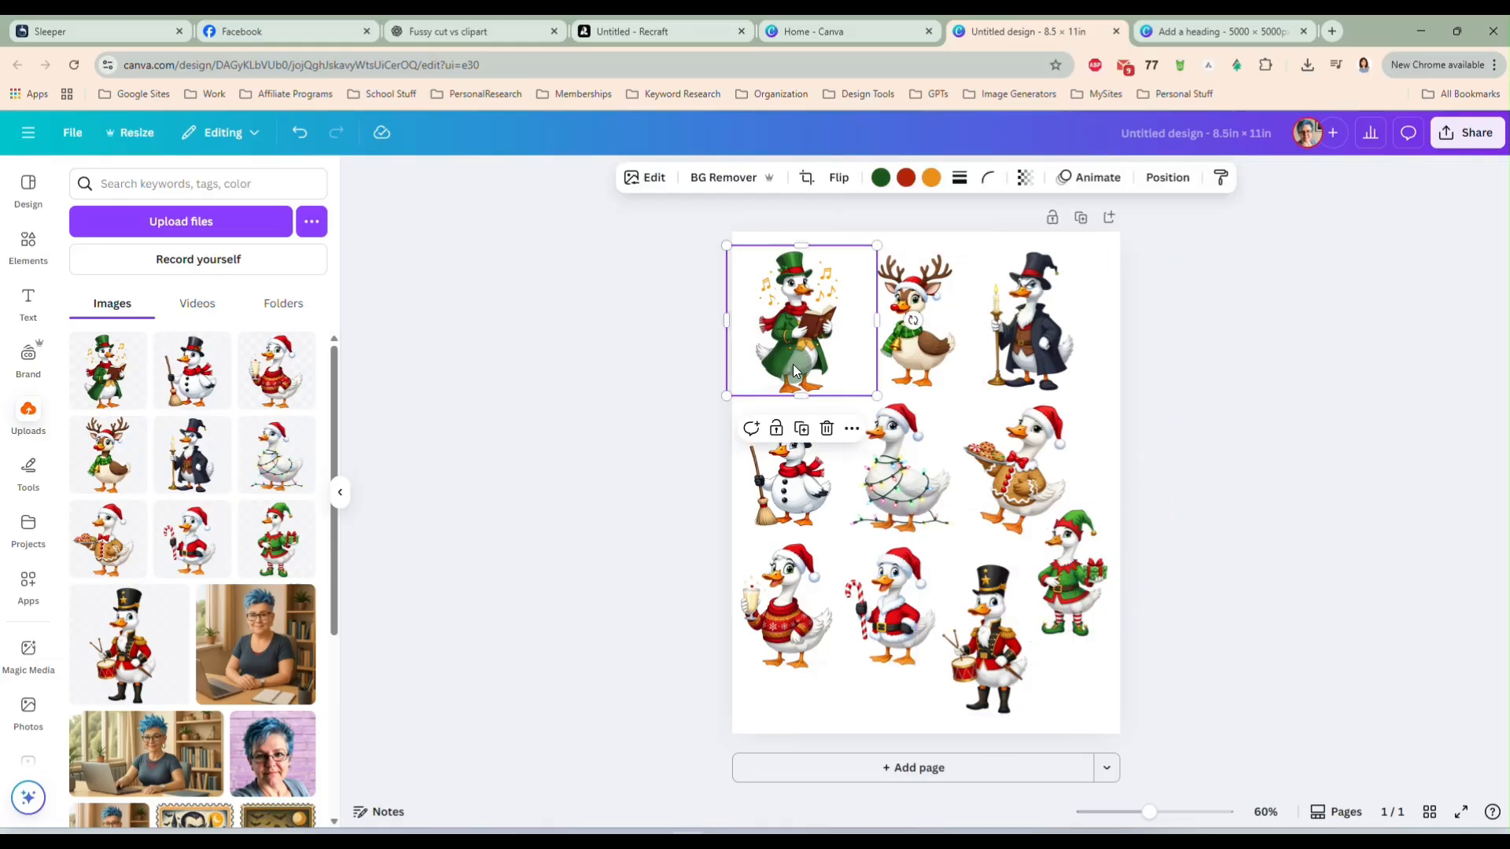
pyautogui.click(1147, 361)
pyautogui.moveTo(1046, 348); pyautogui.dragTo(1053, 344)
pyautogui.moveTo(931, 333); pyautogui.dragTo(924, 336)
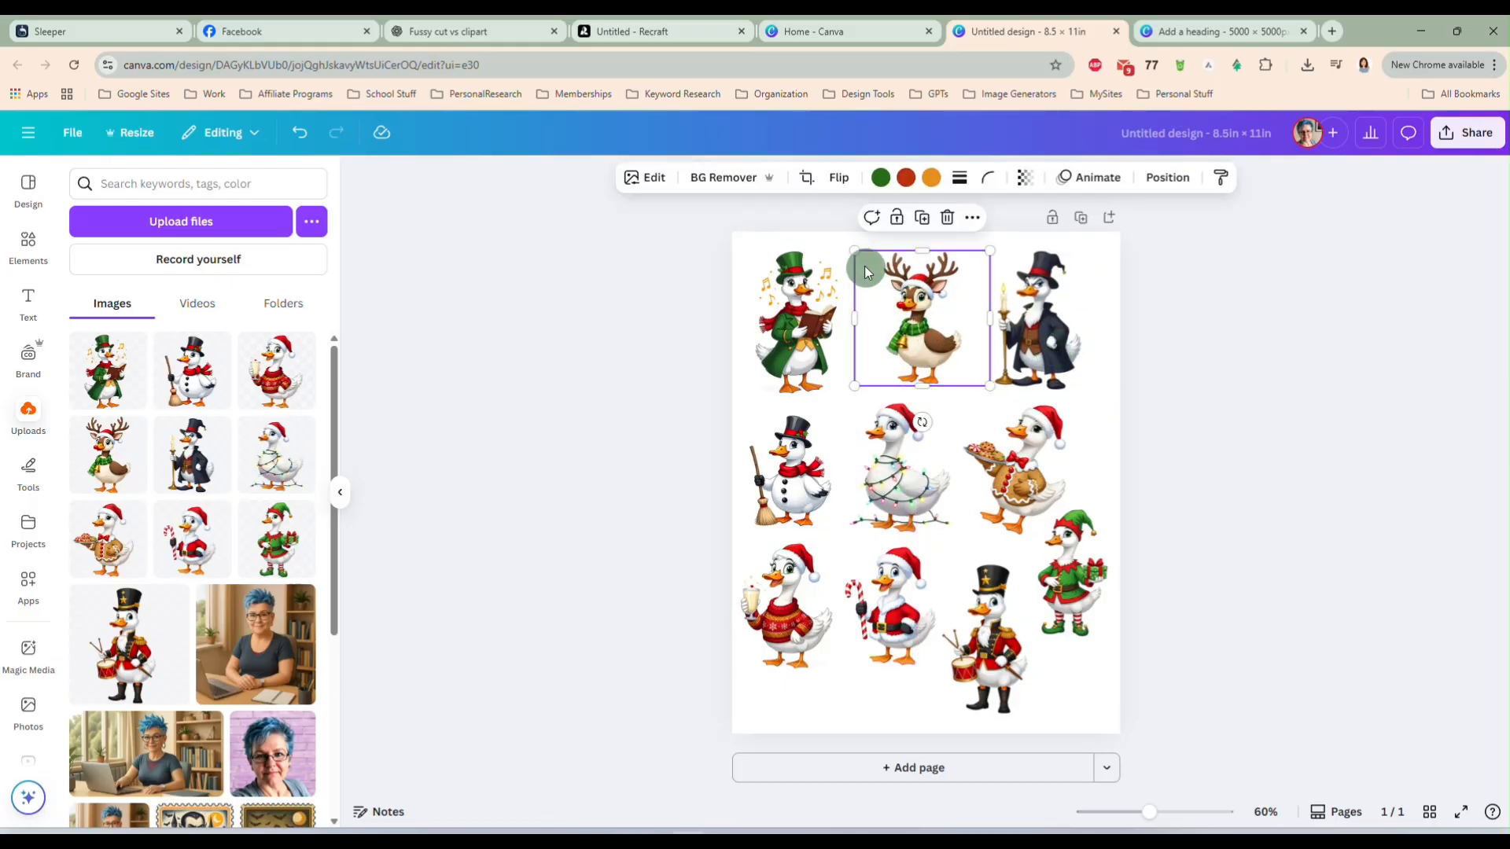
pyautogui.moveTo(854, 252); pyautogui.dragTo(842, 246)
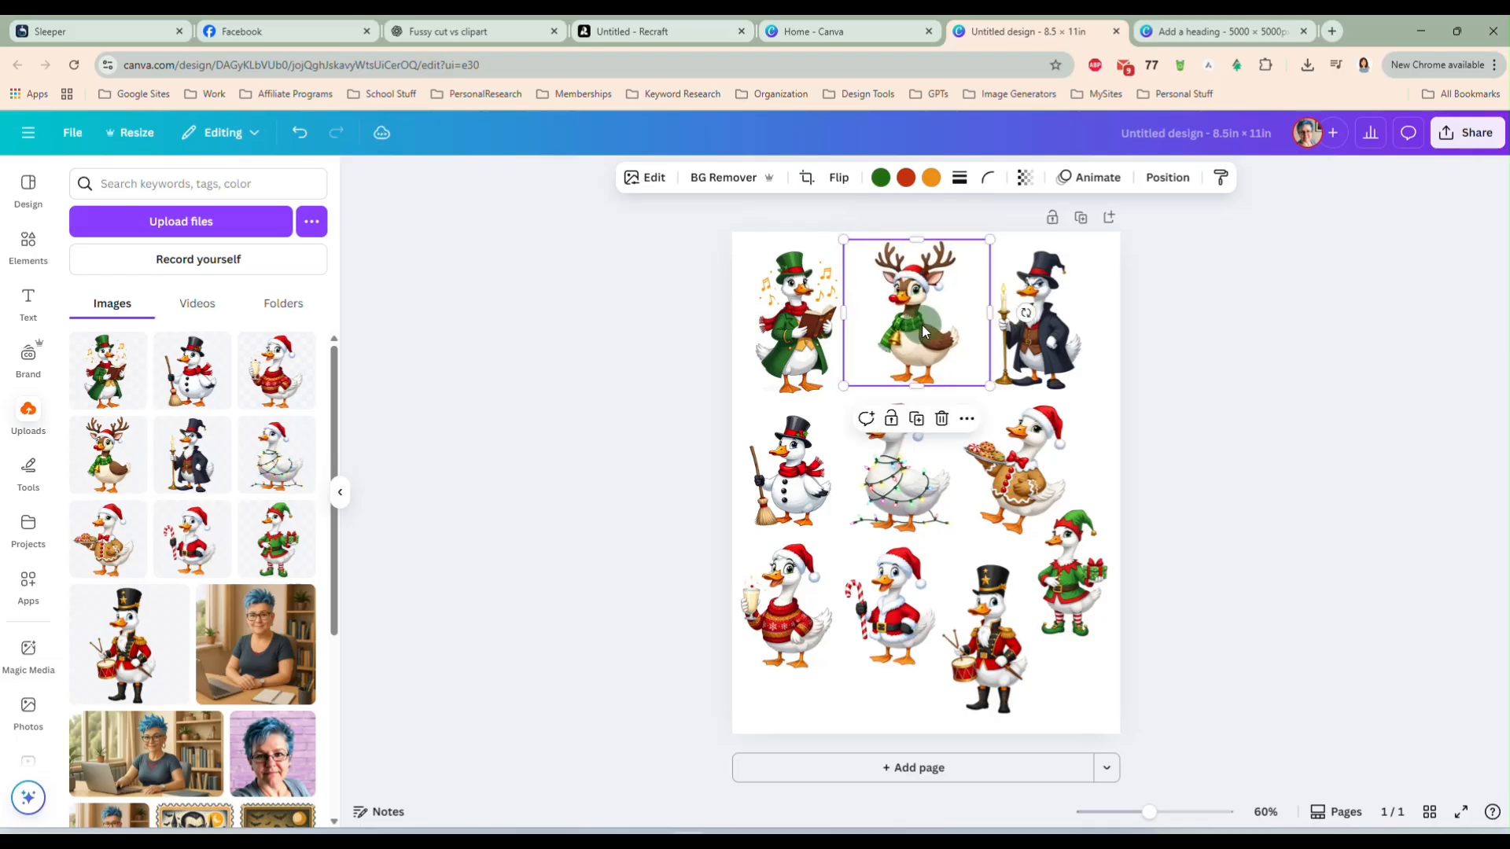
pyautogui.moveTo(921, 324); pyautogui.dragTo(921, 330)
# - Slightly enlarge the candlestick goose and nudge it and the caroling goose toward the right within the top row
pyautogui.click(1049, 349)
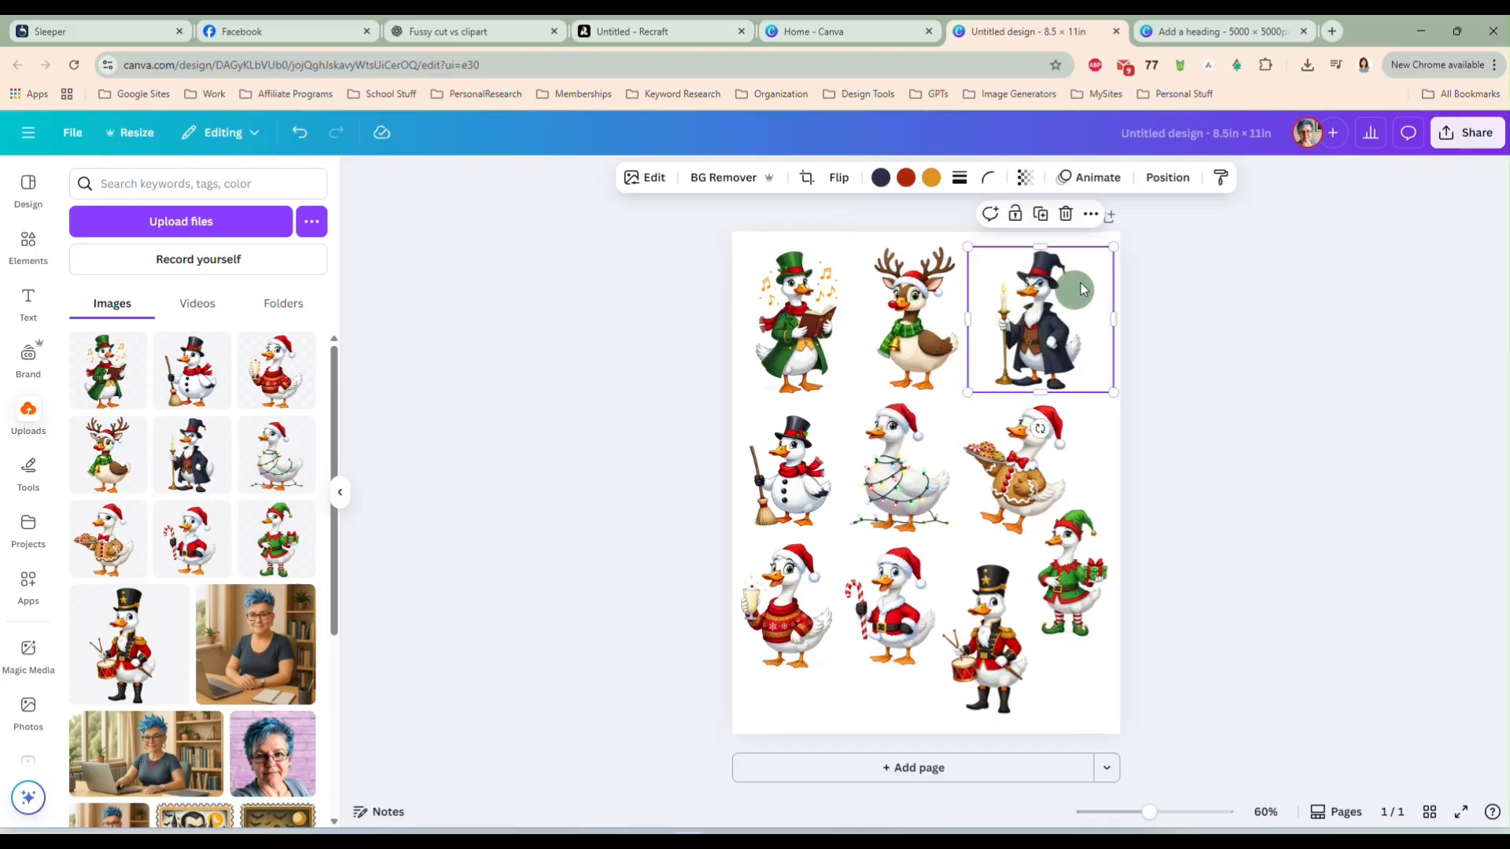
pyautogui.moveTo(1114, 246); pyautogui.dragTo(1126, 243)
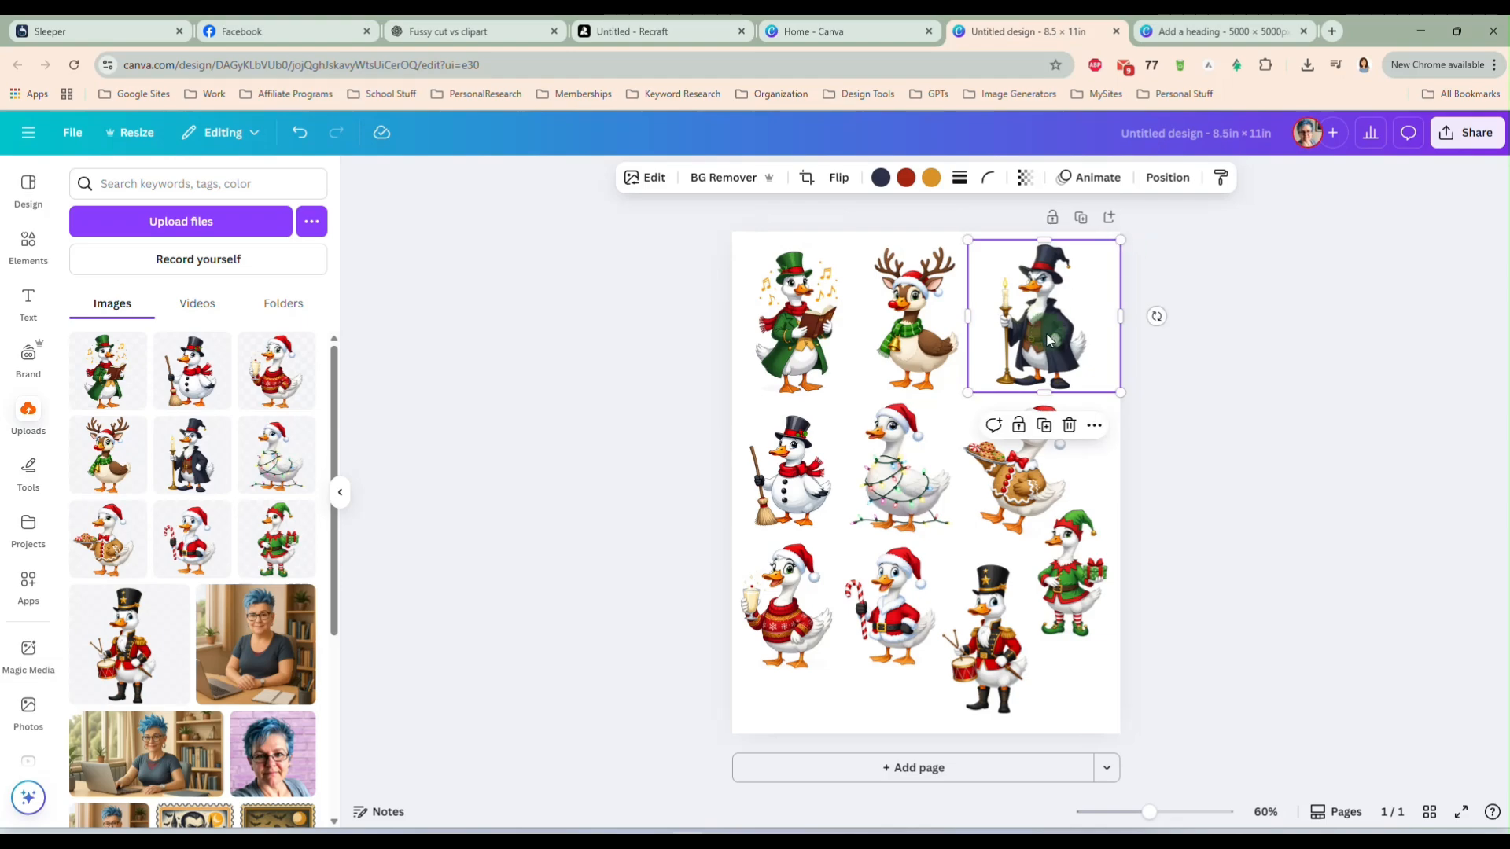
pyautogui.moveTo(1045, 332); pyautogui.dragTo(1051, 333)
pyautogui.click(819, 349)
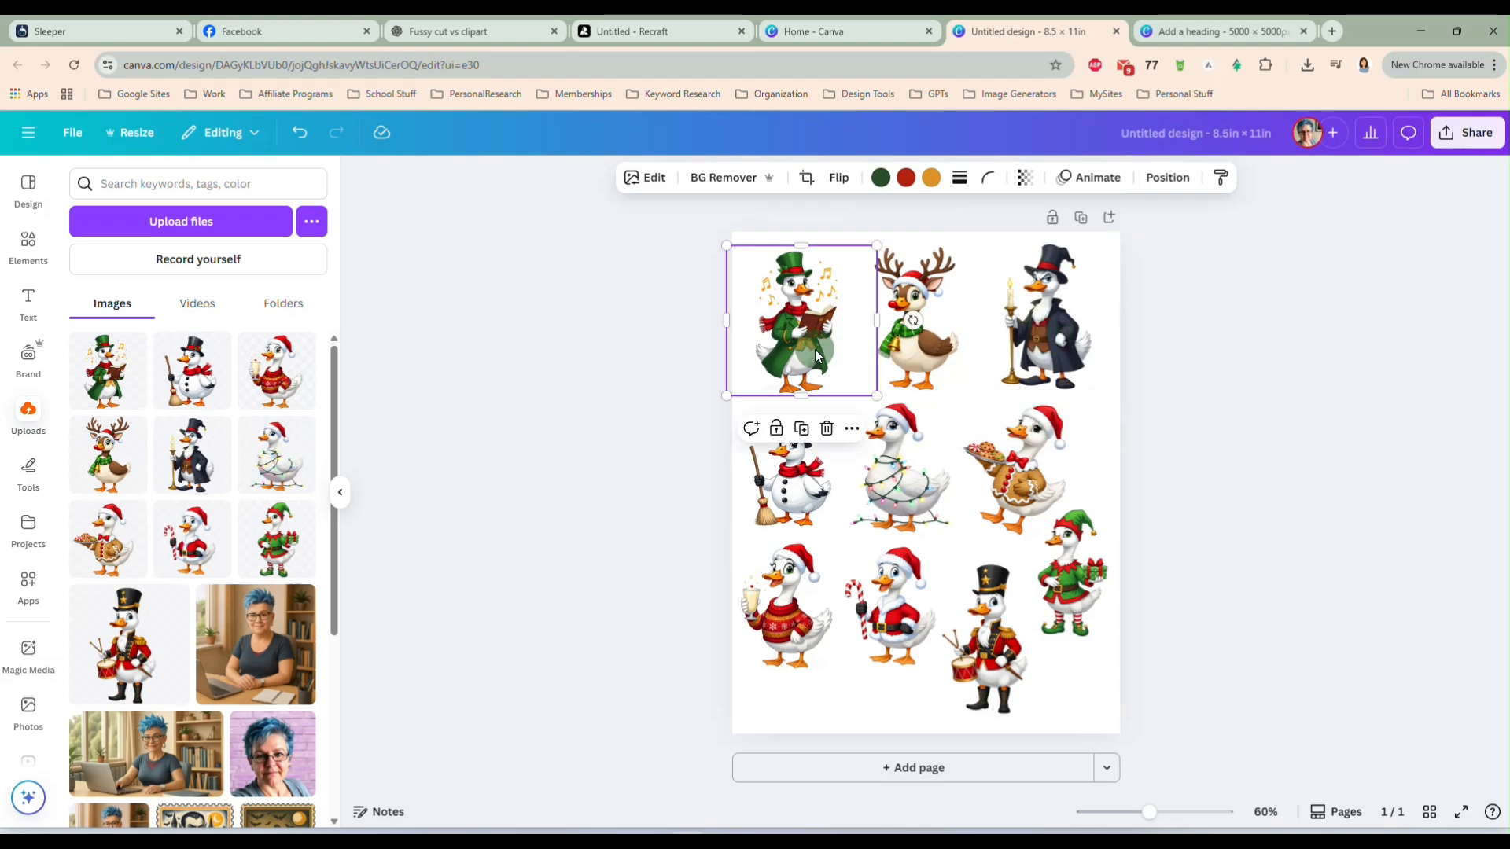
pyautogui.moveTo(815, 349); pyautogui.dragTo(818, 350)
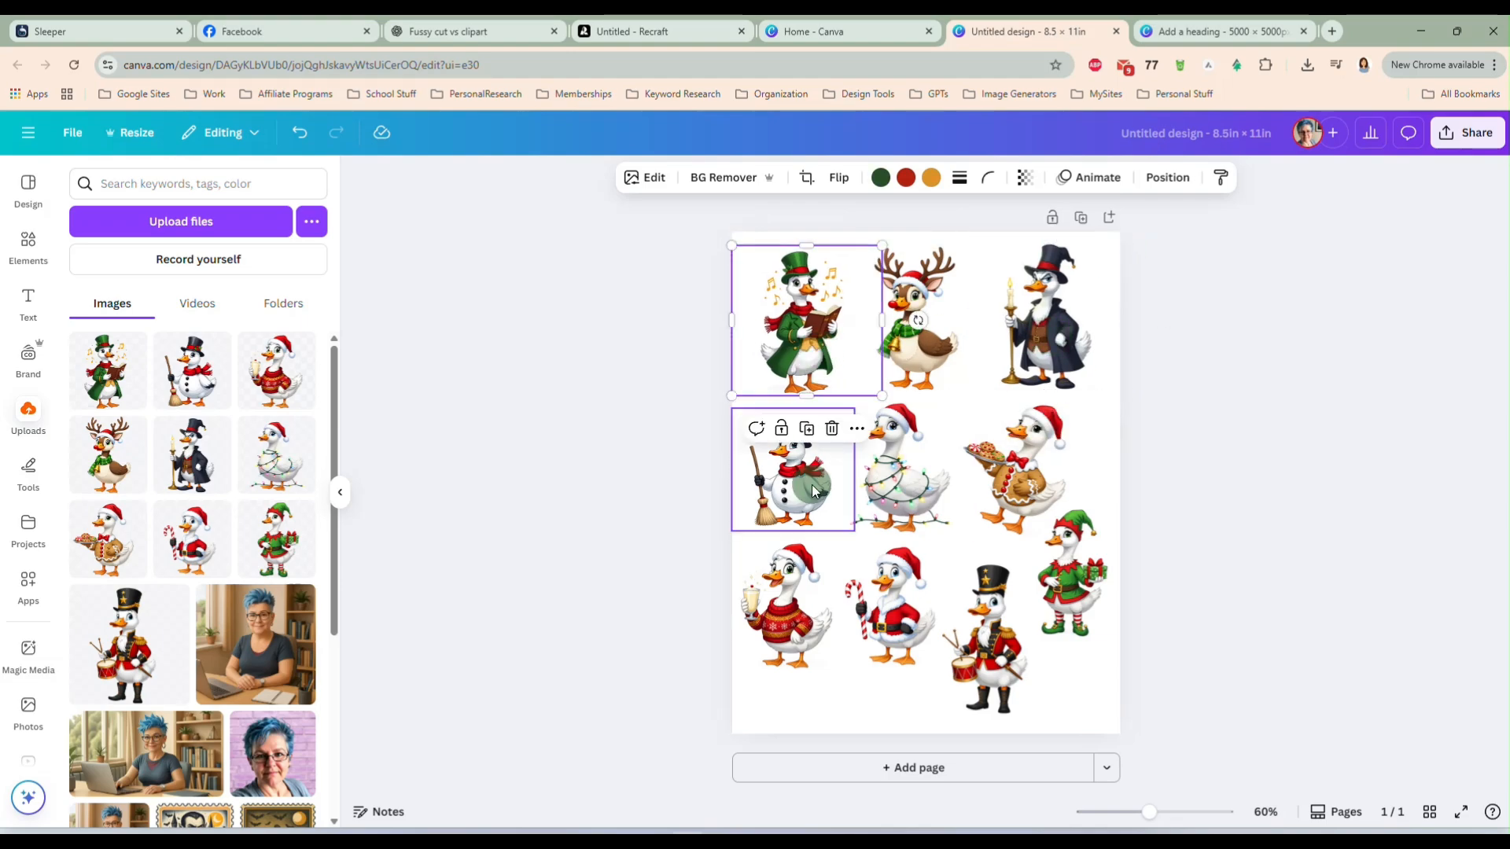
# - Slightly enlarge the elf goose and reposition it, then move the drummer goose closer to the page's bottom edge
pyautogui.click(1089, 614)
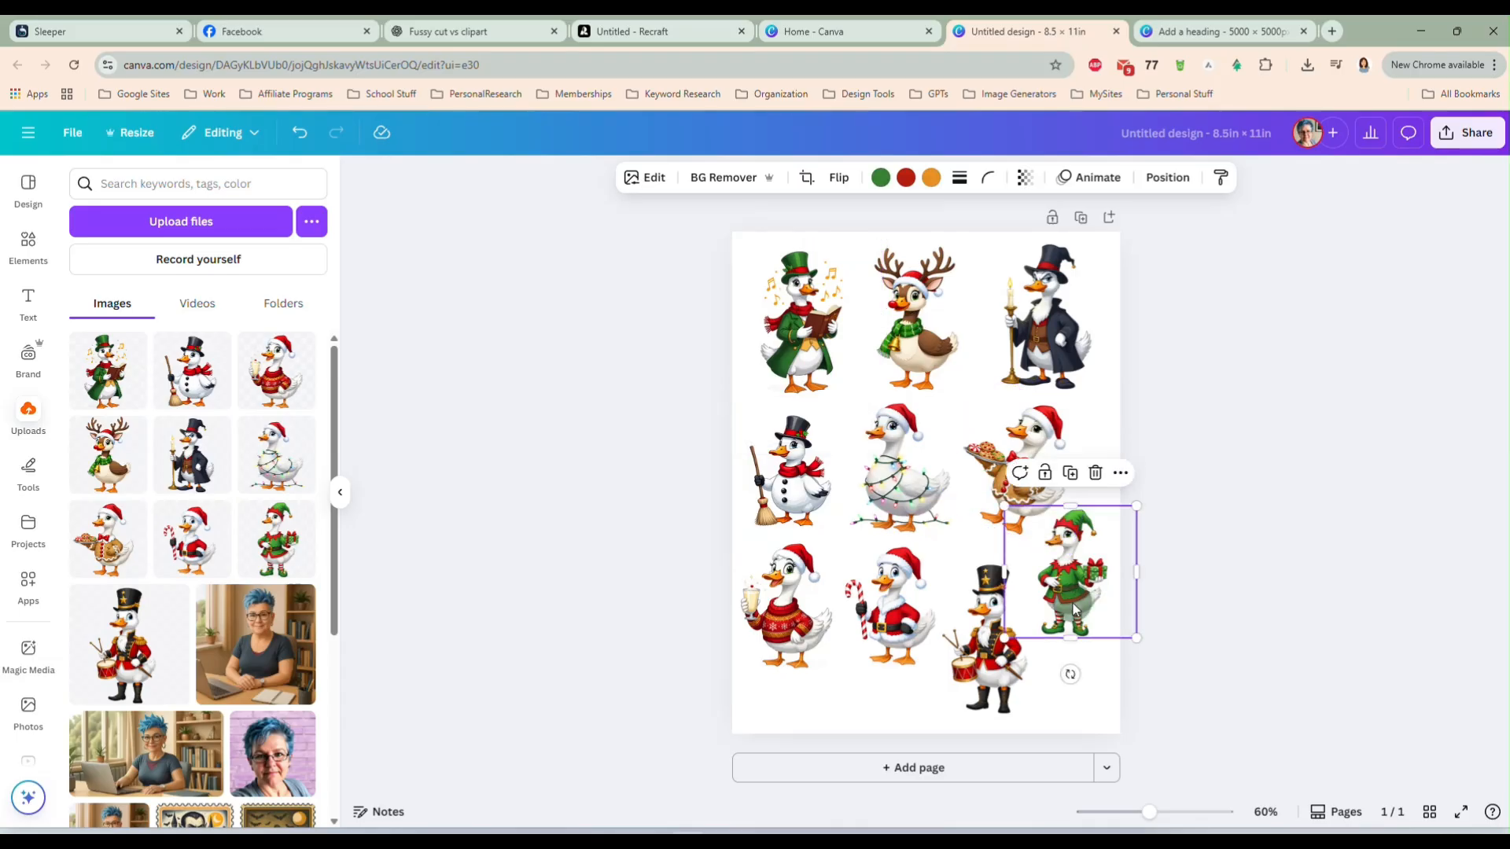
pyautogui.moveTo(1089, 614); pyautogui.dragTo(1086, 620)
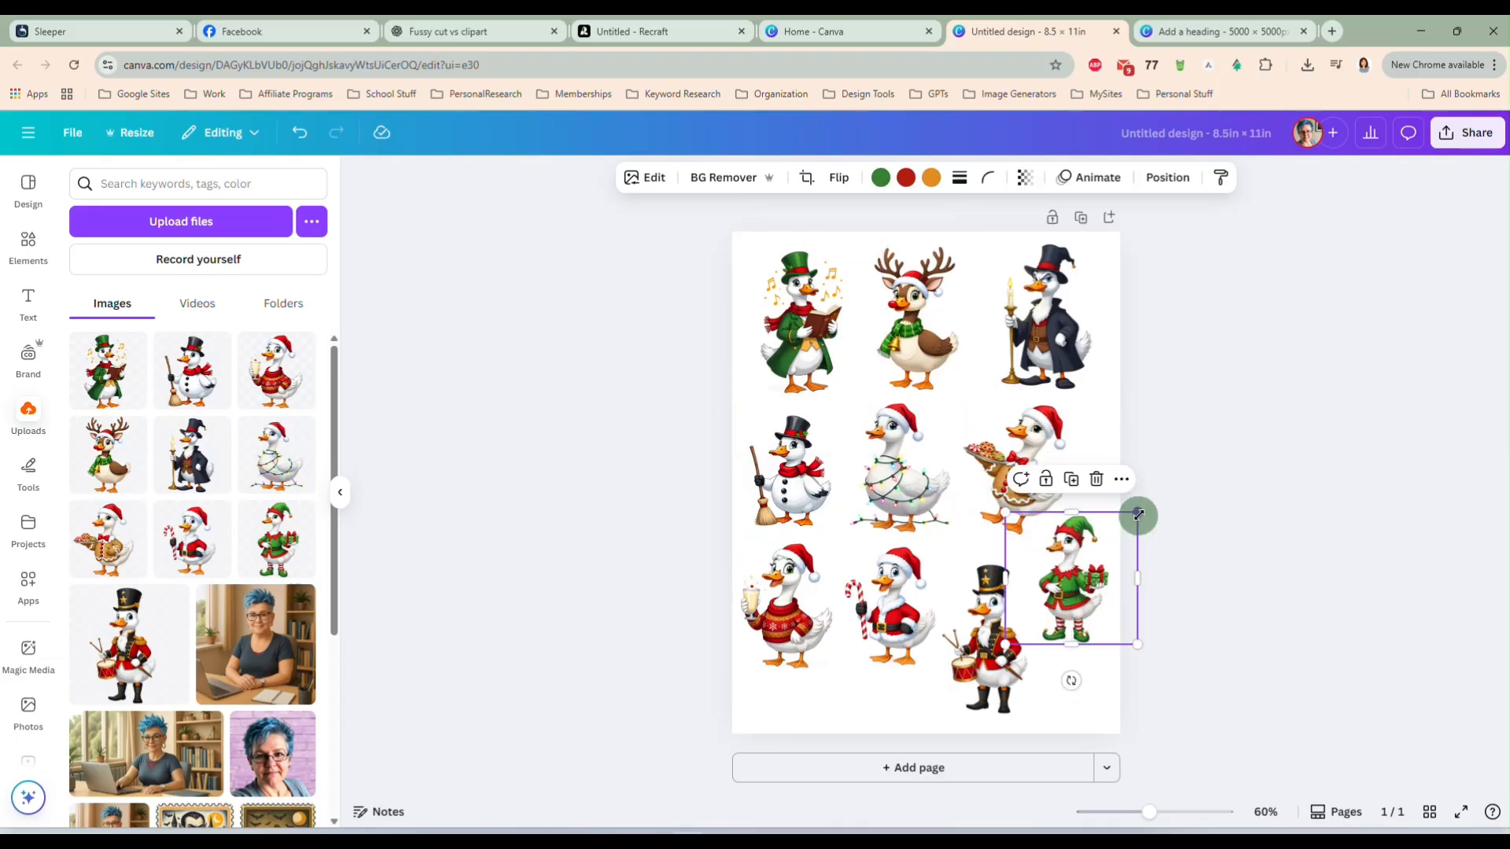
pyautogui.moveTo(1138, 515); pyautogui.dragTo(1146, 499)
pyautogui.moveTo(1079, 587); pyautogui.dragTo(1076, 594)
pyautogui.moveTo(977, 687); pyautogui.dragTo(973, 700)
# - Flip the Santa goose horizontally and move it slightly lower between the red-sweater and drummer geese
pyautogui.click(875, 649)
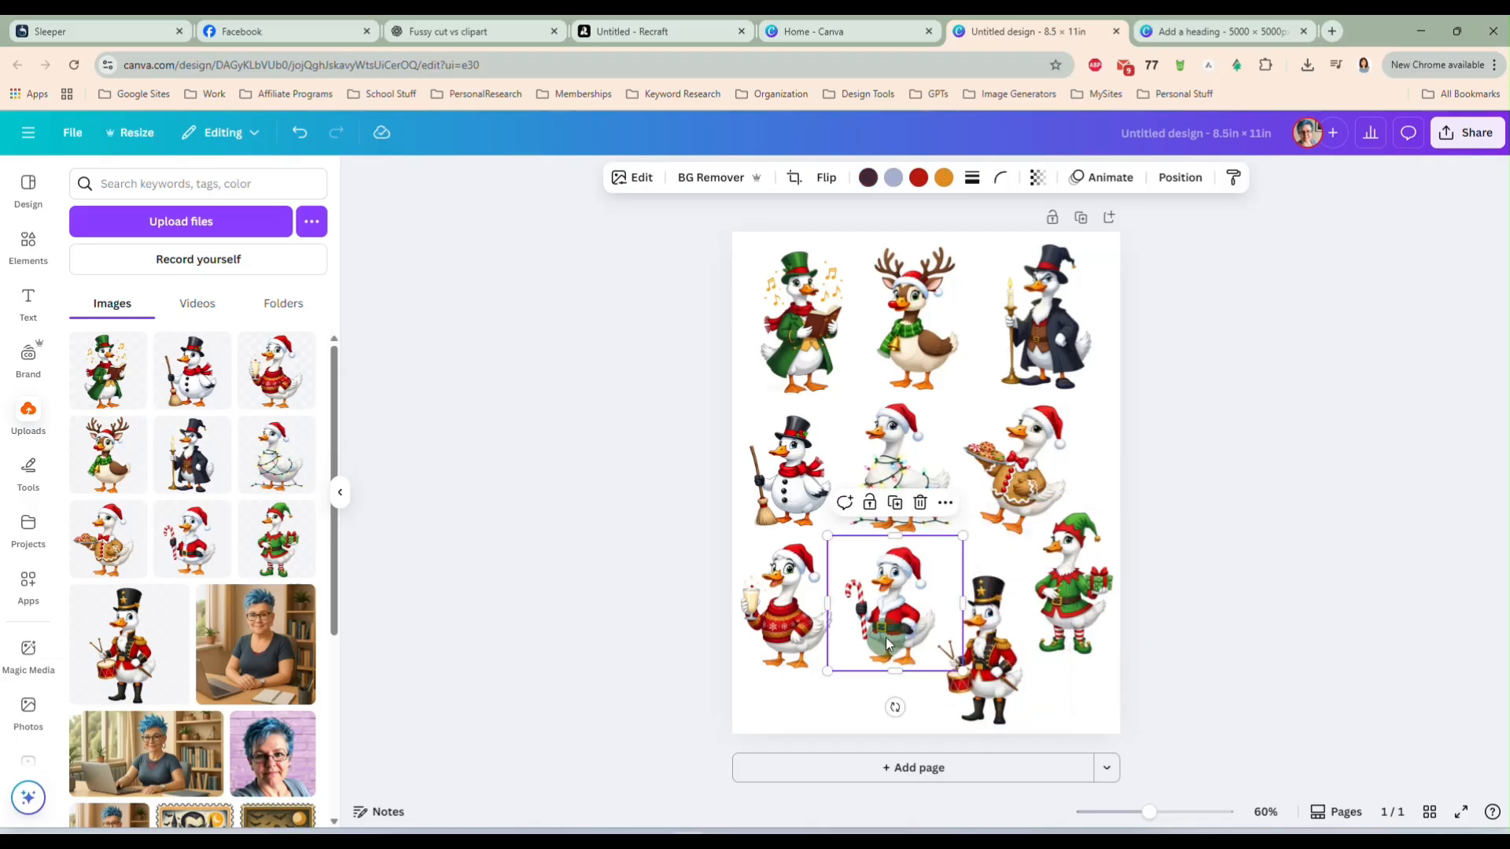
pyautogui.moveTo(886, 637); pyautogui.dragTo(880, 638)
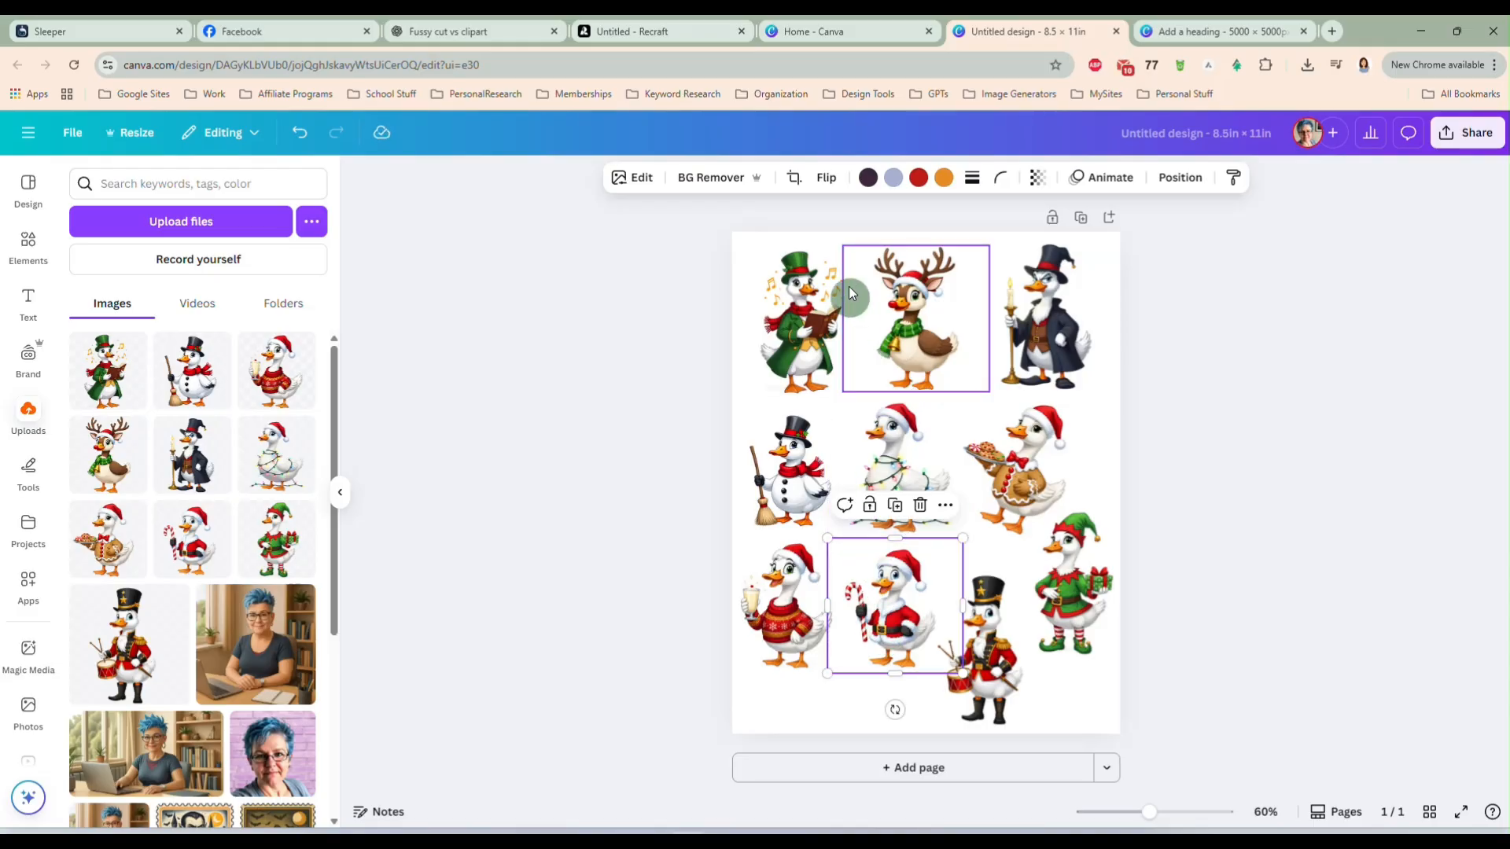
pyautogui.click(823, 186)
pyautogui.click(832, 216)
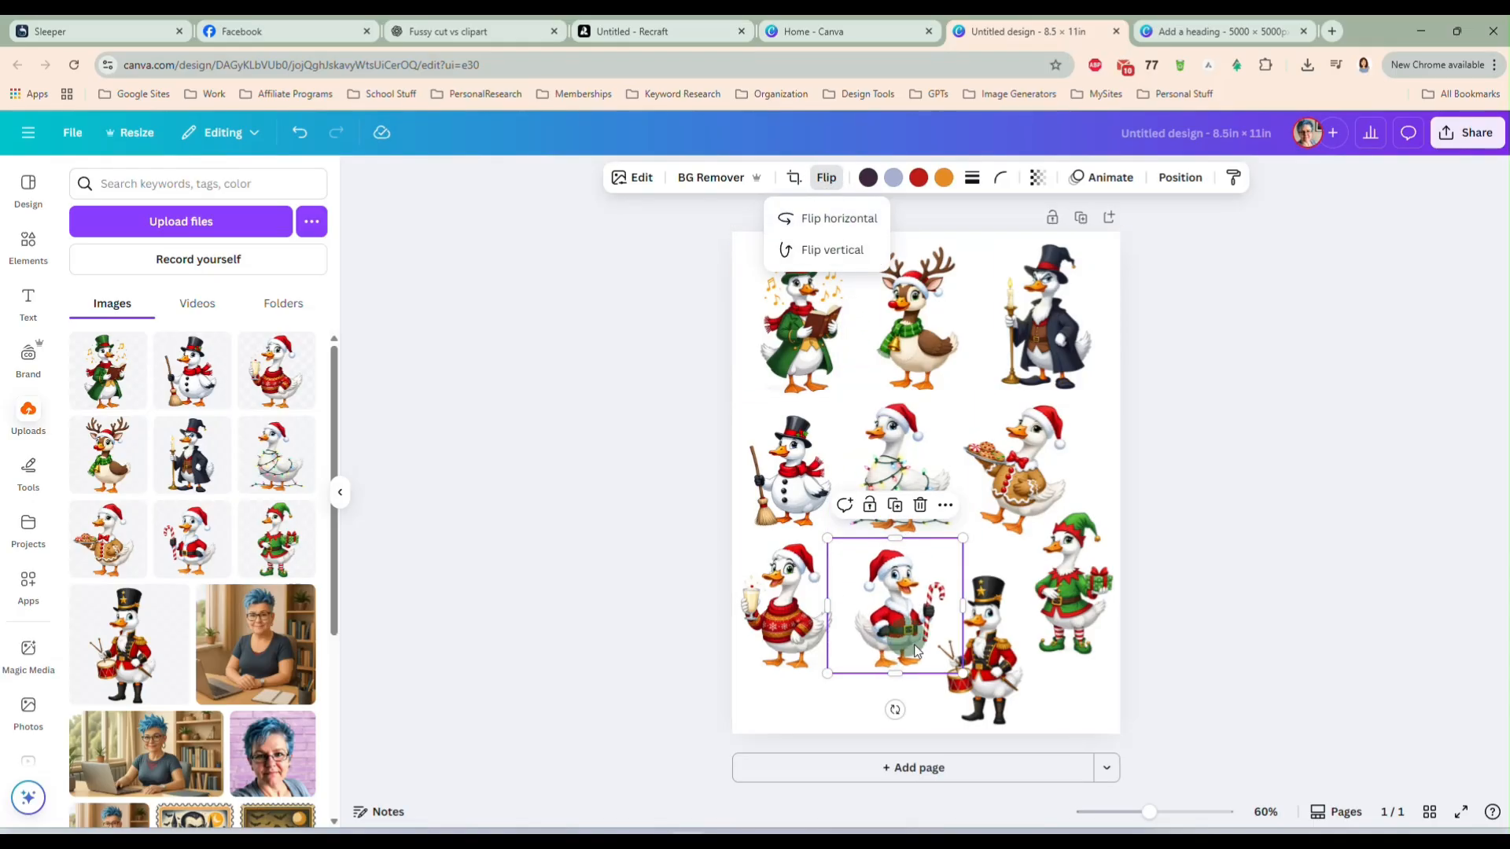
pyautogui.click(893, 640)
pyautogui.moveTo(893, 640)
pyautogui.mouseDown()
pyautogui.moveTo(878, 638)
pyautogui.moveTo(887, 652)
pyautogui.mouseUp()
# - Nudge the red-sweater goose slightly lower and shift the elf goose down, away from the gingerbread goose
pyautogui.click(791, 630)
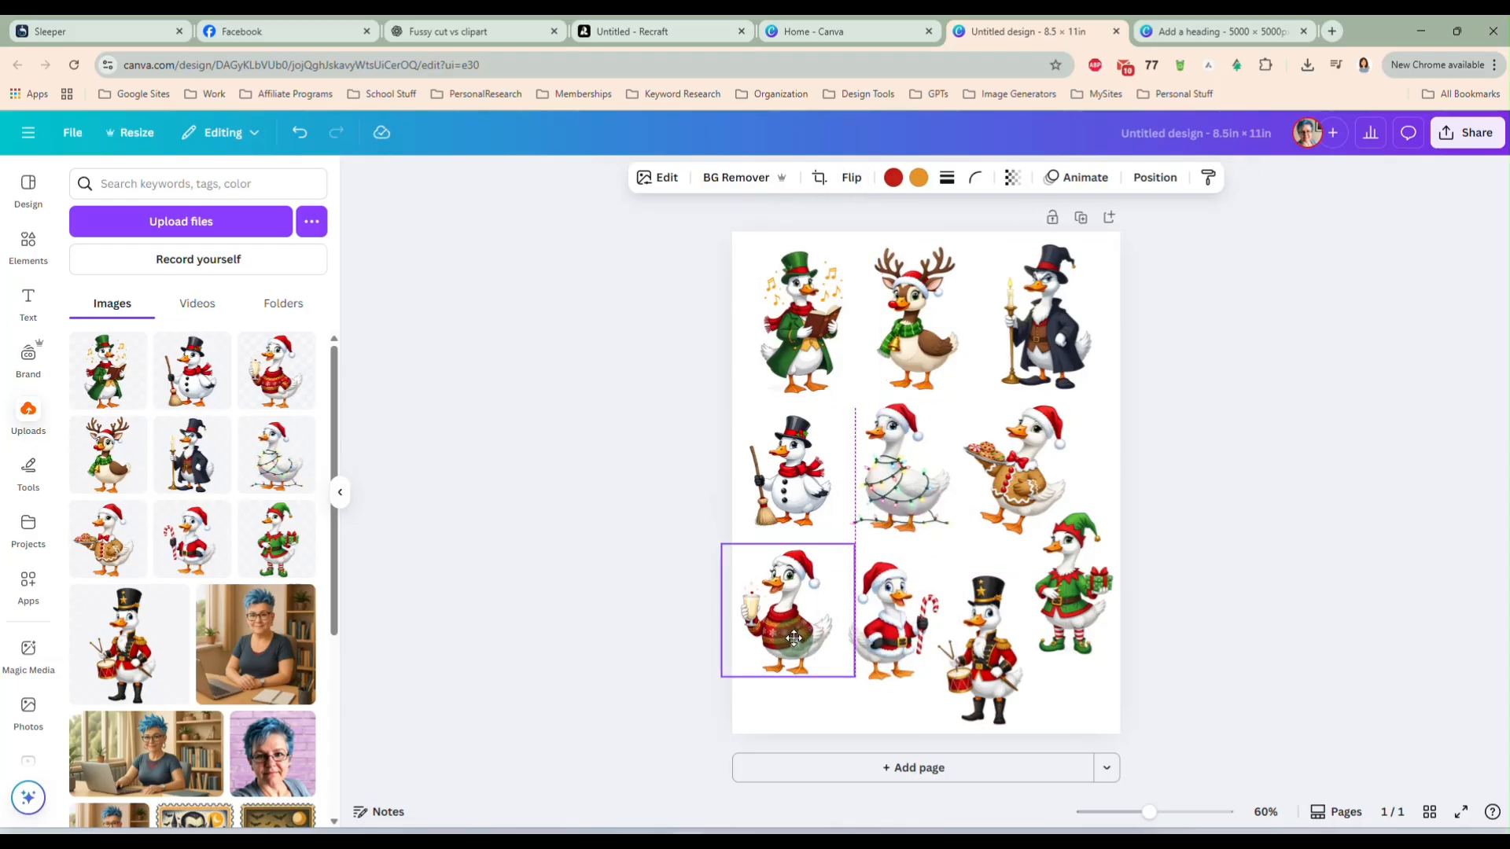
pyautogui.click(989, 670)
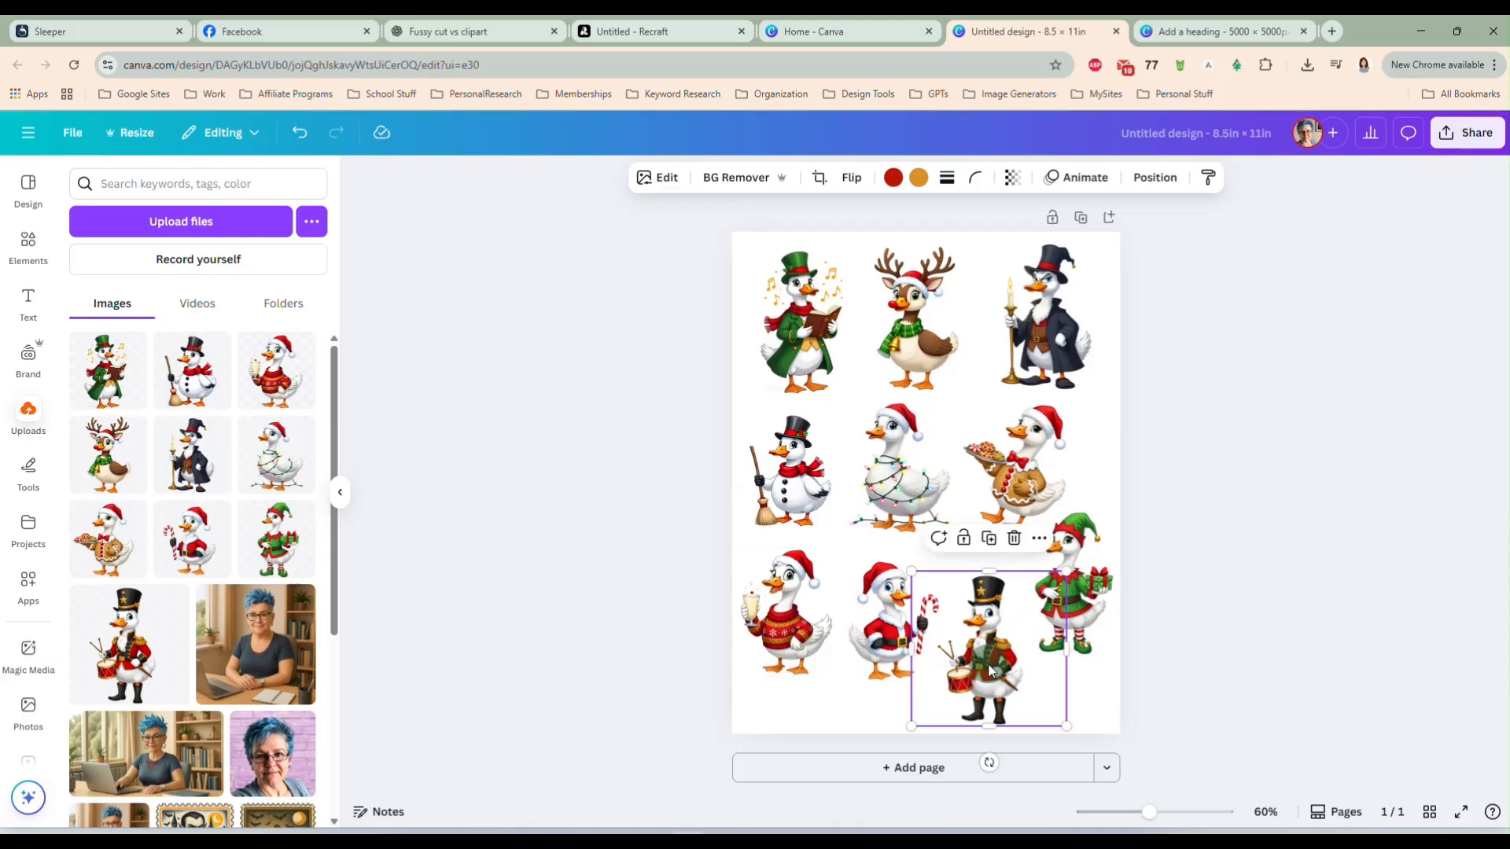
pyautogui.moveTo(1075, 591); pyautogui.dragTo(1078, 590)
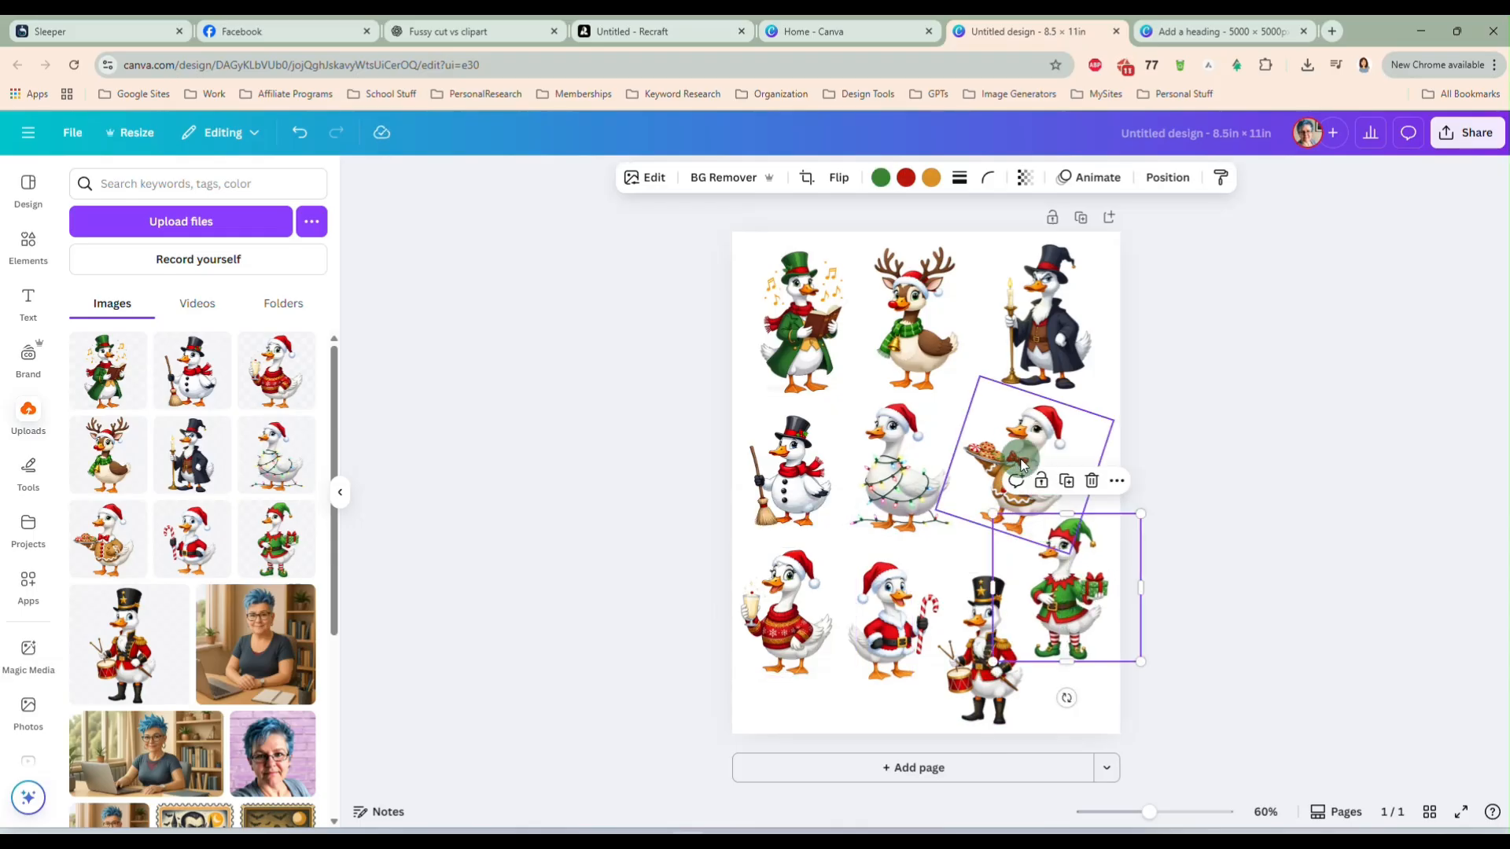
# - Slightly enlarge the snowman goose and reposition it between the caroling and red-sweater geese
pyautogui.click(814, 425)
pyautogui.moveTo(859, 405); pyautogui.dragTo(877, 400)
pyautogui.moveTo(802, 465); pyautogui.dragTo(802, 476)
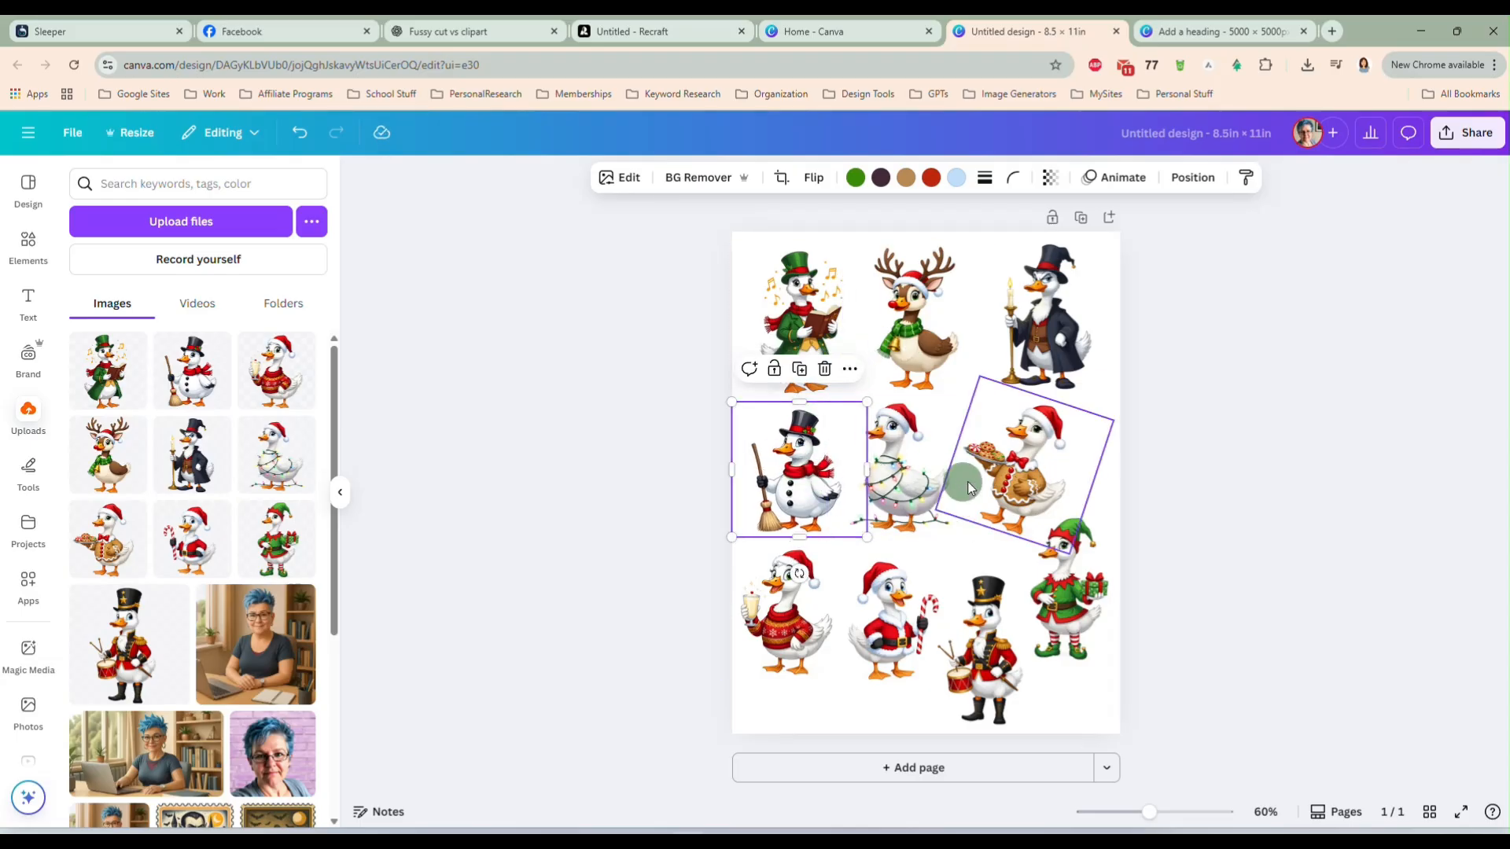
# - Rotate the gingerbread goose further clockwise in the middle row
pyautogui.click(1011, 488)
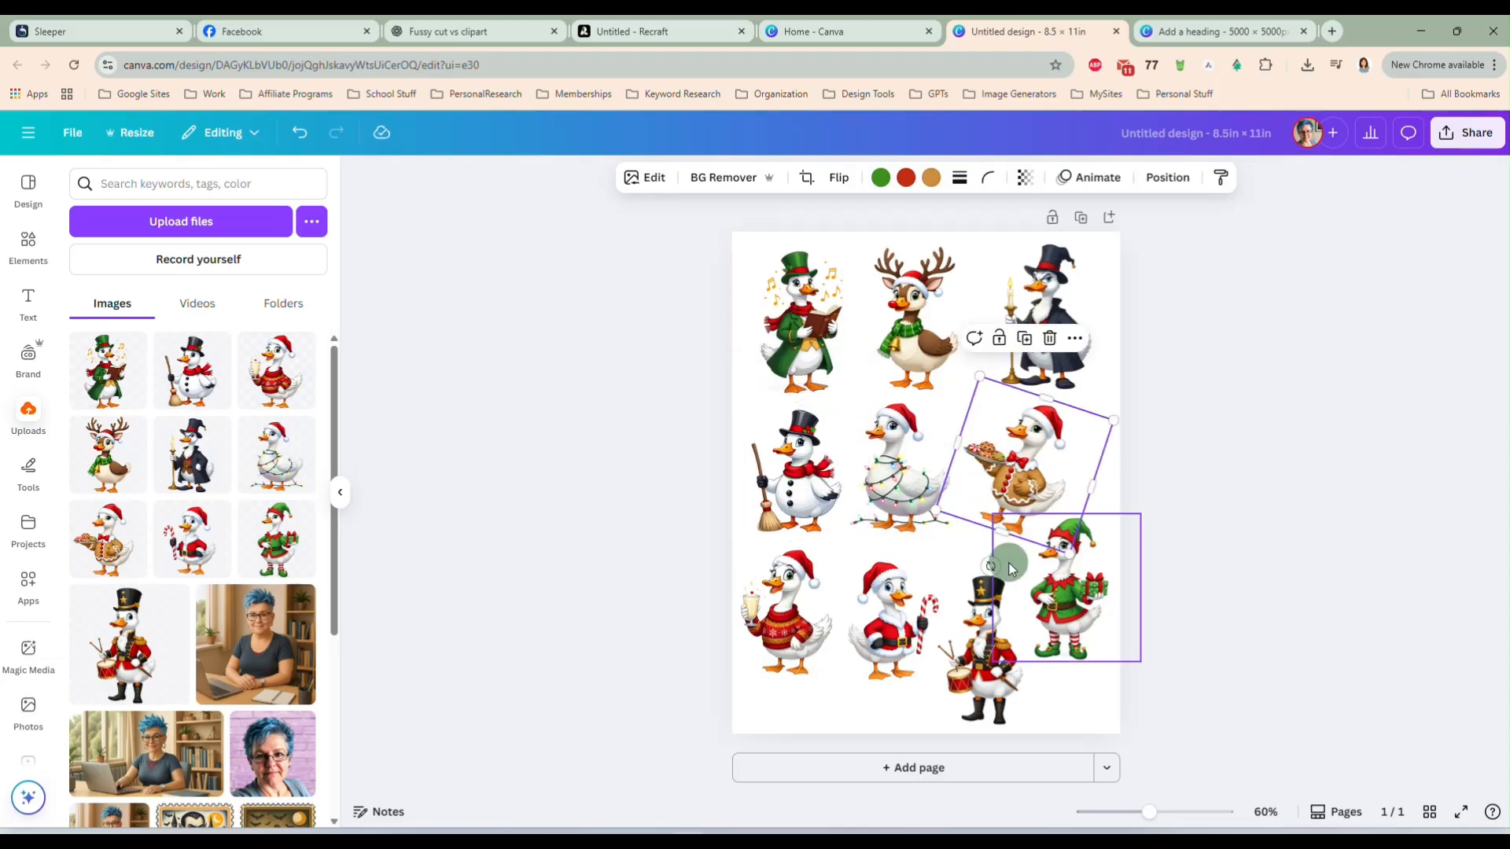
pyautogui.moveTo(988, 566); pyautogui.dragTo(970, 541)
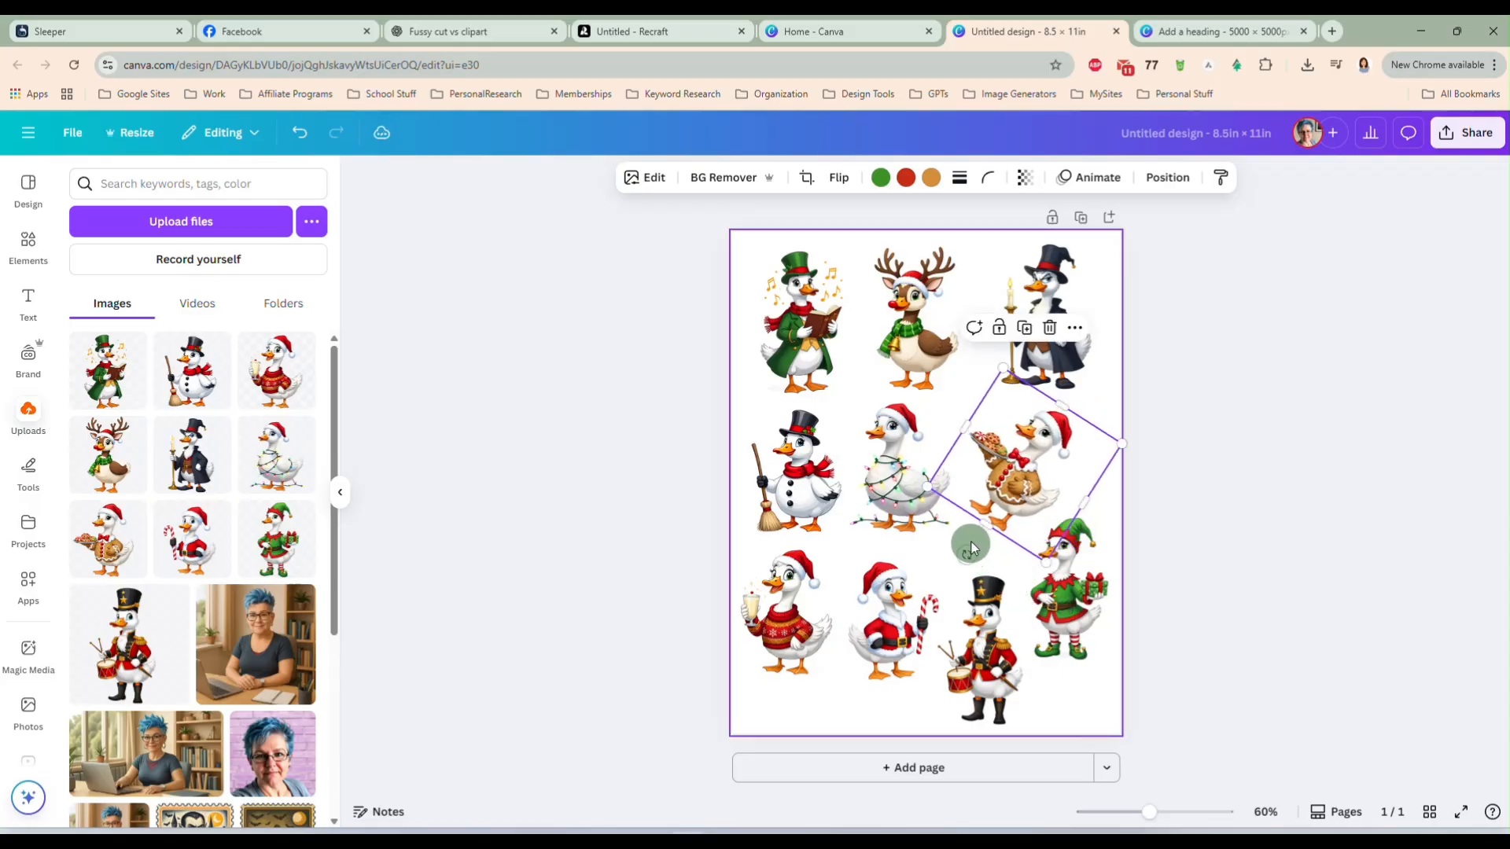
# - Nudge the gingerbread goose slightly up and the string-lights goose slightly towards it in the middle row
pyautogui.moveTo(1012, 493); pyautogui.dragTo(1015, 487)
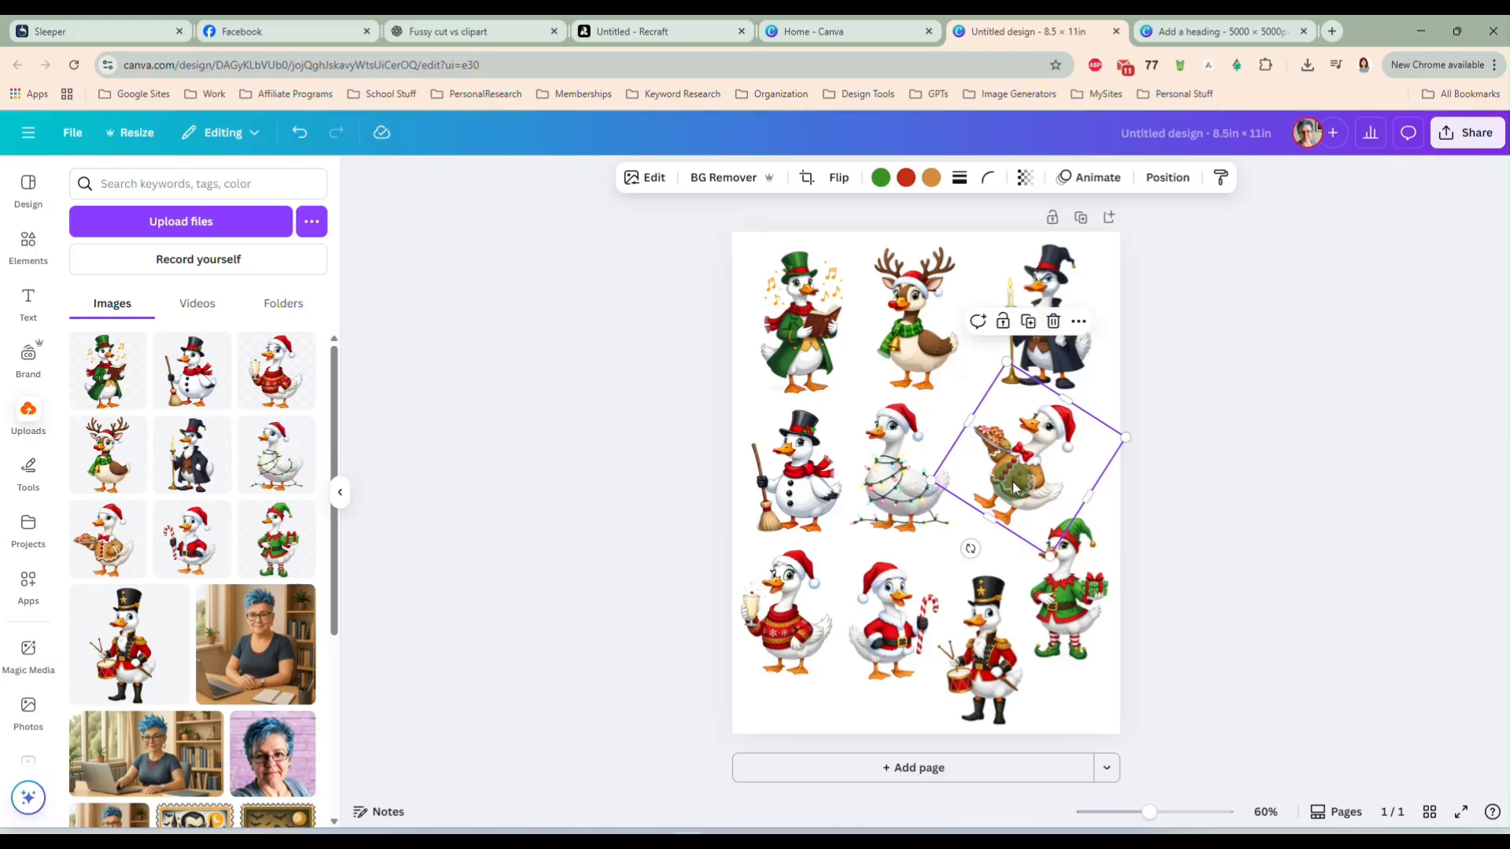
pyautogui.click(912, 506)
pyautogui.moveTo(912, 506); pyautogui.dragTo(917, 509)
# - Slightly enlarge the red-sweater and Santa geese, moving the red-sweater goose lower and the Santa goose a little higher
pyautogui.click(778, 640)
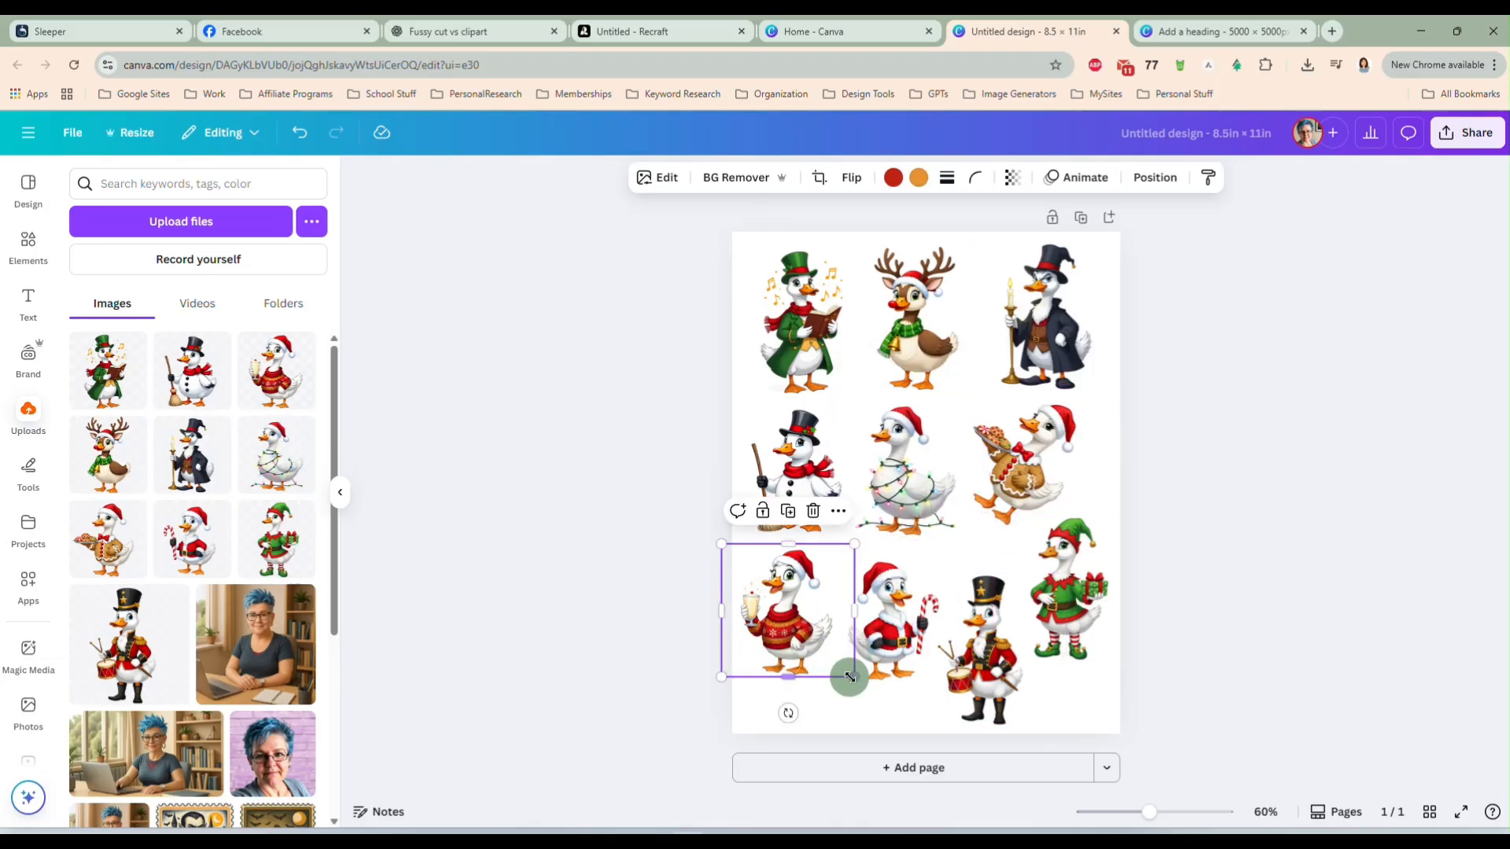
pyautogui.moveTo(855, 677); pyautogui.dragTo(789, 684)
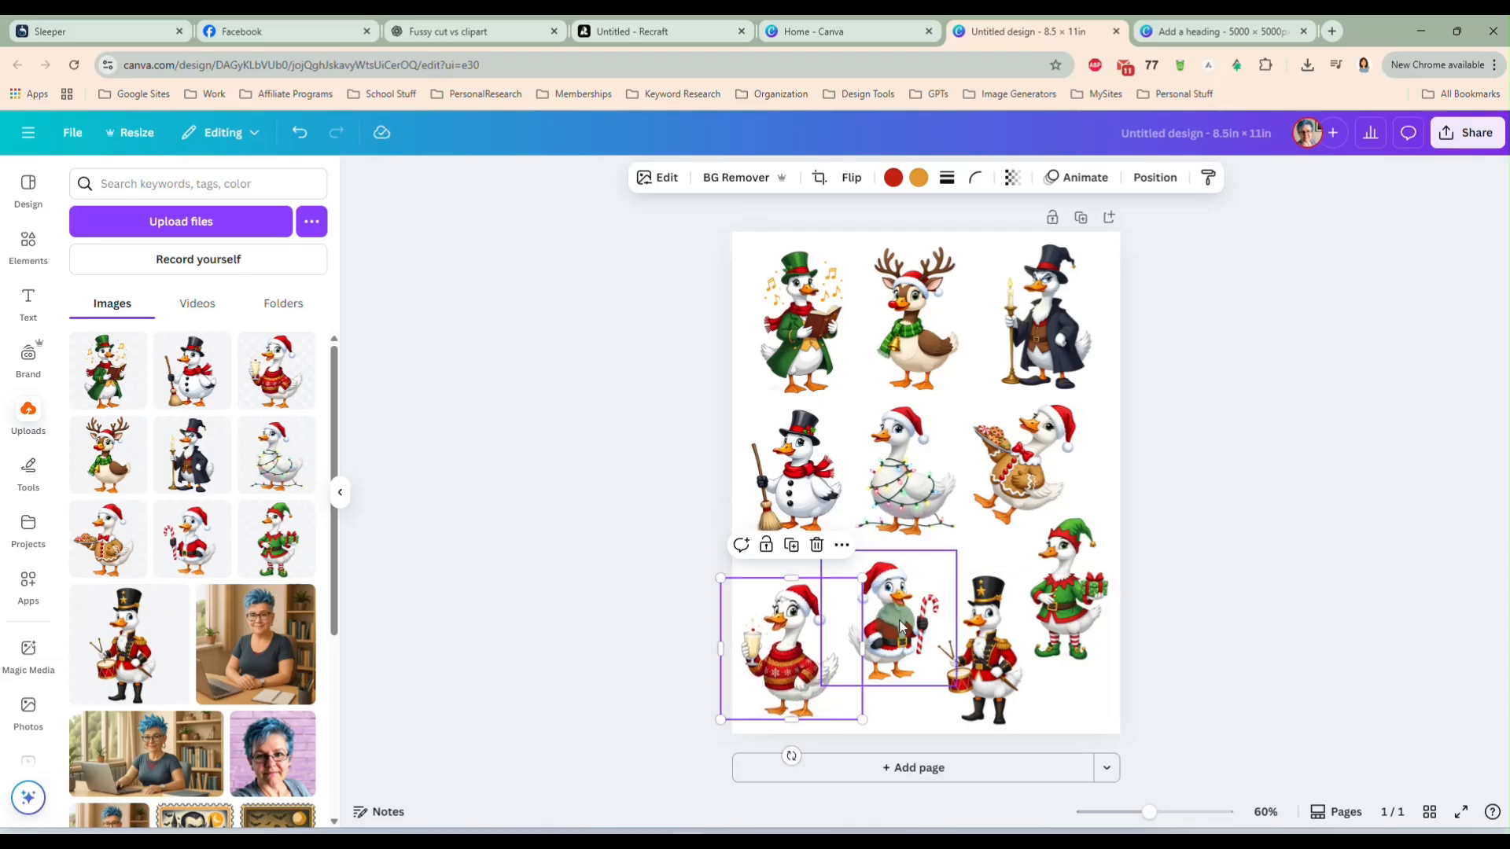
pyautogui.moveTo(901, 626); pyautogui.dragTo(890, 605)
pyautogui.moveTo(951, 542); pyautogui.dragTo(959, 537)
pyautogui.moveTo(897, 613); pyautogui.dragTo(905, 615)
pyautogui.click(1210, 525)
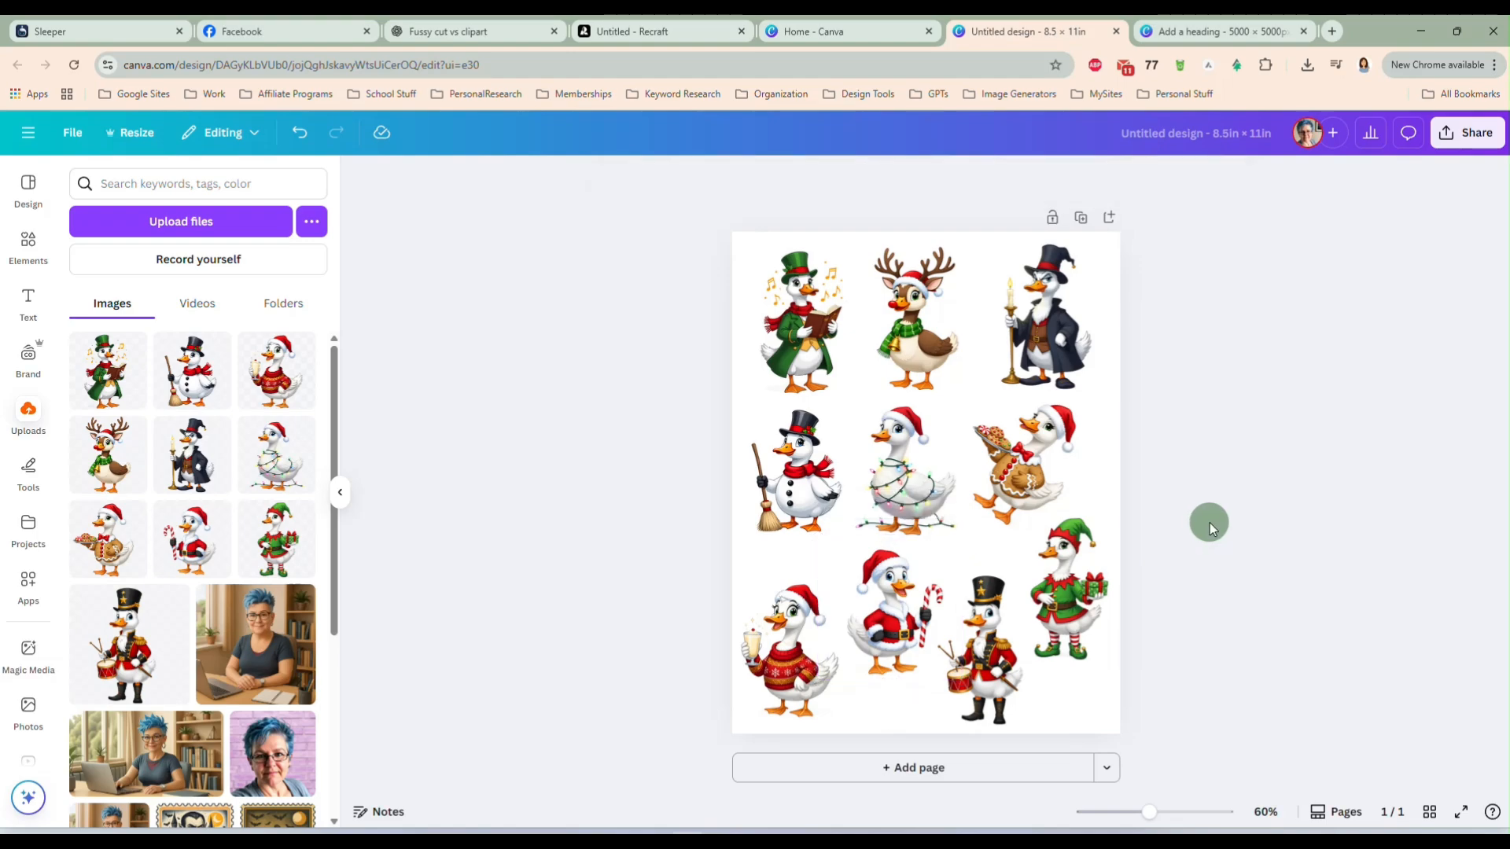
pyautogui.click(990, 645)
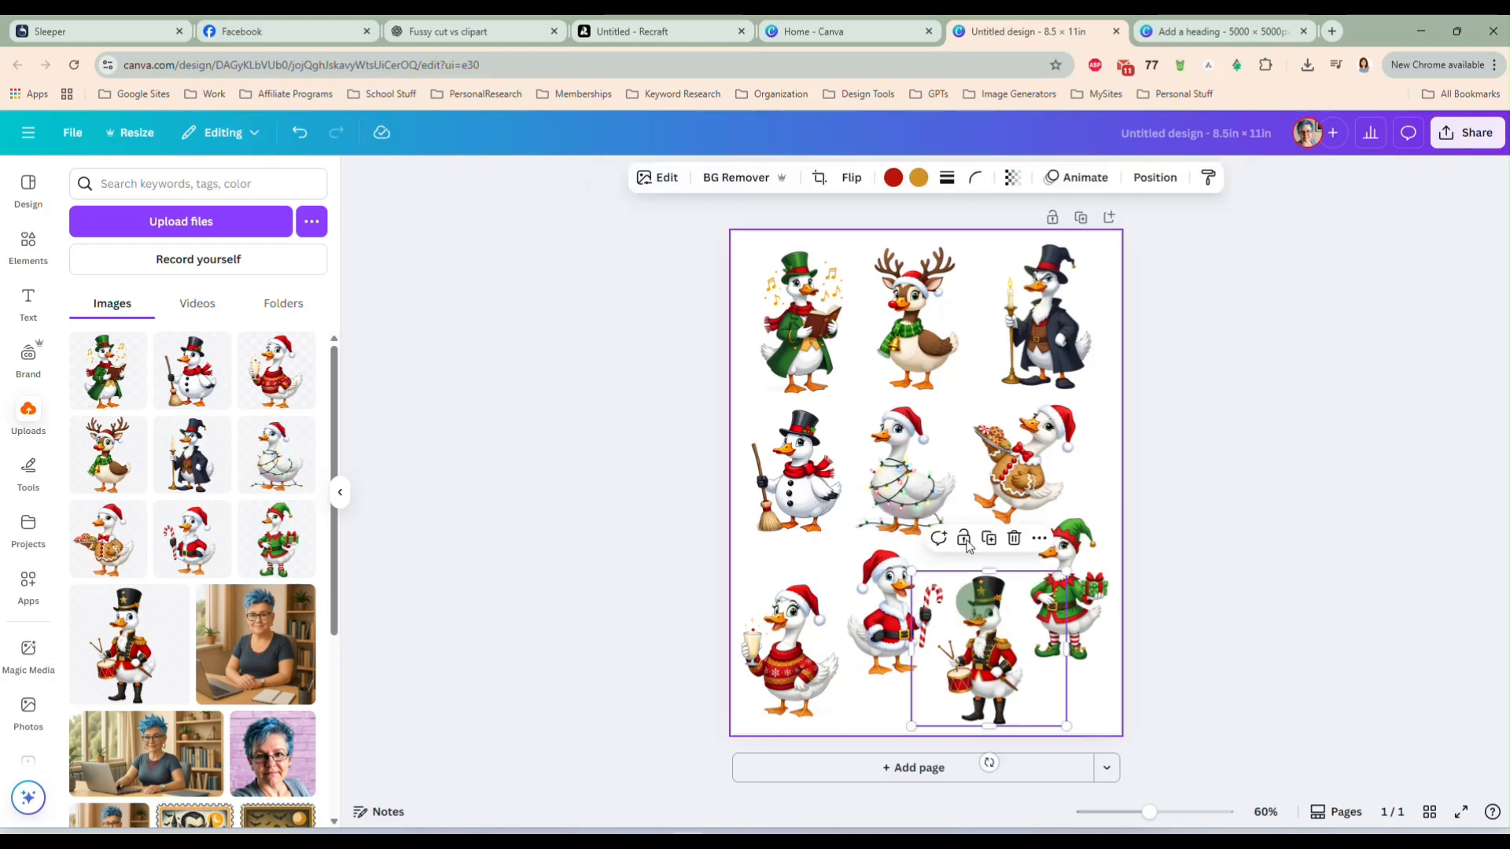
pyautogui.click(1173, 416)
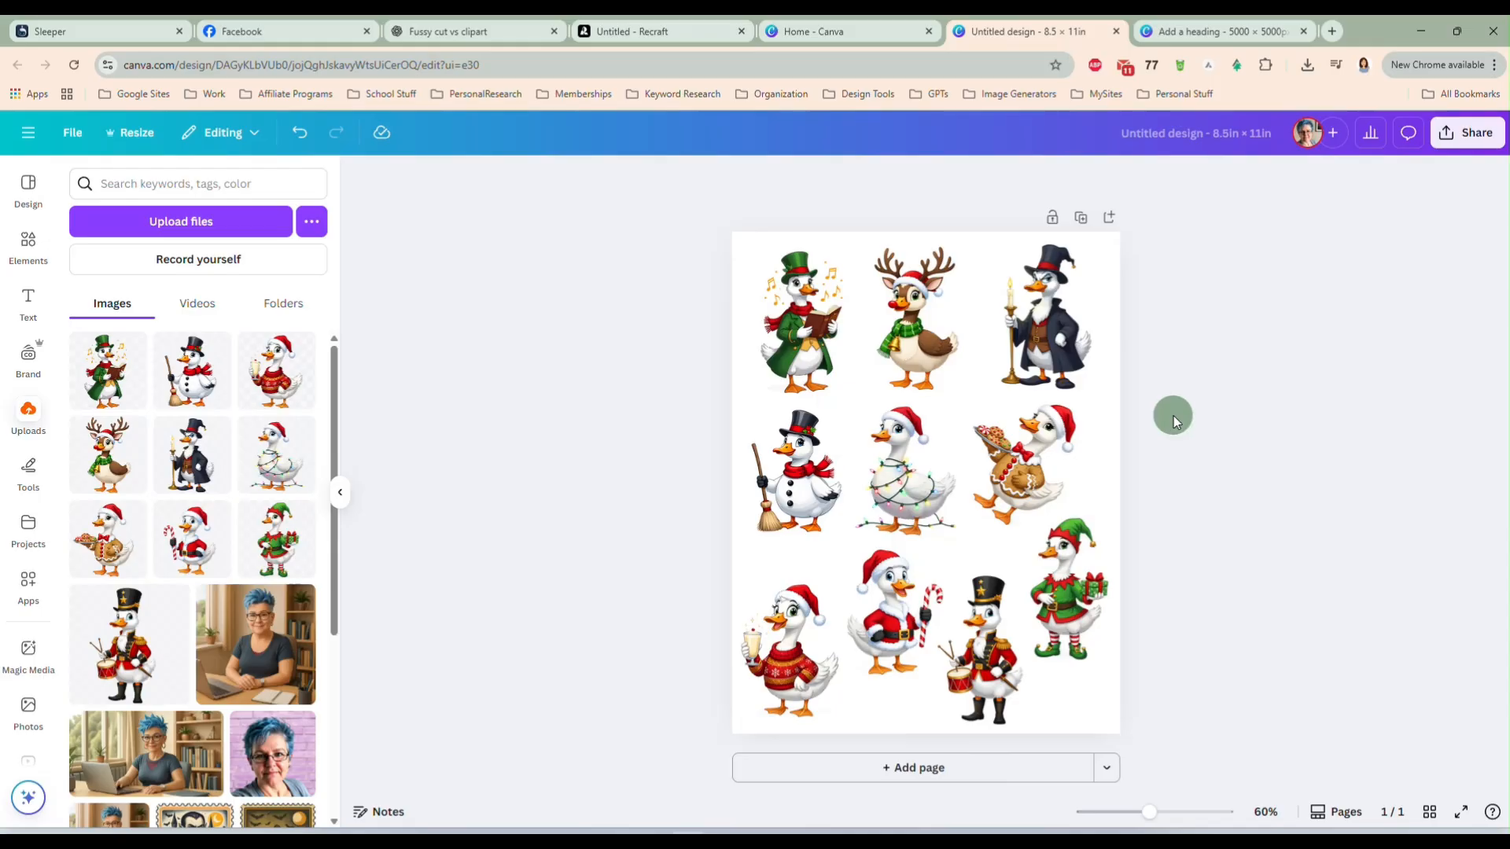
pyautogui.click(947, 497)
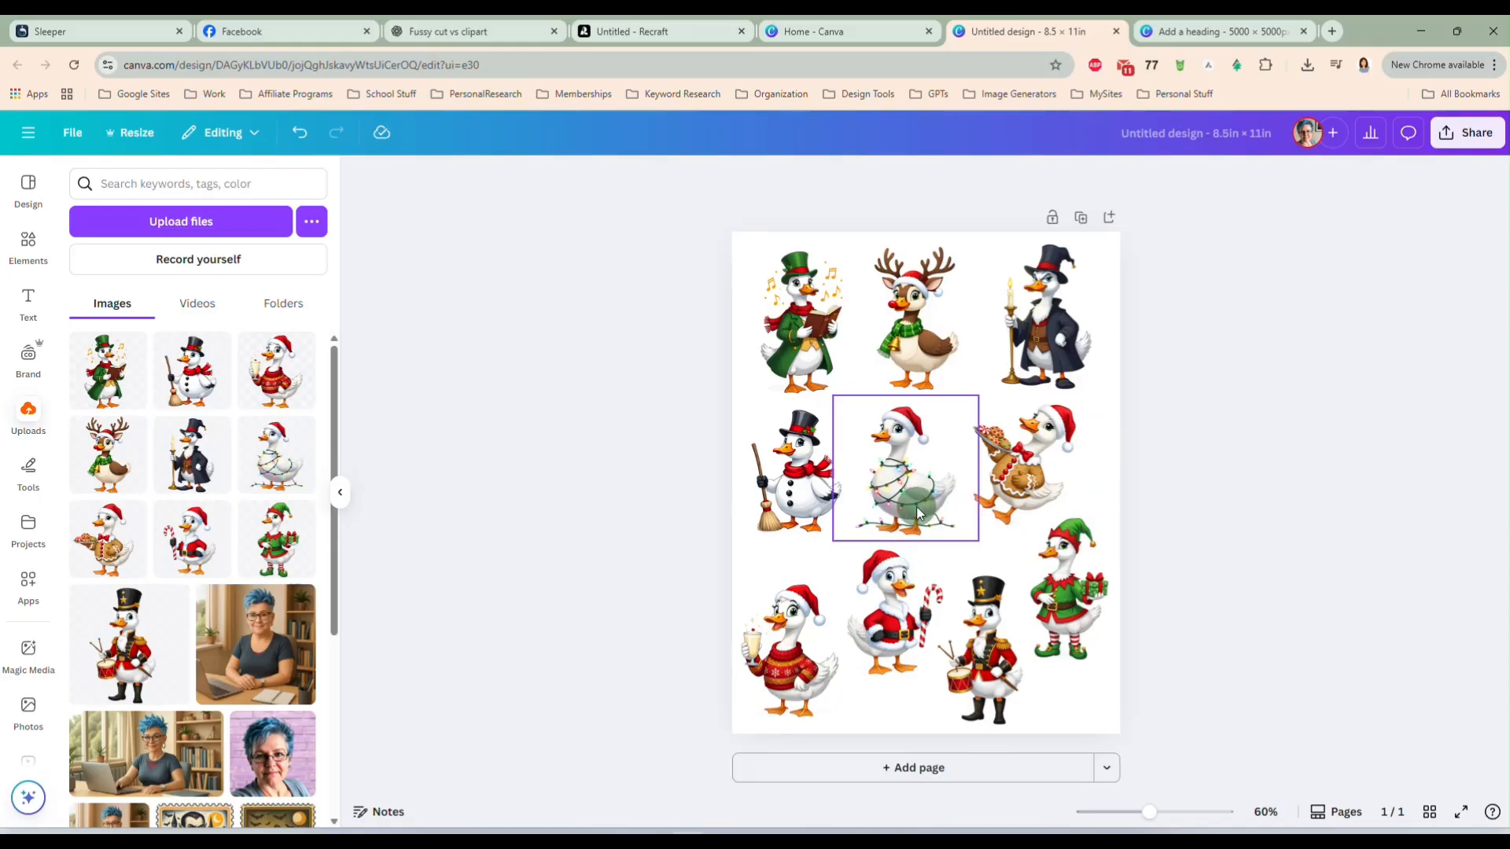
pyautogui.click(1217, 531)
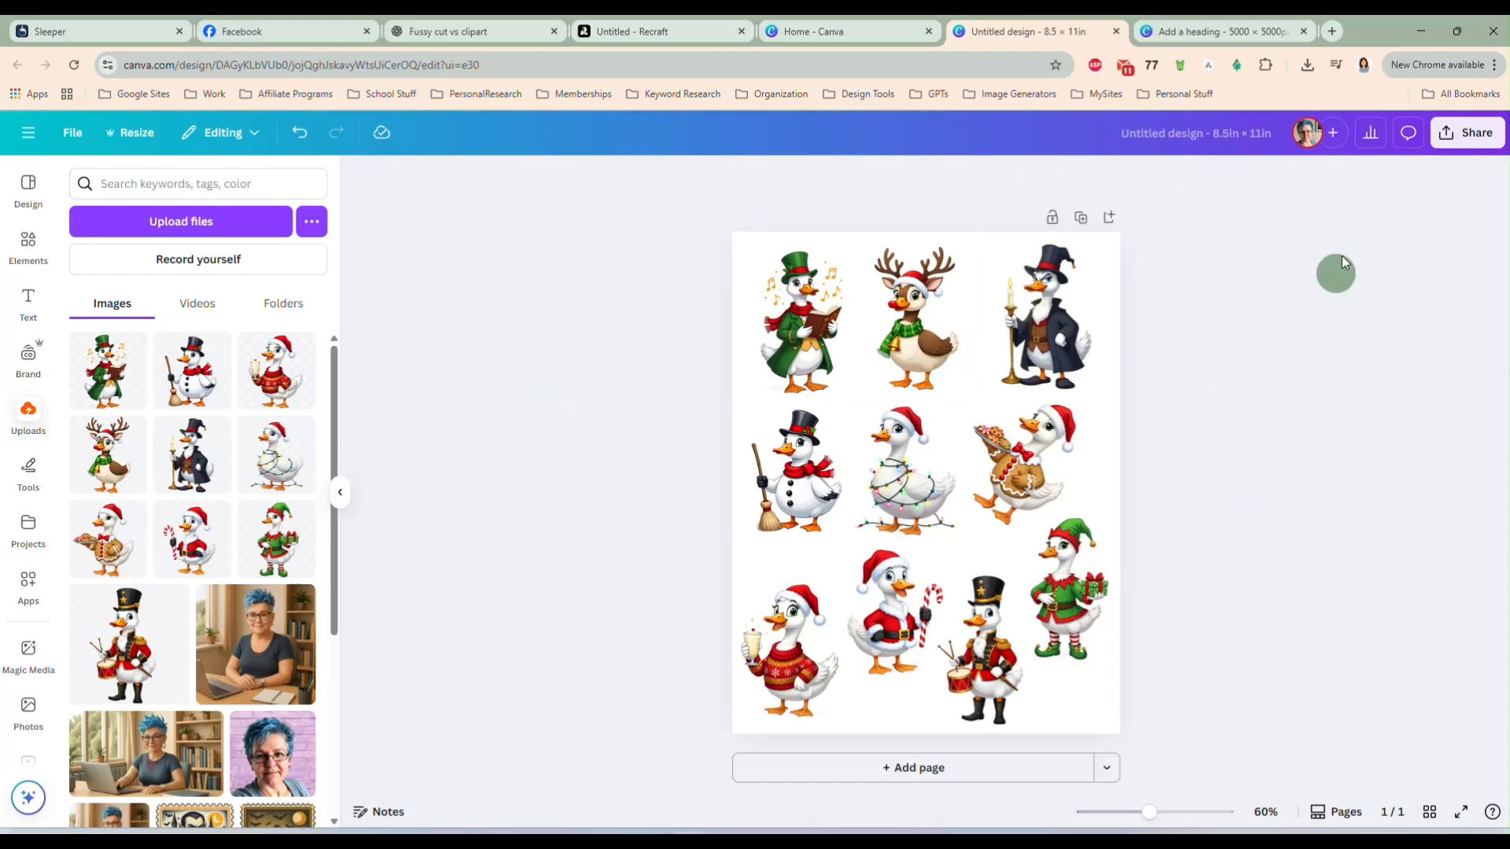
# - Download the goose page as a PDF Print file and save it in the ChristmasGoose folder as FussyCutPDF
pyautogui.click(1464, 133)
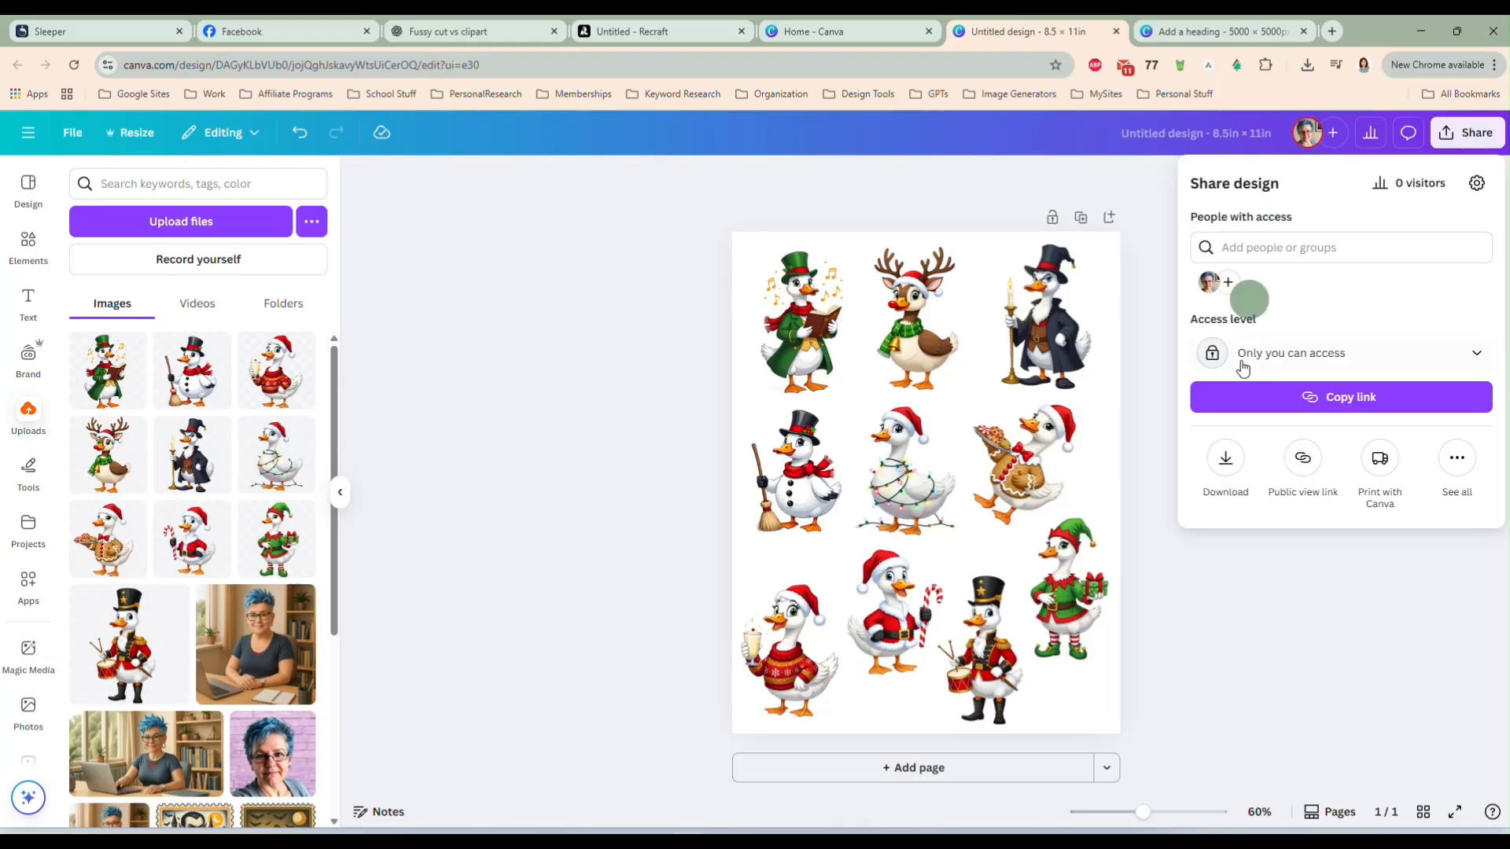
pyautogui.click(1229, 452)
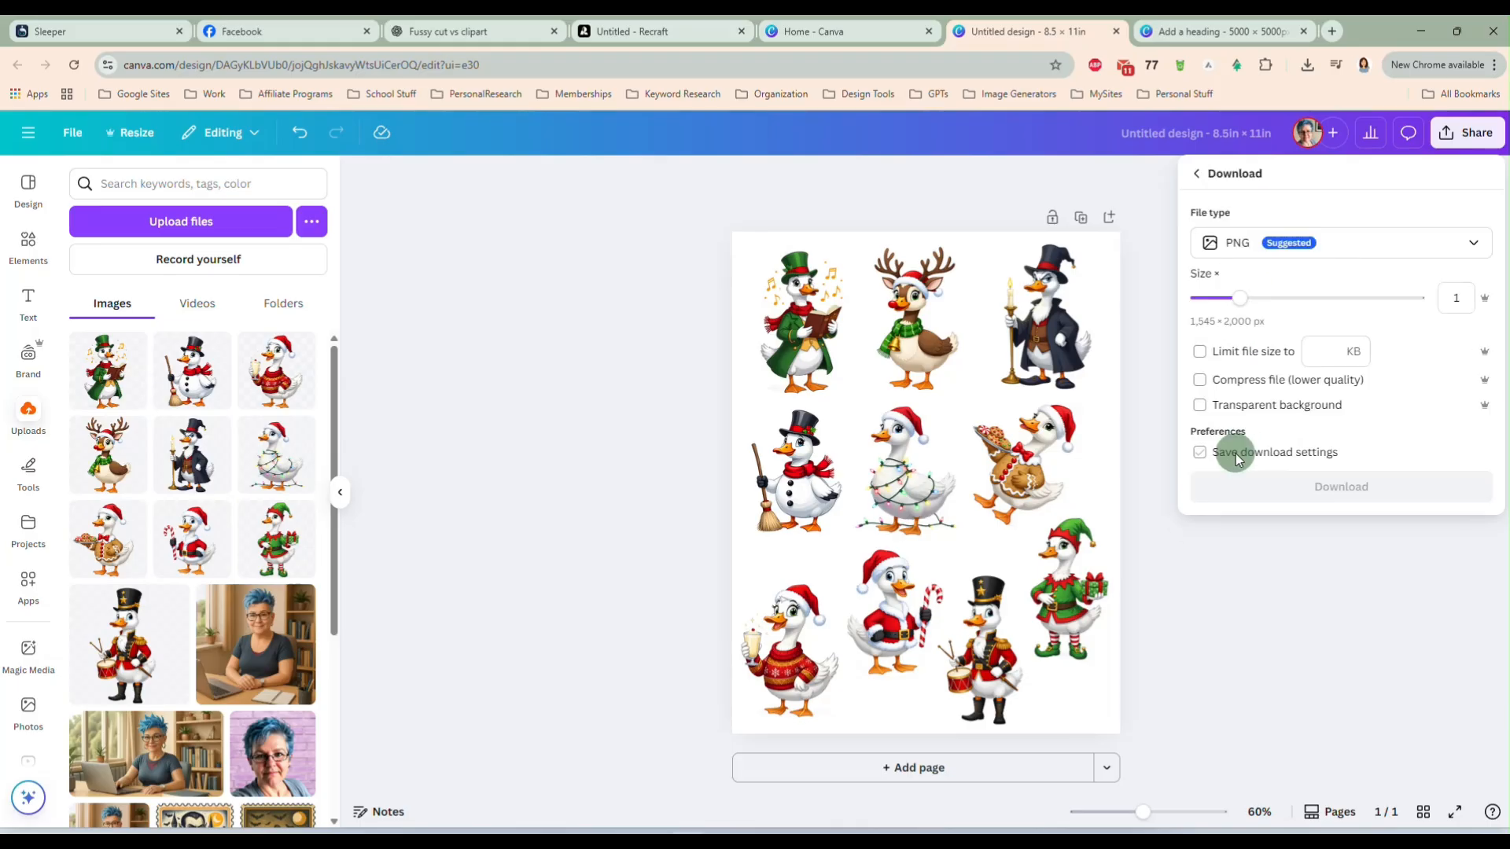
pyautogui.click(1270, 245)
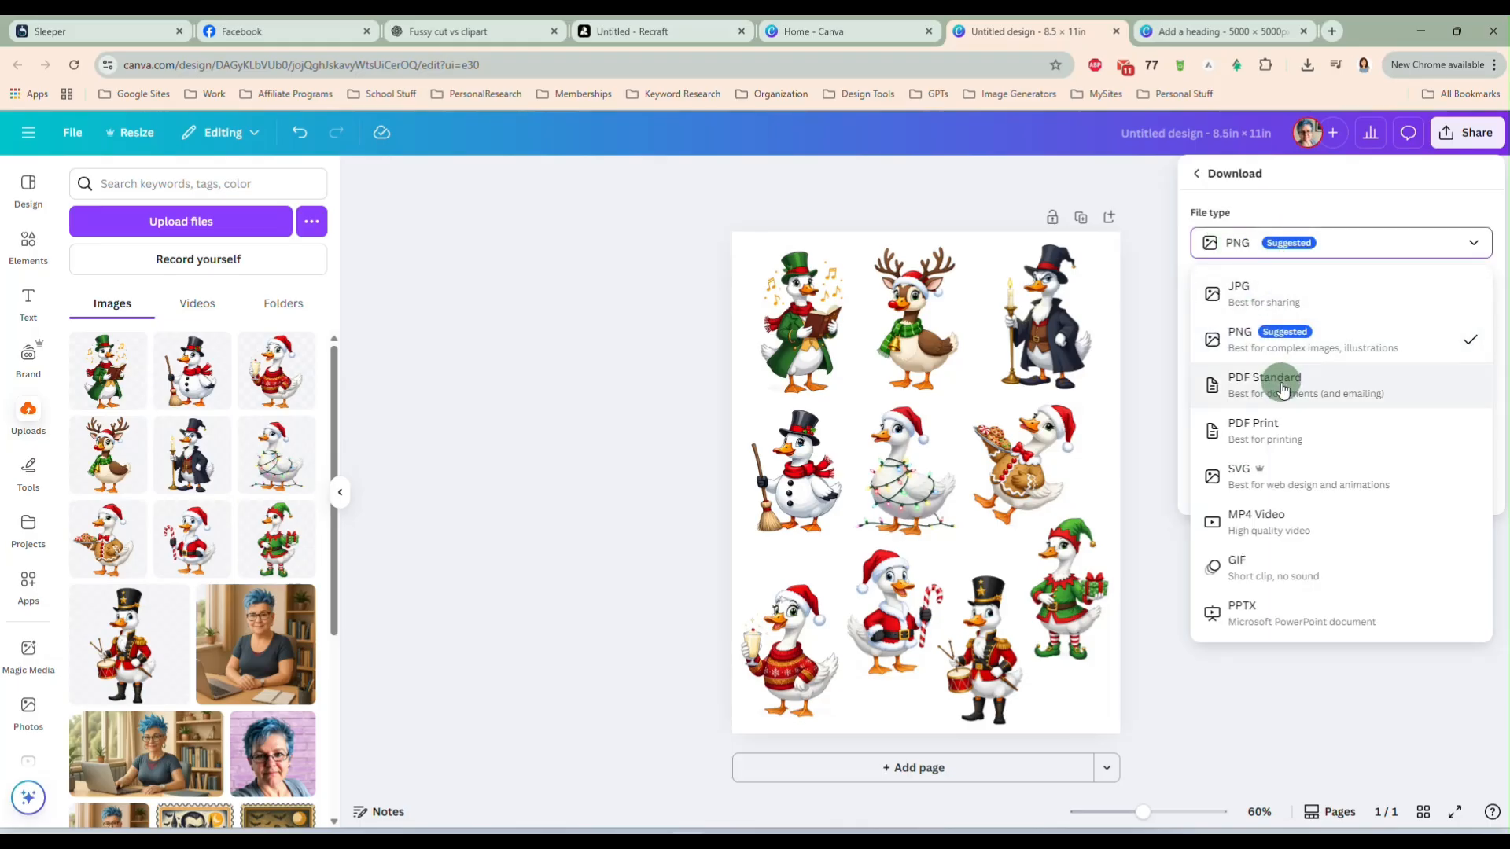
pyautogui.click(1315, 439)
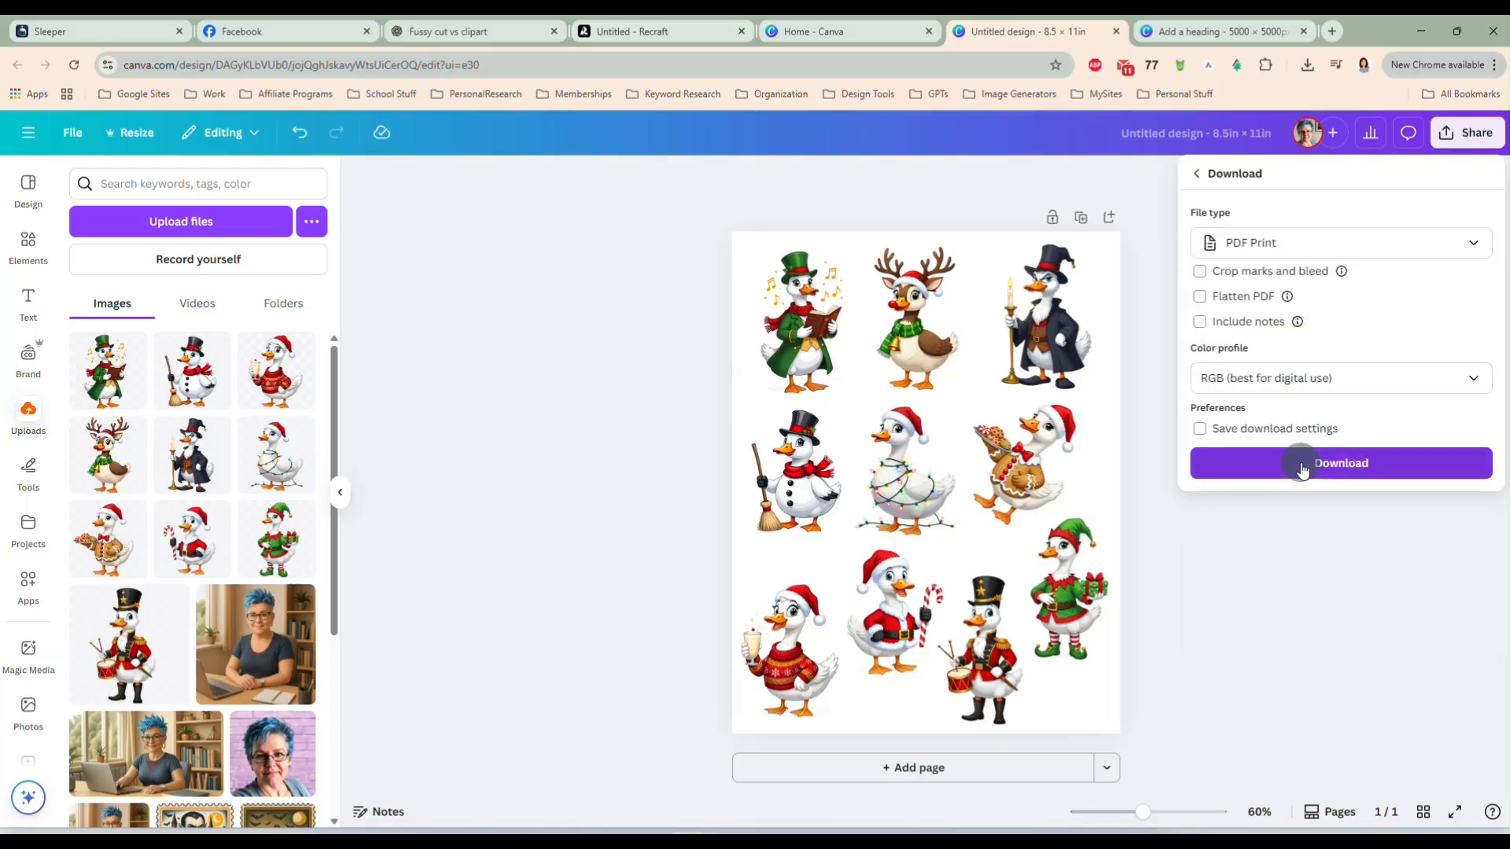
pyautogui.click(1317, 465)
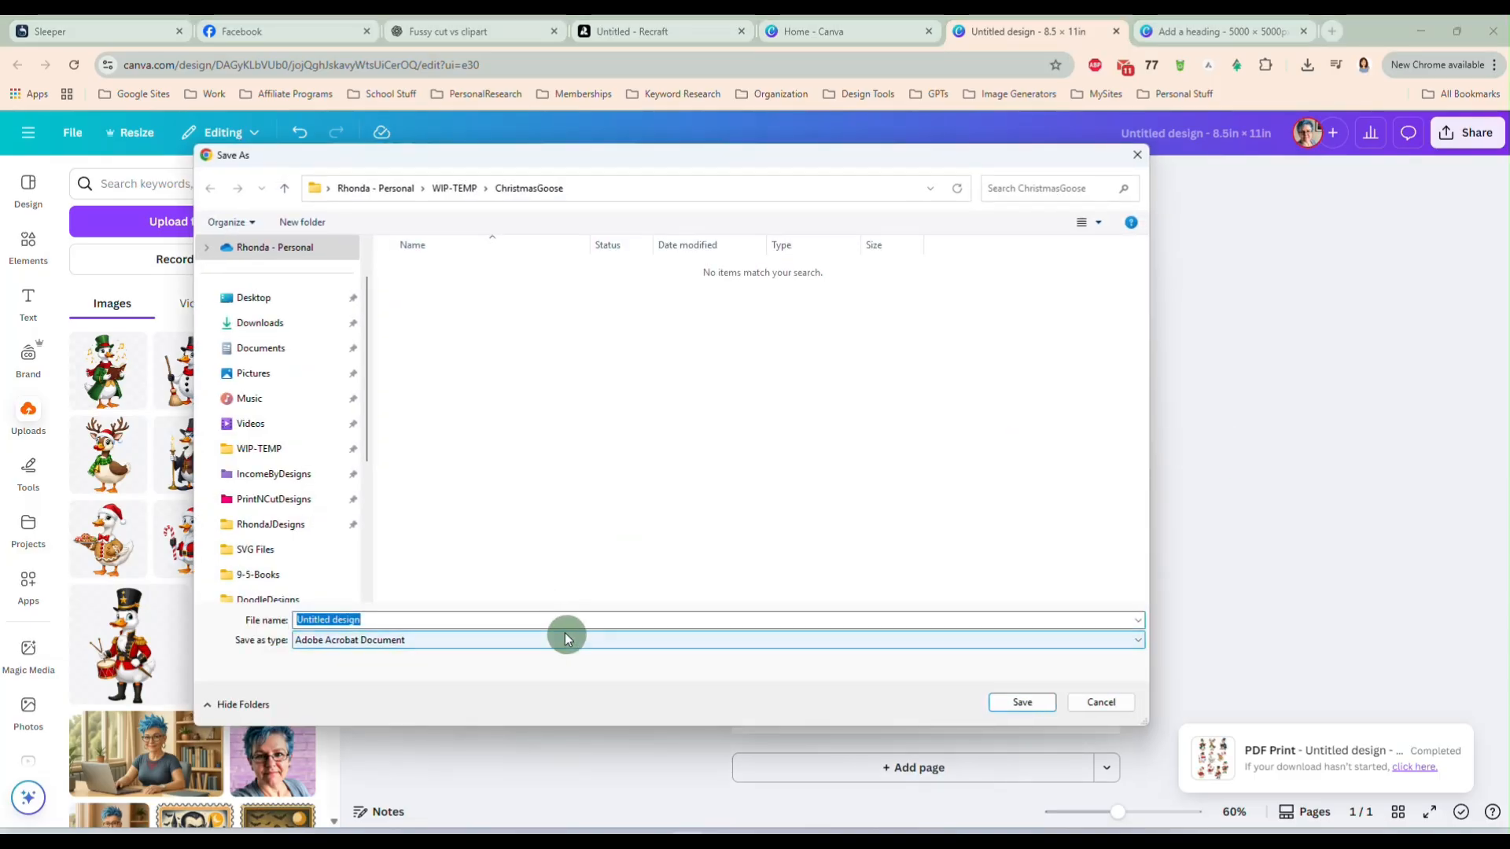
pyautogui.write('F')
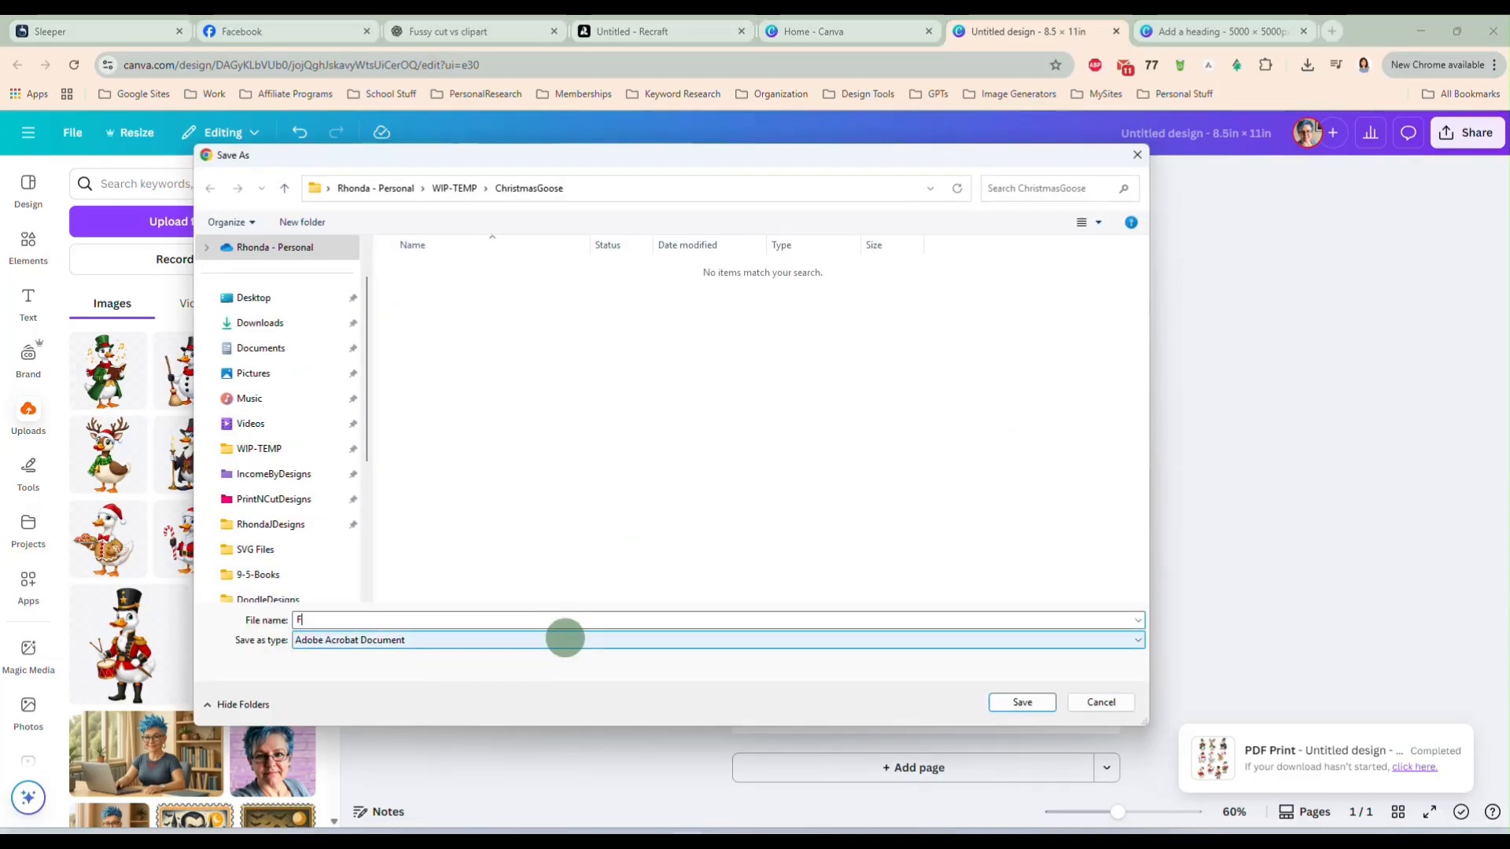
pyautogui.write('ussyCutPDF')
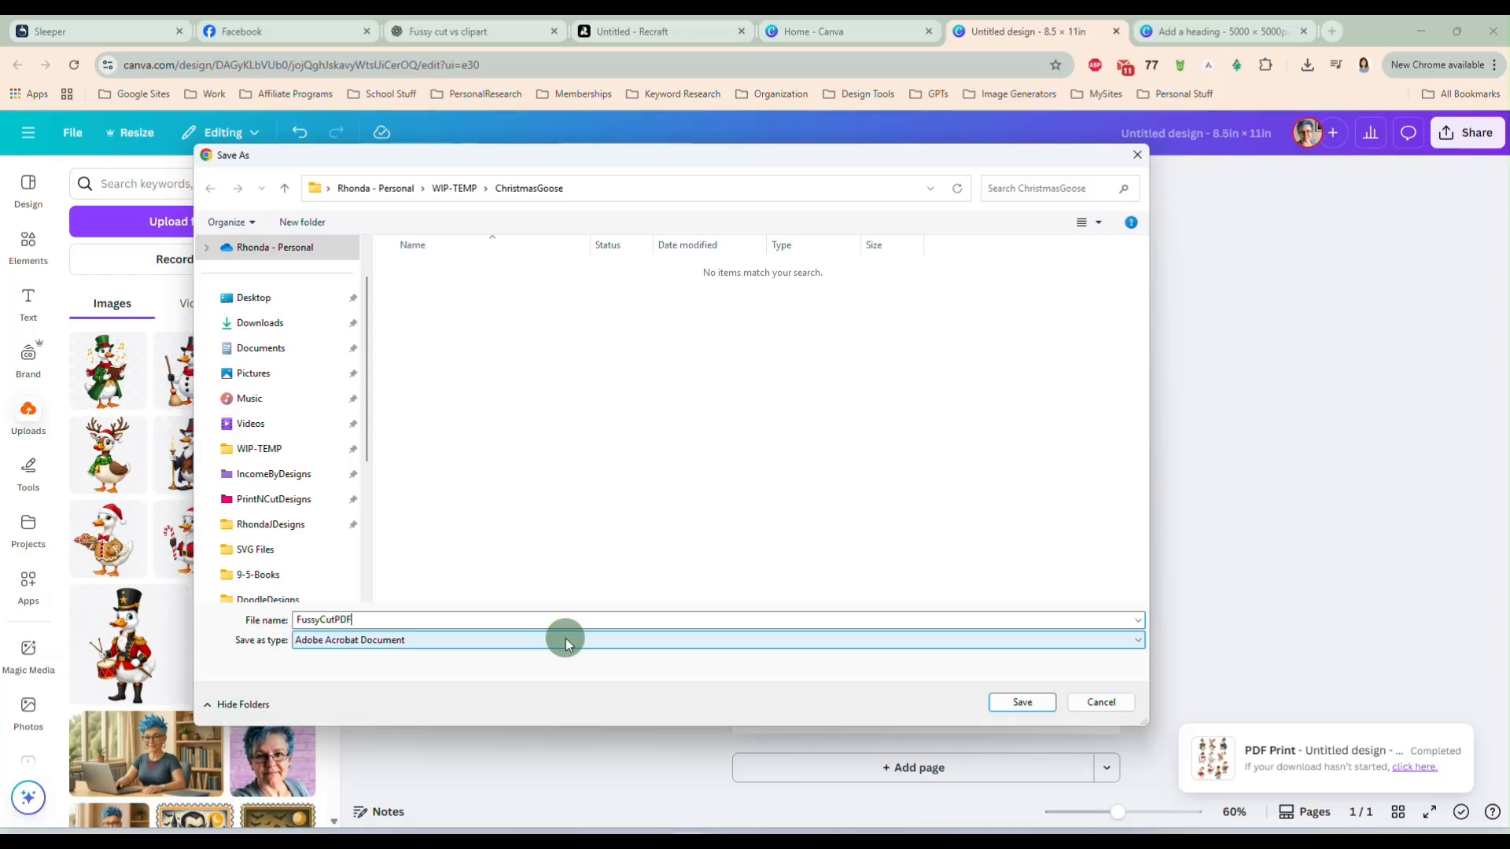
pyautogui.press('Return')
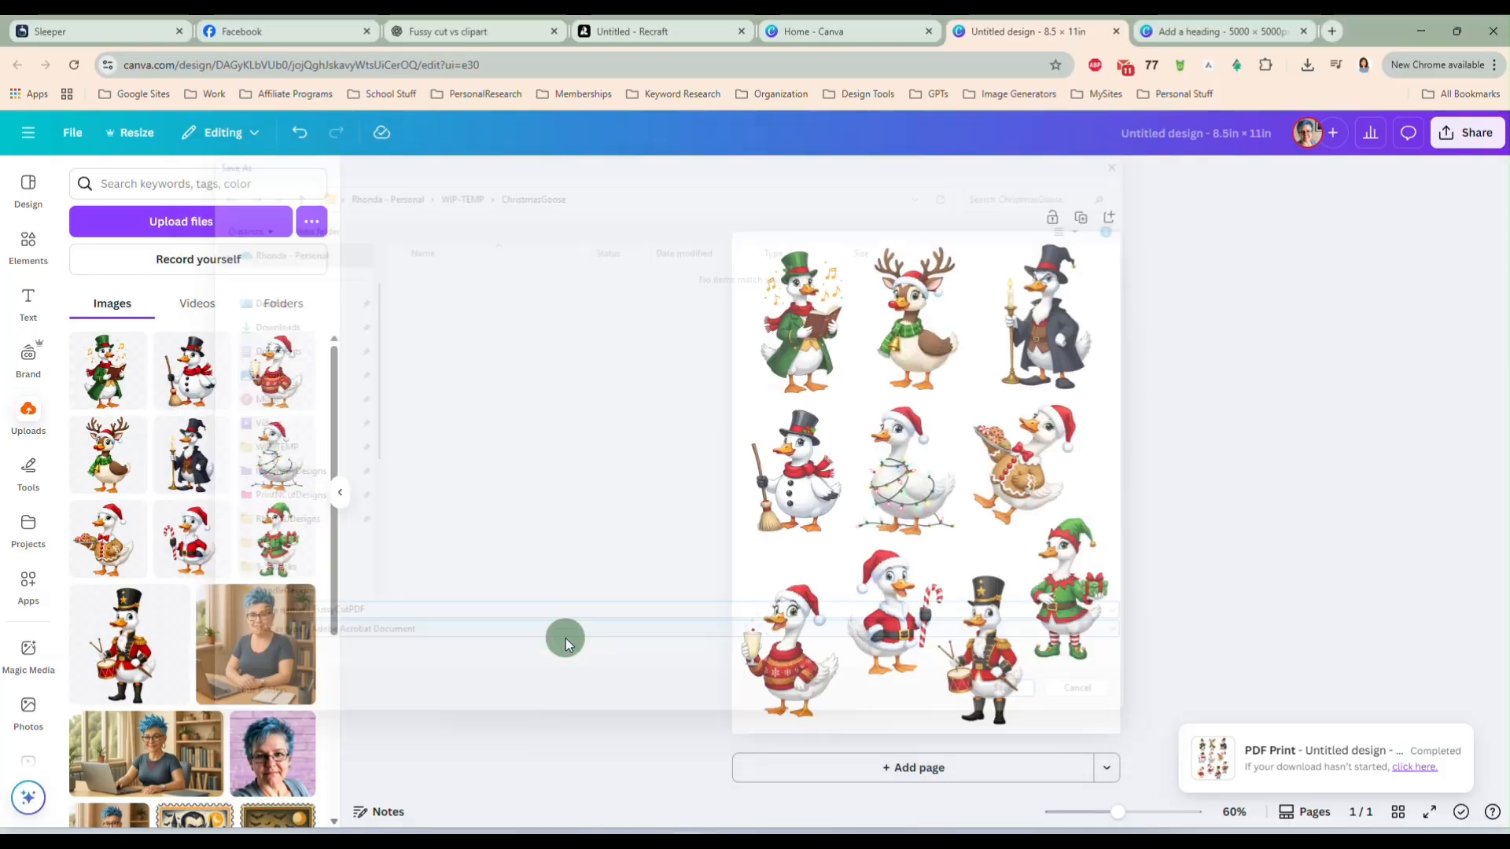
pyautogui.click(1398, 281)
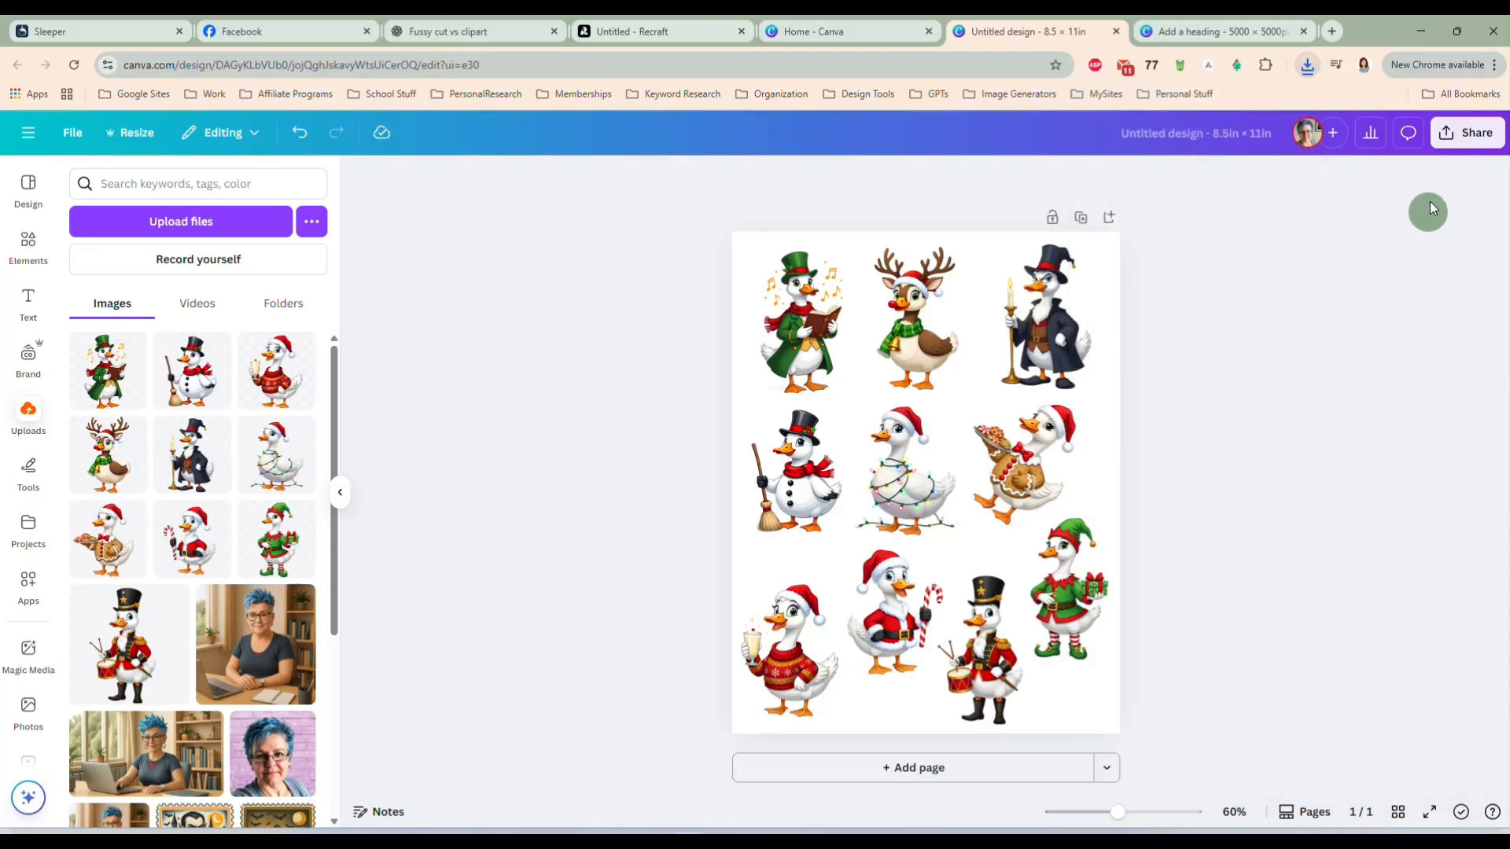
# - Download the goose page as a PNG without transparency and save it in the ChristmasGoose folder as FussyCutPNG
pyautogui.click(1467, 133)
pyautogui.click(1223, 464)
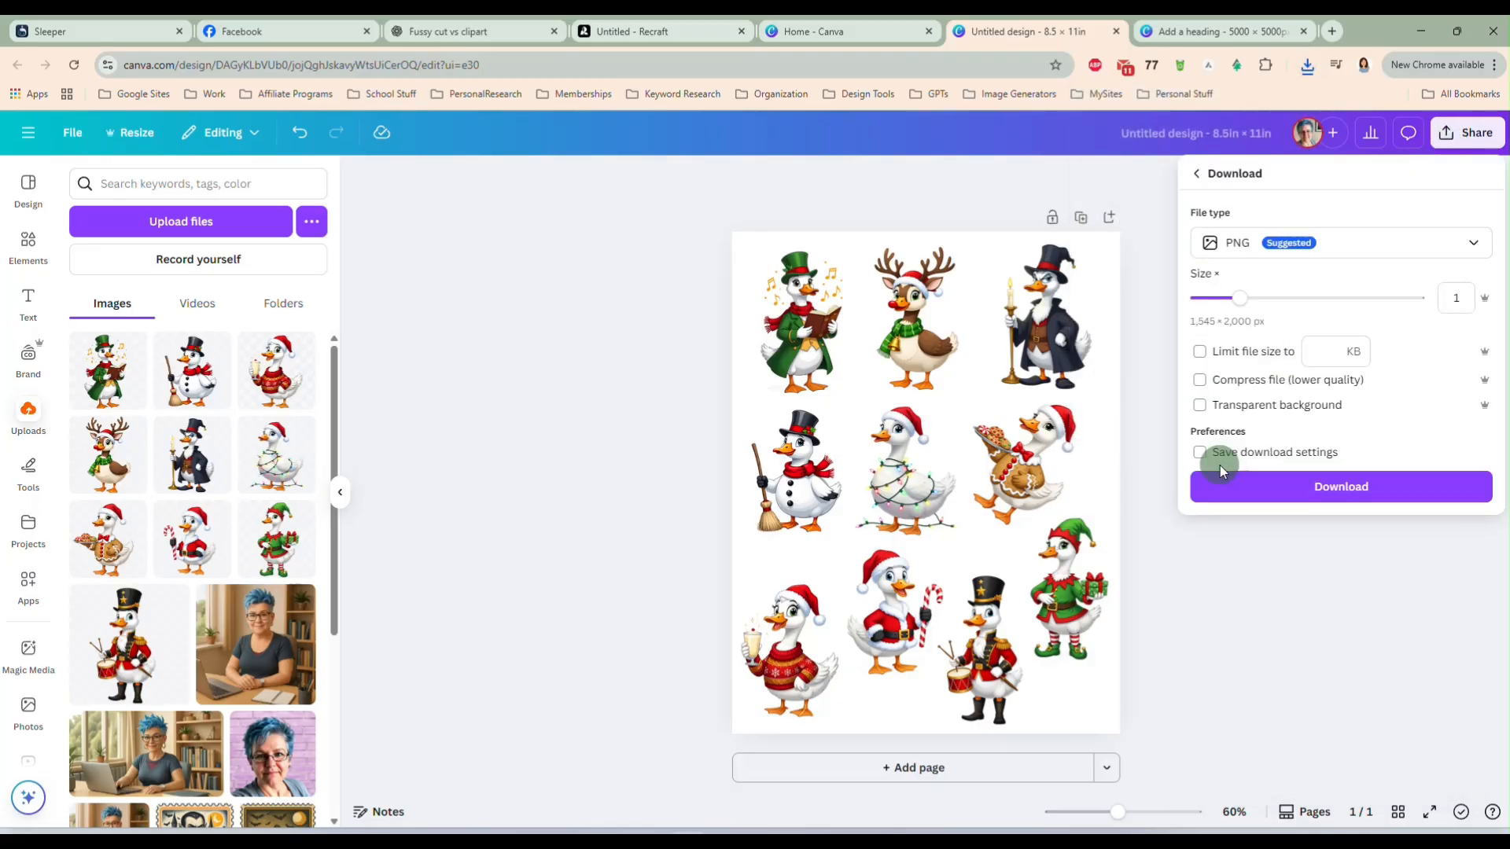
pyautogui.click(1264, 488)
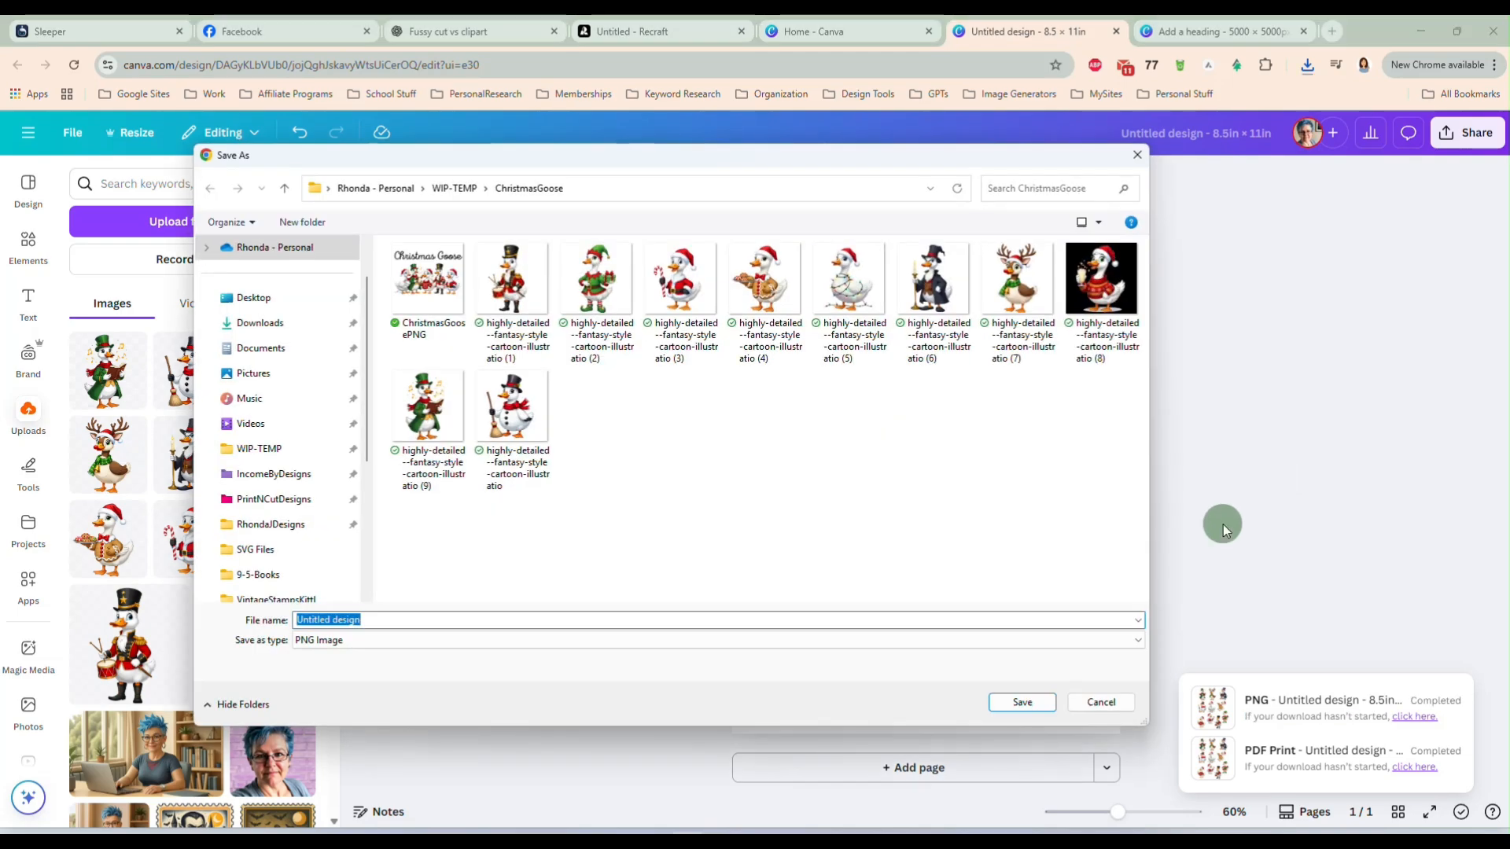
pyautogui.write('FussyCutPNG')
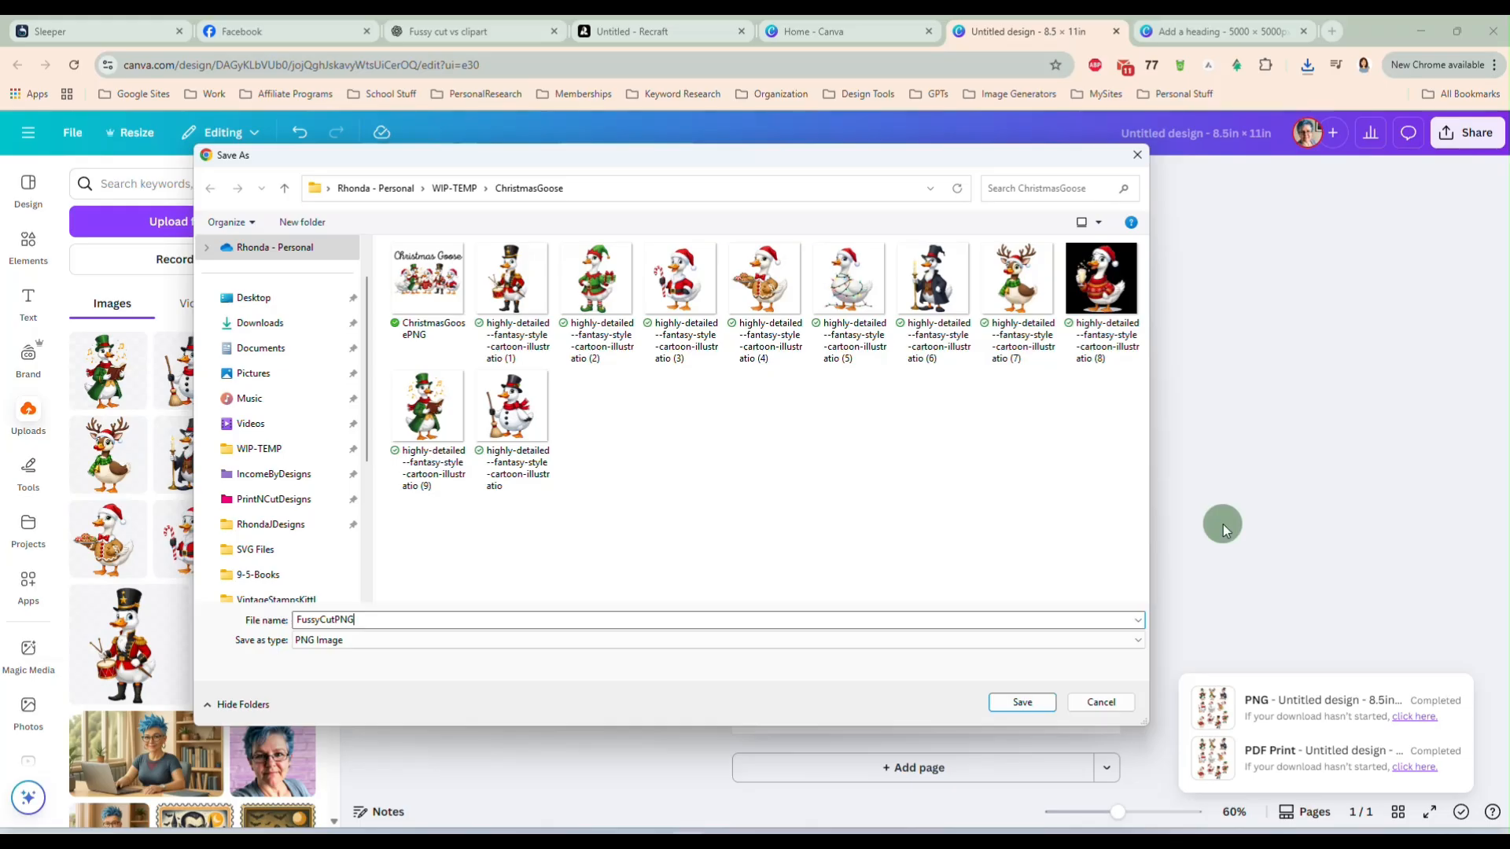
pyautogui.press('Return')
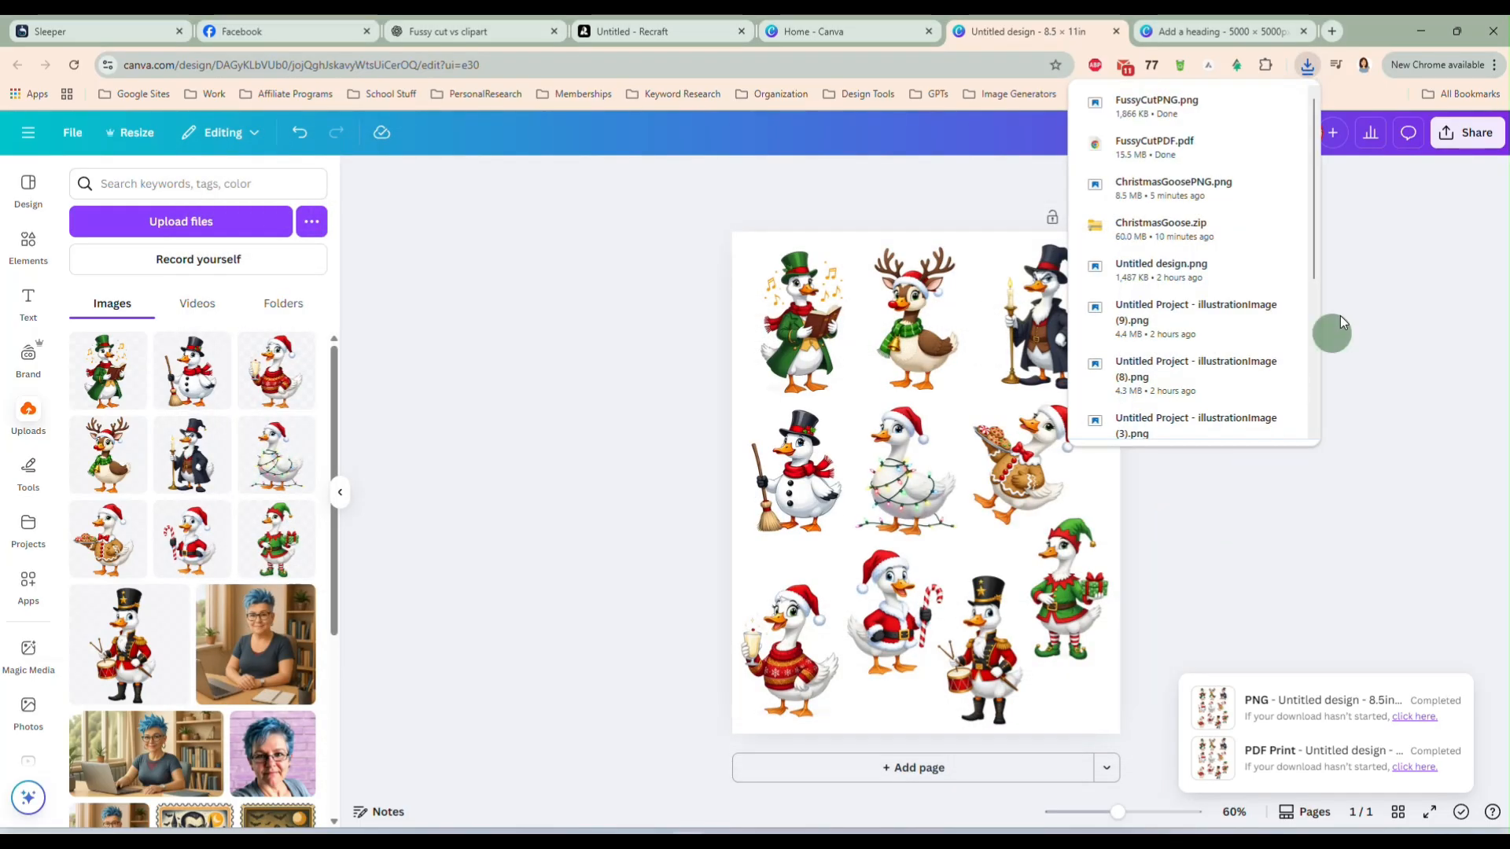
# - Download the goose page as a JPG at quality 100 and save it in the ChristmasGoose folder as FussyCutJPG
pyautogui.click(1457, 152)
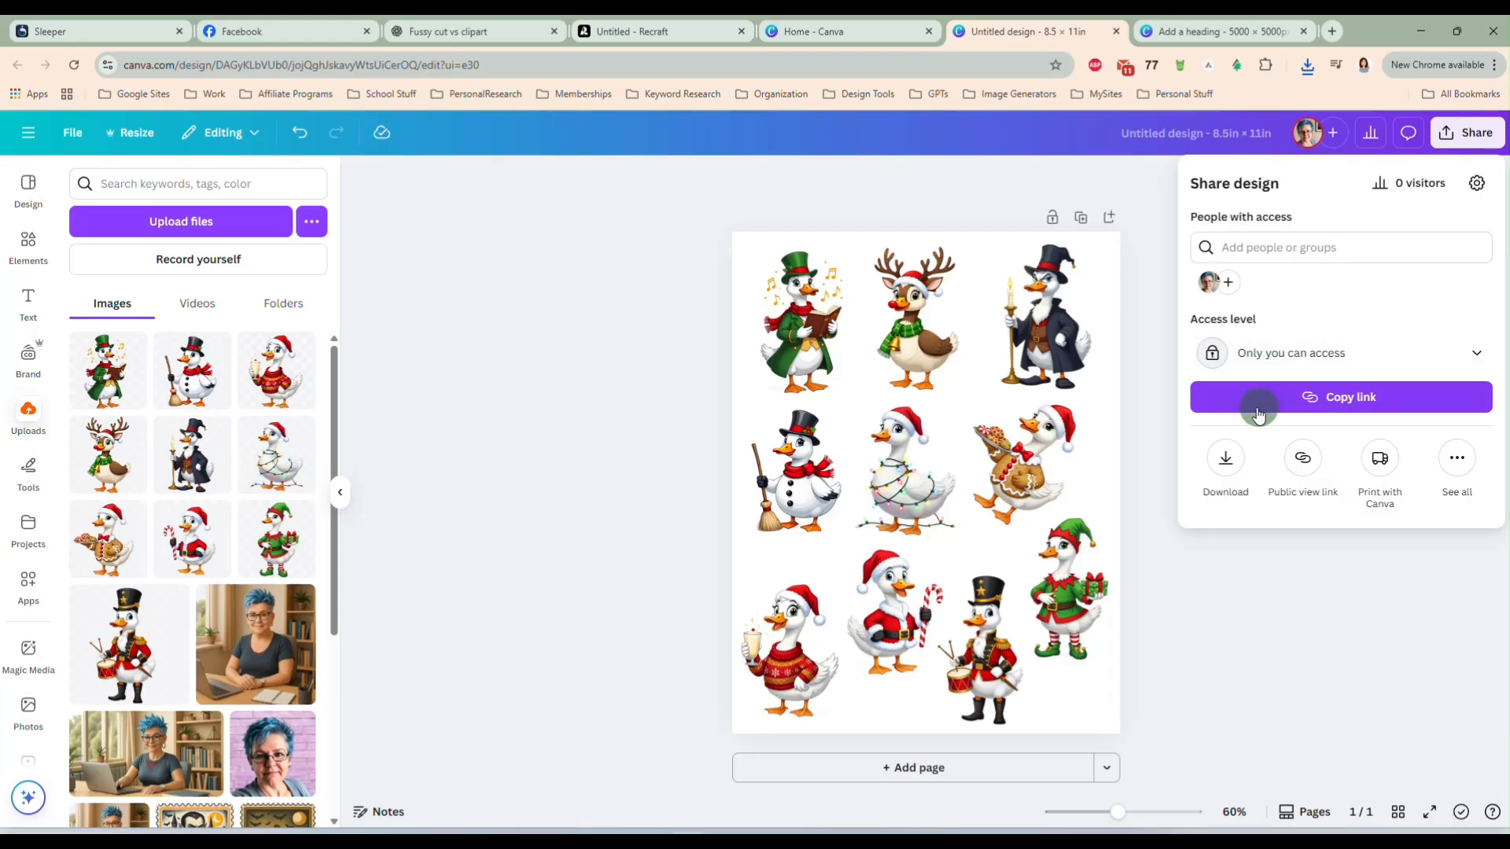
pyautogui.click(1225, 460)
pyautogui.click(1247, 242)
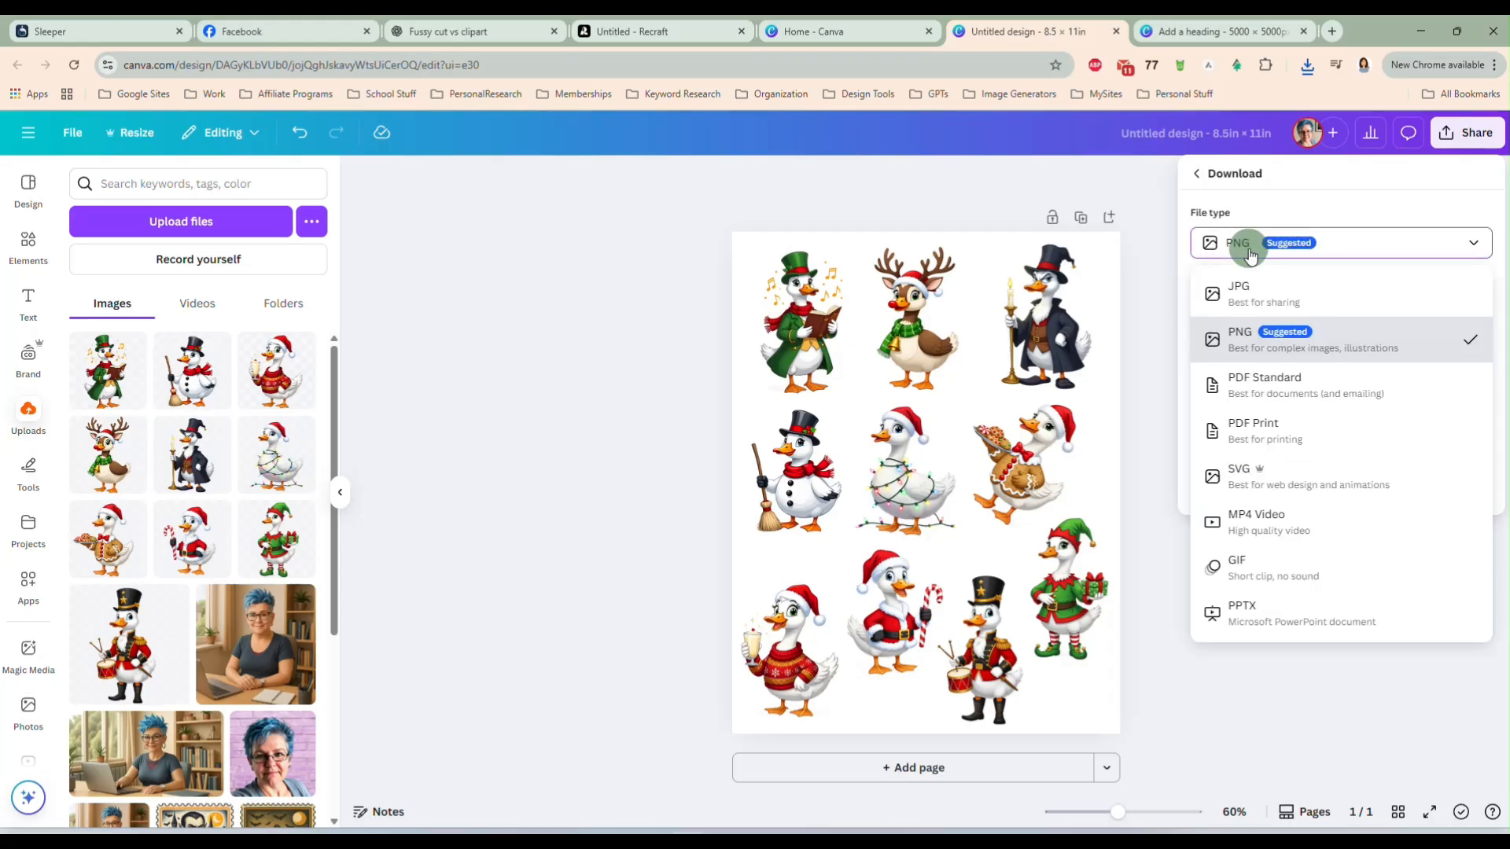
pyautogui.click(1271, 297)
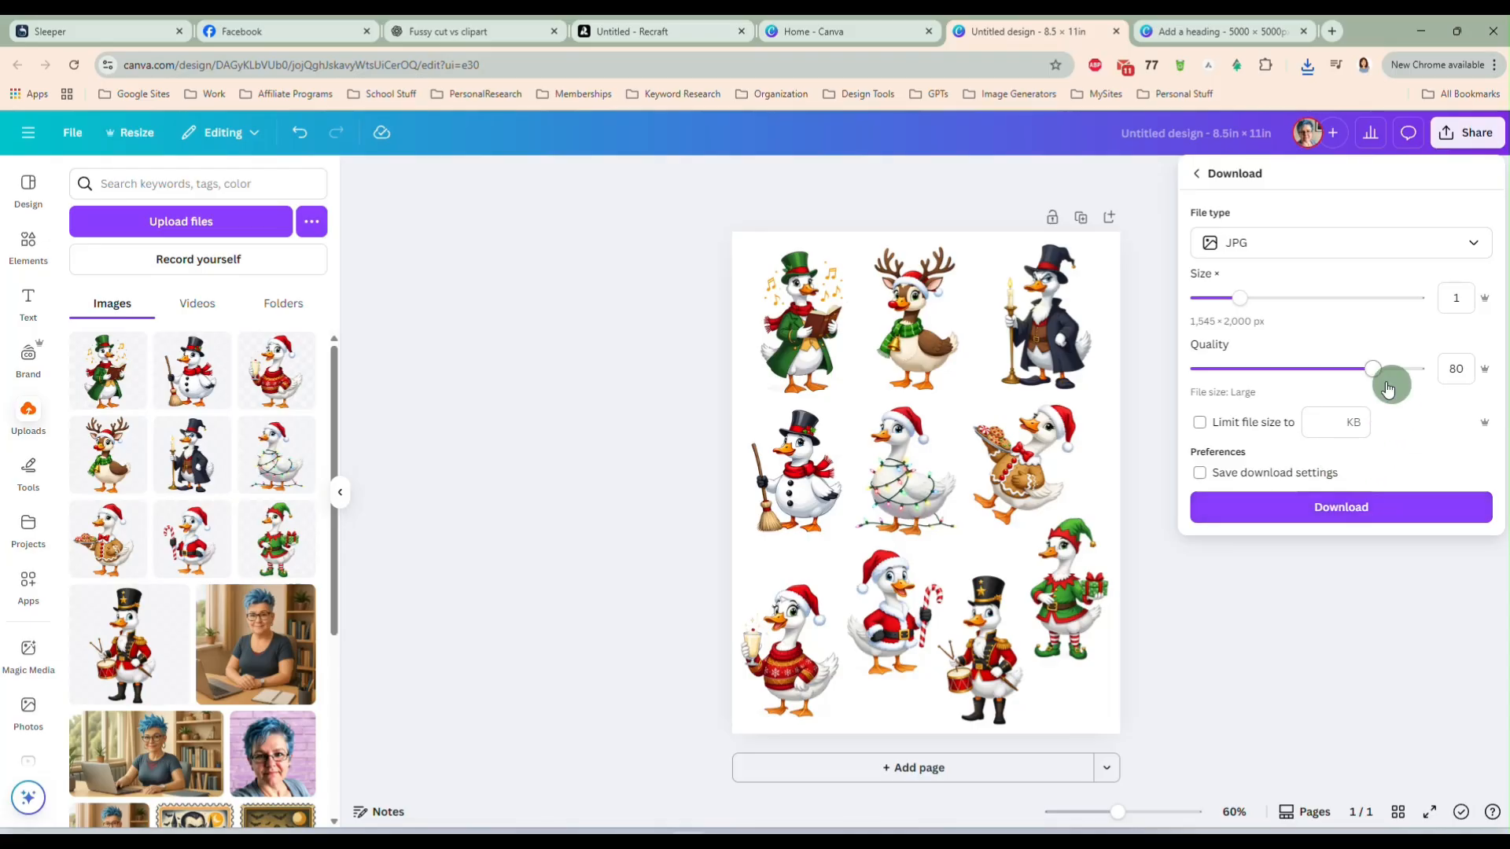
pyautogui.moveTo(1372, 369); pyautogui.dragTo(1432, 377)
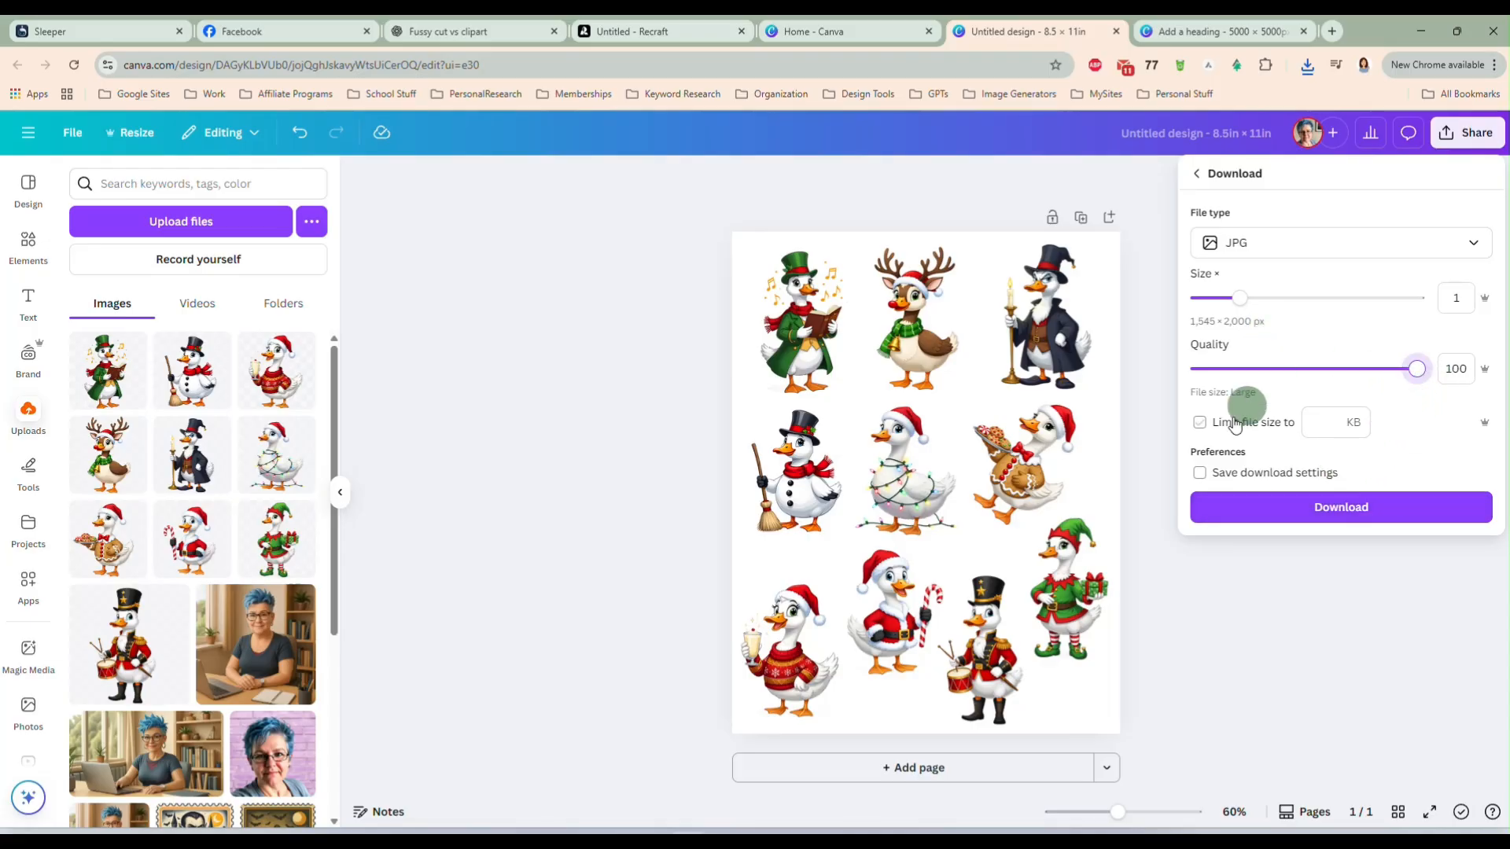
pyautogui.click(1266, 511)
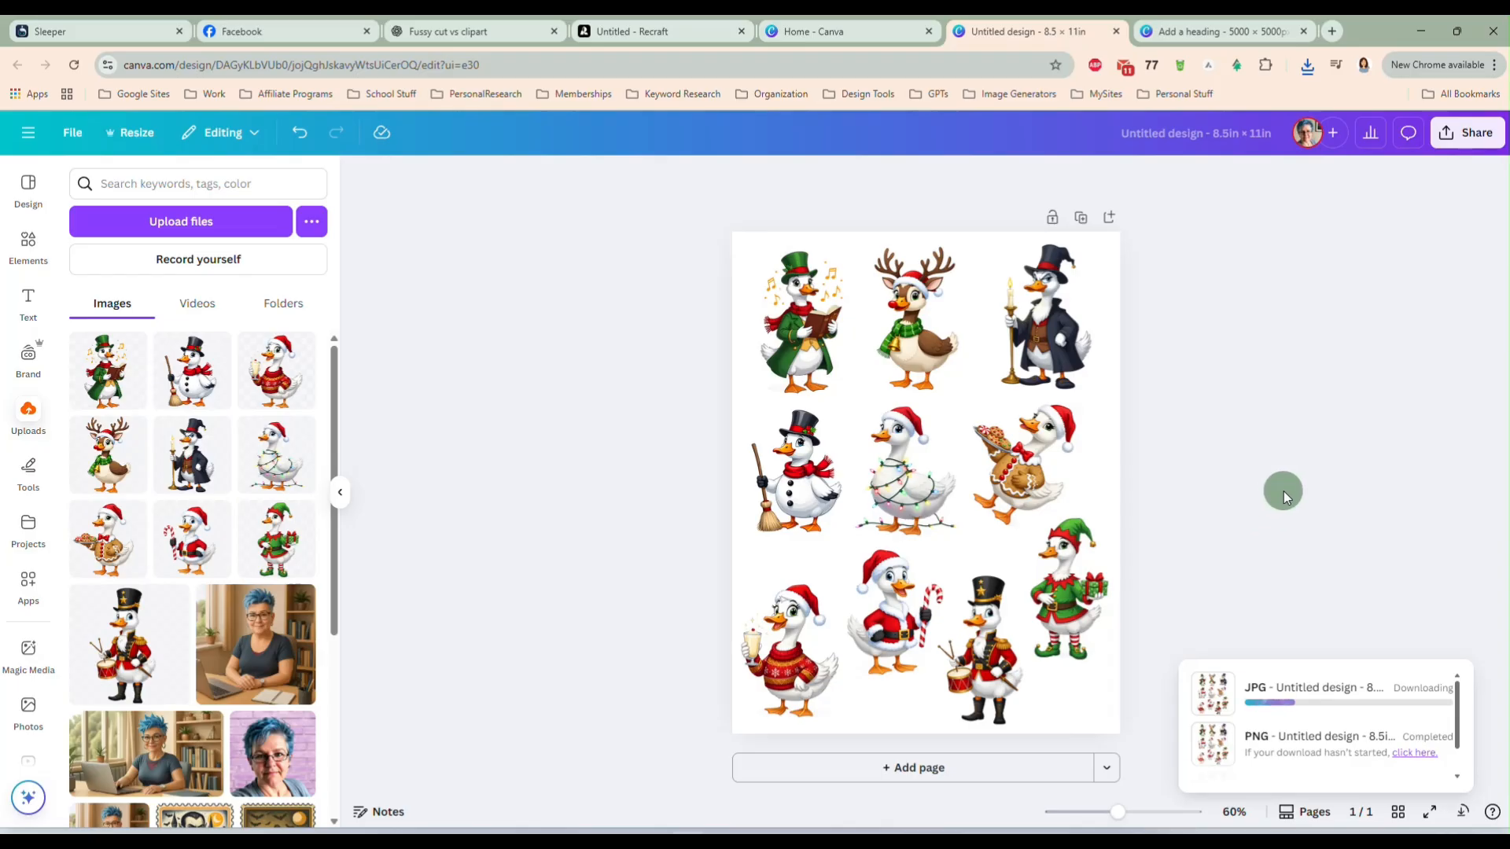
pyautogui.write('Fu')
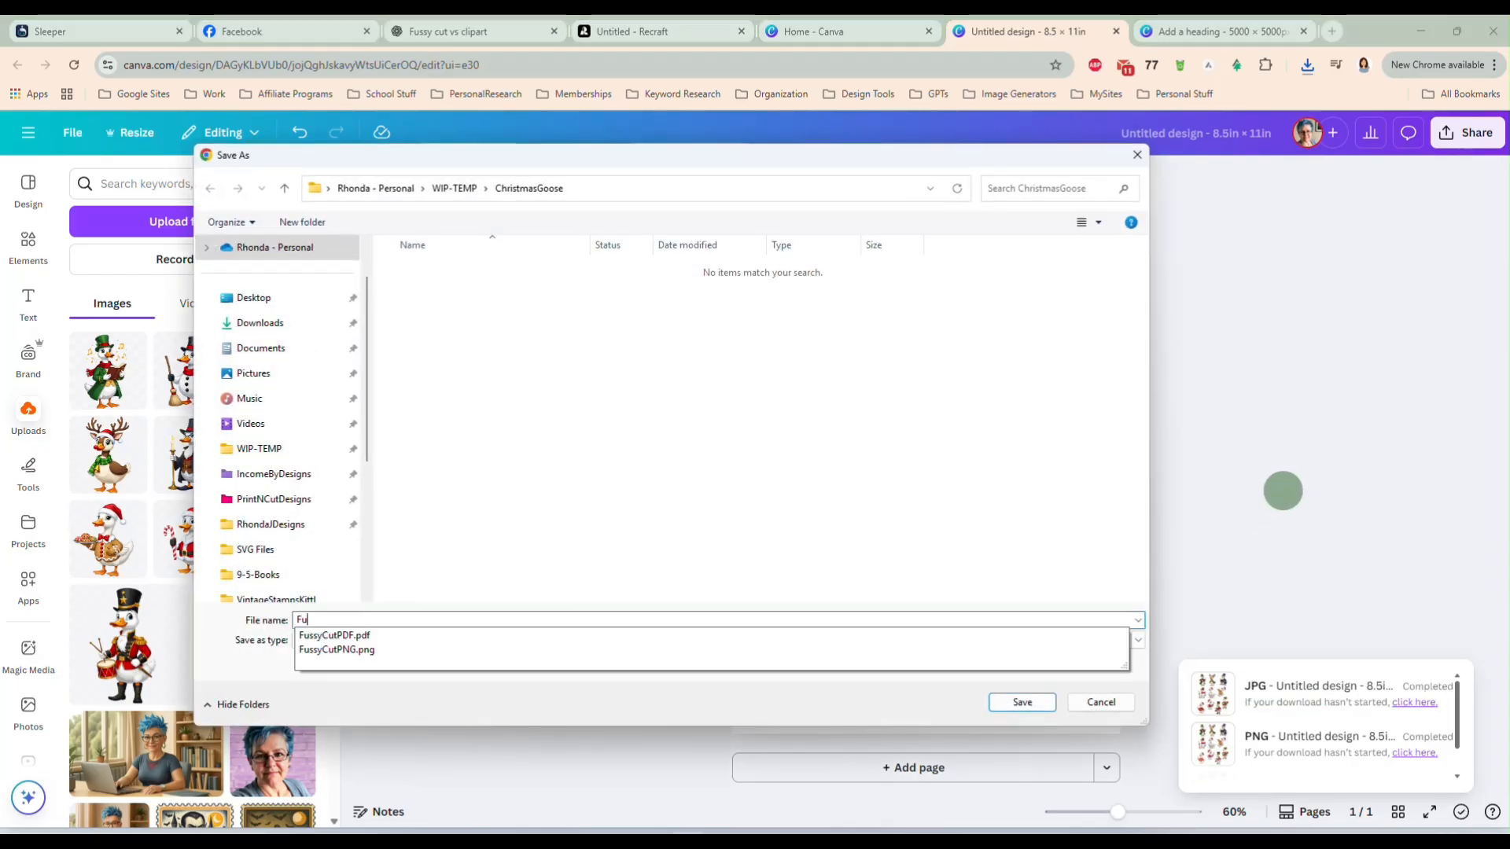
pyautogui.write('ssyCu')
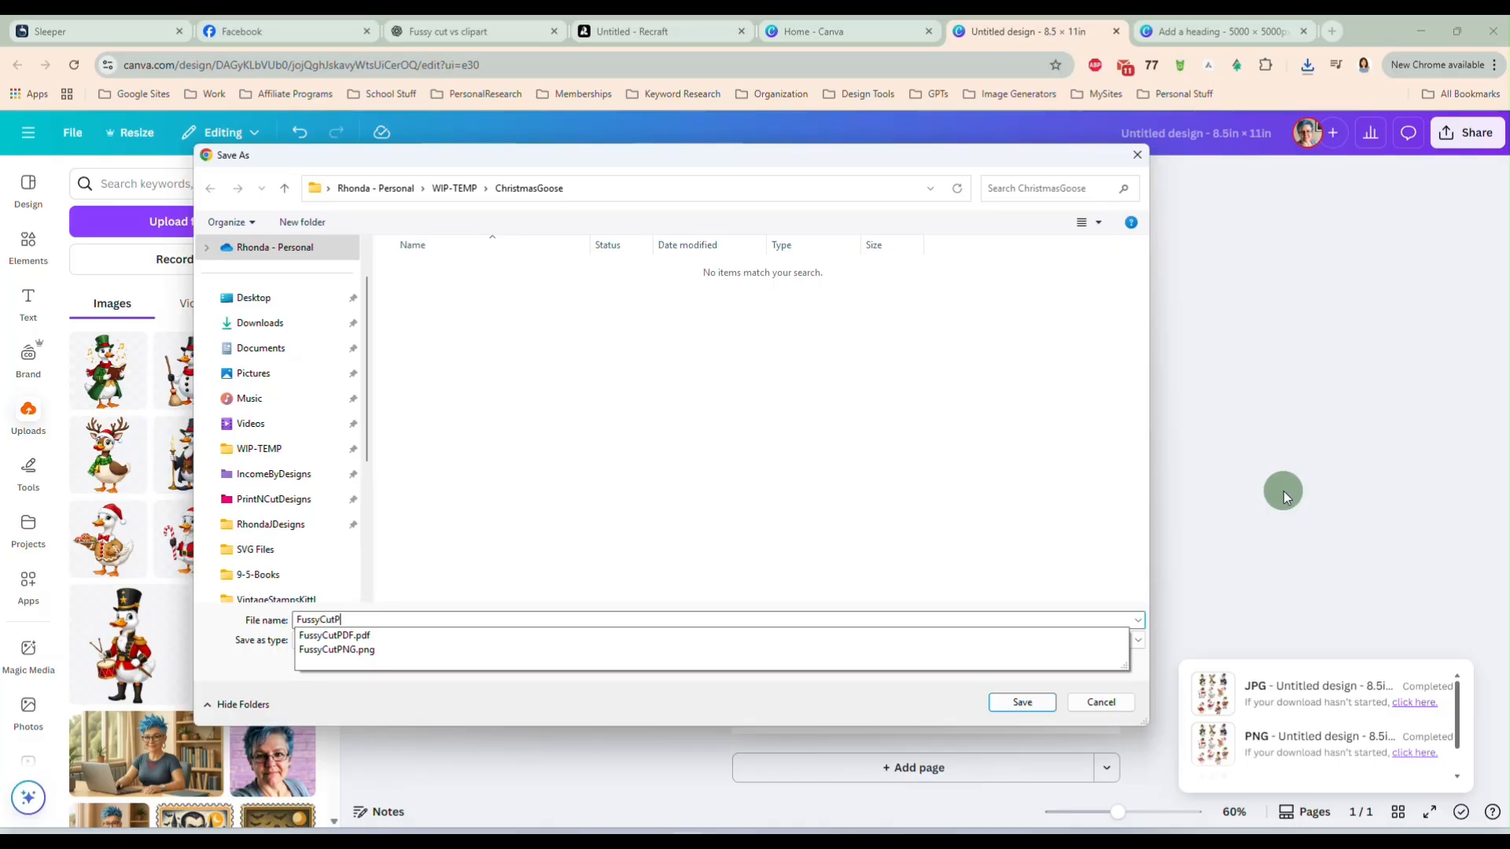
pyautogui.write('tP')
pyautogui.press('BackSpace')
pyautogui.write('JPG')
pyautogui.press('Return')
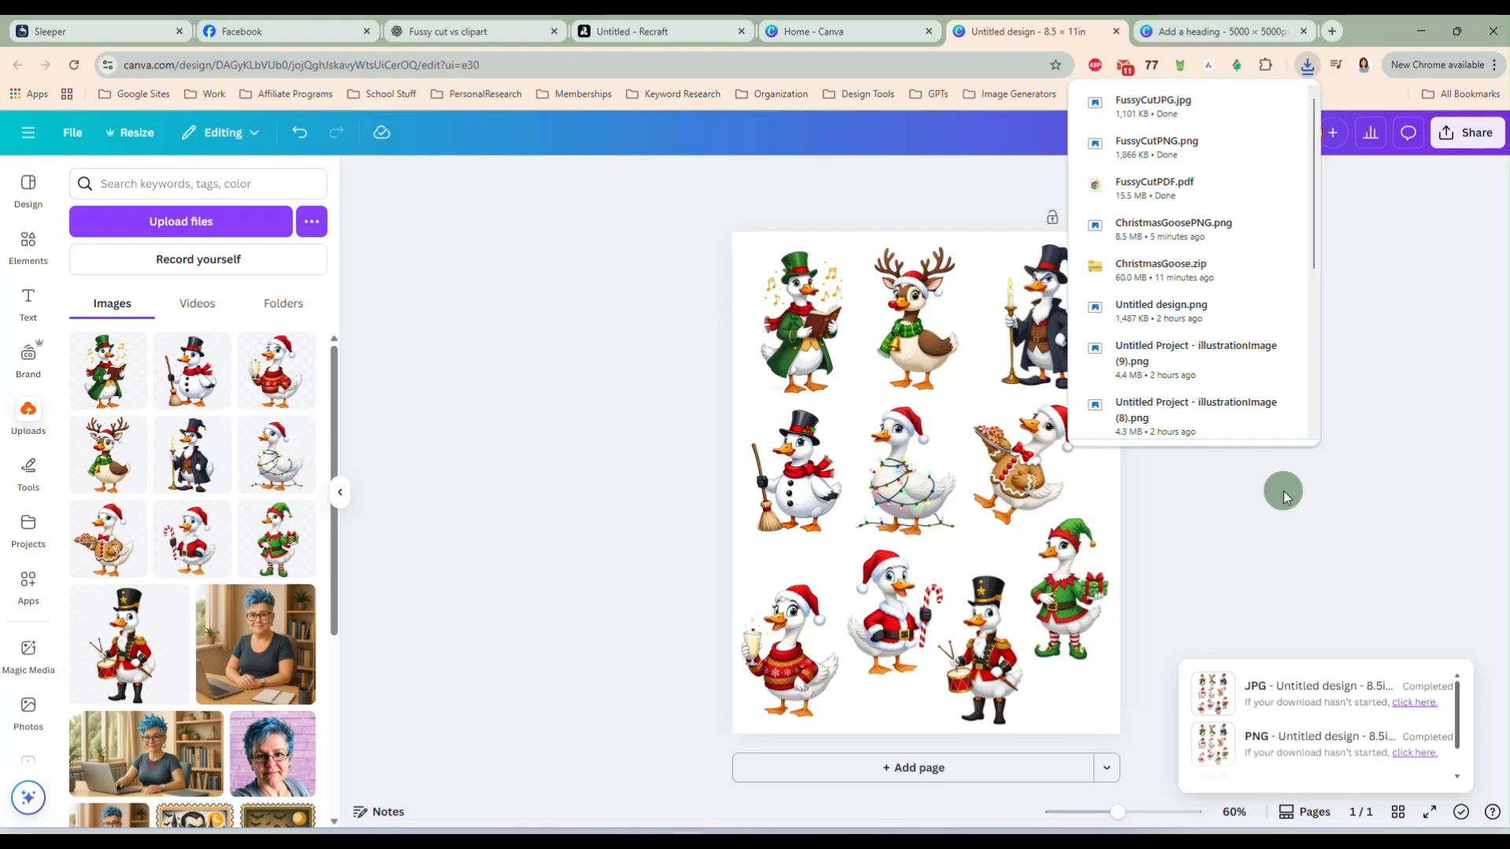
pyautogui.click(1265, 505)
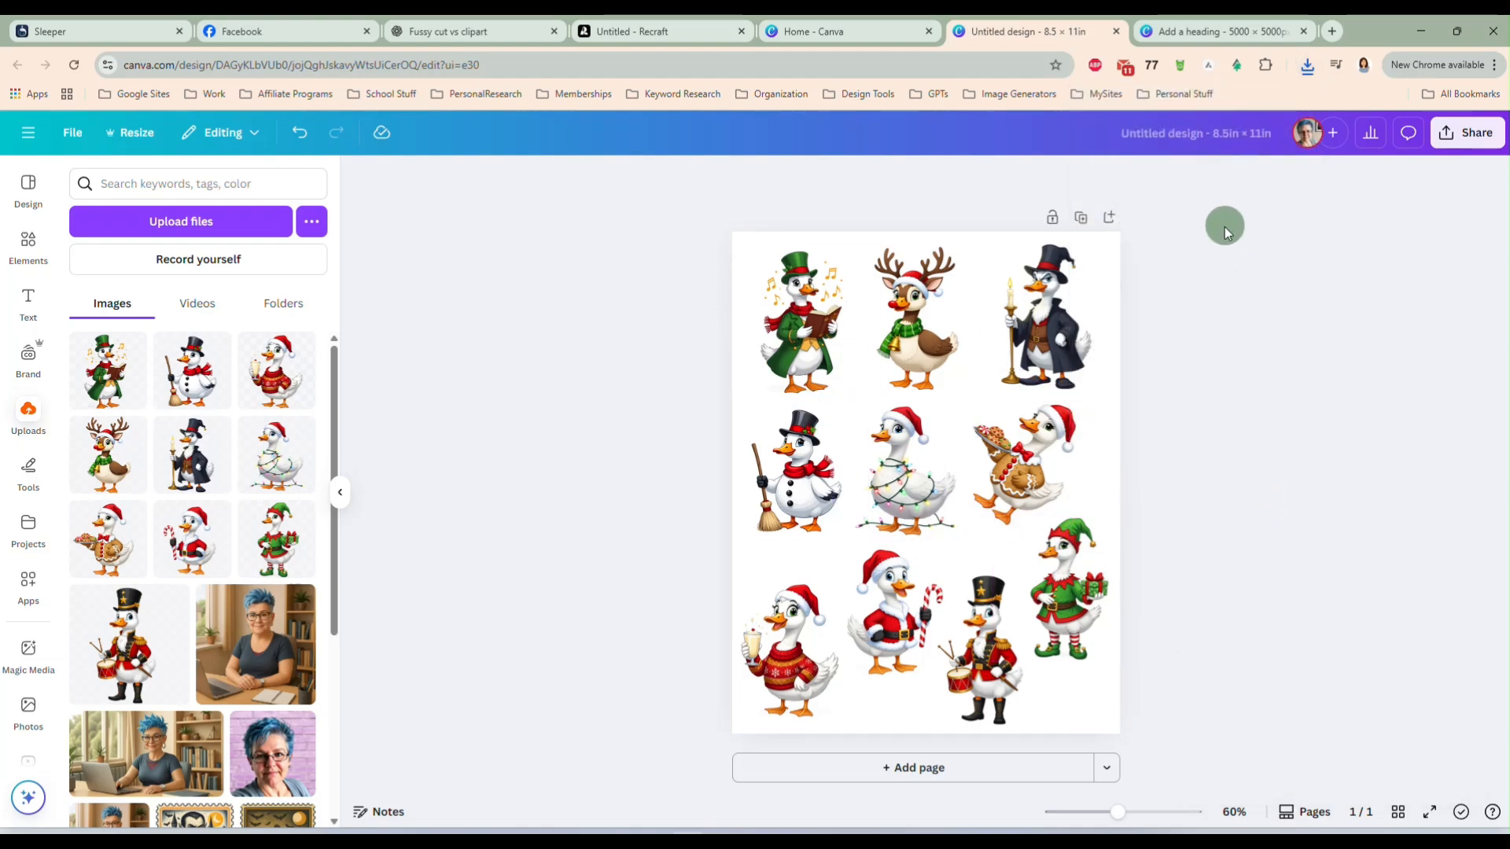
# - Switch to MyDesigns in a new browser tab and open the Clipart Bundles listings
pyautogui.click(1166, 37)
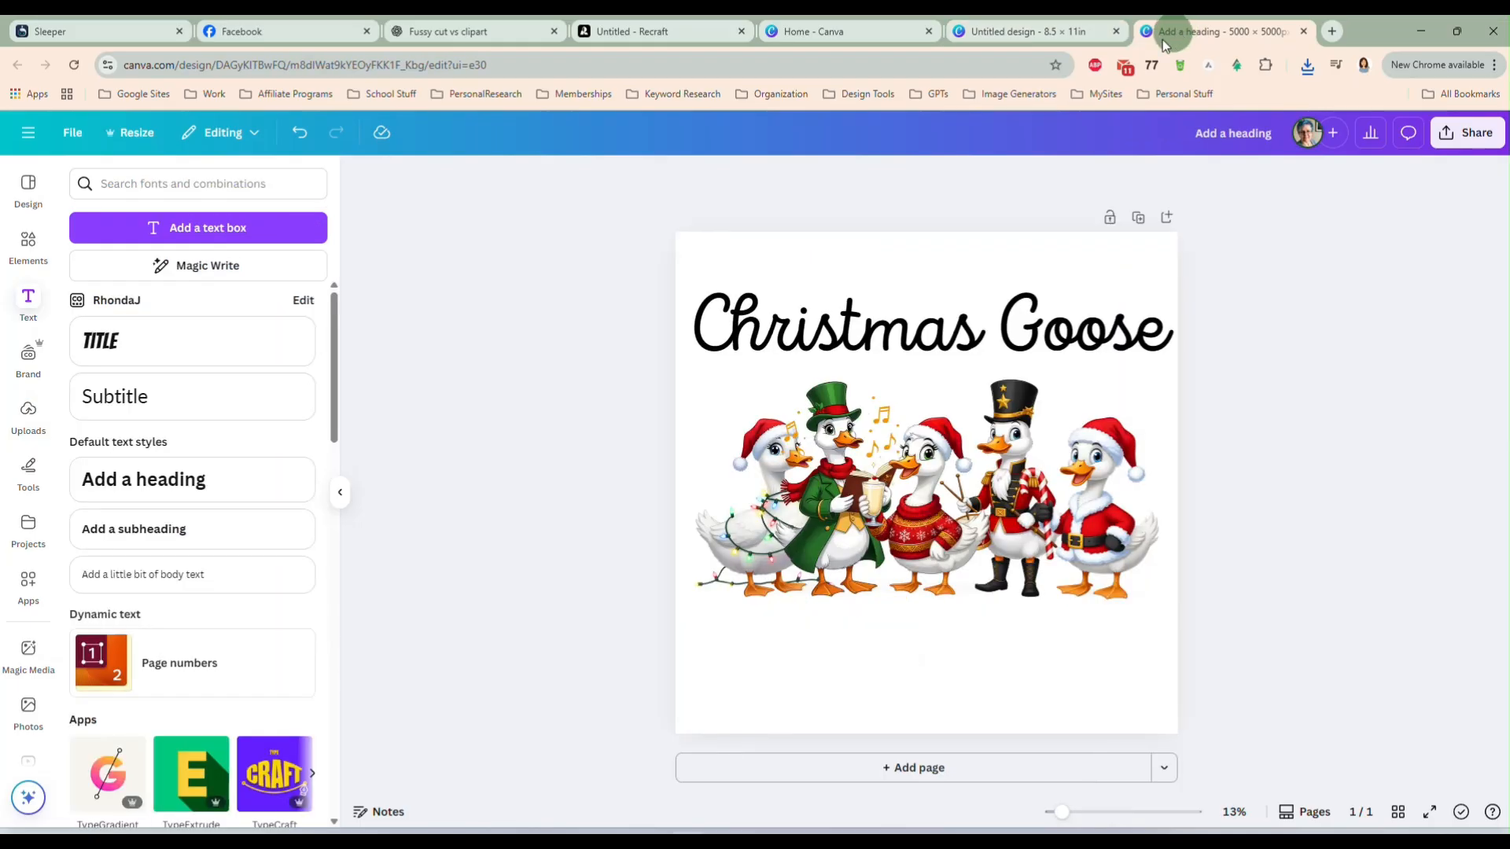
pyautogui.click(1331, 31)
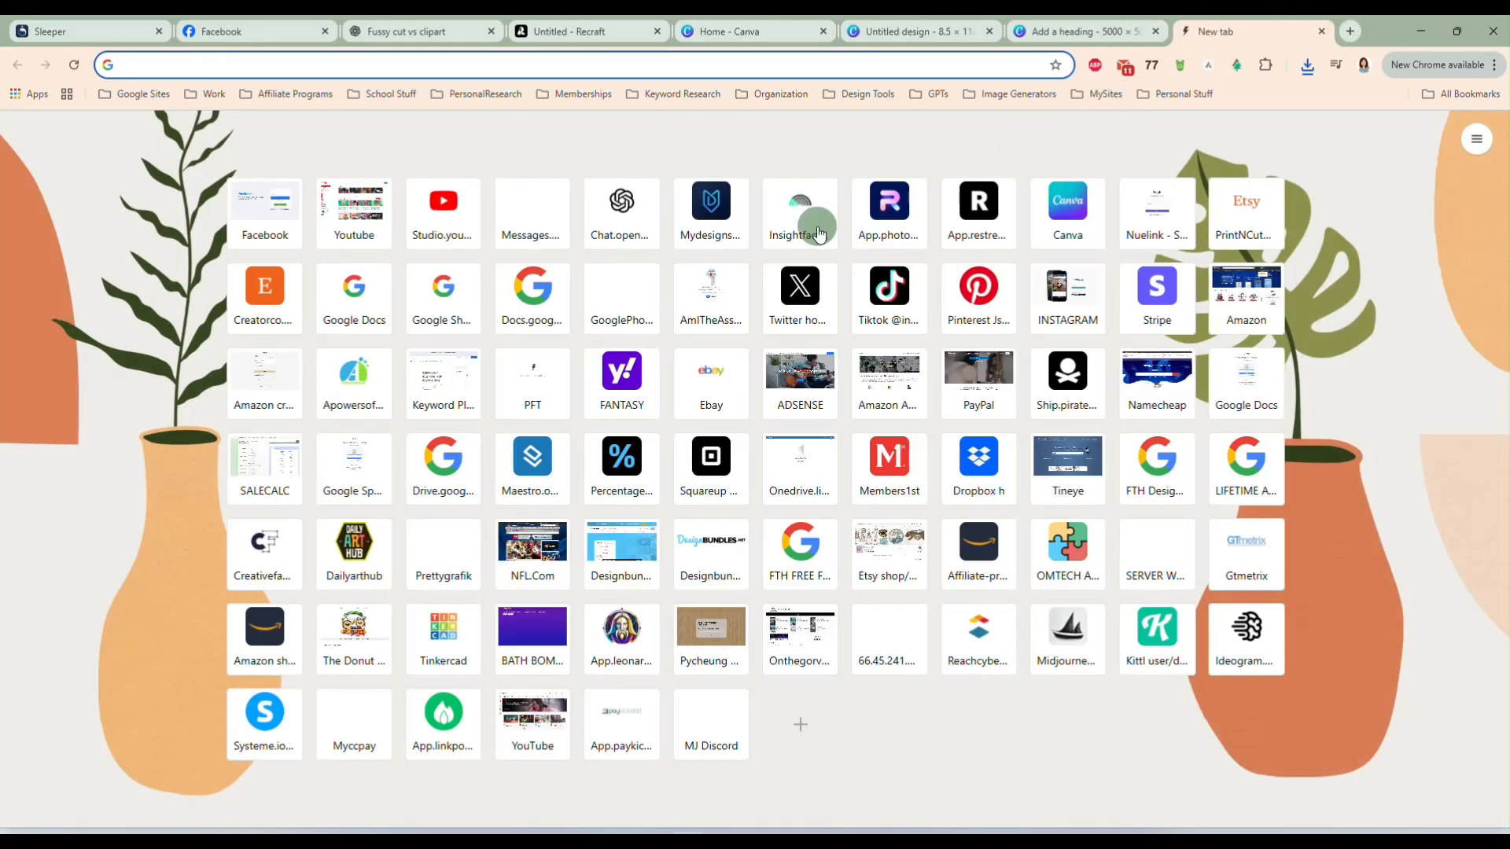
pyautogui.click(716, 211)
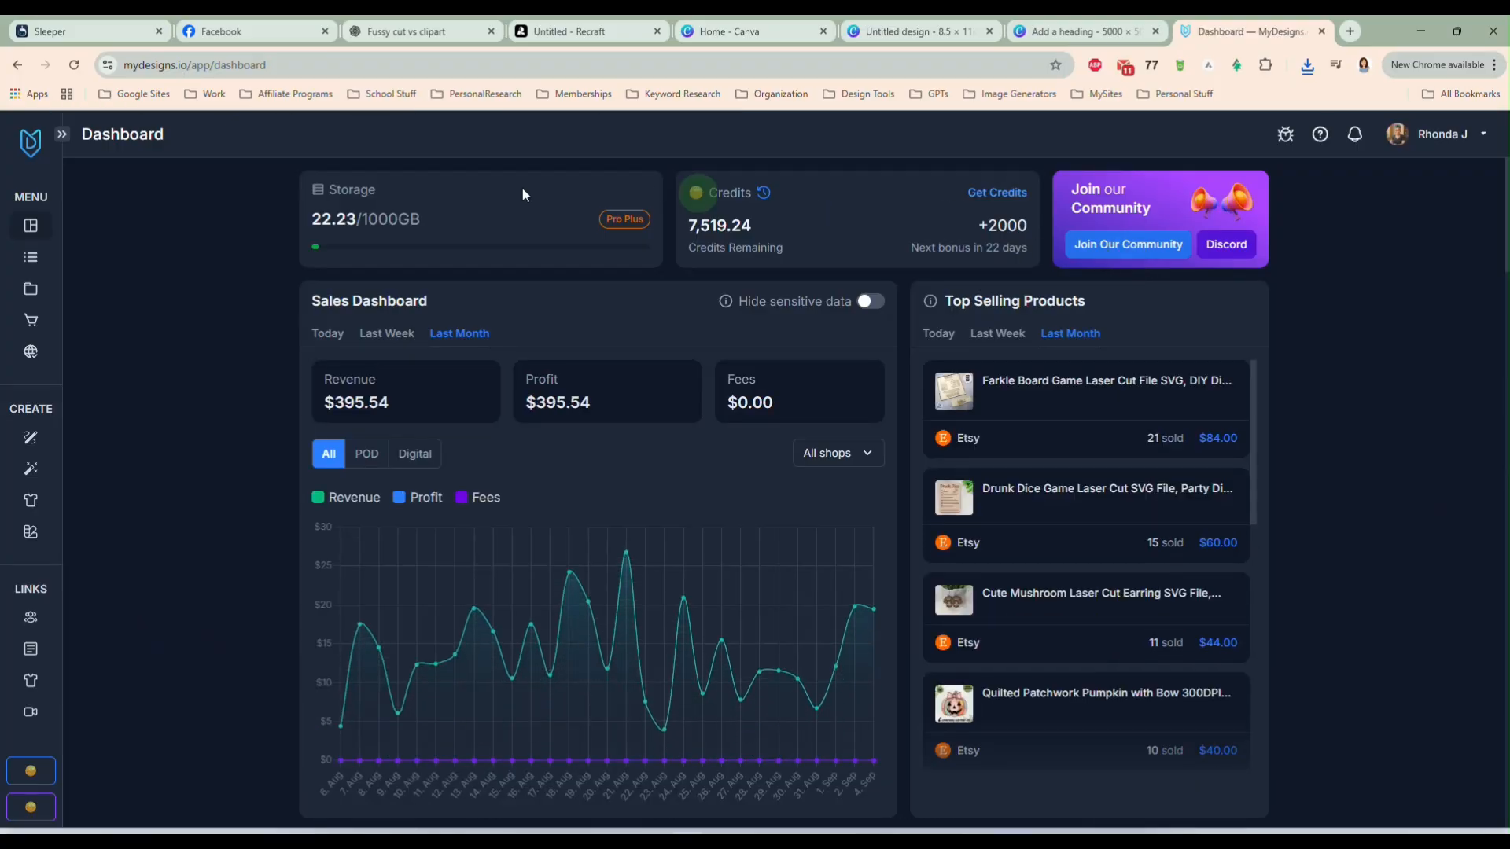
pyautogui.click(30, 259)
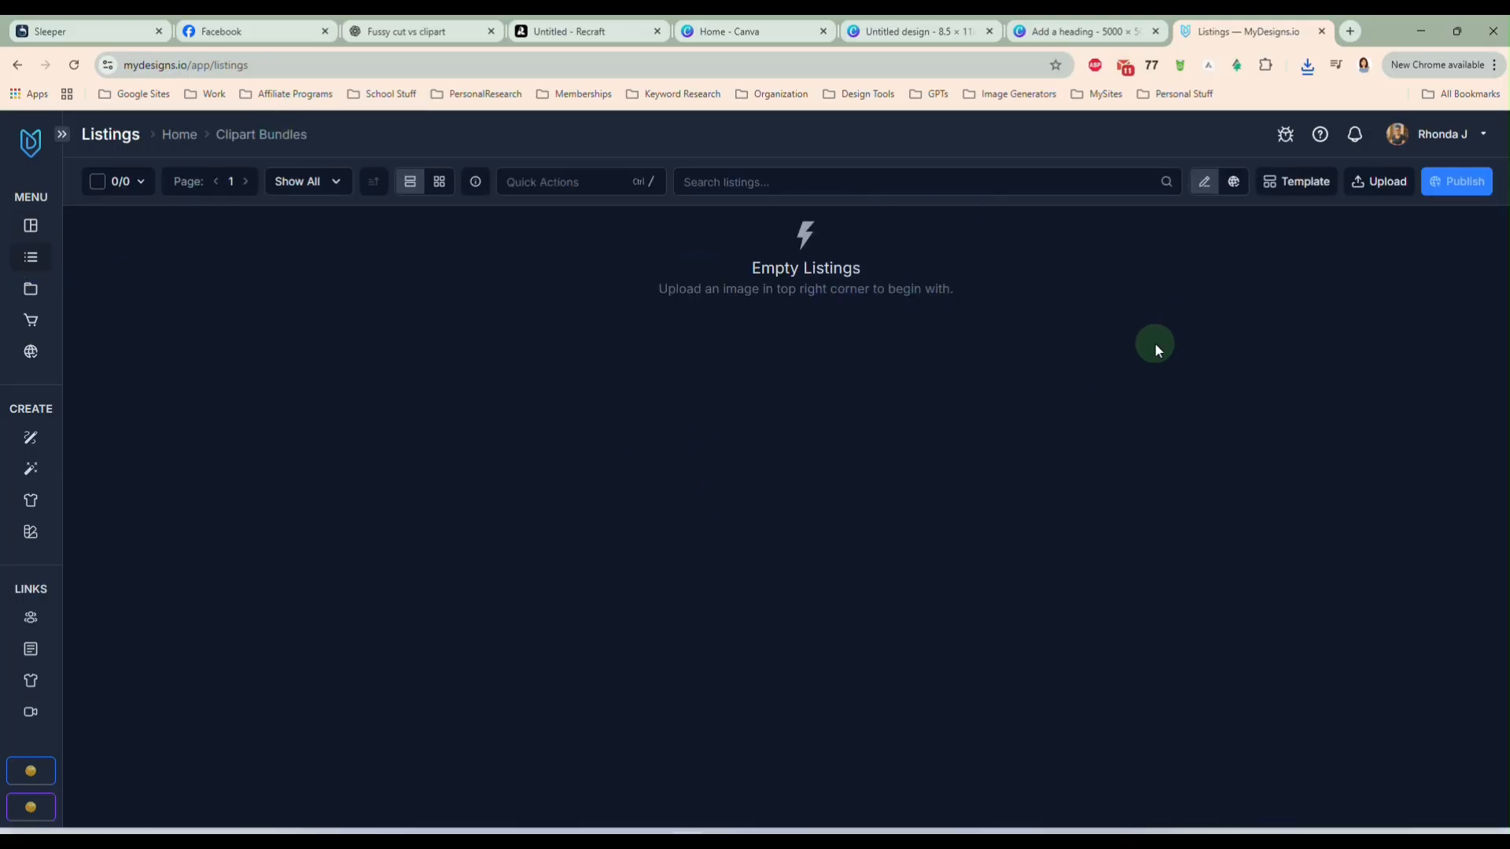
# - Upload the ten goose PNG illustrations to the Clipart Bundles listings in the File 1 slot and confirm the upload
pyautogui.click(1376, 182)
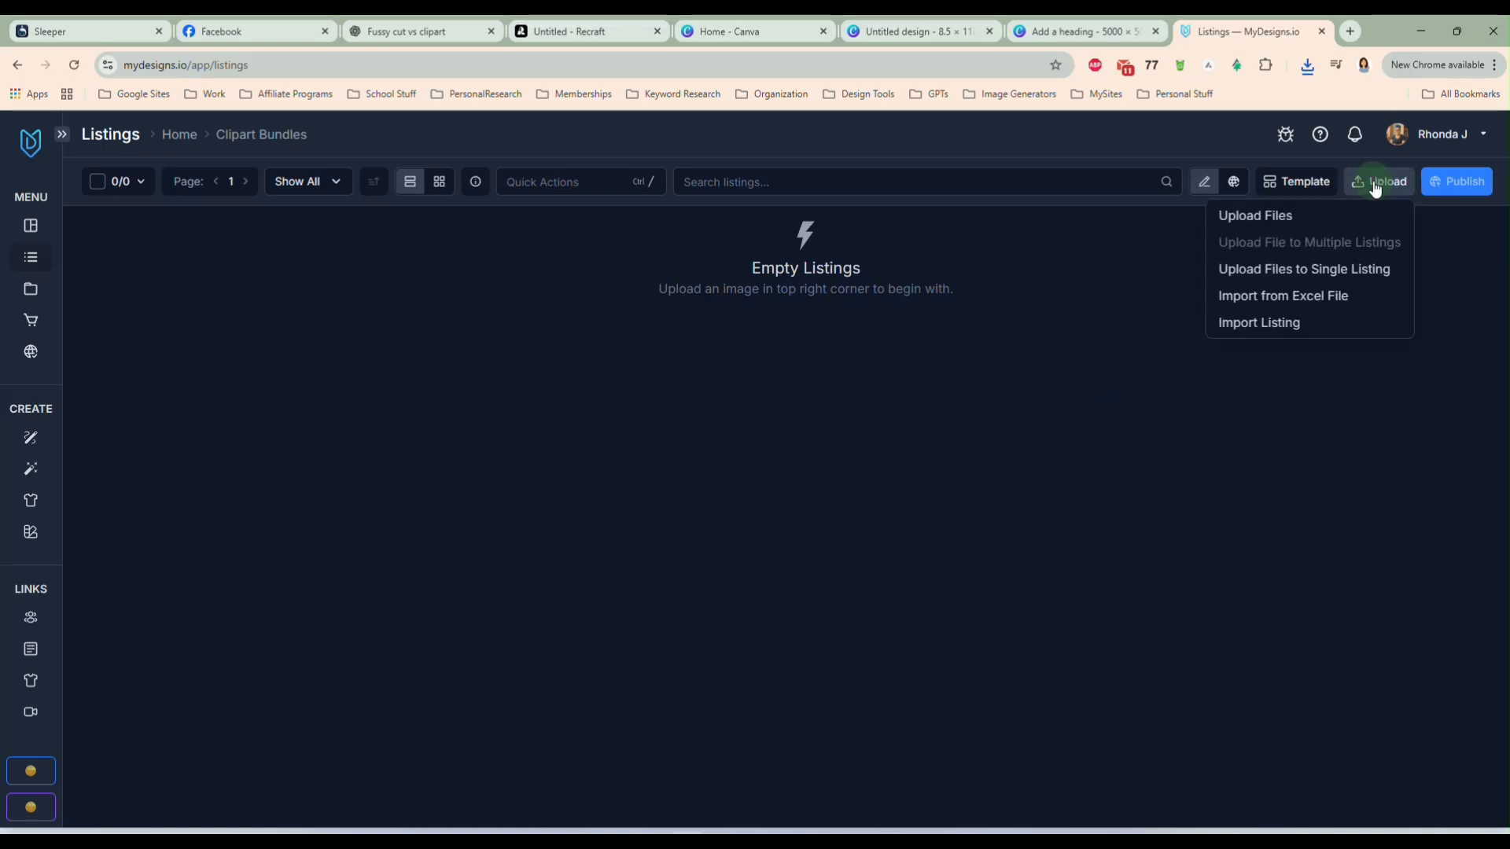
pyautogui.click(1262, 218)
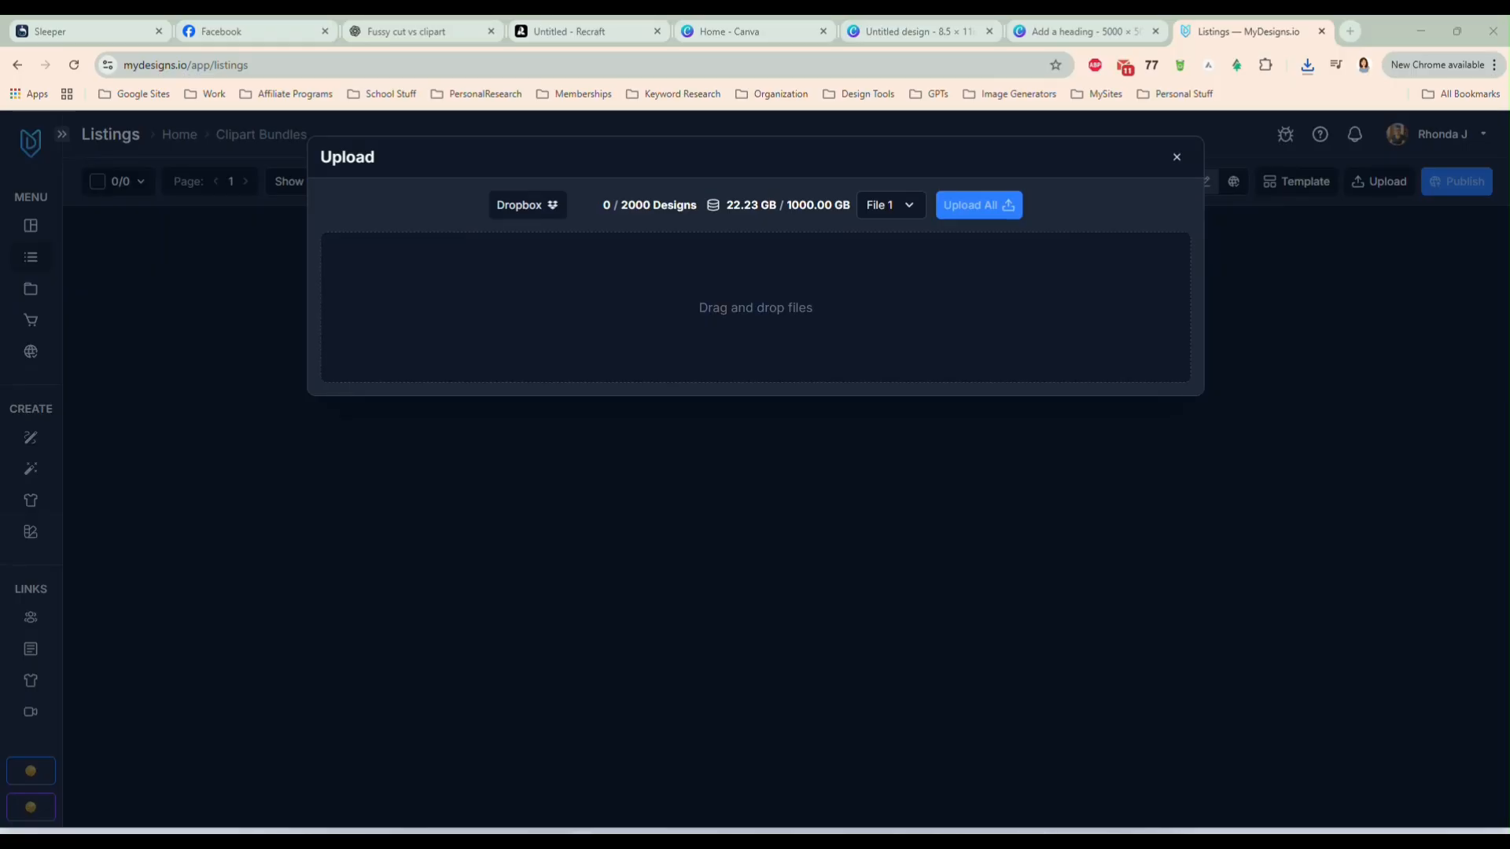
pyautogui.moveTo(1505, 314); pyautogui.dragTo(1038, 327)
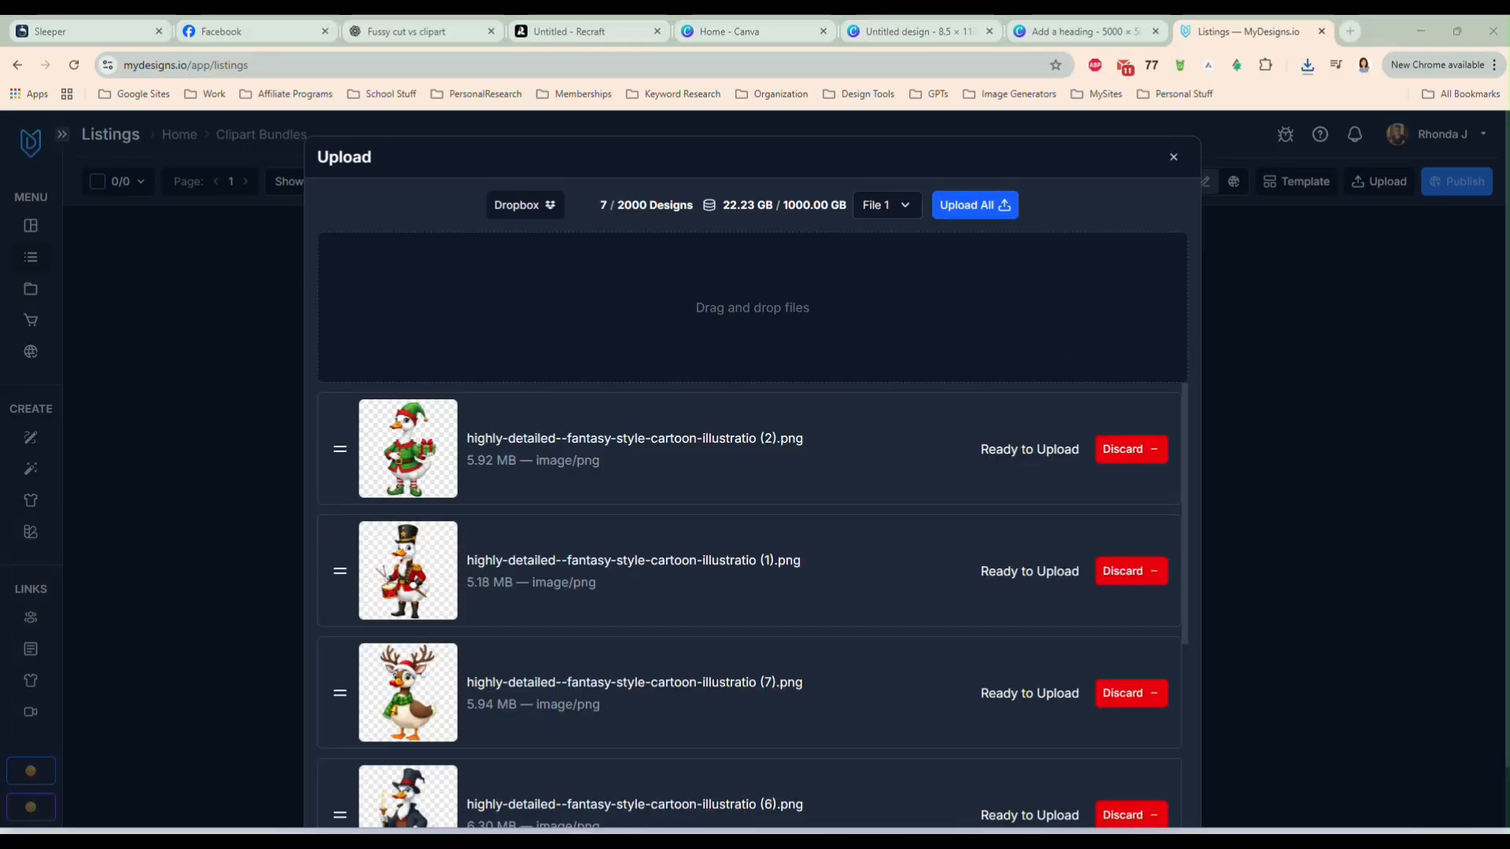
pyautogui.moveTo(1368, 424); pyautogui.dragTo(971, 341)
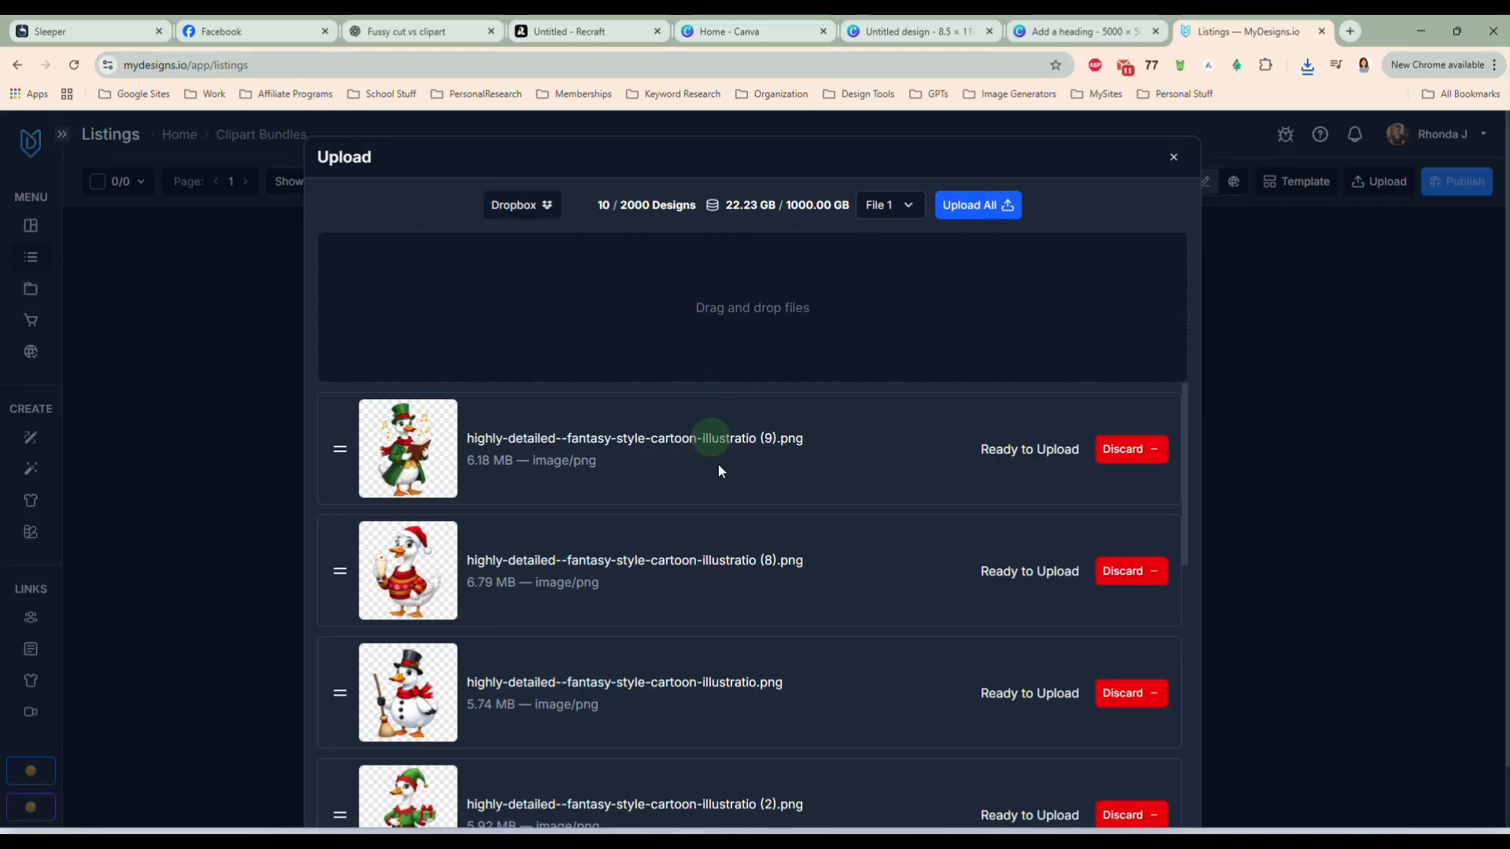
pyautogui.scroll(-9, 719, 470)
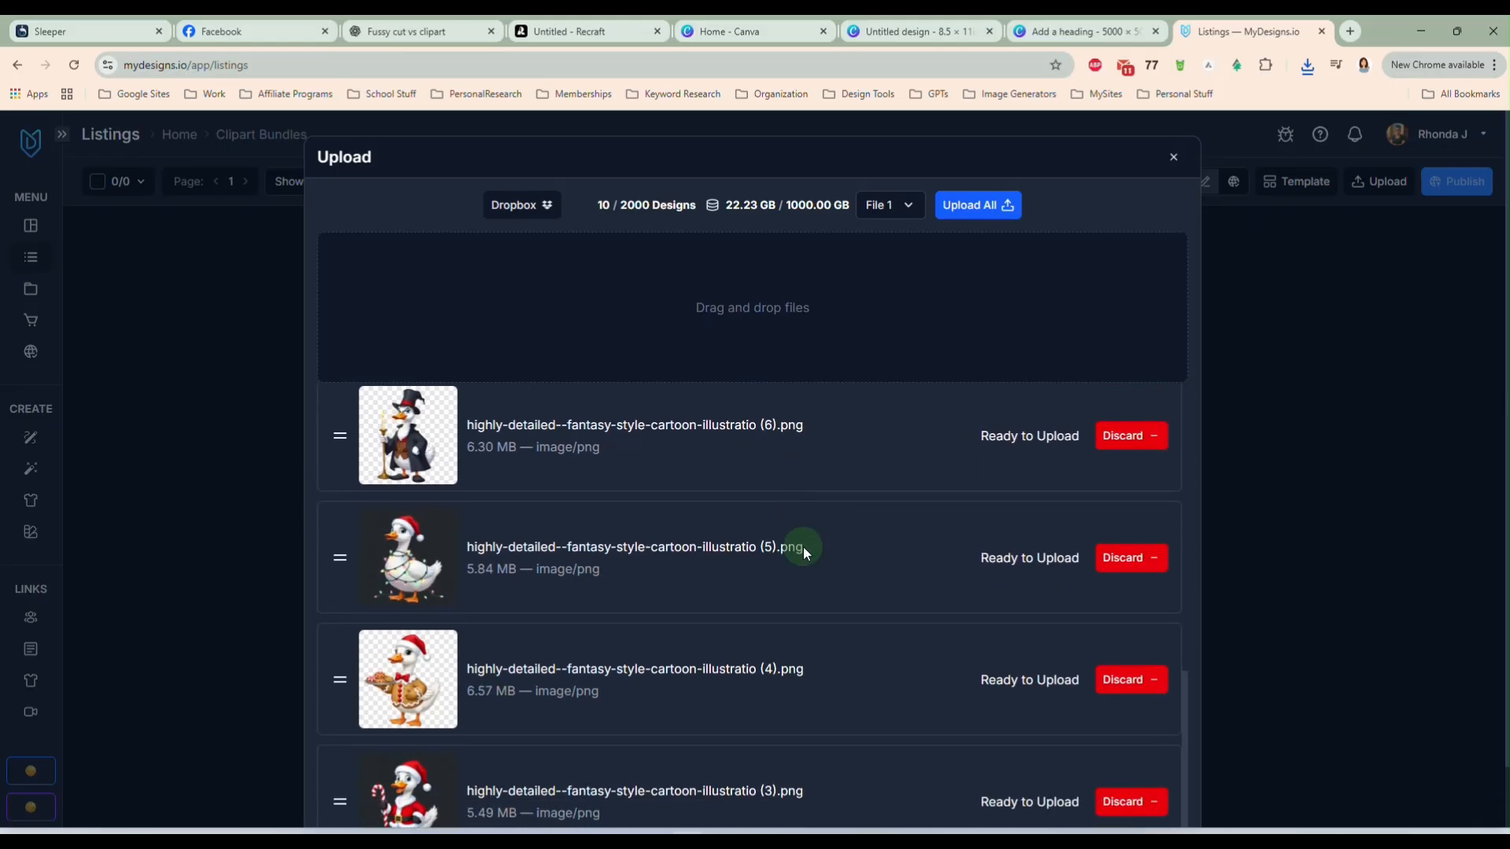
pyautogui.click(955, 206)
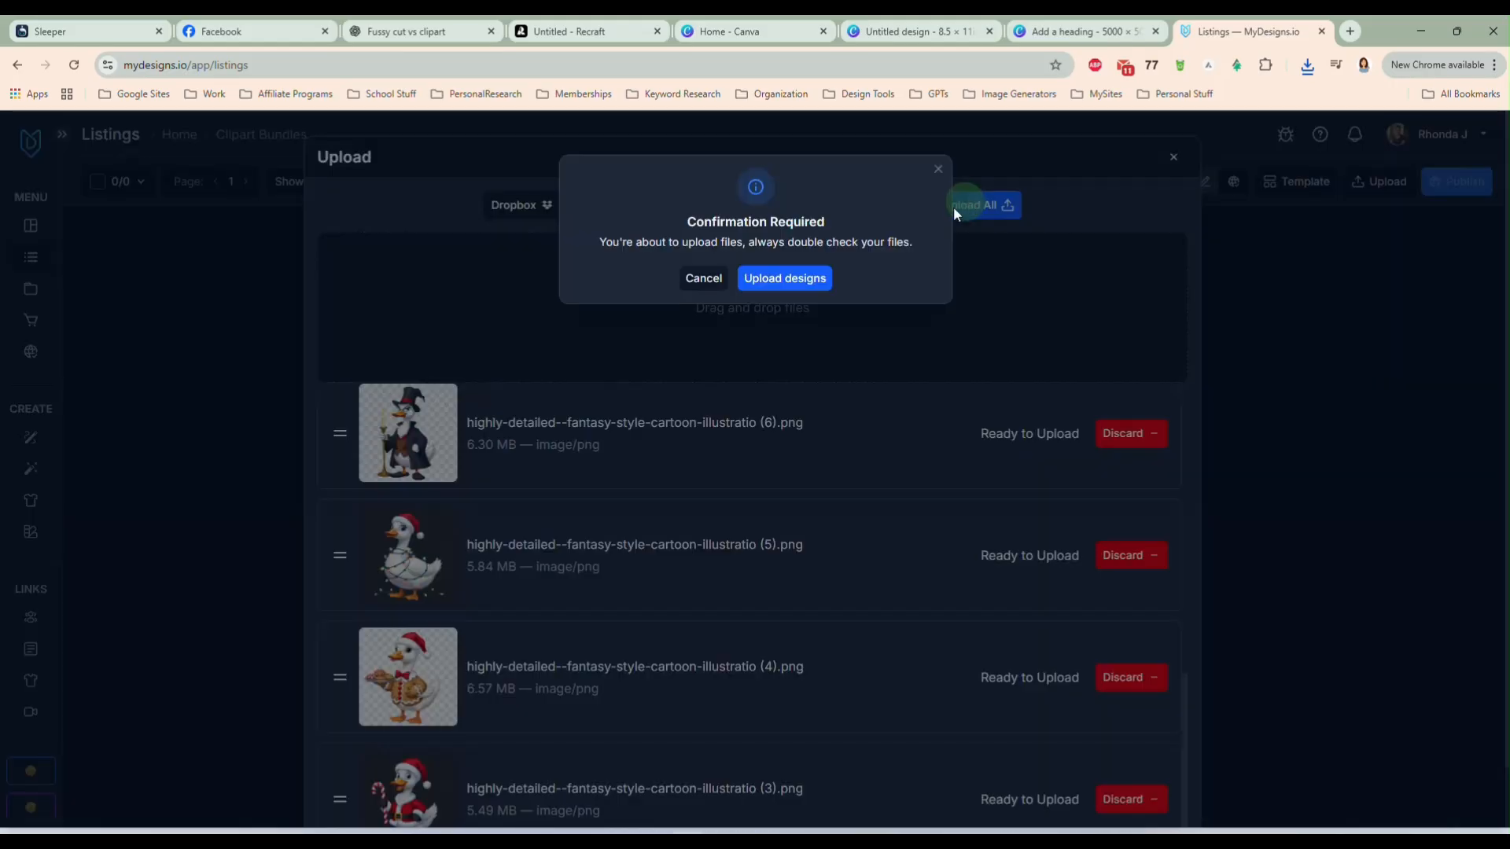
pyautogui.click(792, 291)
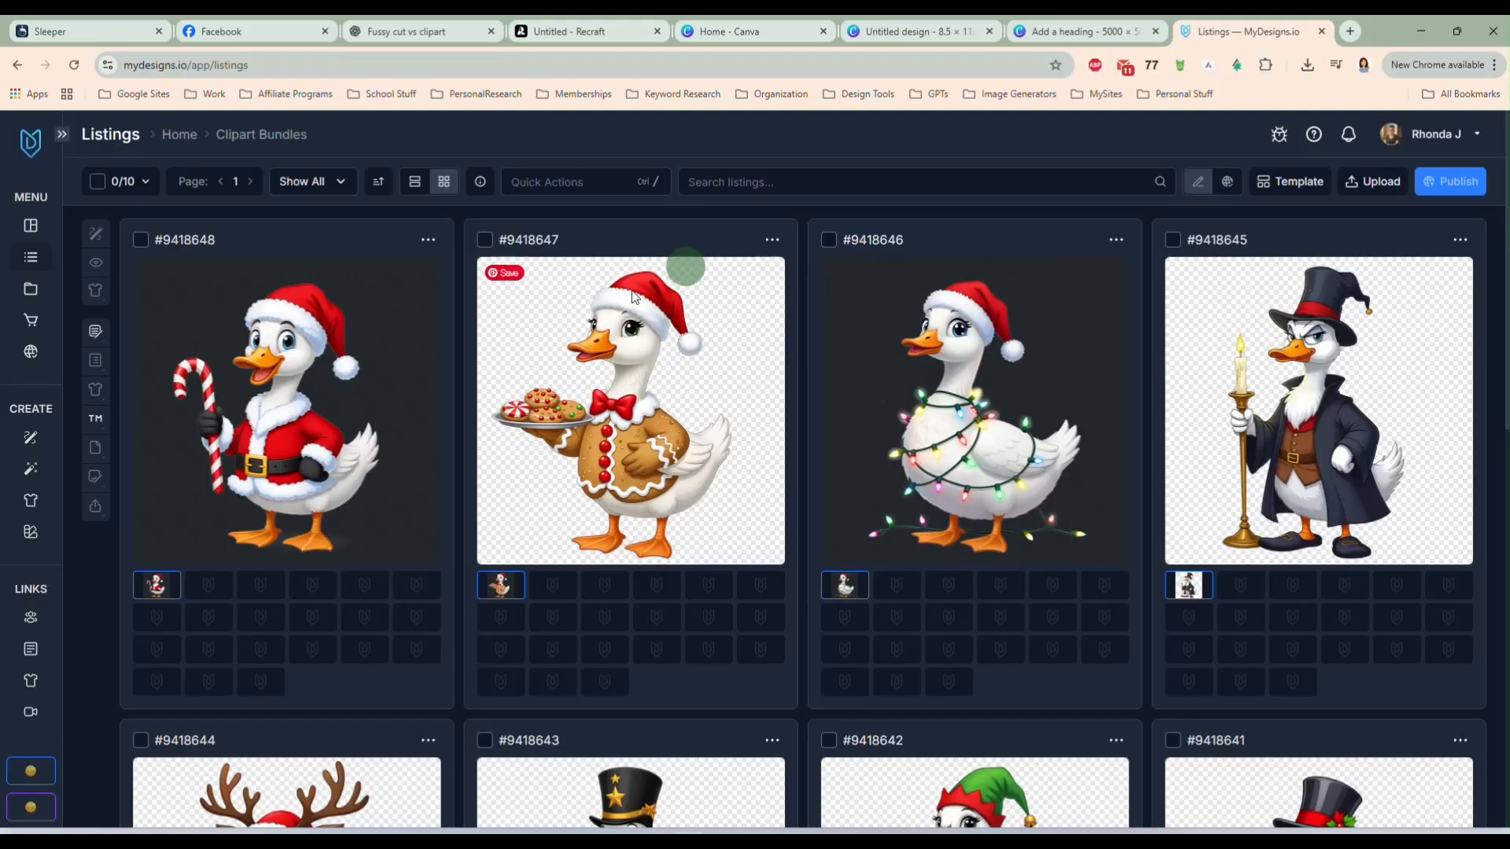
# - Select all ten uploaded goose listings and open them in the Canvas editor
pyautogui.scroll(-5, 712, 496)
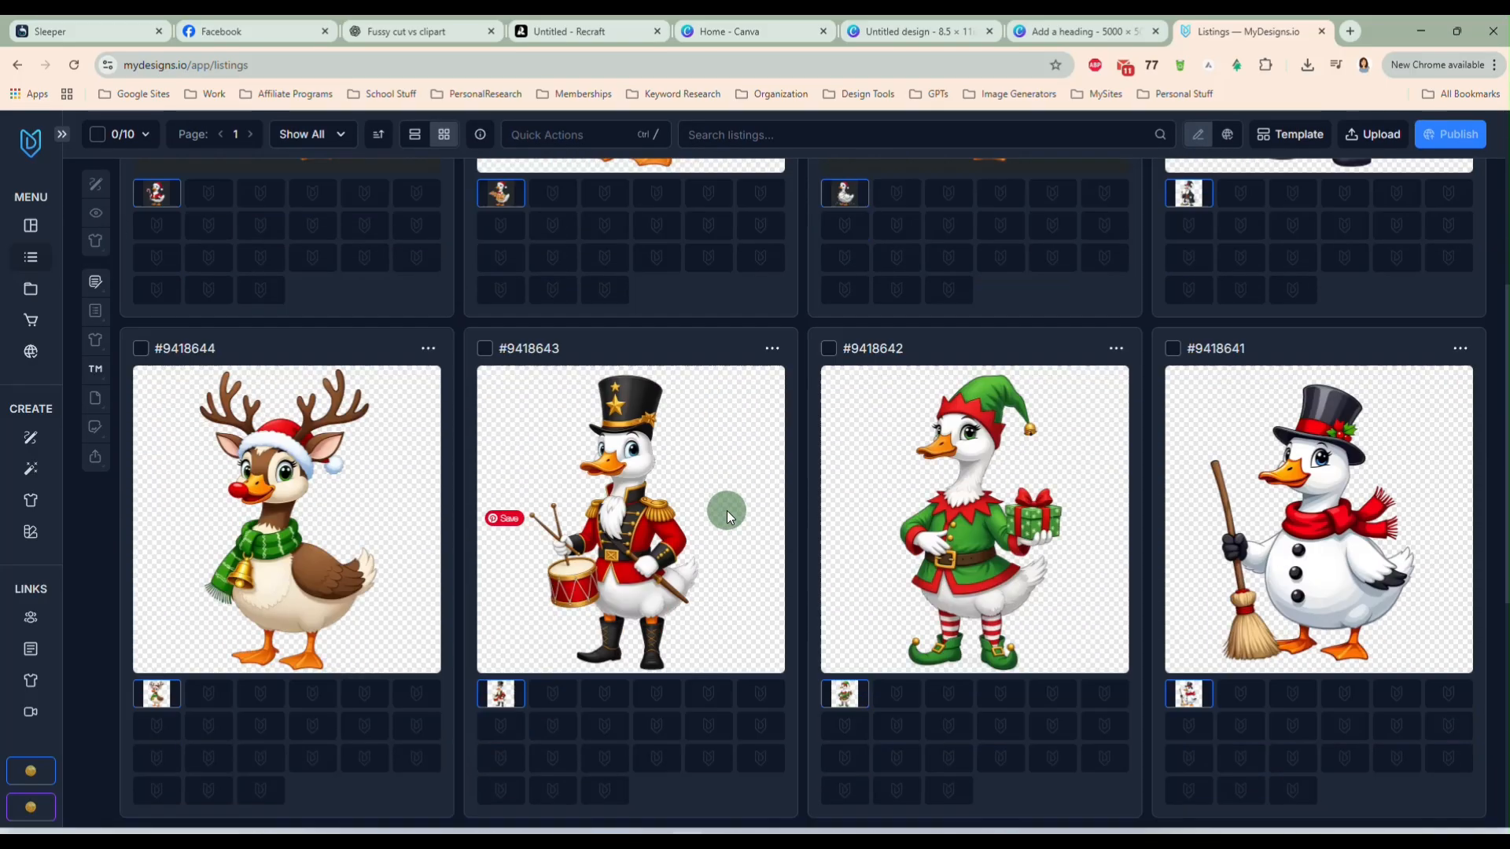
pyautogui.scroll(-3, 727, 511)
pyautogui.scroll(8, 726, 511)
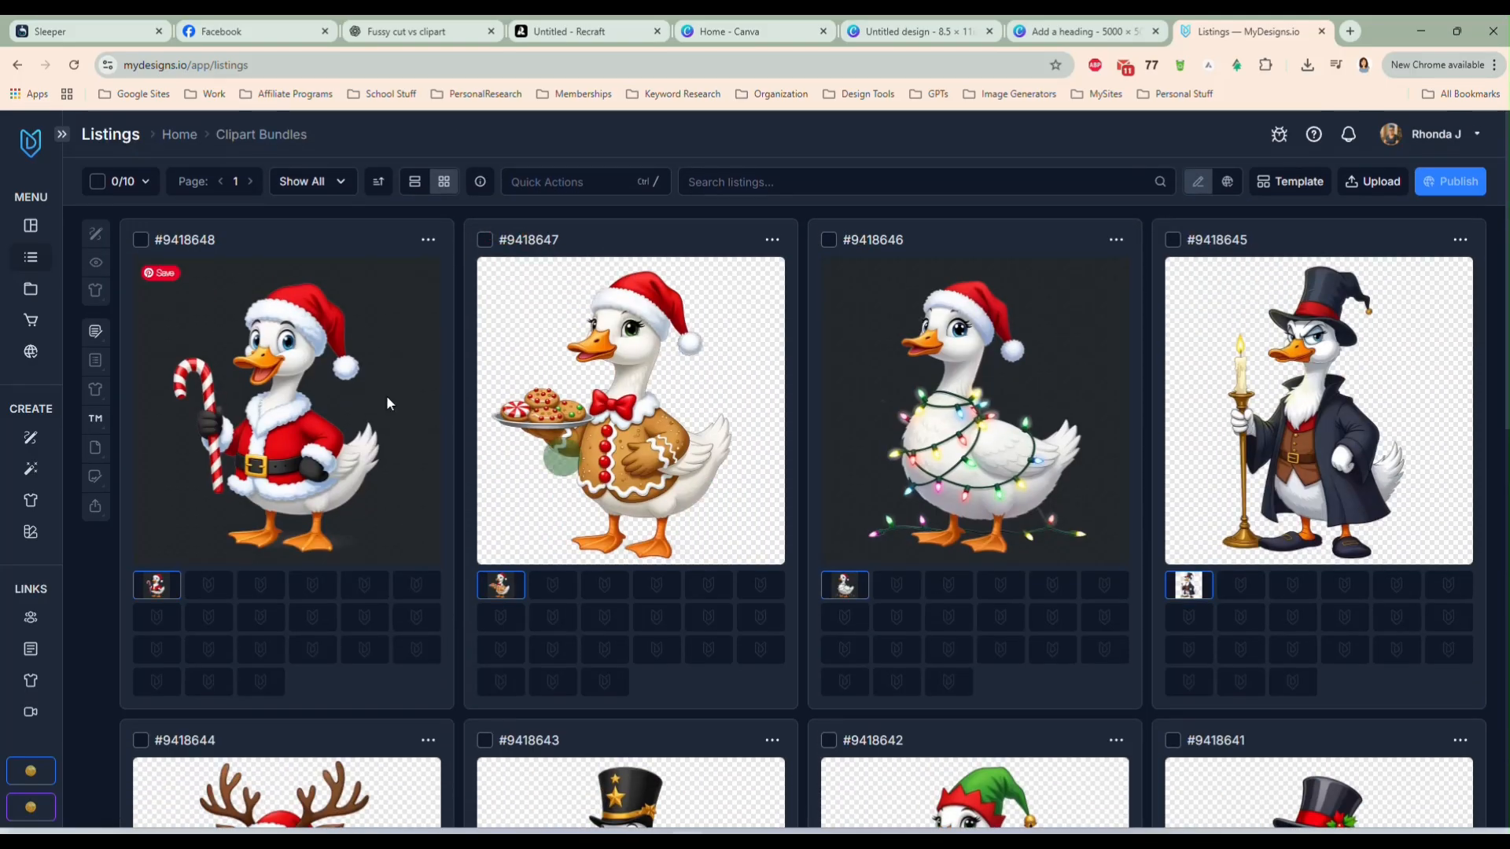
pyautogui.click(98, 181)
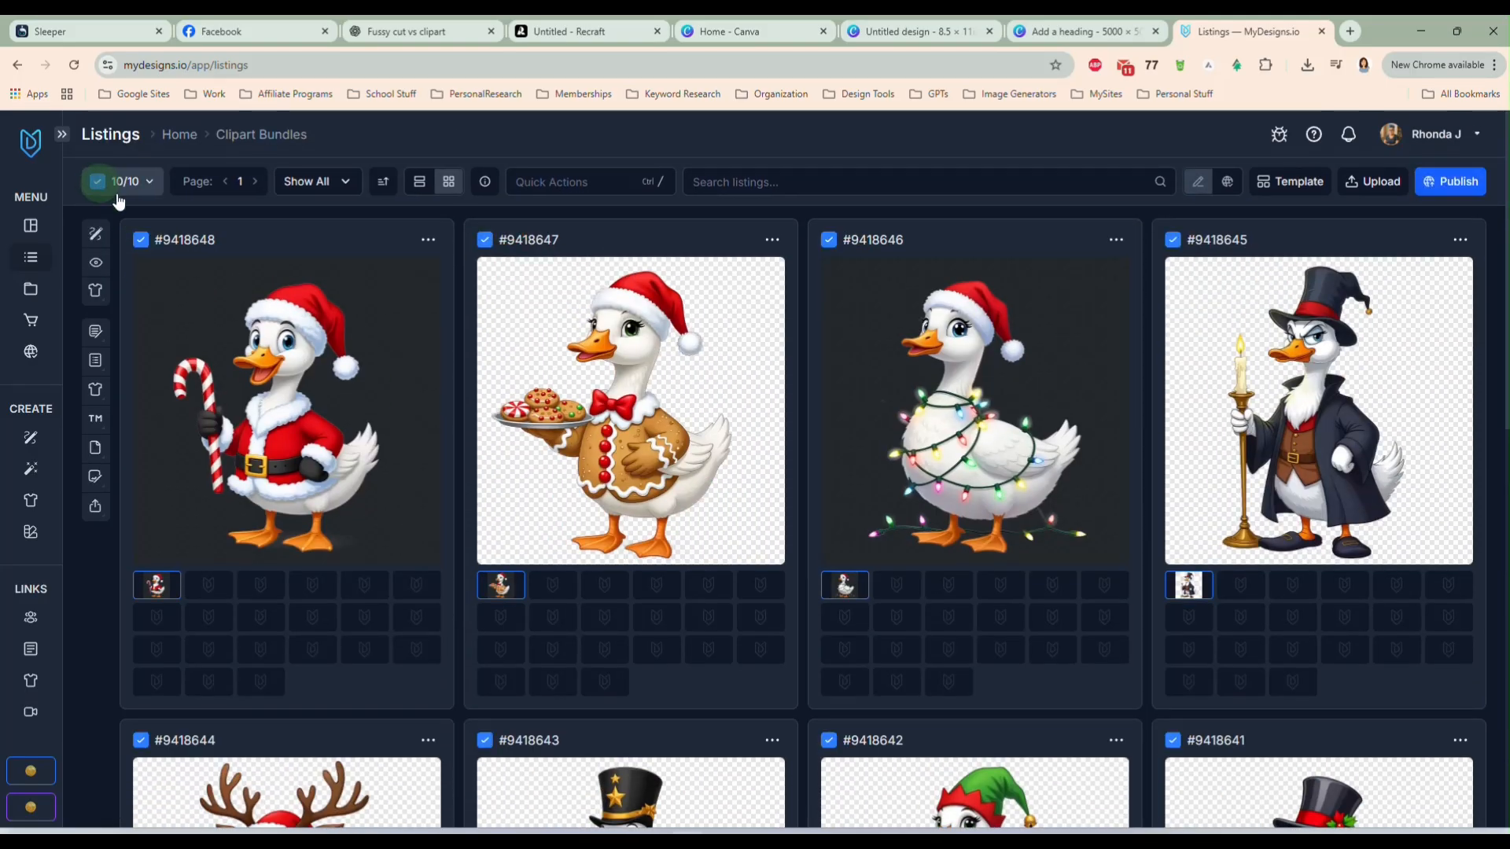
pyautogui.click(98, 240)
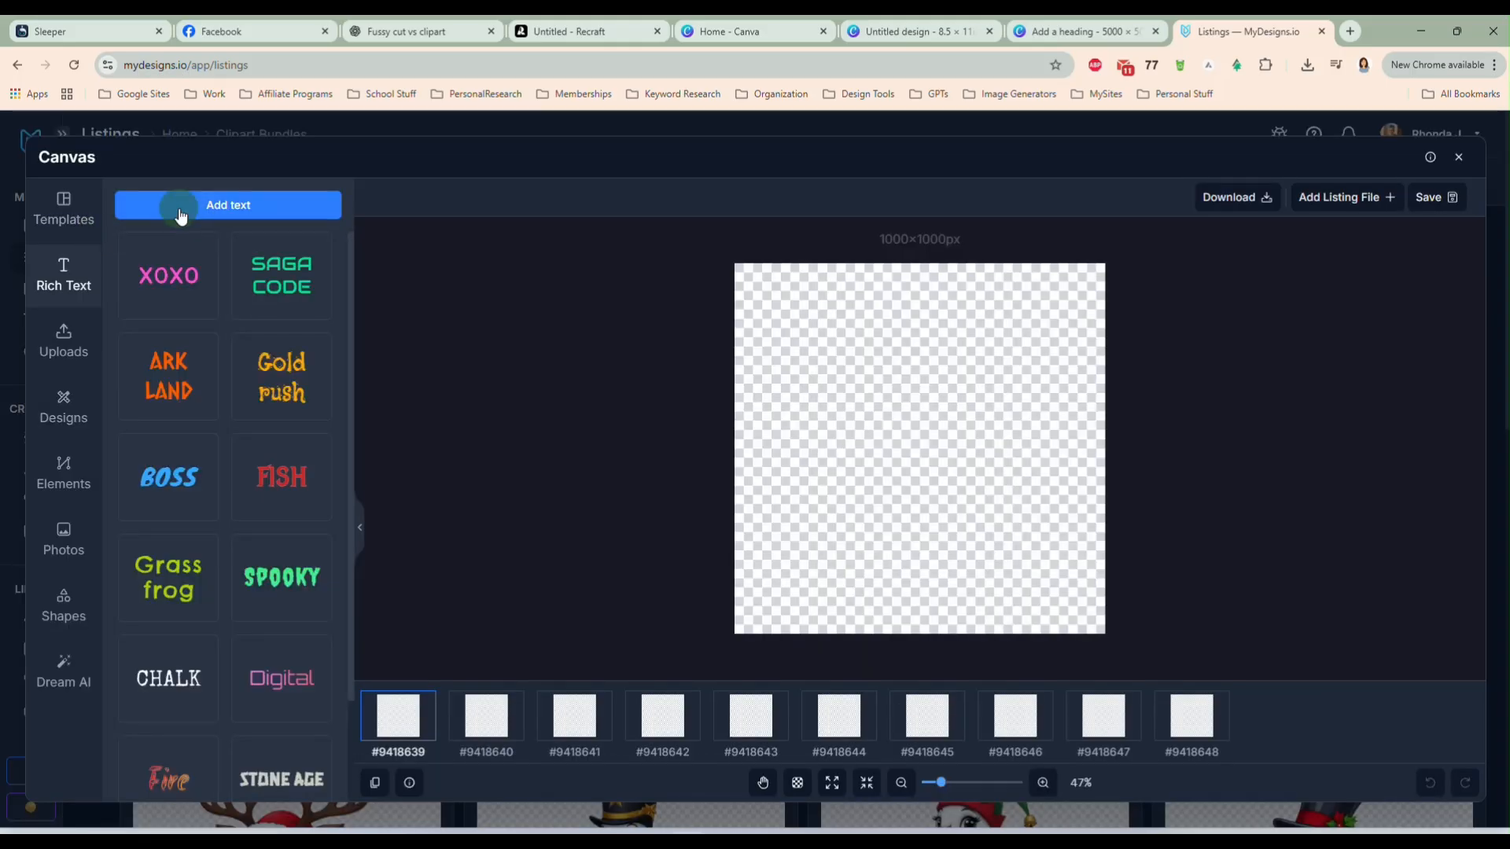
# - Create a custom 5000 × 5000 px canvas and add the File 1 image to all listings
pyautogui.click(62, 224)
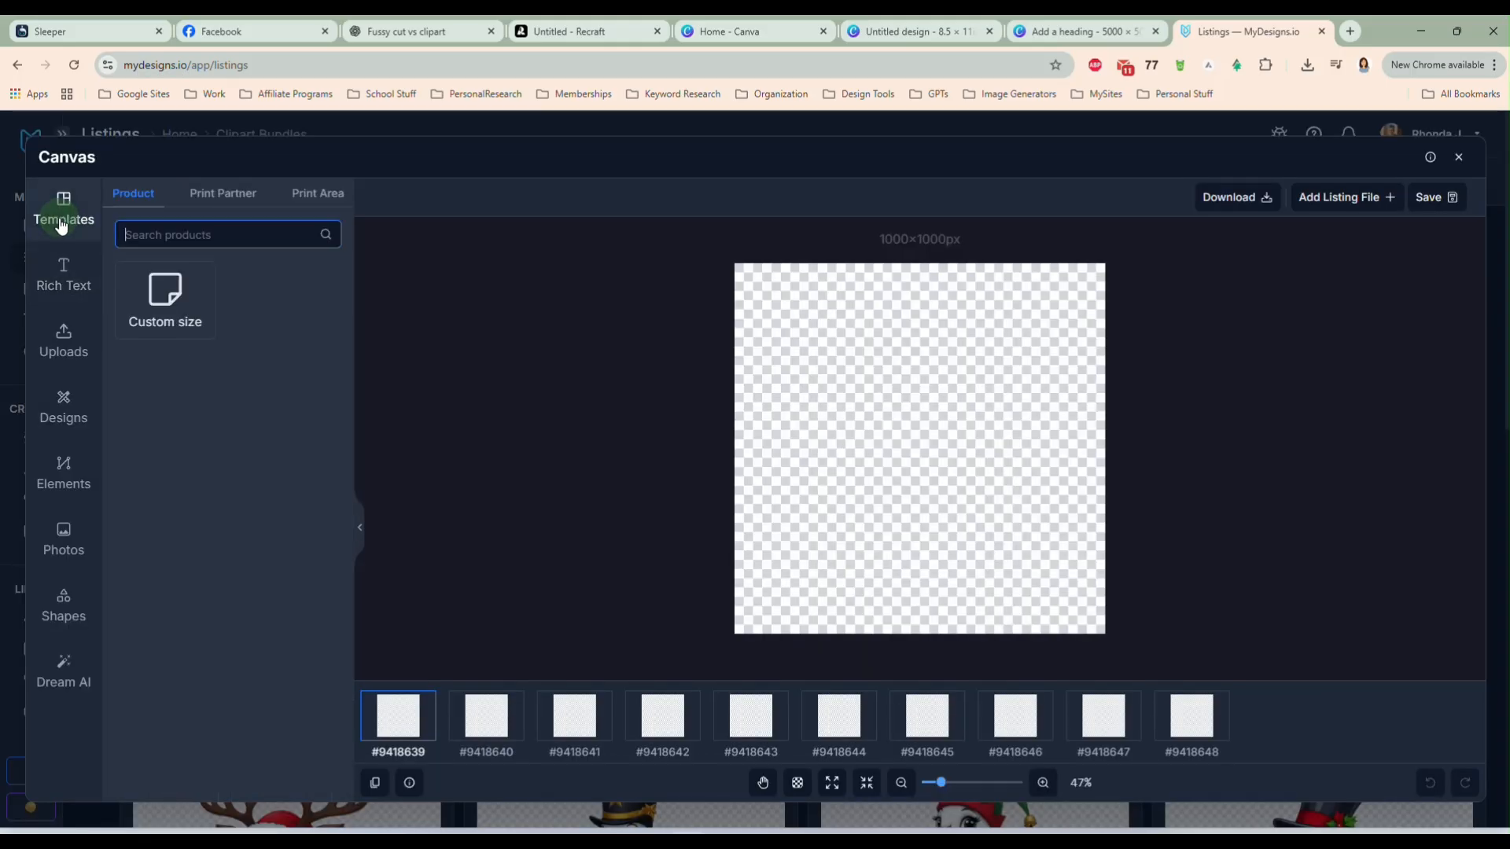
pyautogui.click(173, 312)
pyautogui.click(67, 419)
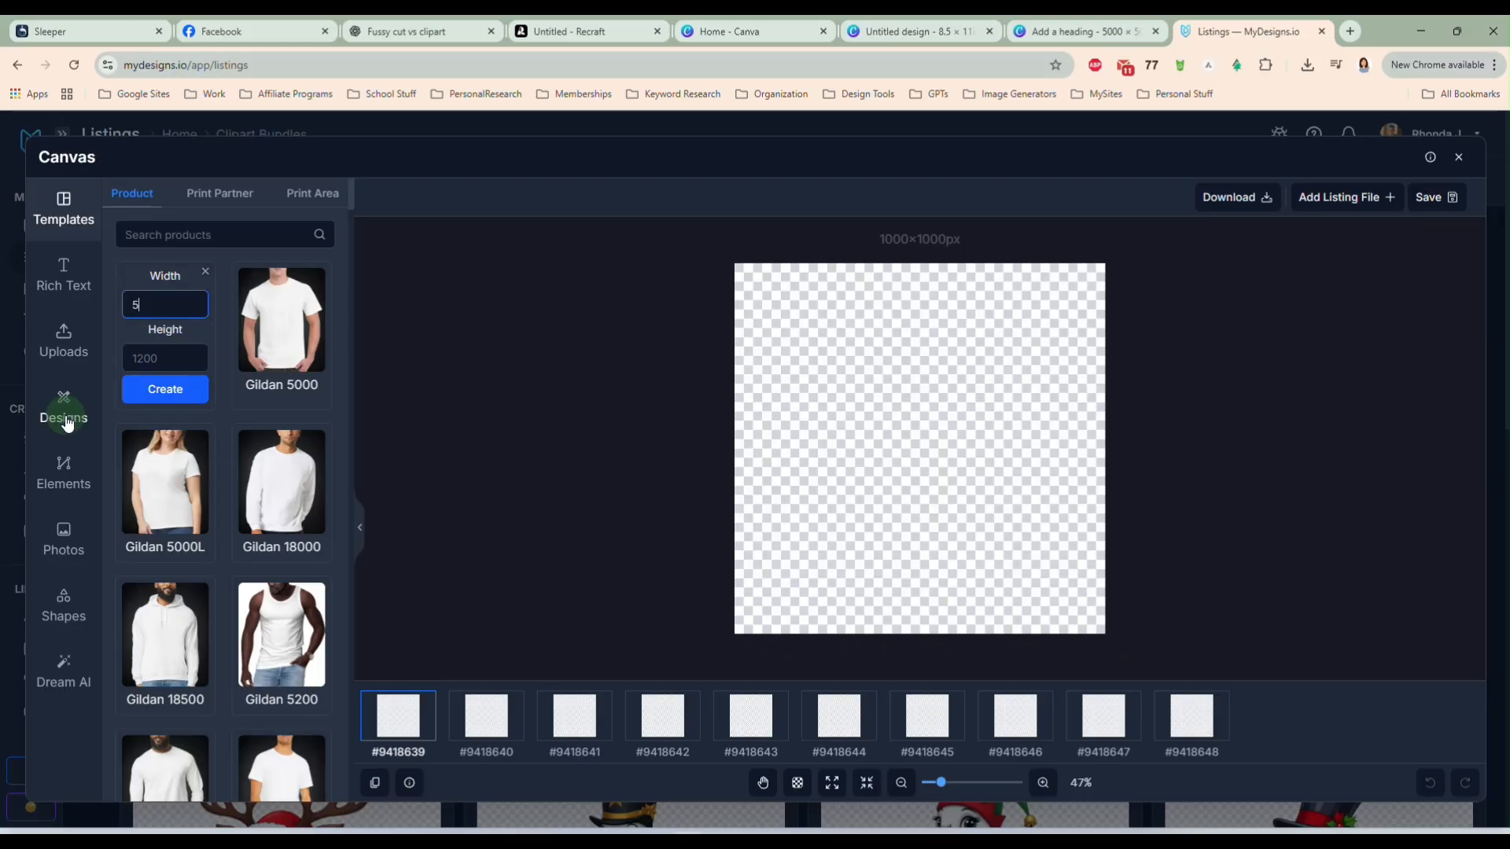
pyautogui.press('Tab')
pyautogui.click(158, 393)
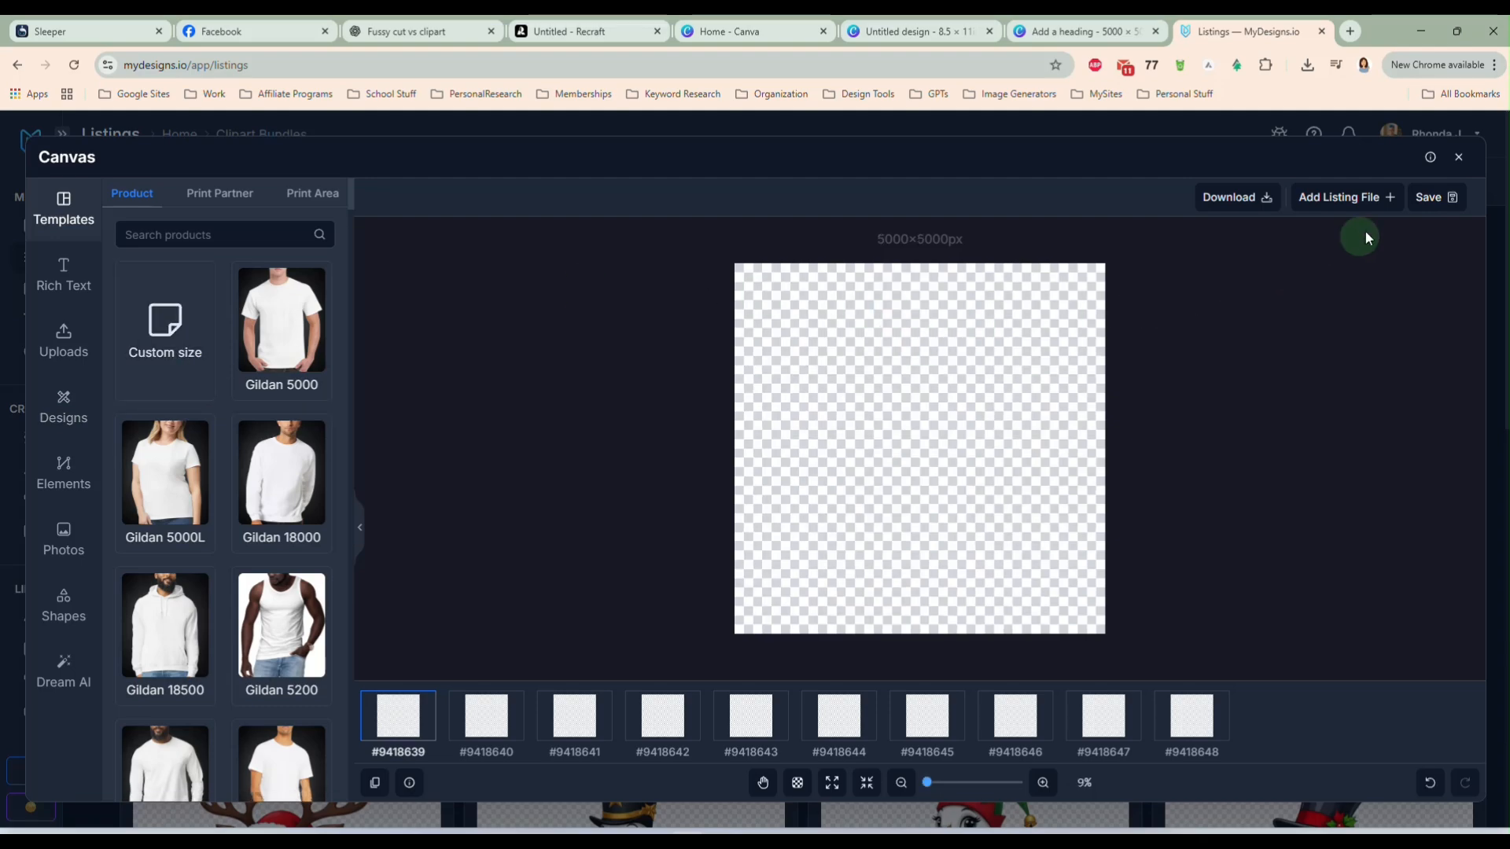
pyautogui.click(1349, 206)
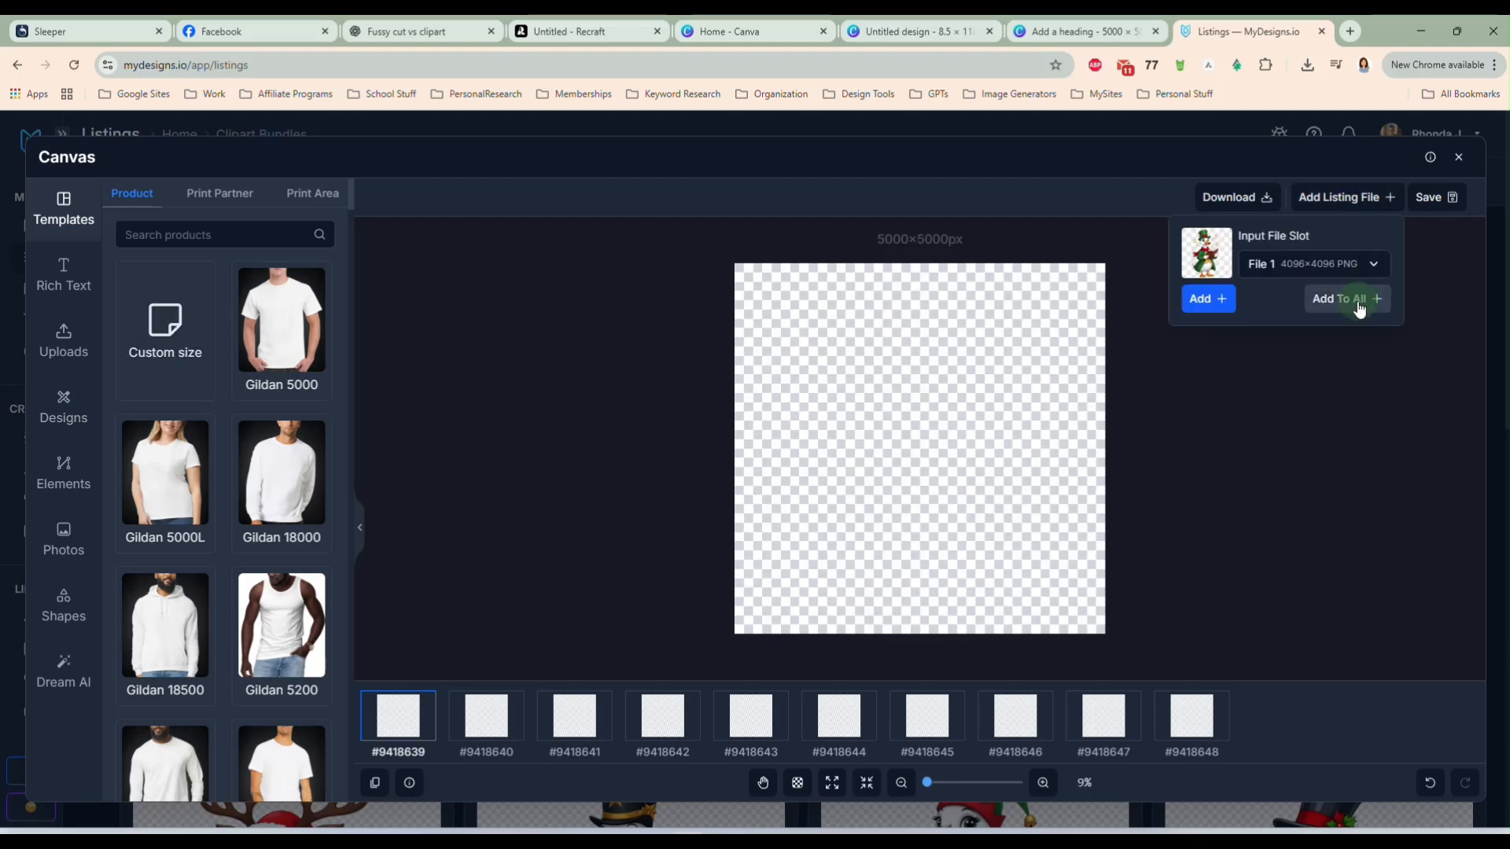
pyautogui.click(1359, 307)
# - Fit the green-coated caroler goose to the artboard and sync that placement to the other canvases
pyautogui.click(936, 380)
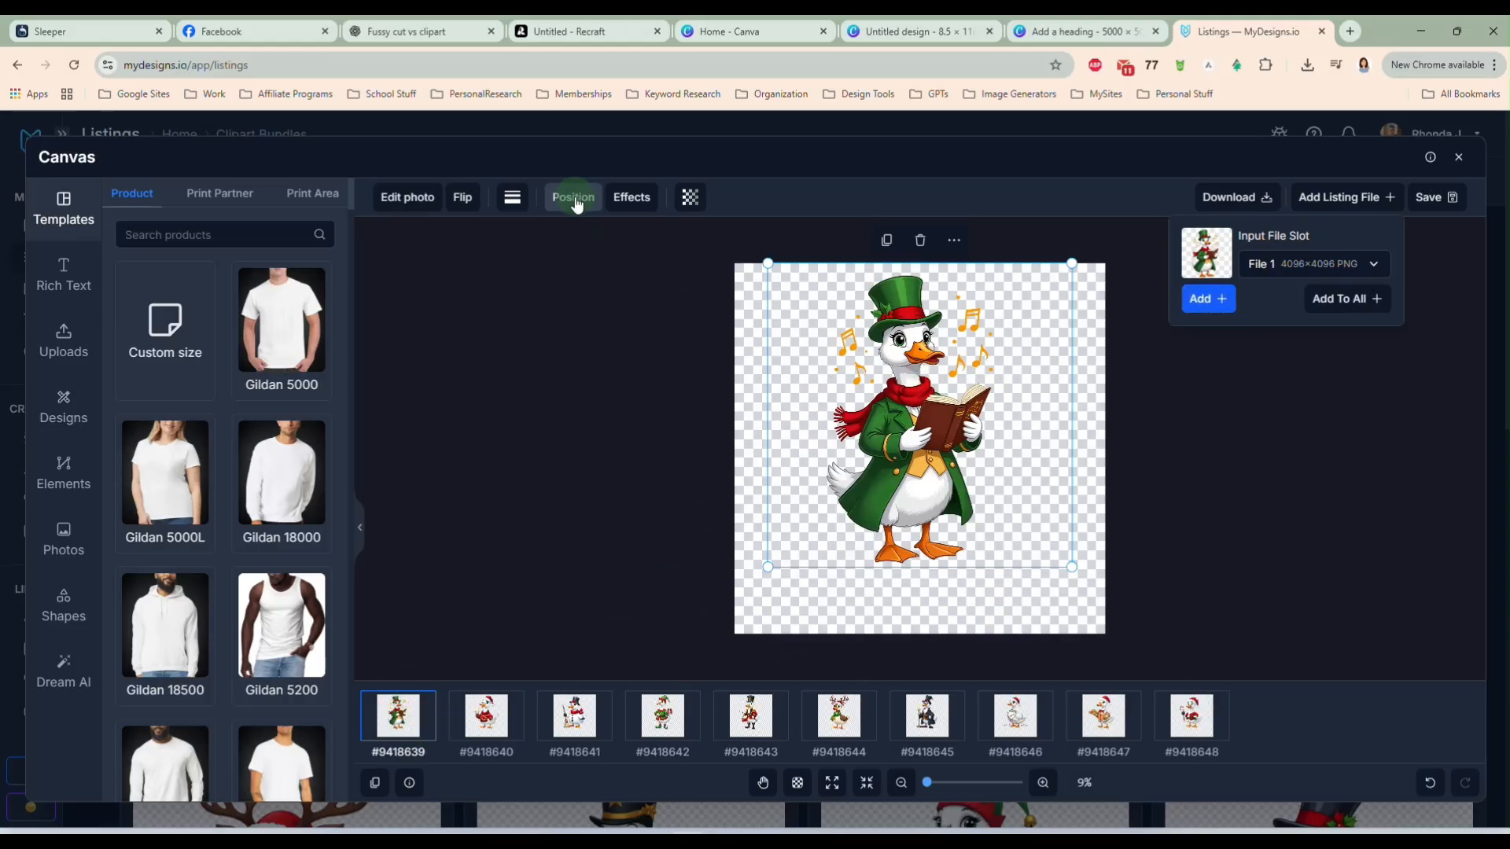
pyautogui.click(574, 200)
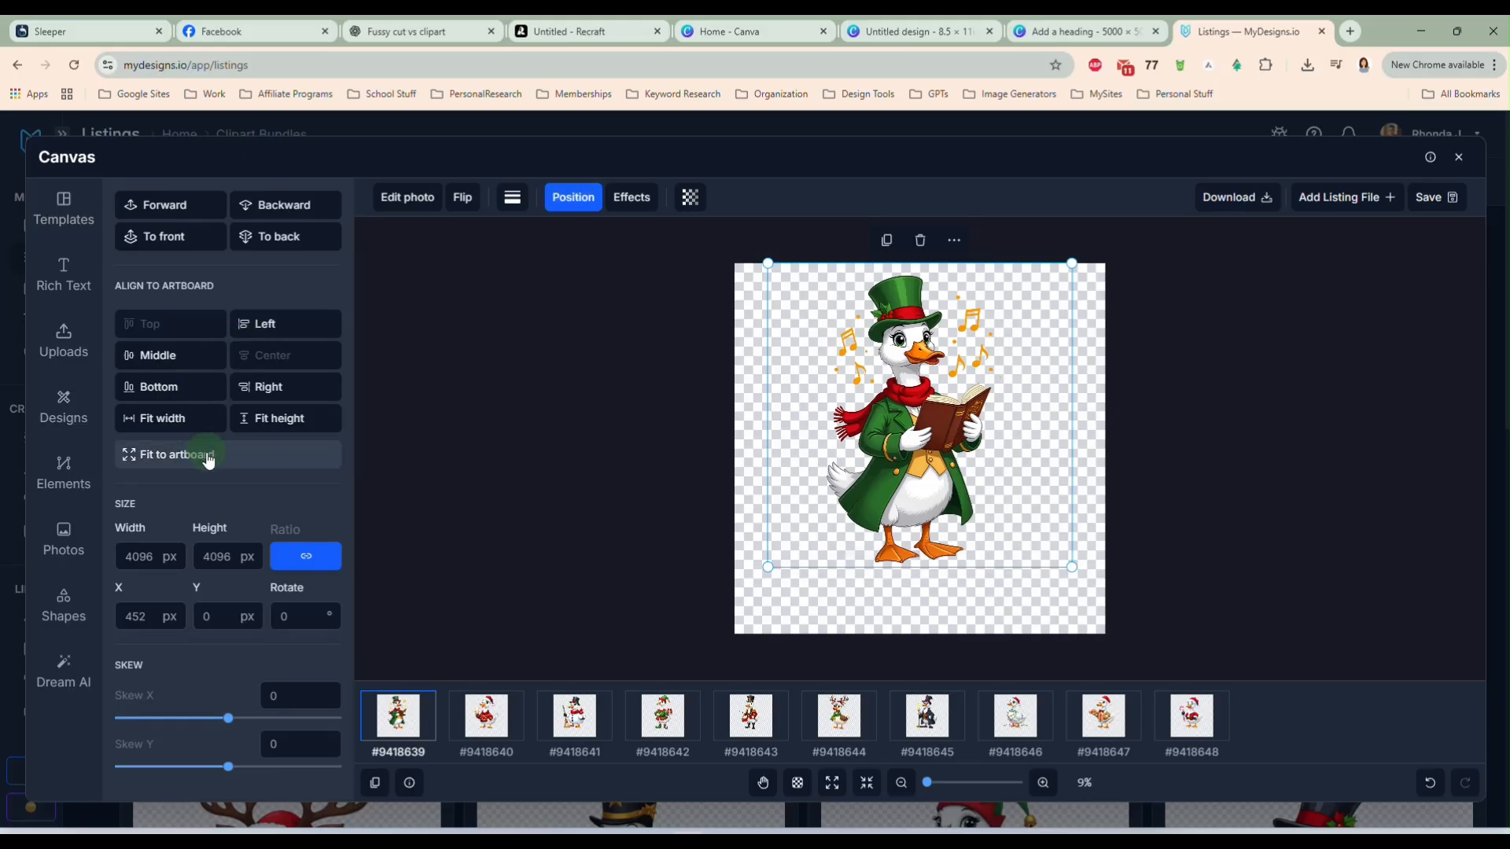
pyautogui.click(209, 462)
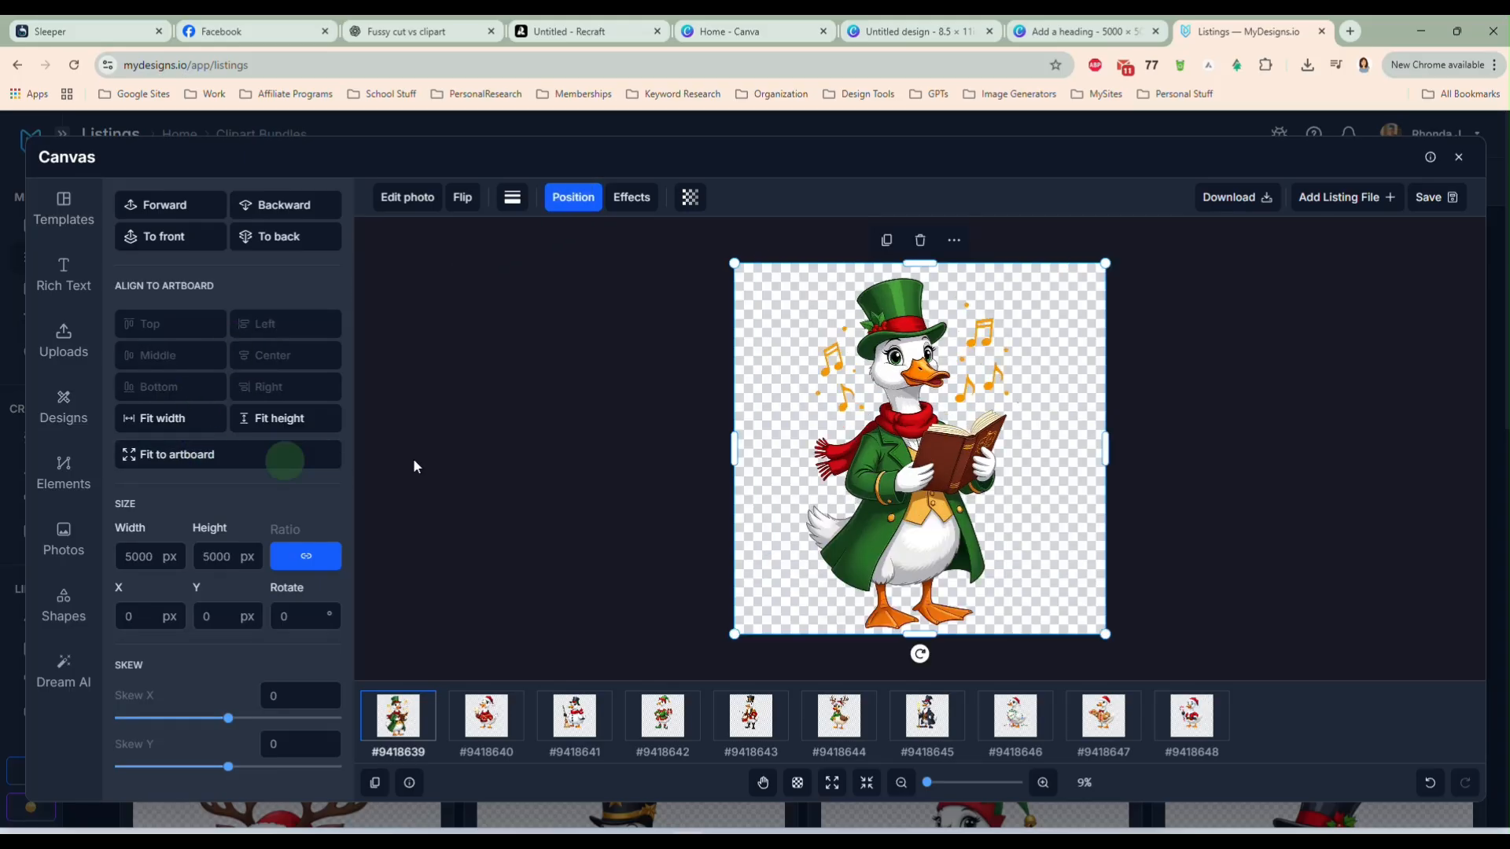
pyautogui.rightClick(890, 303)
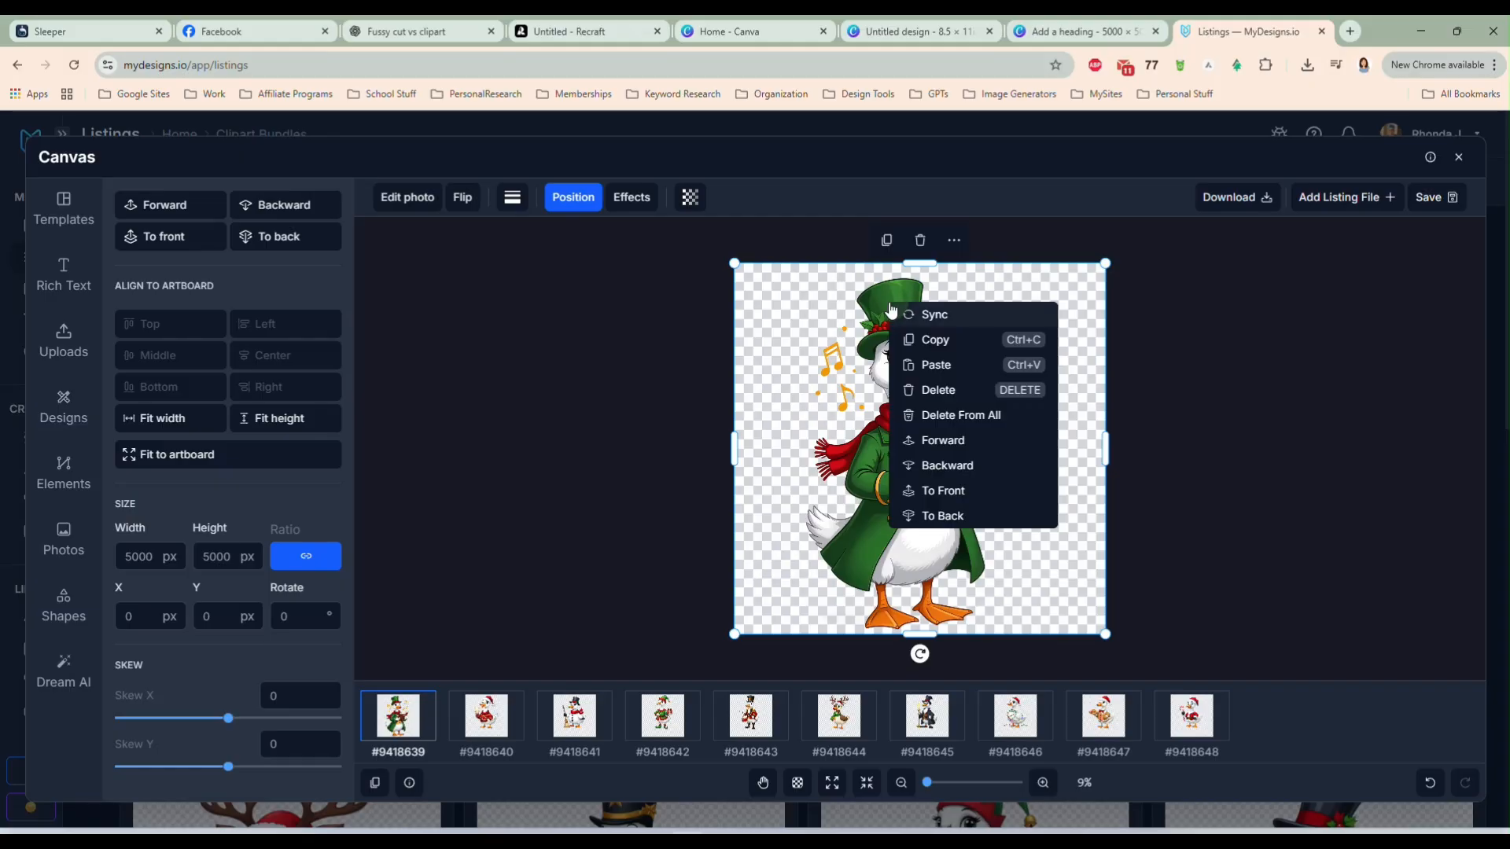
pyautogui.click(940, 316)
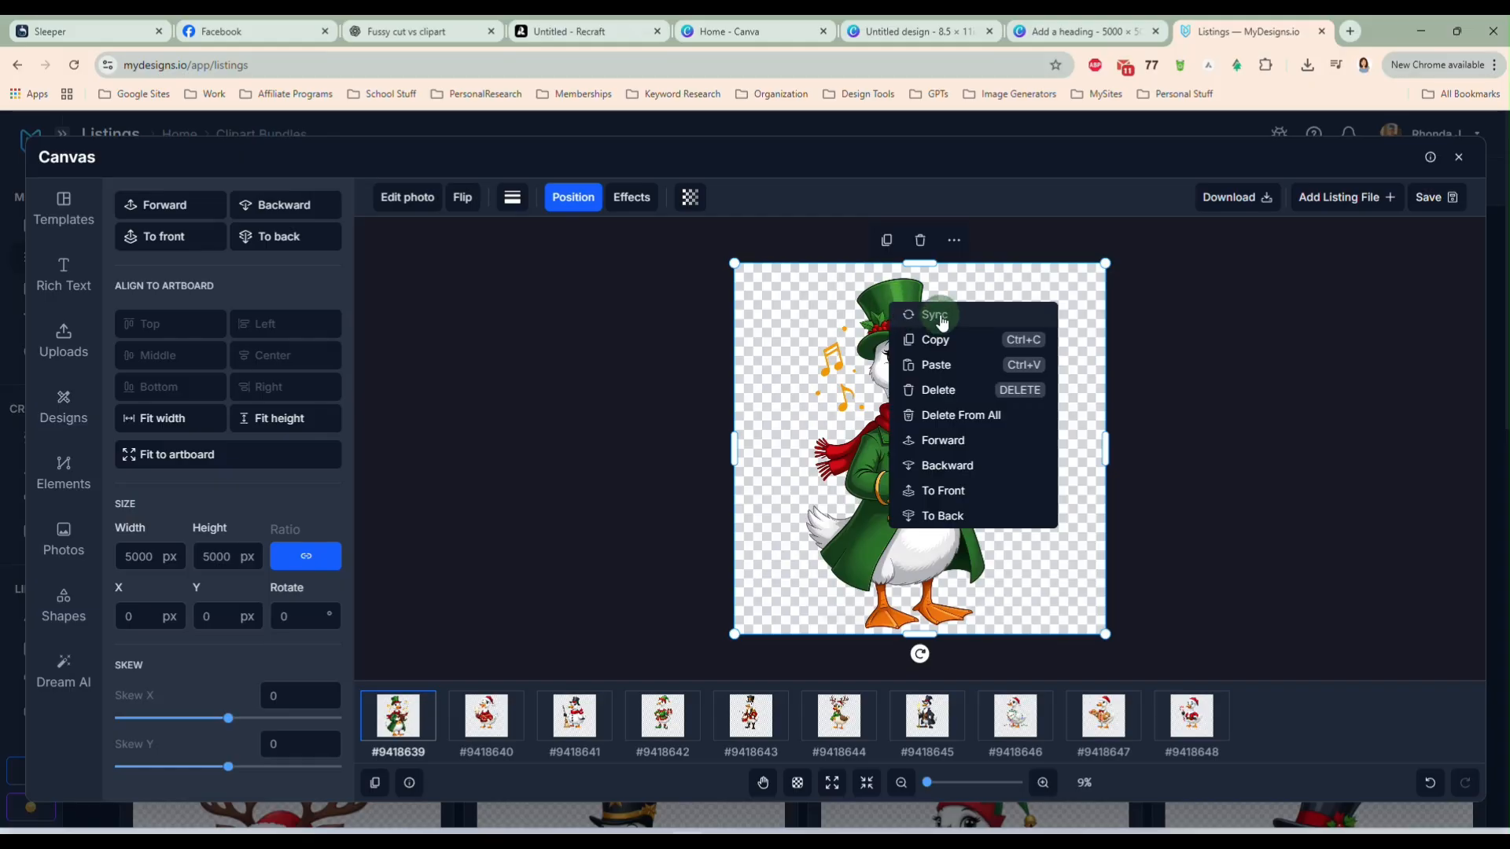
# - Check how the geese fill their canvases, from the red-sweater goose through the candle-holding goose
pyautogui.click(490, 722)
pyautogui.click(578, 718)
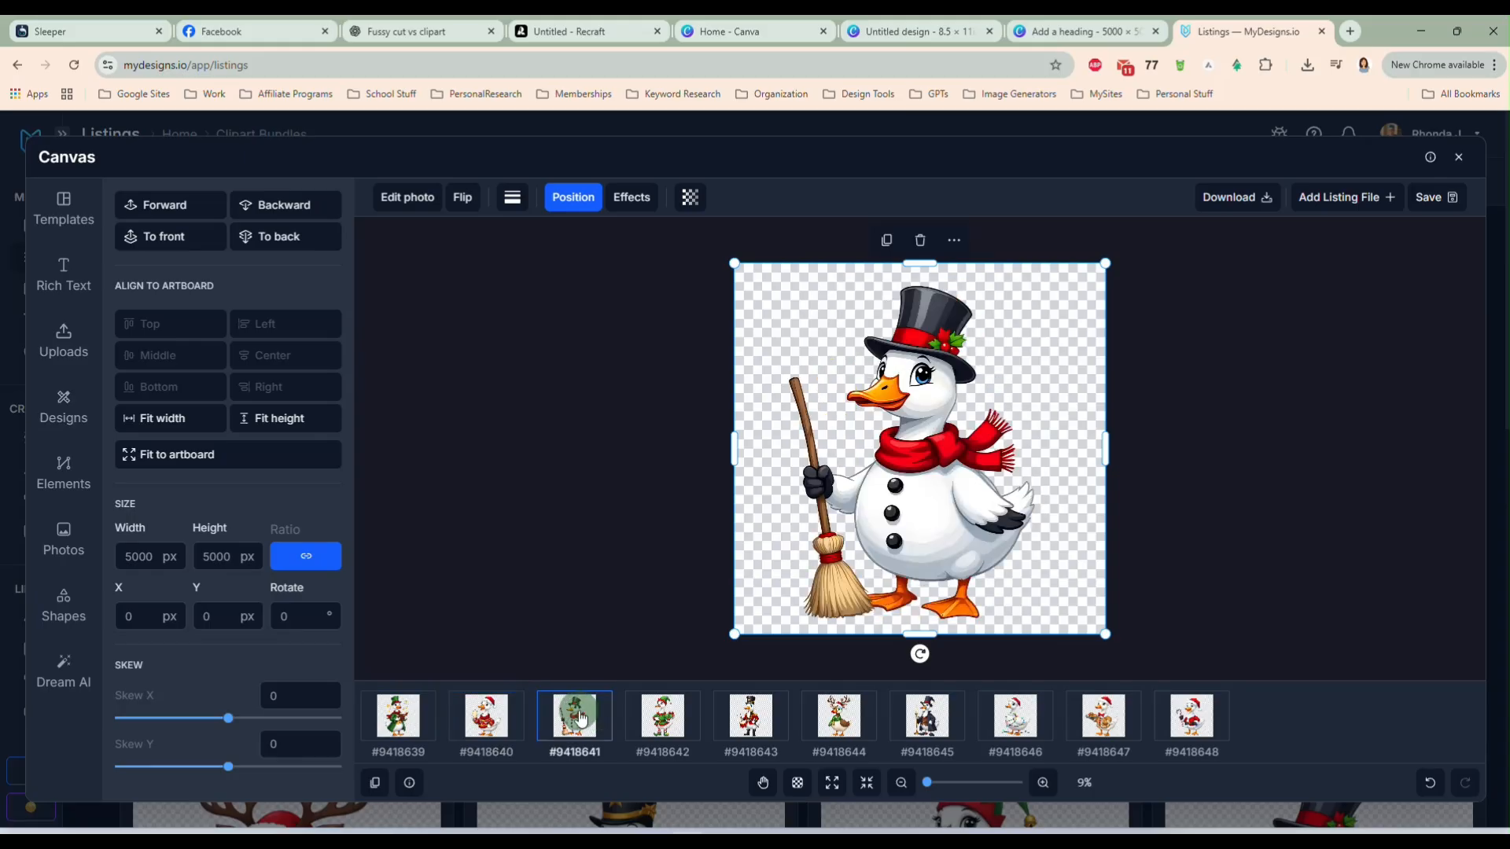
pyautogui.click(665, 719)
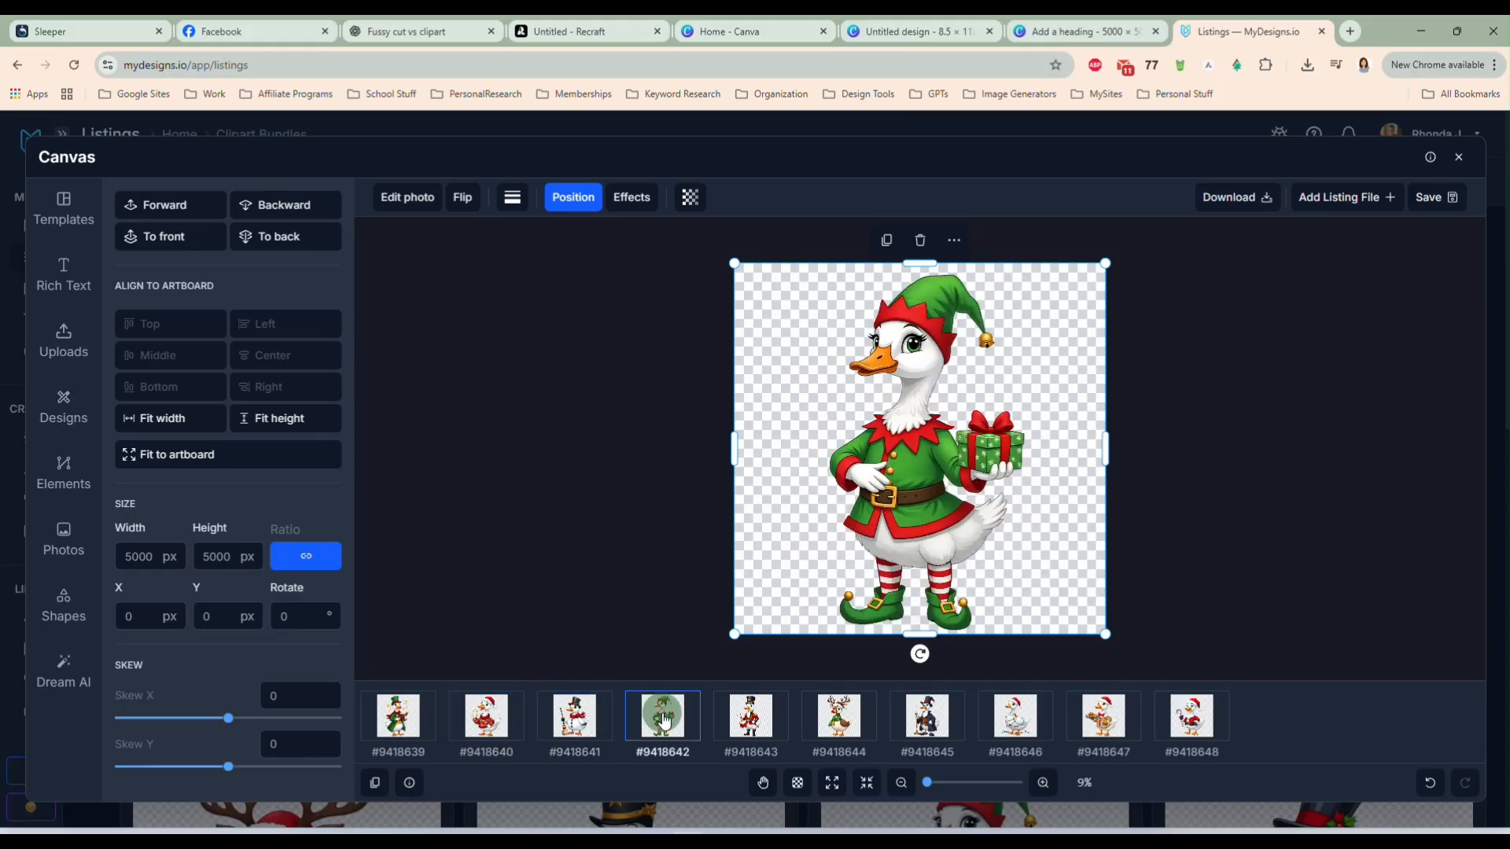
pyautogui.click(751, 724)
pyautogui.click(841, 725)
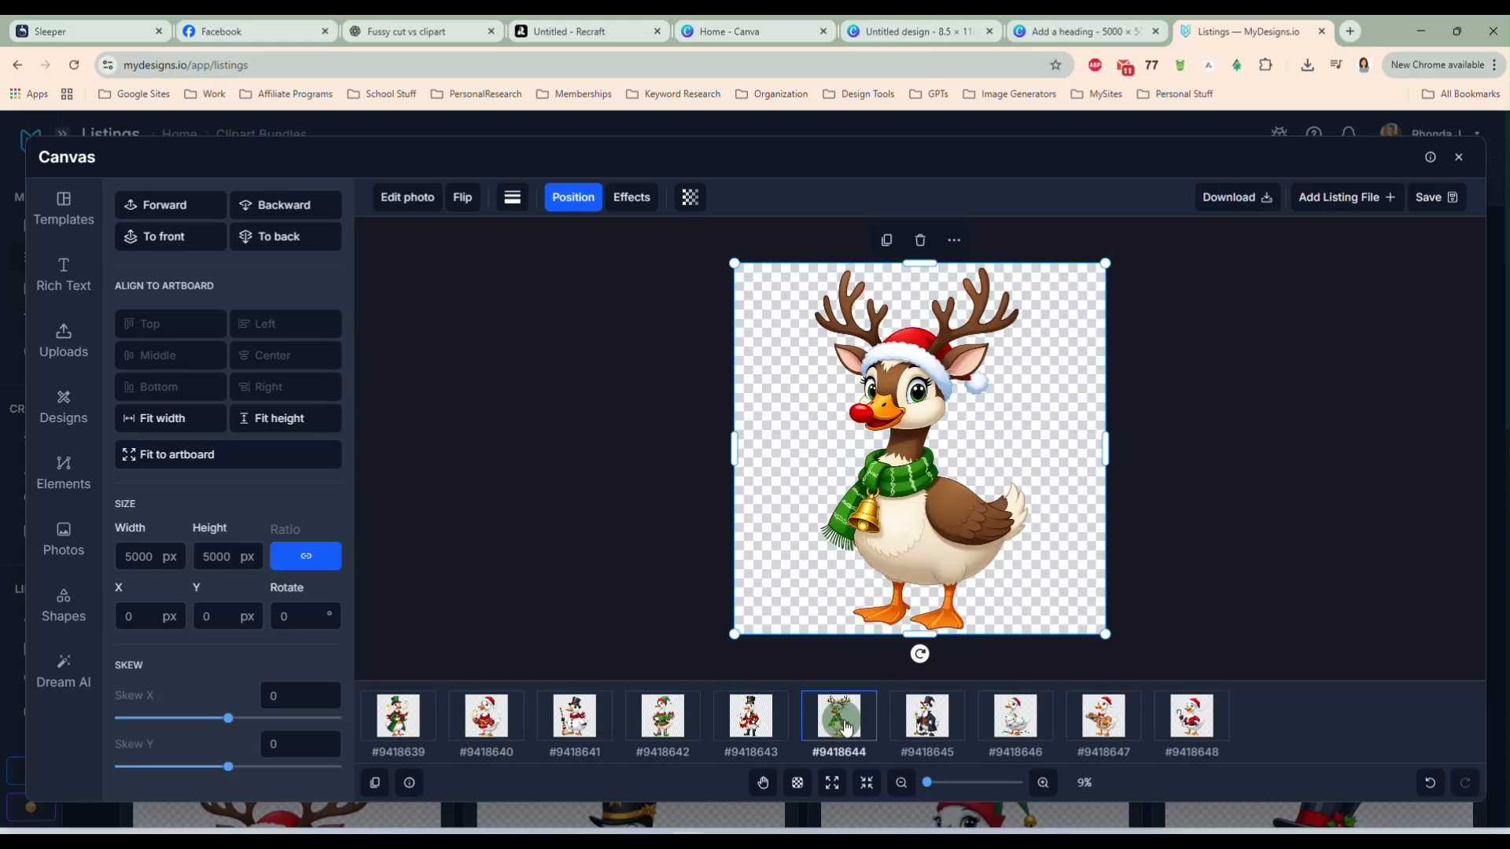
pyautogui.click(932, 722)
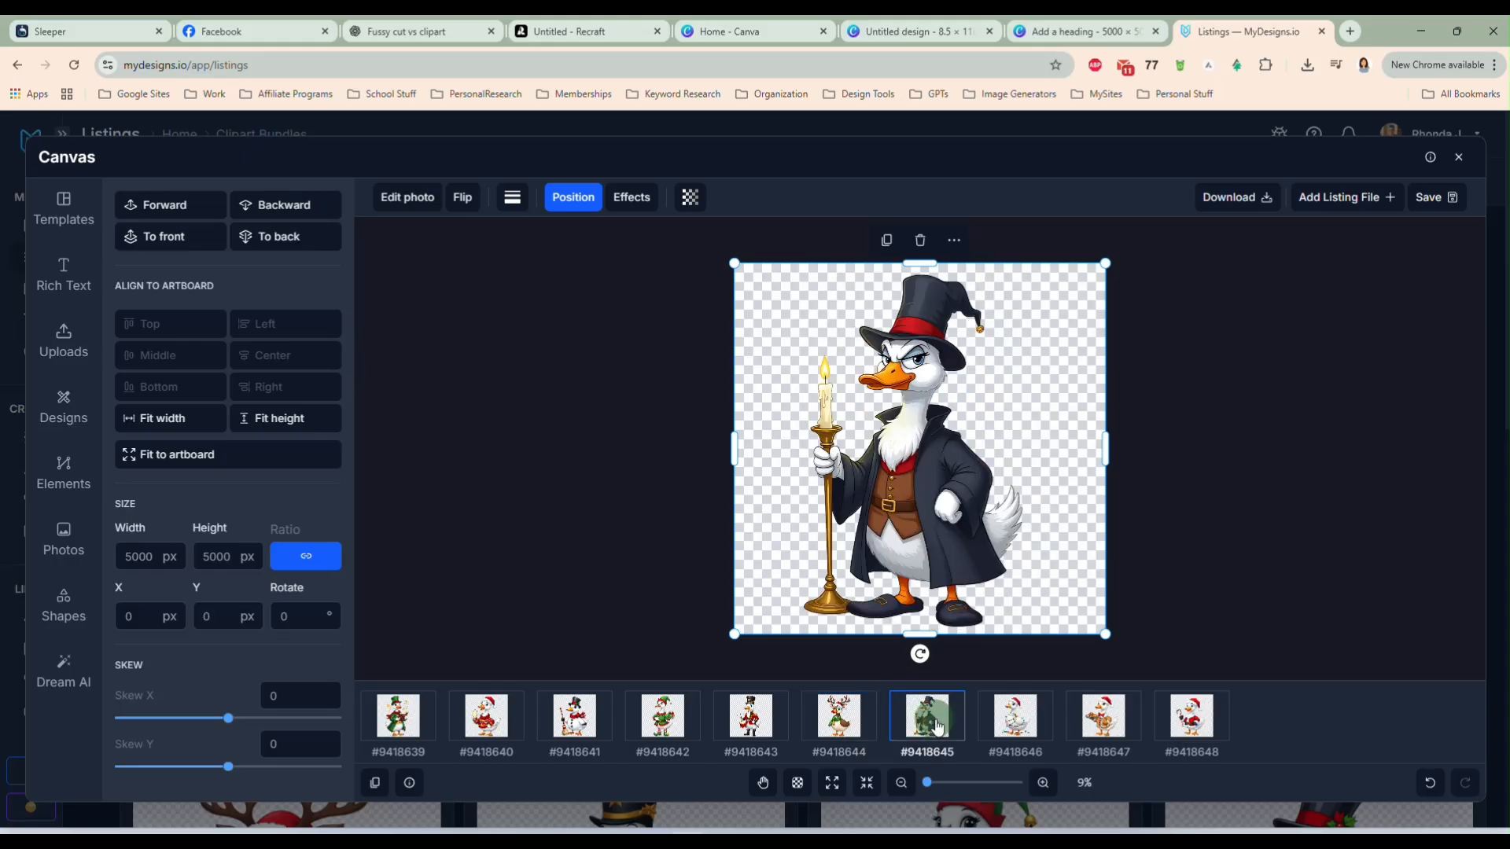
# - Slightly enlarge the goose wrapped in Christmas lights beyond the artboard edges and shift it a little to the right
pyautogui.click(1013, 730)
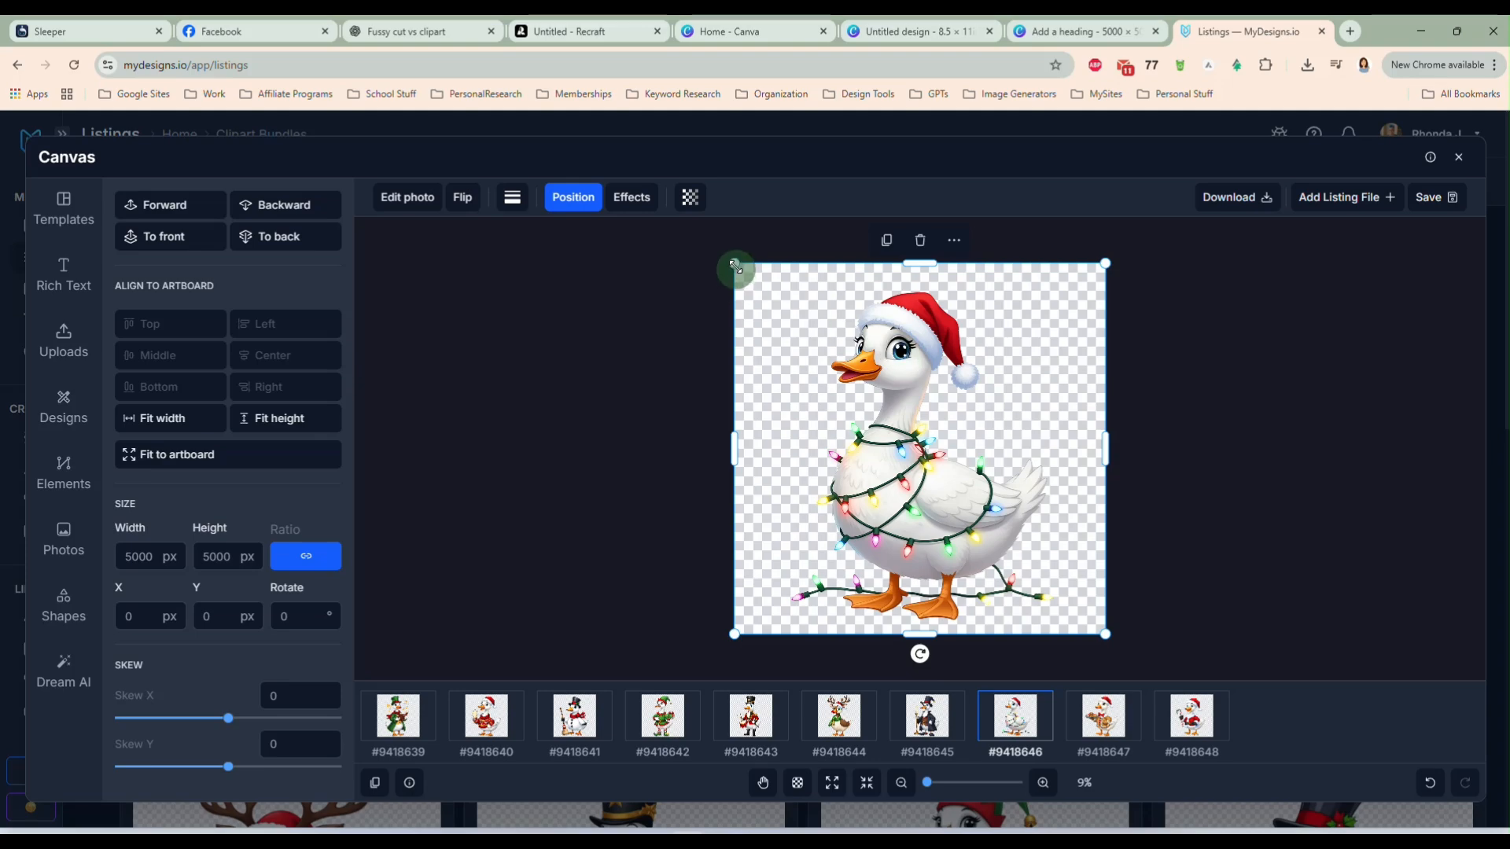
pyautogui.moveTo(734, 263); pyautogui.dragTo(693, 250)
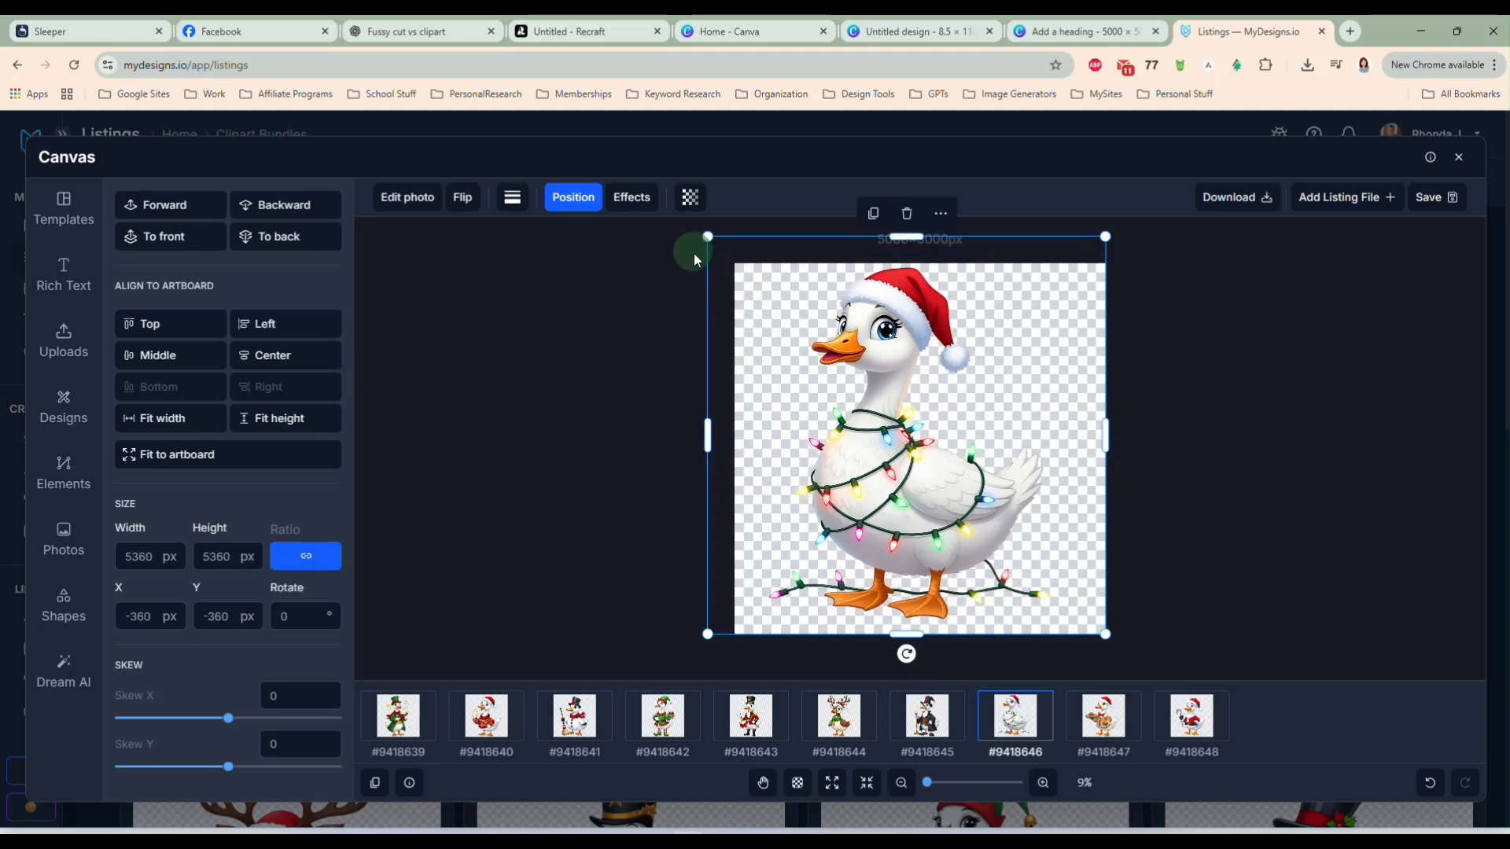
pyautogui.moveTo(1105, 634); pyautogui.dragTo(1120, 640)
pyautogui.moveTo(923, 522); pyautogui.dragTo(931, 523)
# - Slightly enlarge the gingerbread goose holding the cookie plate and nudge it into place on its canvas
pyautogui.click(1101, 715)
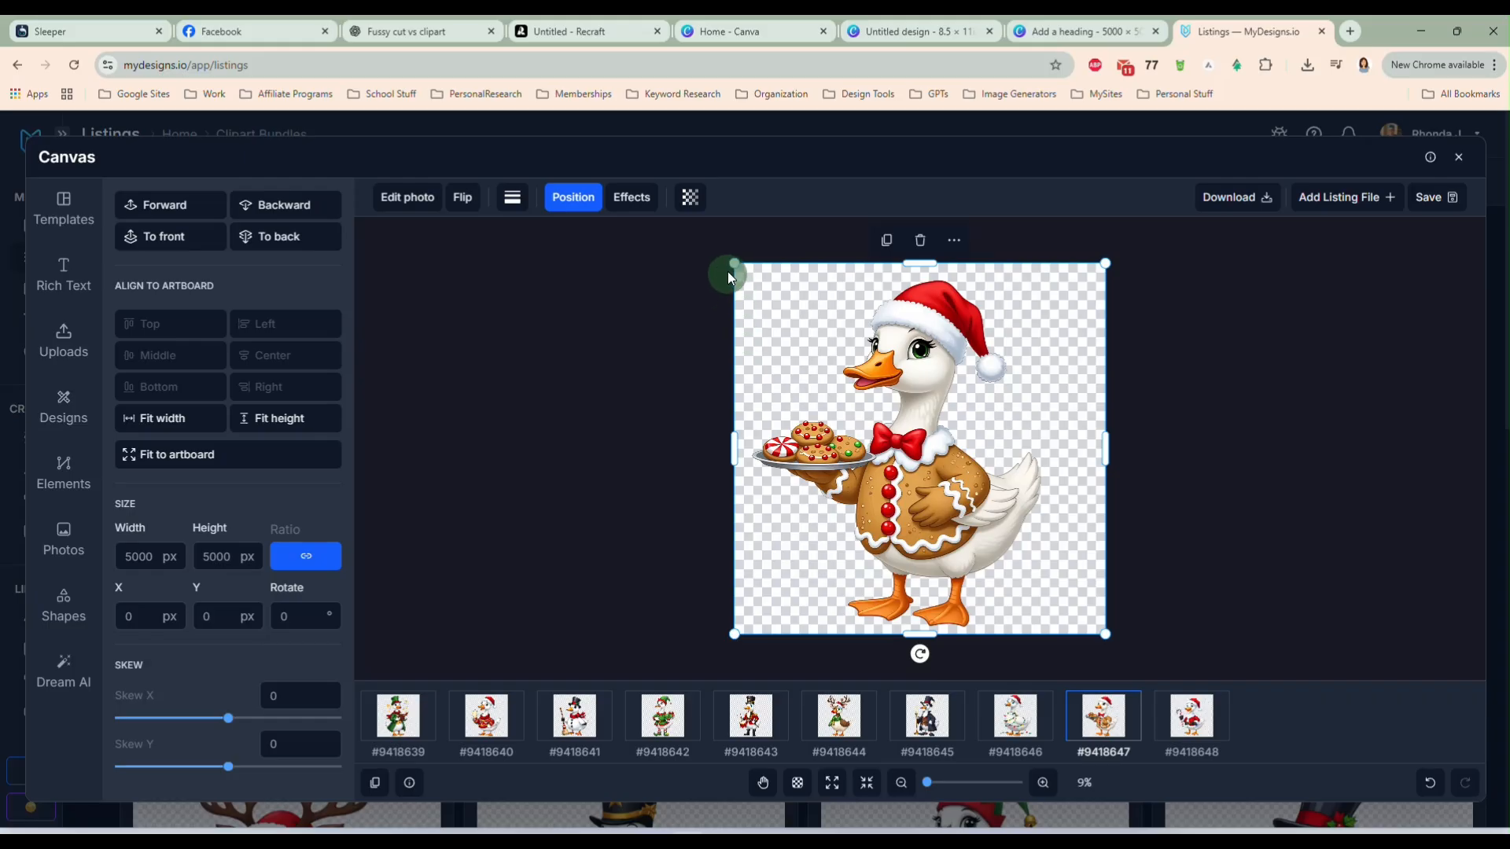
pyautogui.moveTo(730, 262); pyautogui.dragTo(715, 248)
pyautogui.moveTo(979, 545); pyautogui.dragTo(971, 539)
# - Enlarge the Santa goose to about 5576 × 5576 px and center it horizontally on its canvas
pyautogui.click(1191, 717)
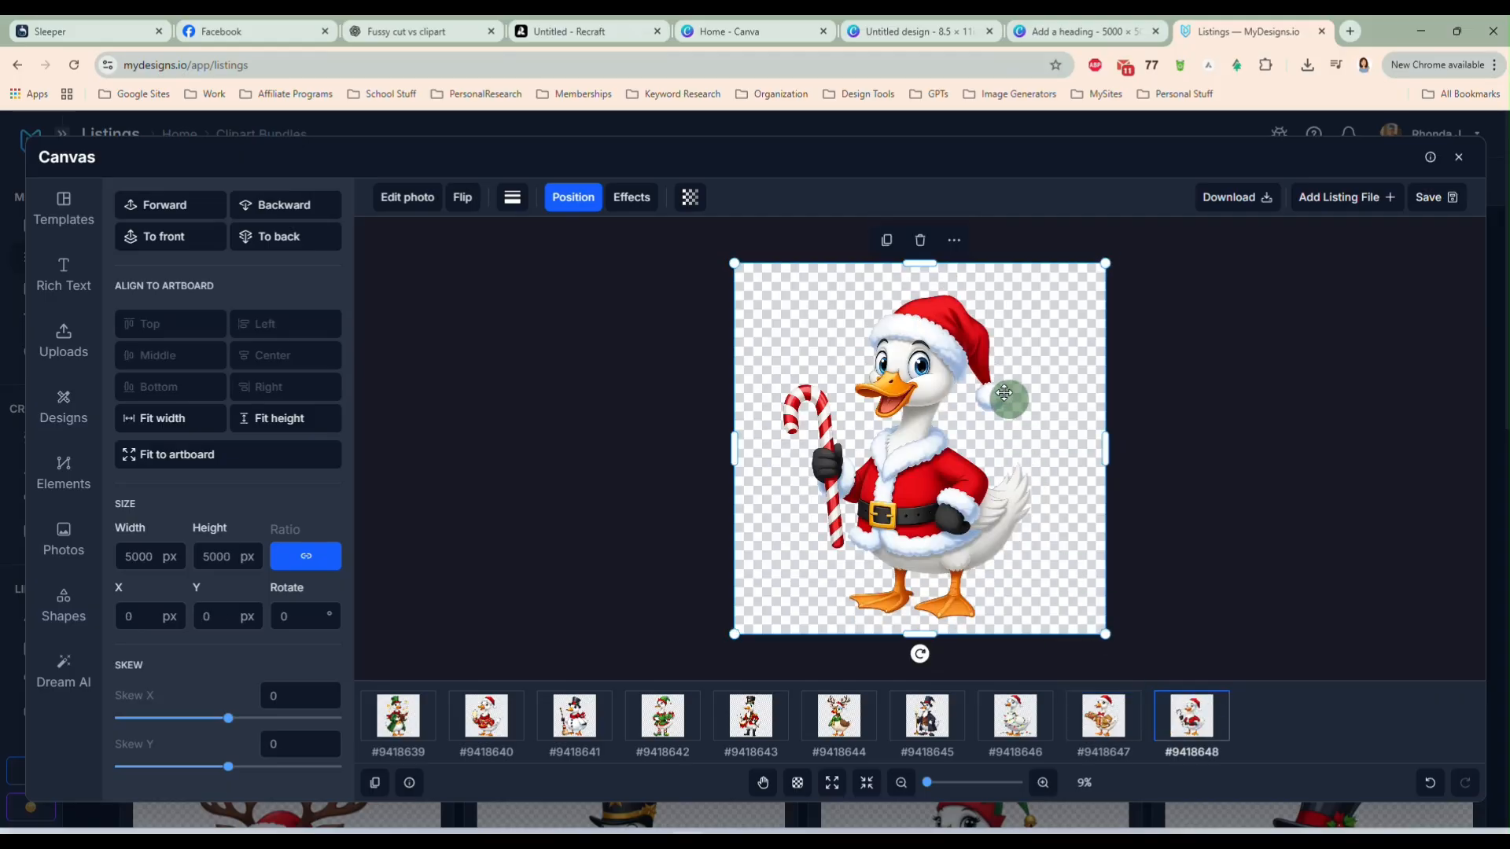
pyautogui.moveTo(734, 265); pyautogui.dragTo(691, 247)
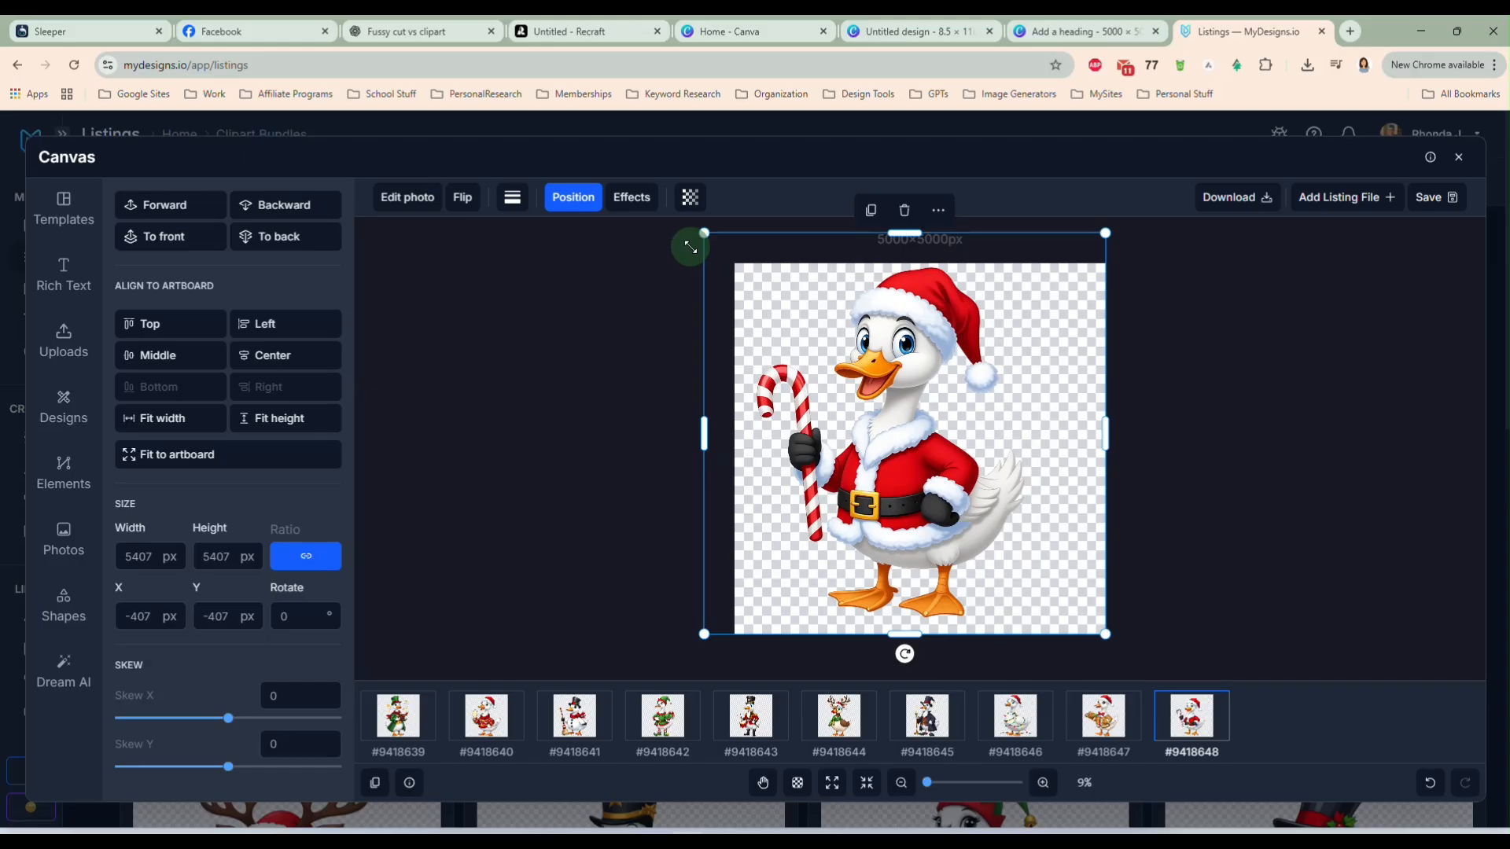
pyautogui.moveTo(1105, 633); pyautogui.dragTo(1118, 646)
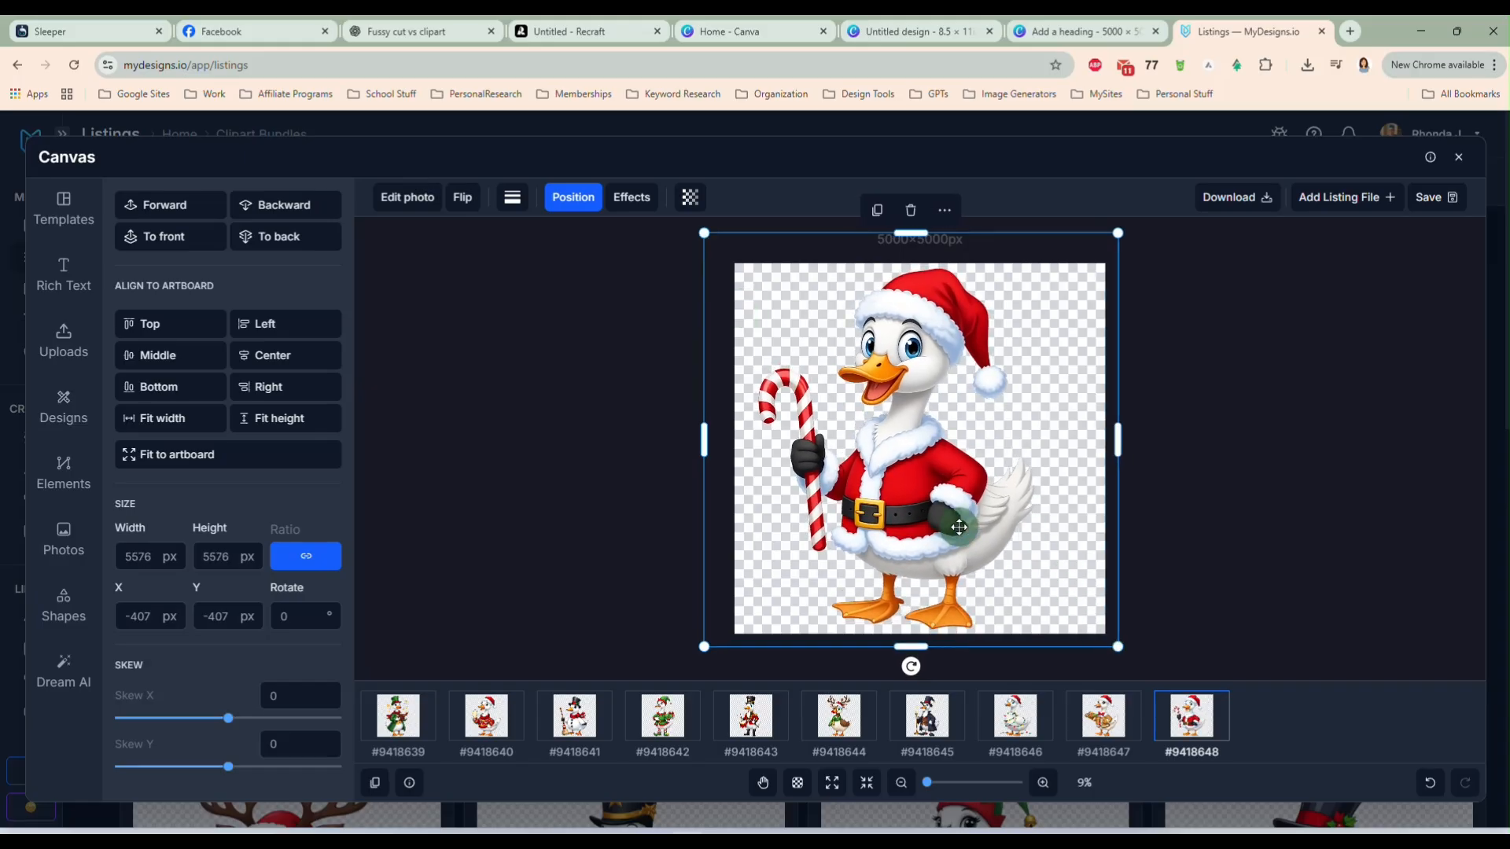
pyautogui.moveTo(958, 527); pyautogui.dragTo(967, 527)
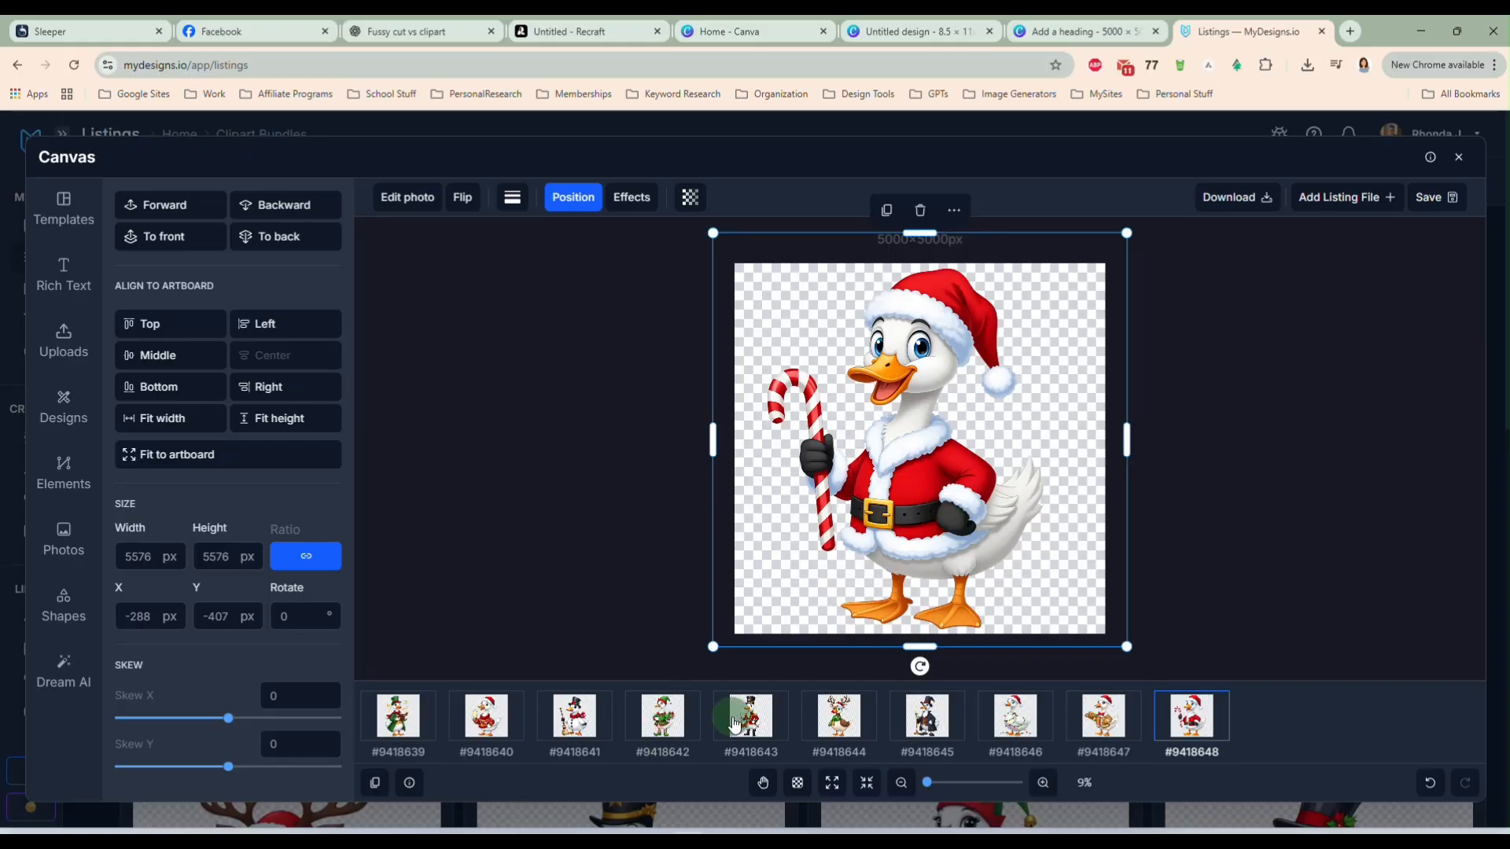
# - Enlarge the snowman goose with the broom to about 5406 × 5406 px and nudge it into place on its canvas
pyautogui.click(739, 720)
pyautogui.click(837, 722)
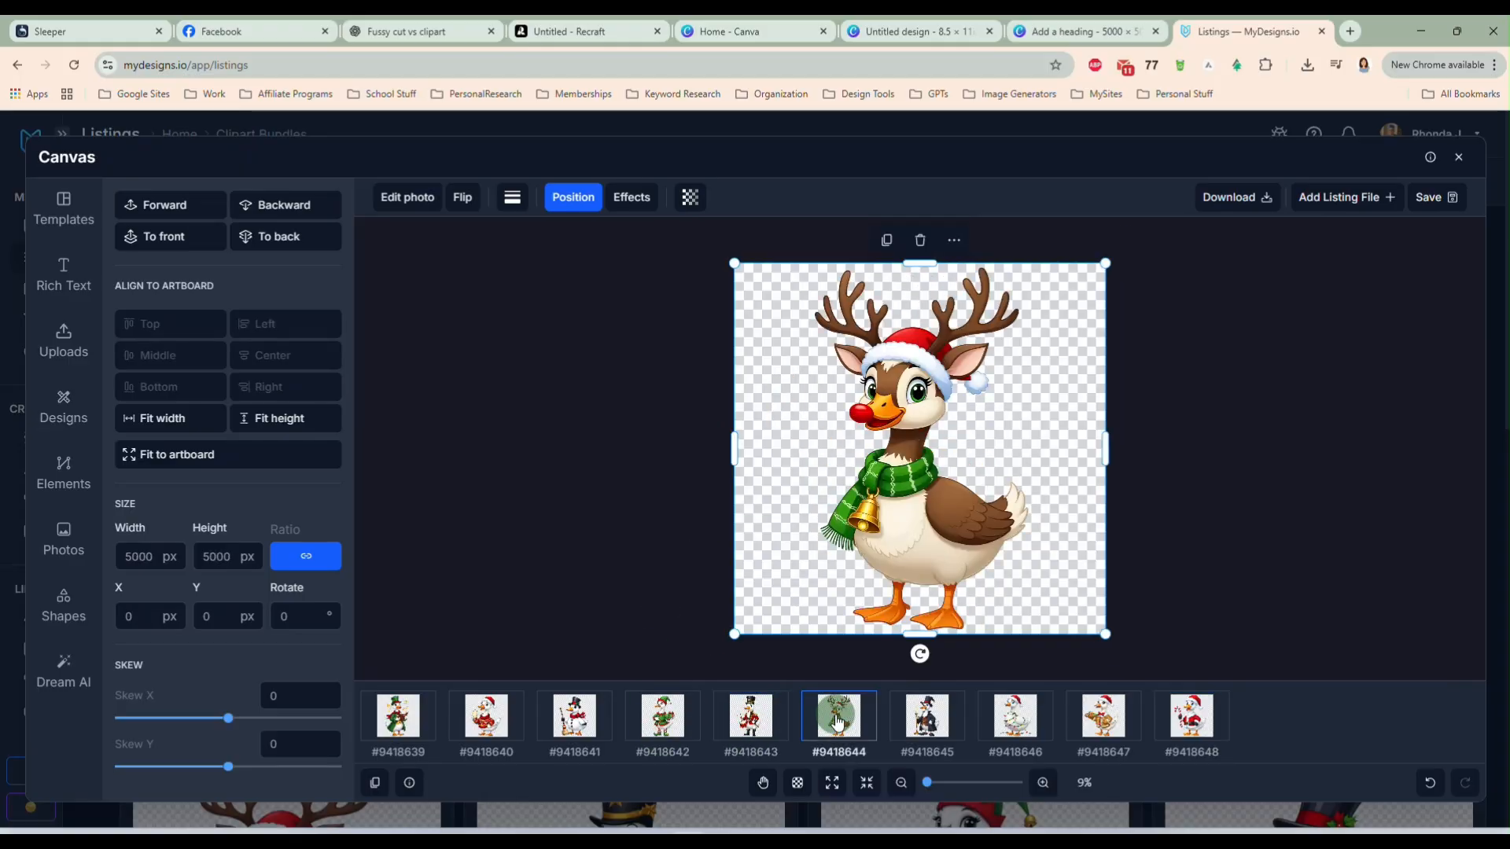
pyautogui.click(660, 727)
pyautogui.click(573, 720)
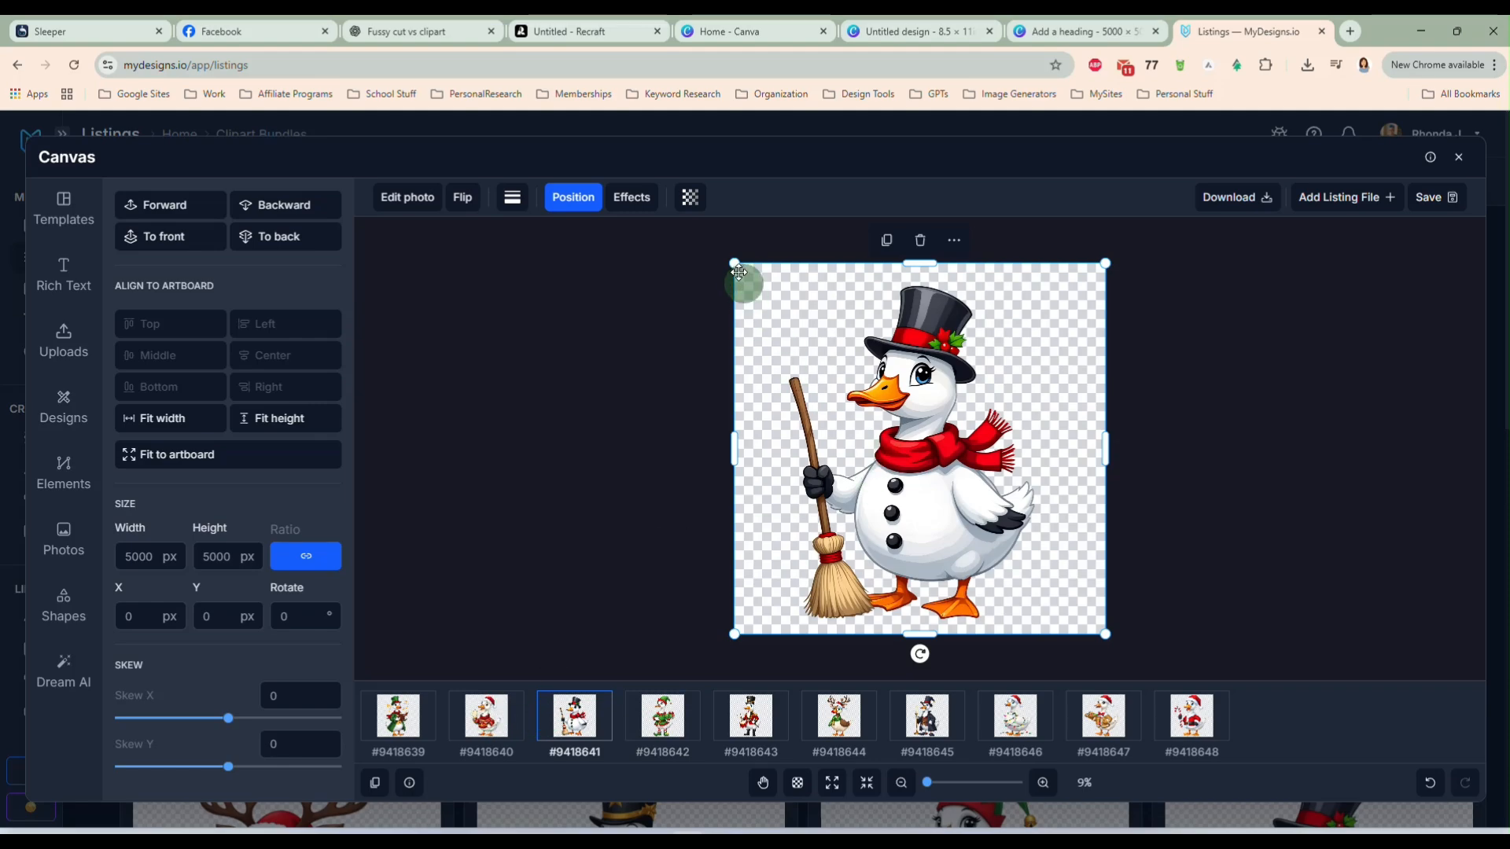
pyautogui.moveTo(733, 264); pyautogui.dragTo(715, 245)
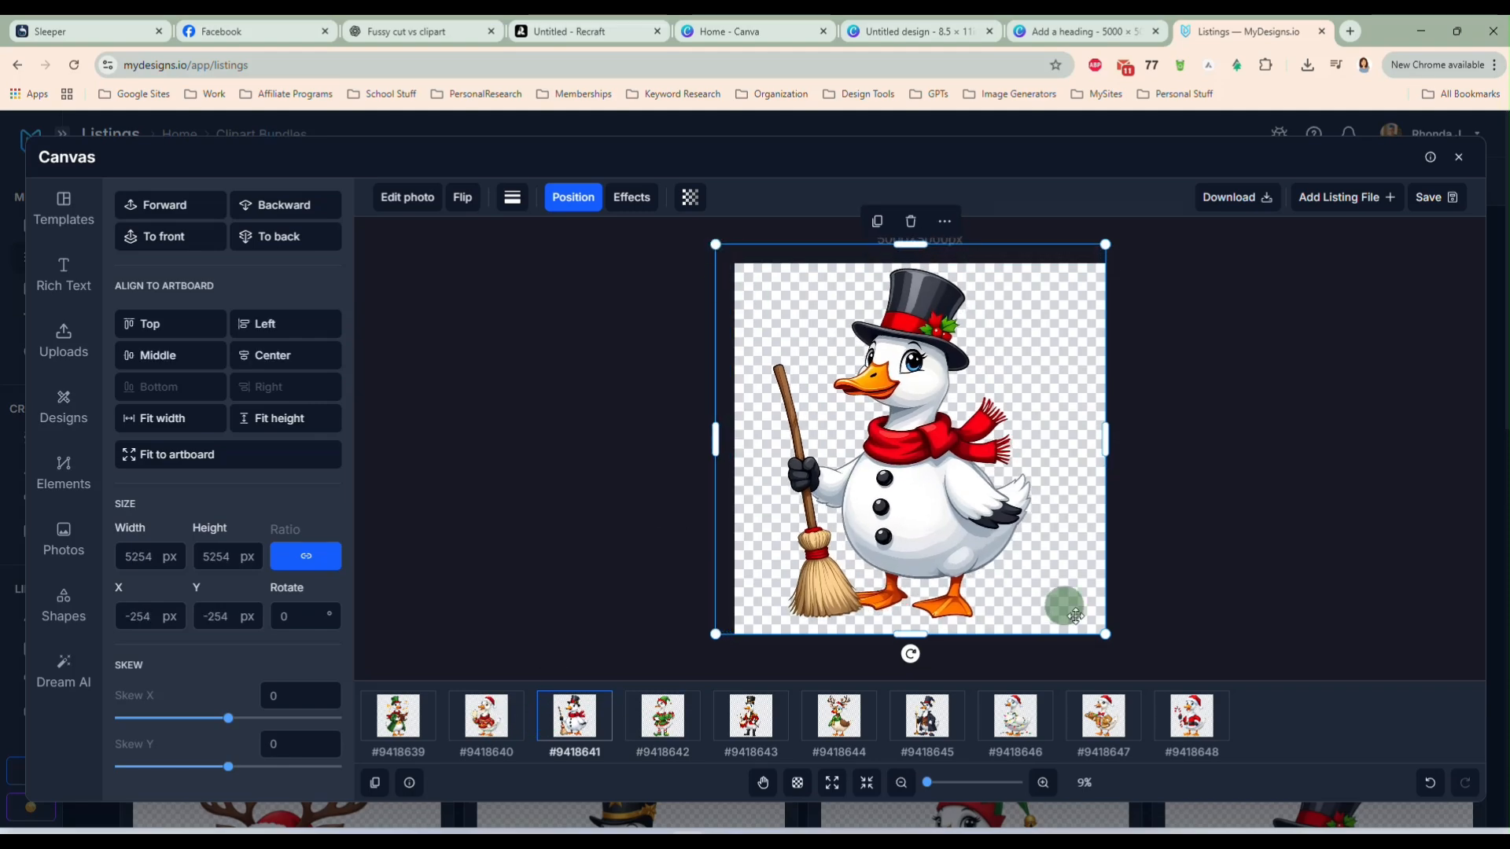
pyautogui.moveTo(1105, 634); pyautogui.dragTo(1116, 644)
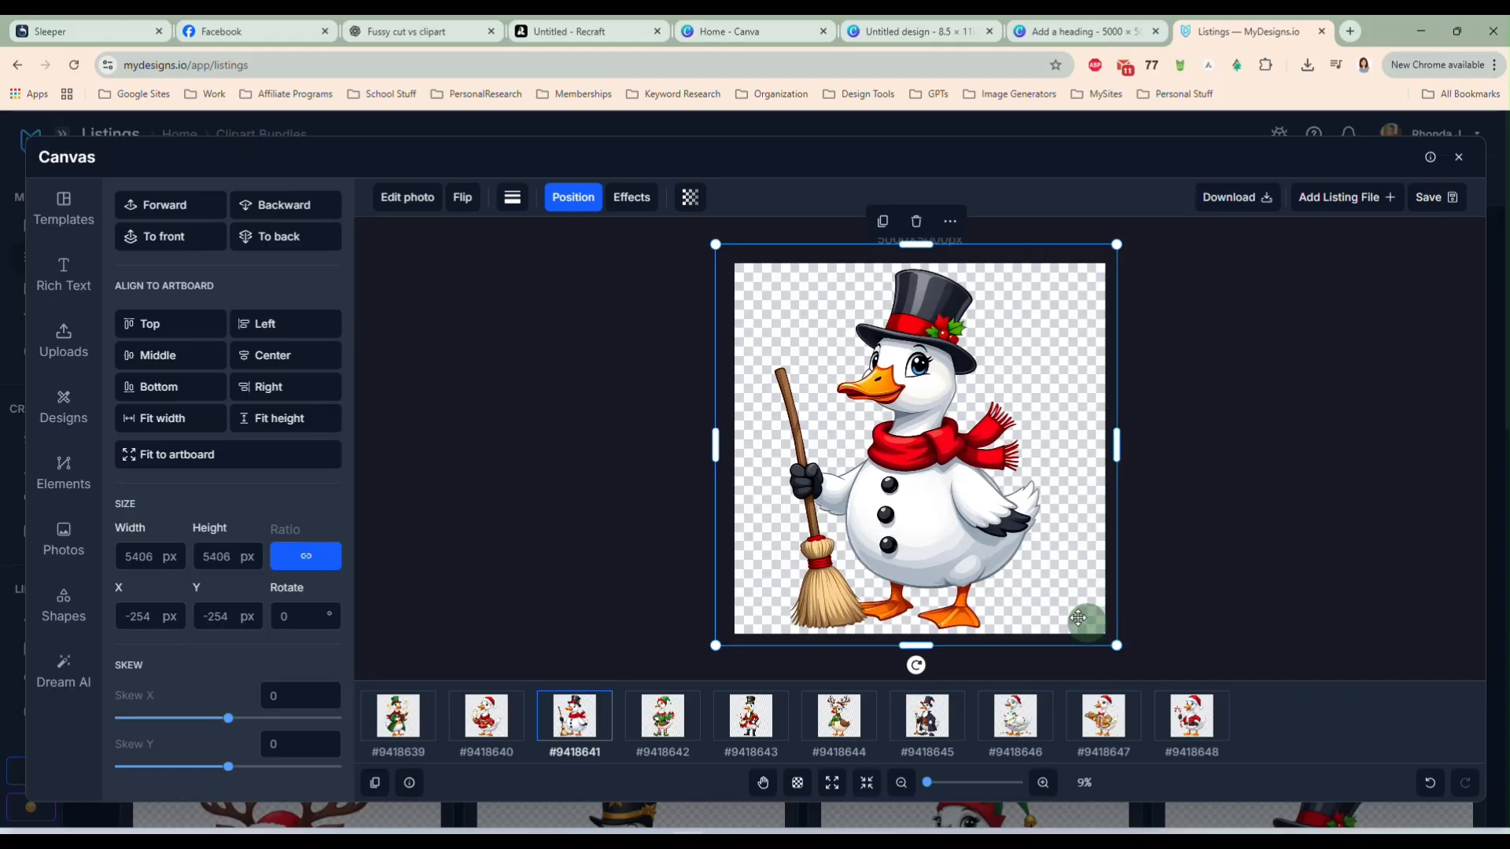
pyautogui.moveTo(951, 537); pyautogui.dragTo(954, 535)
# - Enlarge the red-sweater goose to about 5253 × 5253 px, center it horizontally and fine-tune its vertical position to Y -223 px
pyautogui.click(489, 732)
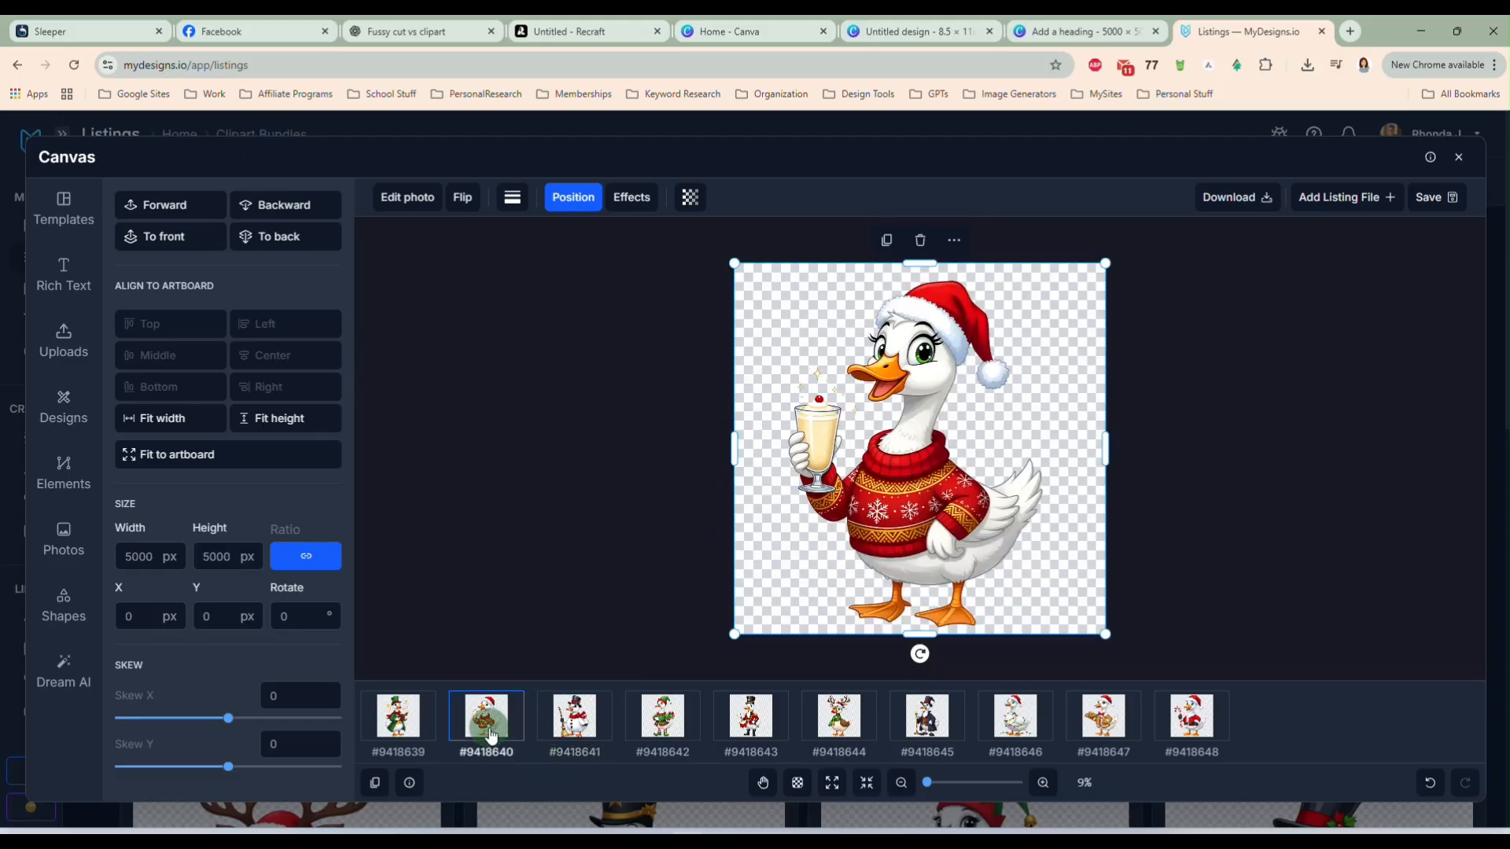
pyautogui.click(733, 271)
pyautogui.moveTo(731, 261); pyautogui.dragTo(718, 250)
pyautogui.click(1121, 625)
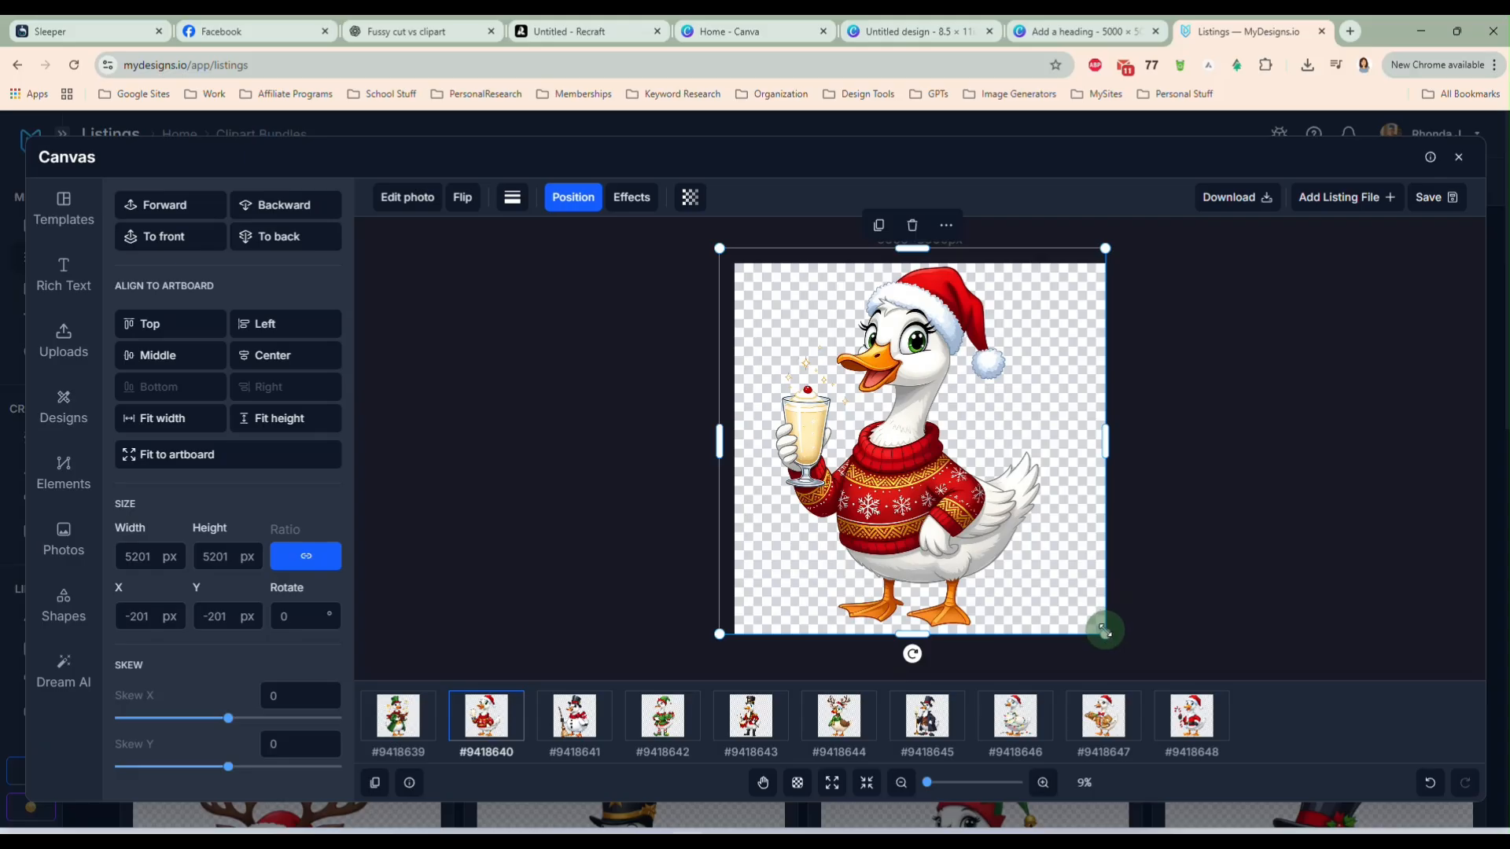
pyautogui.moveTo(1105, 632); pyautogui.dragTo(1109, 638)
pyautogui.click(950, 542)
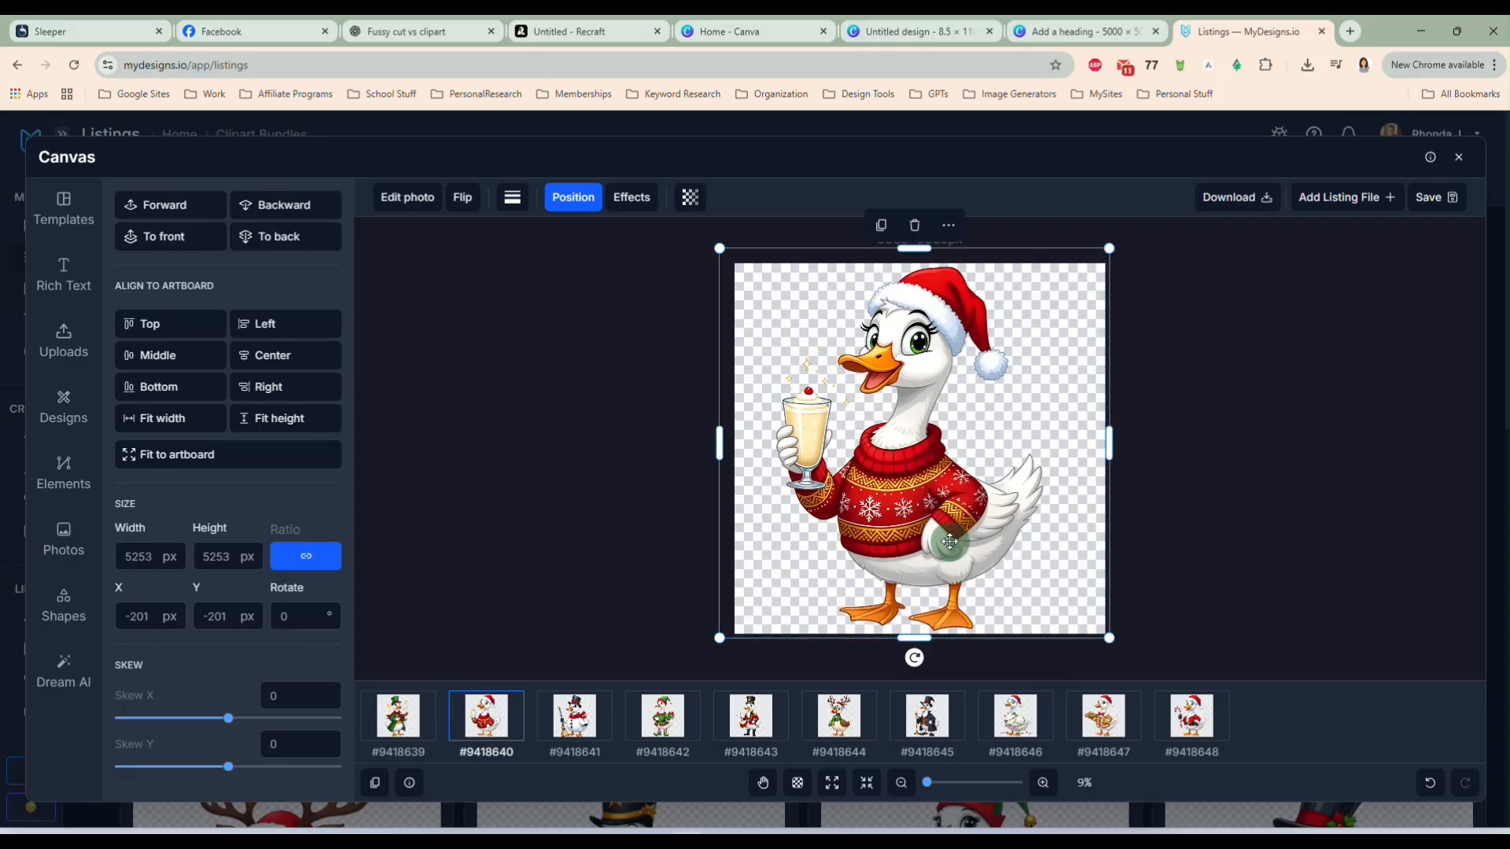
pyautogui.moveTo(950, 542); pyautogui.dragTo(949, 534)
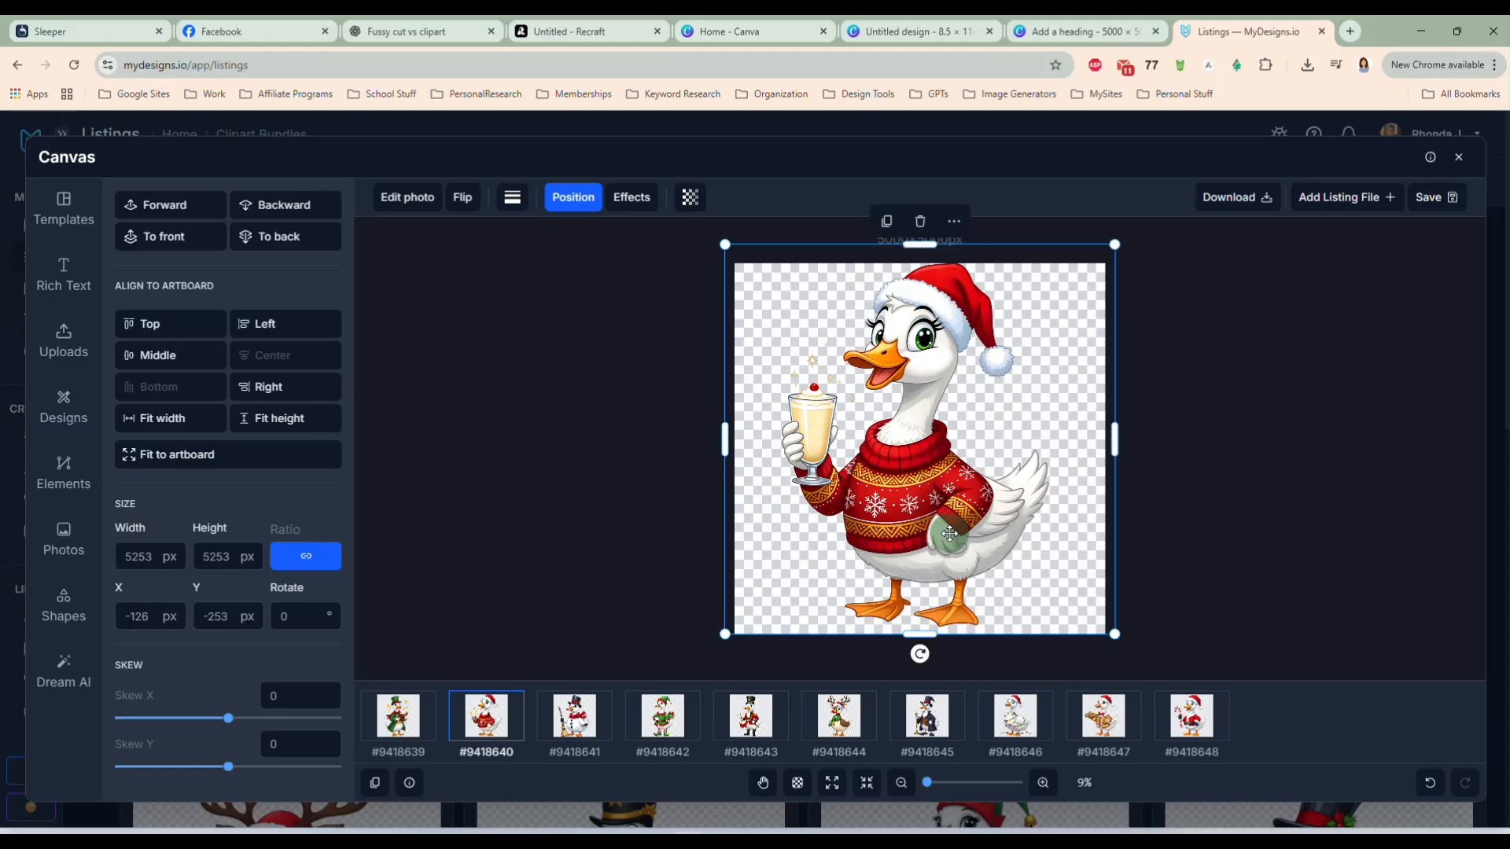
pyautogui.press('Down')
pyautogui.press('Down')
pyautogui.press('Down')
pyautogui.press('Down')
pyautogui.press('Down')
pyautogui.press('Down')
pyautogui.press('Down')
pyautogui.press('Down')
pyautogui.press('Down')
pyautogui.press('Down')
pyautogui.press('Down')
pyautogui.press('Down')
pyautogui.press('Down')
pyautogui.press('Down')
pyautogui.press('Down')
pyautogui.press('Down')
pyautogui.press('Down')
pyautogui.press('Down')
pyautogui.press('Down')
pyautogui.press('Down')
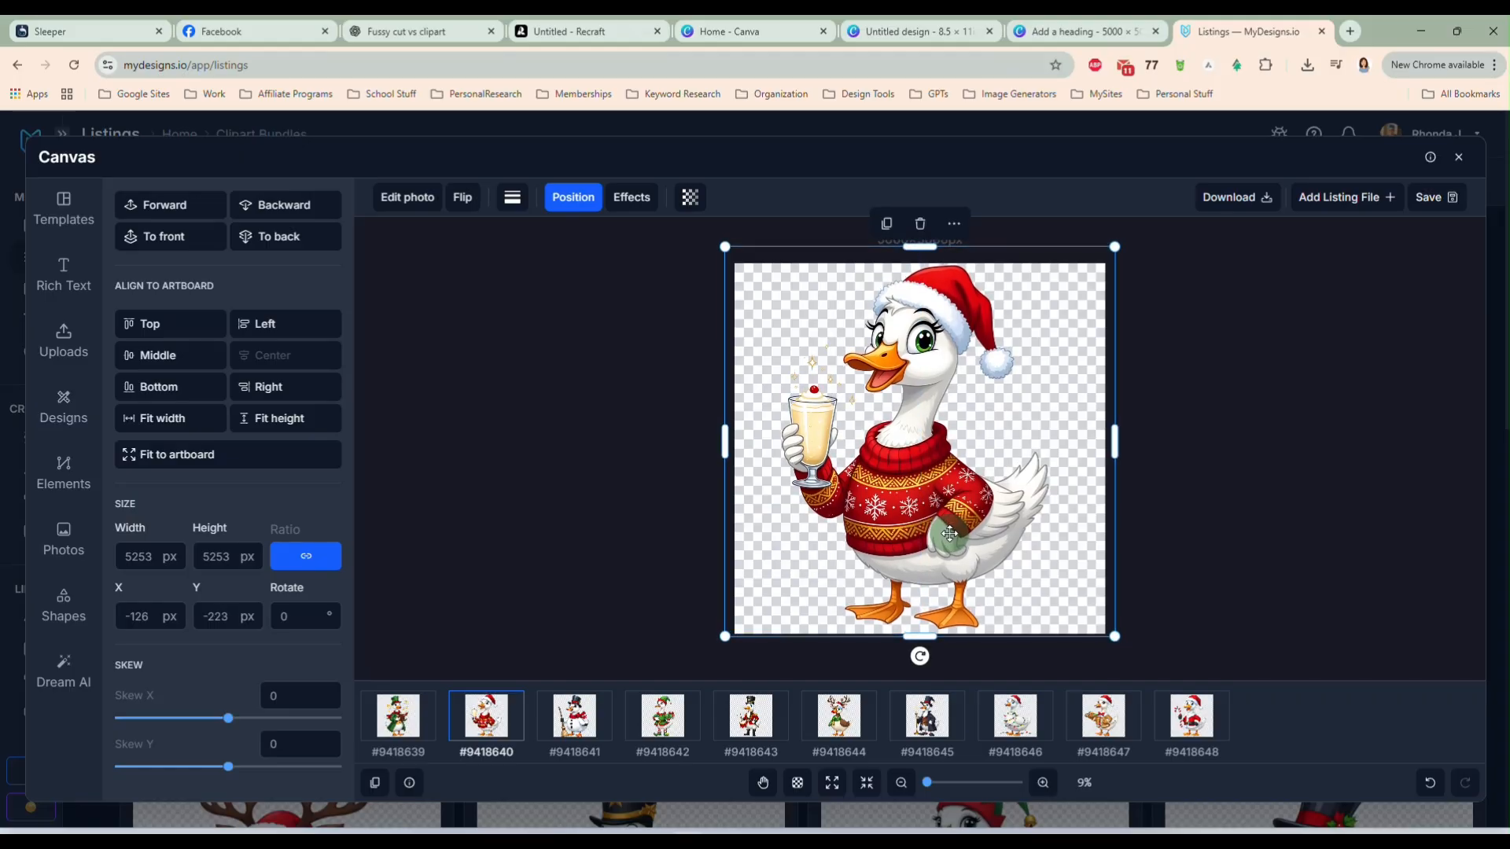
# - Check the caroling goose's canvas and save all canvases as PNG to output slot File 1, overwriting the existing files
pyautogui.click(397, 725)
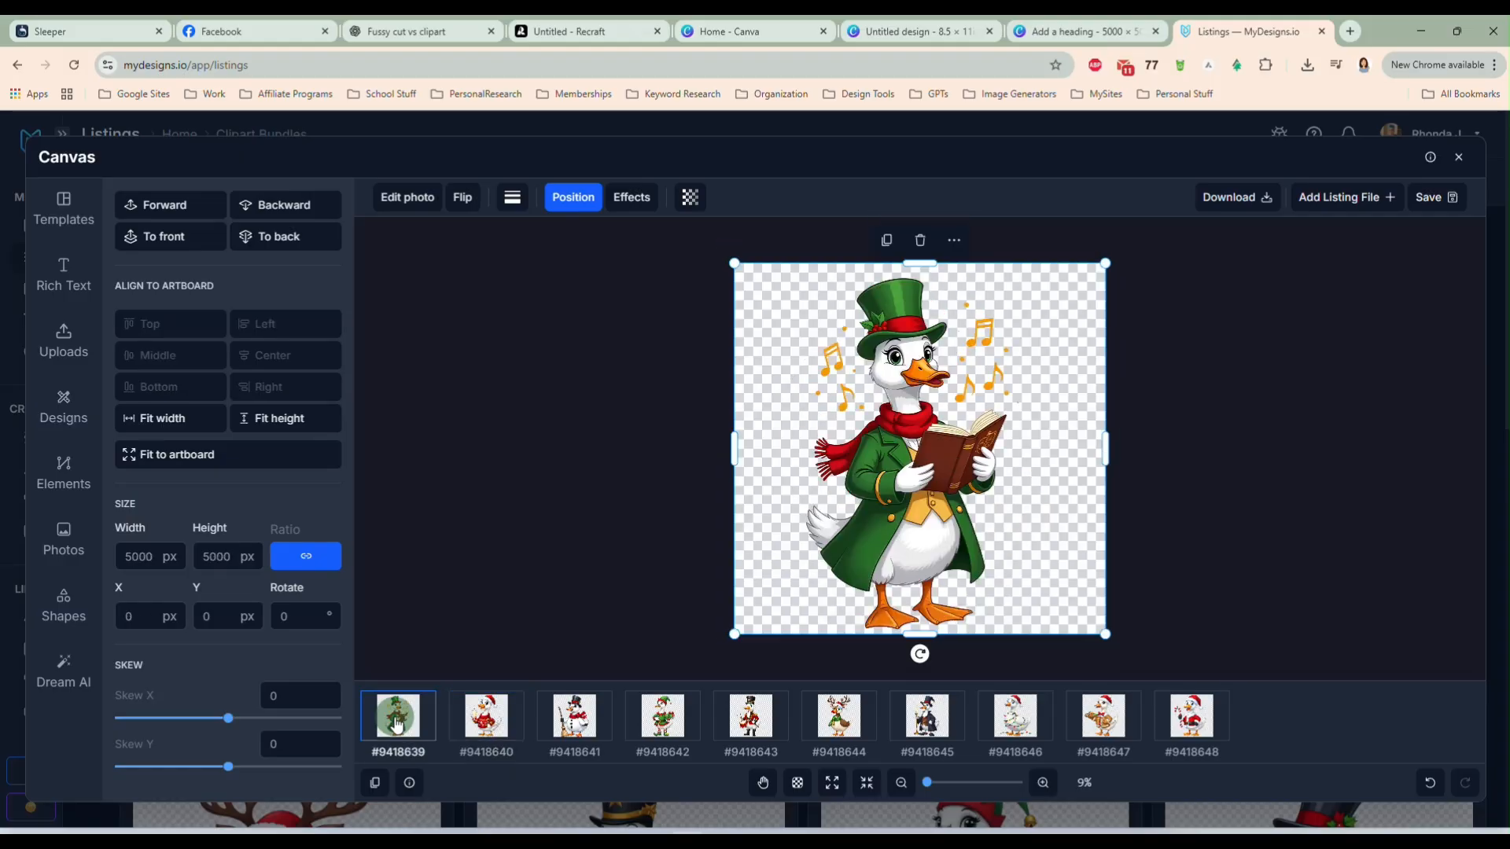
pyautogui.click(1436, 203)
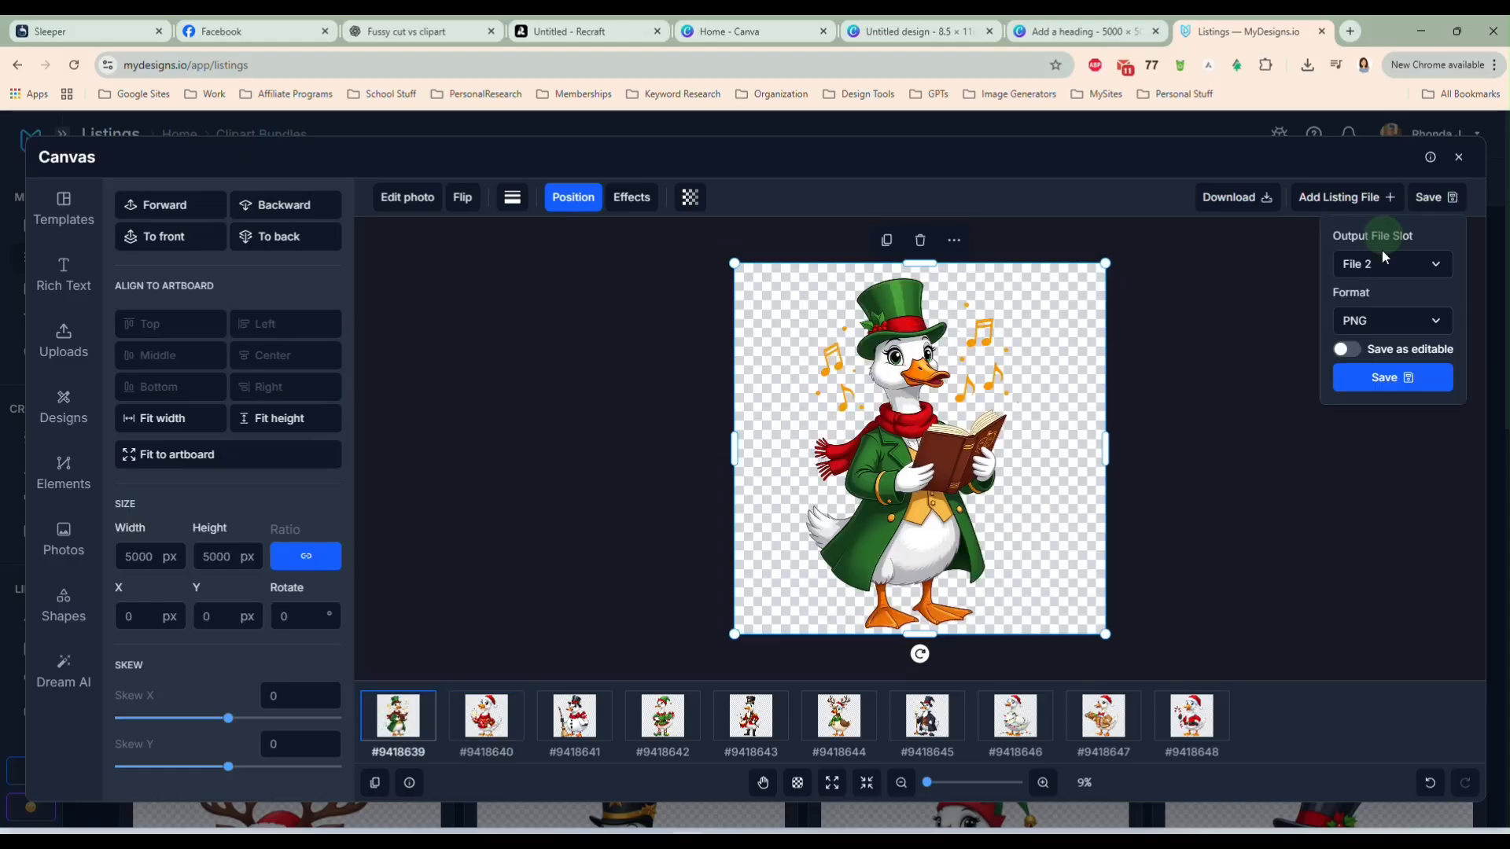
pyautogui.click(1391, 271)
pyautogui.click(1327, 300)
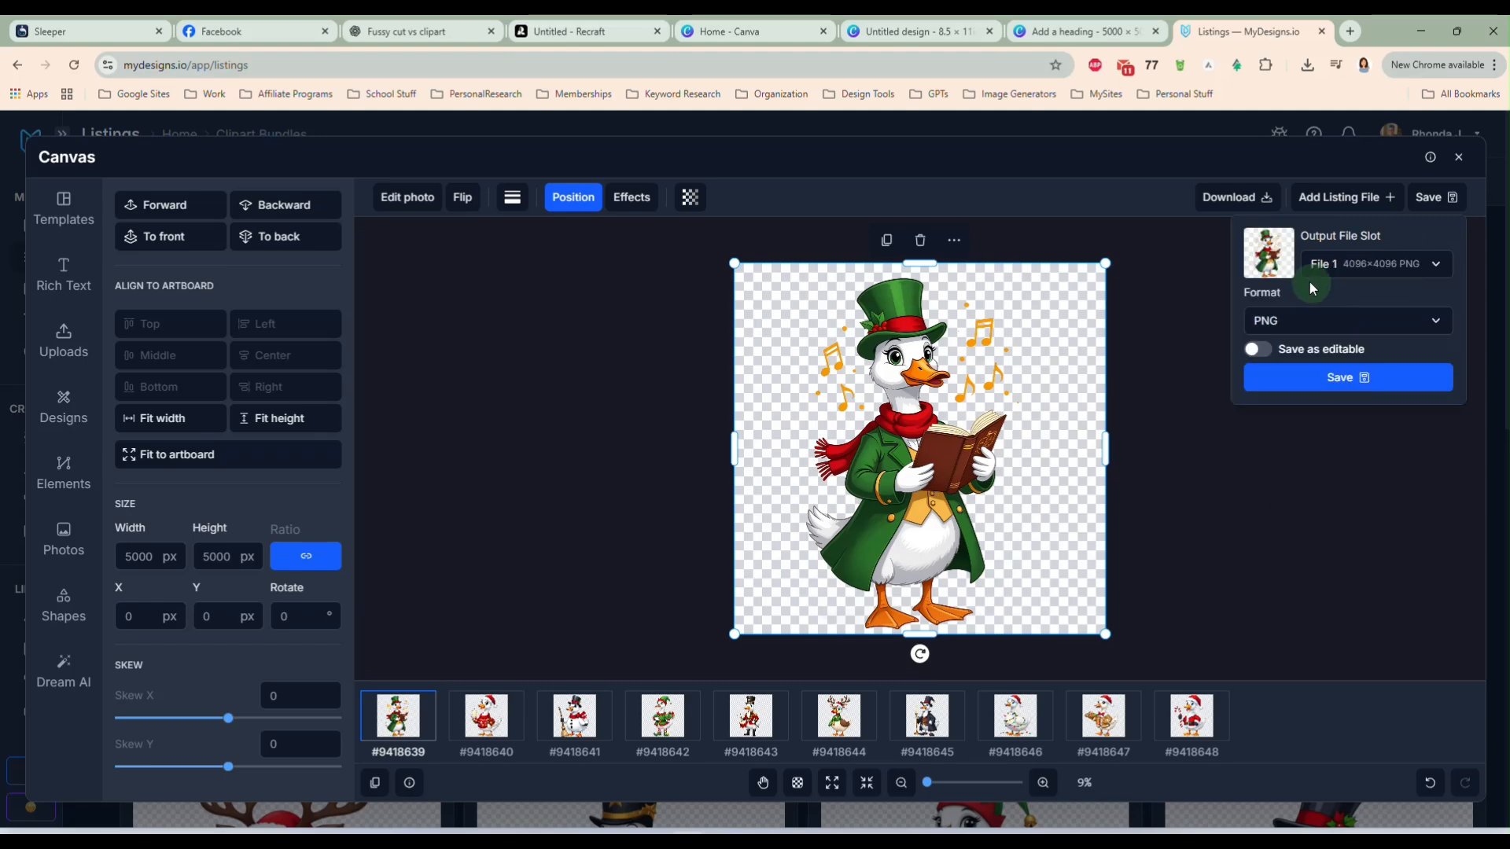
pyautogui.click(1341, 386)
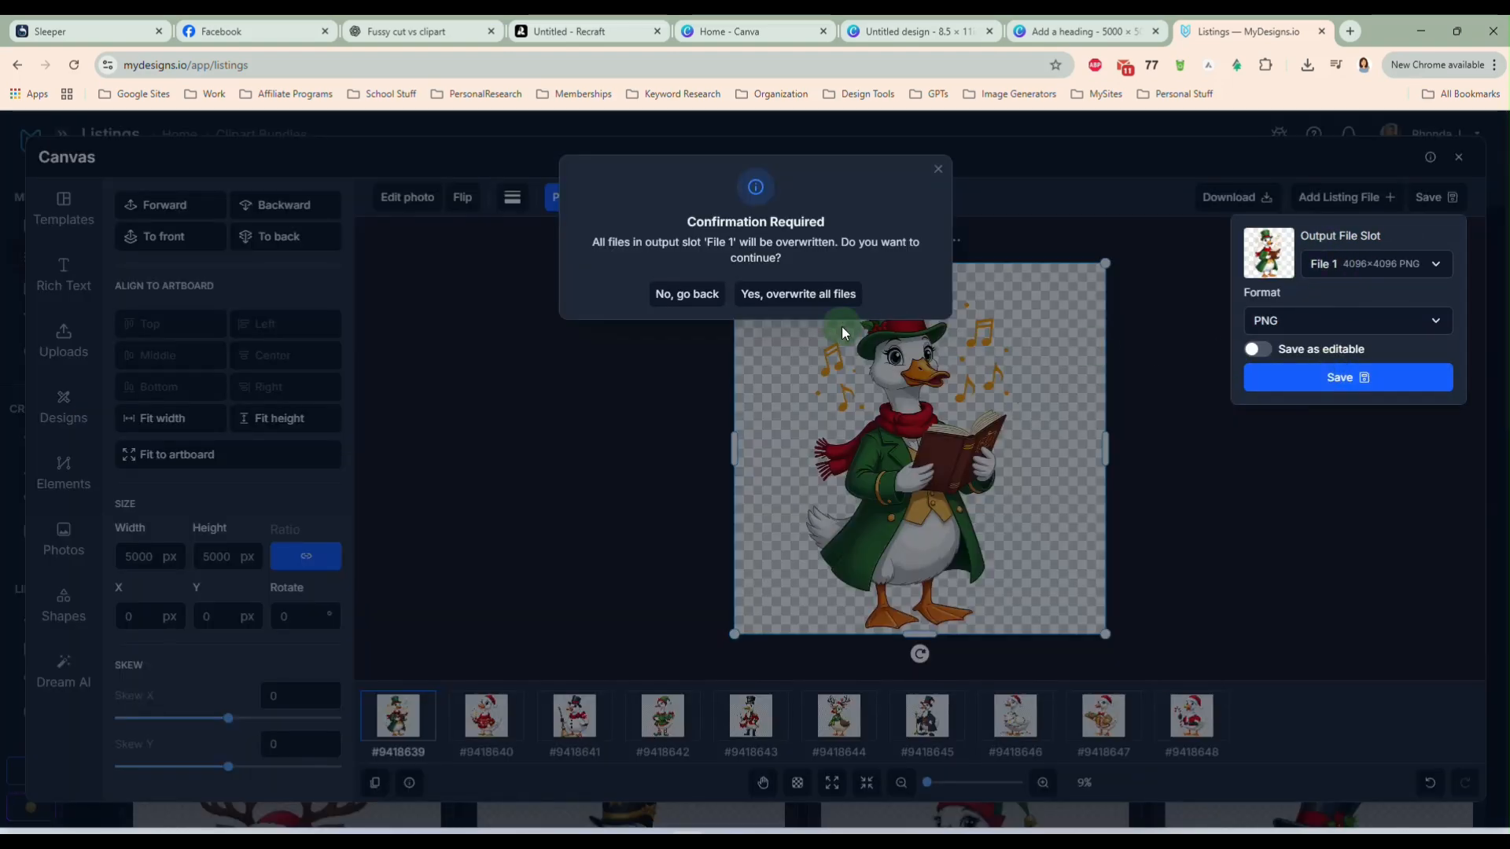
pyautogui.click(799, 294)
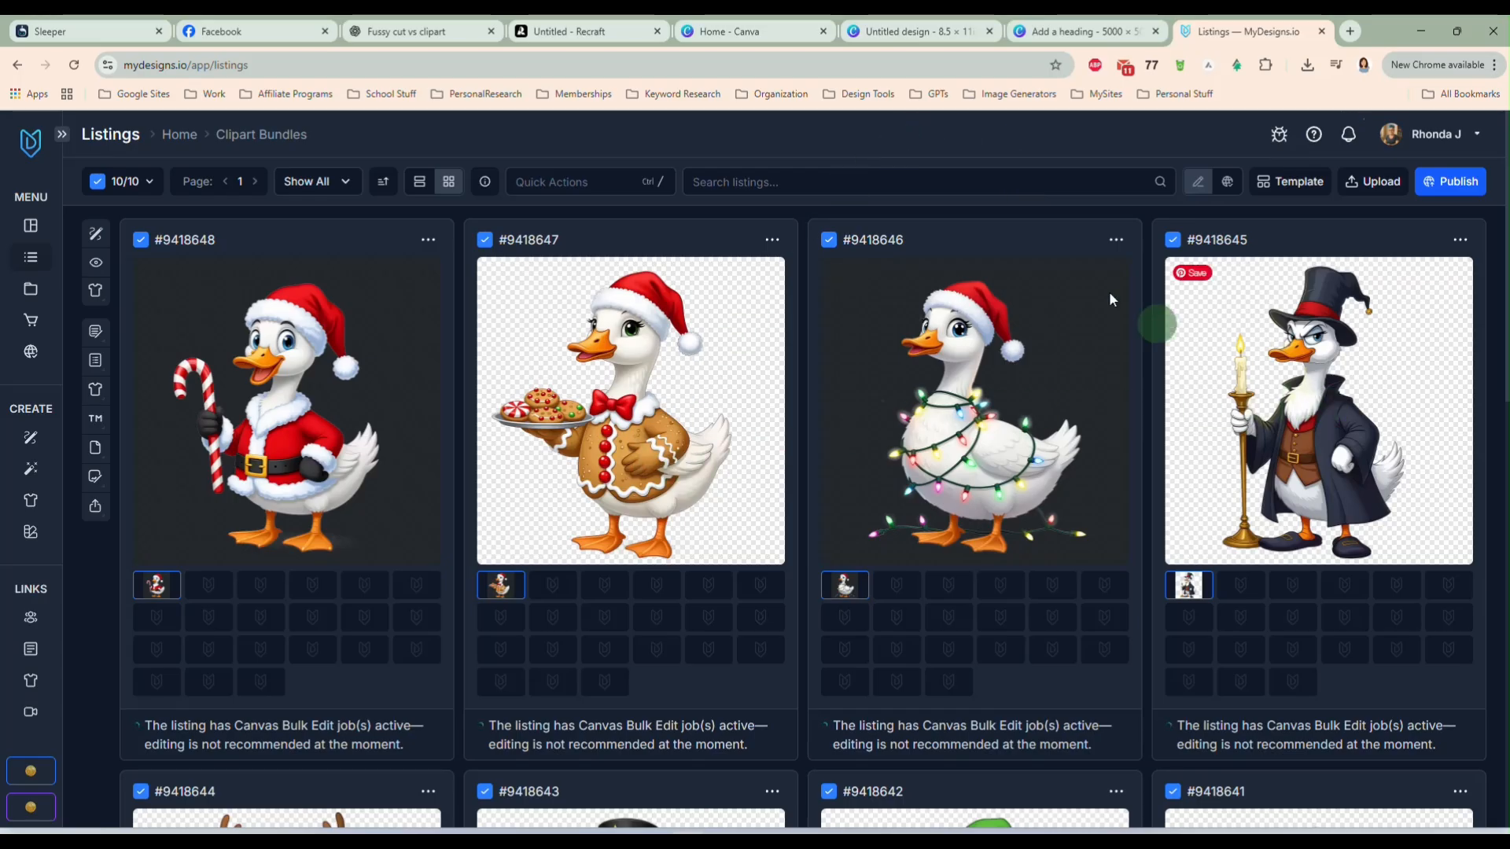
# - Look over the saved geese and move the gingerbread, Christmas-lights and candle-holding geese into file slots 2, 3 and 4 of the Santa goose's listing
pyautogui.scroll(-6, 1022, 569)
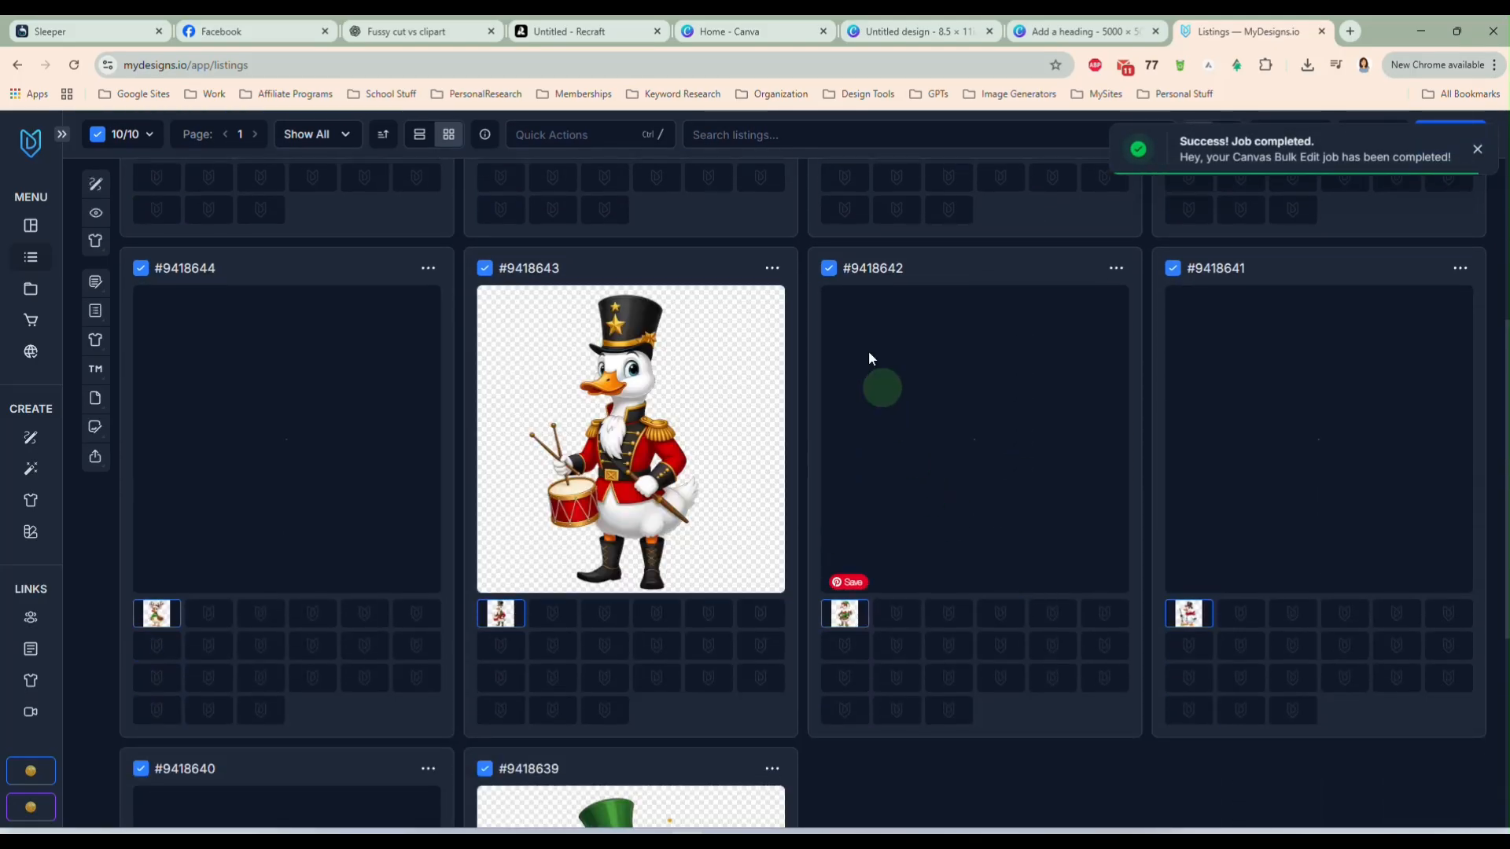
pyautogui.scroll(2, 899, 412)
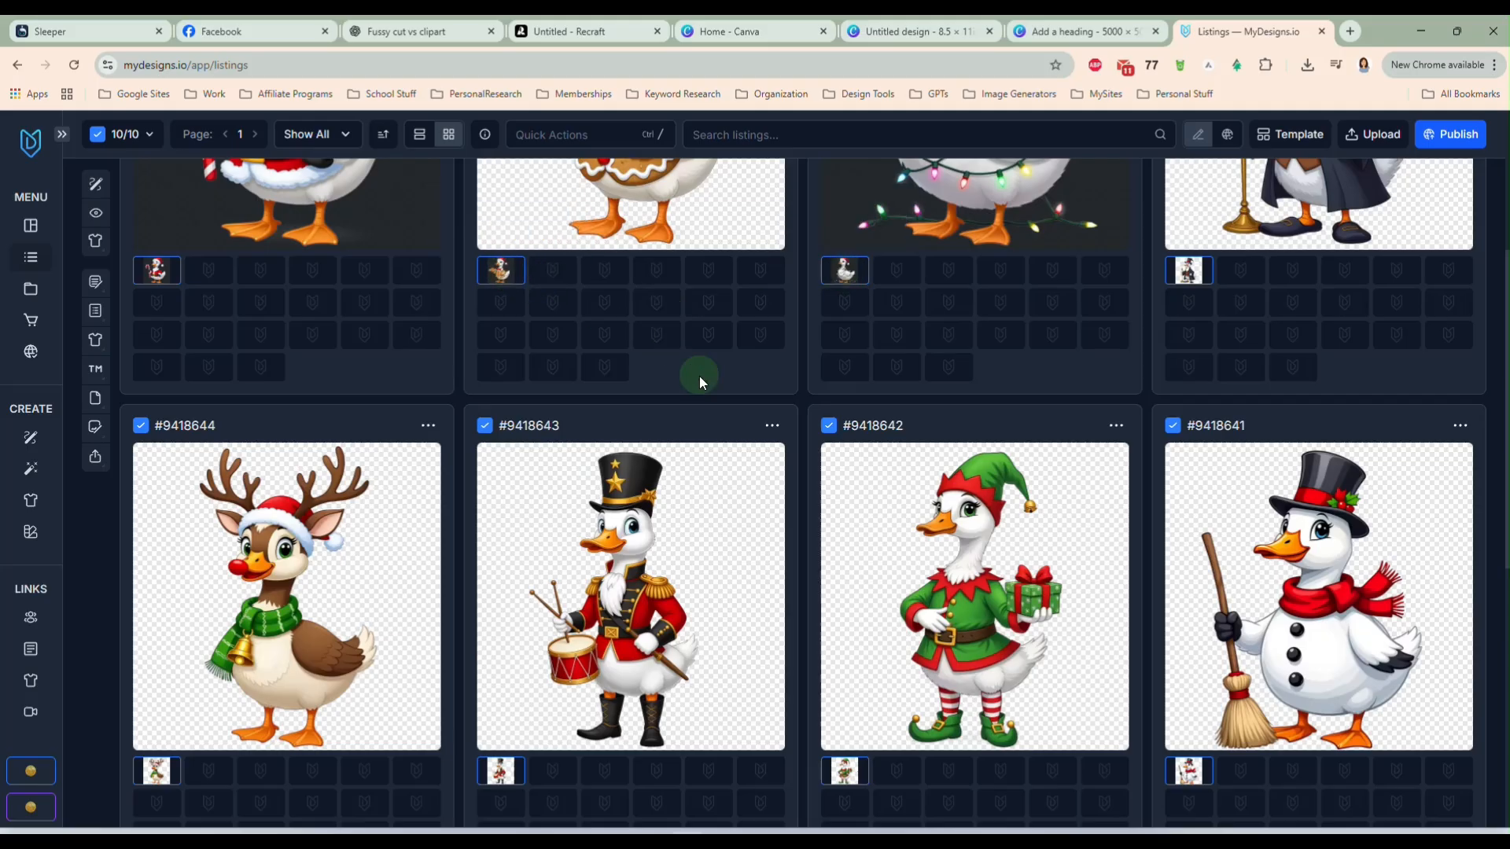
pyautogui.scroll(4, 701, 379)
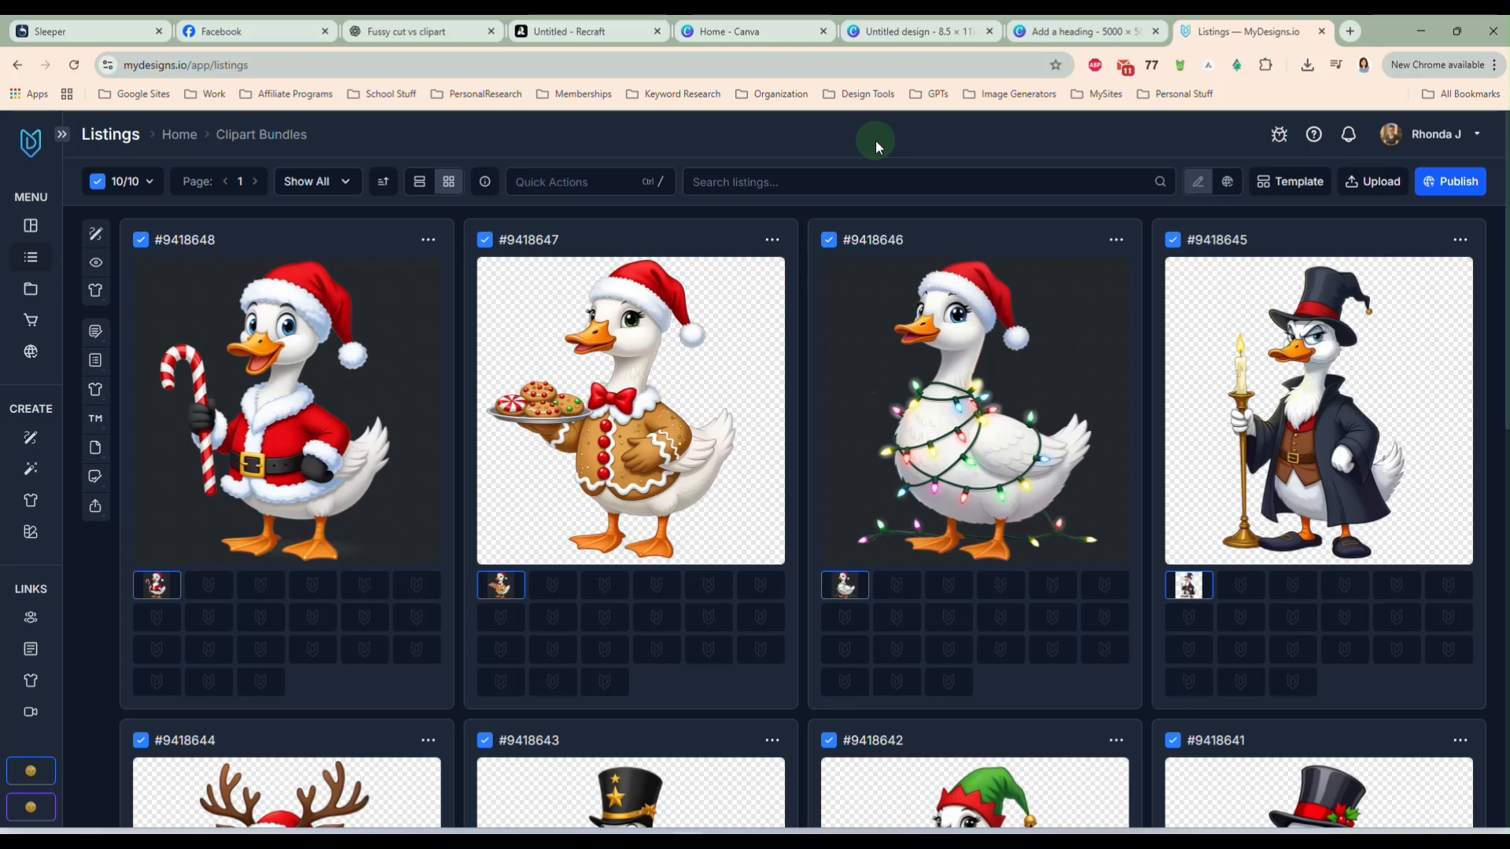
pyautogui.scroll(-1, 707, 354)
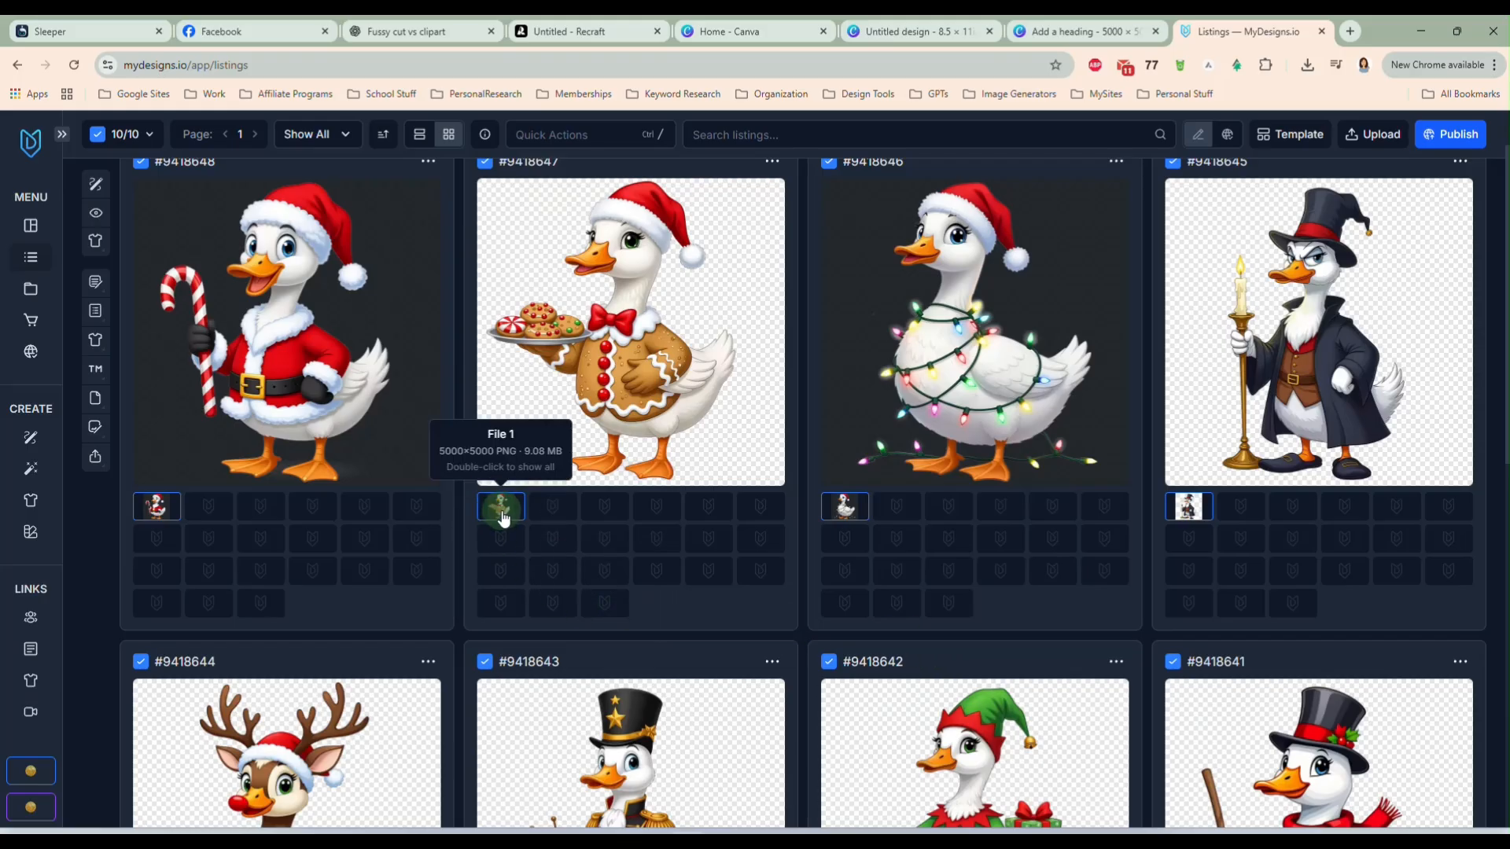
pyautogui.moveTo(504, 519); pyautogui.dragTo(208, 507)
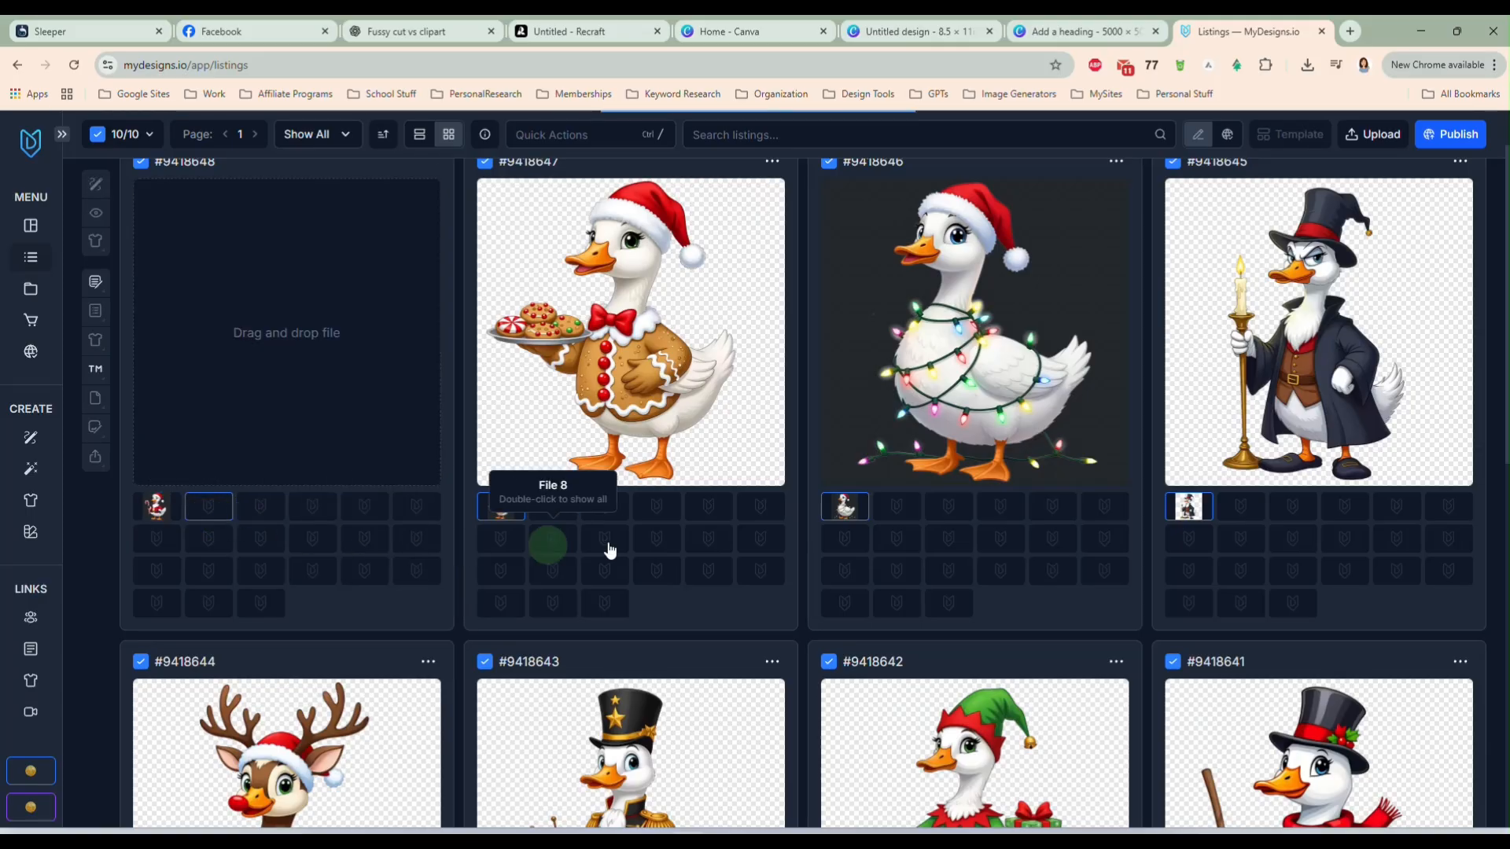
pyautogui.moveTo(845, 507); pyautogui.dragTo(270, 517)
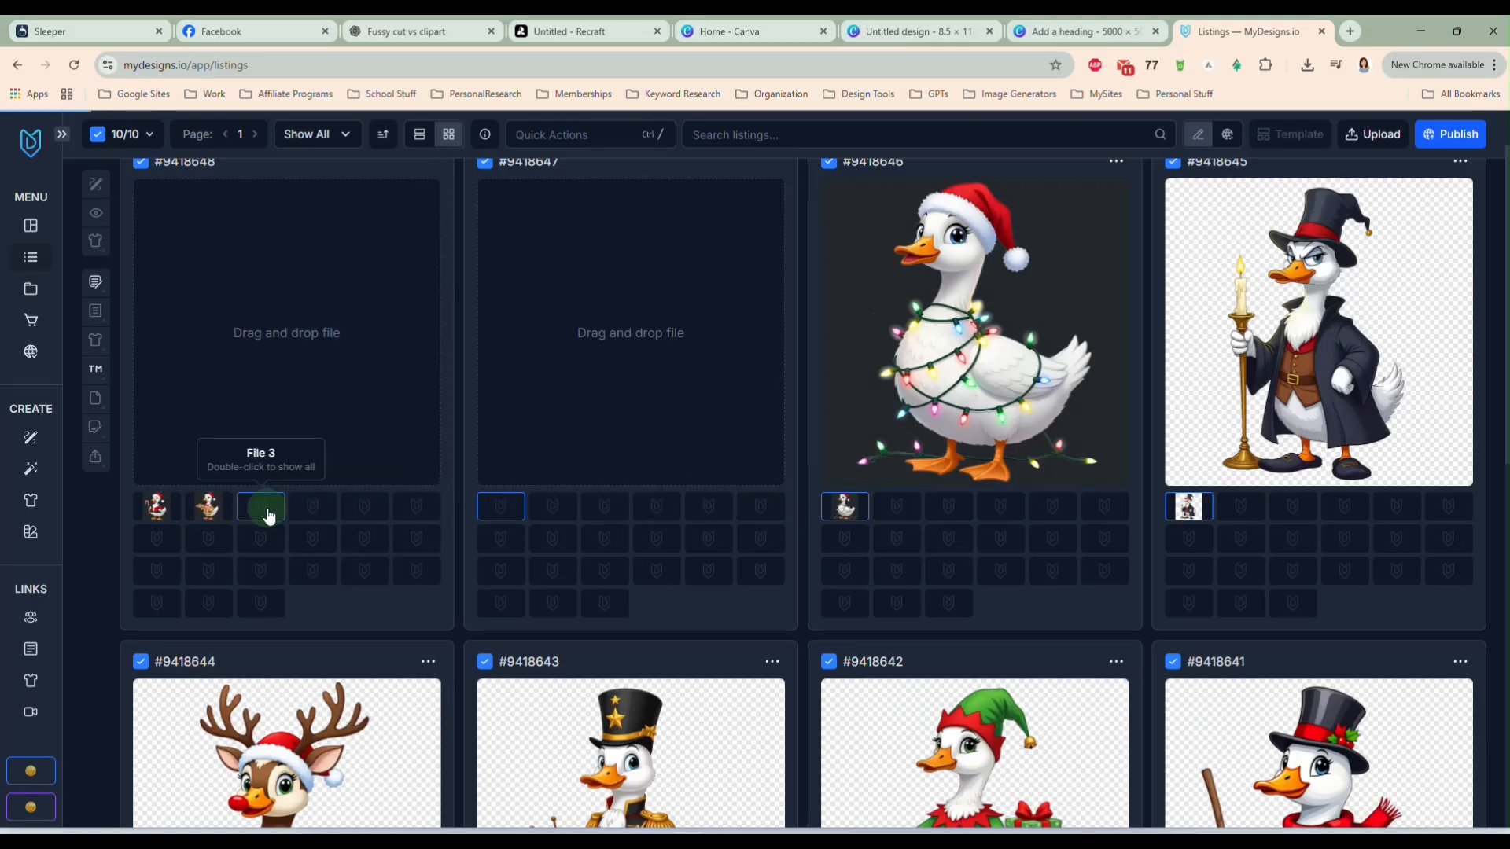
pyautogui.moveTo(1183, 507); pyautogui.dragTo(312, 506)
# - Move the reindeer, drummer, elf and snowman geese into file slots 5 to 8 of the Santa goose's listing
pyautogui.scroll(-2, 464, 612)
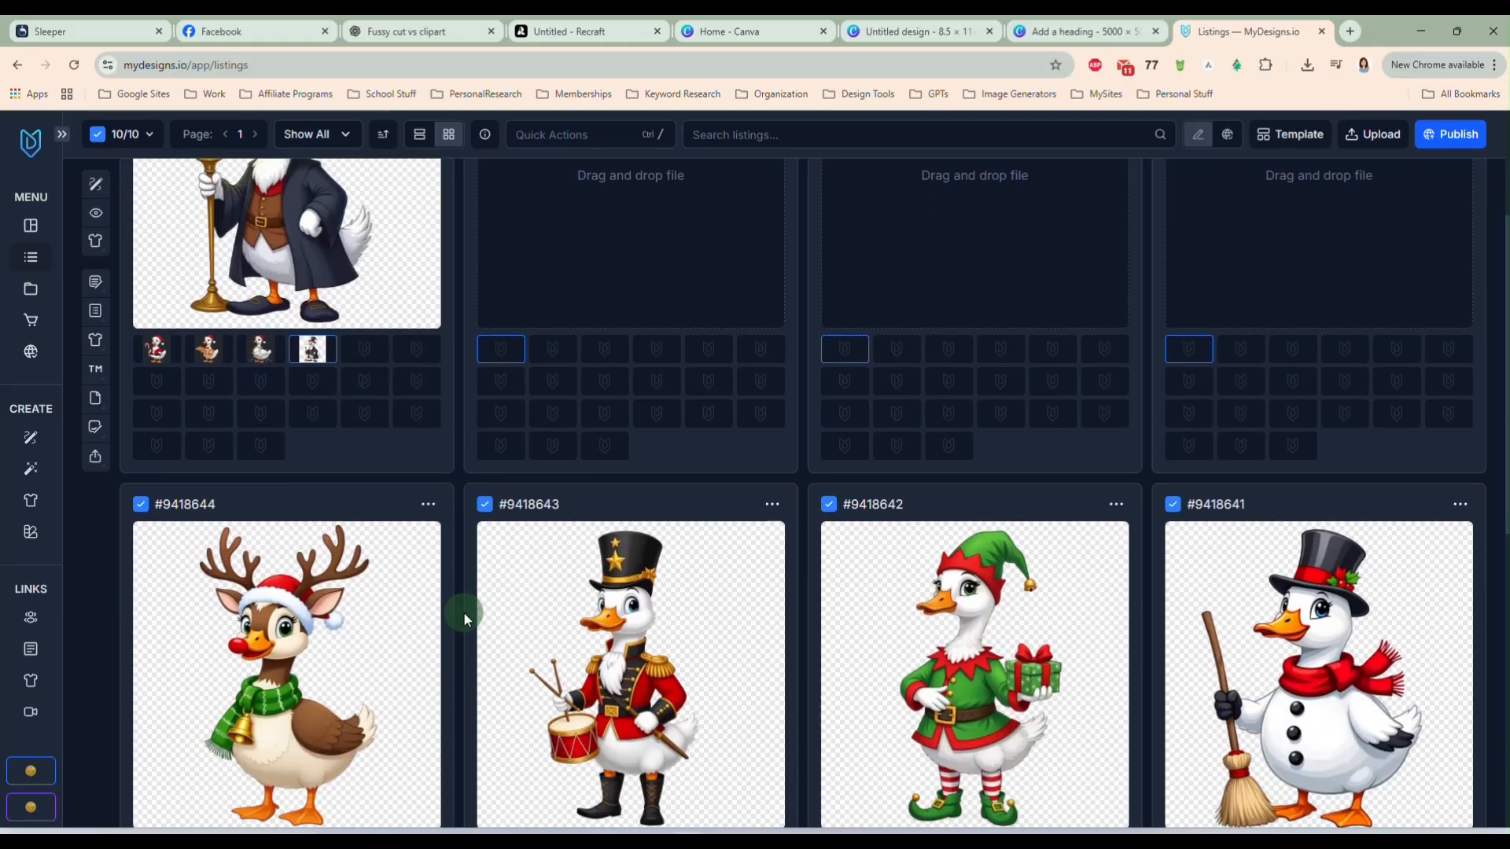
pyautogui.scroll(-2, 464, 612)
pyautogui.moveTo(156, 692); pyautogui.dragTo(367, 189)
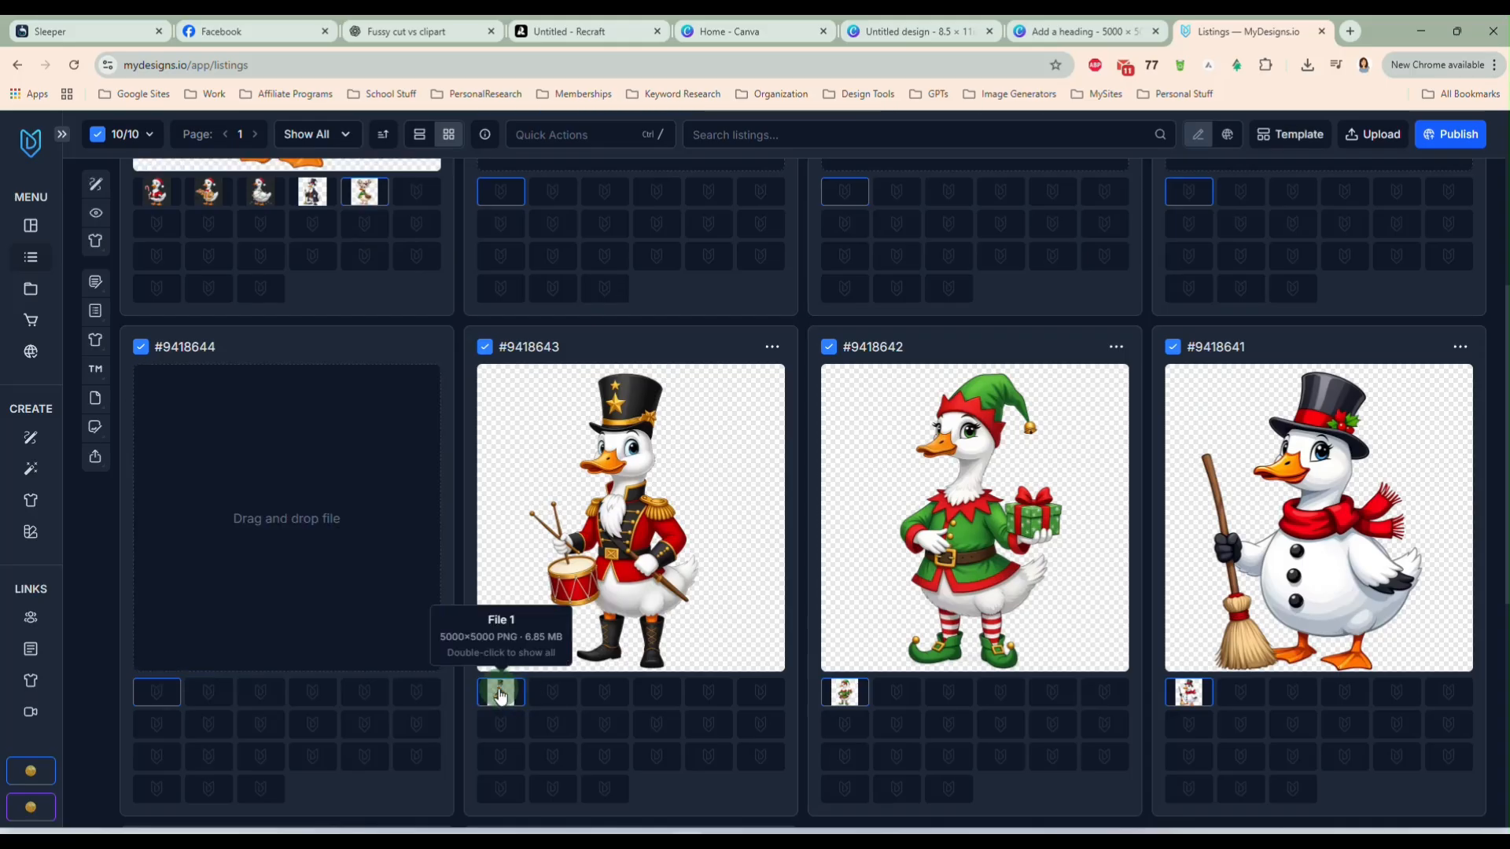
pyautogui.moveTo(500, 692); pyautogui.dragTo(422, 192)
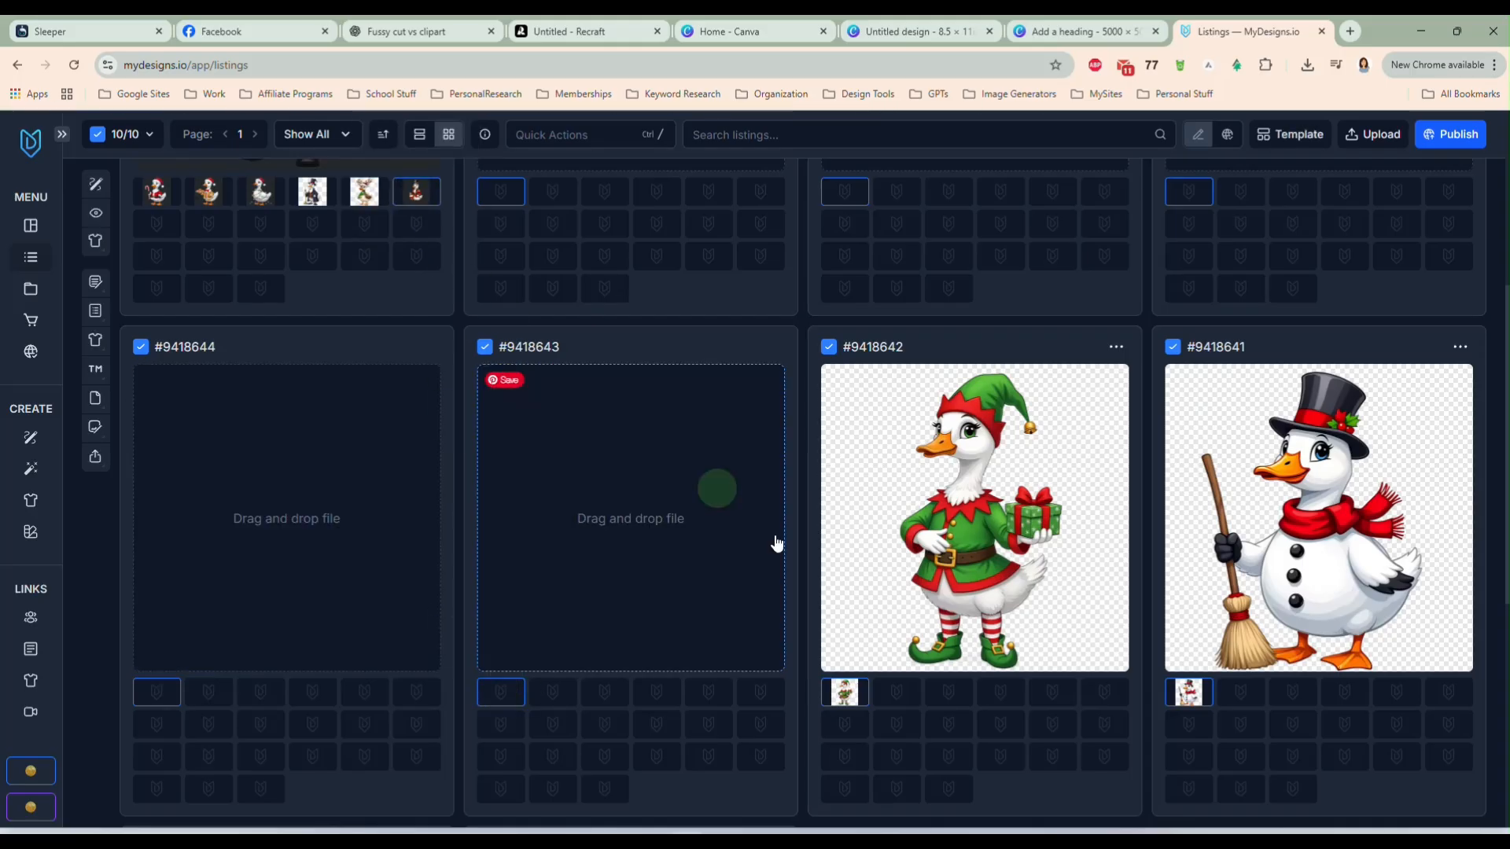
pyautogui.moveTo(844, 691); pyautogui.dragTo(157, 226)
pyautogui.moveTo(1188, 692); pyautogui.dragTo(209, 223)
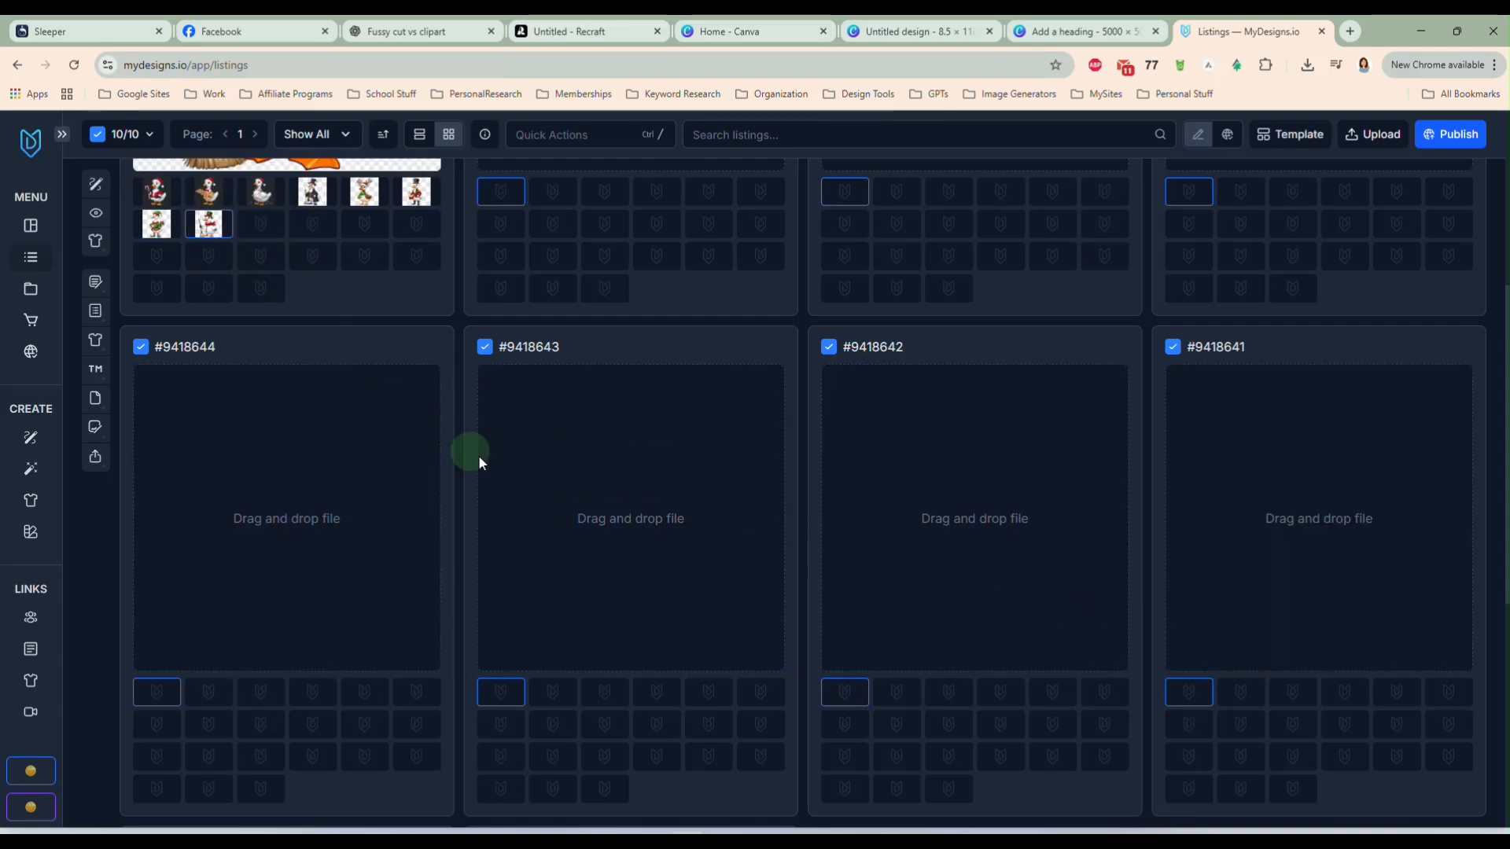
# - Delete the seven emptied listings, keeping the bundle listing and those of the red-sweater and caroling geese
pyautogui.scroll(5, 845, 468)
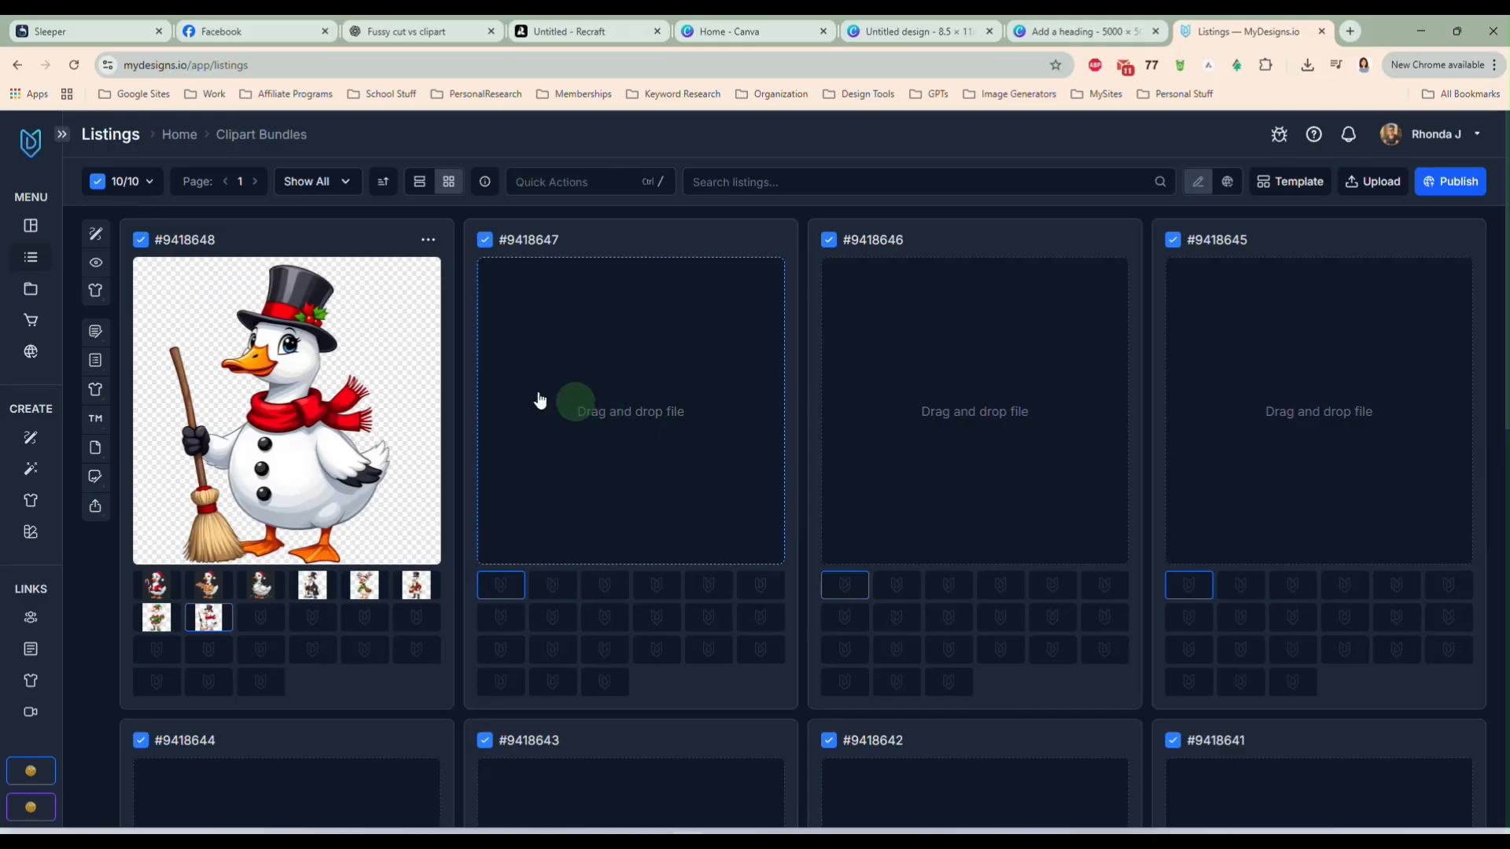
pyautogui.click(142, 241)
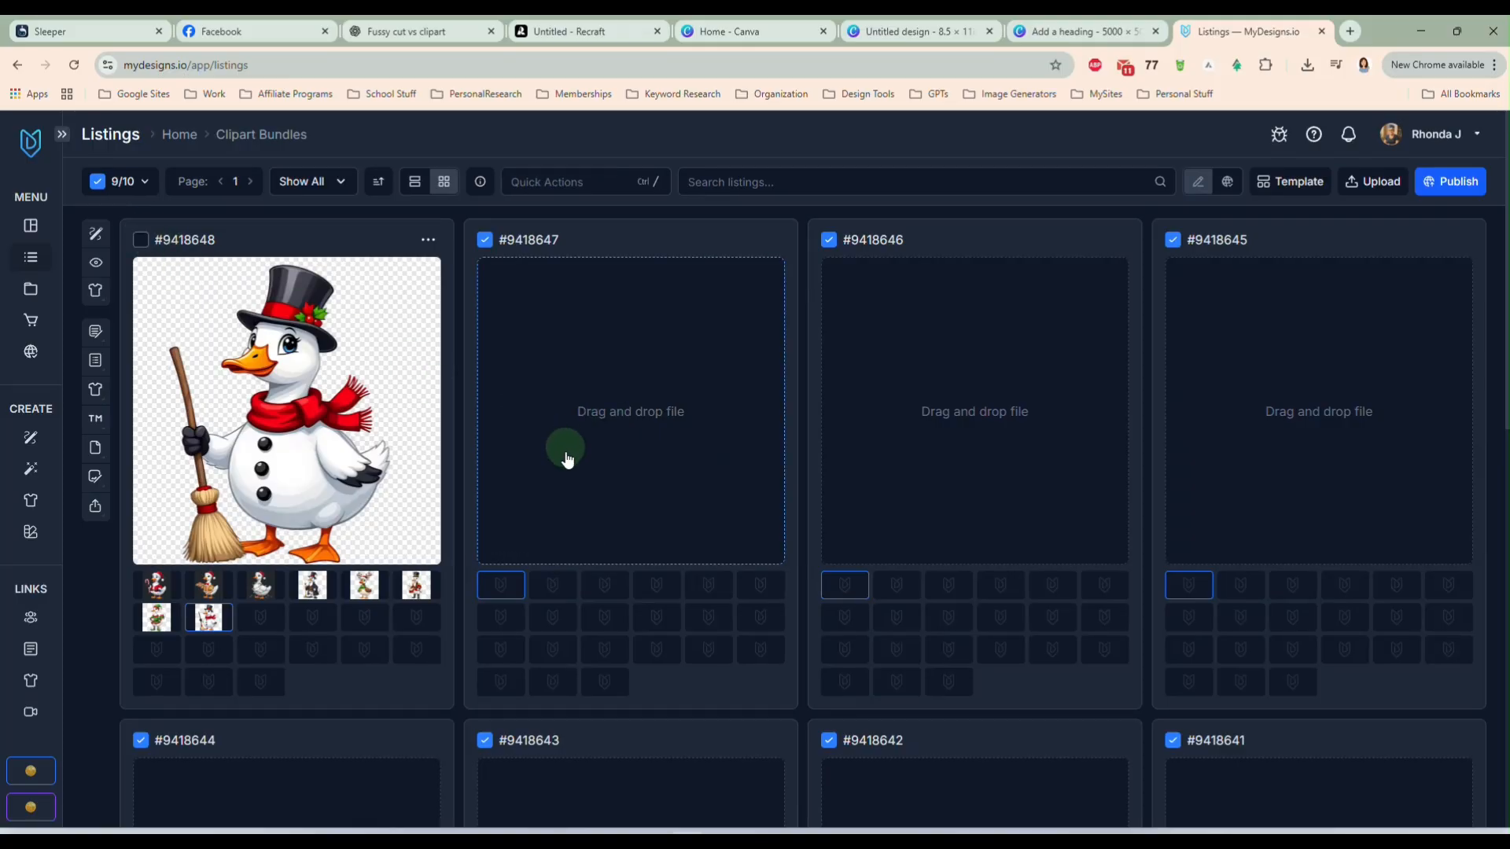
pyautogui.scroll(-7, 566, 487)
pyautogui.scroll(-1, 553, 545)
pyautogui.click(484, 611)
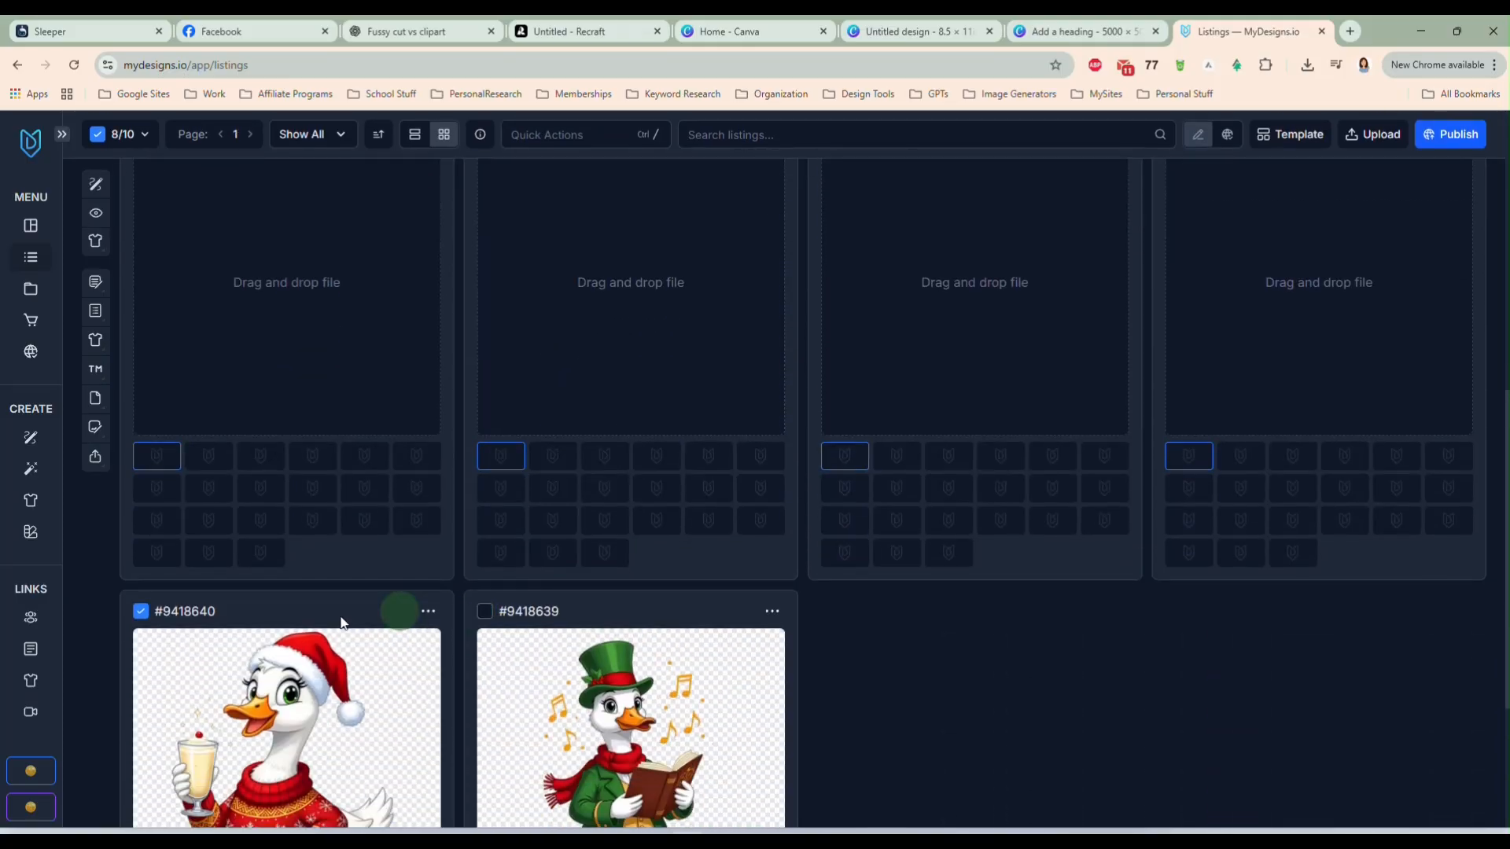
pyautogui.click(141, 613)
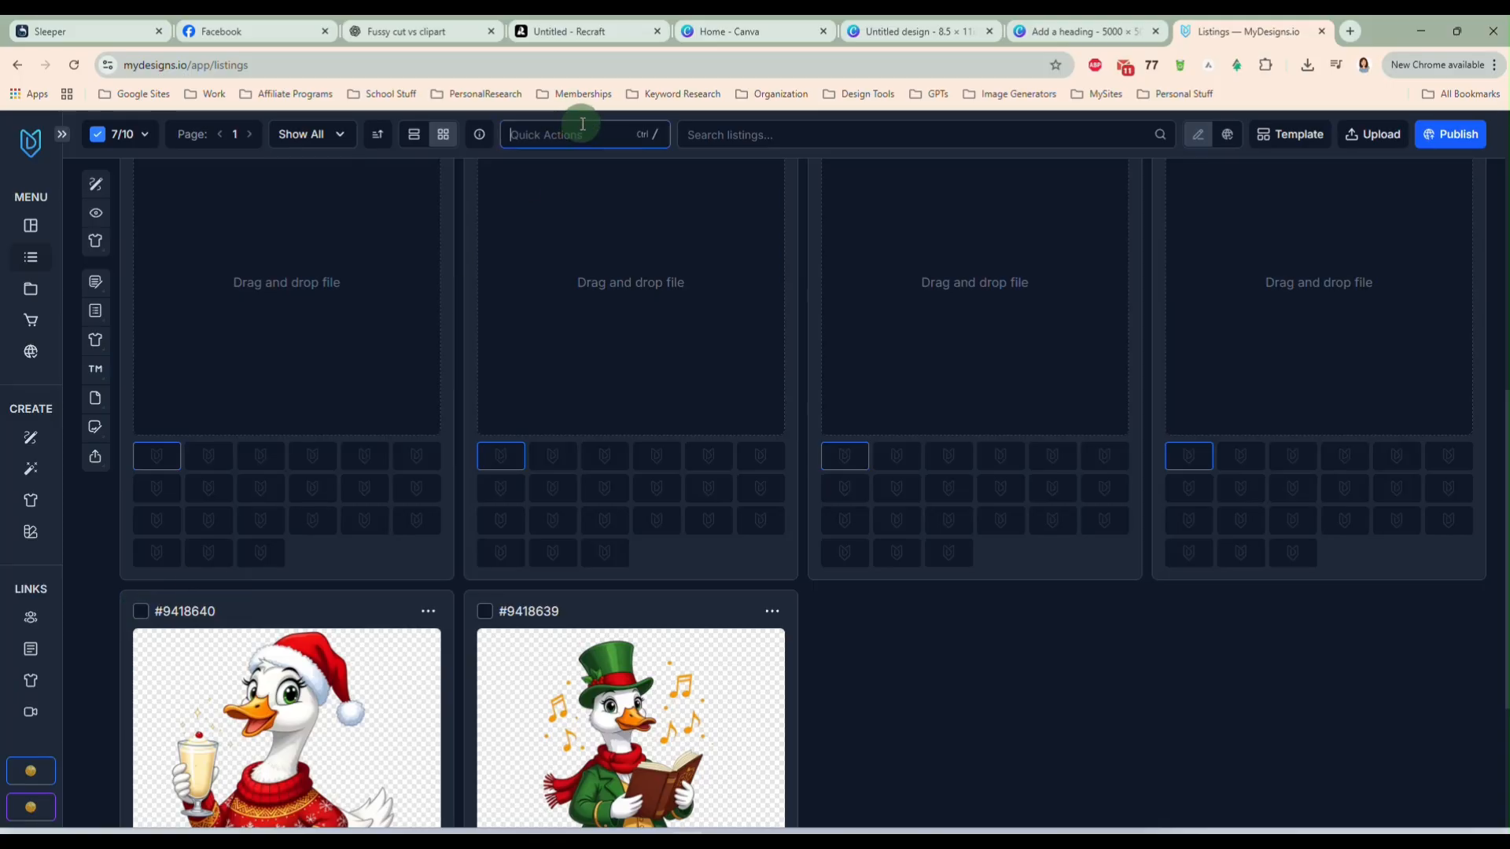
pyautogui.click(618, 223)
pyautogui.click(811, 276)
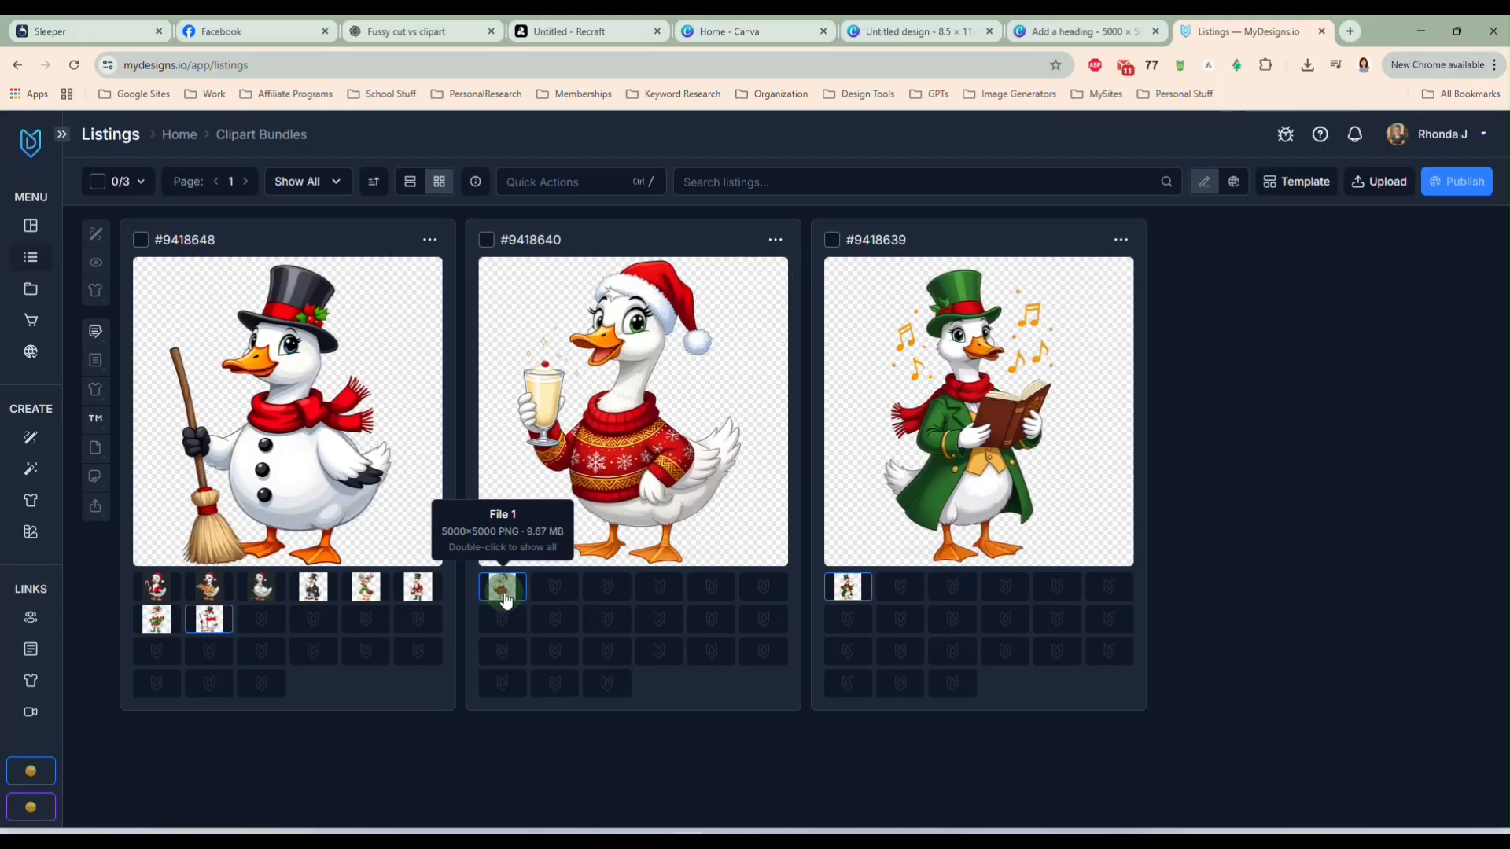
# - Move the red-sweater goose and the caroling goose into file slots 9 and 10 of the bundle listing
pyautogui.moveTo(506, 601); pyautogui.dragTo(424, 621)
pyautogui.moveTo(284, 624); pyautogui.dragTo(272, 623)
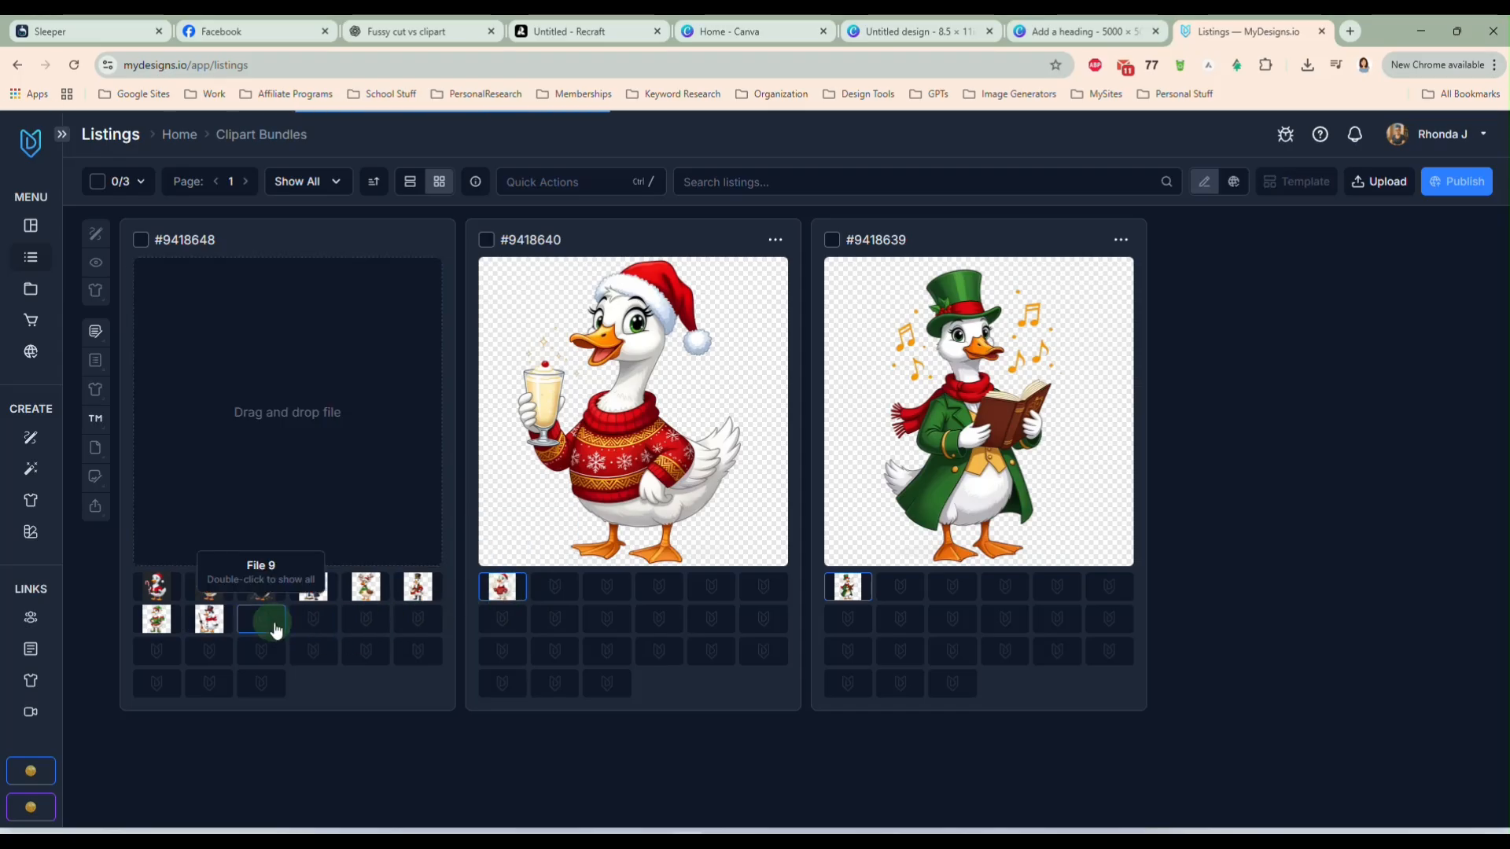
pyautogui.moveTo(849, 599); pyautogui.dragTo(319, 625)
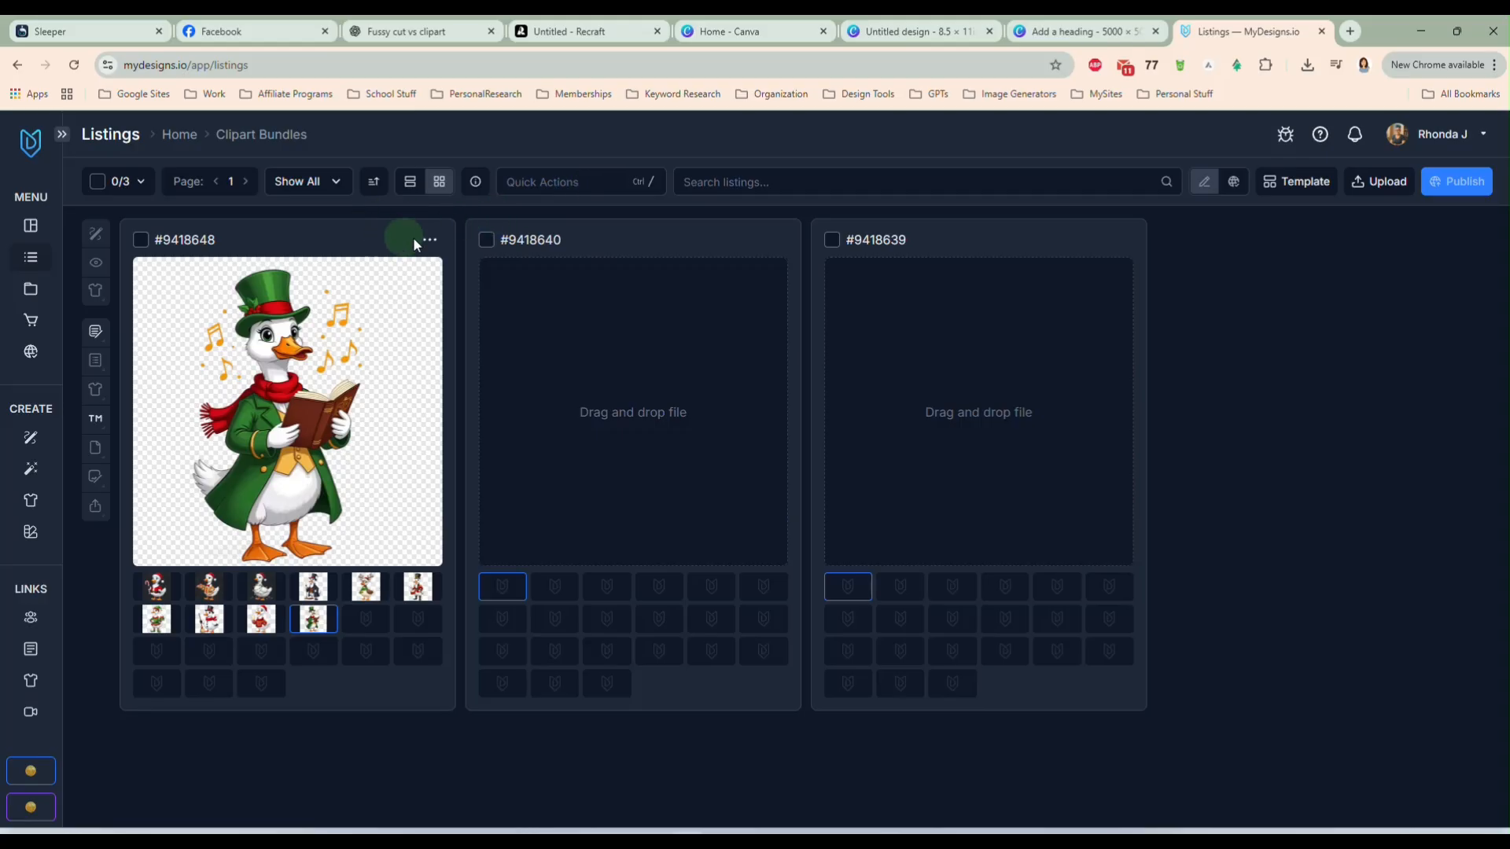
# - Delete the two remaining empty listings and select the bundle listing that holds all the geese
pyautogui.click(487, 240)
pyautogui.click(831, 240)
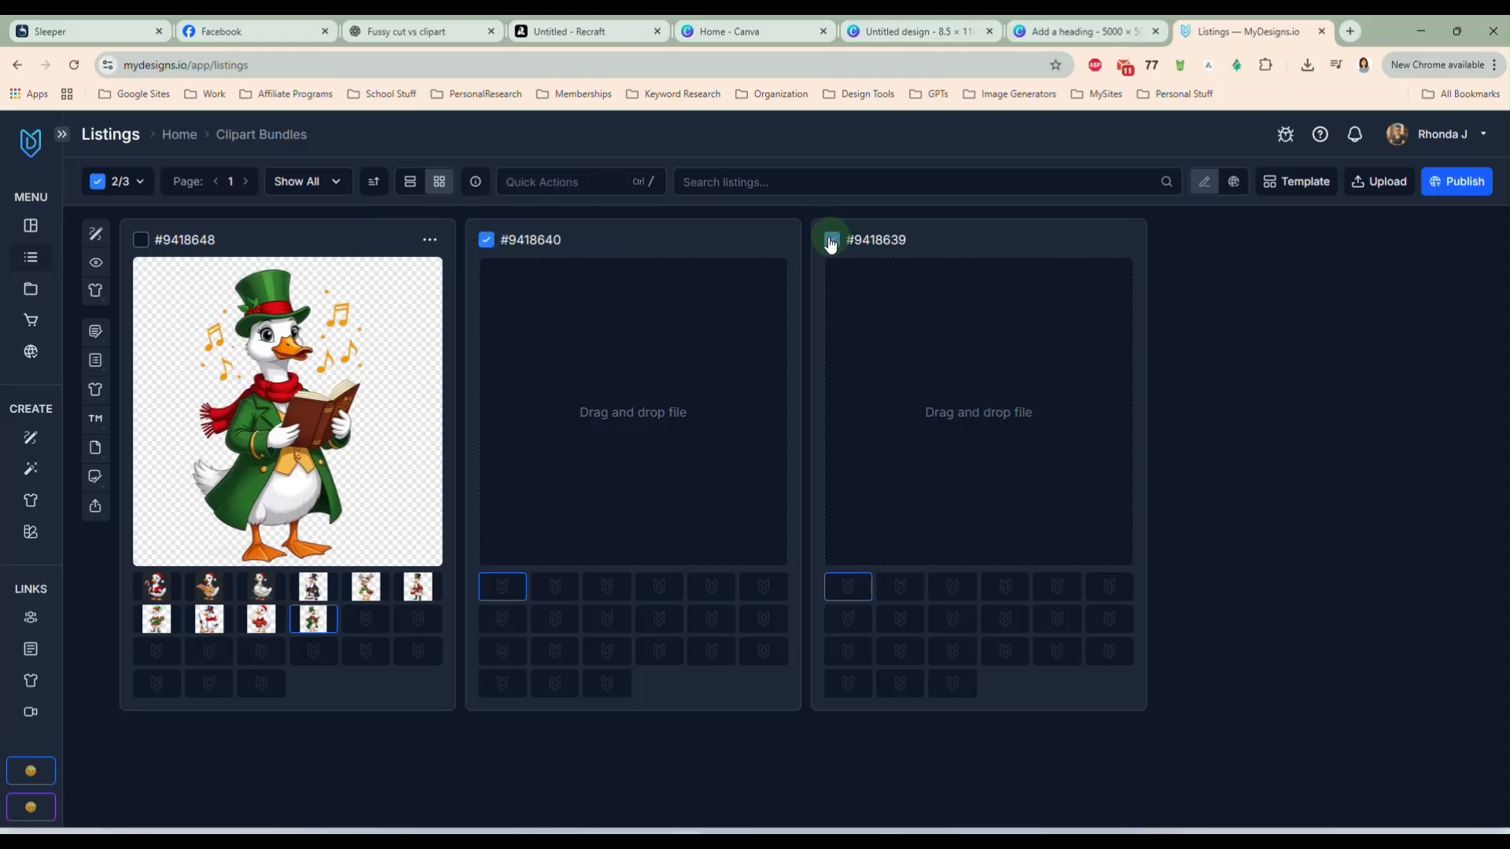
pyautogui.click(600, 181)
pyautogui.click(605, 270)
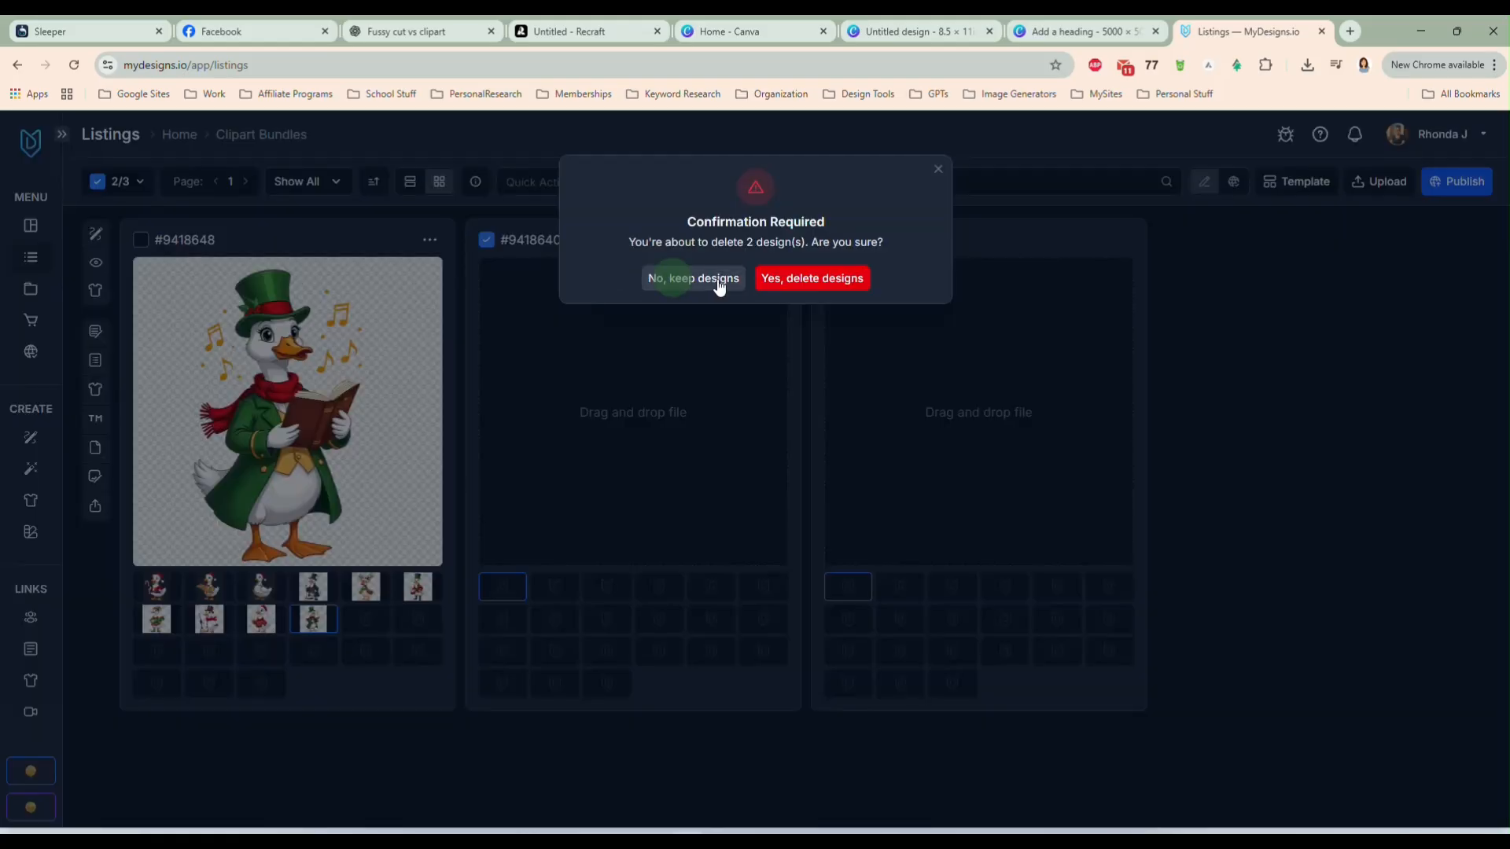
pyautogui.click(826, 279)
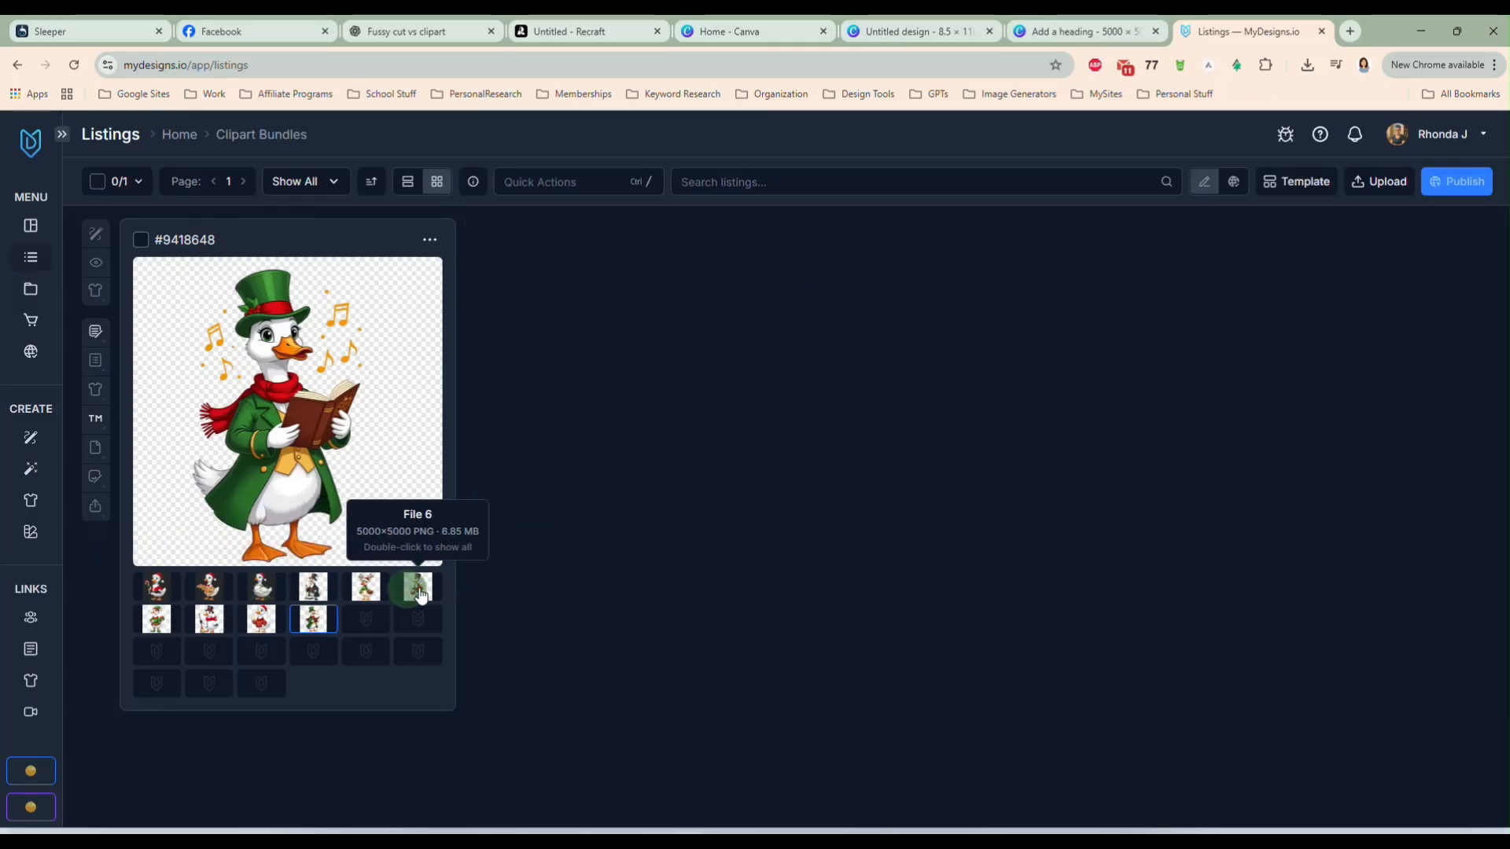
pyautogui.click(143, 244)
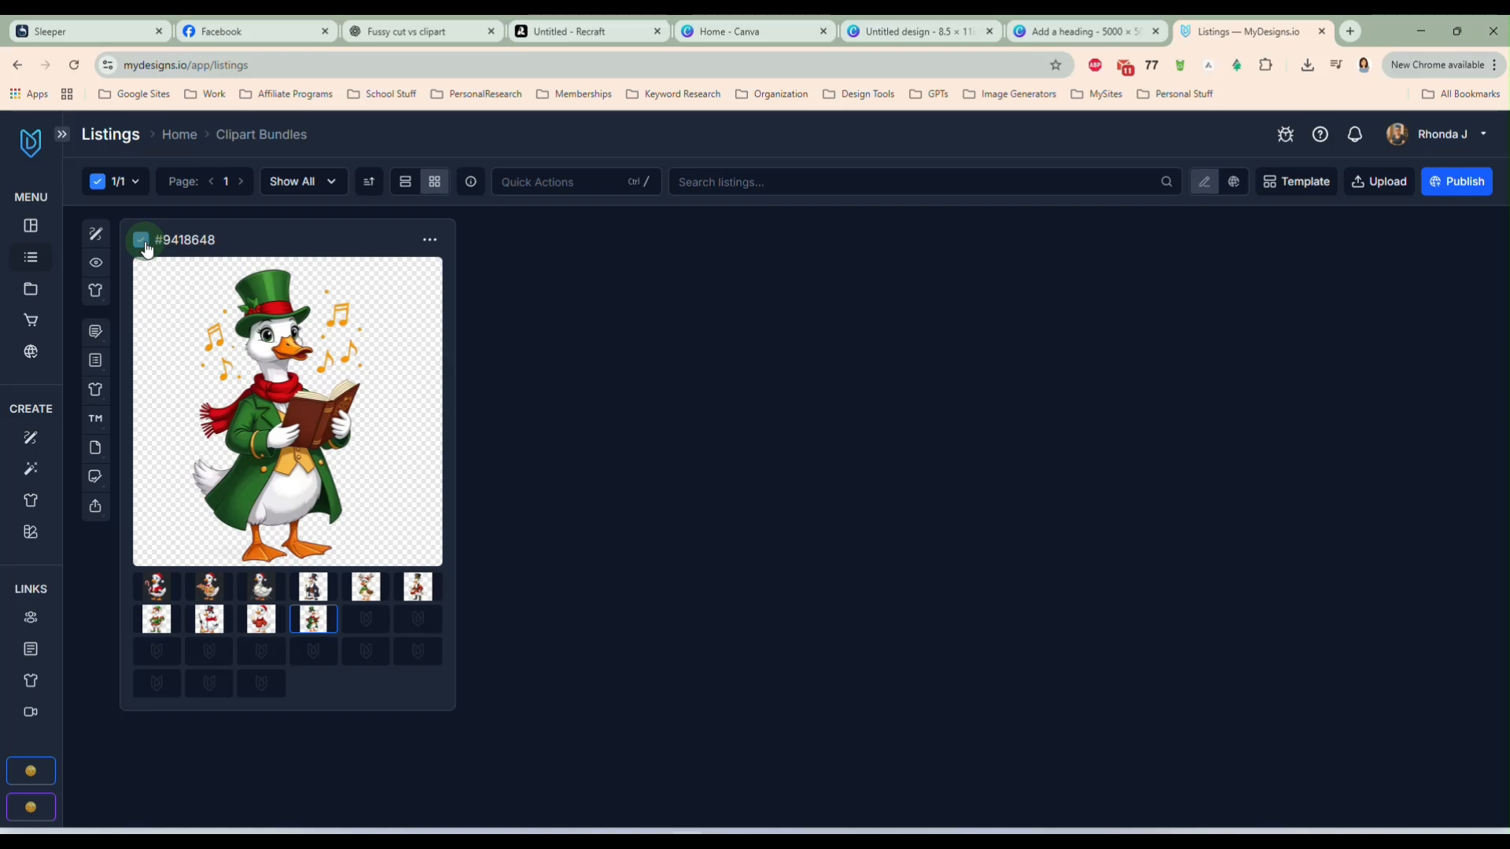
# - Open the image mockup generator for the selected bundle listing, hide the official mockups and choose the TanBundleImages-1 mockup
pyautogui.click(566, 182)
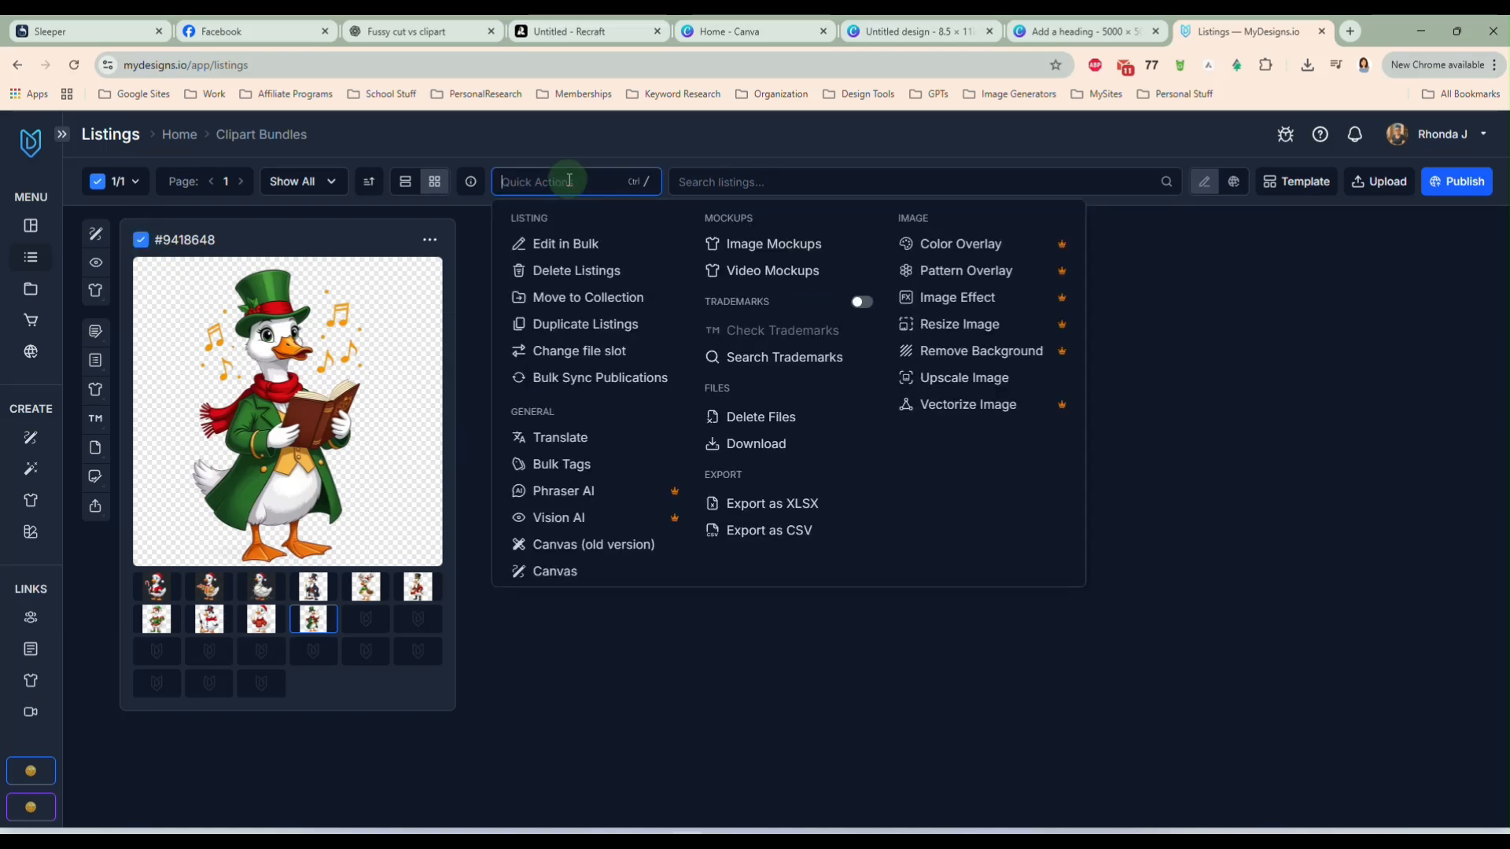
pyautogui.click(792, 249)
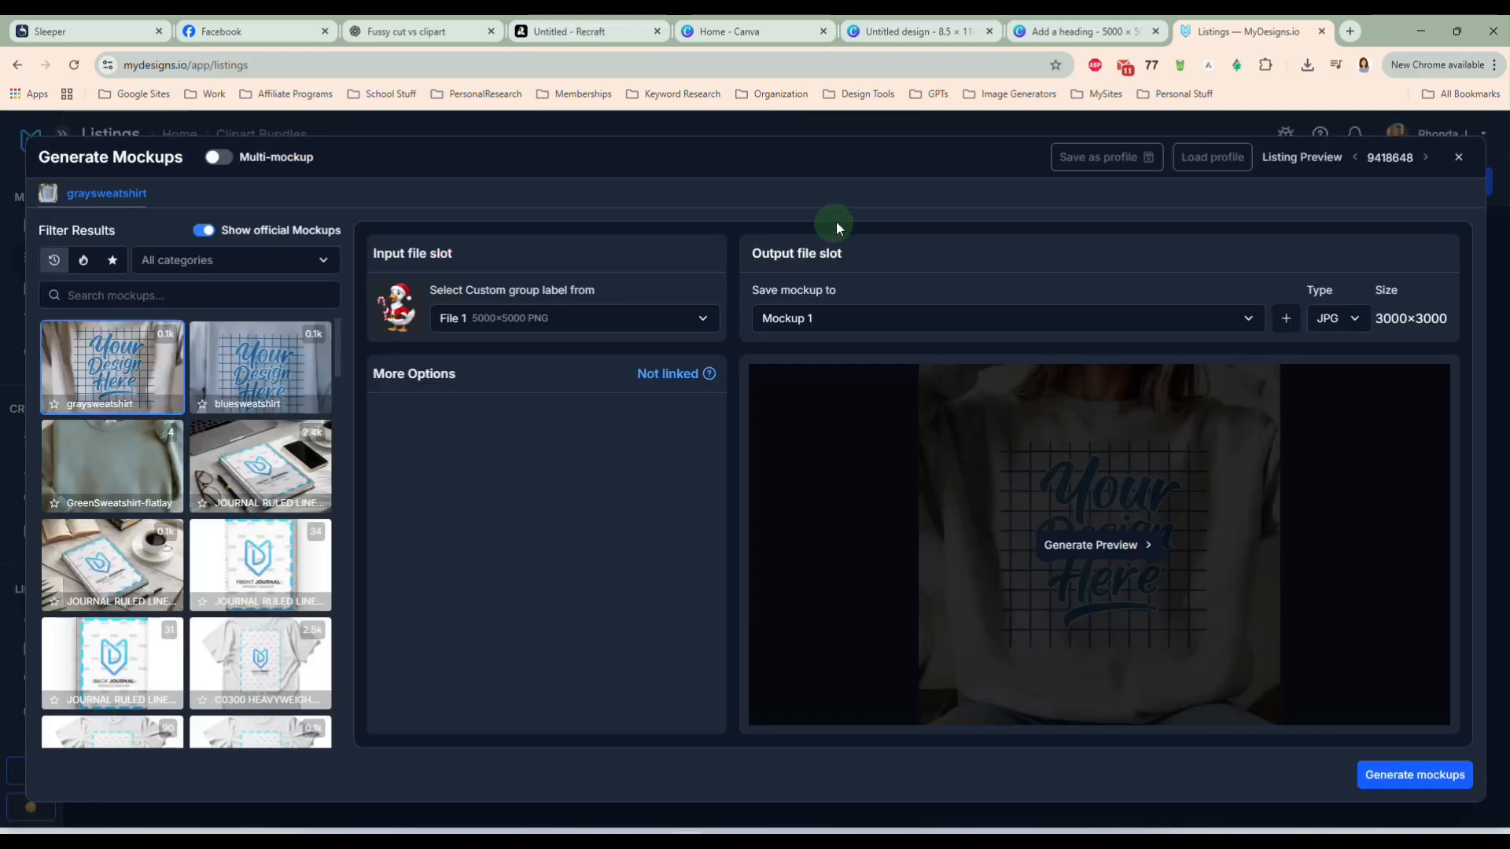
pyautogui.click(285, 238)
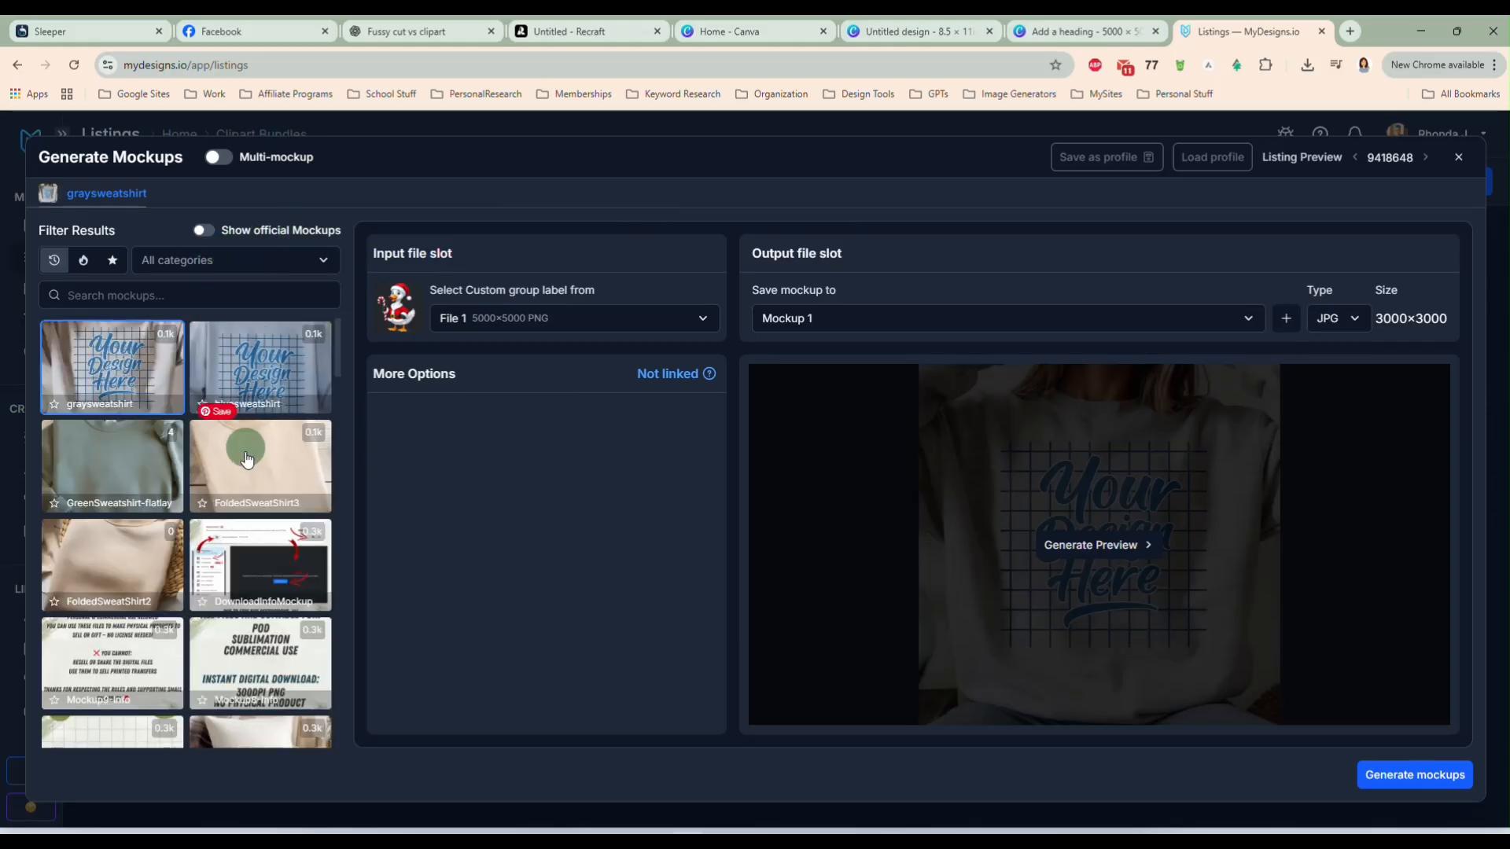
pyautogui.scroll(-10, 246, 460)
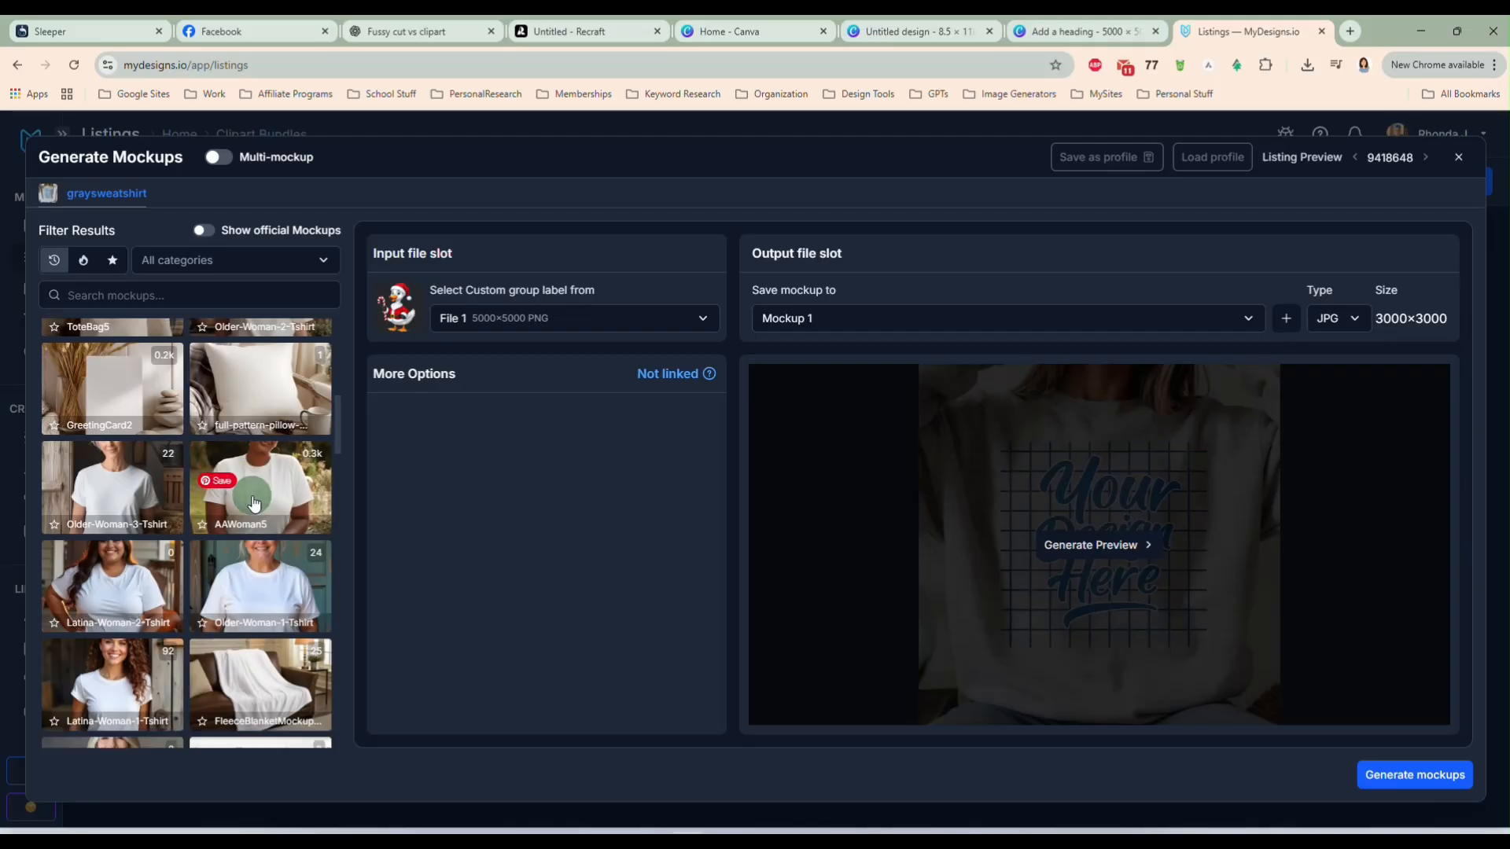
pyautogui.scroll(-5, 253, 503)
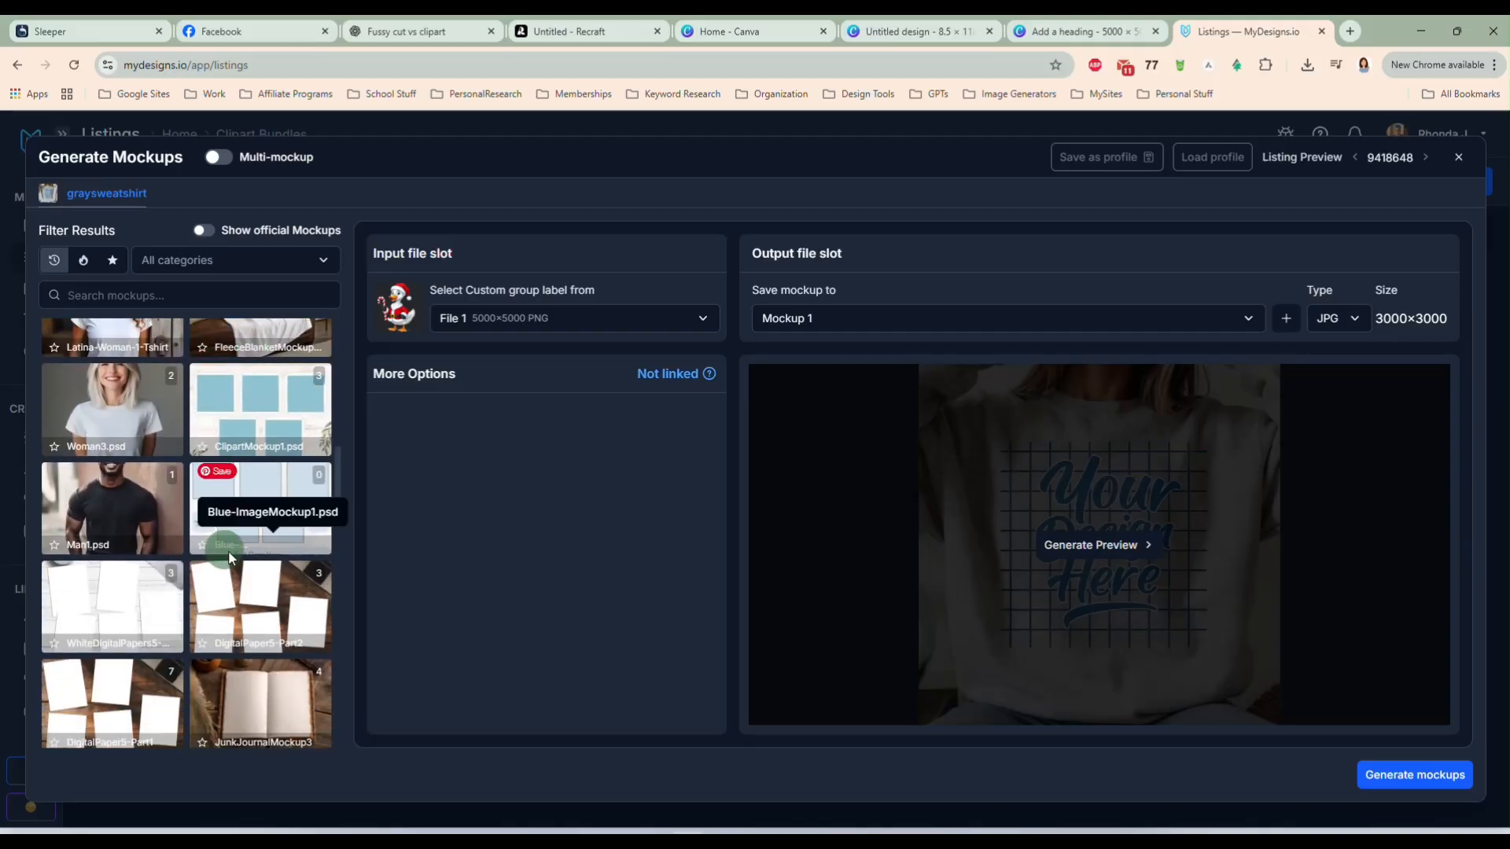
pyautogui.scroll(-12, 236, 560)
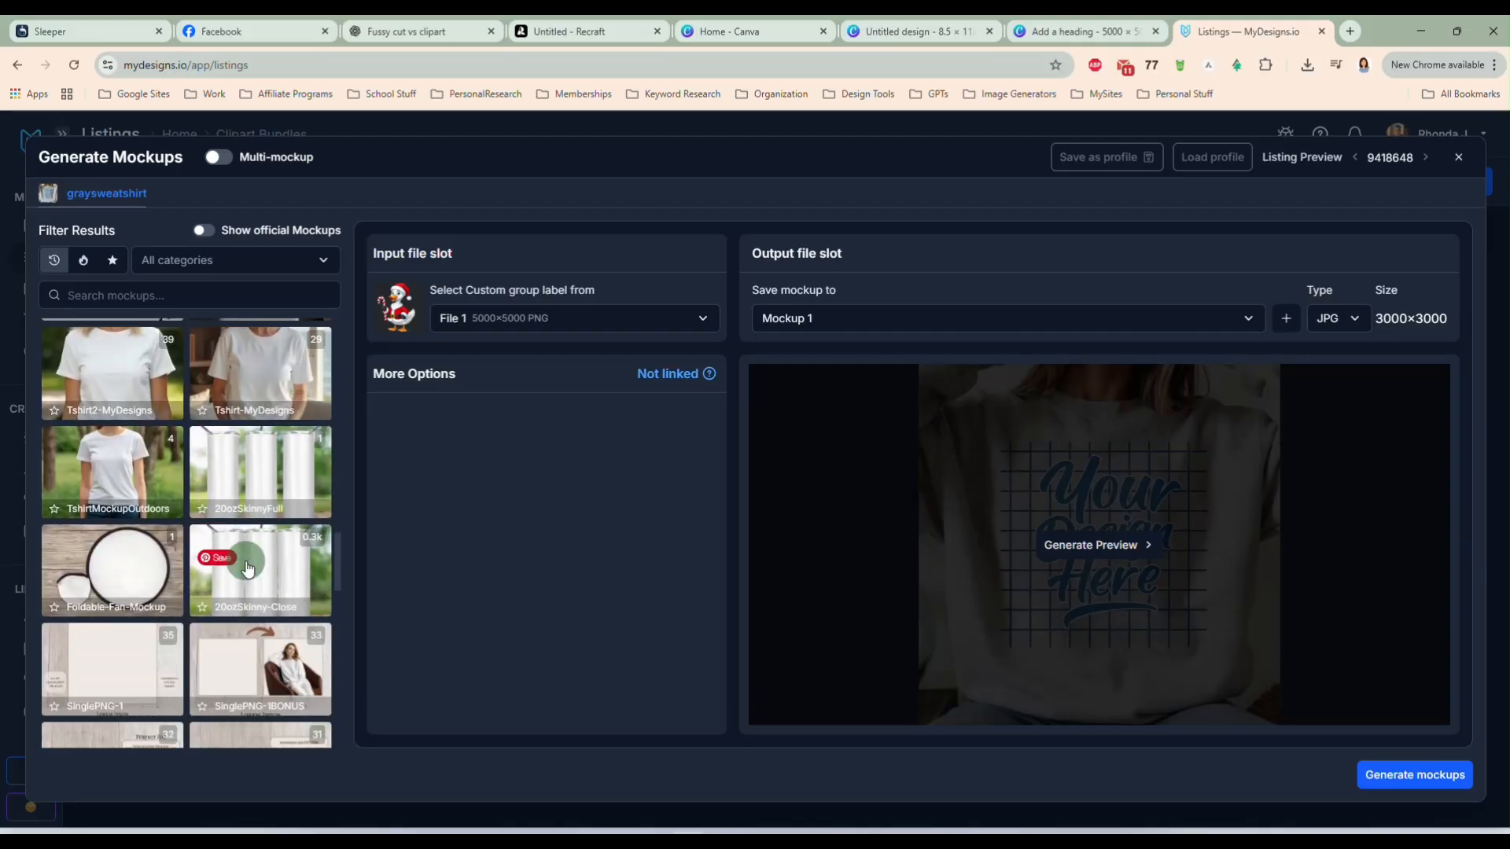
pyautogui.scroll(-4, 247, 550)
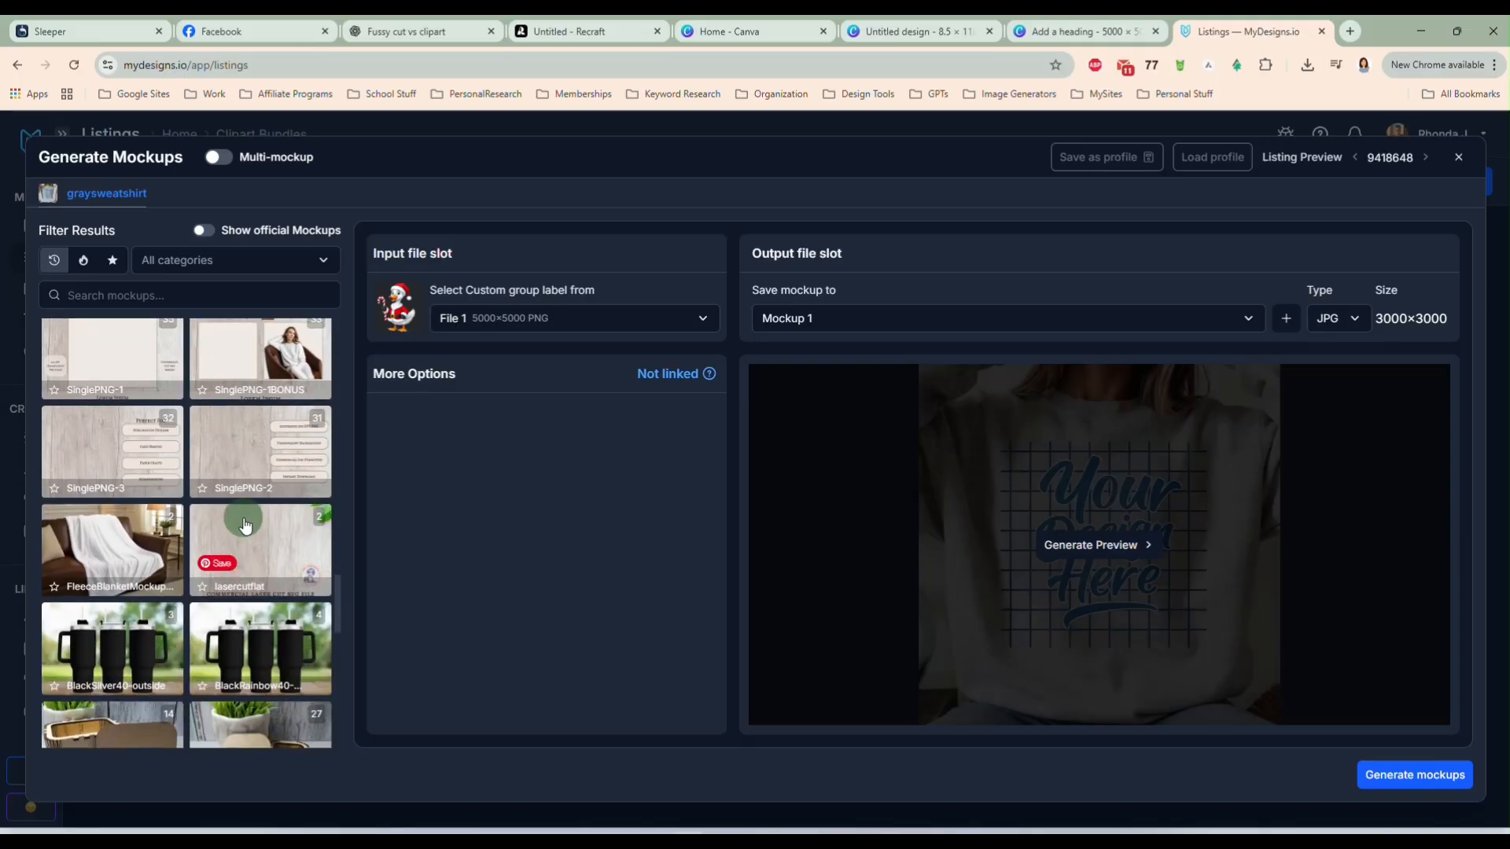
pyautogui.scroll(-5, 262, 538)
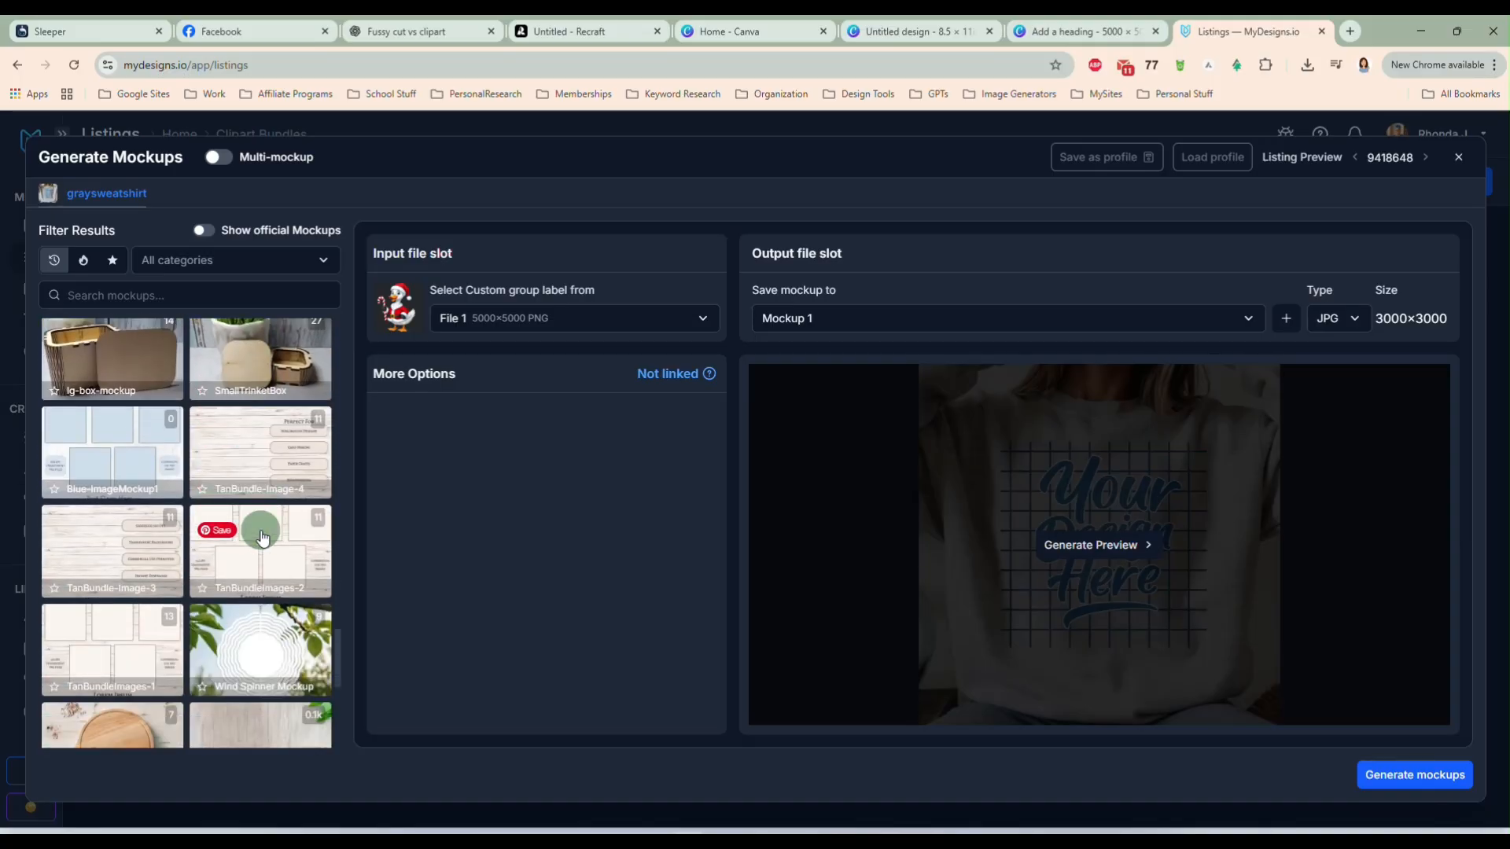
pyautogui.scroll(-1, 263, 539)
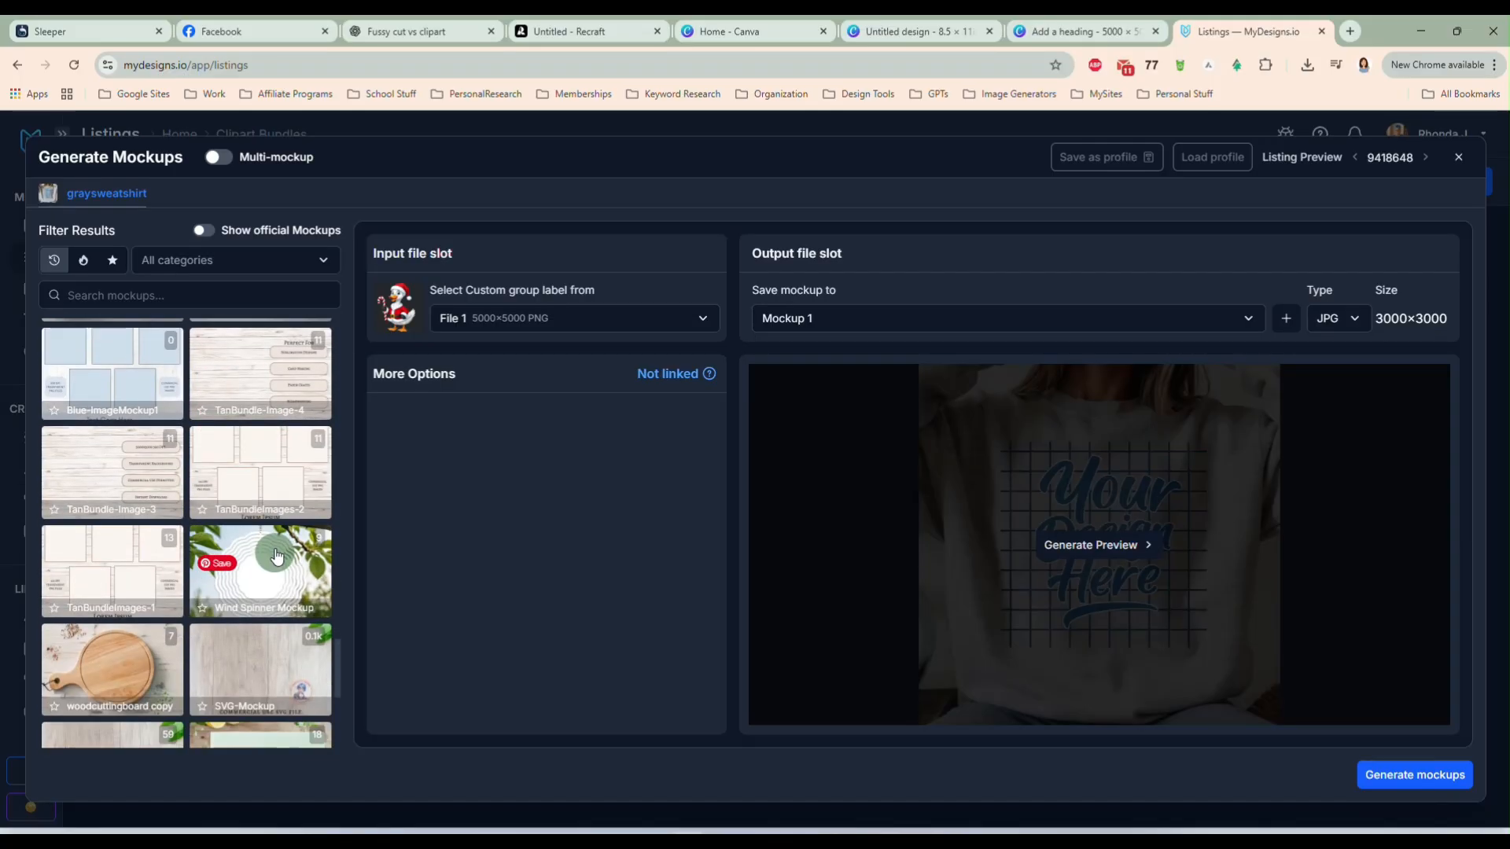
pyautogui.click(126, 576)
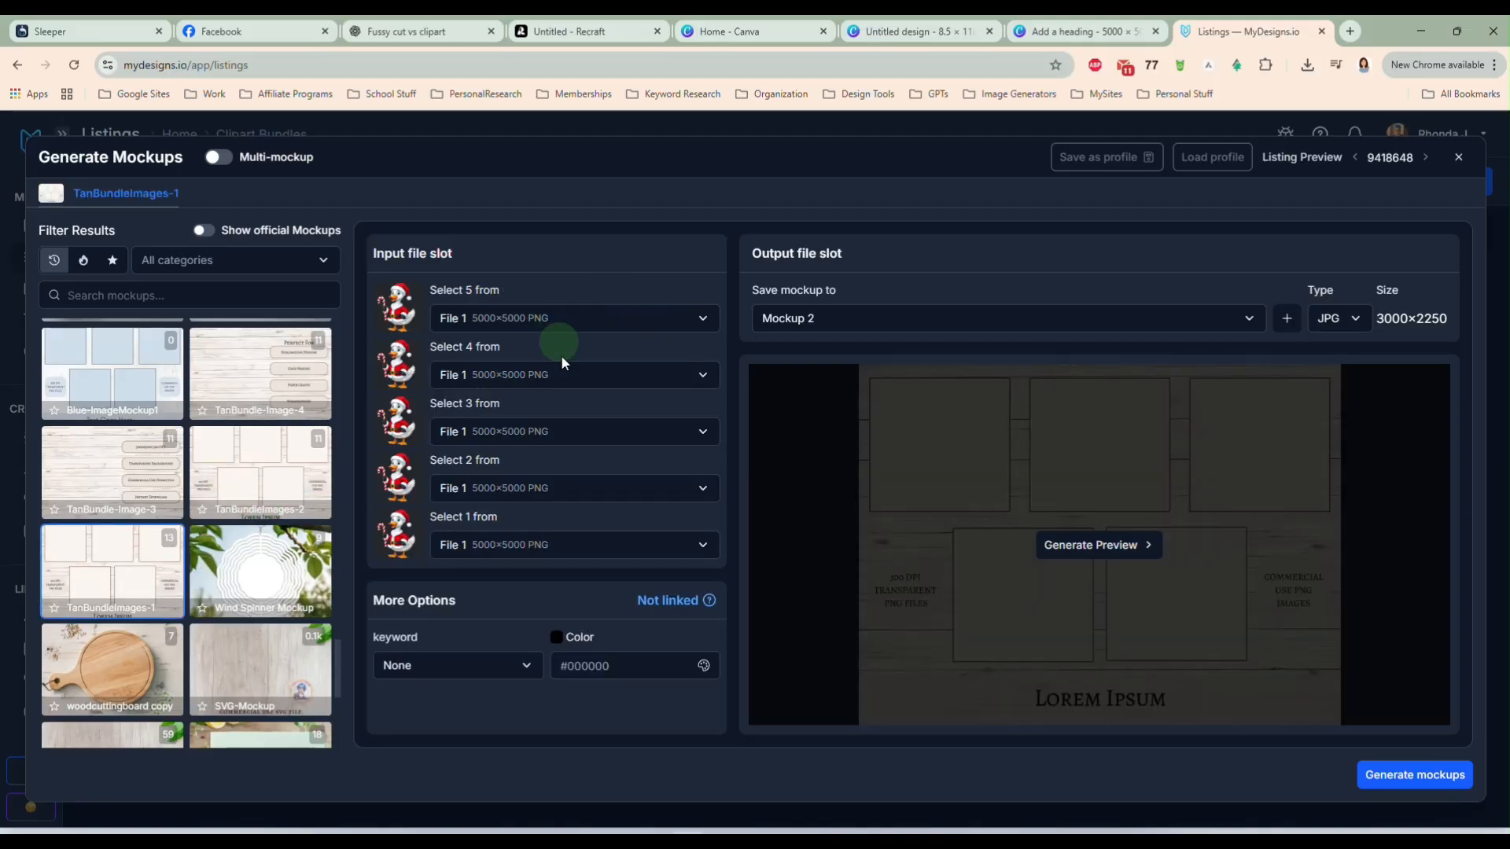
# - Assign File 2, File 3, File 4 and File 5 to inputs 4, 3, 2 and 1 of TanBundleImages-1, with Mockup 1 as its output slot
pyautogui.click(560, 380)
pyautogui.click(548, 429)
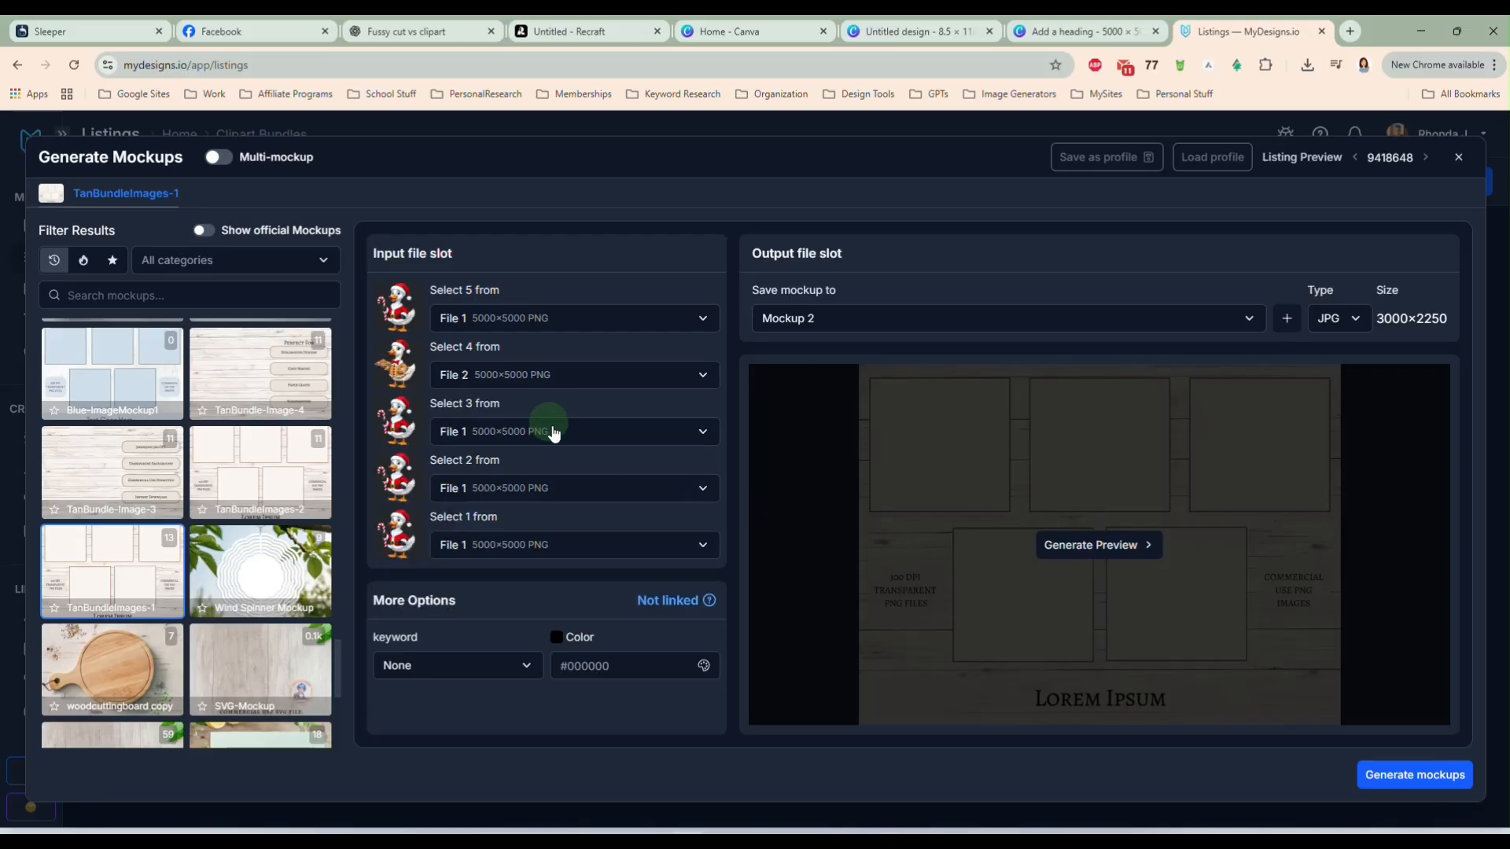
pyautogui.click(549, 431)
pyautogui.click(535, 509)
pyautogui.click(531, 488)
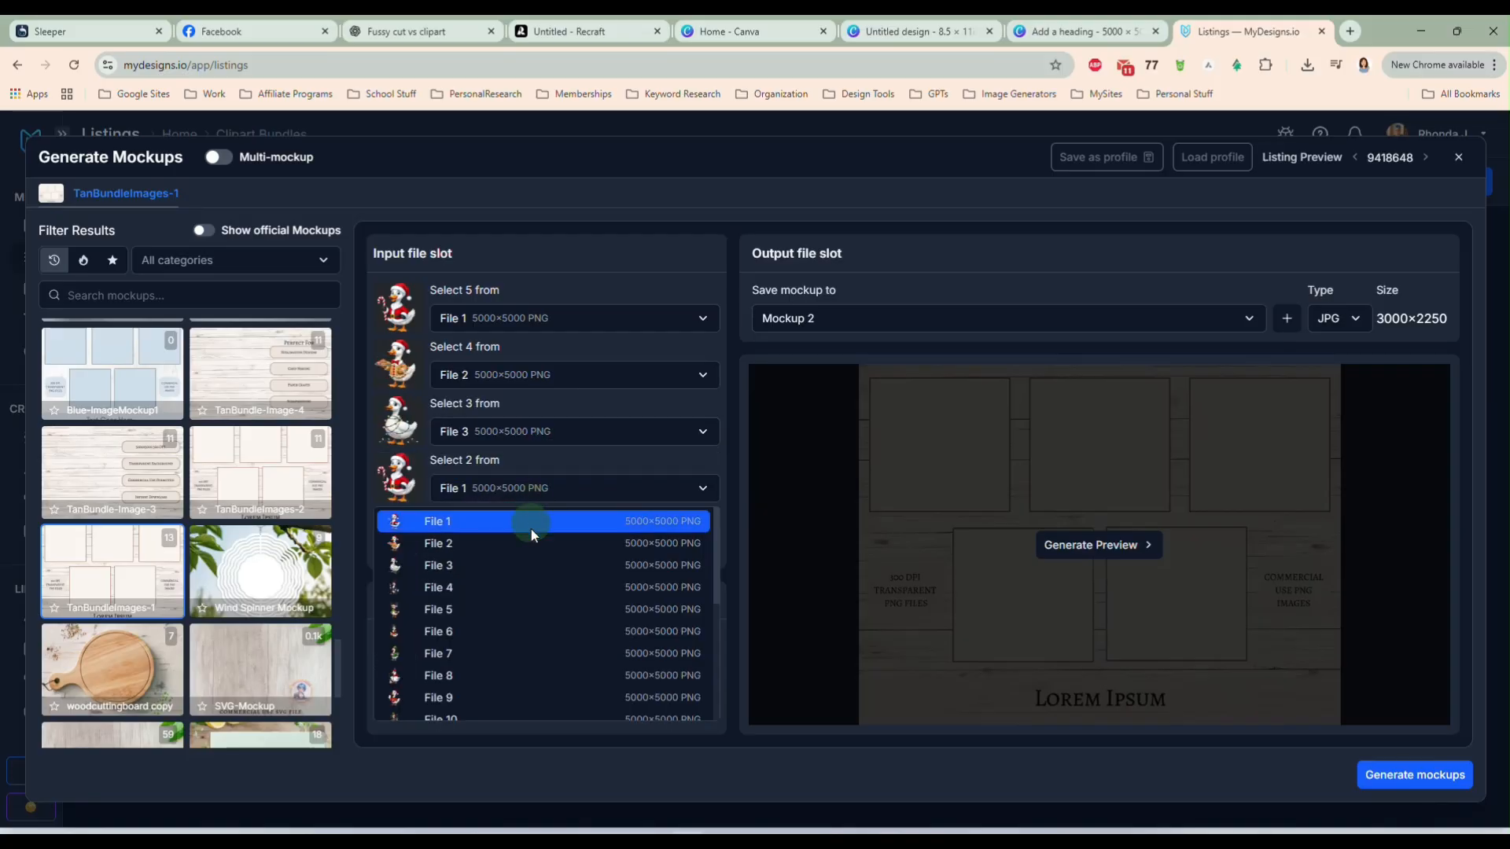
pyautogui.click(526, 587)
pyautogui.click(538, 547)
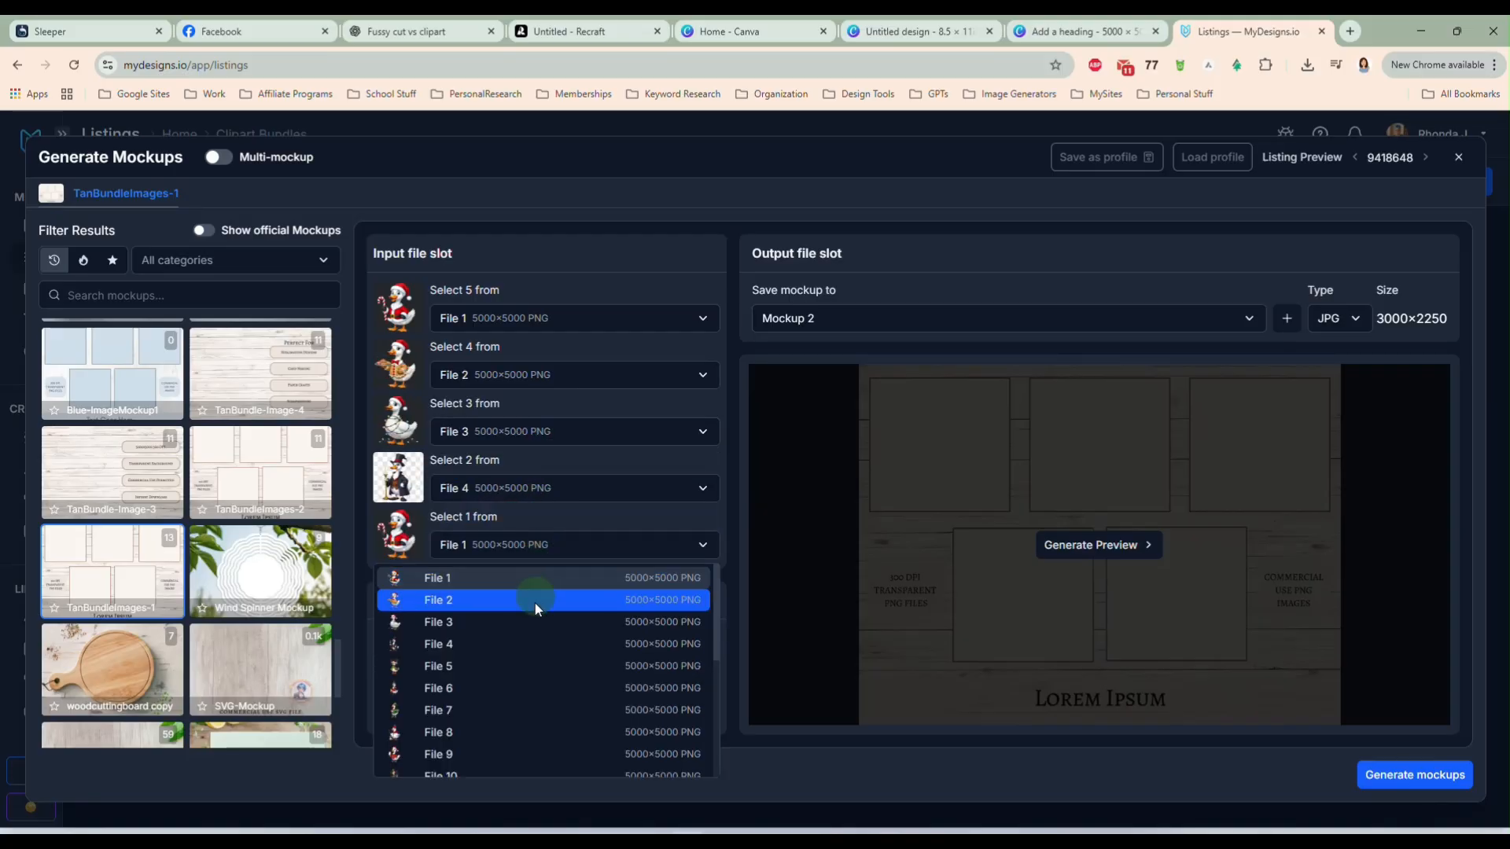
pyautogui.click(531, 669)
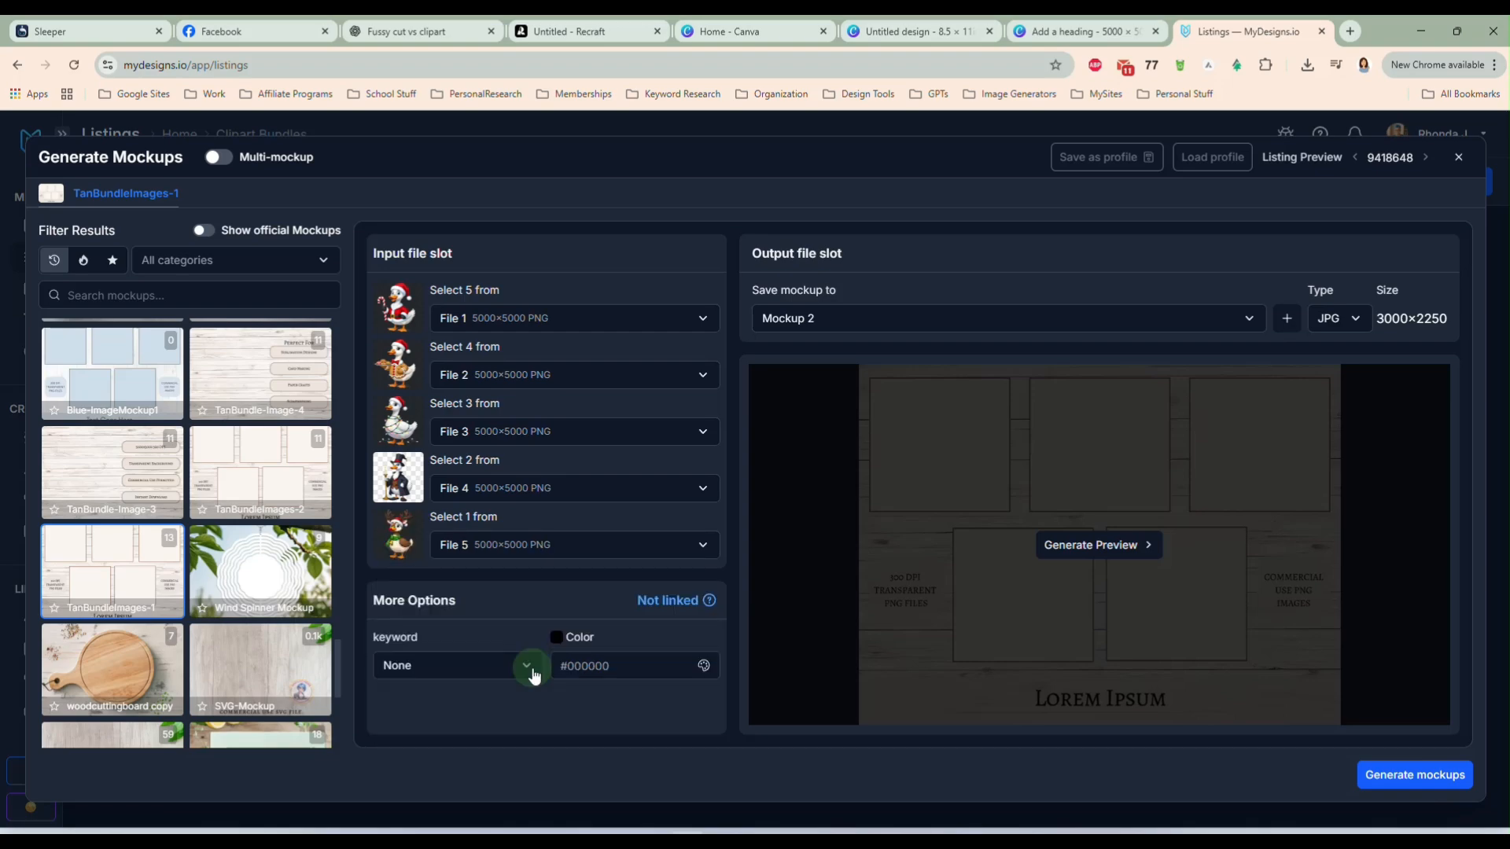
pyautogui.click(880, 319)
pyautogui.click(870, 426)
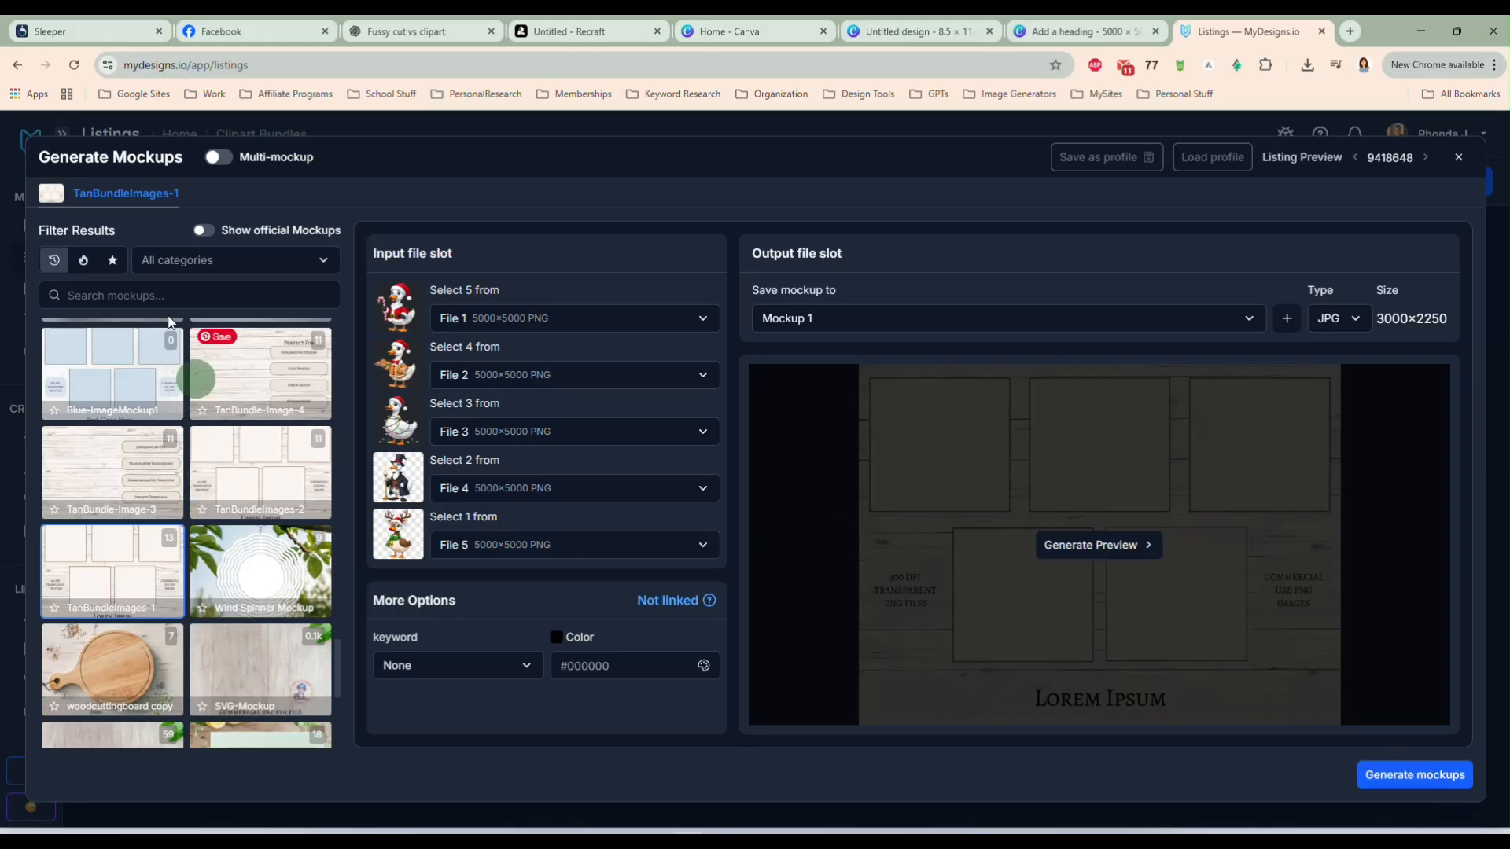
# - Enable multi-mockup, add TanBundleImages-2 and assign File 6 through File 10 to its inputs 5 down to 1
pyautogui.click(219, 157)
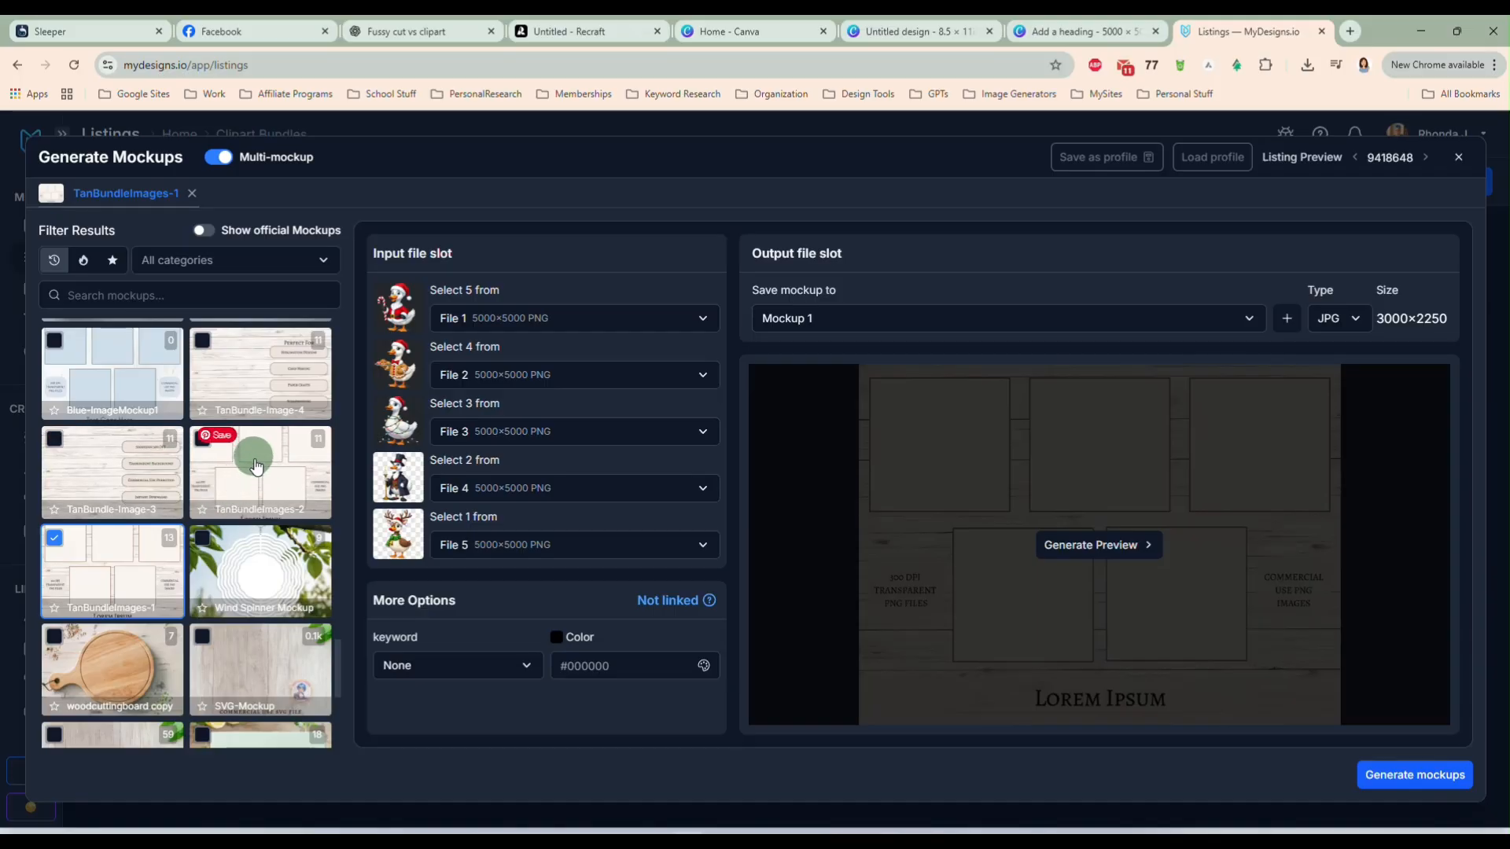
pyautogui.click(203, 442)
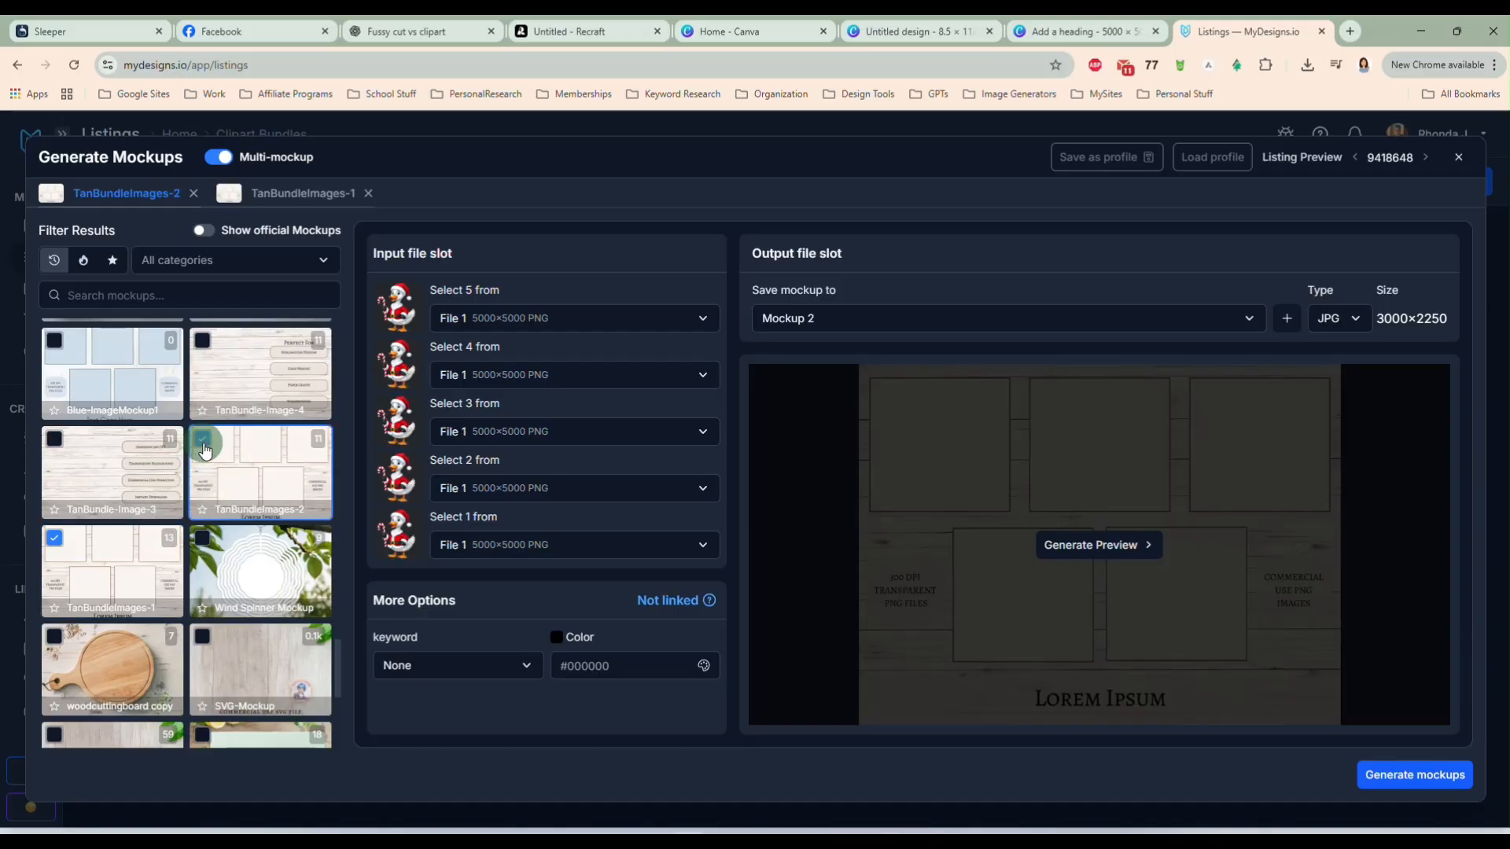
pyautogui.click(550, 320)
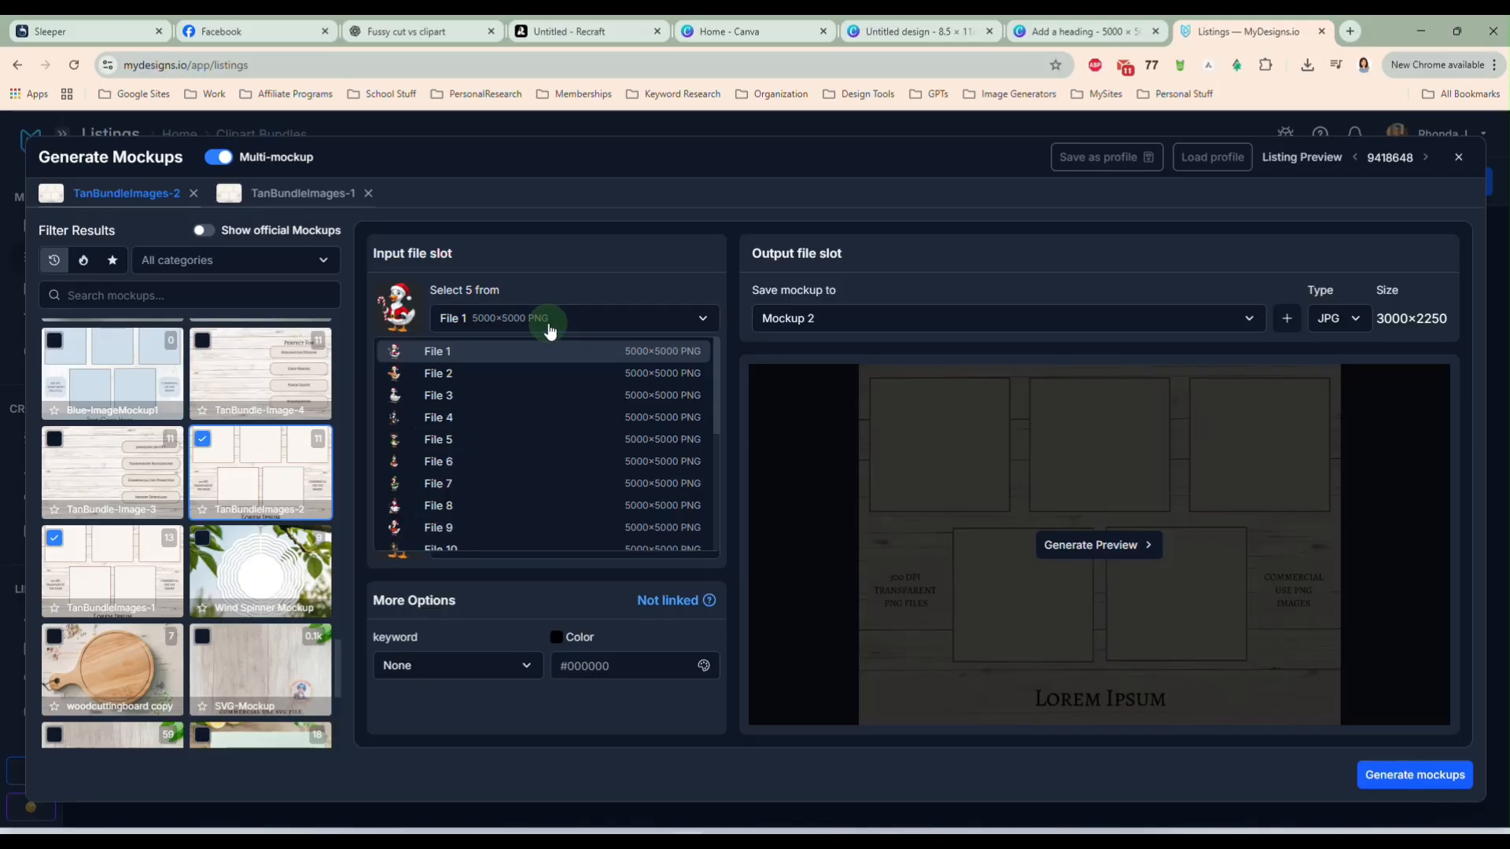
pyautogui.click(507, 460)
pyautogui.click(511, 377)
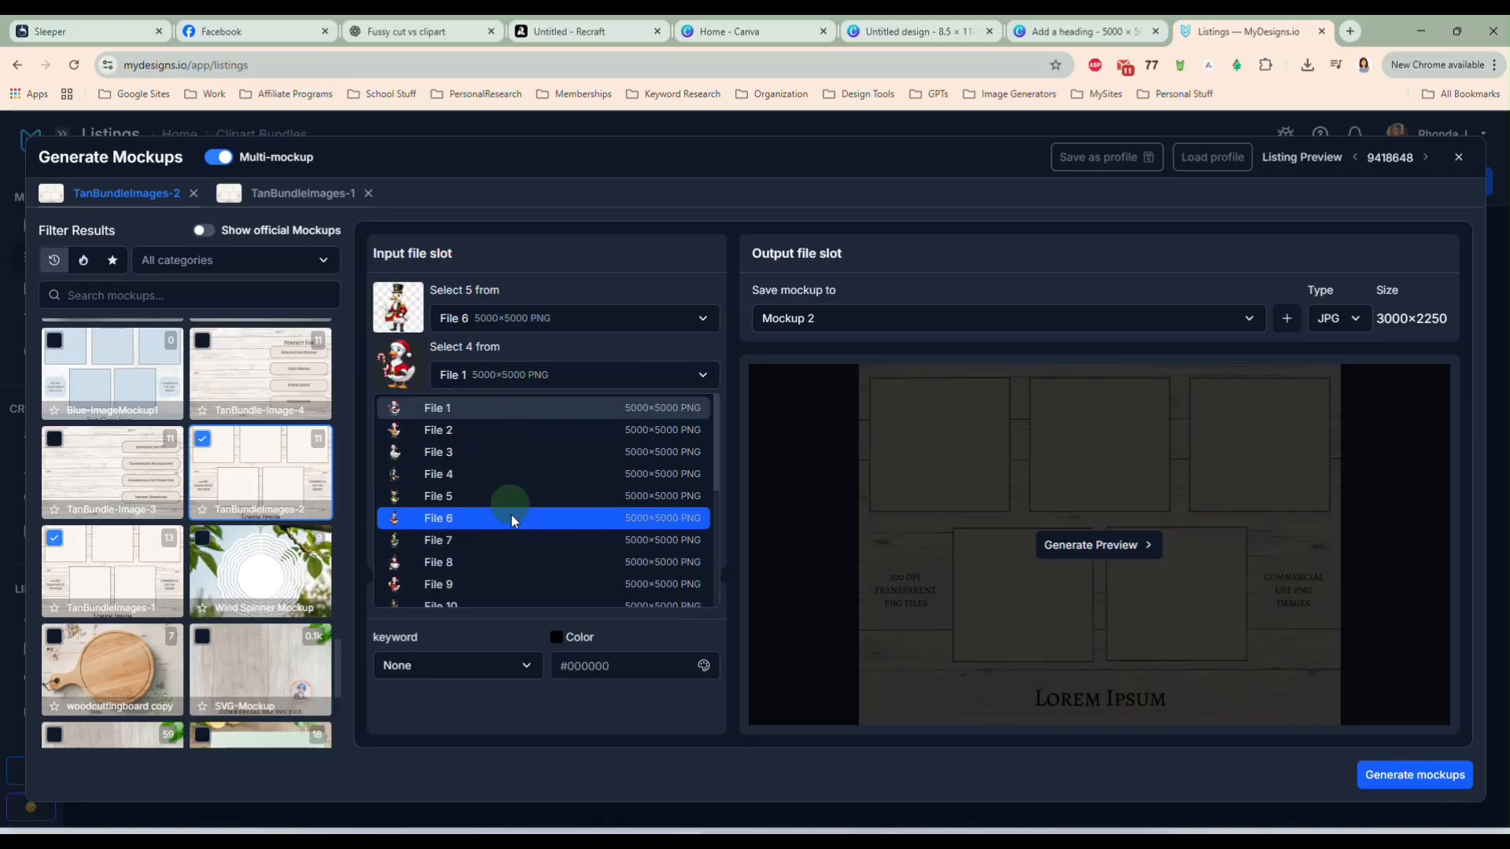
pyautogui.click(515, 539)
pyautogui.click(520, 437)
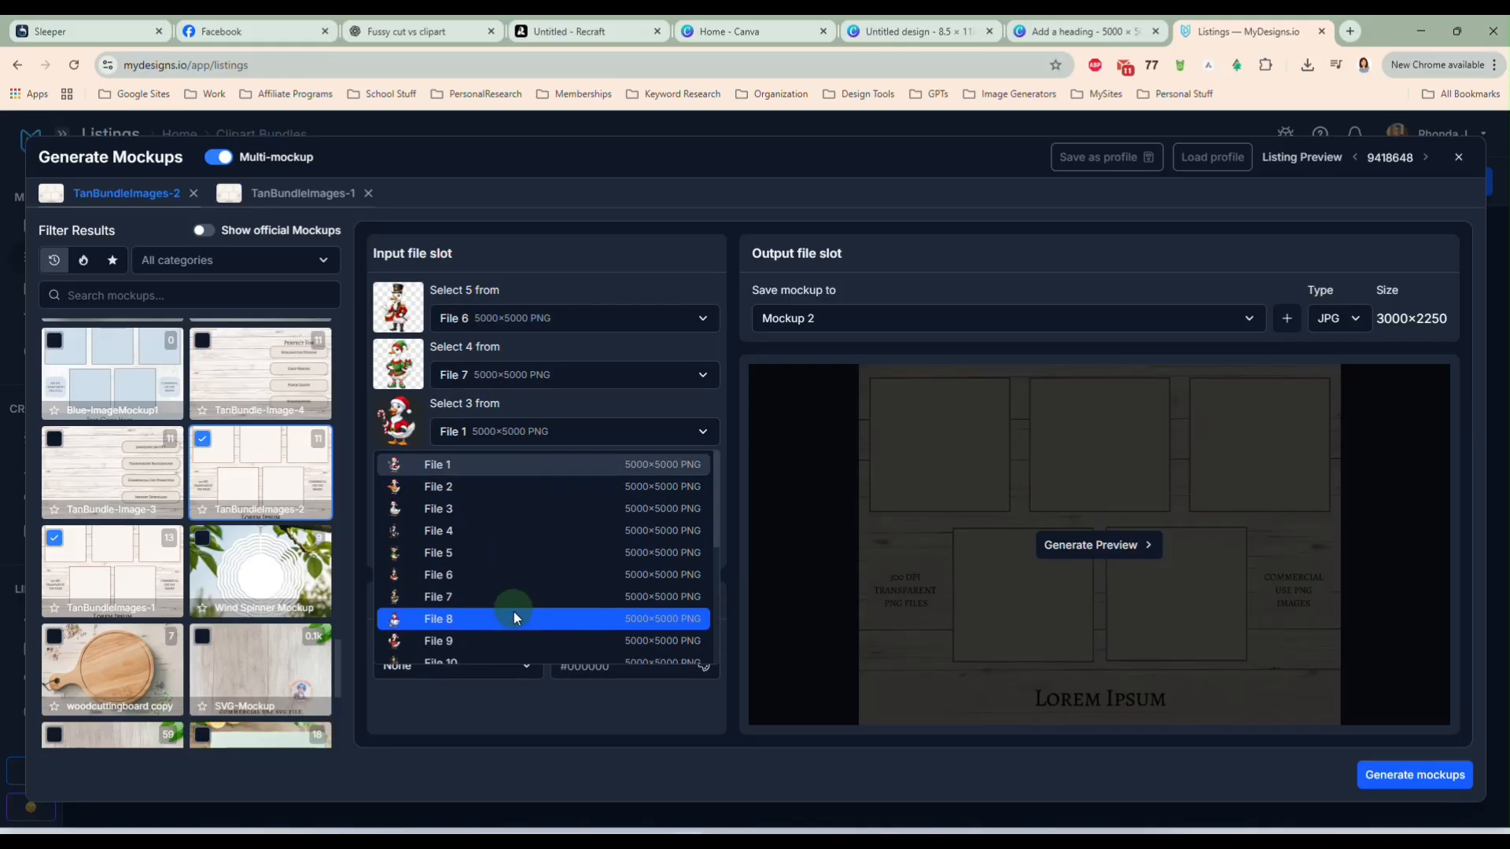
pyautogui.click(512, 613)
pyautogui.click(542, 491)
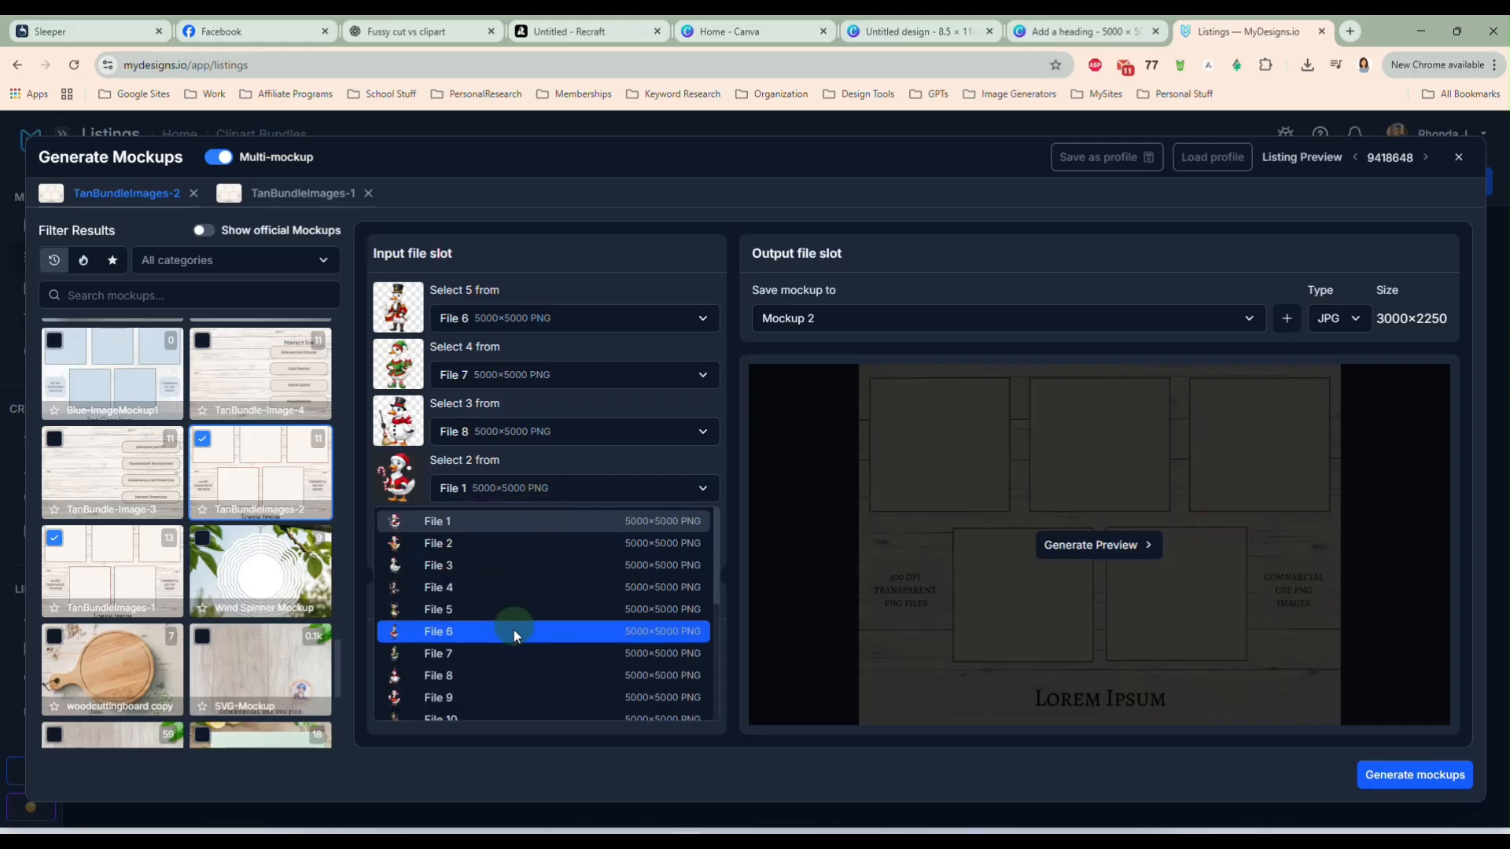
pyautogui.click(511, 692)
pyautogui.click(559, 550)
pyautogui.scroll(-2, 507, 692)
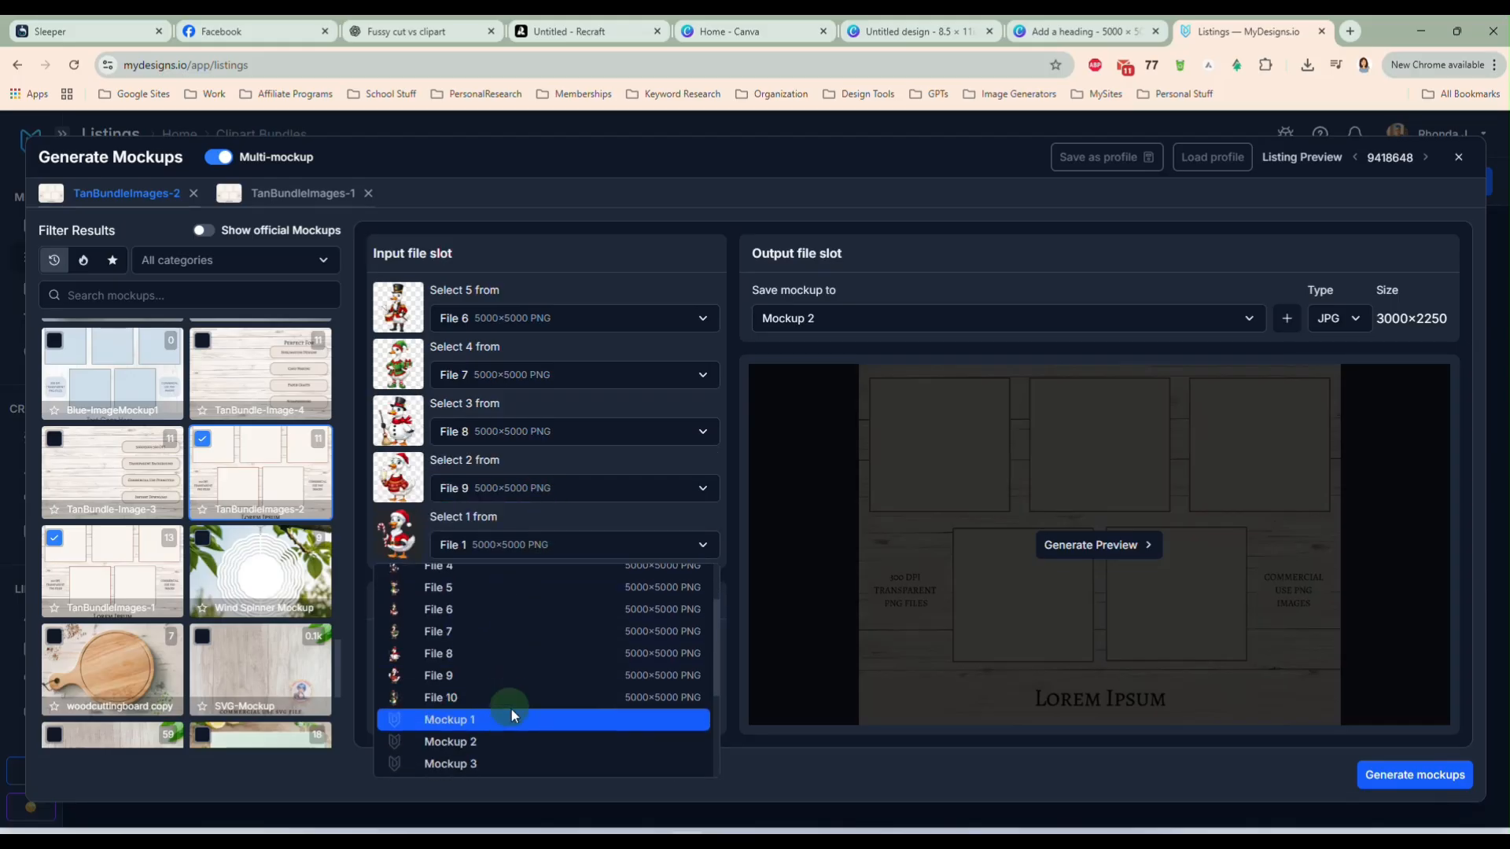
pyautogui.click(507, 697)
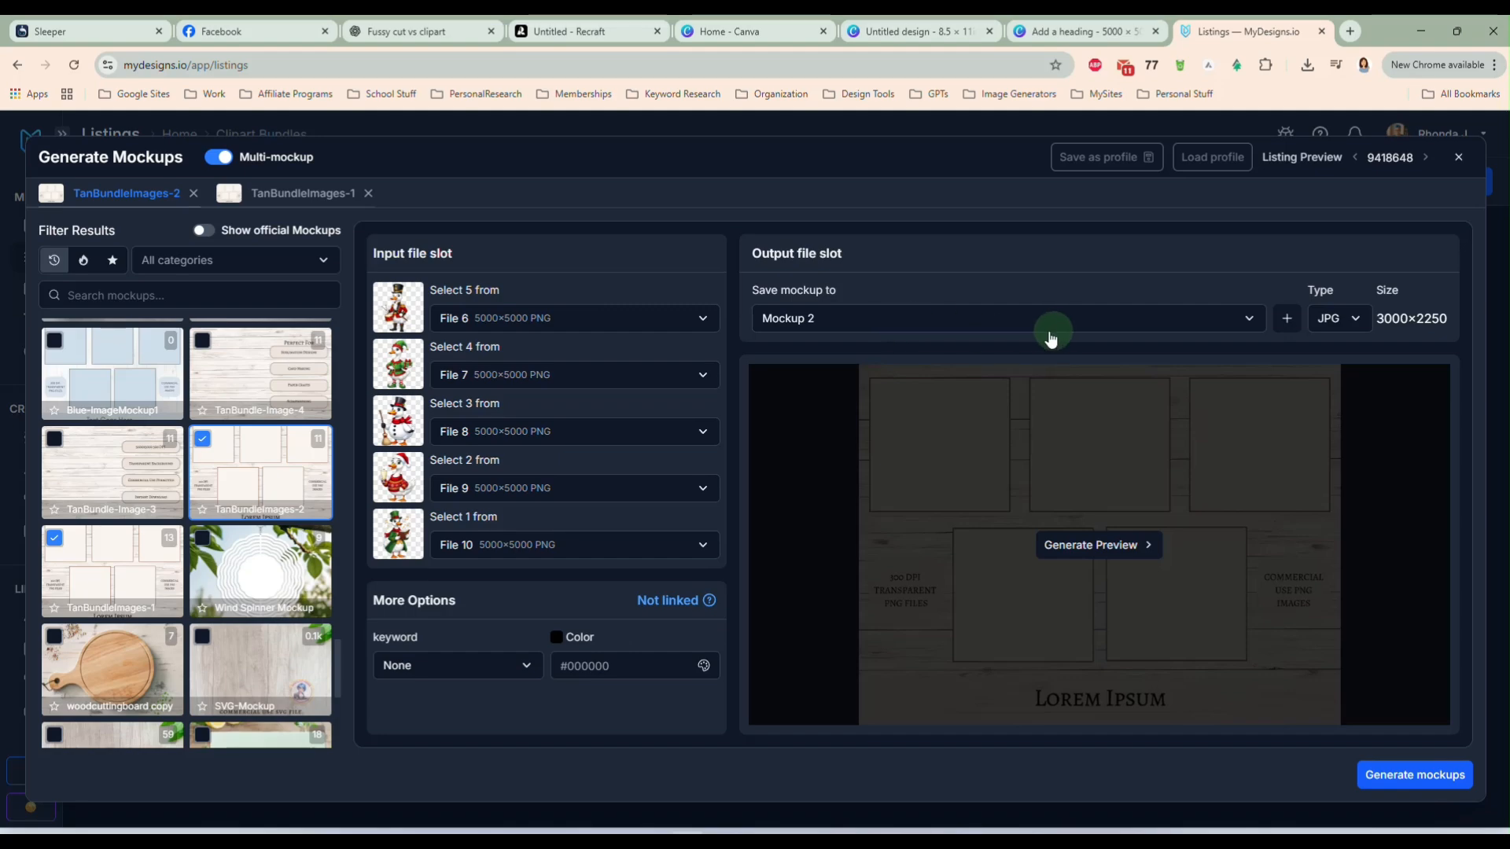
# - Add the TanBundle-Image-3 mockup, using File 4 for input 2 and File 8 for input 1
pyautogui.click(55, 452)
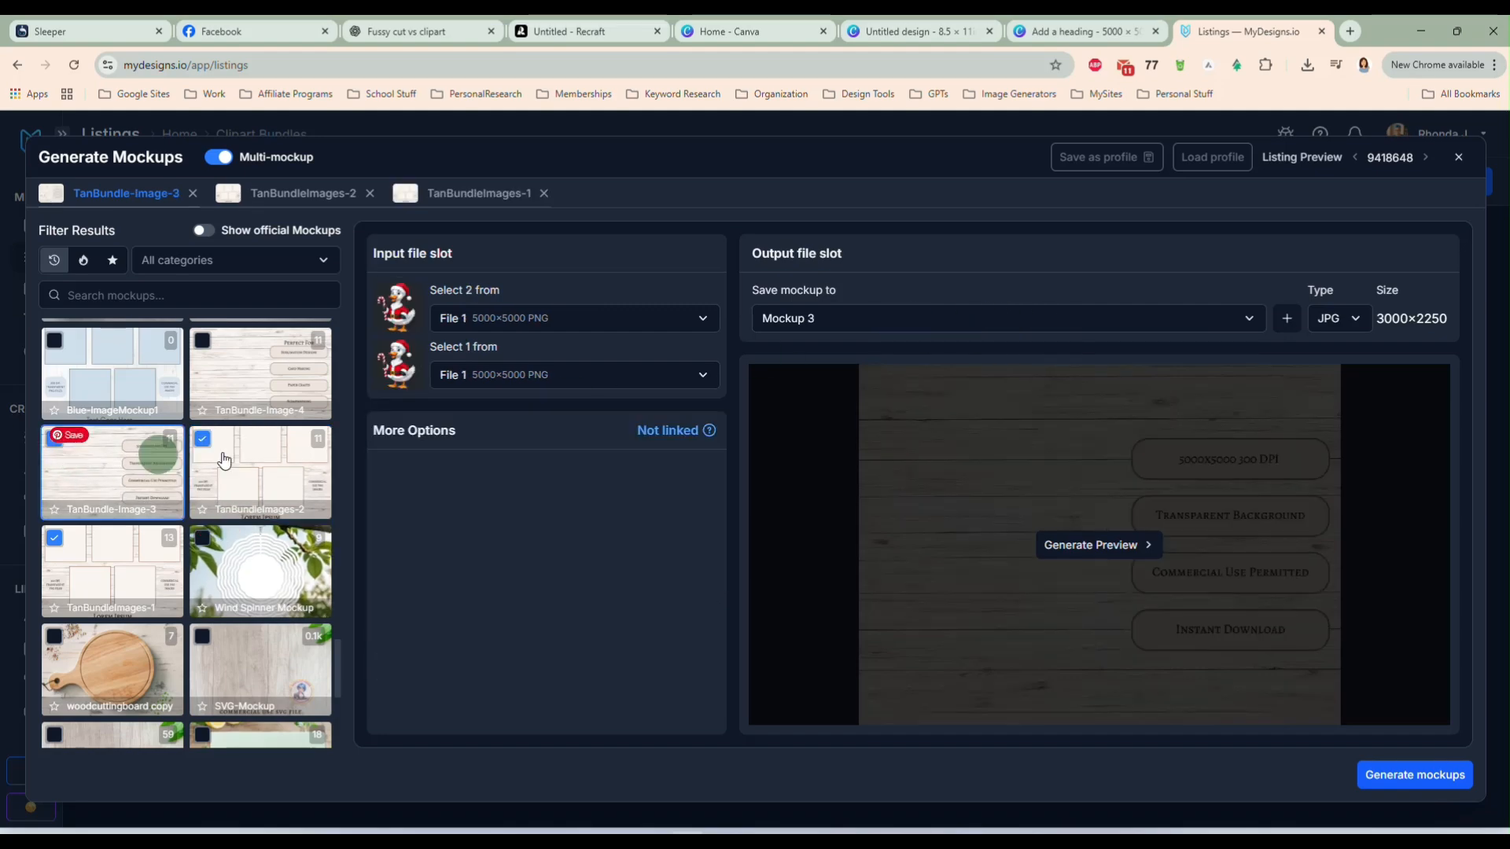
pyautogui.click(560, 316)
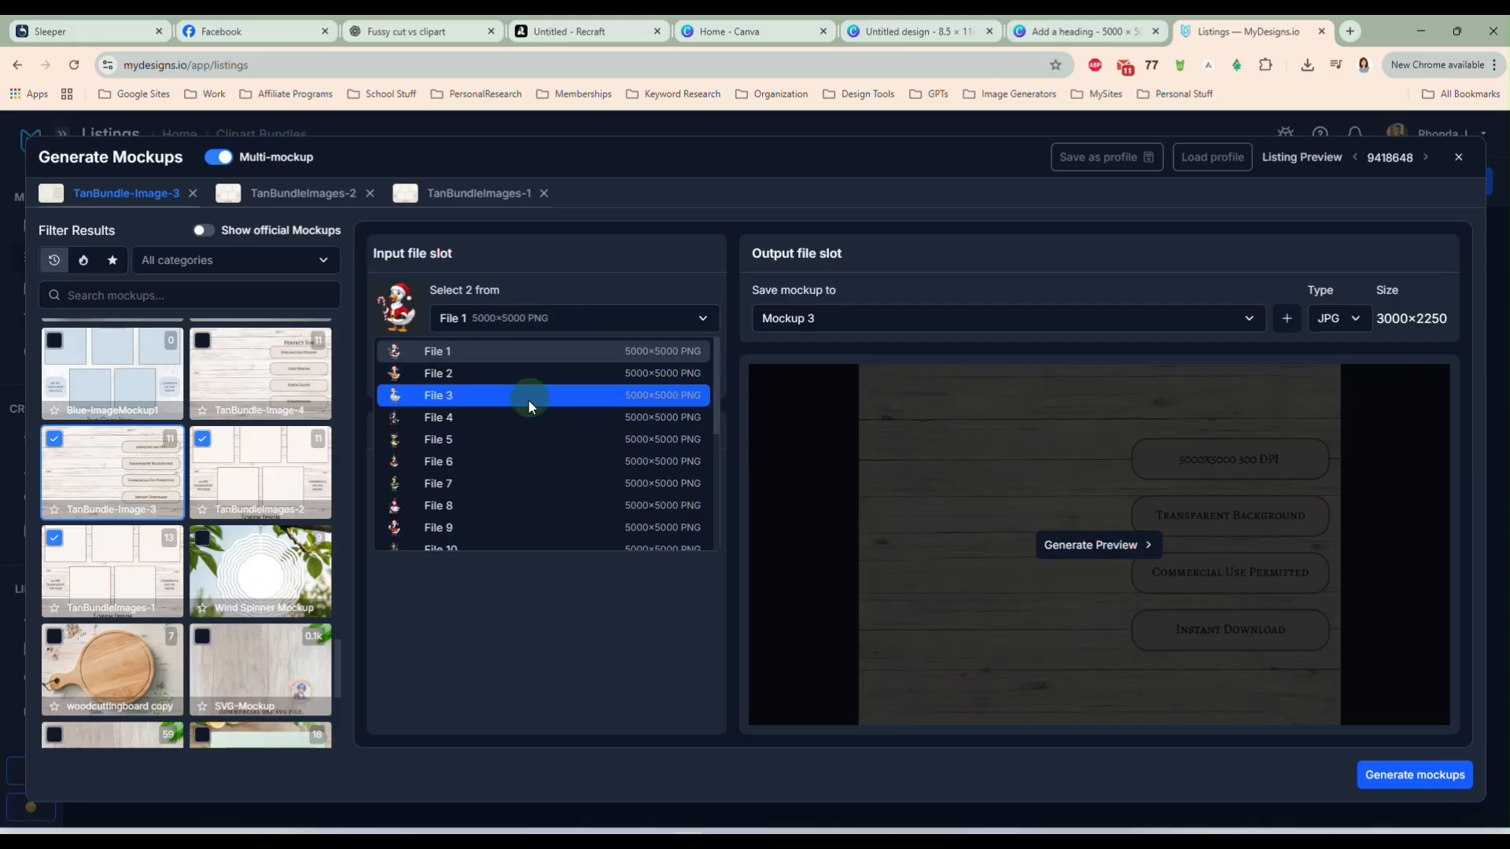
pyautogui.click(527, 417)
pyautogui.click(532, 378)
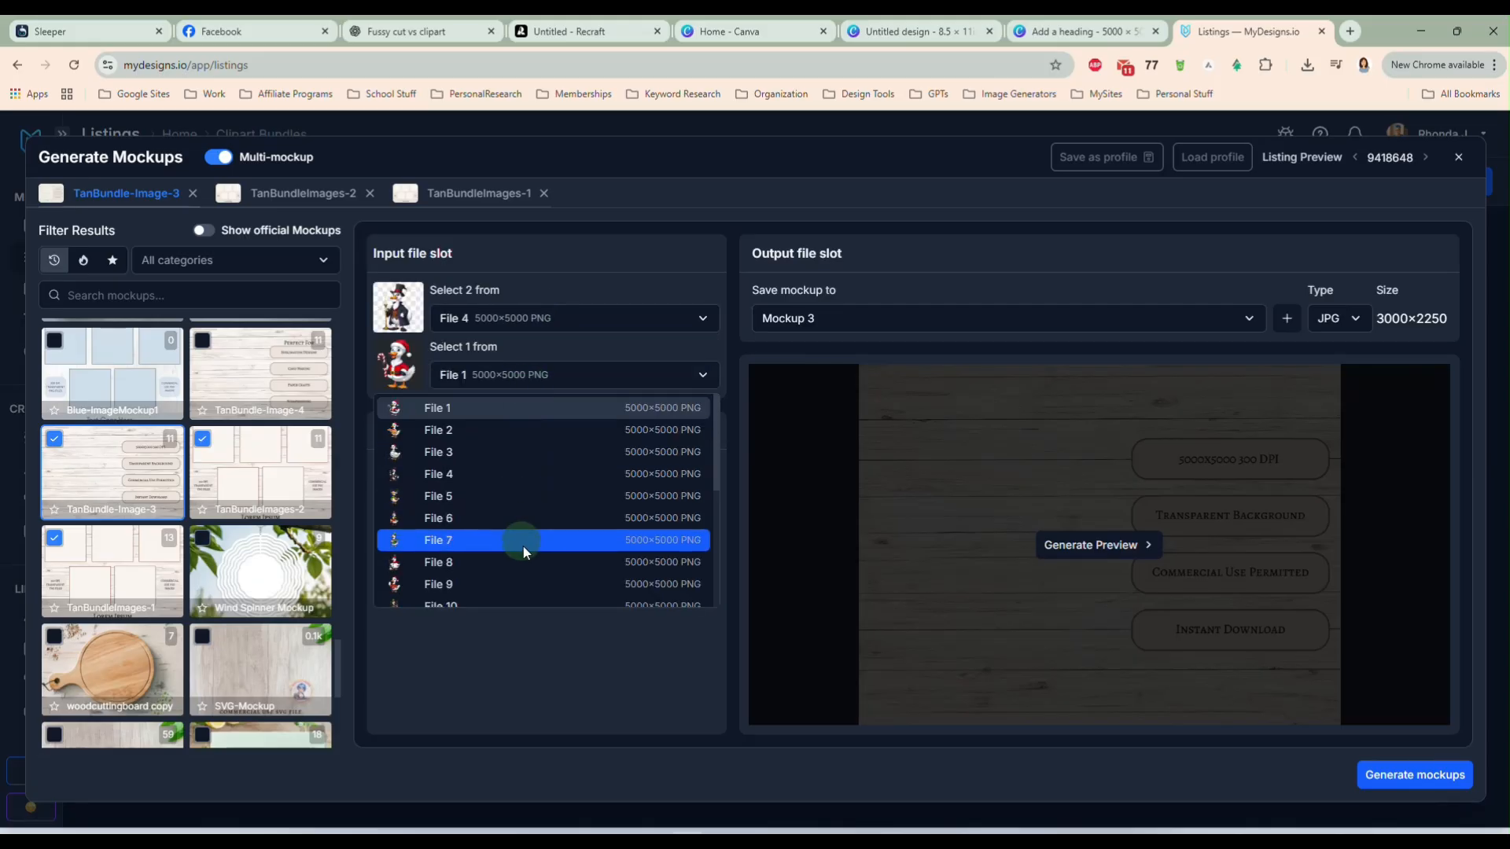
pyautogui.click(462, 552)
# - Add the TanBundle-Image-4 mockup with File 3 for input 2 and File 10 for input 1, and generate all four mockups
pyautogui.click(204, 344)
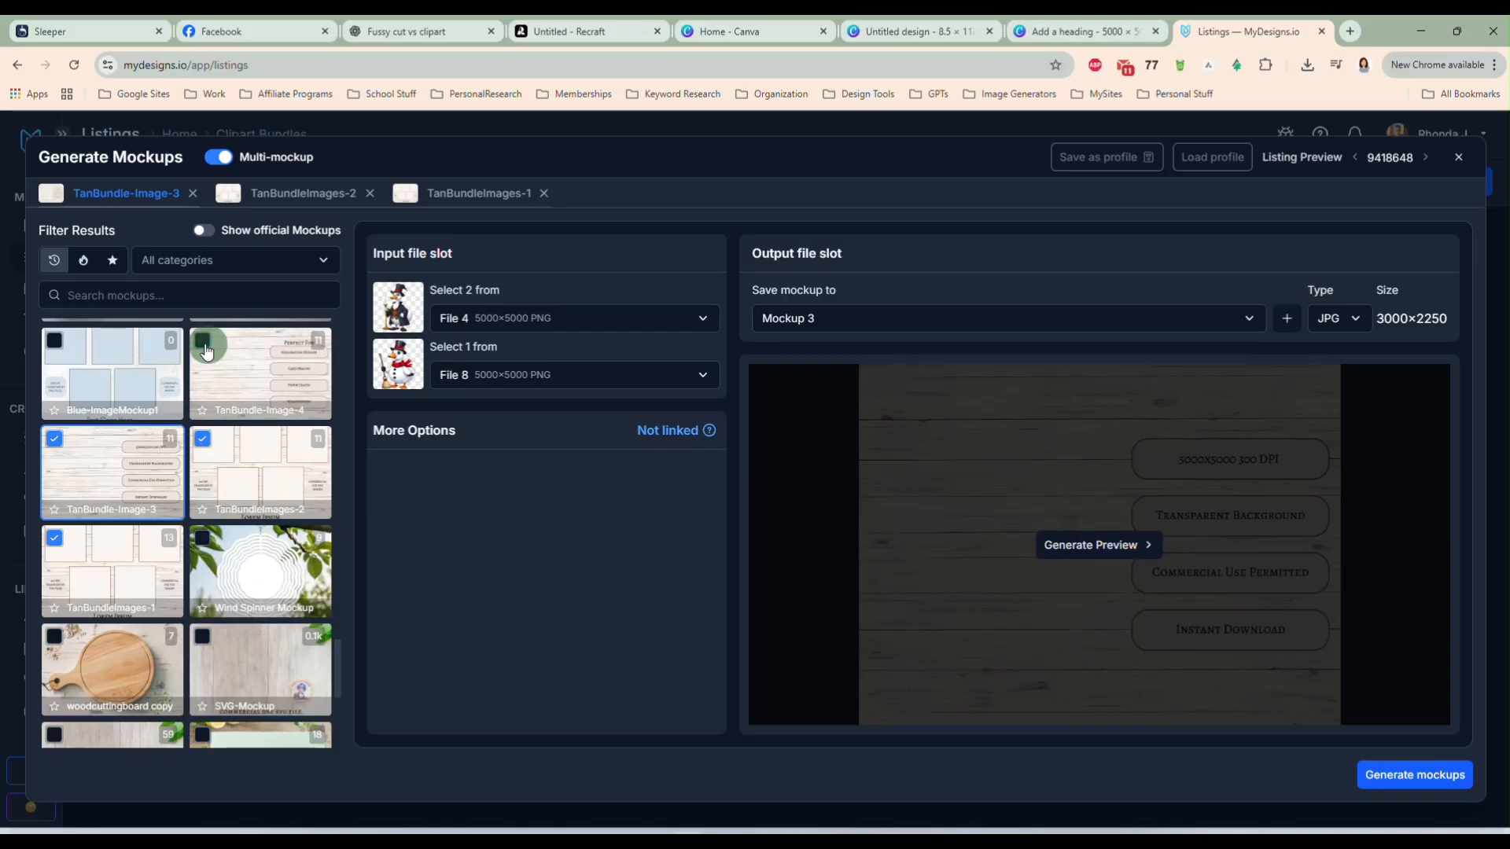
pyautogui.click(566, 319)
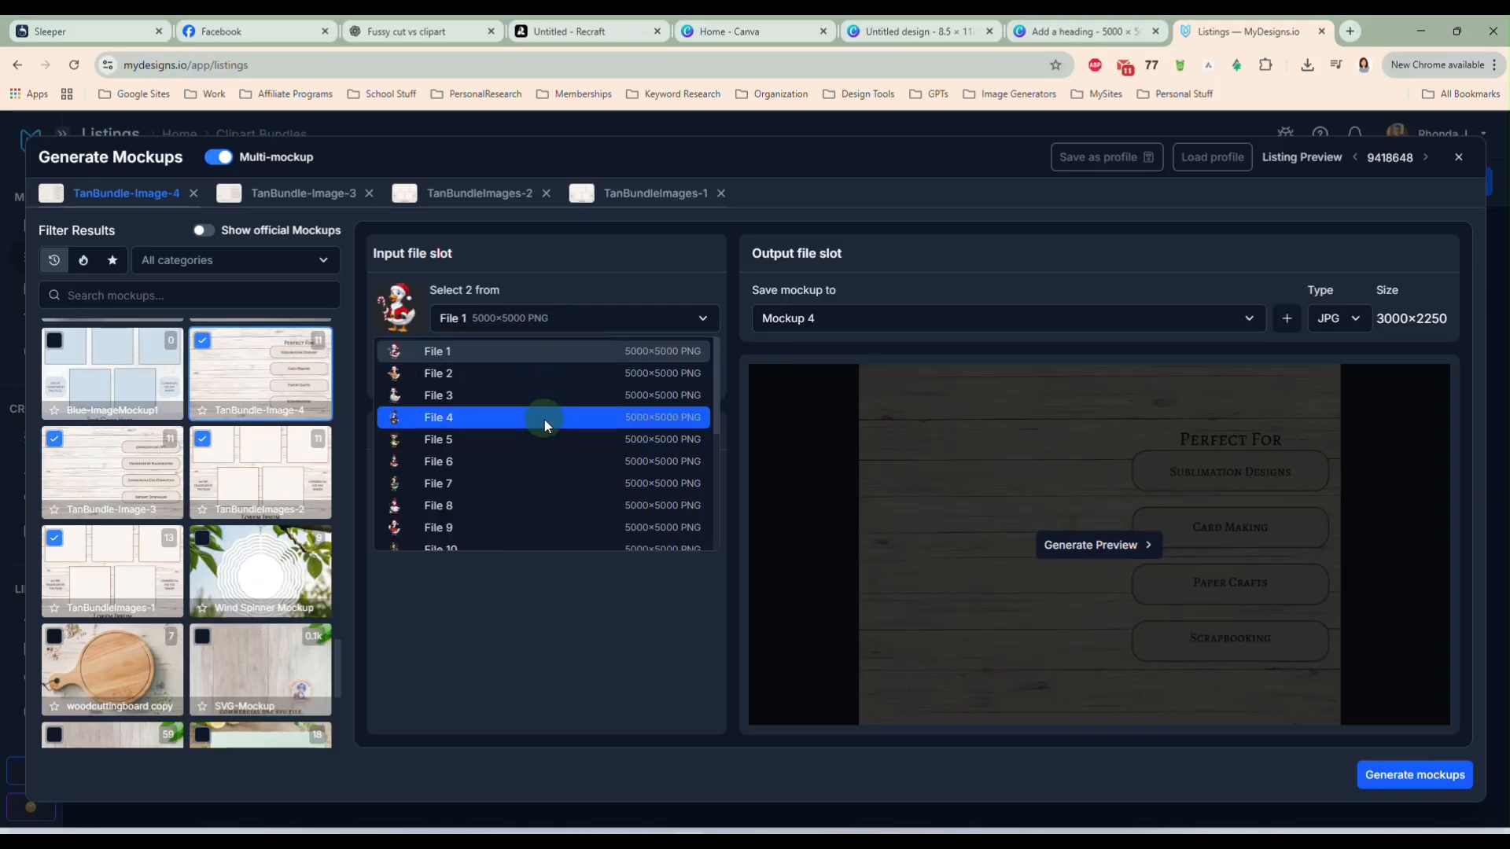
pyautogui.click(537, 399)
pyautogui.click(550, 376)
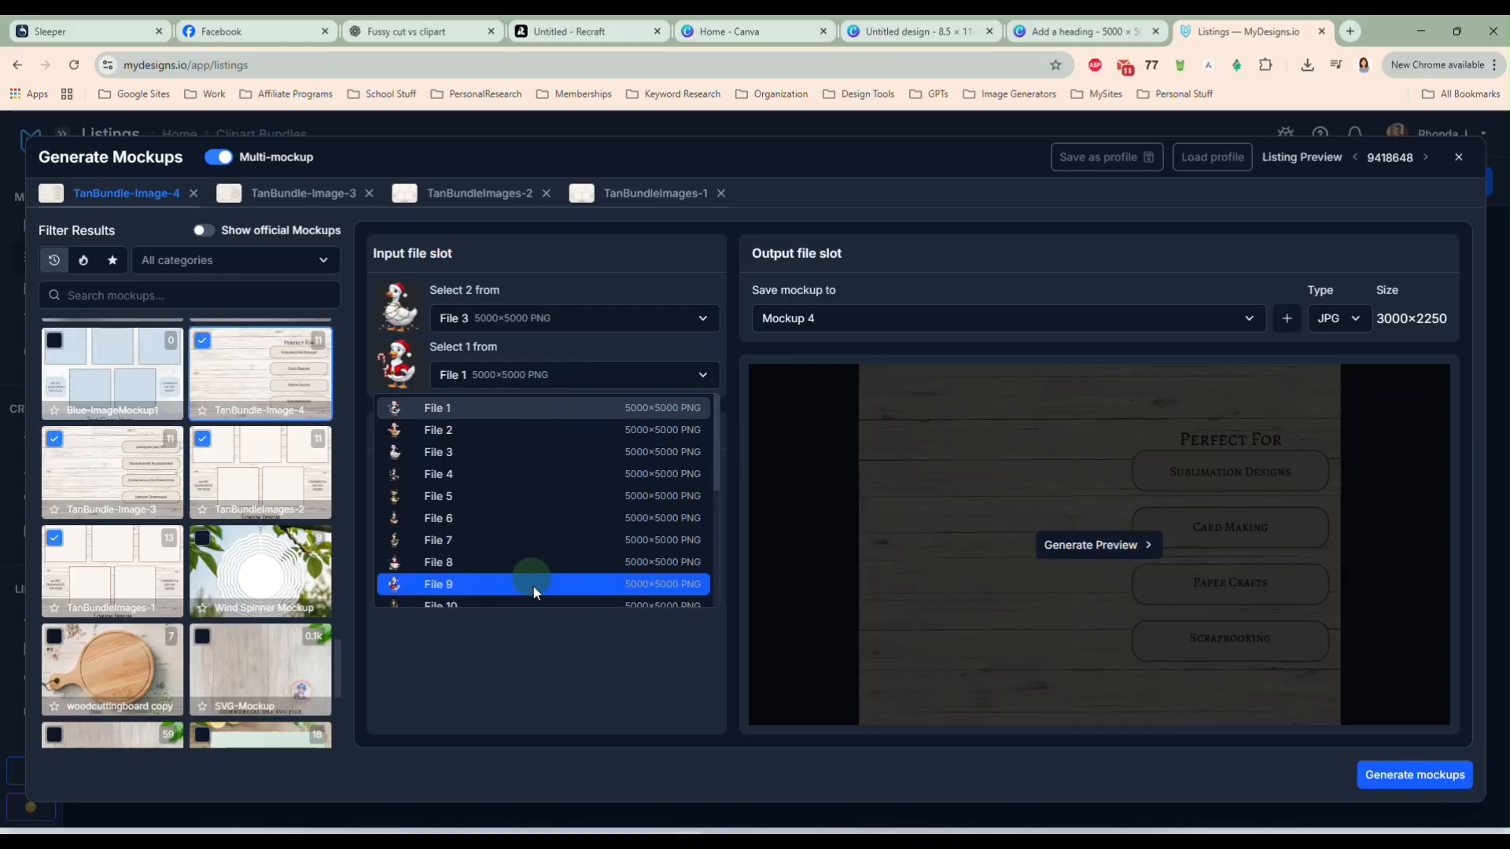
pyautogui.scroll(-2, 536, 578)
pyautogui.click(520, 527)
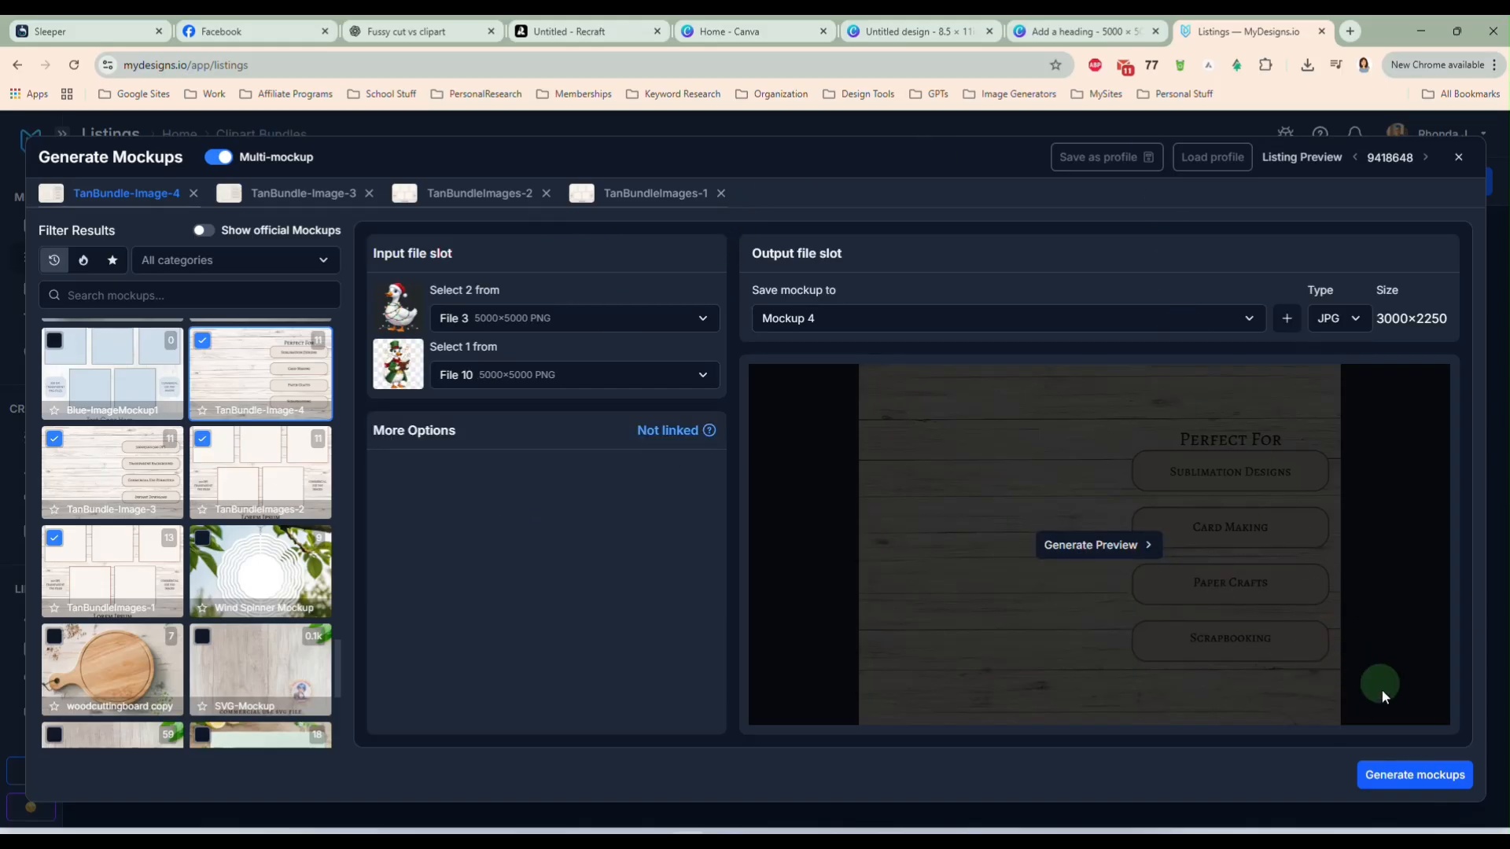
pyautogui.click(1405, 775)
pyautogui.click(794, 308)
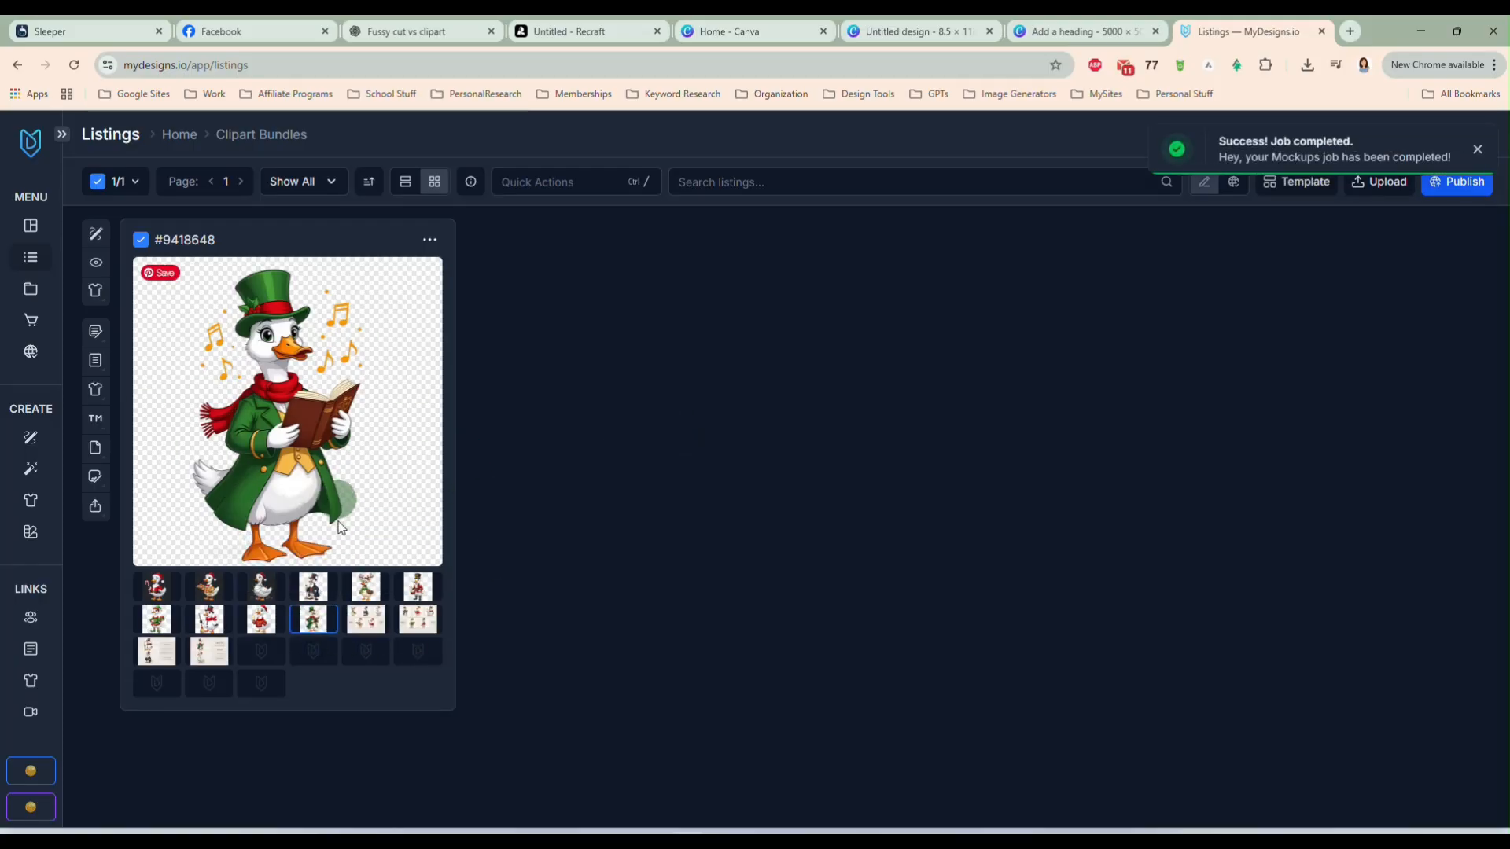
# - Preview each of the four generated mockups in the bundle listing
pyautogui.click(368, 627)
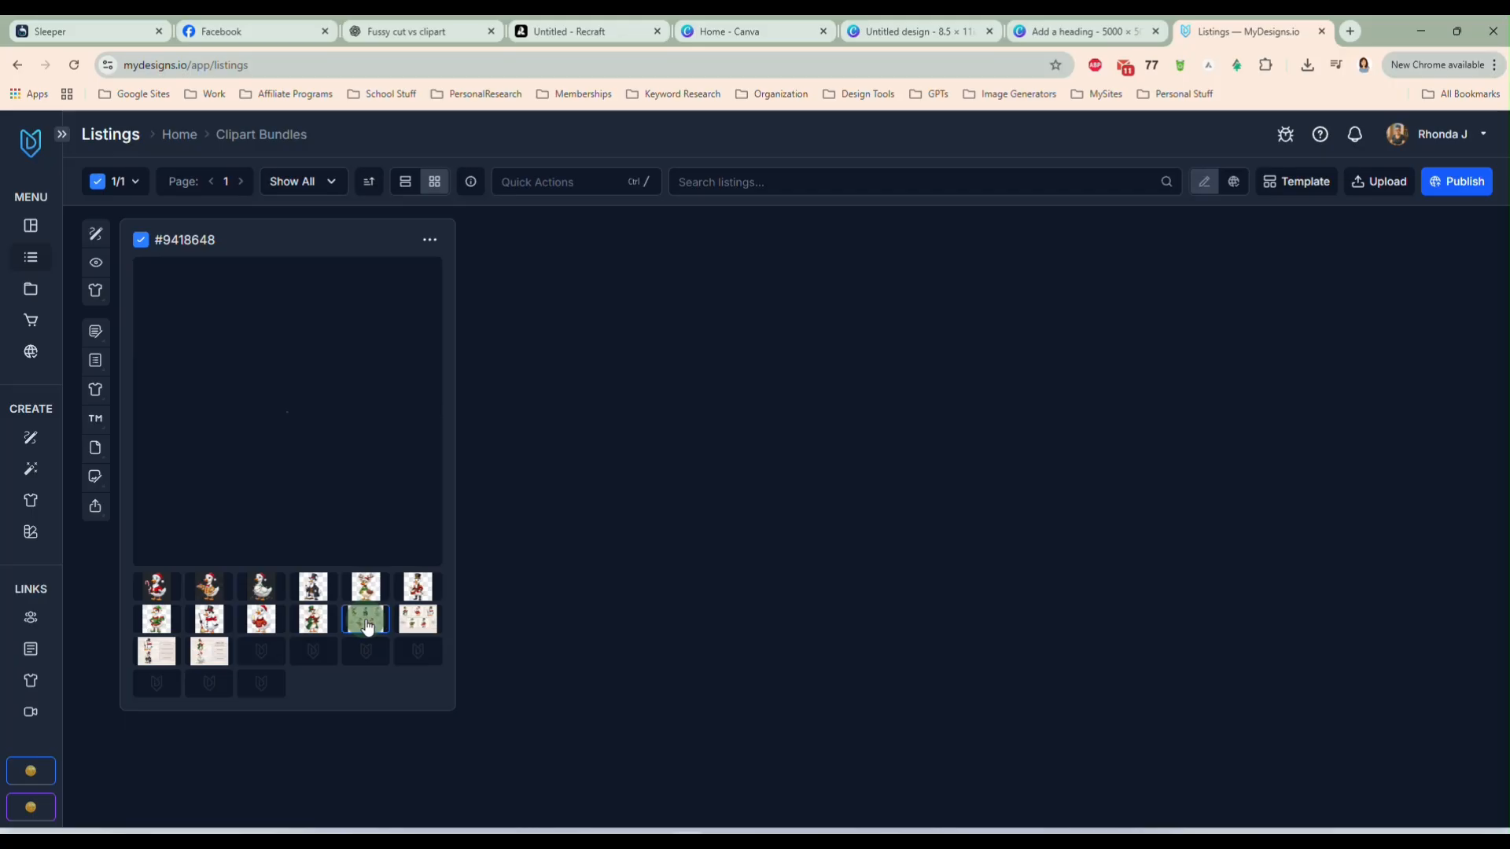
pyautogui.moveTo(359, 625); pyautogui.dragTo(421, 629)
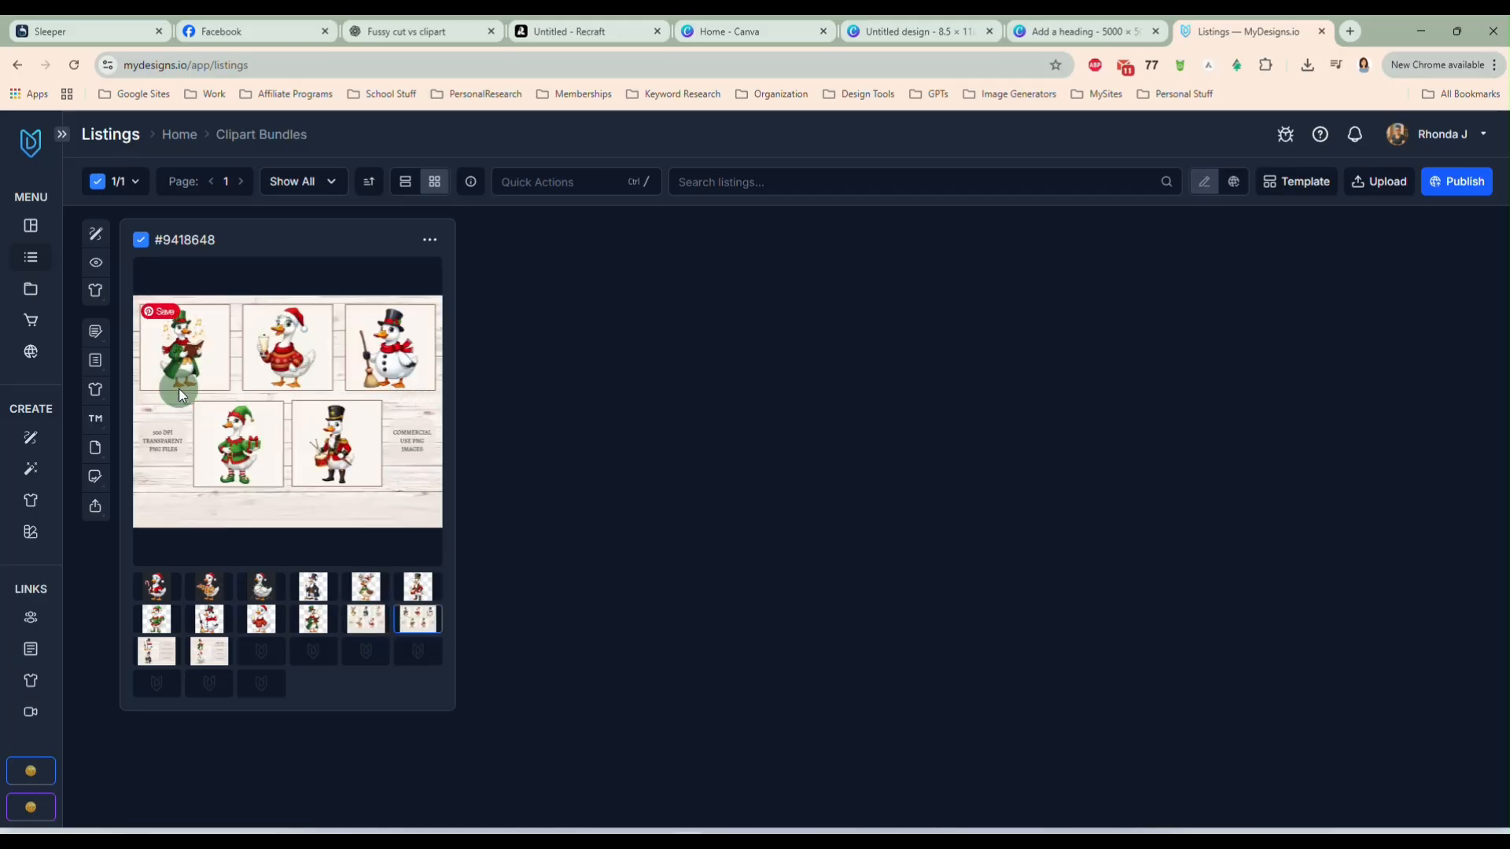
pyautogui.click(156, 651)
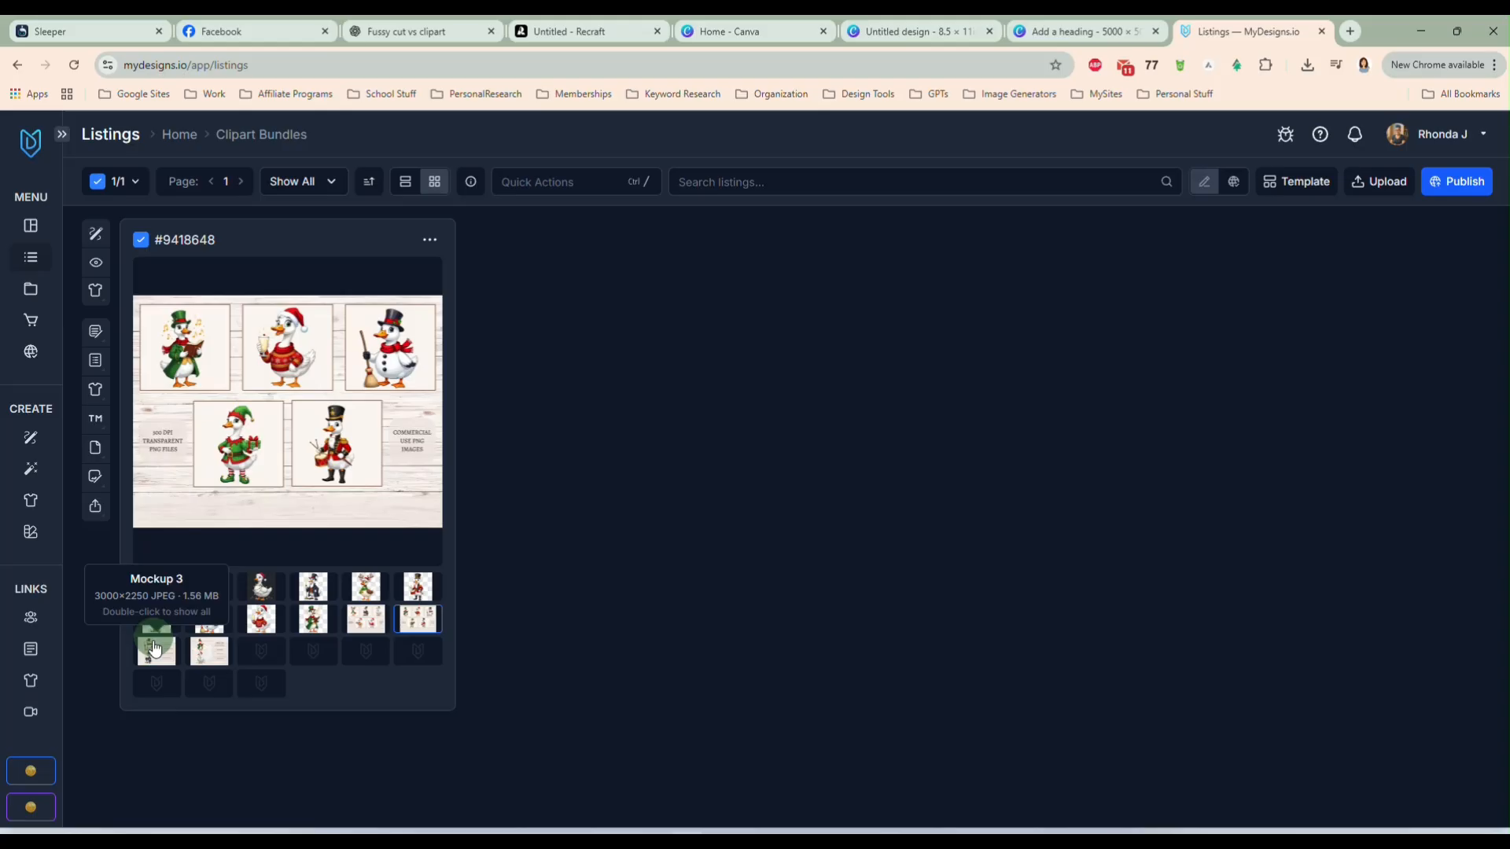
pyautogui.click(211, 652)
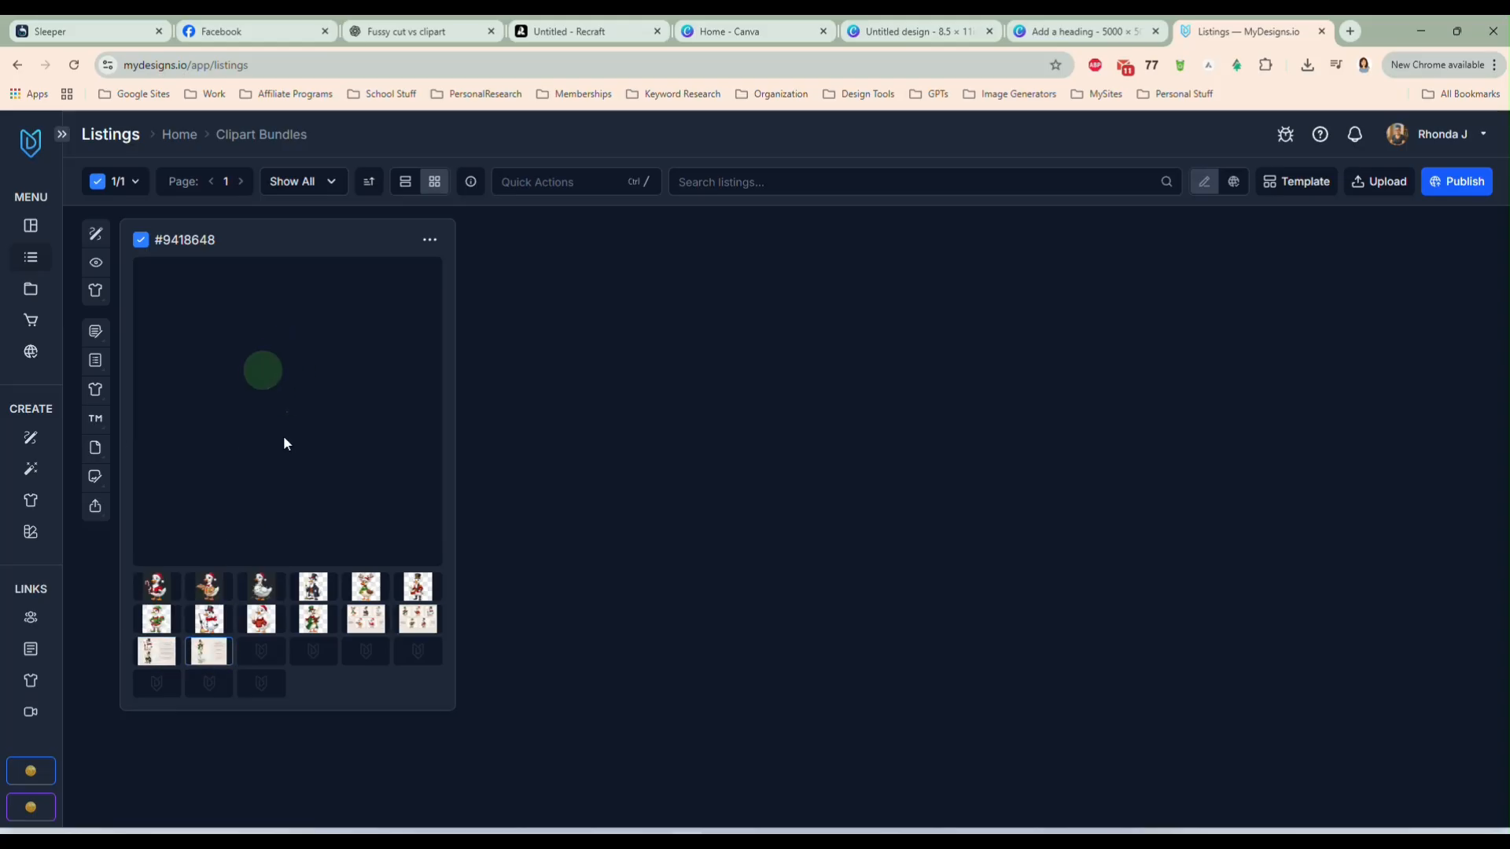
# - Upload ChristmasGoosePNG.png and FussyCutPNG.png to File 1 as two new listings in Clipart Bundles
pyautogui.click(365, 619)
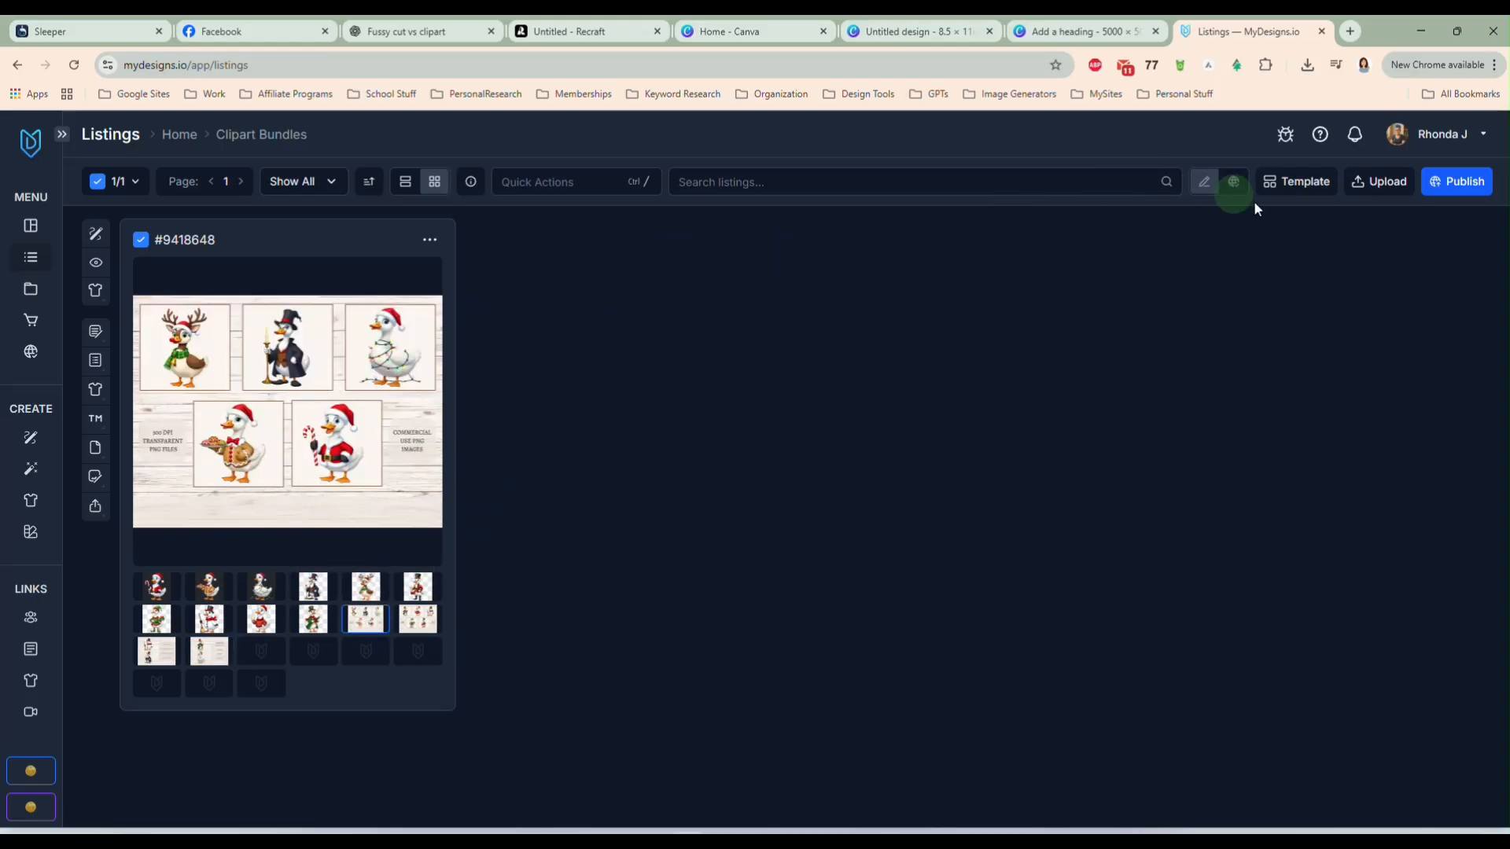
pyautogui.click(1384, 185)
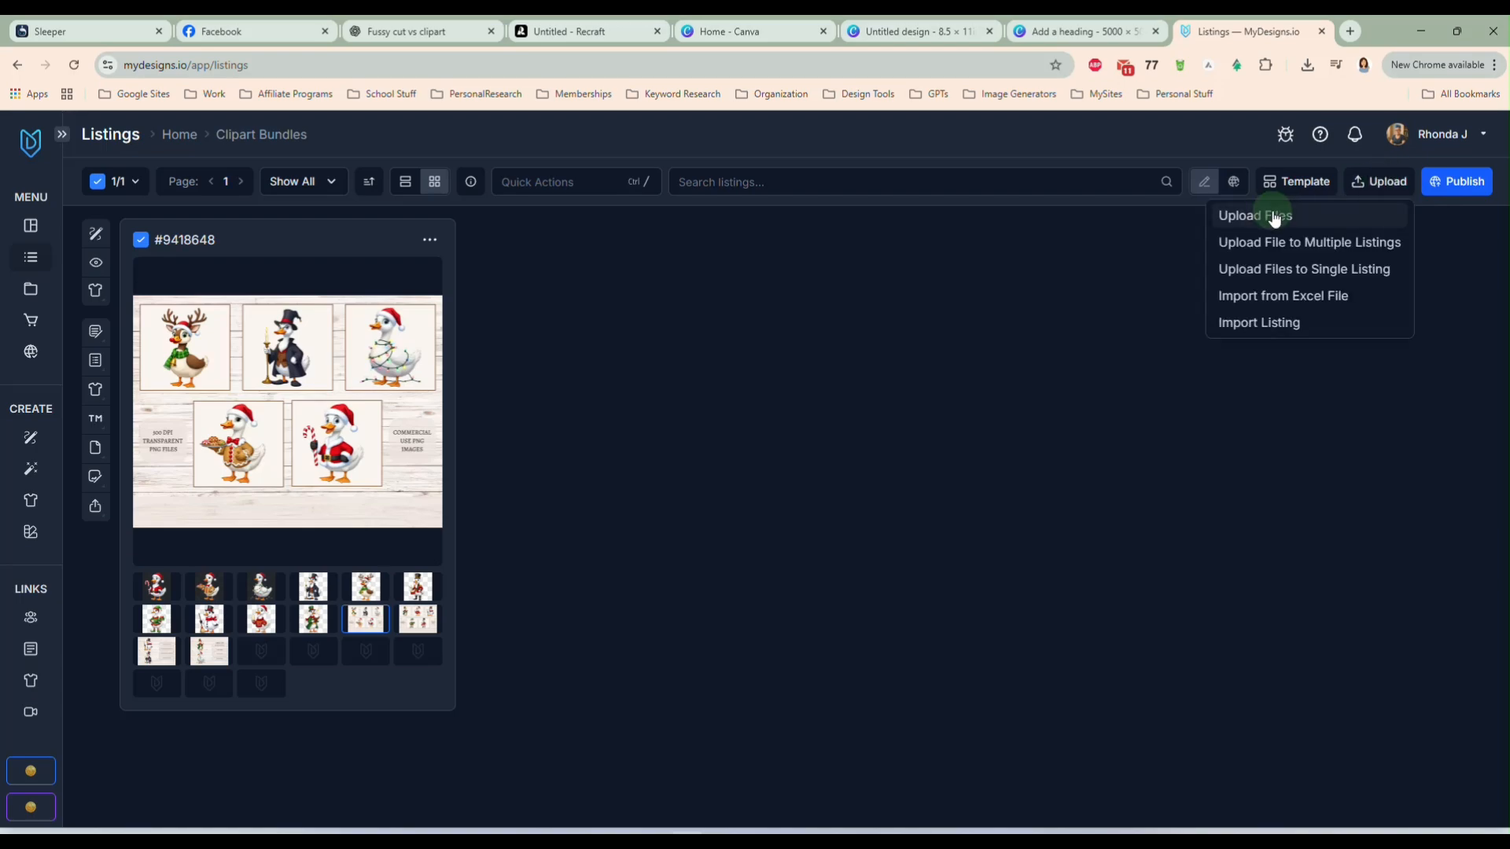
pyautogui.click(1269, 213)
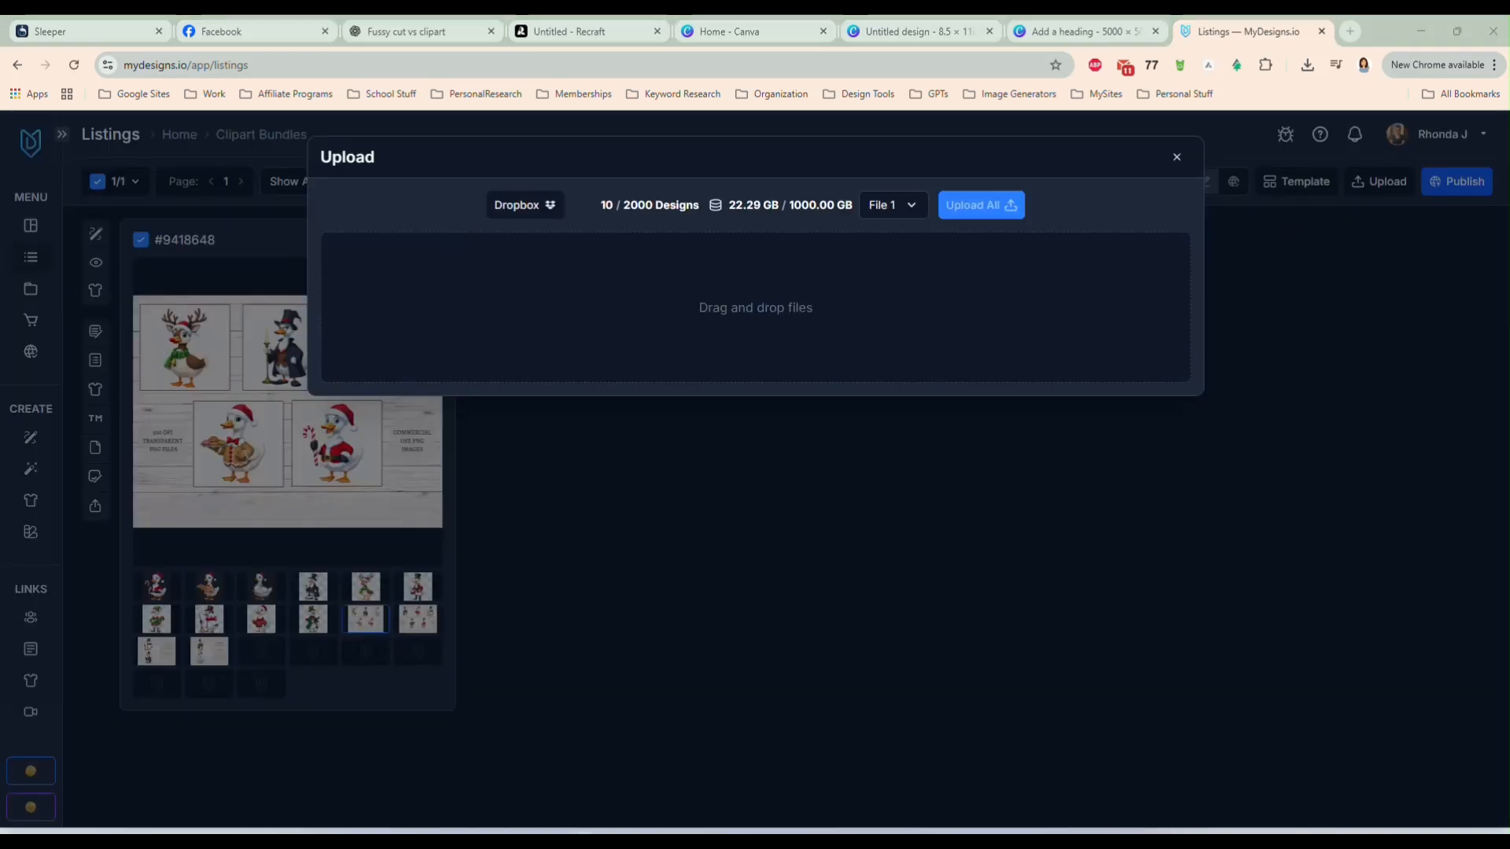
pyautogui.moveTo(1038, 302); pyautogui.dragTo(832, 312)
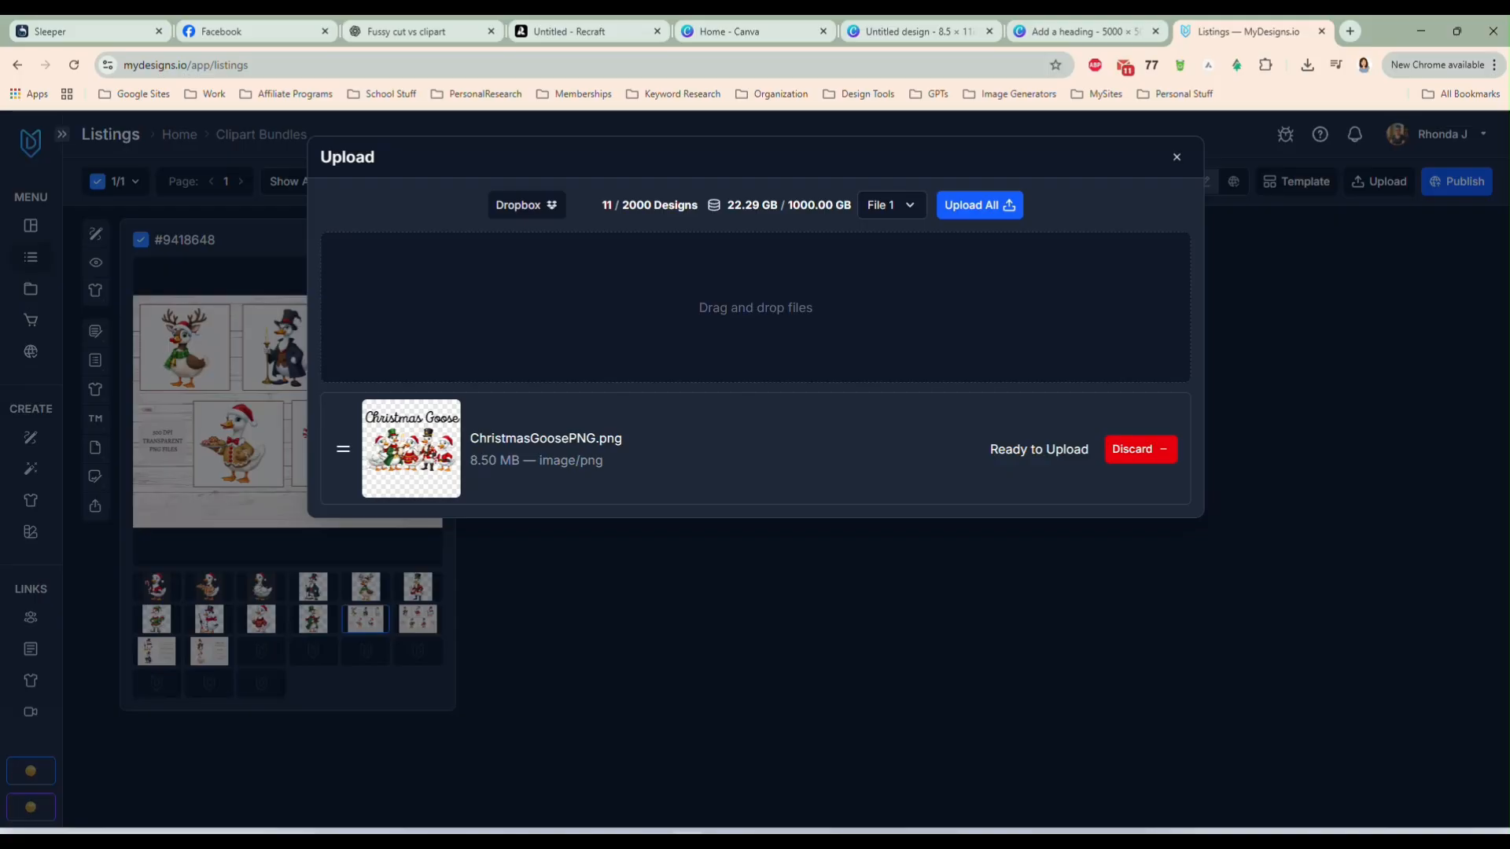
pyautogui.moveTo(1509, 337); pyautogui.dragTo(880, 336)
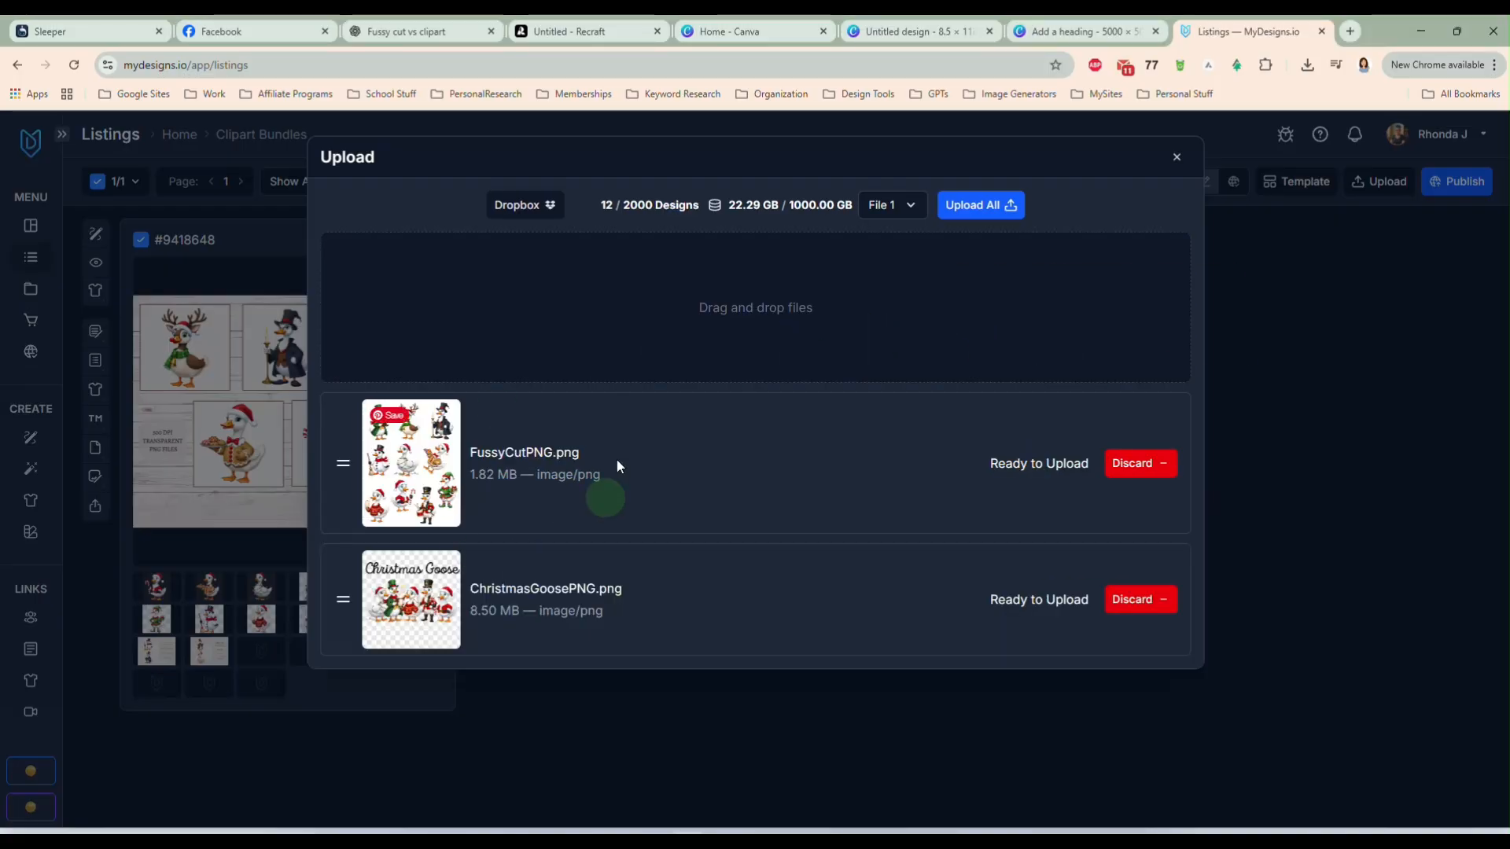
pyautogui.click(974, 206)
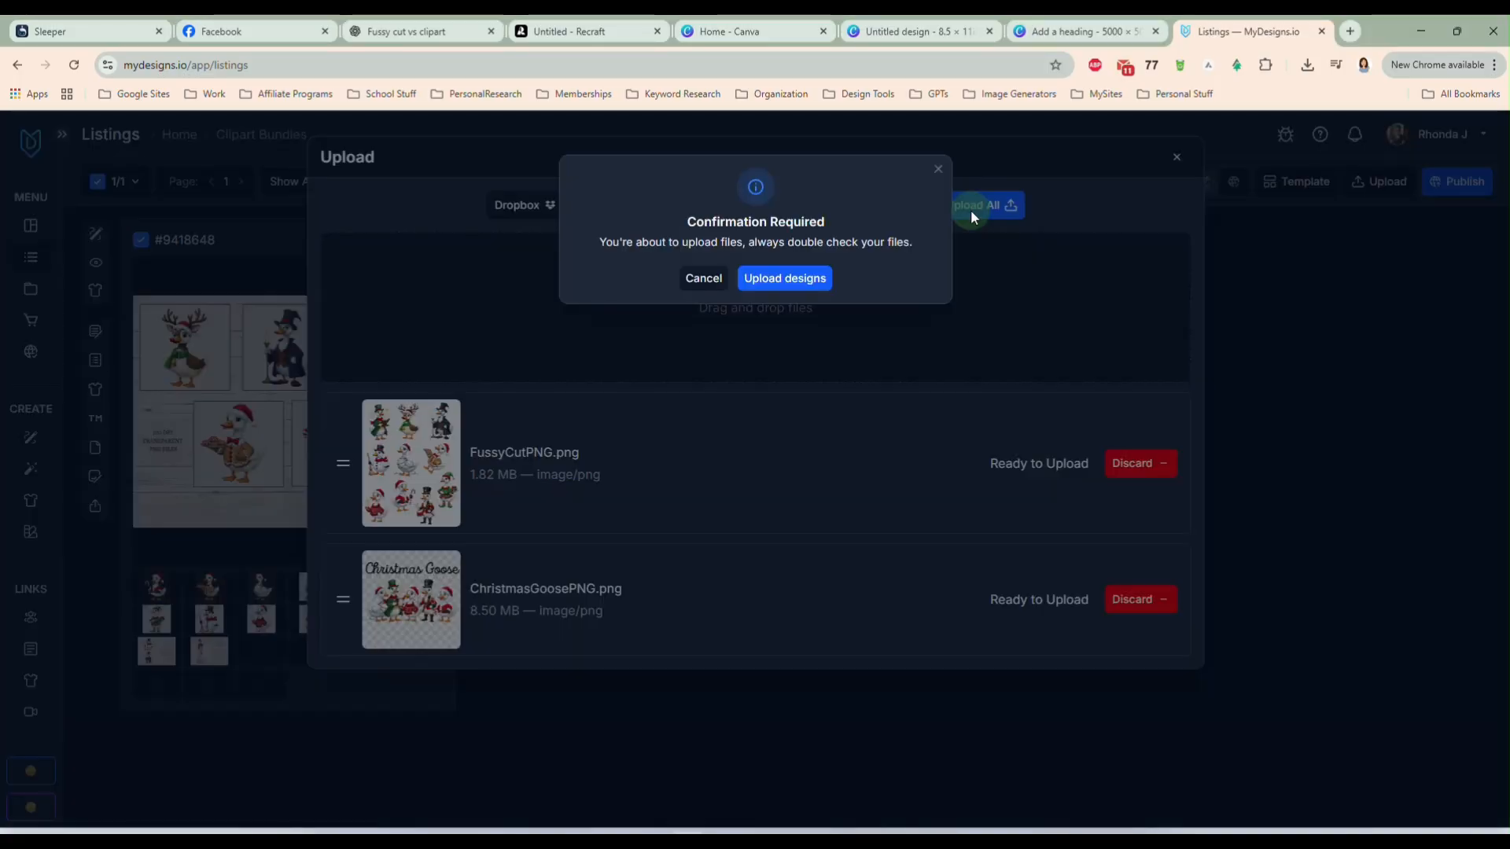
pyautogui.click(788, 279)
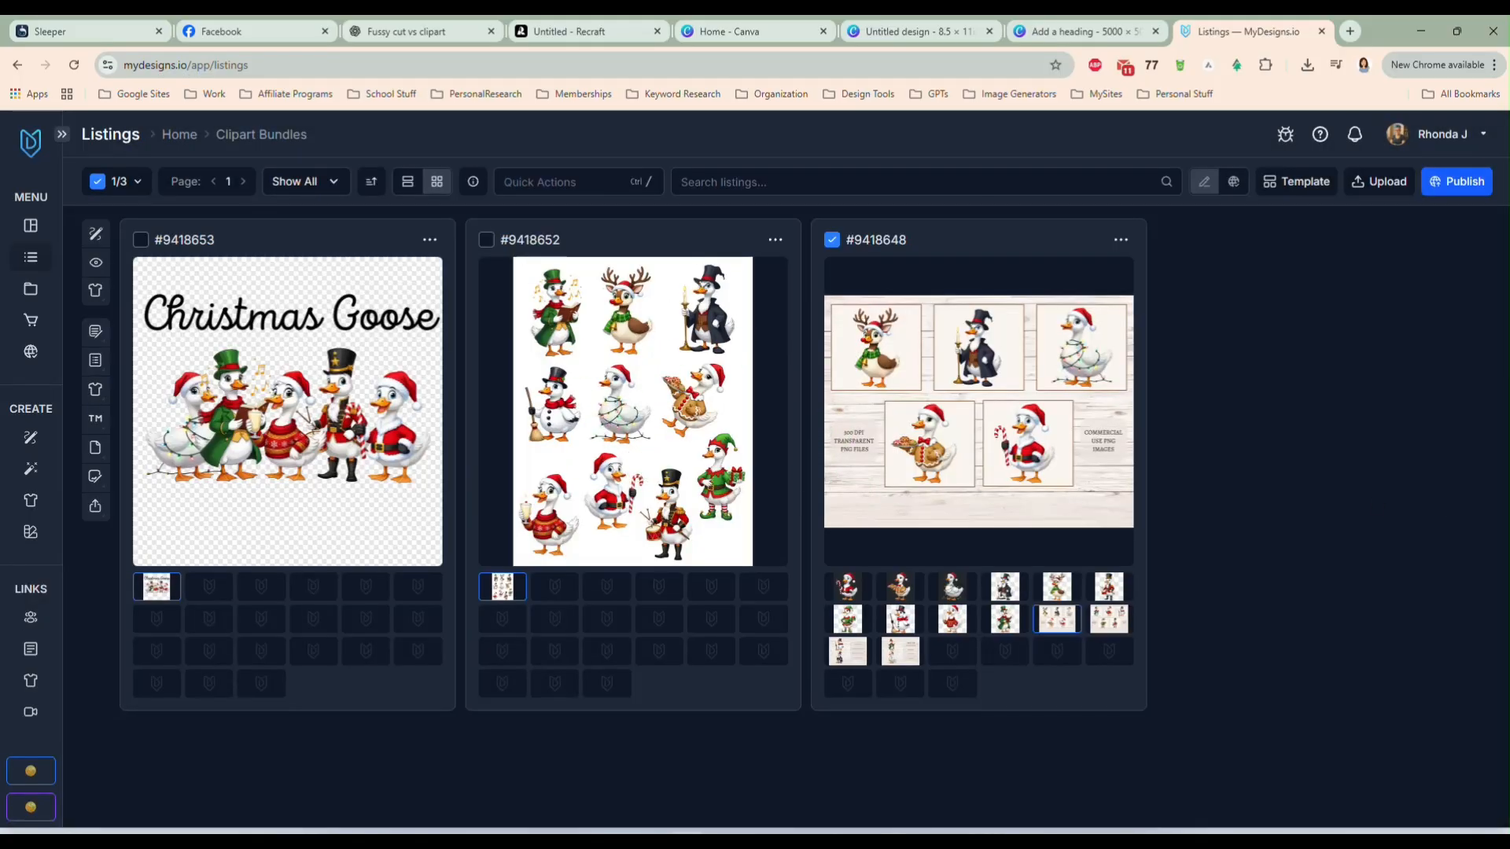
# - Add the second goose sheet image to File 2 and the PDF to File 3 of the FussyCut listing, and check its three files
pyautogui.moveTo(794, 589); pyautogui.dragTo(557, 591)
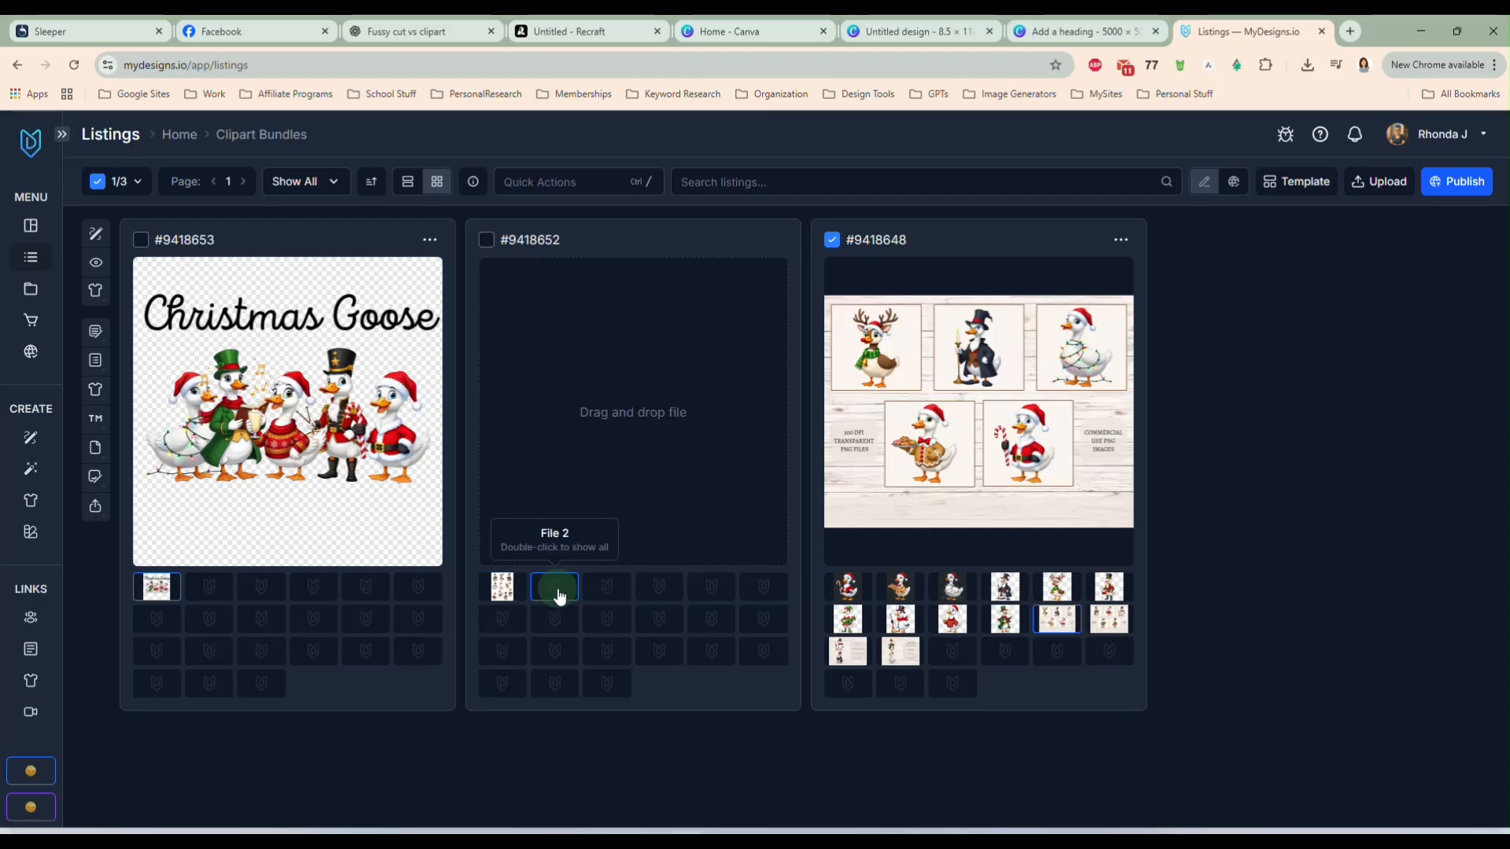
pyautogui.moveTo(1508, 330); pyautogui.dragTo(672, 446)
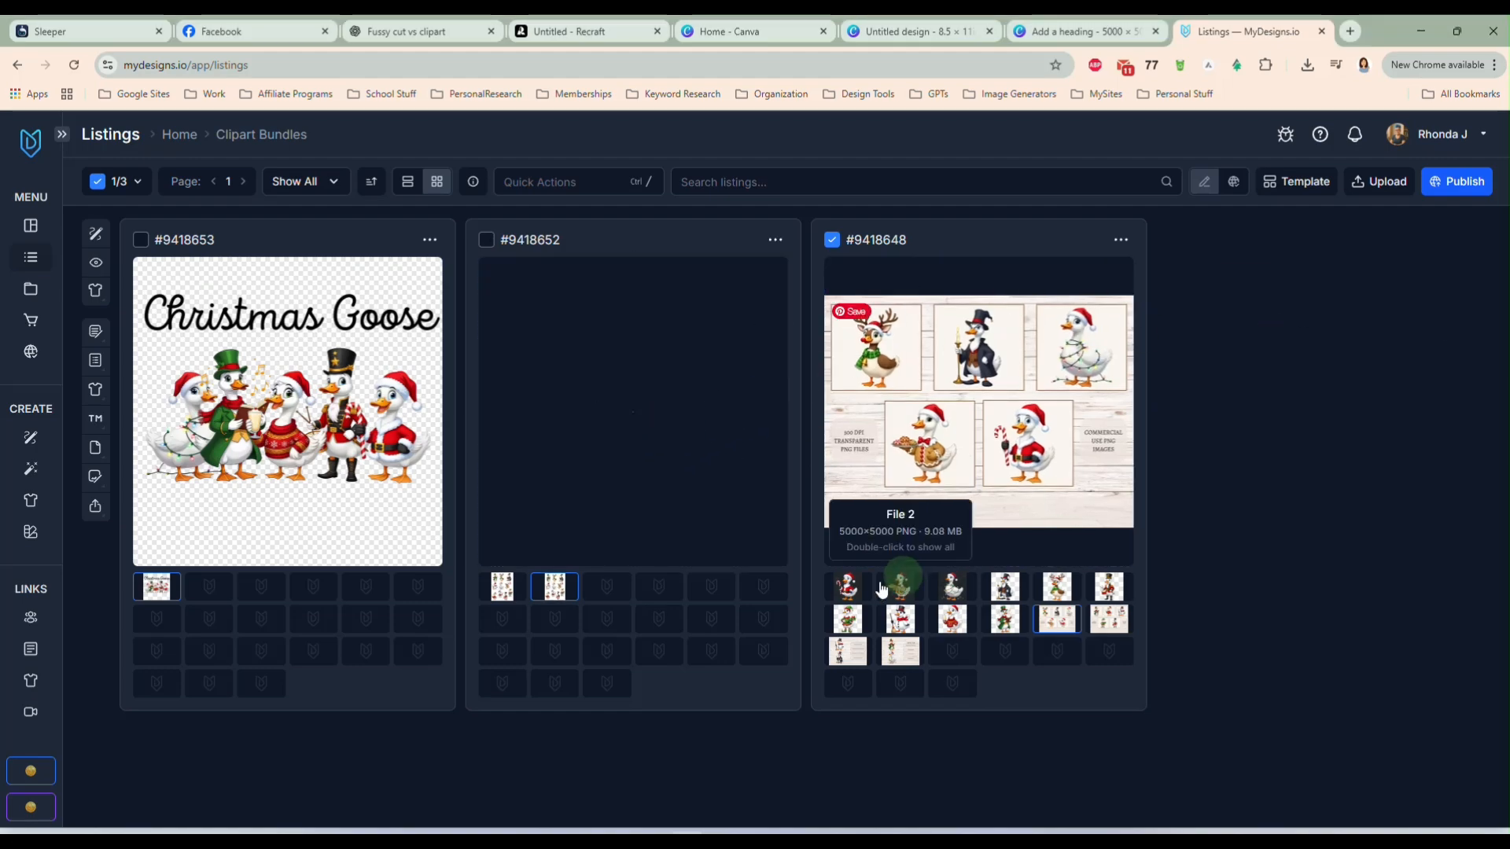
pyautogui.click(601, 588)
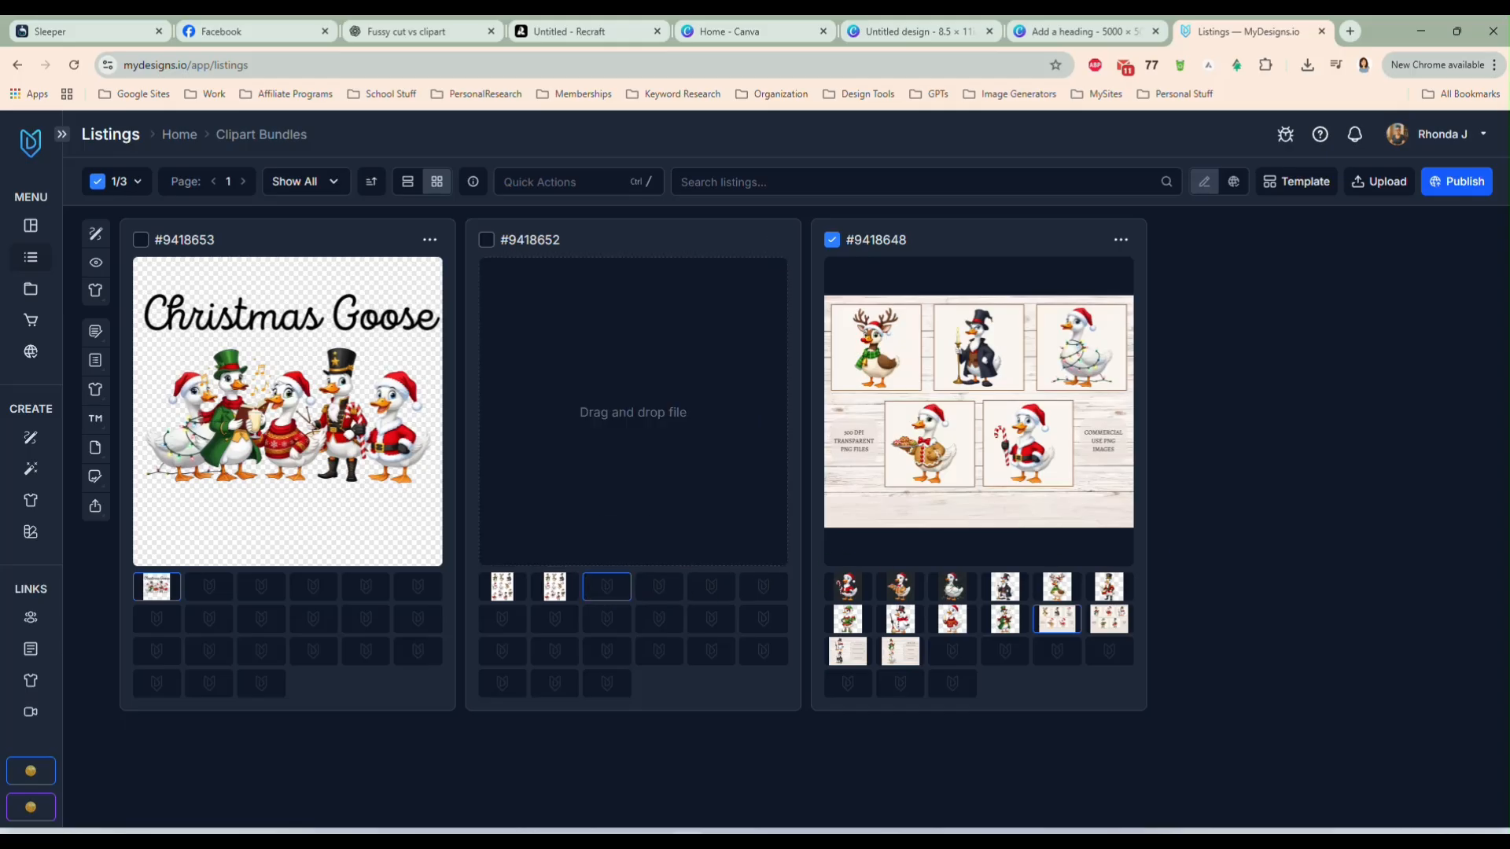
pyautogui.moveTo(1509, 359); pyautogui.dragTo(532, 489)
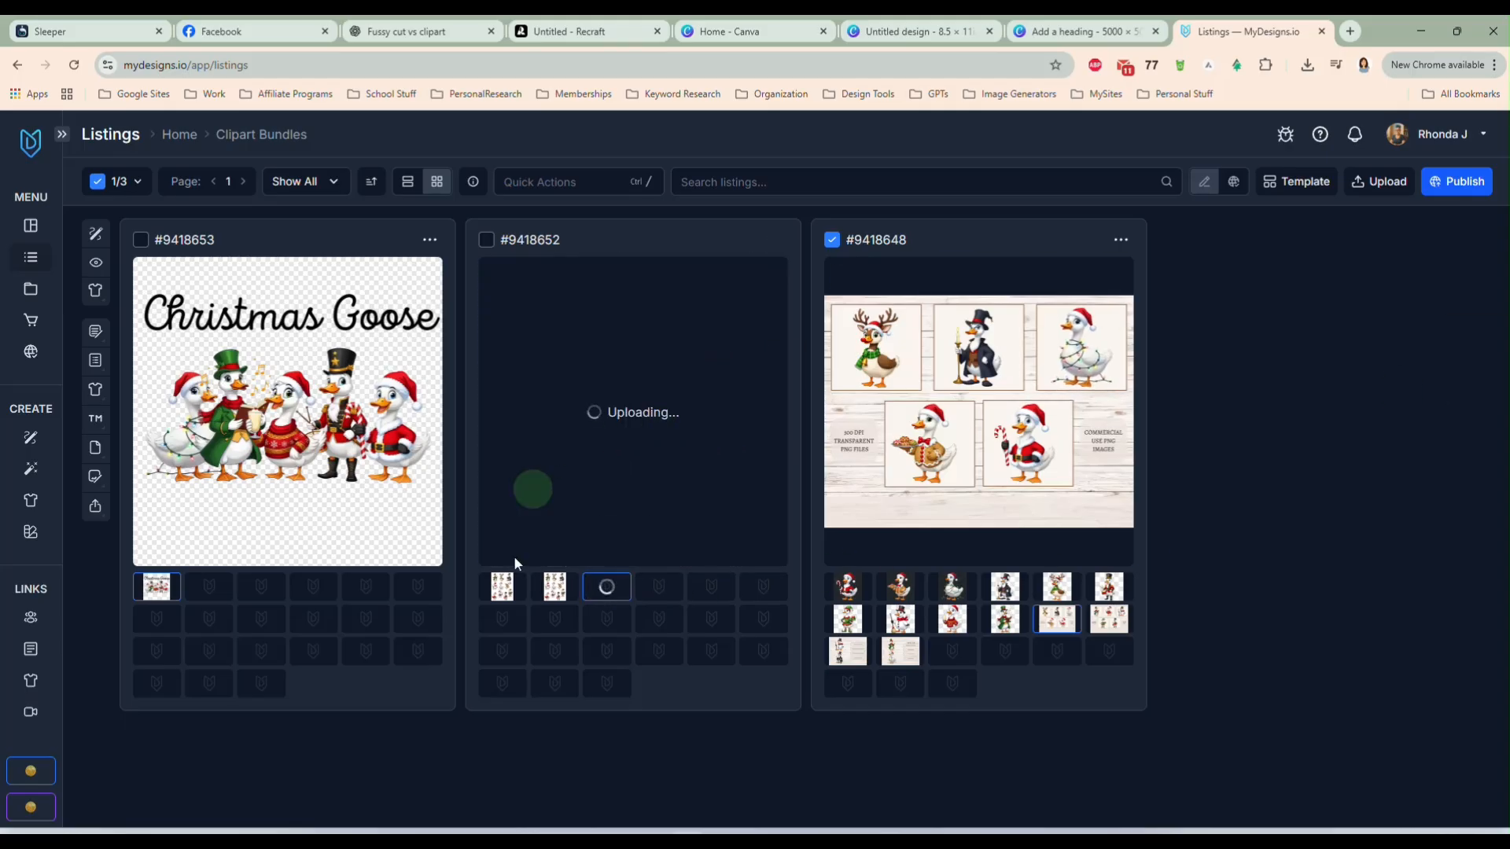
pyautogui.click(500, 586)
pyautogui.click(609, 464)
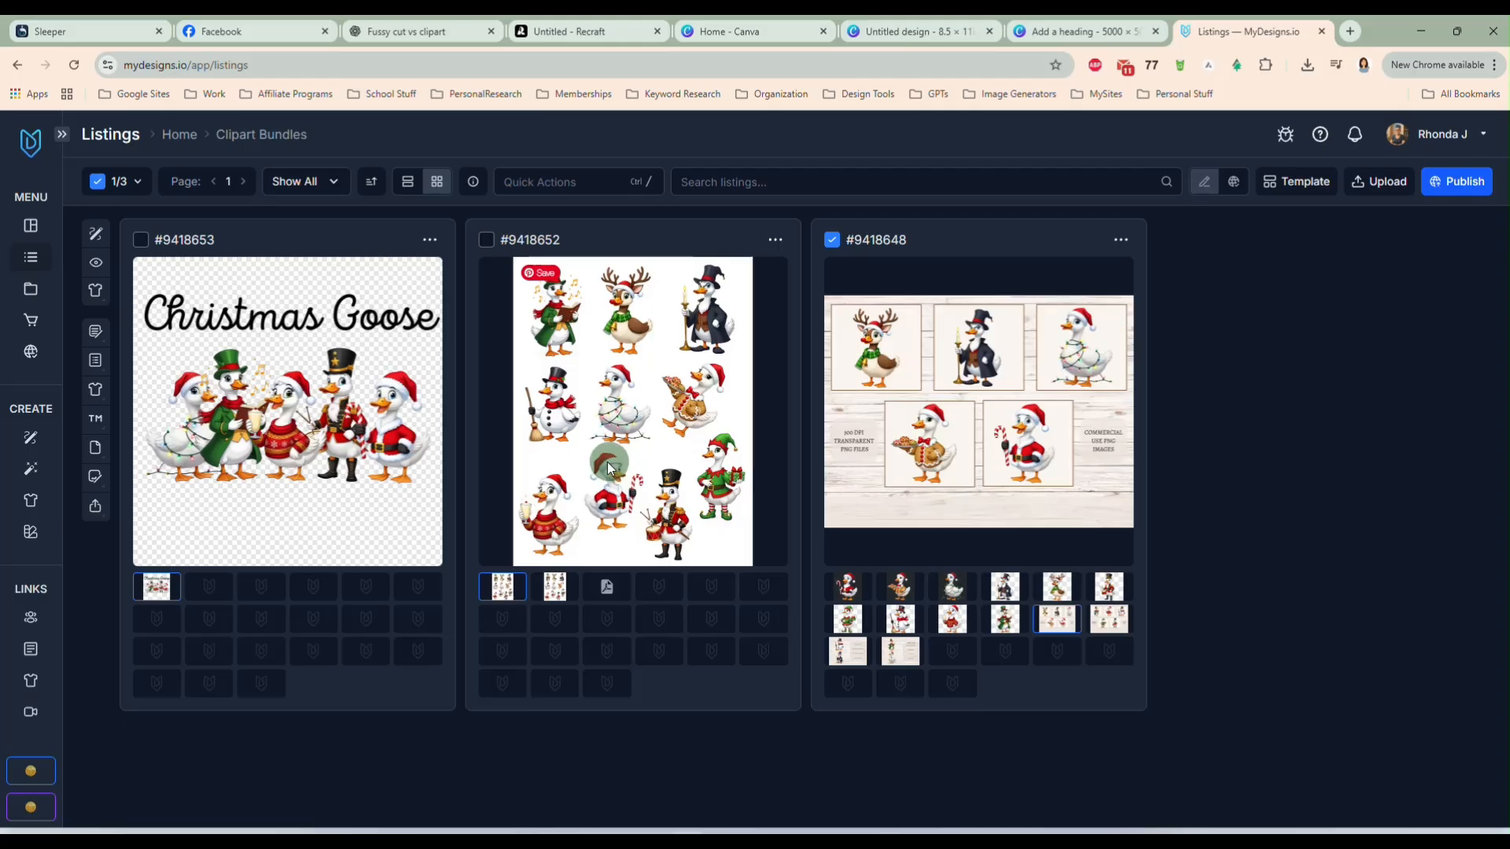
pyautogui.click(554, 588)
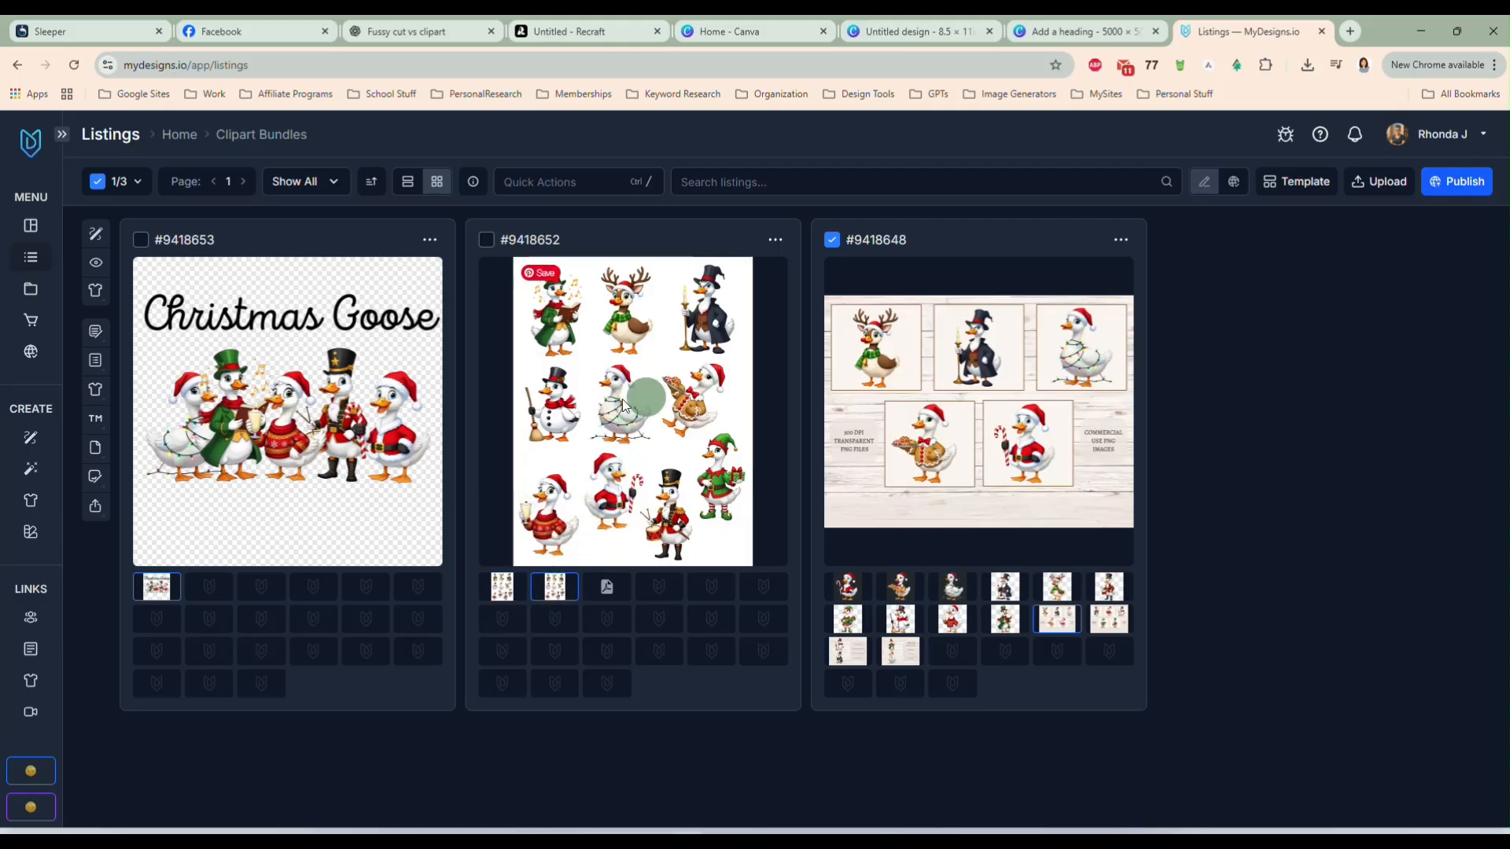
pyautogui.click(607, 587)
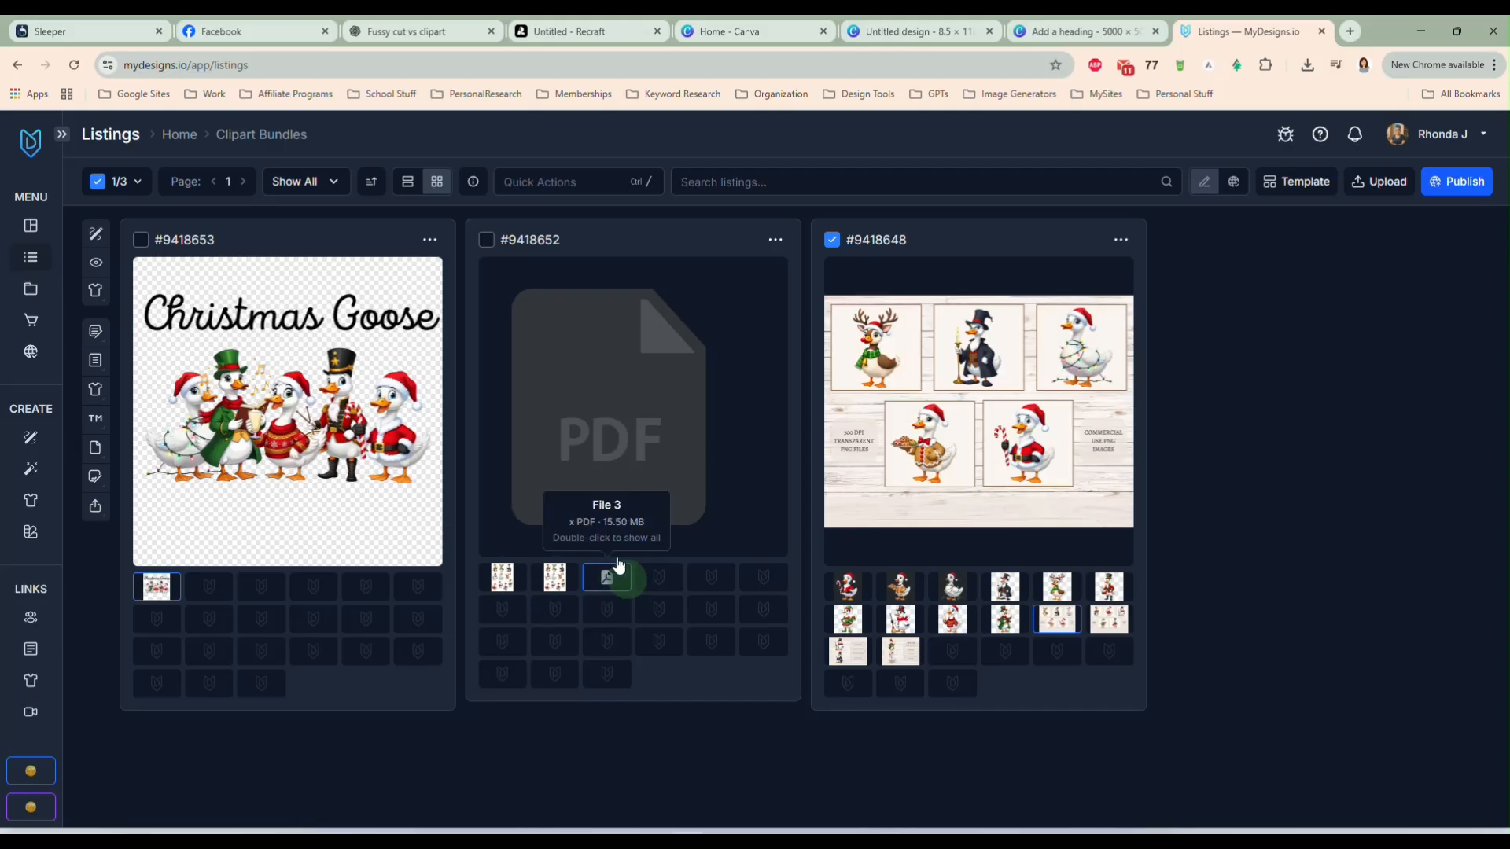
pyautogui.click(502, 586)
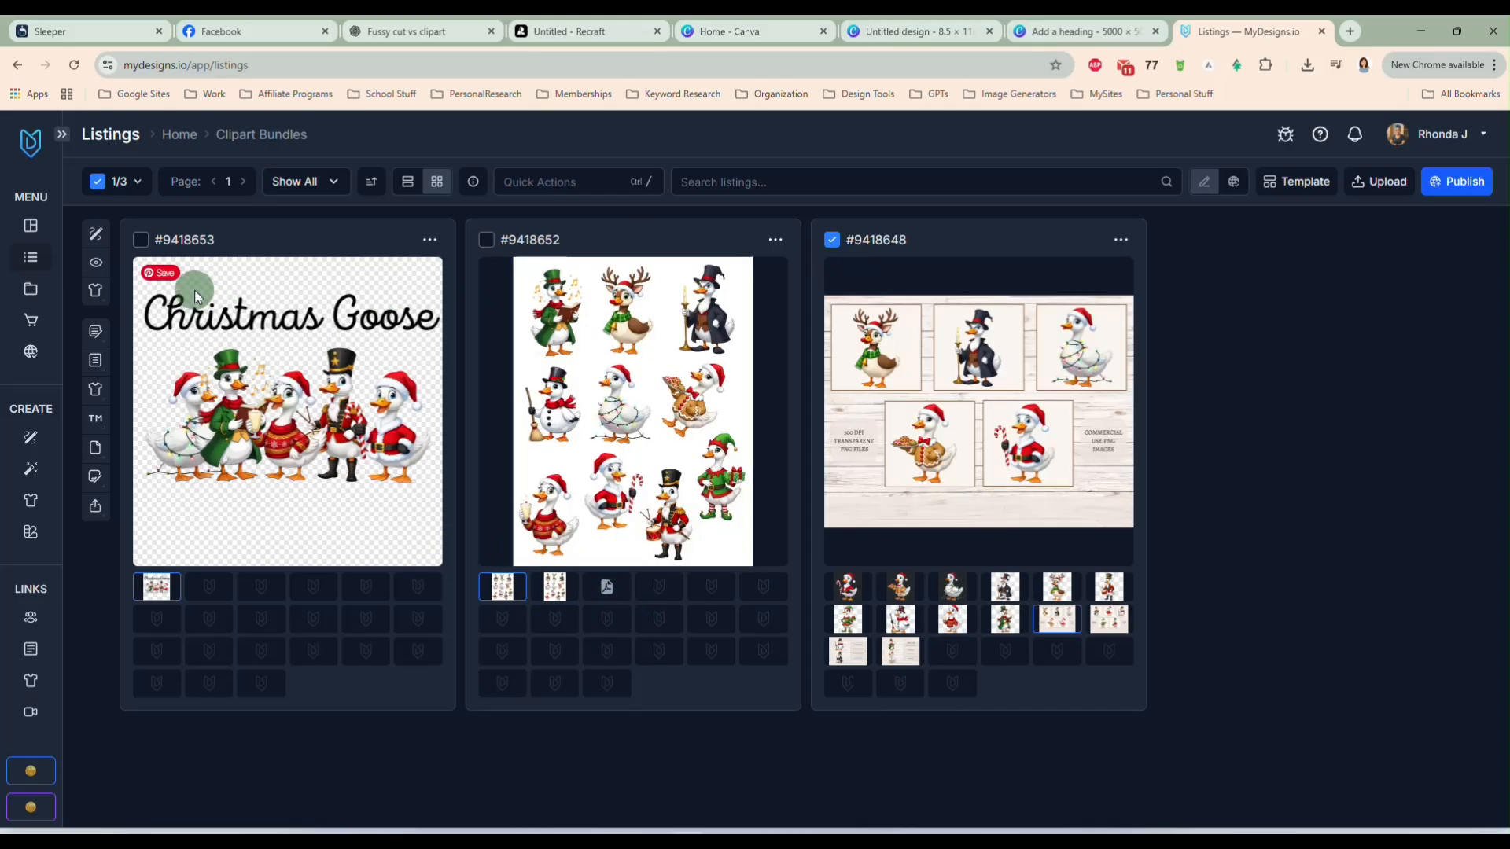
# - Select only the Christmas Goose listing and create a custom 5000 × 5000 px canvas for it
pyautogui.click(140, 240)
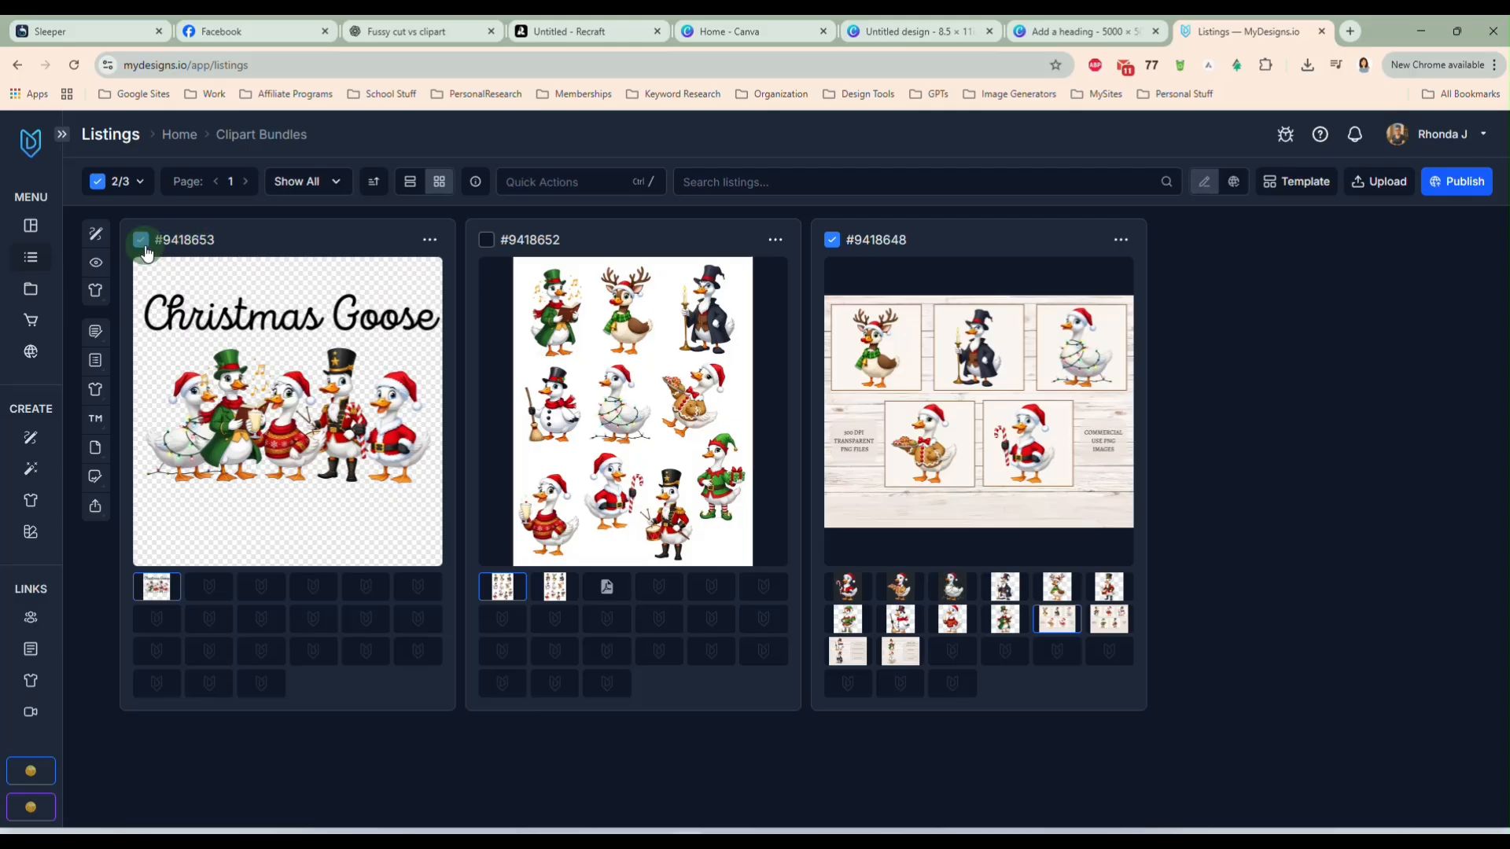
pyautogui.click(834, 247)
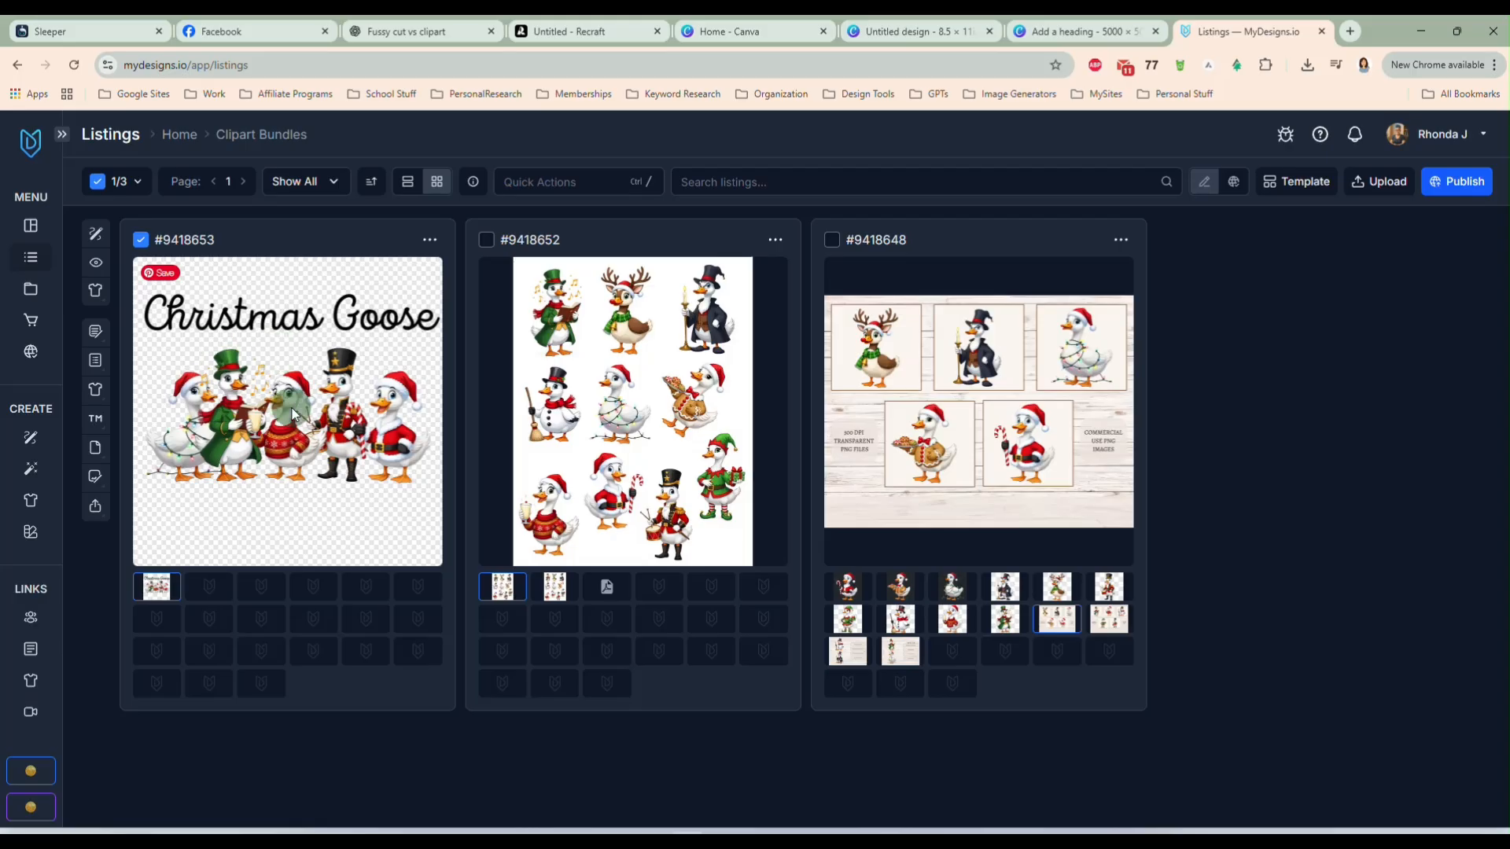
pyautogui.click(93, 235)
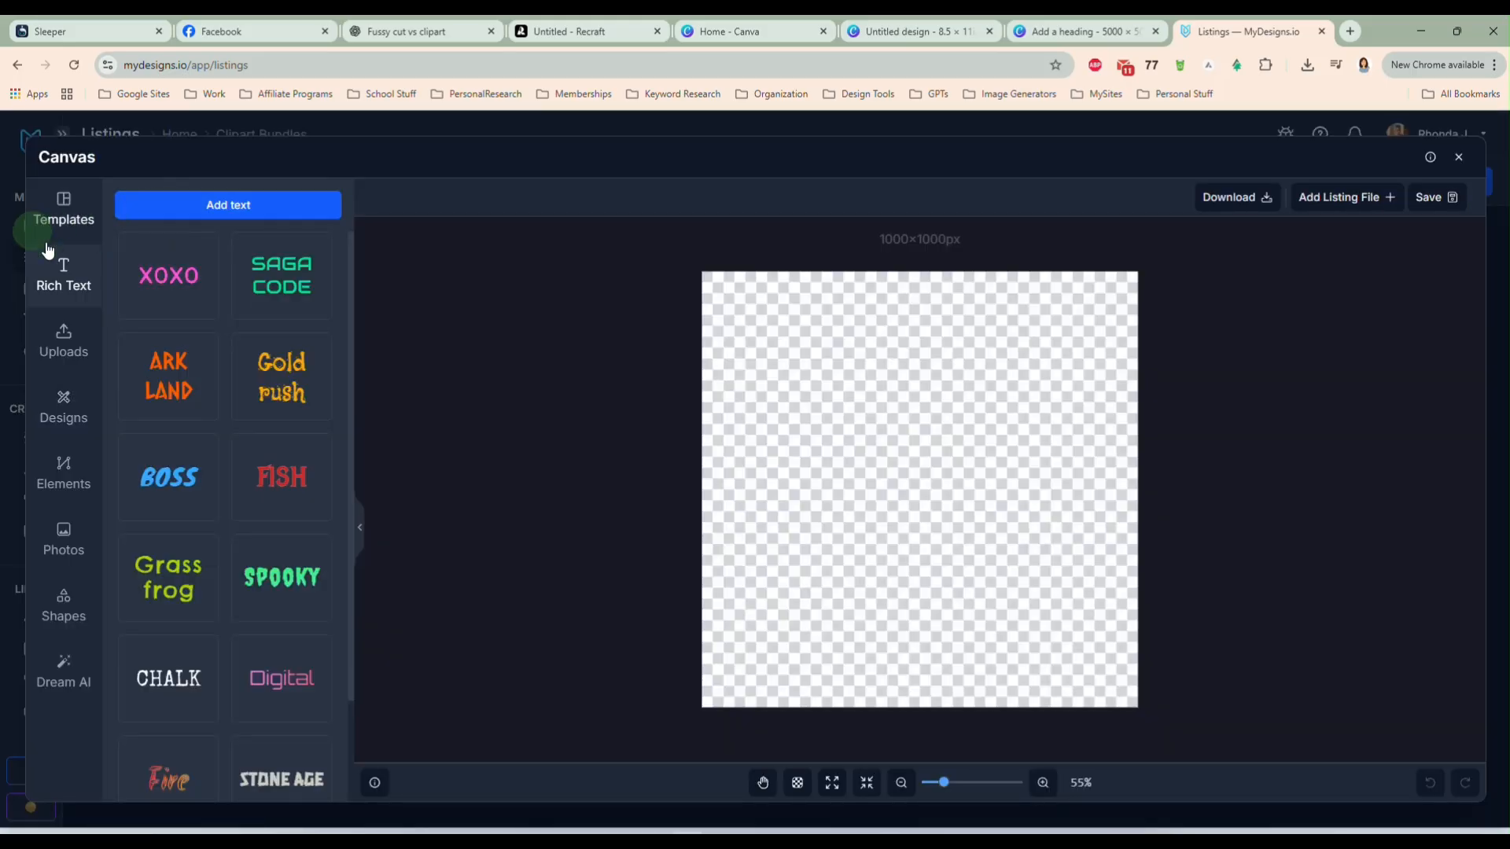
pyautogui.click(66, 209)
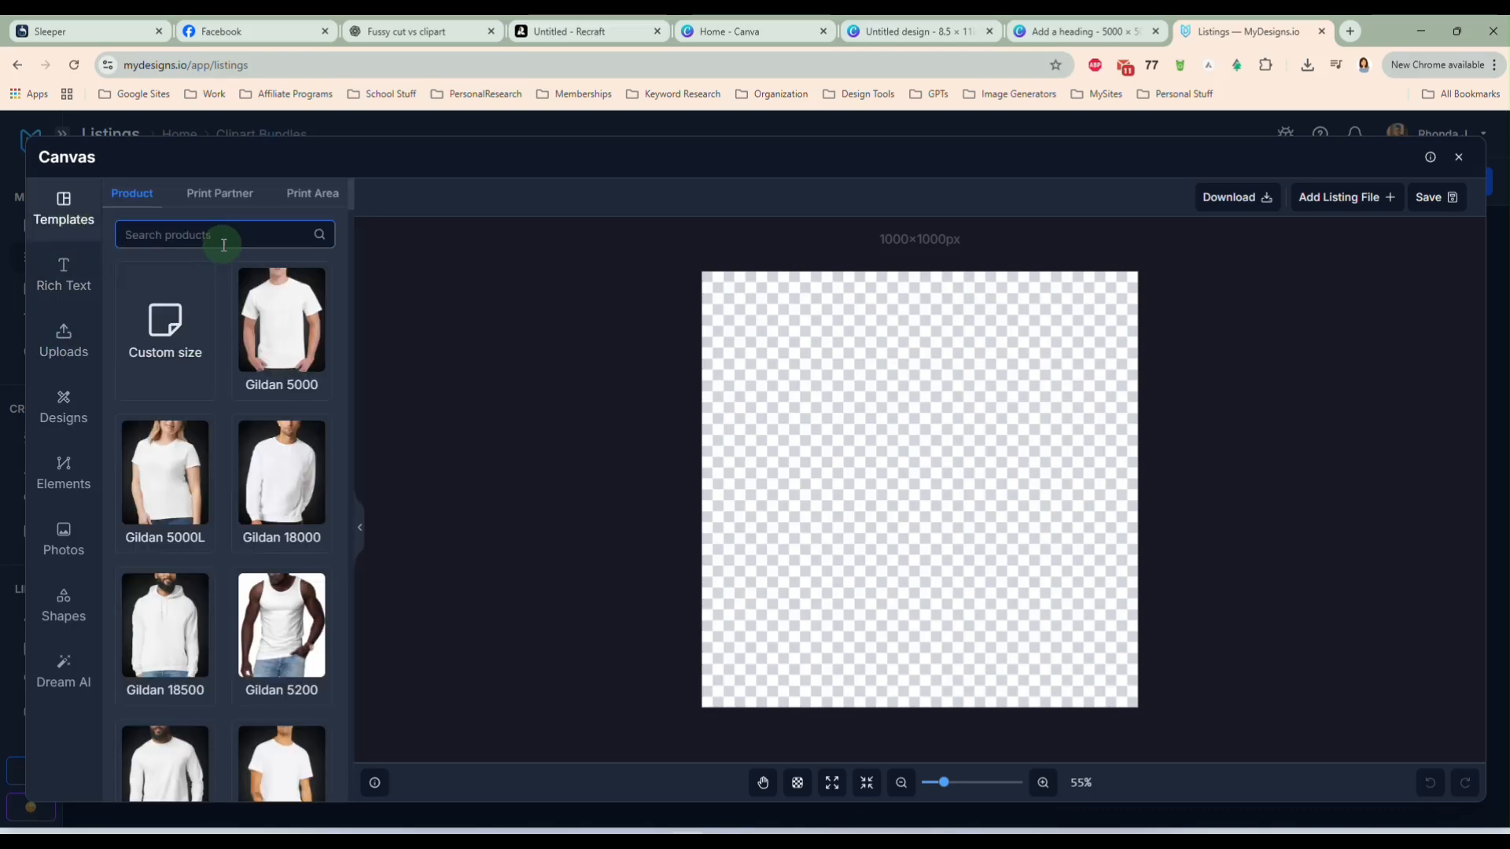
pyautogui.click(162, 330)
pyautogui.click(173, 296)
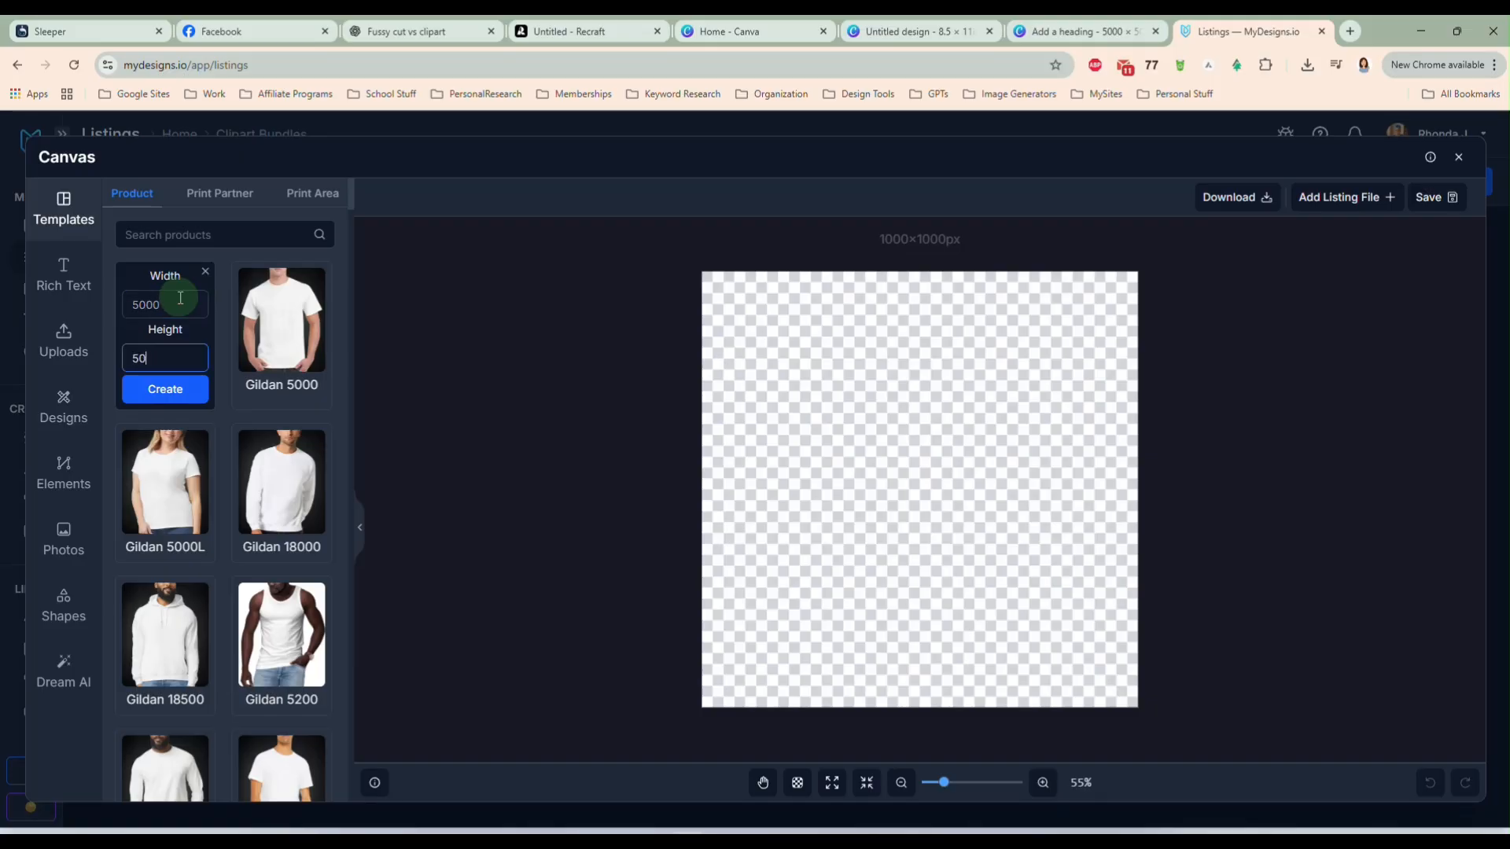
pyautogui.click(182, 389)
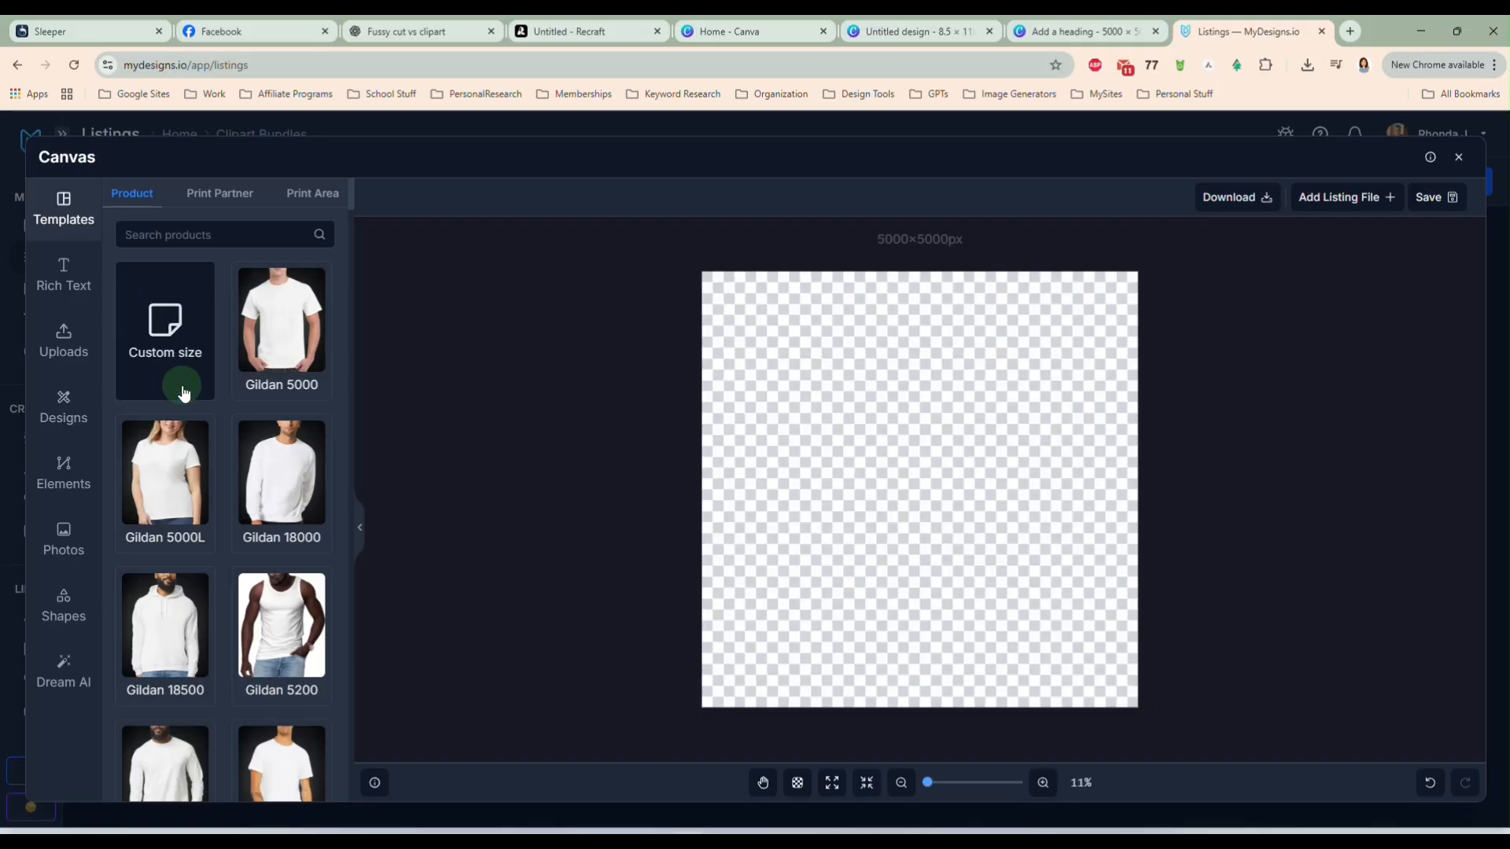
# - Add the listing's File 1 design to the canvas and save it as PNG, overwriting File 1
pyautogui.click(1364, 198)
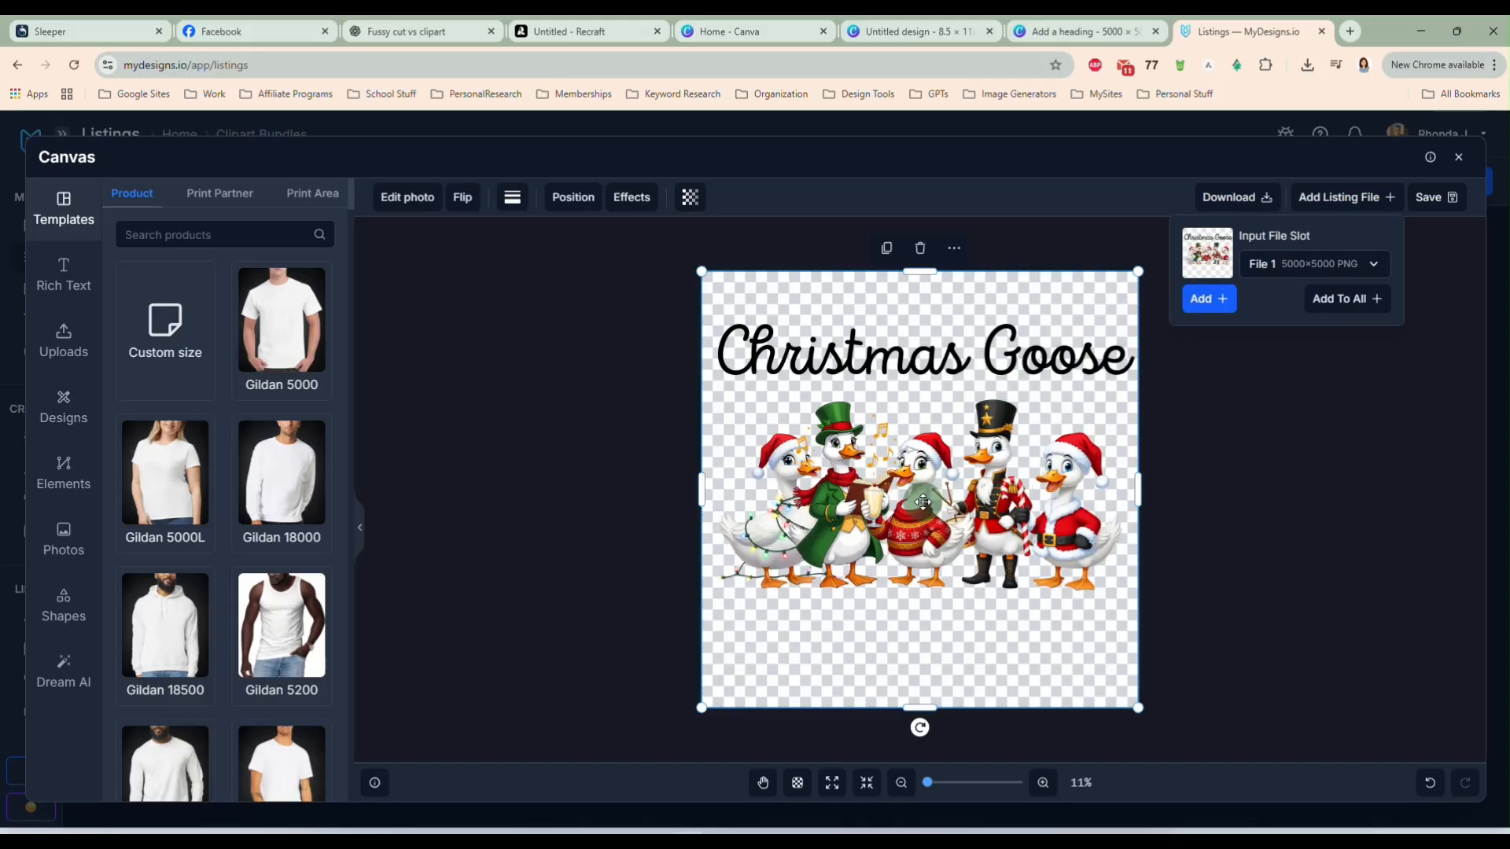
pyautogui.moveTo(923, 497); pyautogui.dragTo(928, 500)
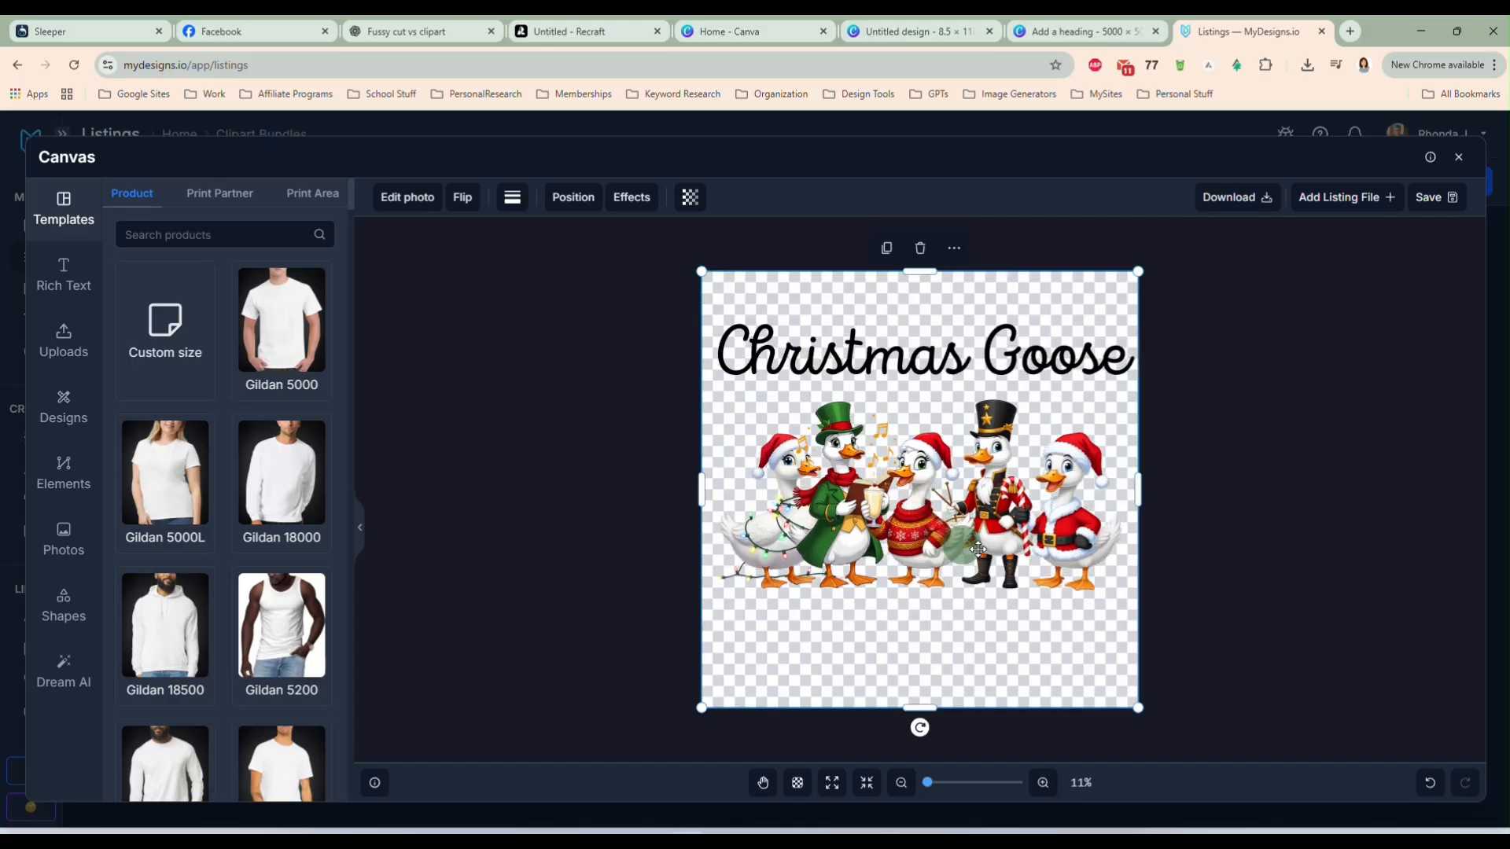
pyautogui.click(1431, 198)
pyautogui.click(1383, 267)
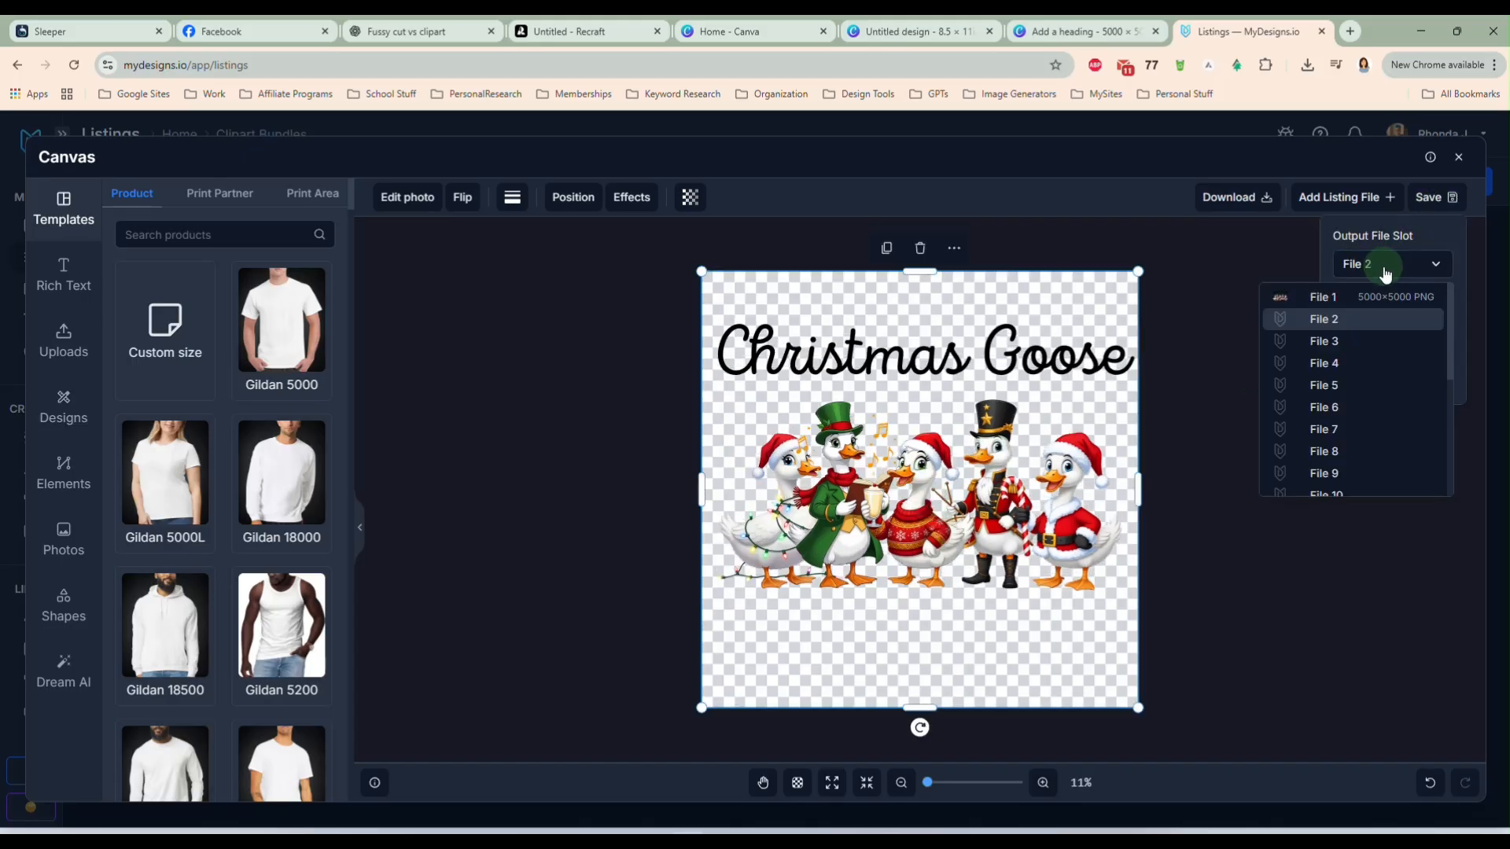
pyautogui.click(1327, 303)
pyautogui.click(1341, 376)
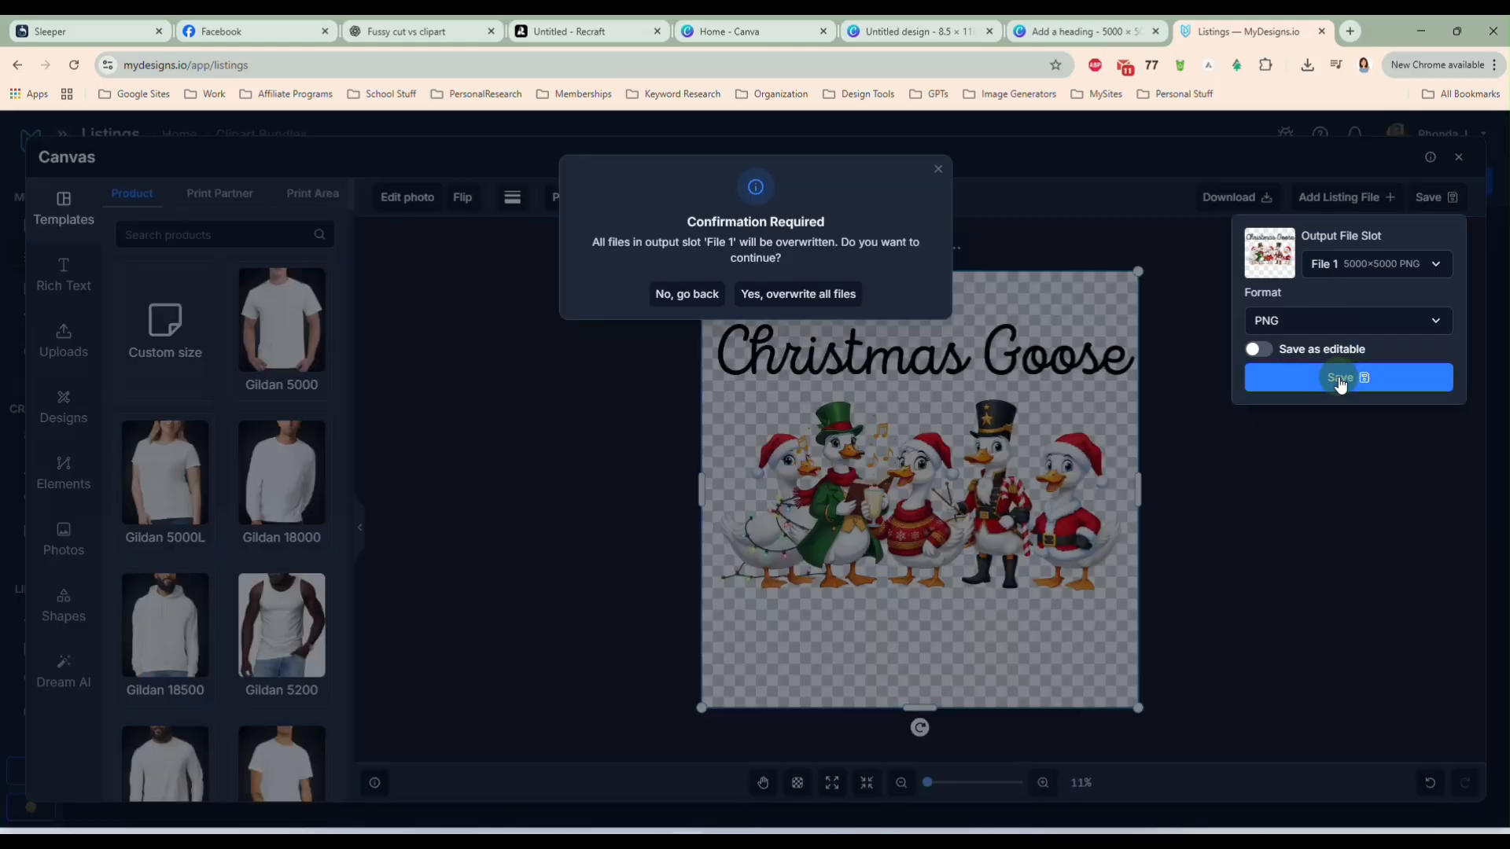
pyautogui.click(798, 294)
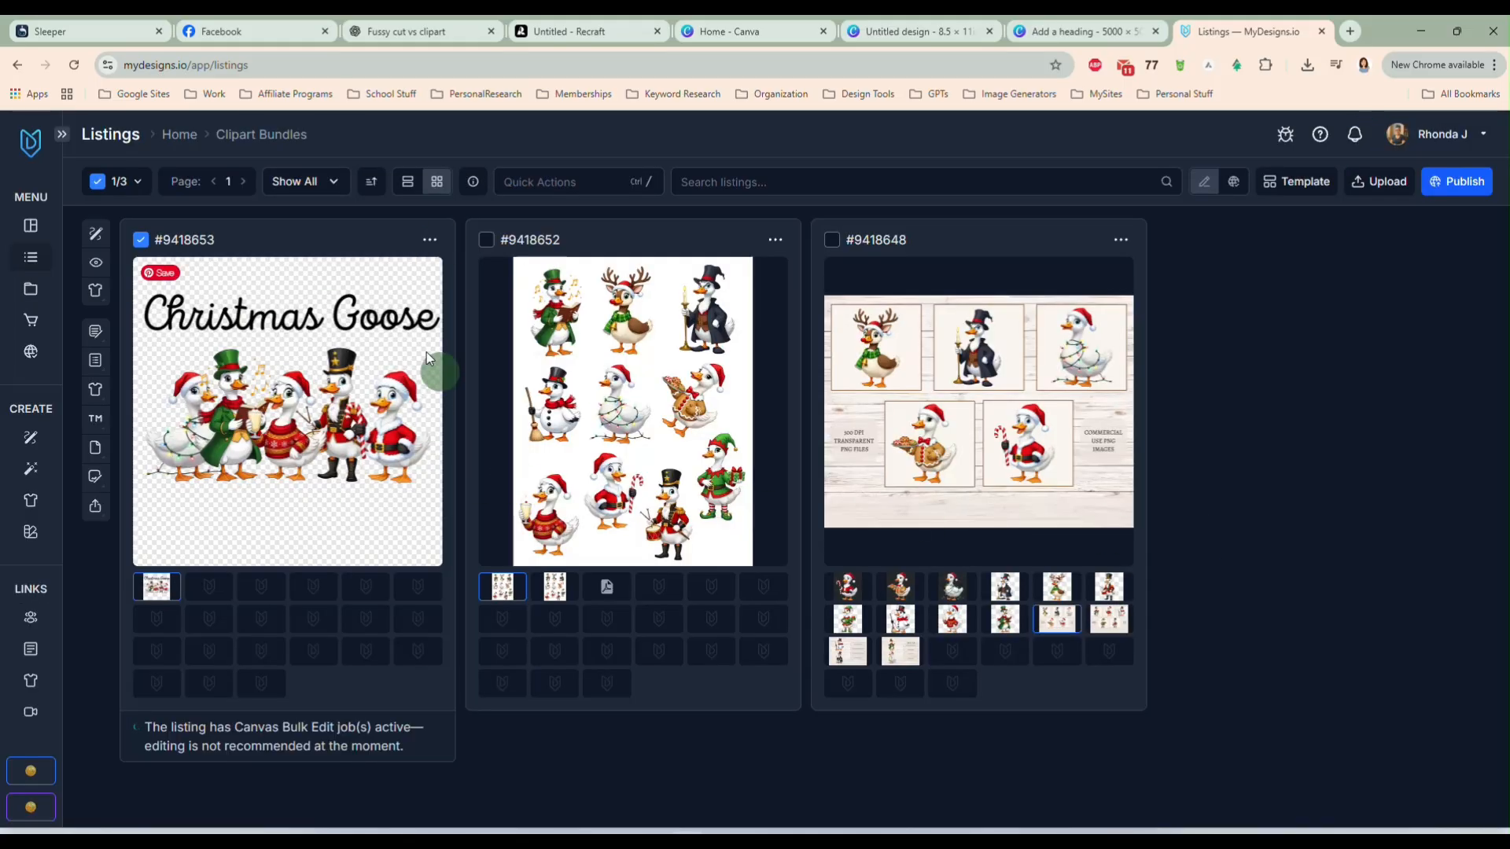
# - Load the private SublimationUpdated mockup profile for the Christmas Goose listing's image mockups
pyautogui.click(360, 410)
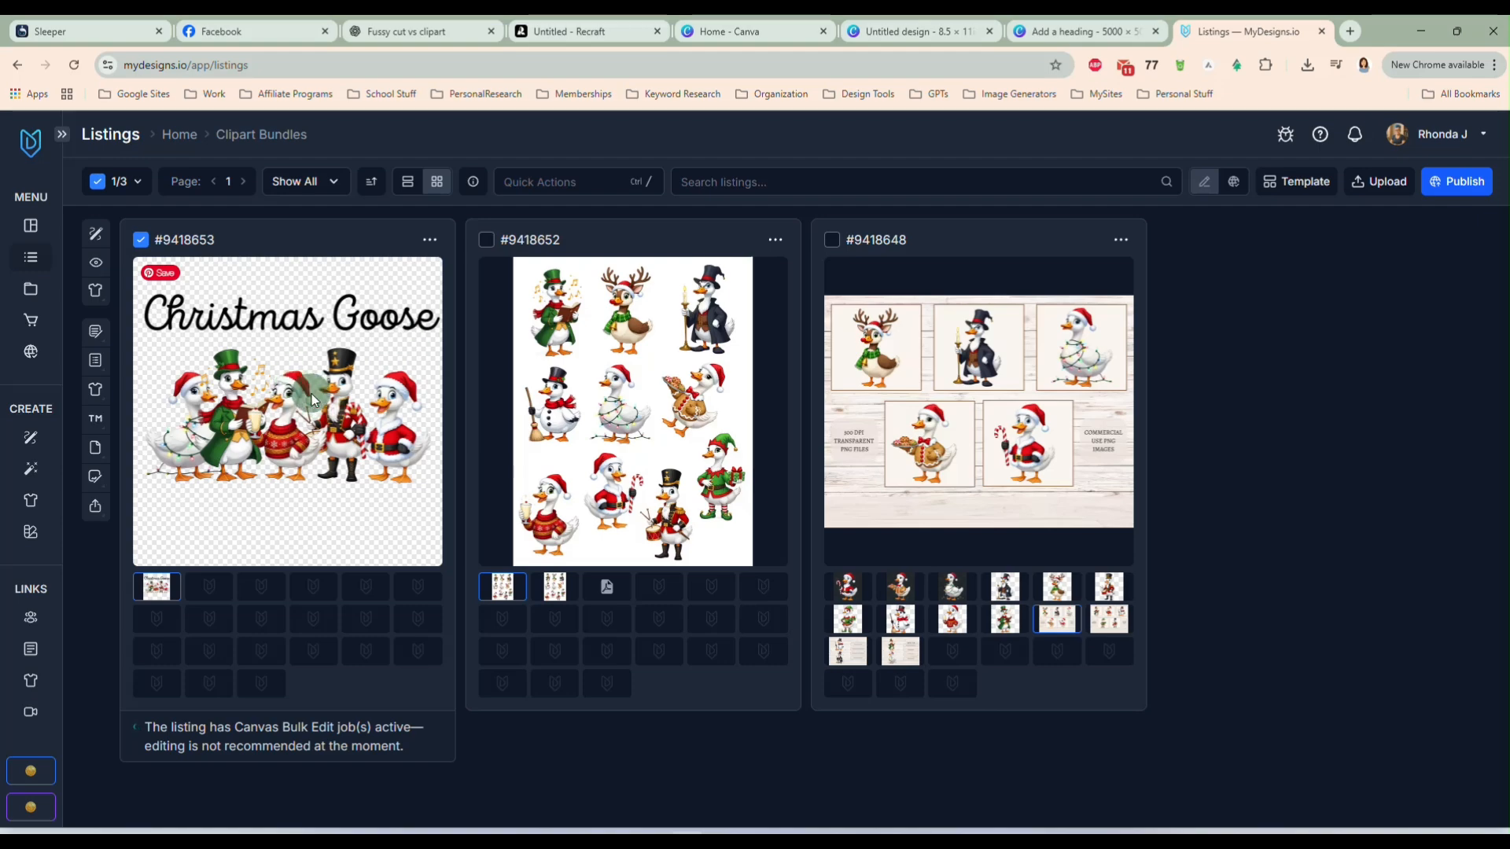
pyautogui.click(587, 181)
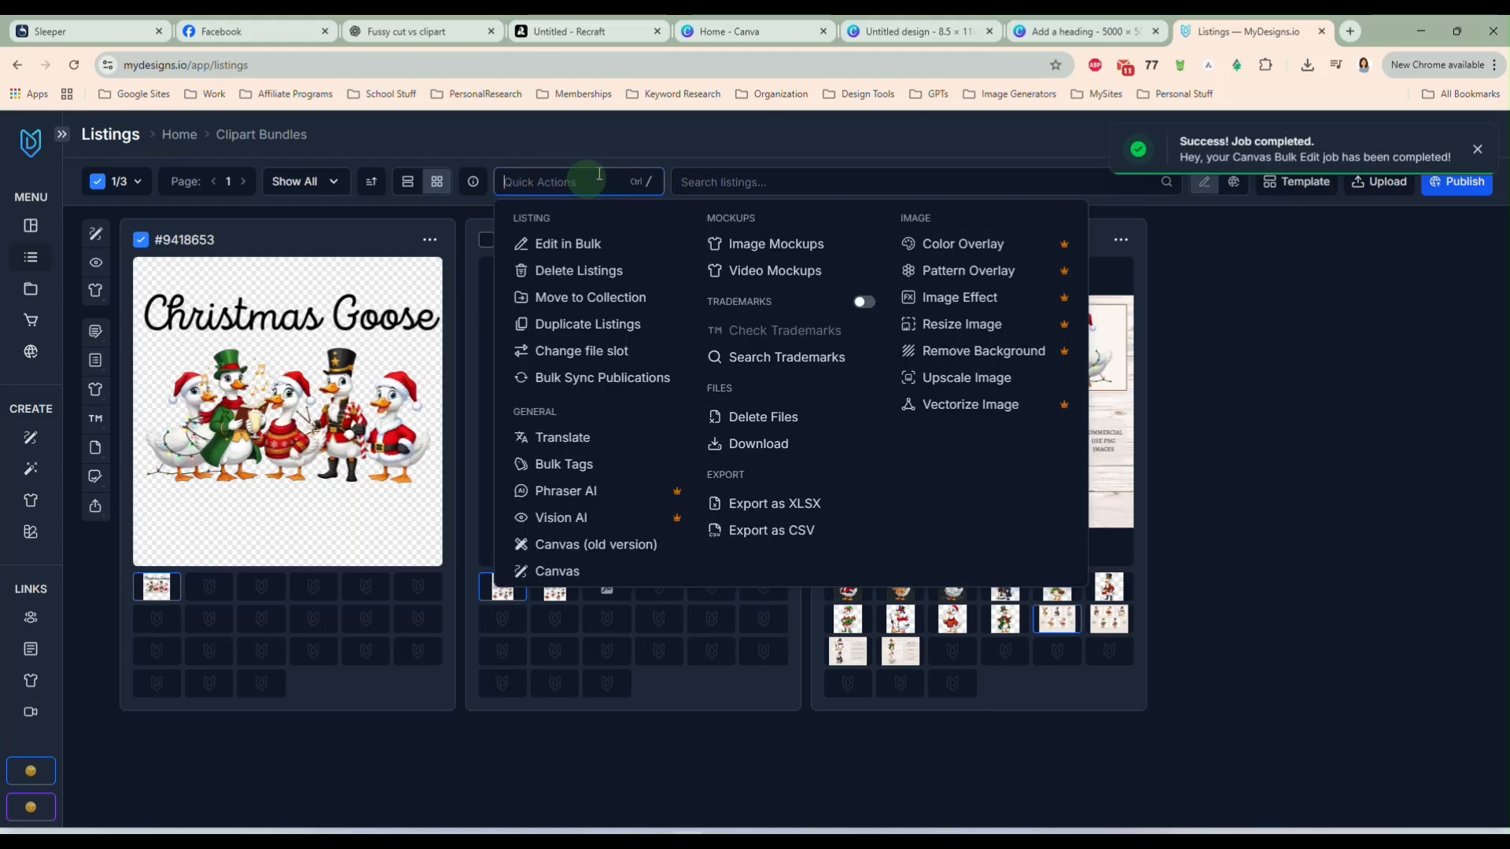
pyautogui.click(786, 245)
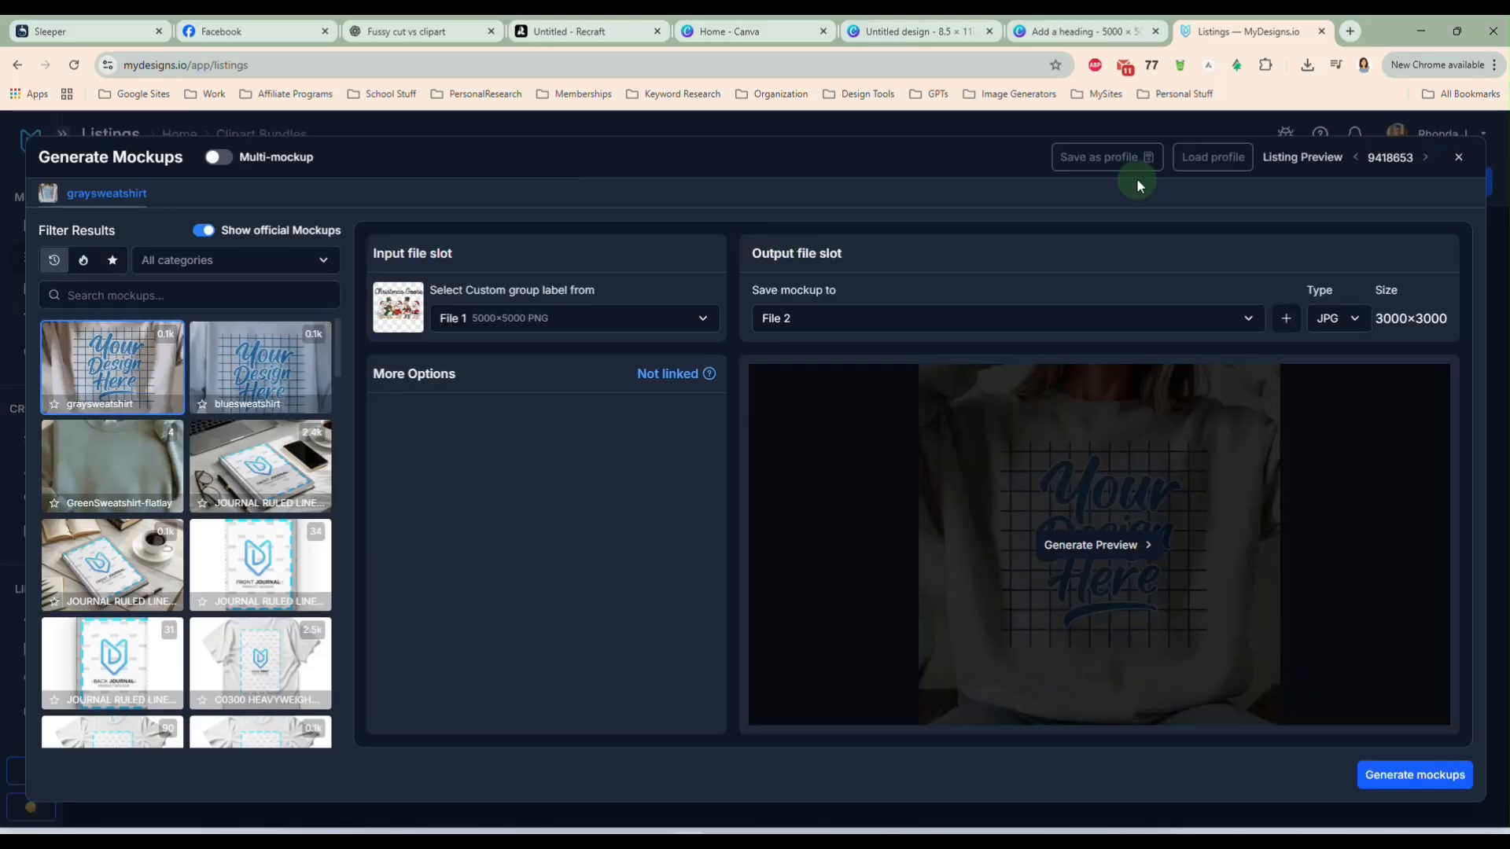
pyautogui.click(1212, 157)
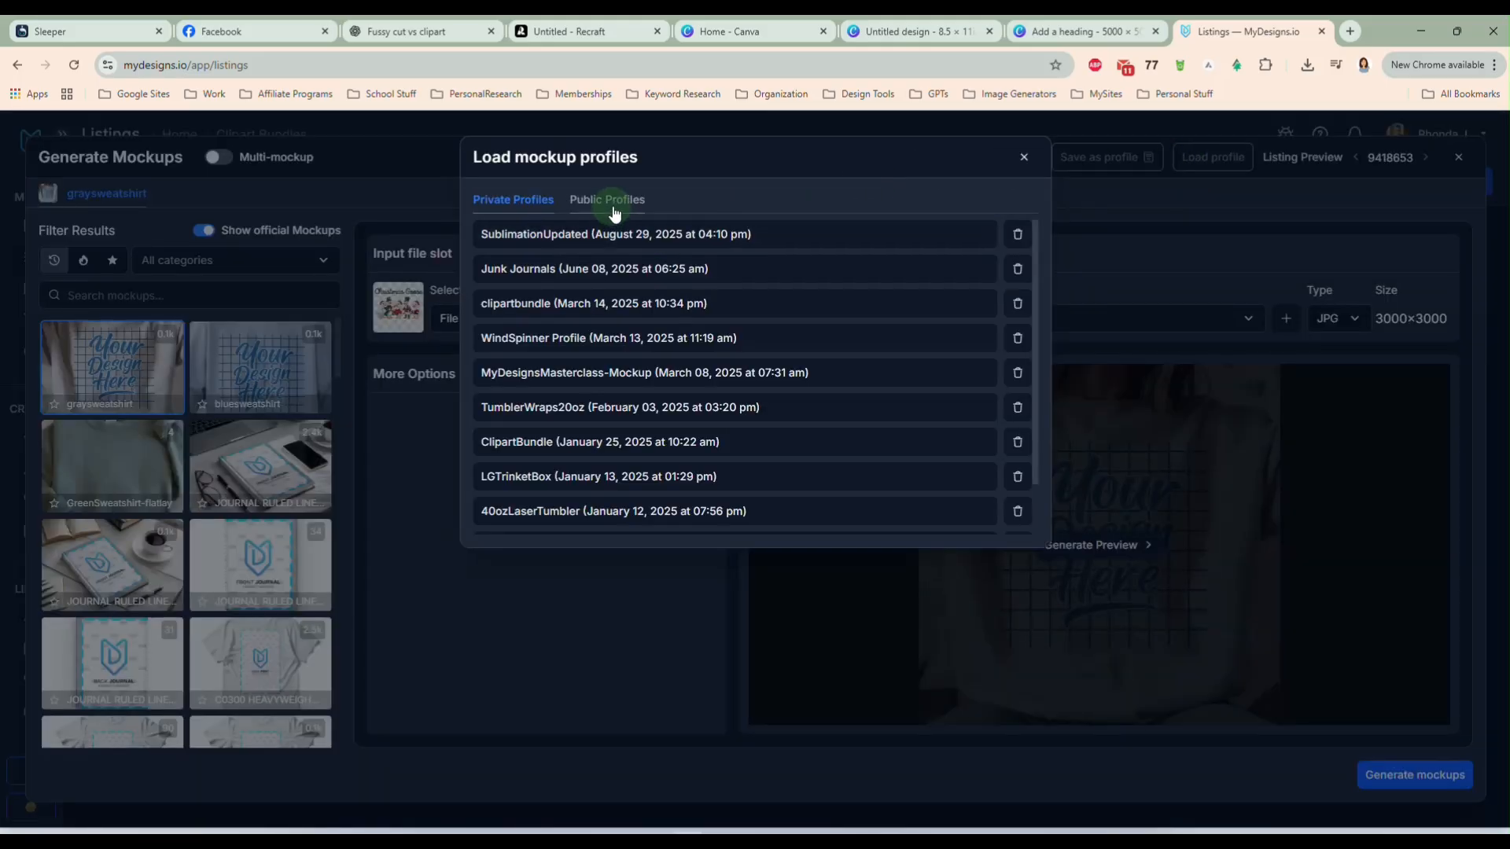
pyautogui.click(585, 236)
pyautogui.click(1013, 150)
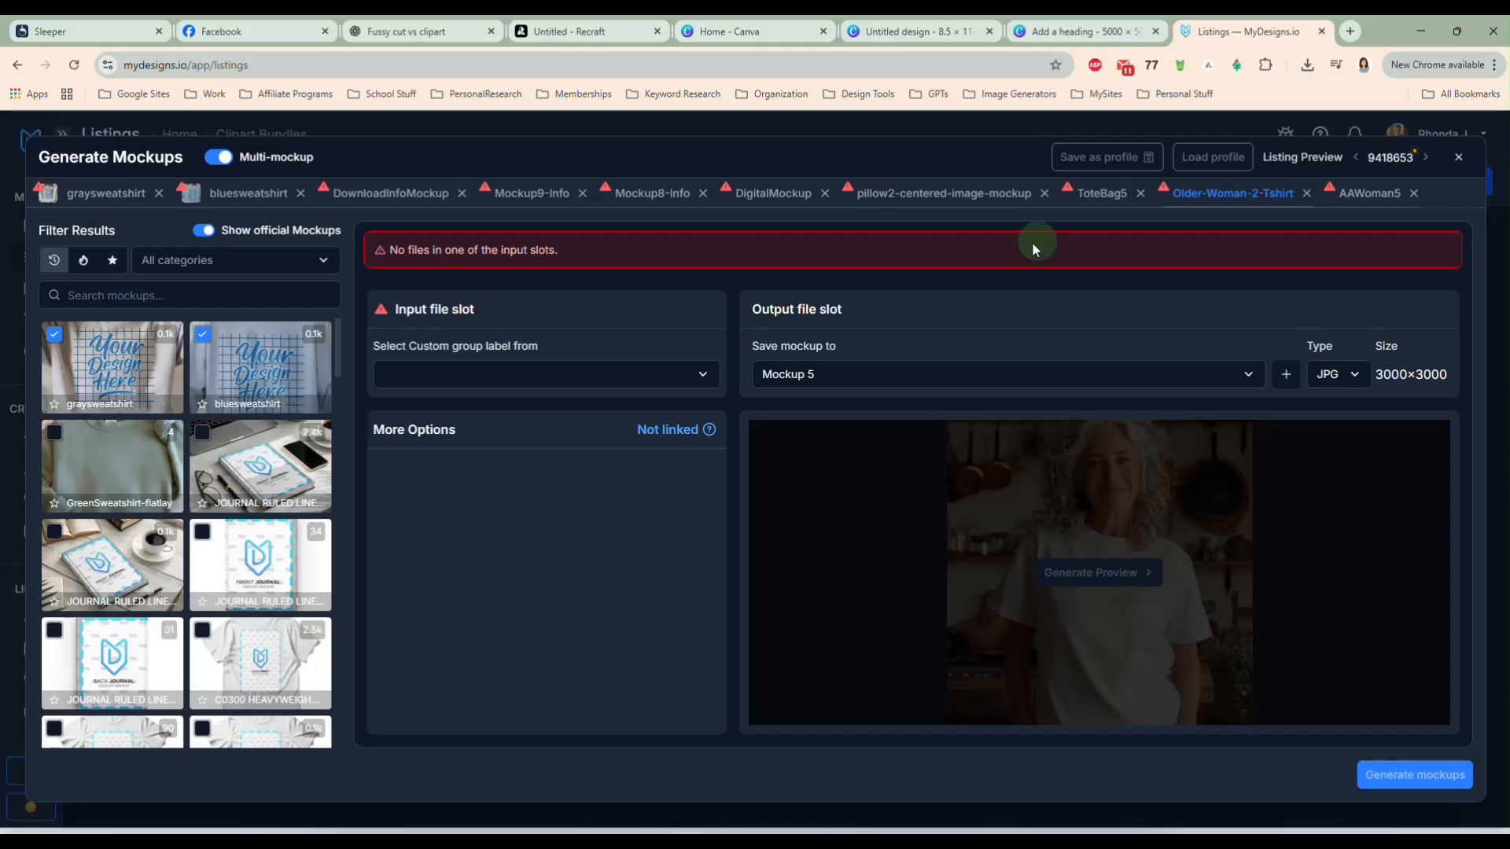
# - Set File 1 as the input for the Mockup9-Info mockup and generate its preview
pyautogui.click(537, 197)
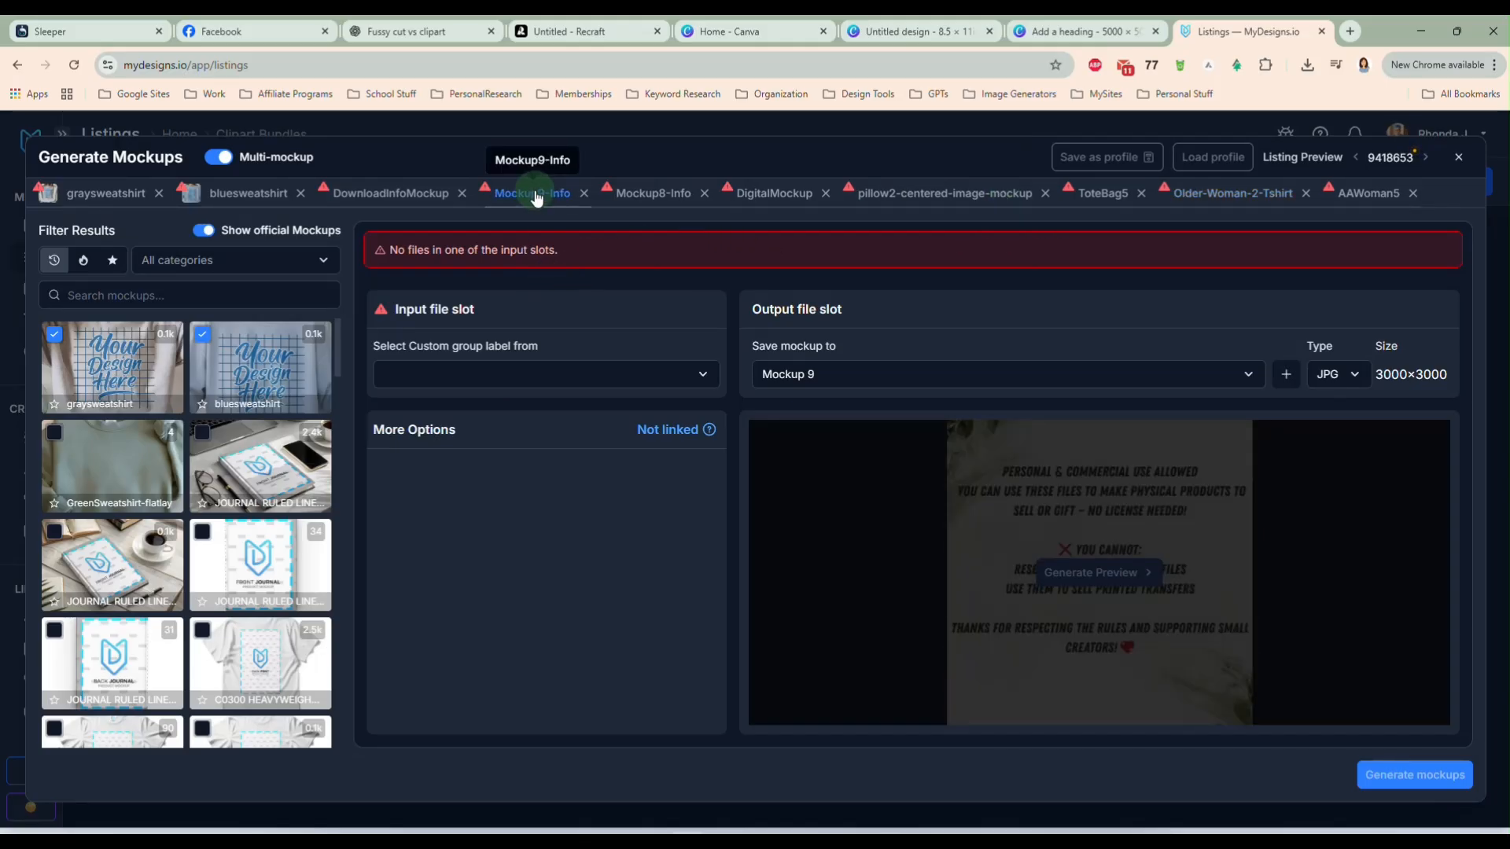
pyautogui.click(586, 379)
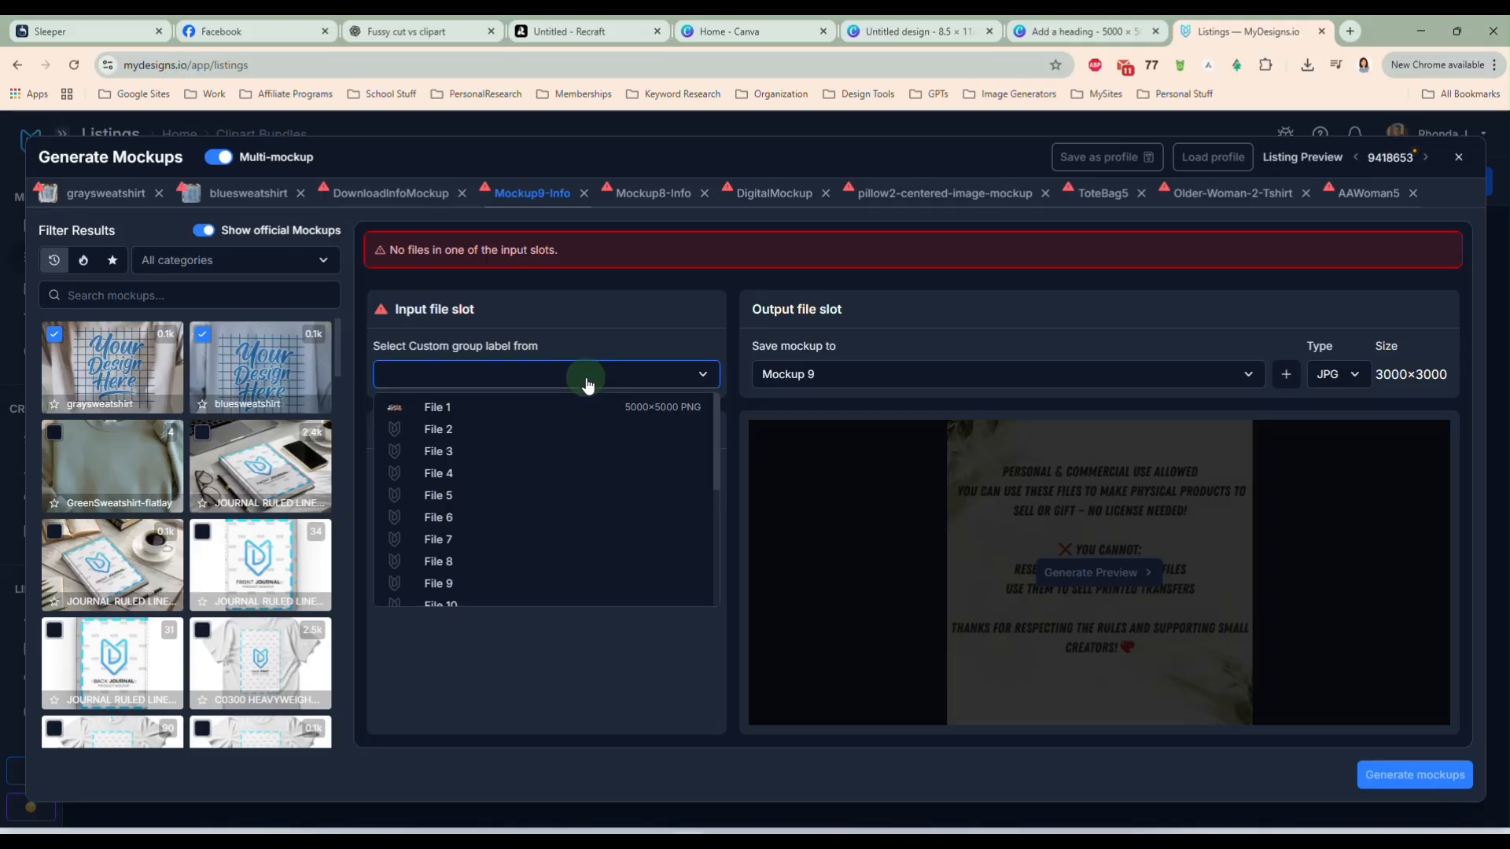
pyautogui.click(595, 407)
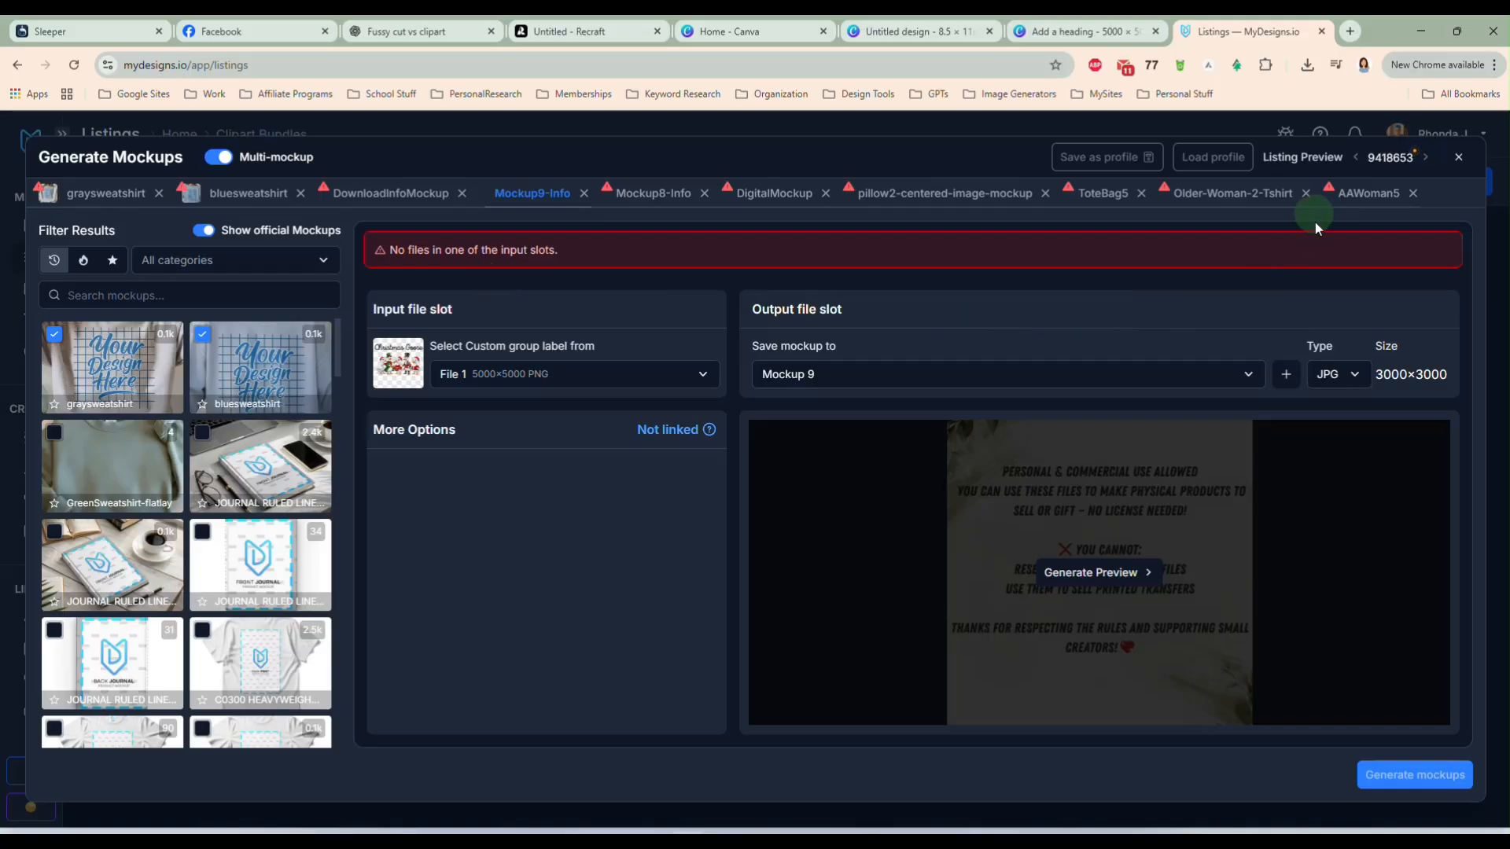
pyautogui.click(1087, 574)
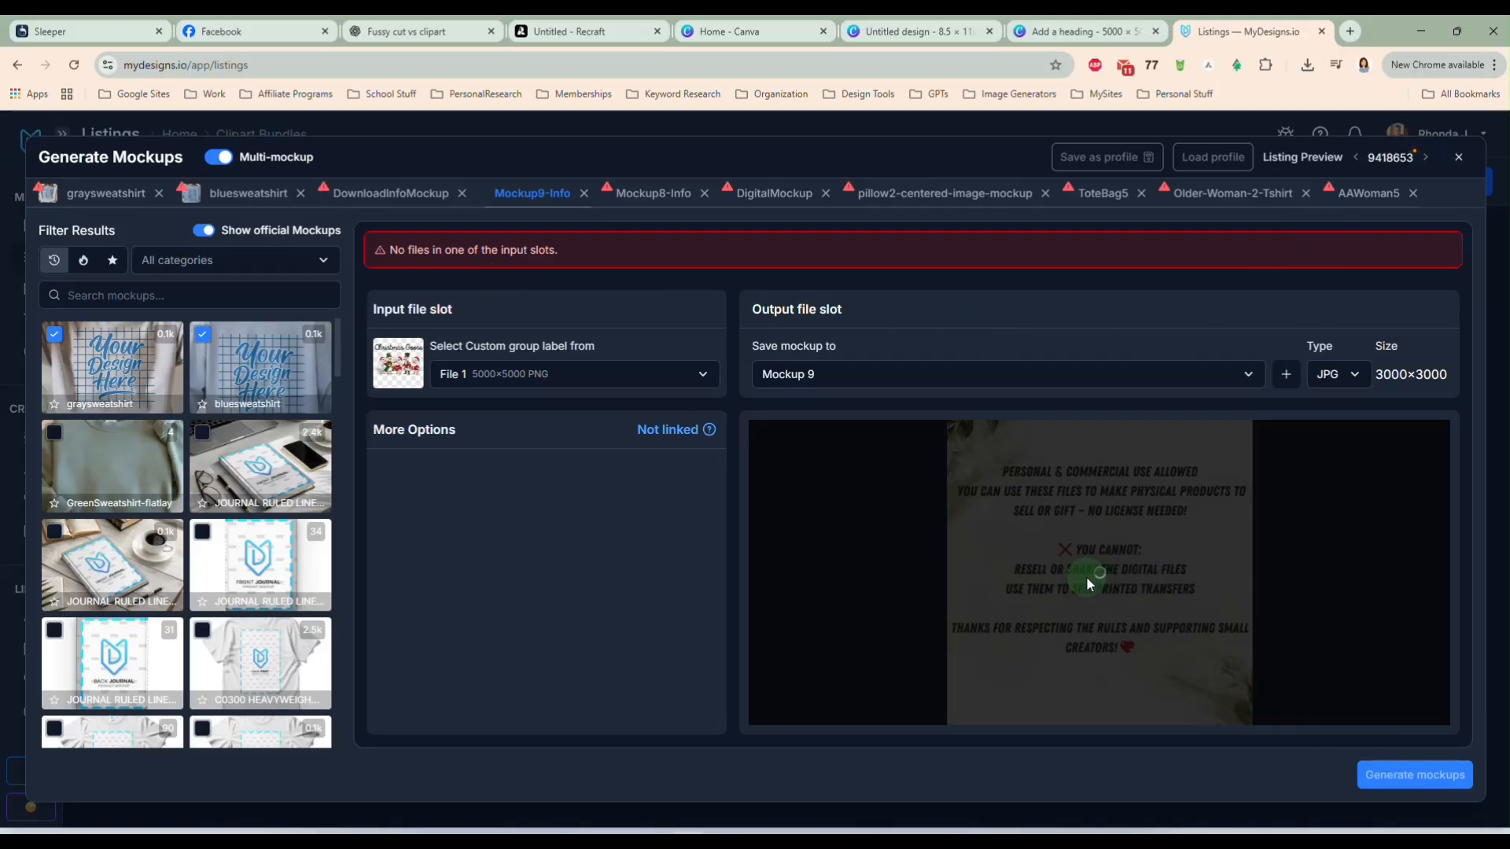
# - Set File 1 as the input for the DigitalMockup and DownloadInfoMockup mockups
pyautogui.click(652, 196)
pyautogui.click(750, 201)
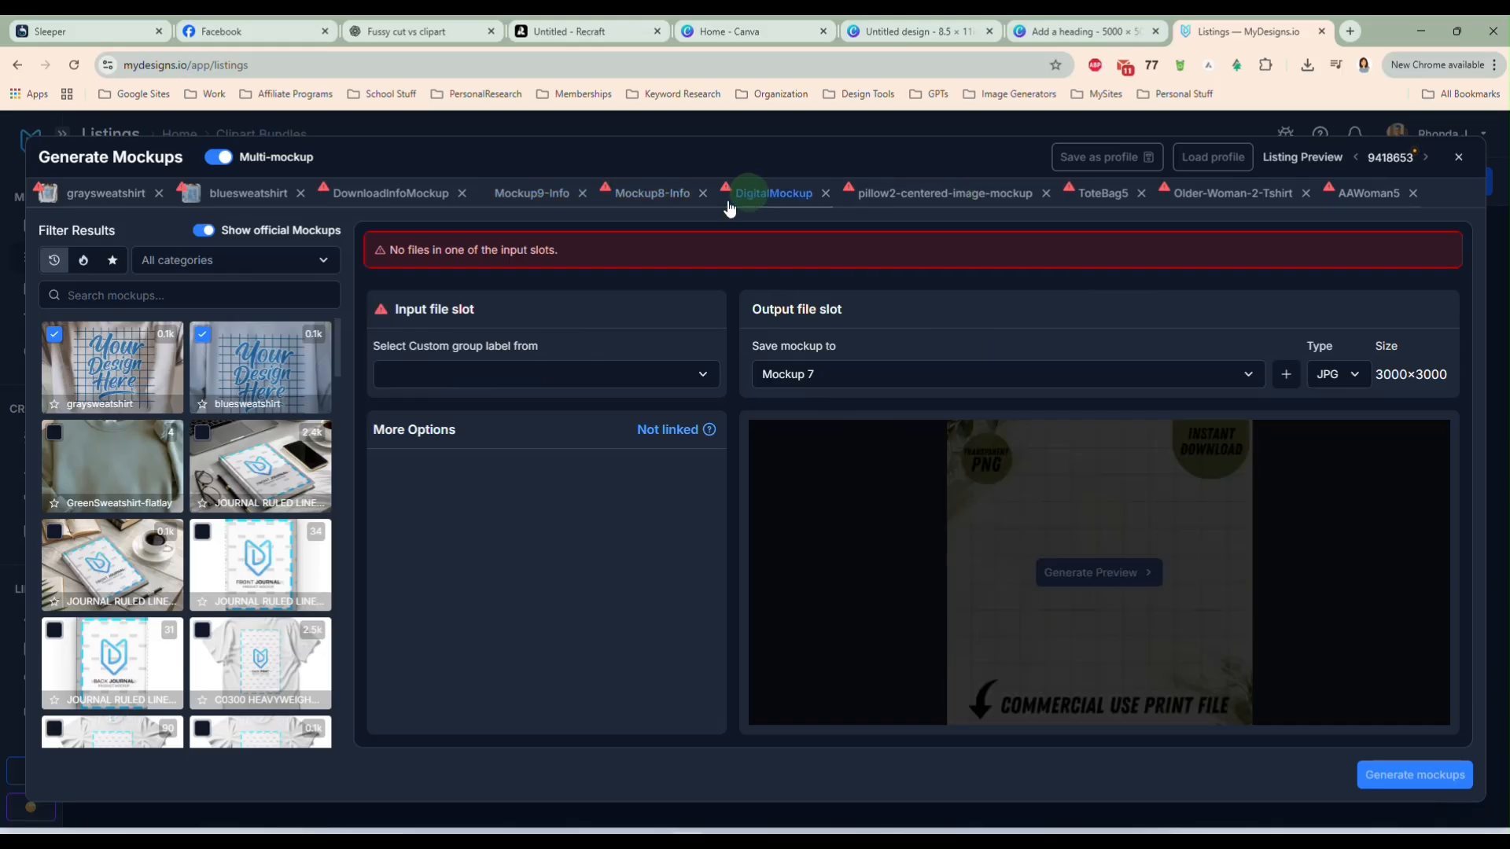
pyautogui.click(586, 375)
pyautogui.click(525, 405)
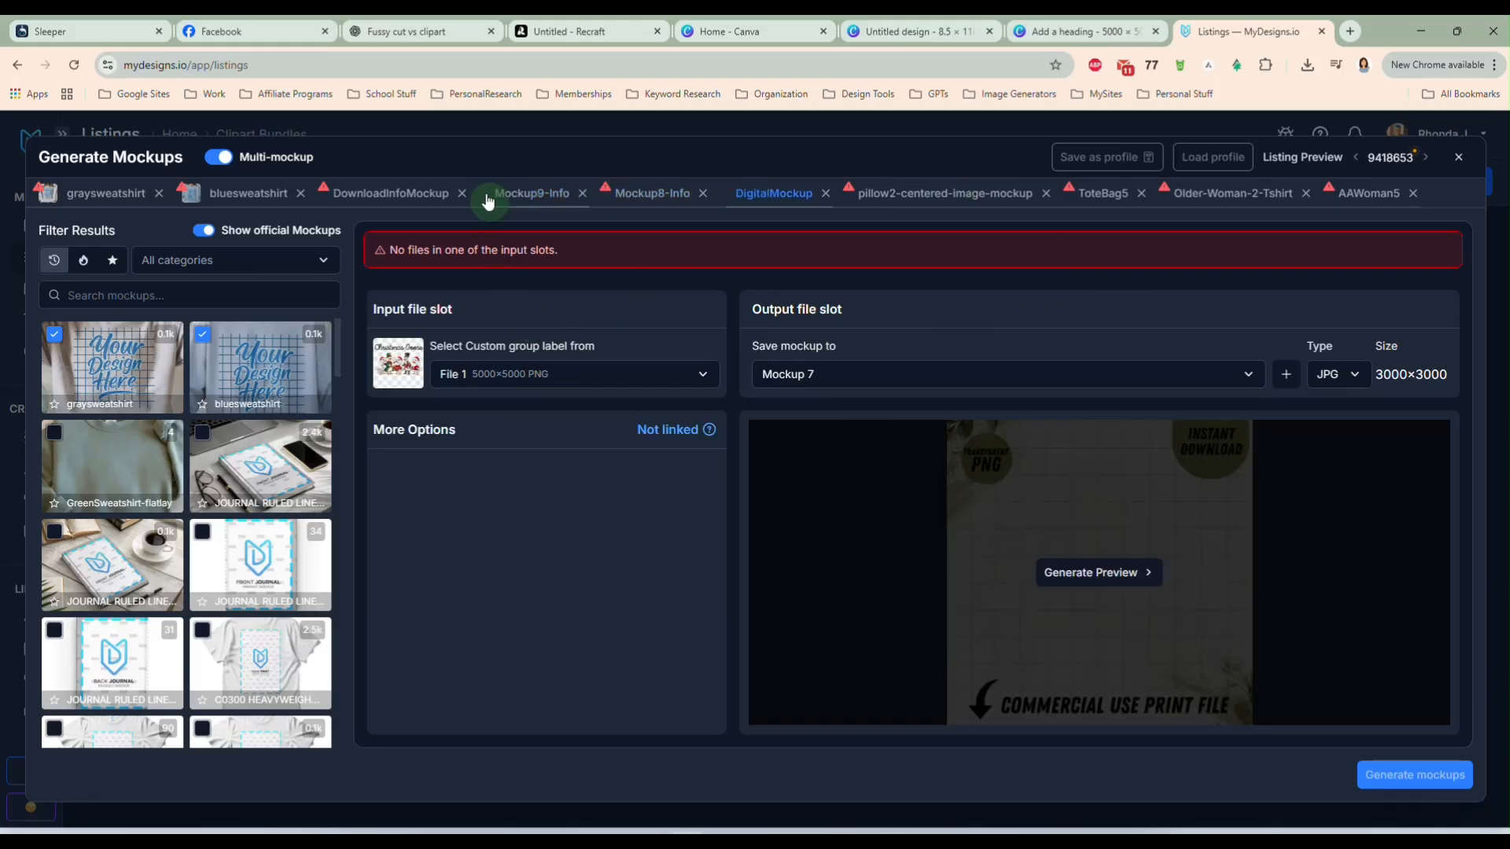
pyautogui.click(391, 195)
pyautogui.click(494, 377)
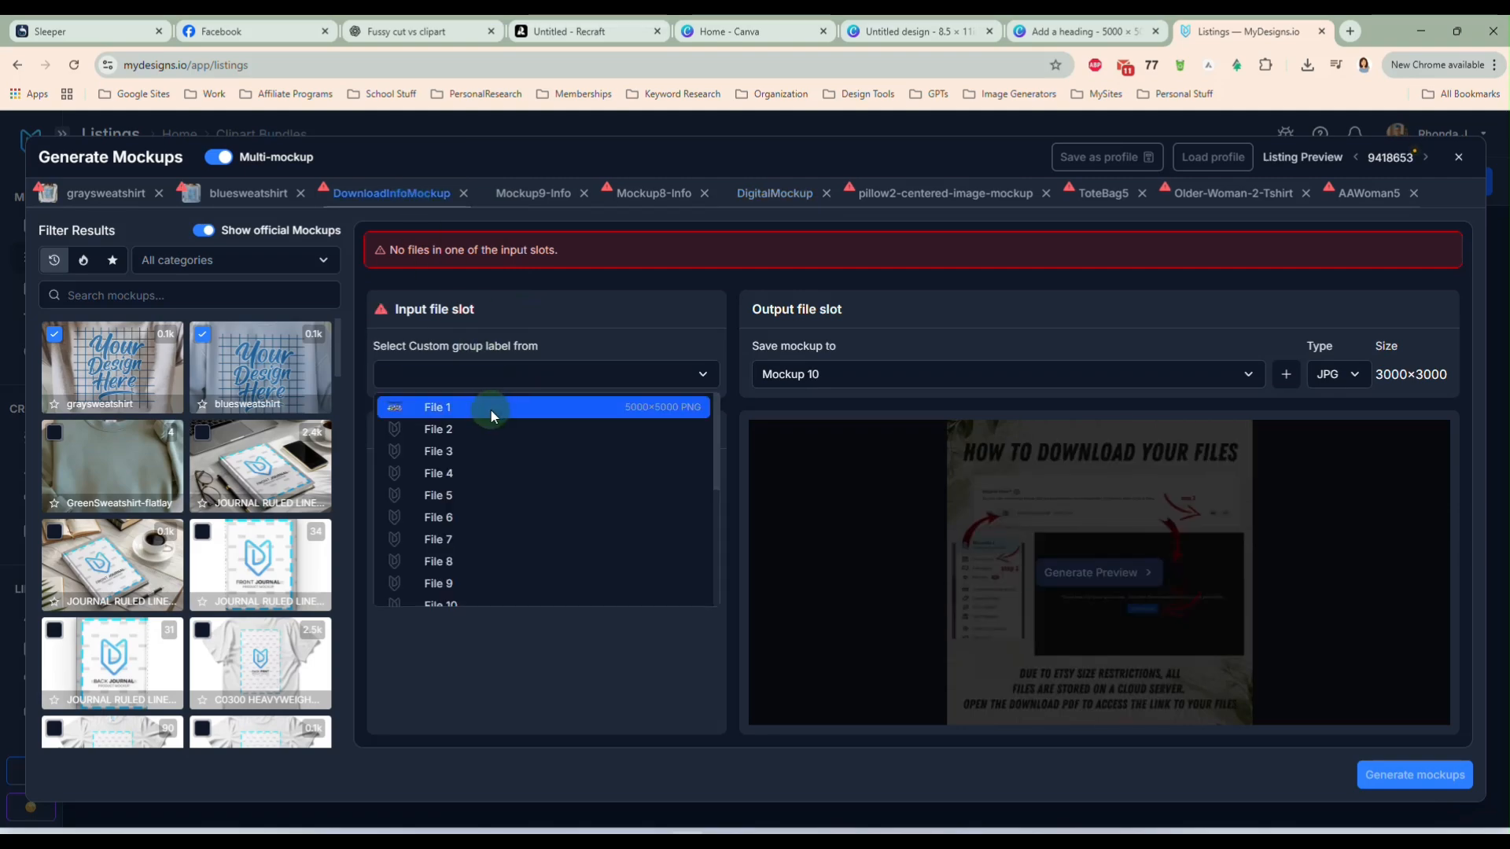
pyautogui.click(489, 408)
# - Set File 1 as the input for the bluesweatshirt and graysweatshirt mockups
pyautogui.click(250, 192)
pyautogui.click(483, 383)
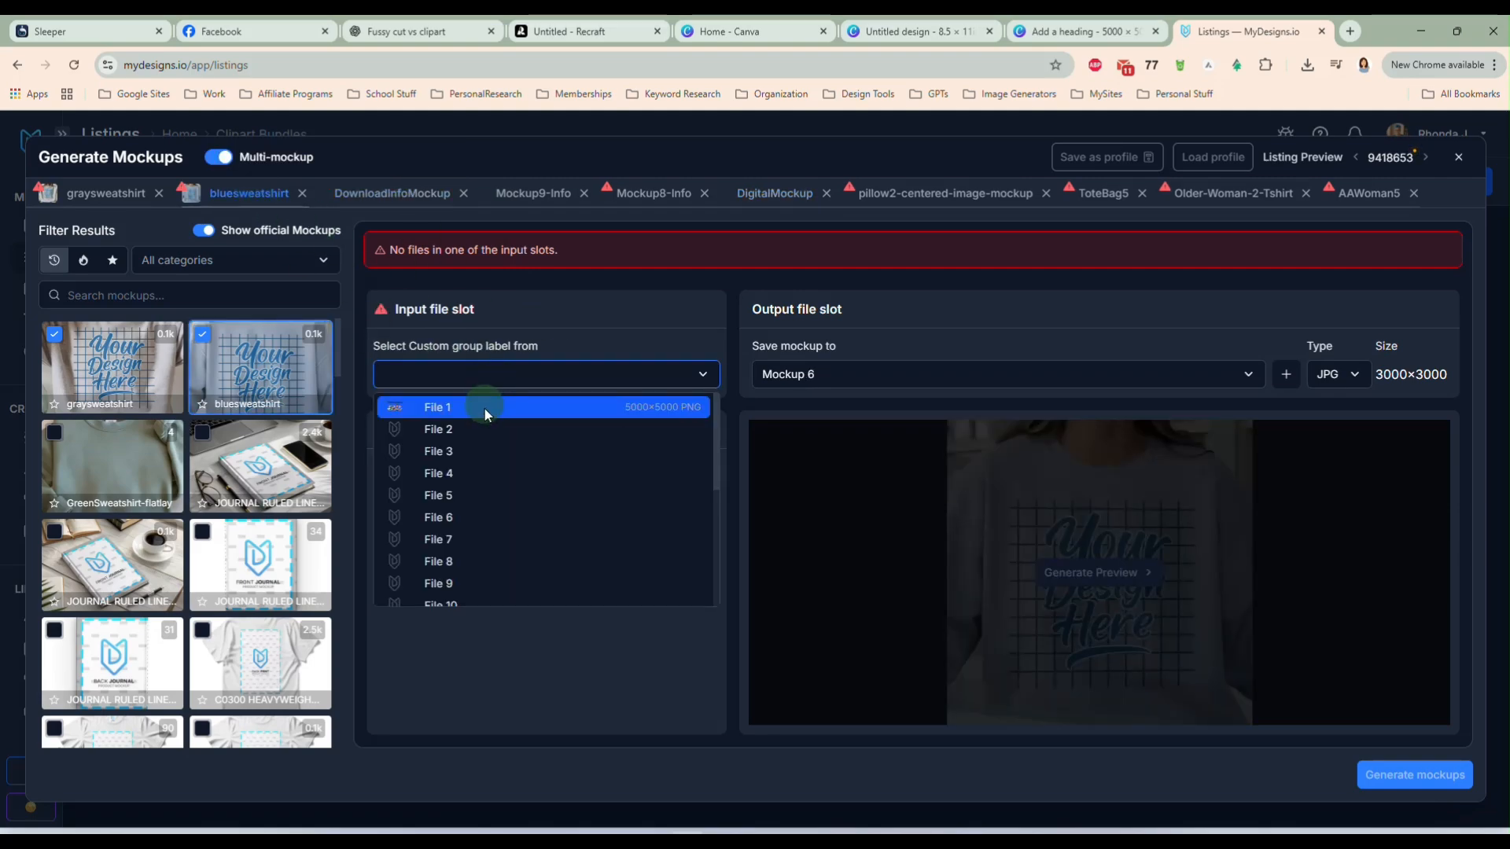
pyautogui.click(482, 404)
pyautogui.click(134, 198)
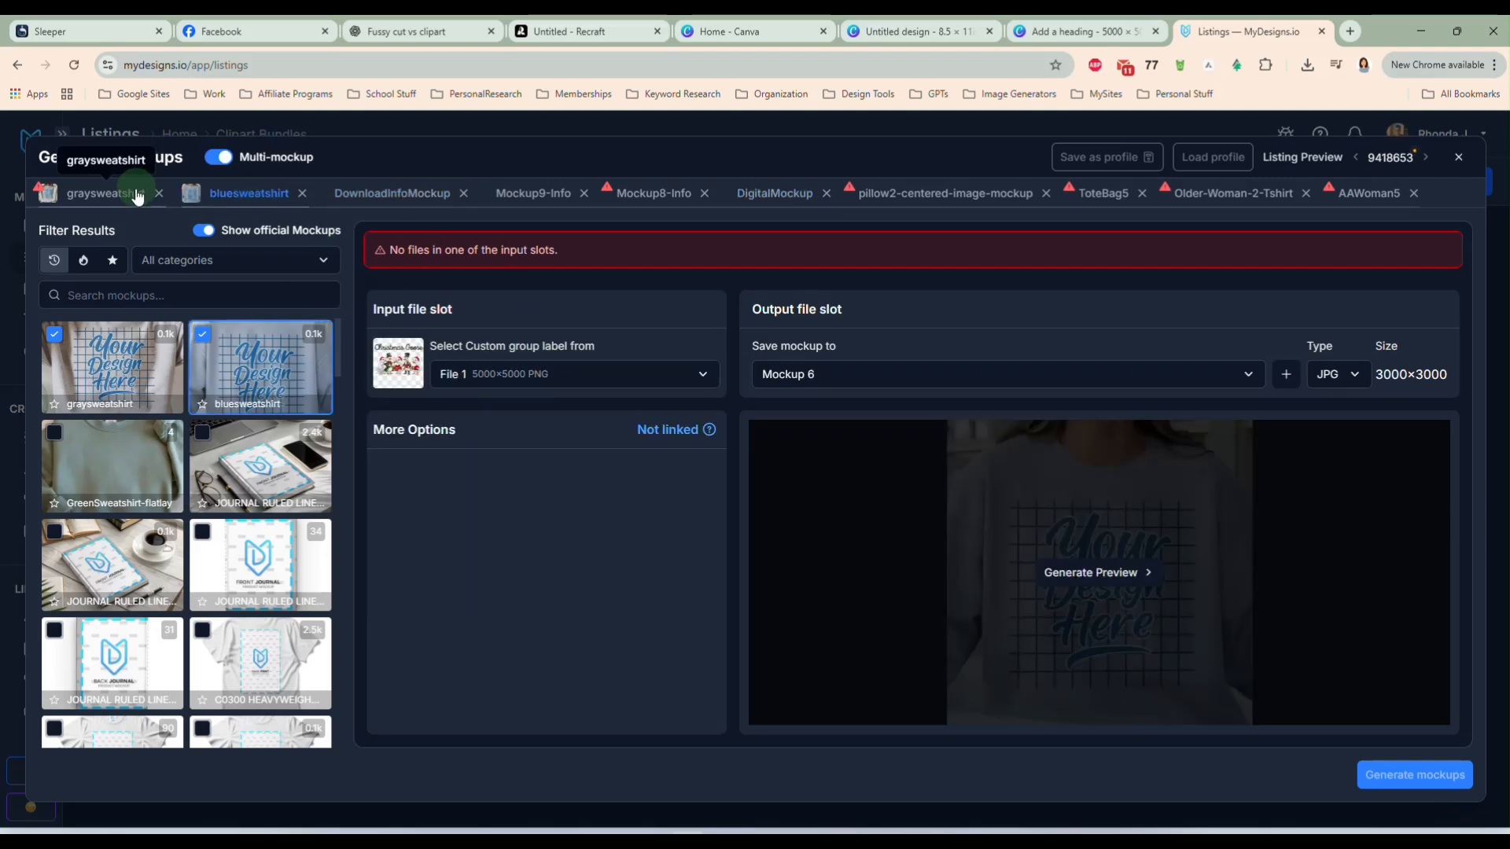
pyautogui.click(488, 381)
pyautogui.click(478, 406)
# - Set File 1 as the input for the Mockup8-Info and pillow2-centered-image-mockup mockups
pyautogui.click(670, 210)
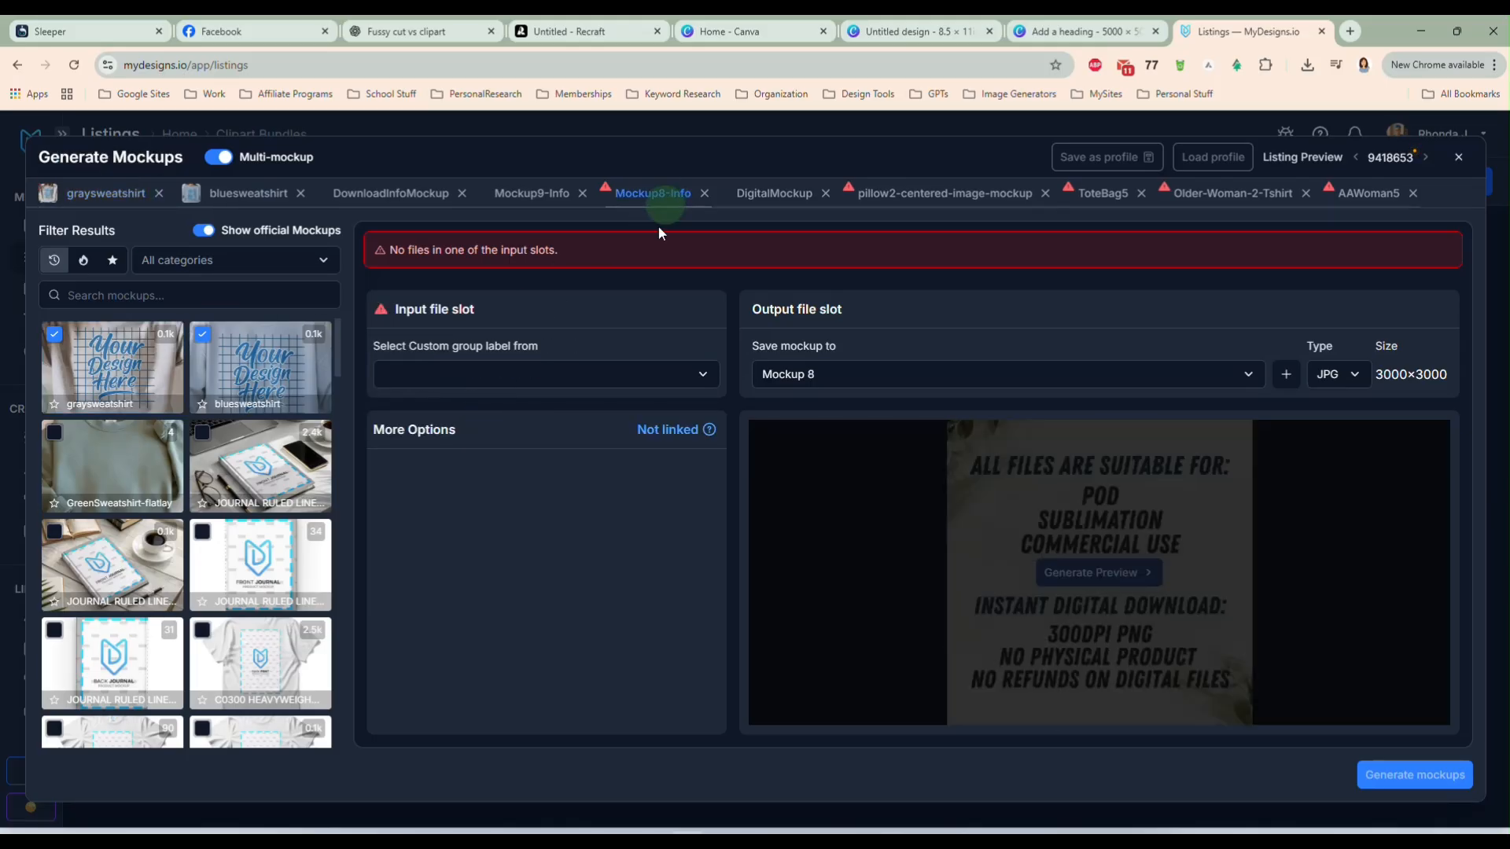
pyautogui.click(582, 385)
pyautogui.click(559, 405)
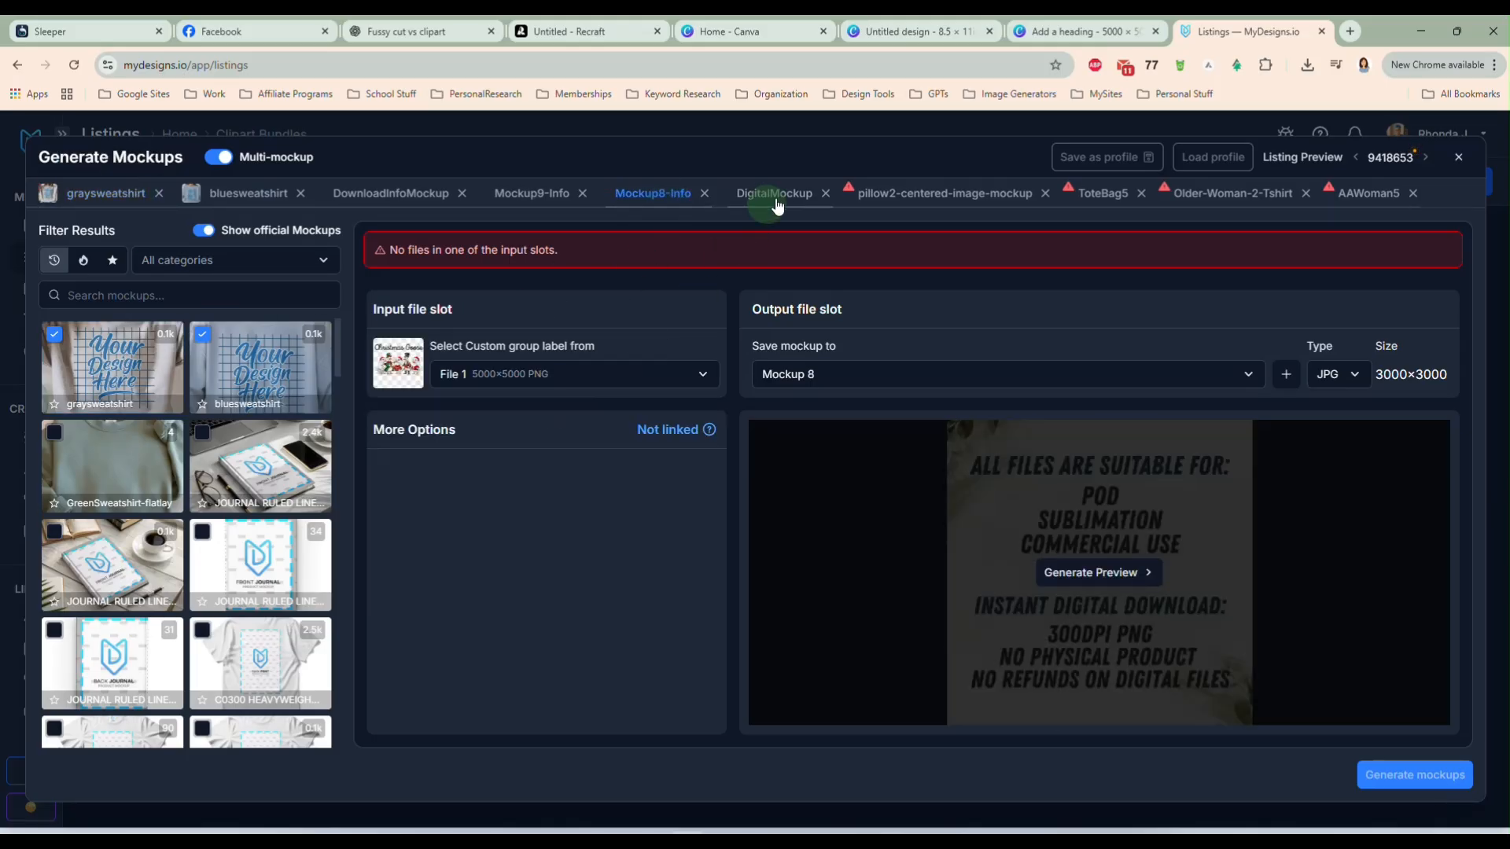
pyautogui.click(930, 203)
pyautogui.click(591, 373)
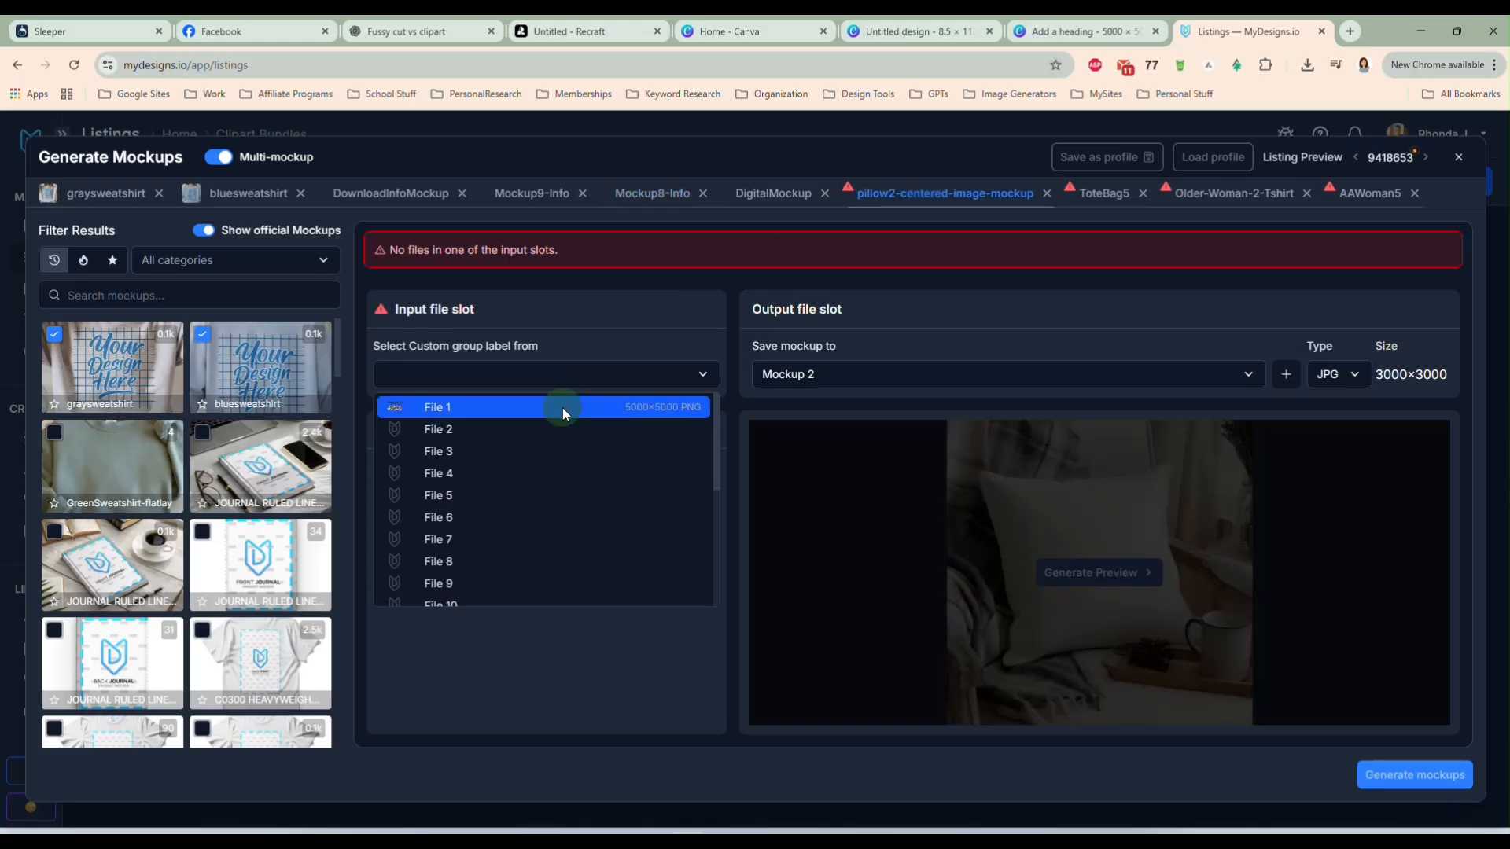
pyautogui.click(563, 407)
# - Set File 1 as the input for the ToteBag5 mockup, and close the multi-mockup setup without generating
pyautogui.click(1104, 196)
pyautogui.click(613, 376)
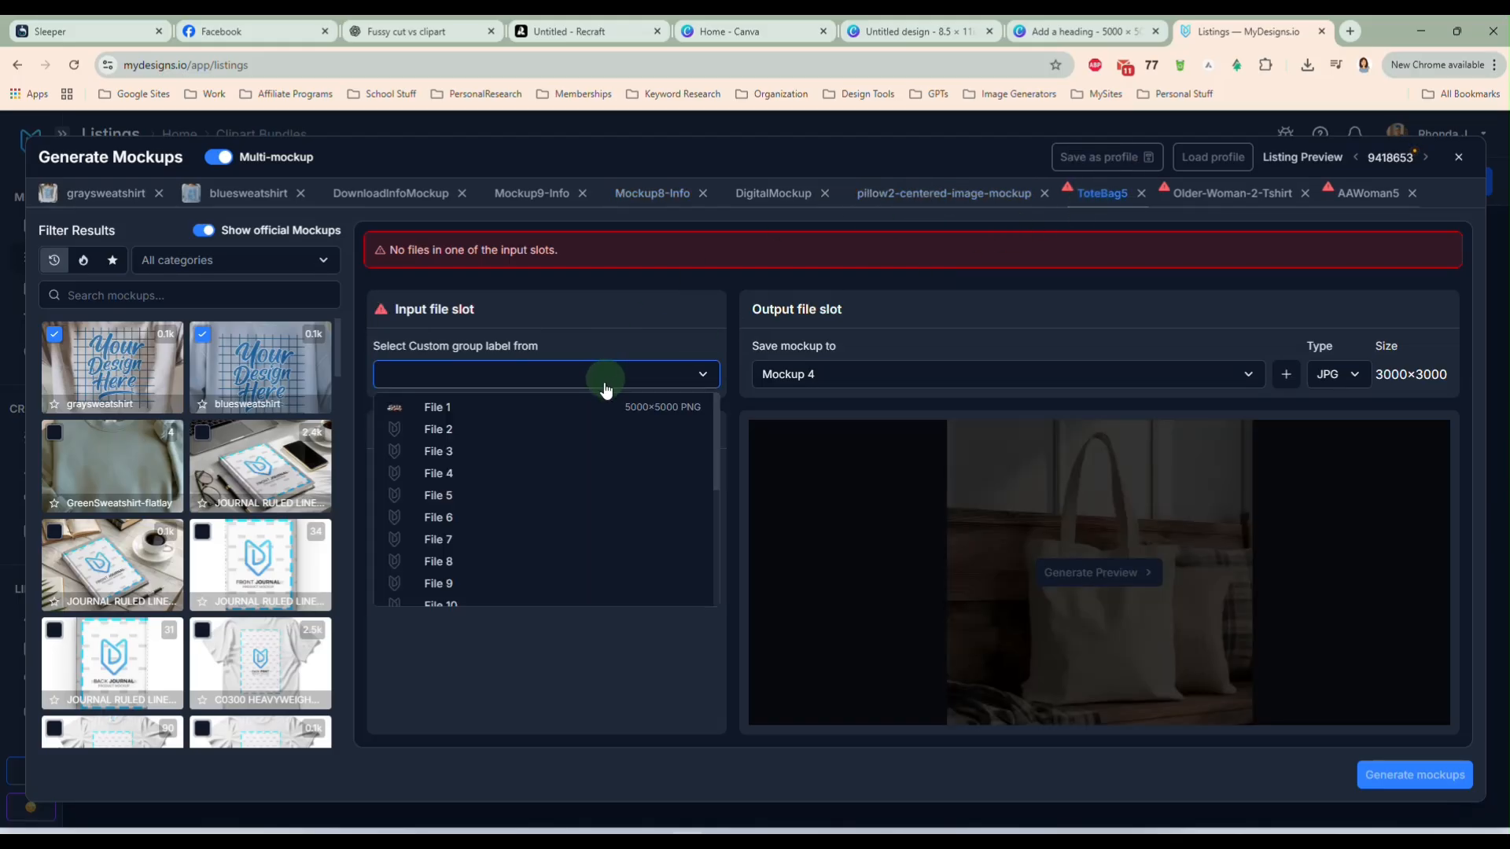
pyautogui.click(589, 405)
pyautogui.click(1187, 196)
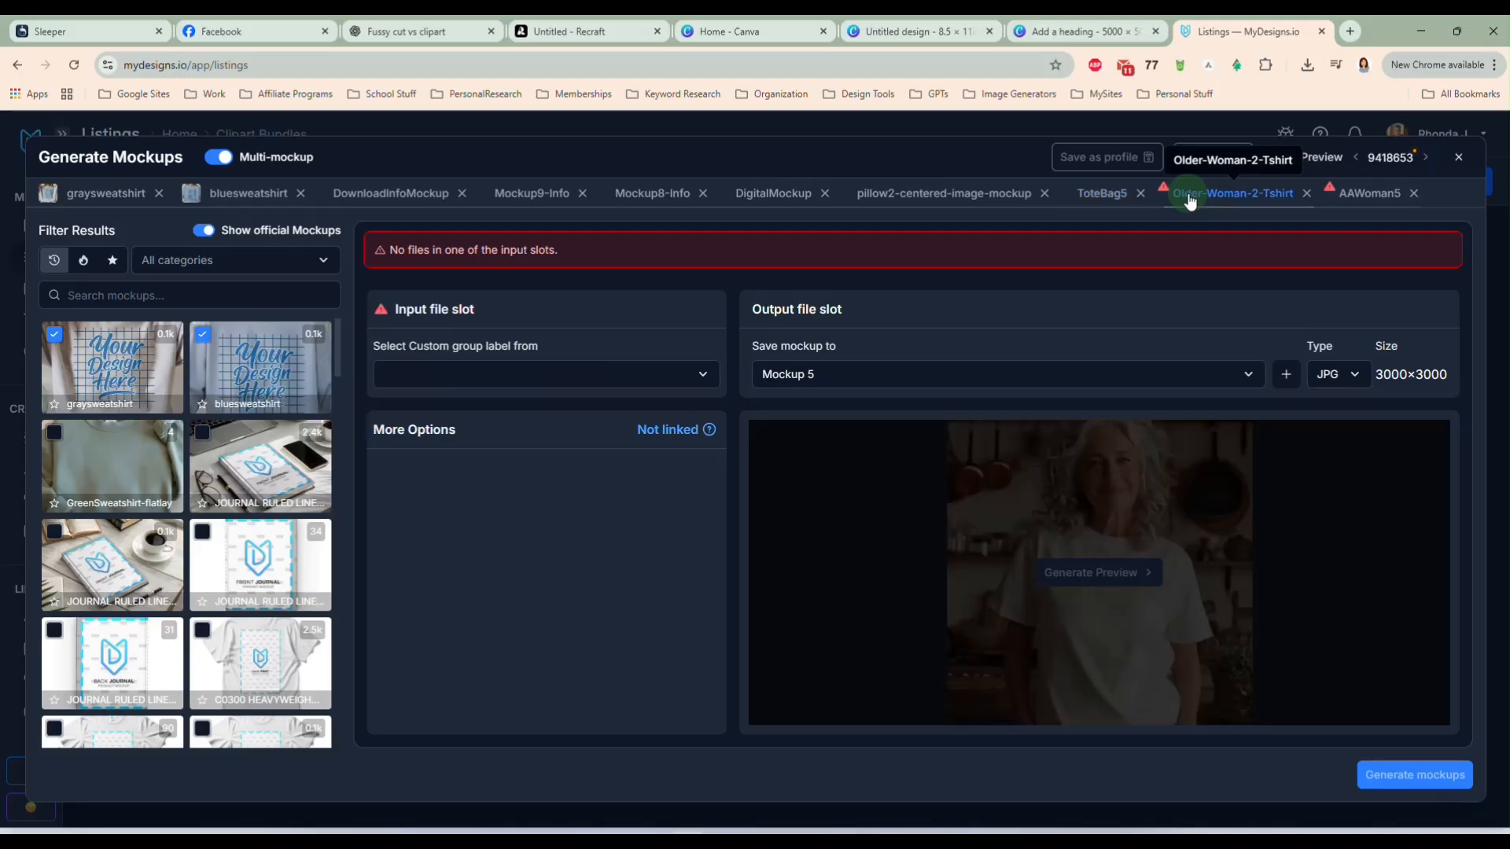
pyautogui.click(1457, 157)
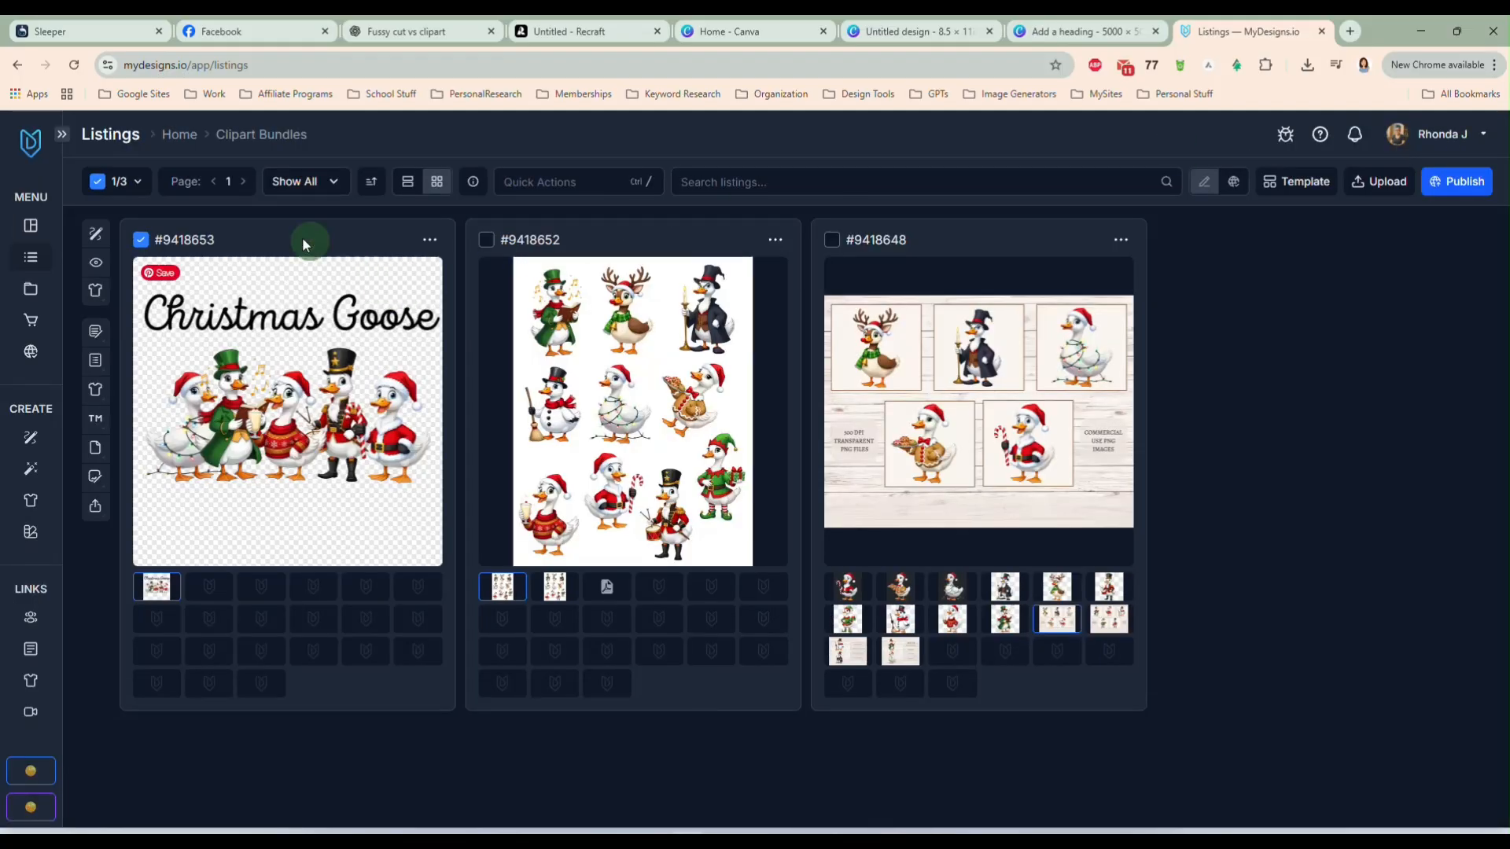
# - Generate a single graysweatshirt JPG mockup for the Christmas Goose listing from File 1, saving it to File 2
pyautogui.click(568, 185)
pyautogui.click(777, 242)
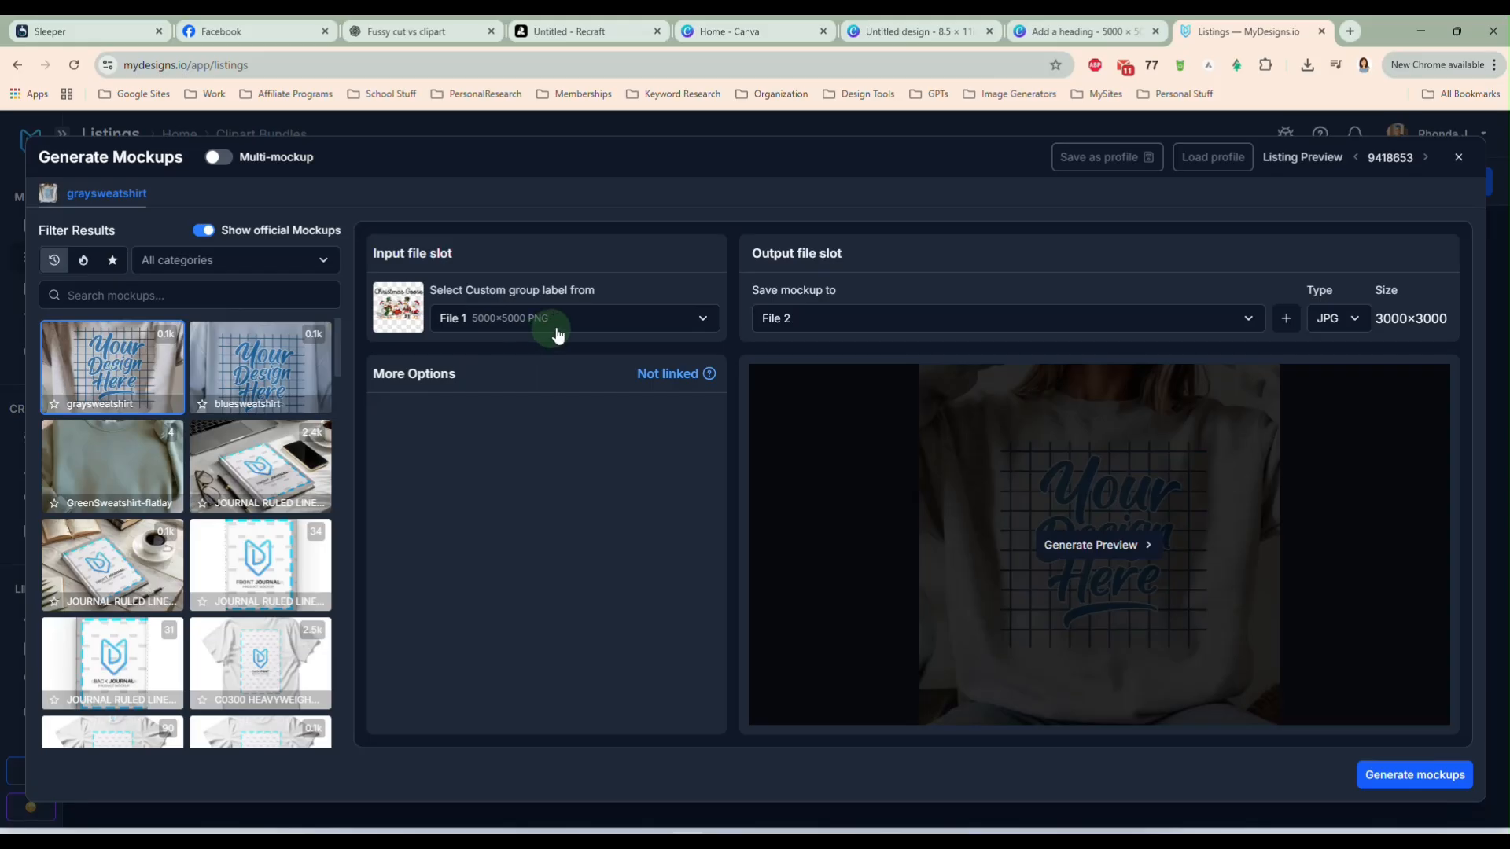
pyautogui.click(1380, 782)
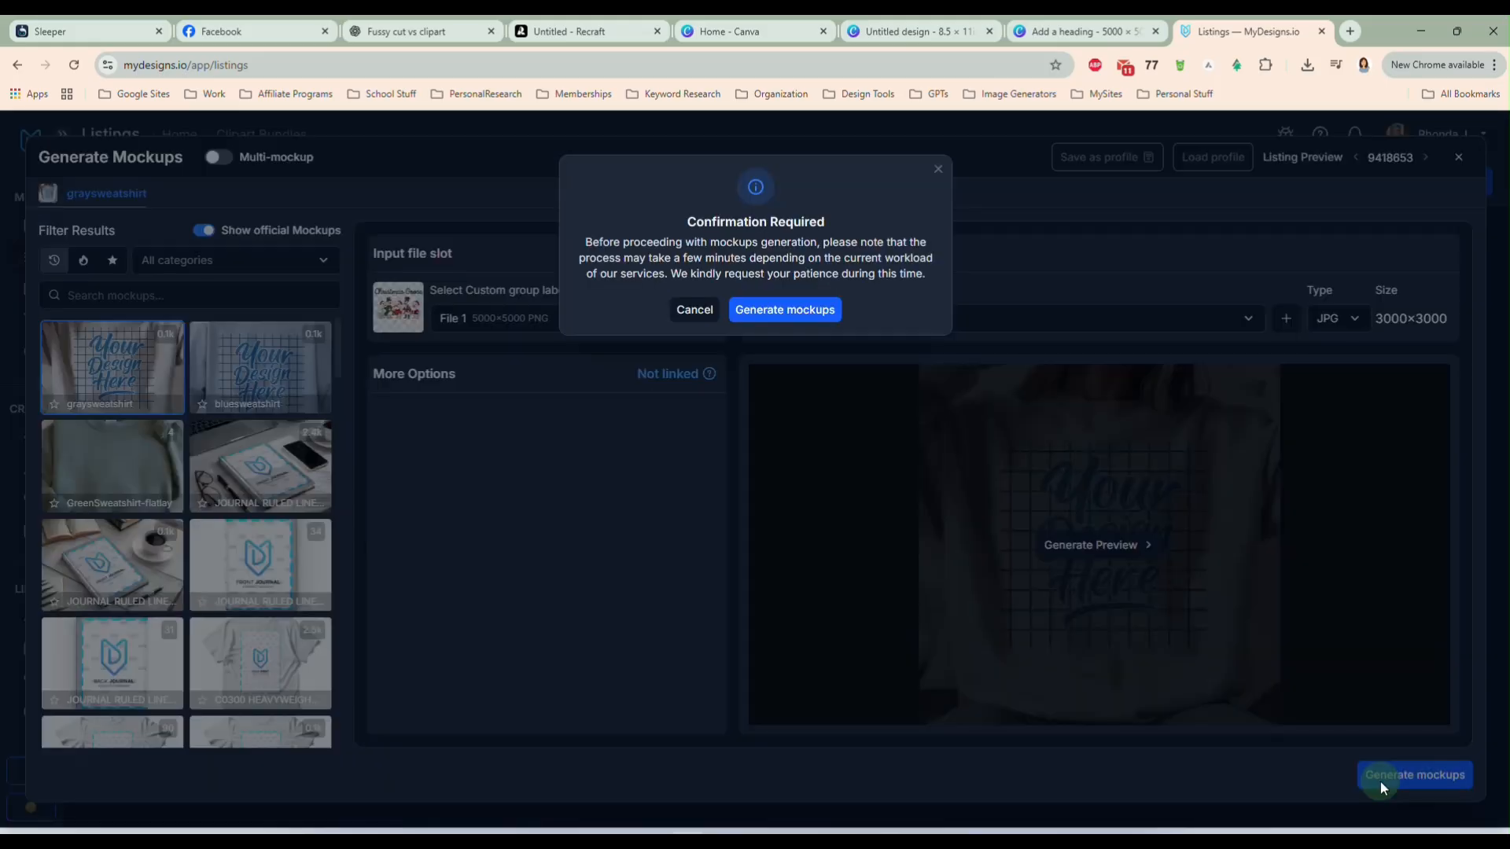
pyautogui.click(808, 325)
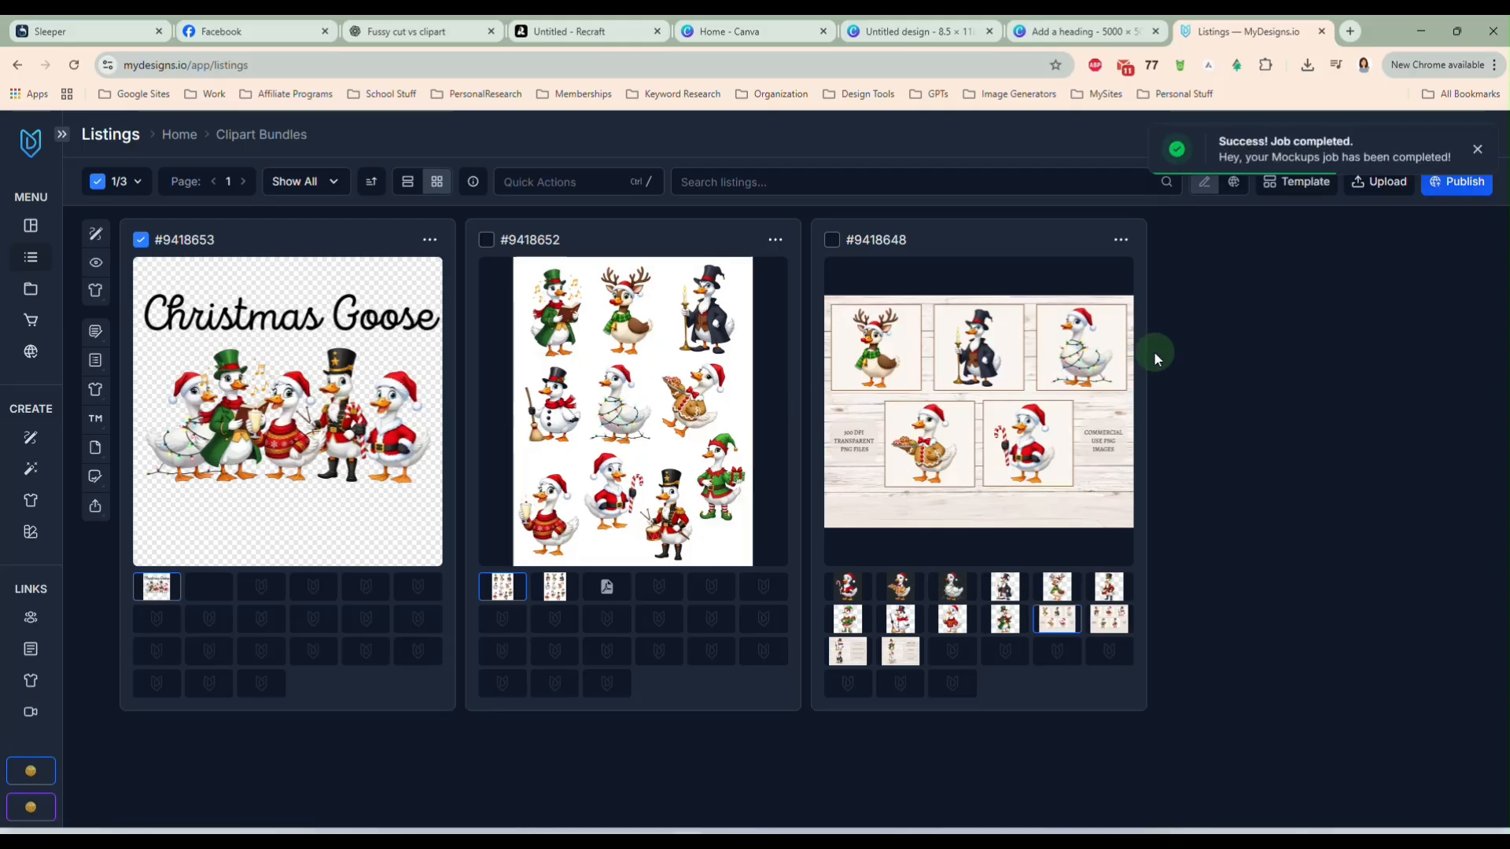
# - Open the Christmas Goose listing's sweatshirt mockup file at full size to inspect it, and return to the listings
pyautogui.click(210, 587)
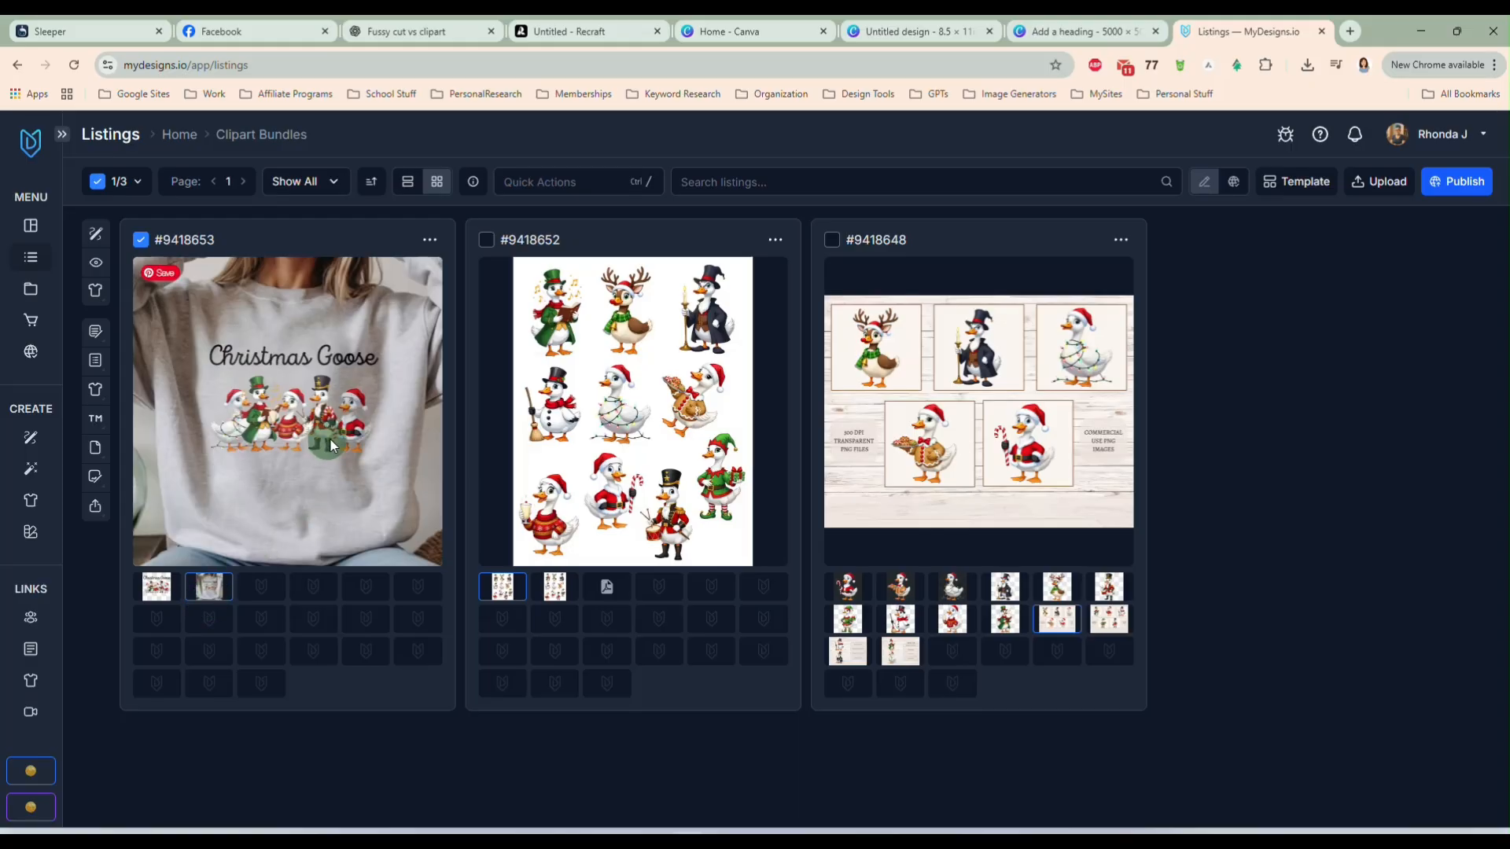
pyautogui.click(429, 239)
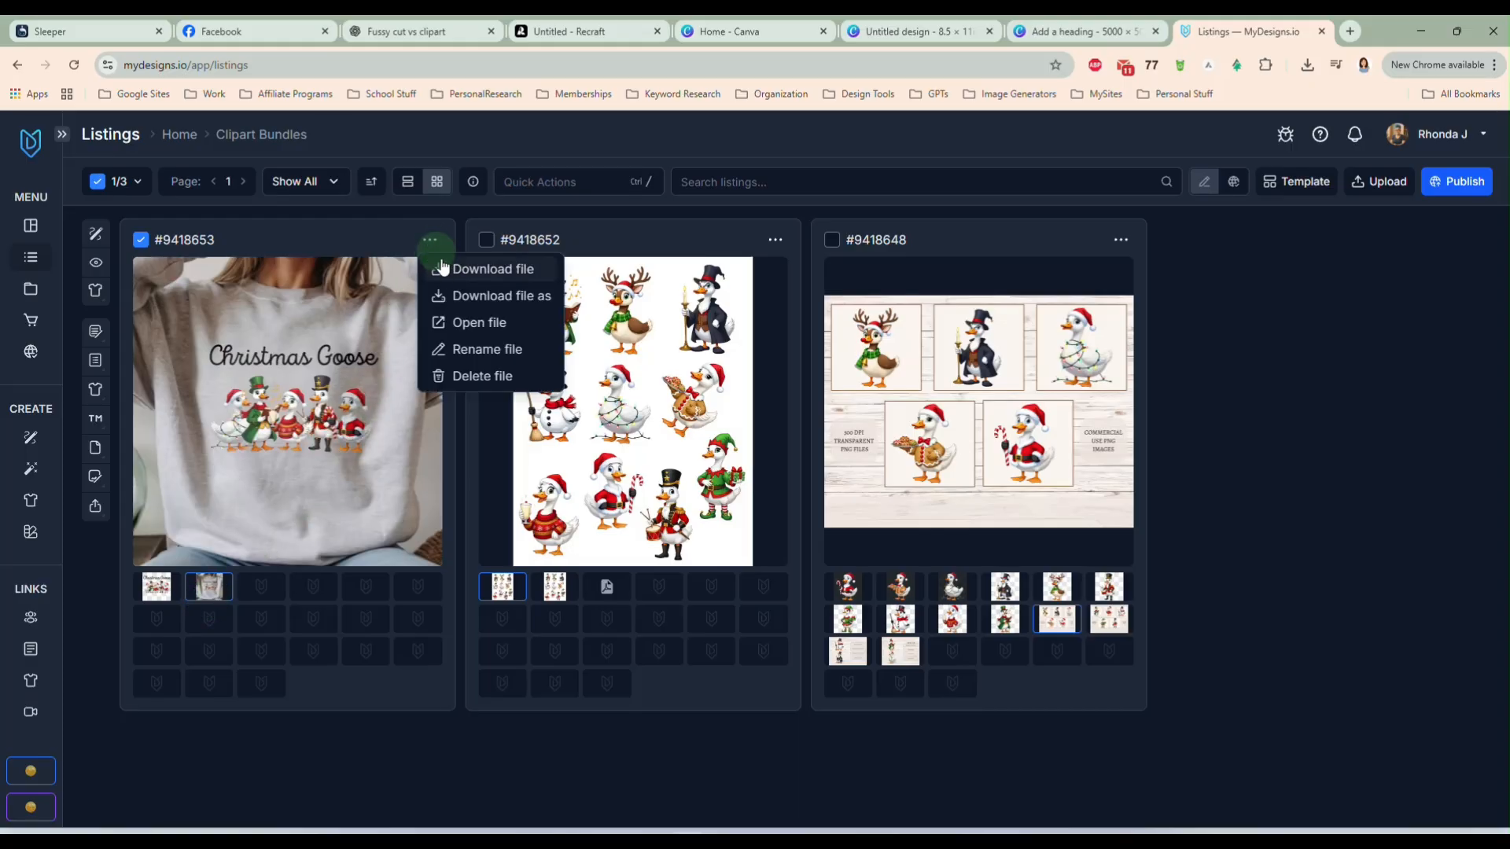
pyautogui.click(450, 322)
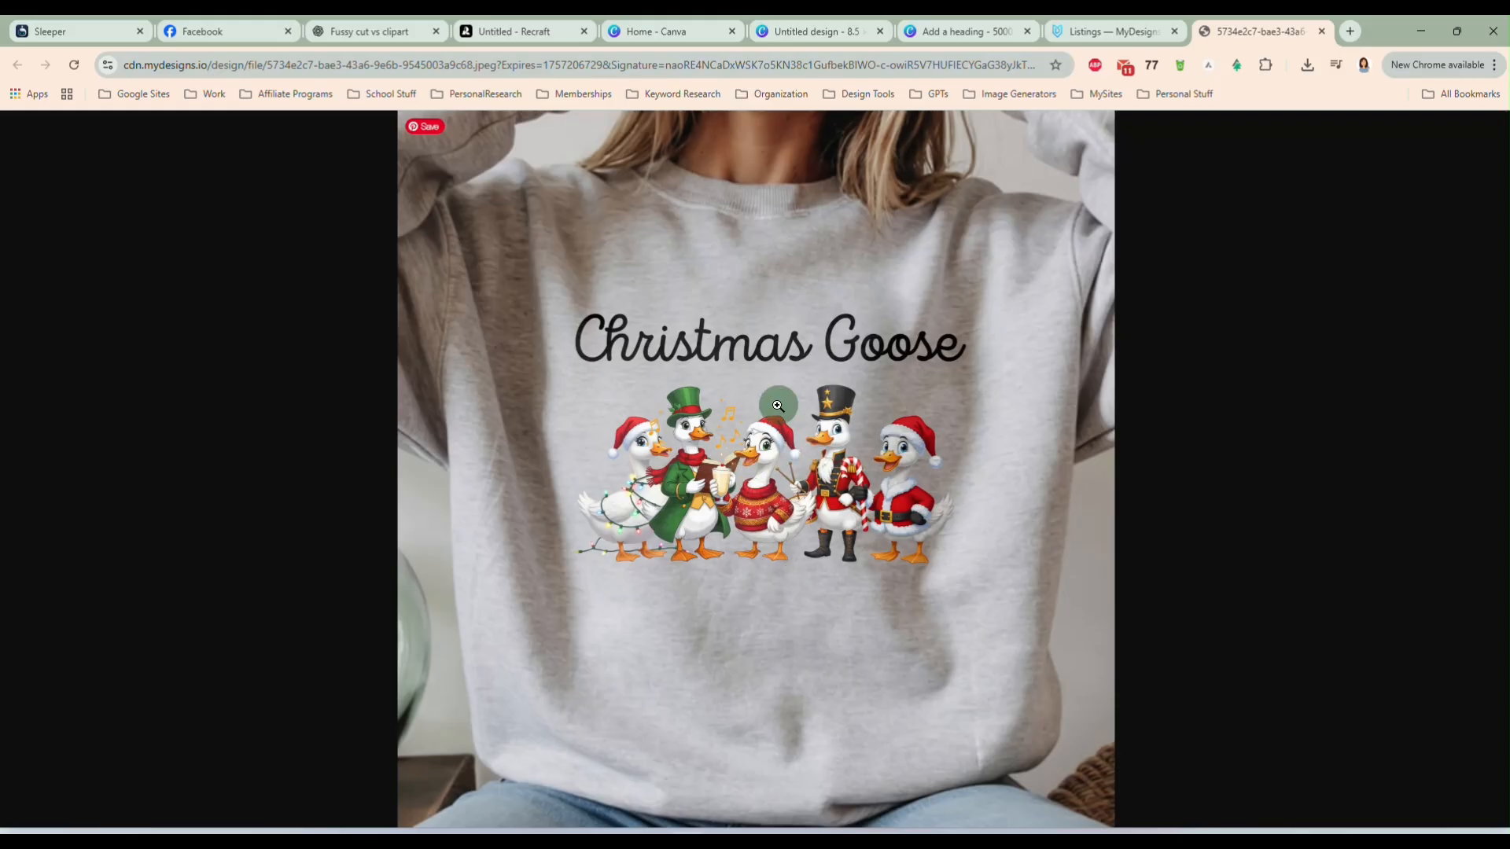
pyautogui.click(1115, 33)
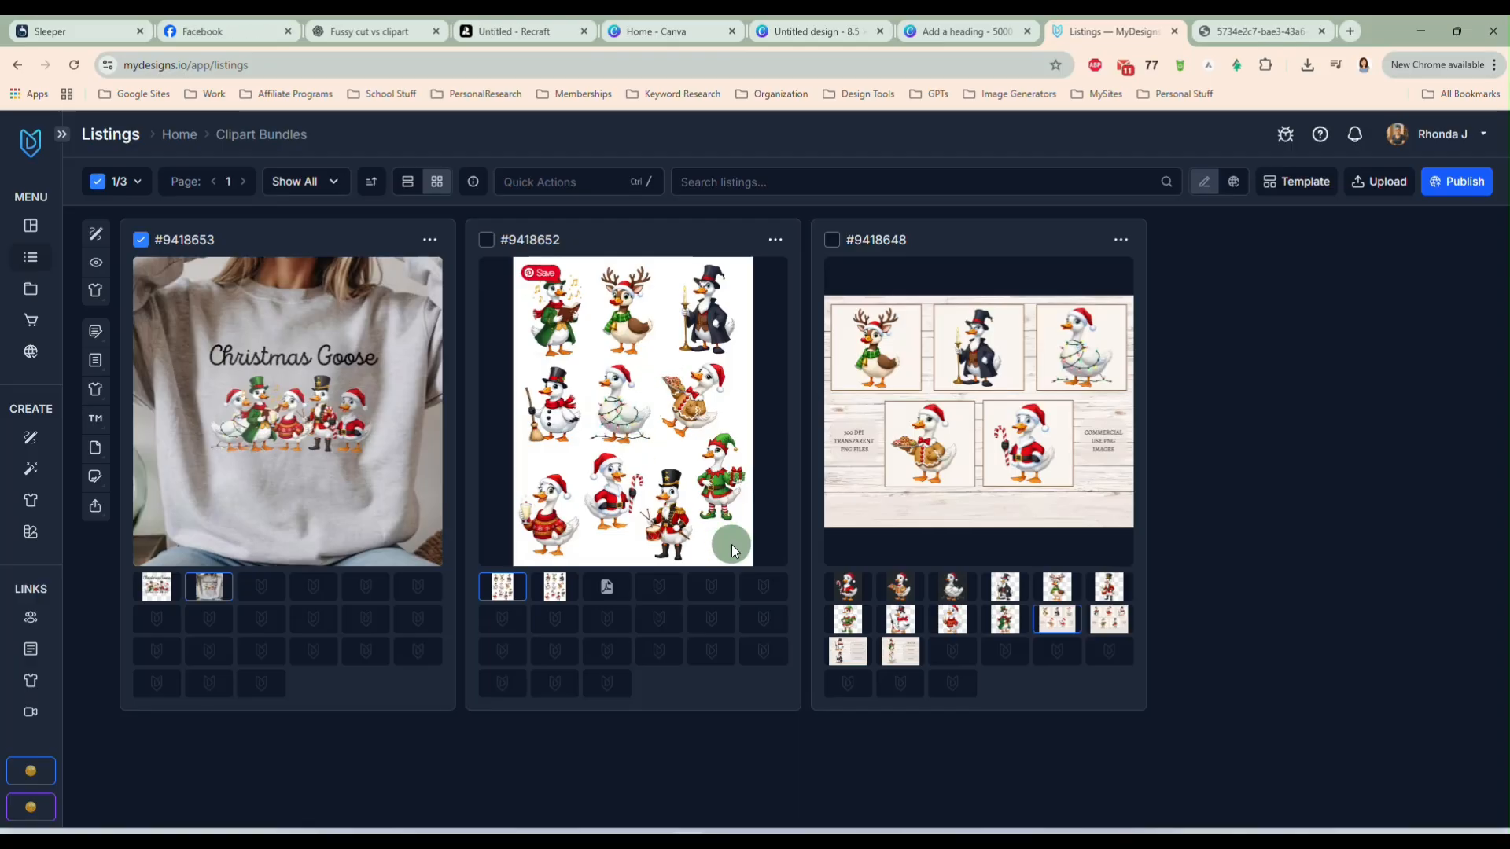
# - Review the Christmas goose illustration prompts in the ChatGPT fussy cut vs clipart chat, and return to the MyDesigns listings
pyautogui.click(367, 30)
pyautogui.click(683, 413)
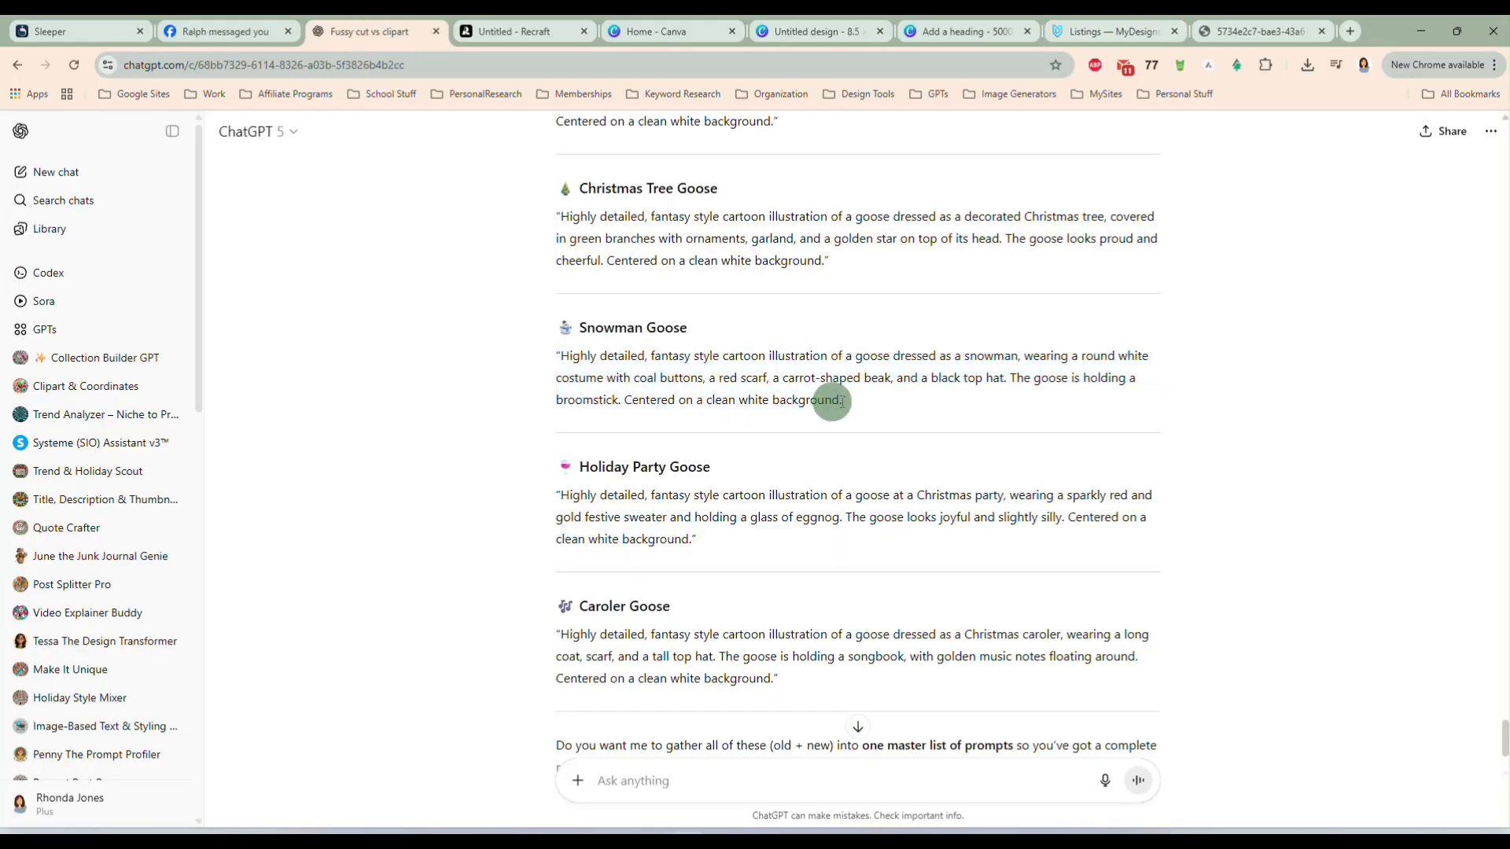
pyautogui.click(1090, 35)
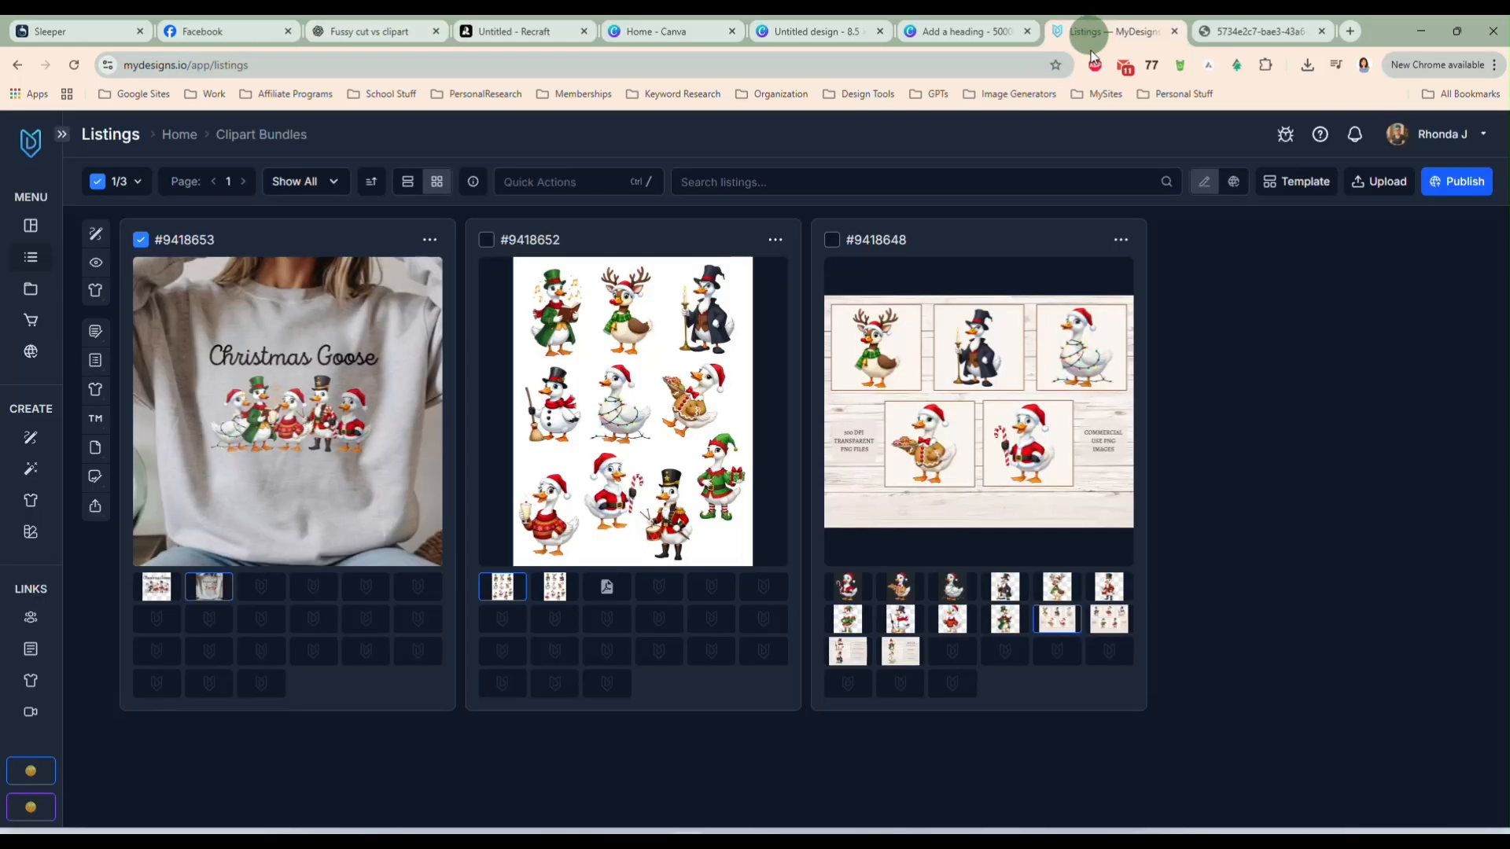